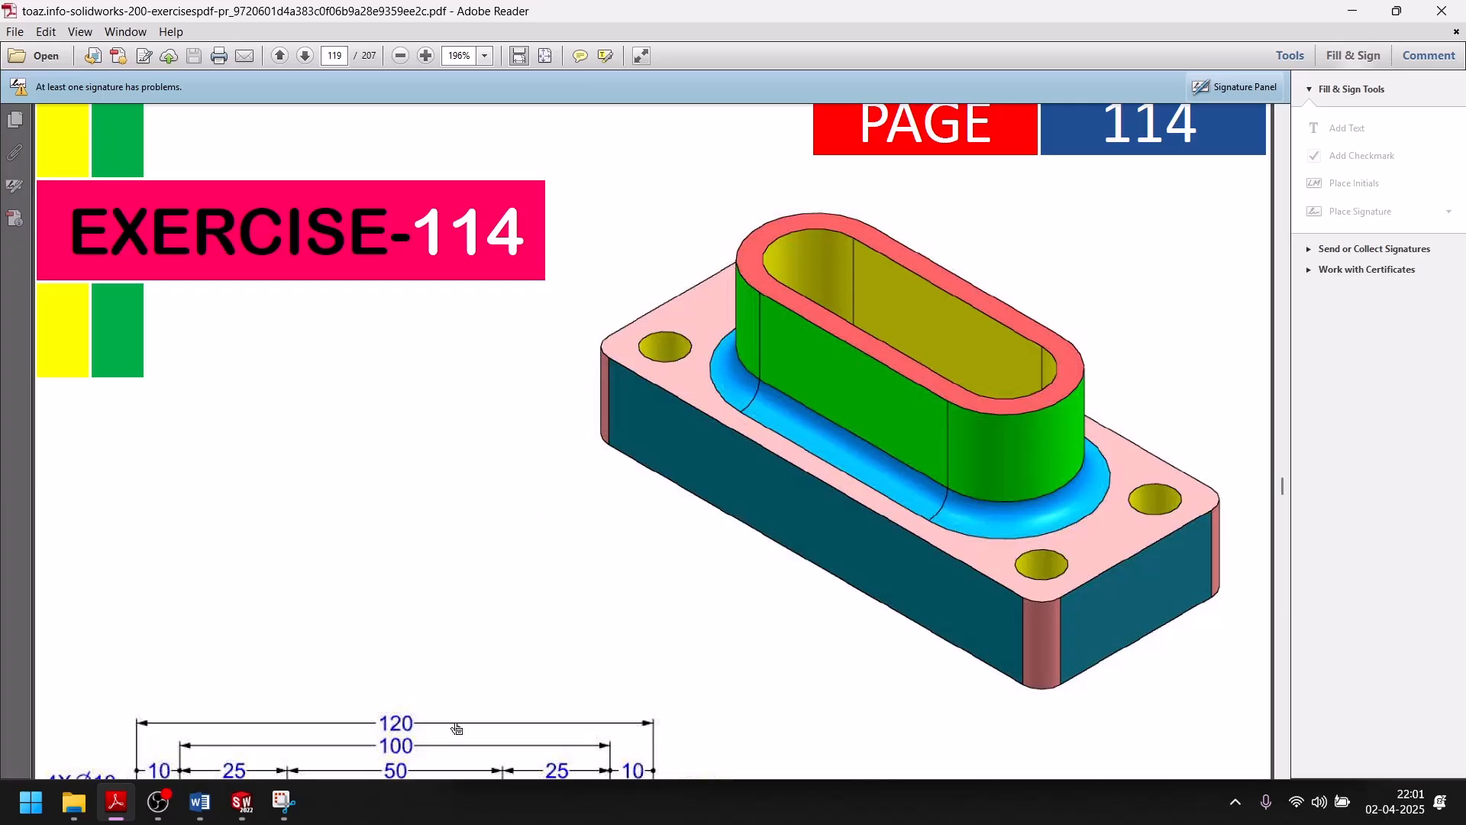
Step: Check the dimensioned views of Exercise 114 in the PDF and create a new part in SOLIDWORKS
{"action": "left_click", "coordinate": [250, 802]}
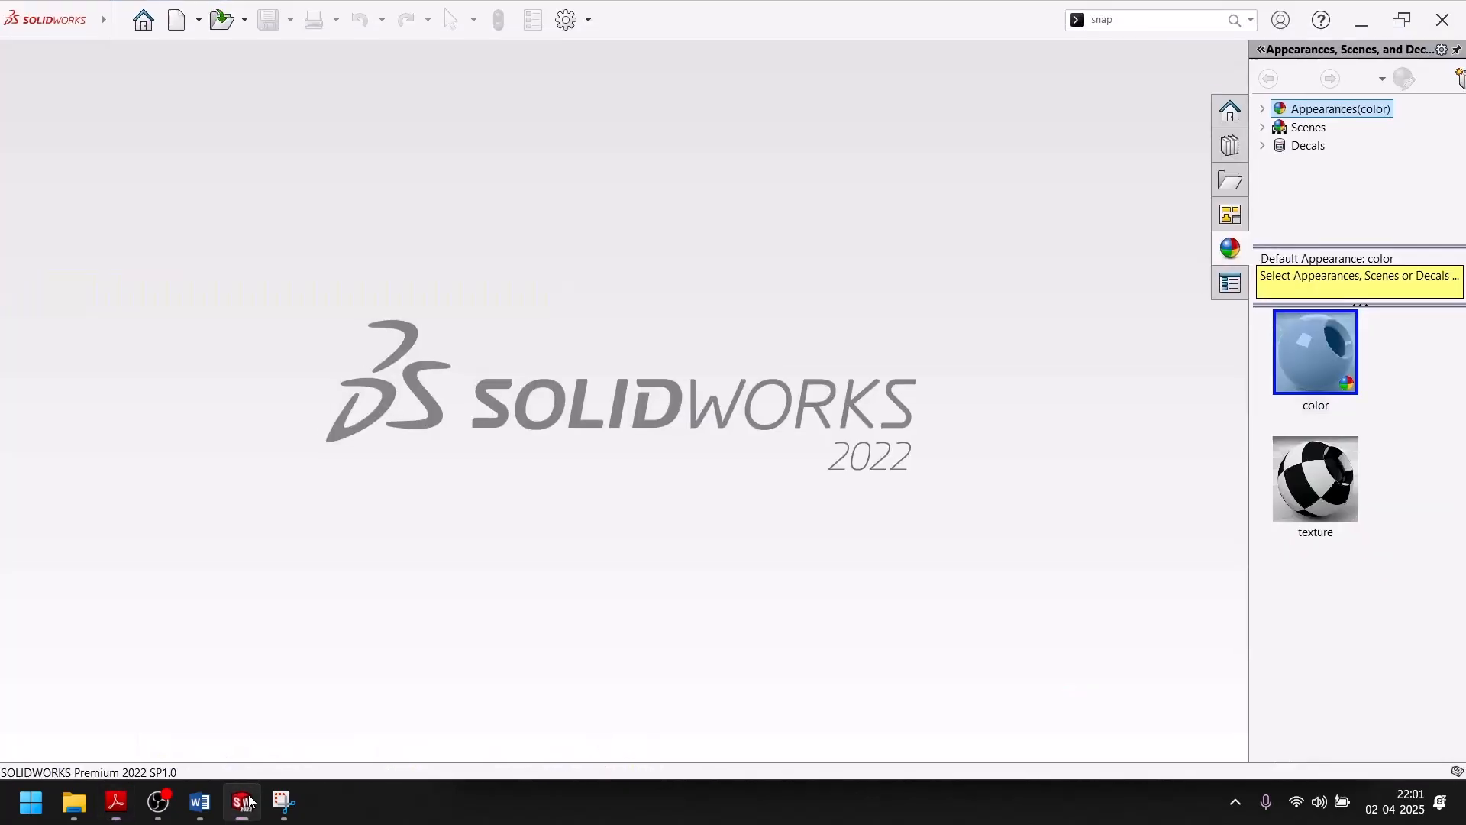
{"action": "left_click", "coordinate": [249, 801]}
{"action": "scroll", "coordinate": [544, 582], "scroll_direction": "down", "scroll_amount": 8}
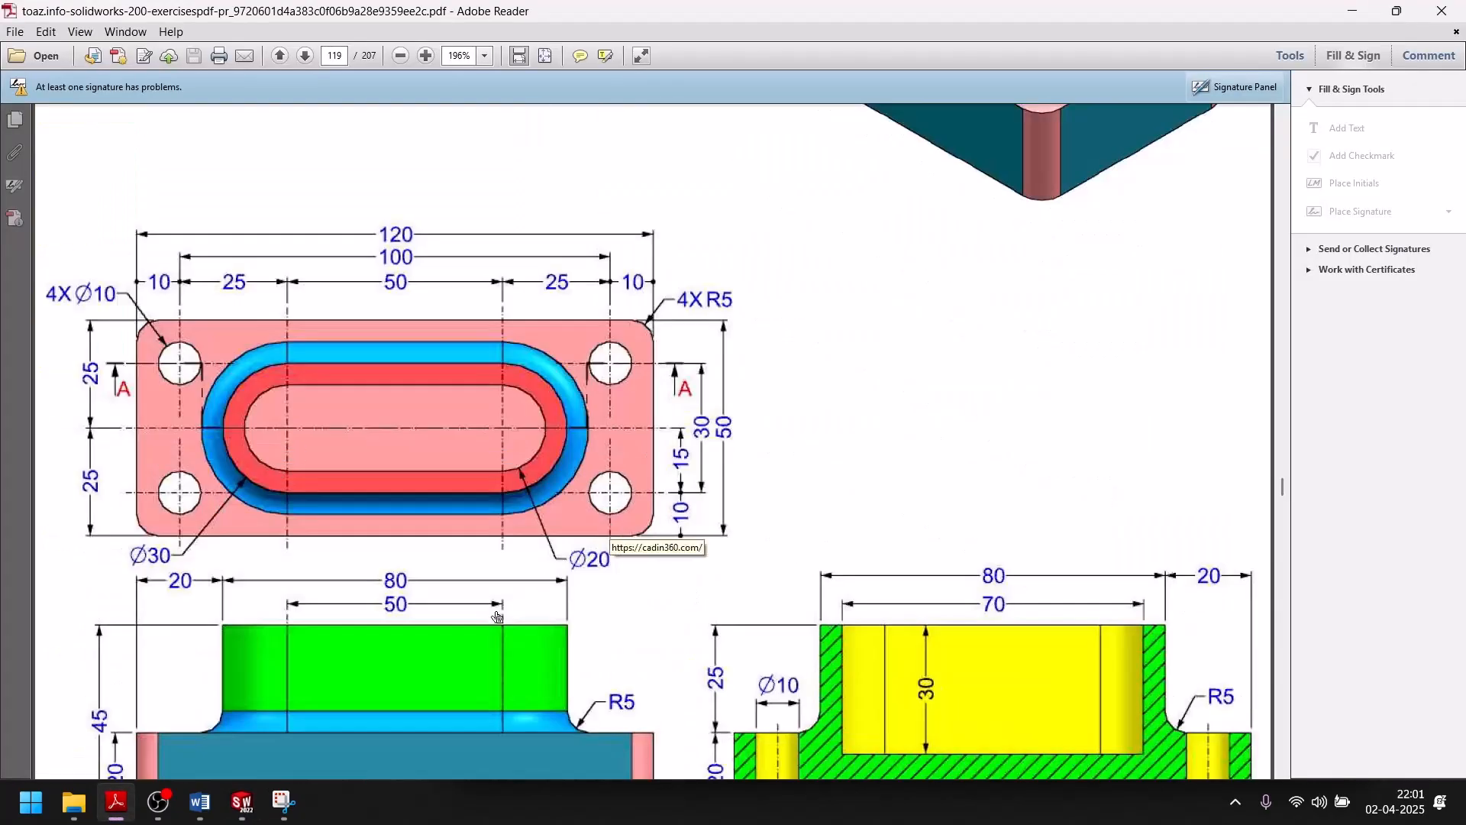
{"action": "left_click", "coordinate": [242, 801]}
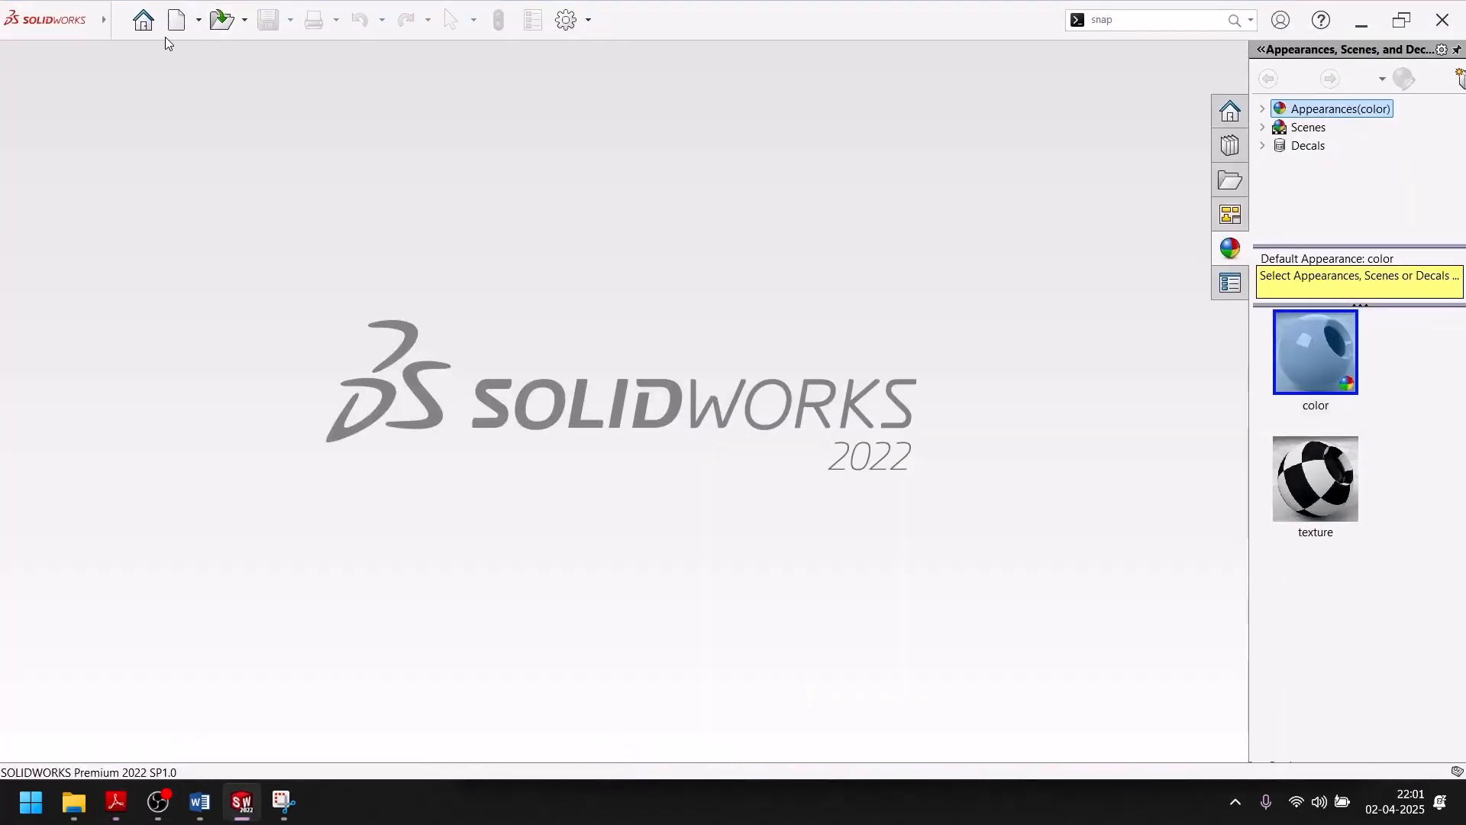
{"action": "left_click", "coordinate": [143, 21]}
{"action": "left_click", "coordinate": [367, 219]}
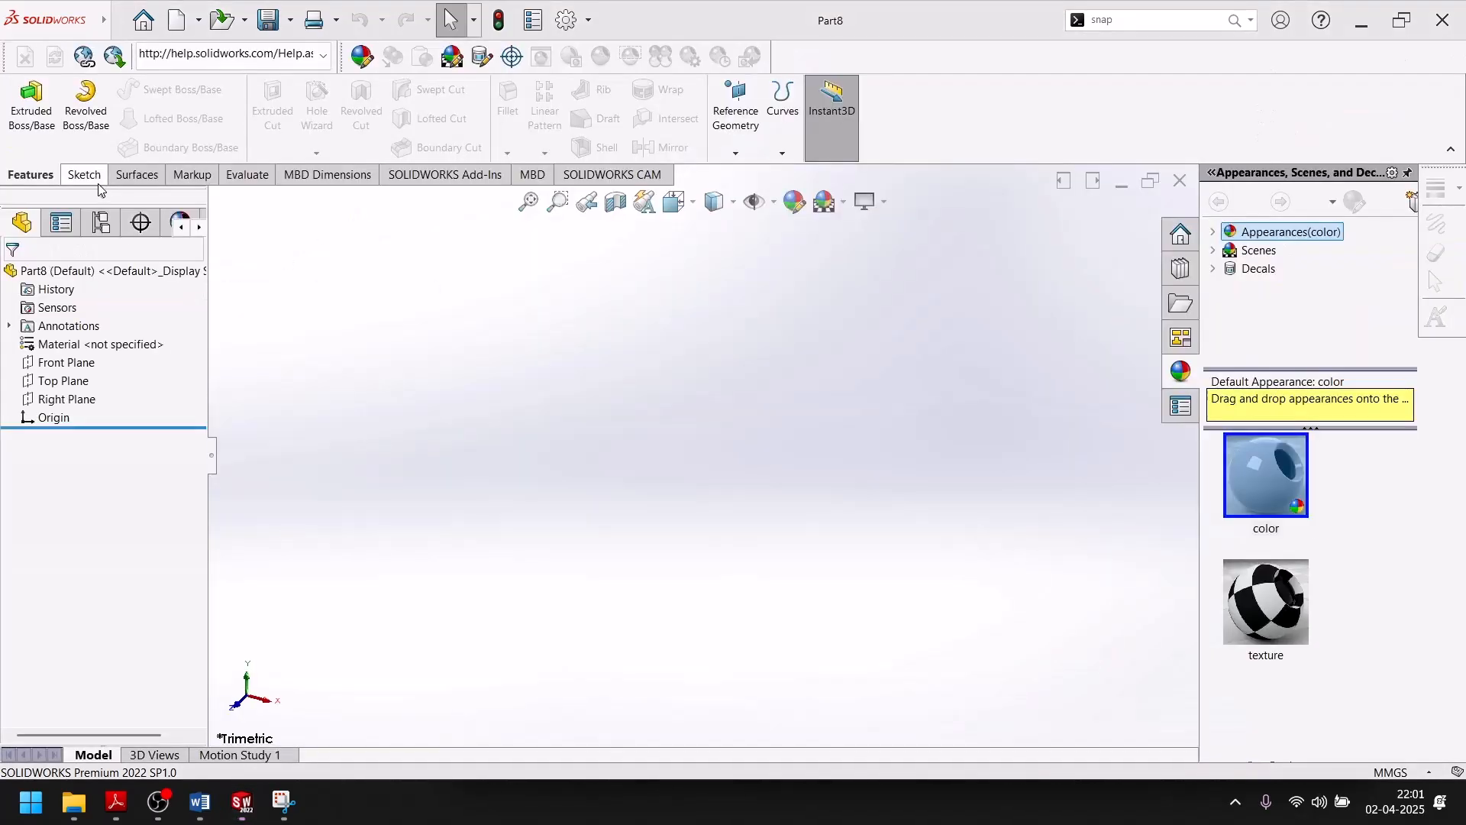
Step: Start a sketch on the Top Plane and draw a center rectangle about 178 by 84 mm from the origin
{"action": "left_click", "coordinate": [84, 174]}
{"action": "left_click", "coordinate": [23, 99]}
{"action": "left_click", "coordinate": [927, 474]}
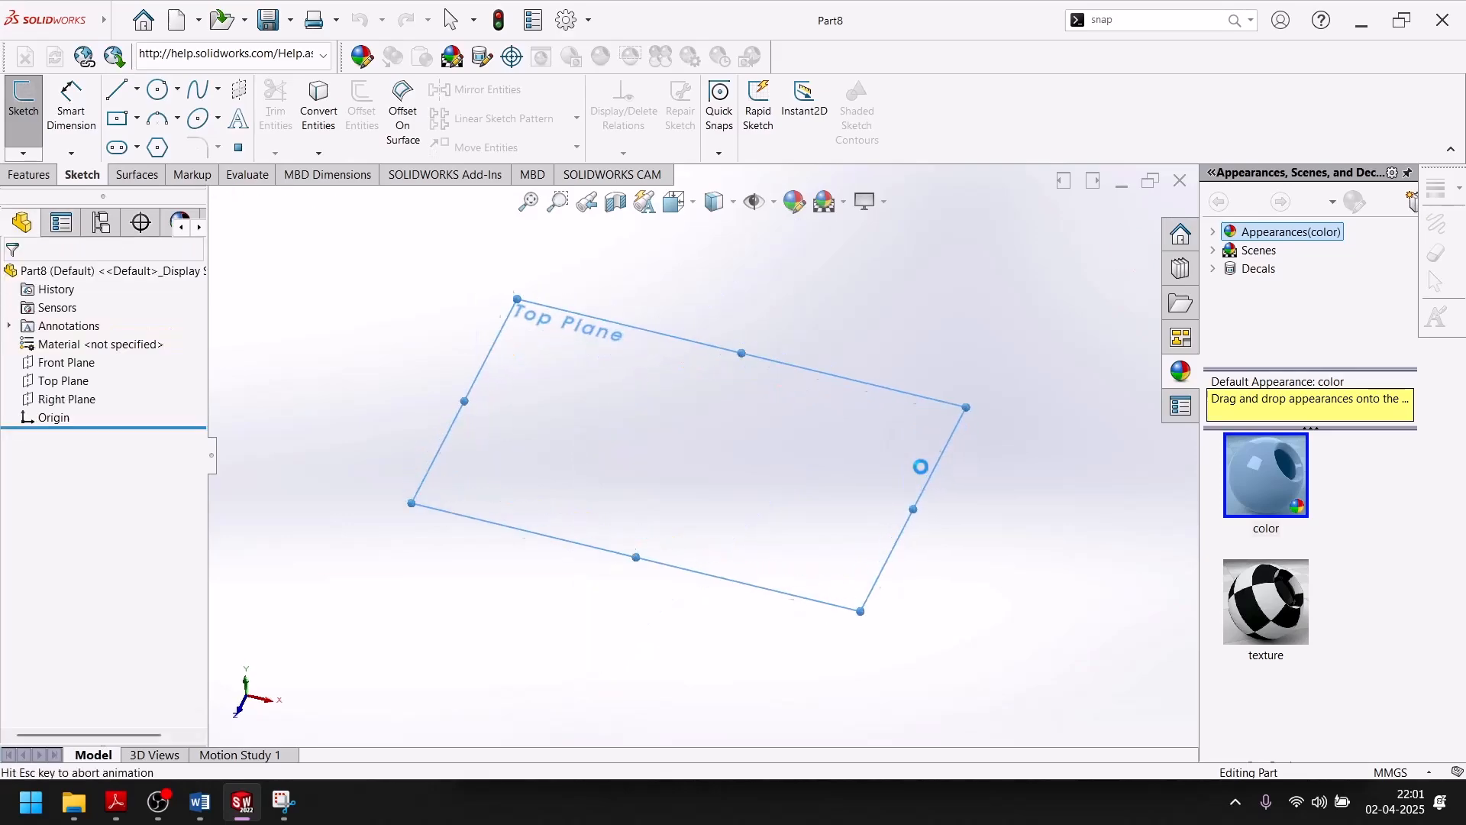
{"action": "left_click", "coordinate": [117, 118]}
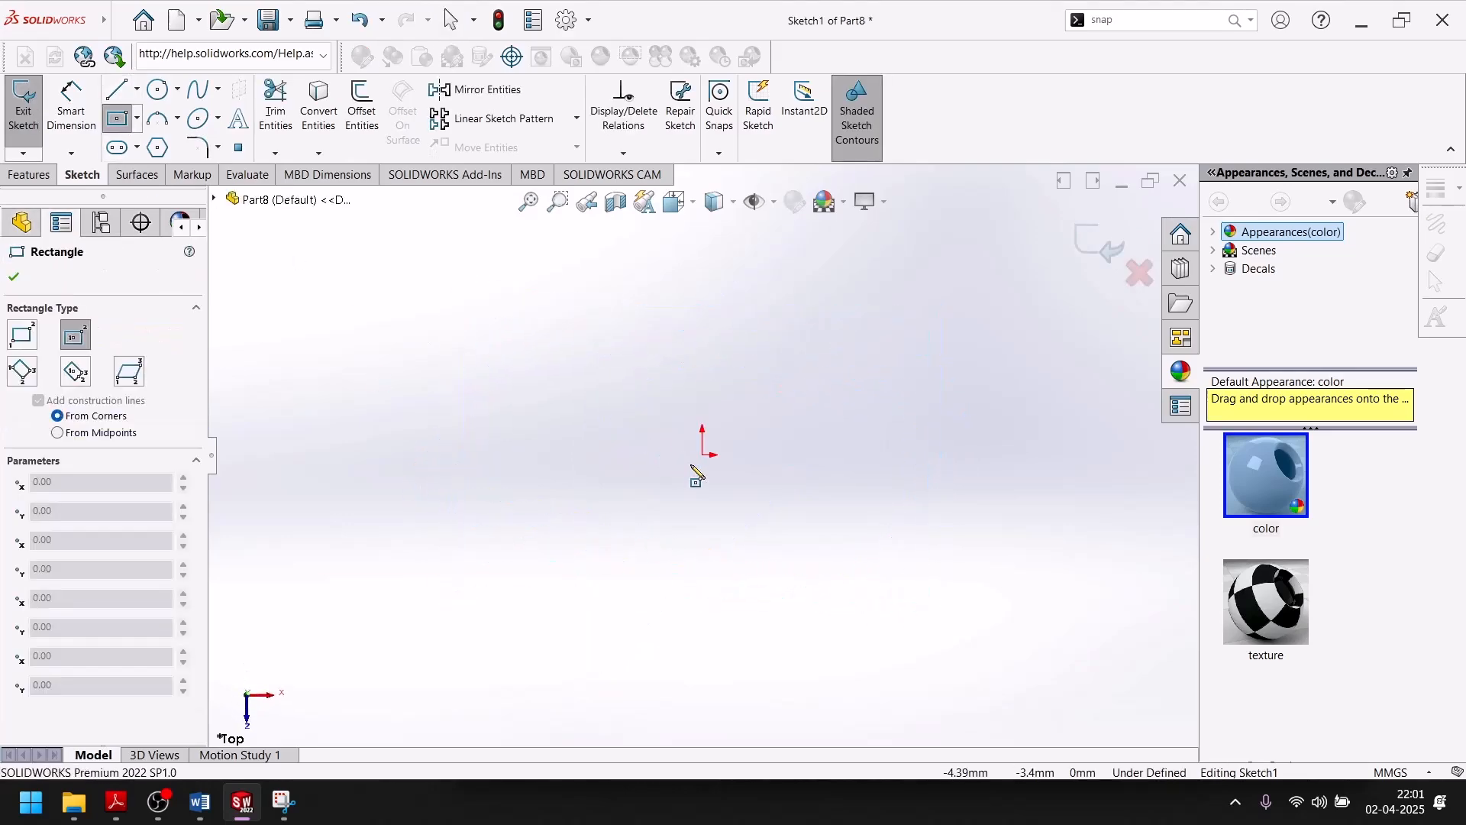
{"action": "left_click", "coordinate": [703, 455]}
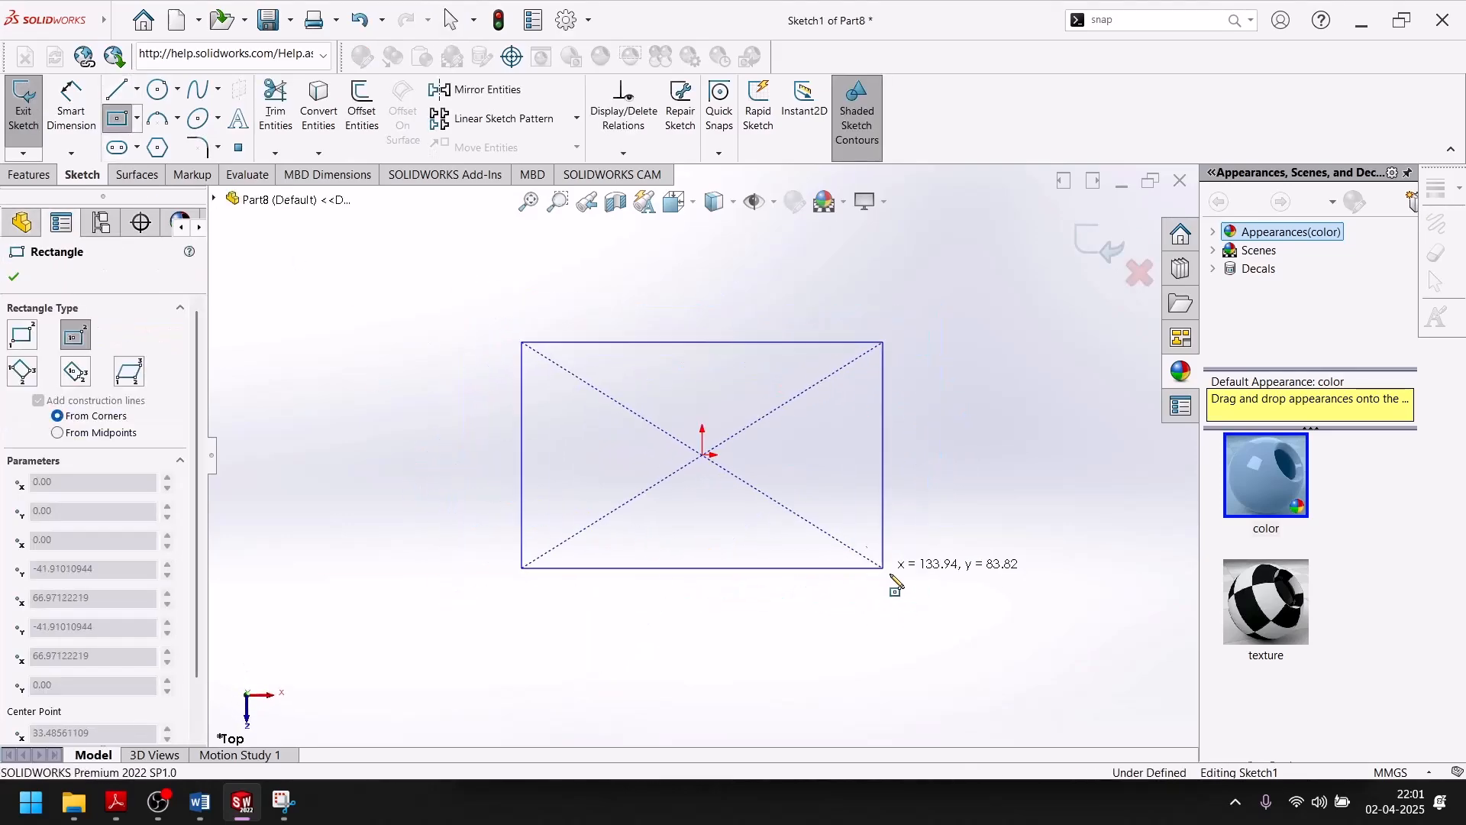
{"action": "left_click", "coordinate": [945, 572]}
Step: Dimension the rectangle 120 mm wide and 50 mm high, following the PDF drawing
{"action": "left_click", "coordinate": [251, 811]}
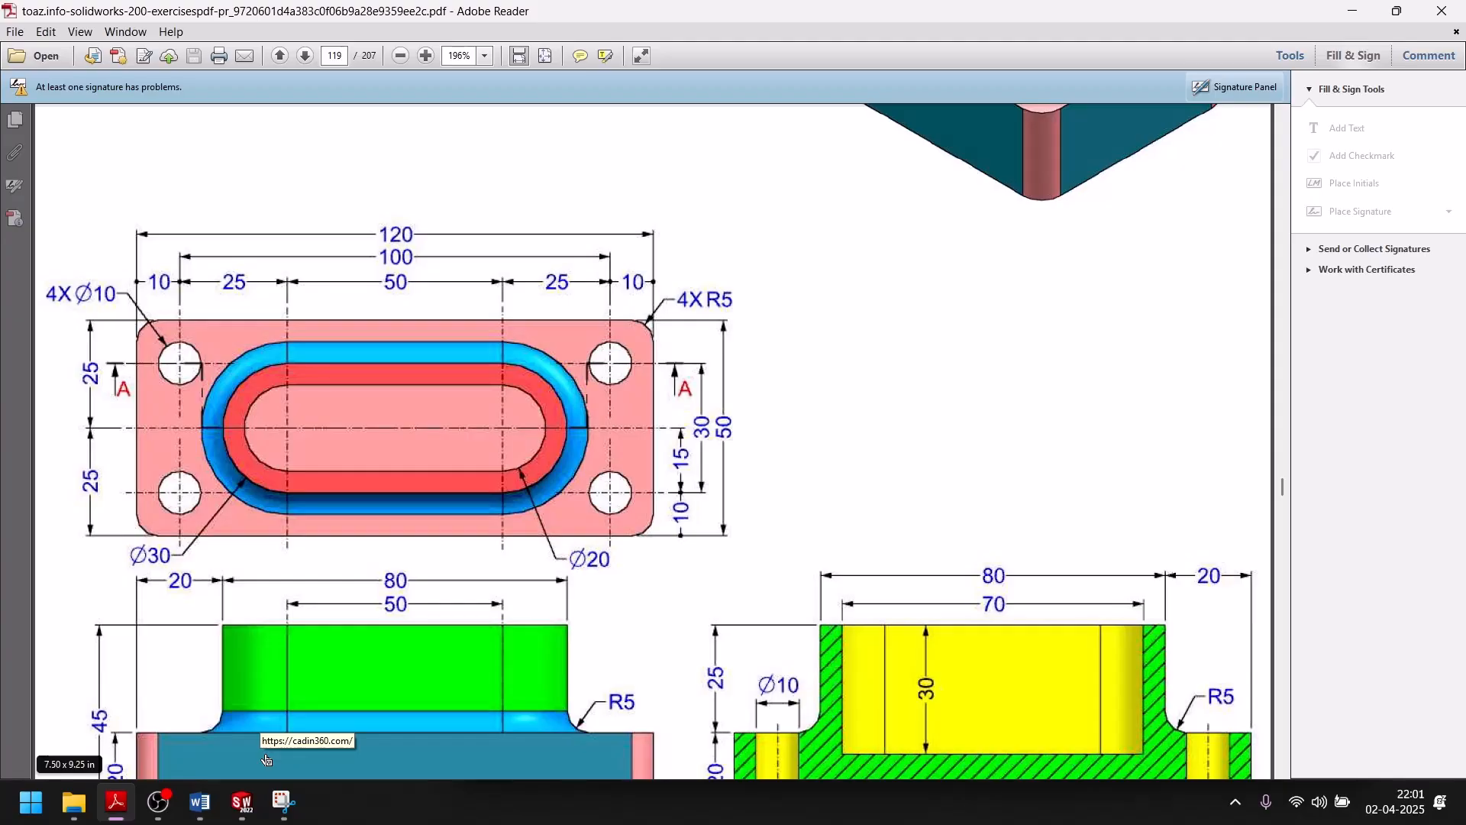
{"action": "left_click", "coordinate": [242, 802]}
{"action": "left_click", "coordinate": [75, 124]}
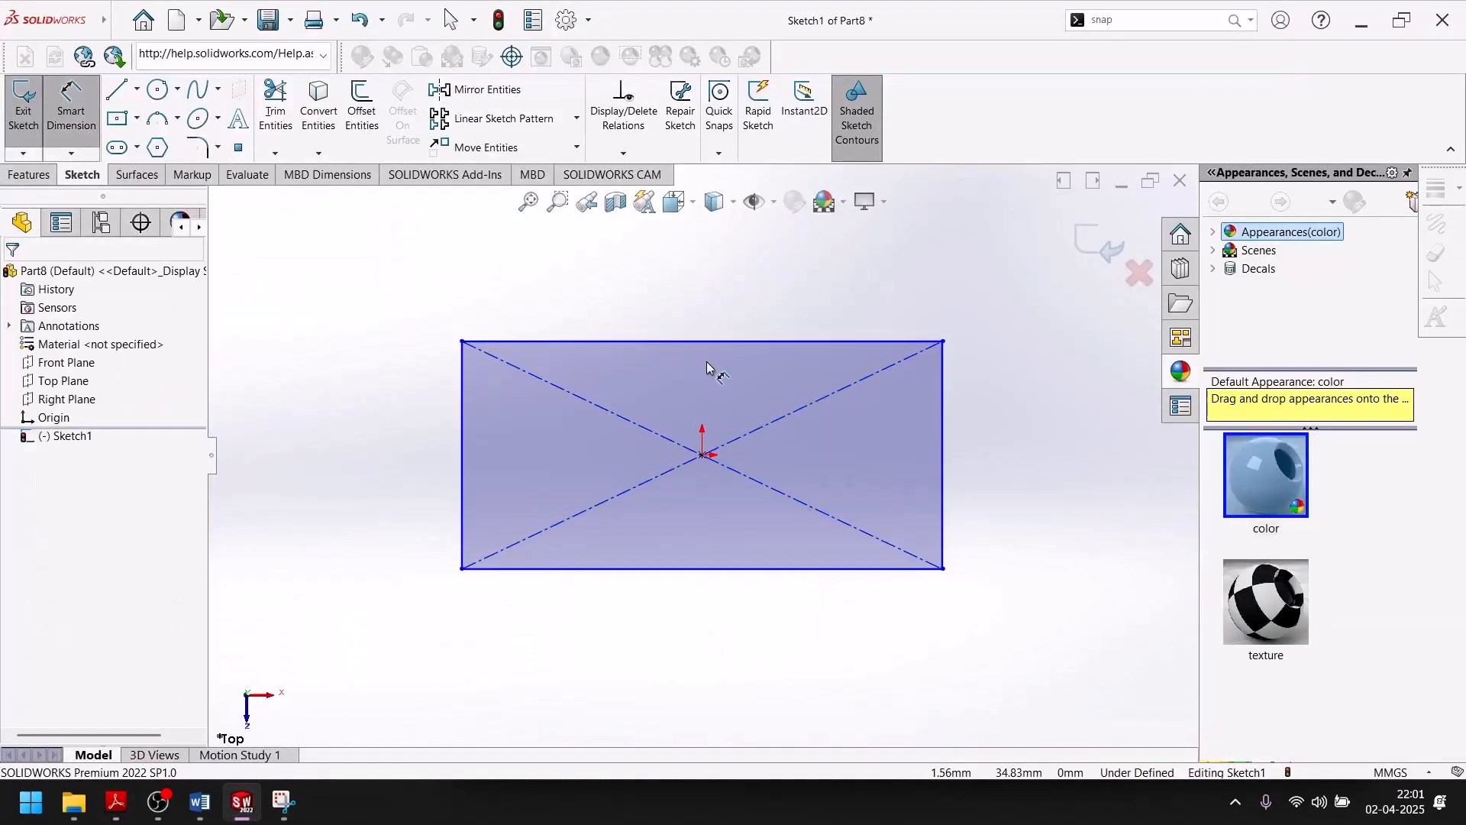
{"action": "left_click", "coordinate": [709, 341]}
{"action": "left_click", "coordinate": [682, 301]}
{"action": "type", "text": "120"}
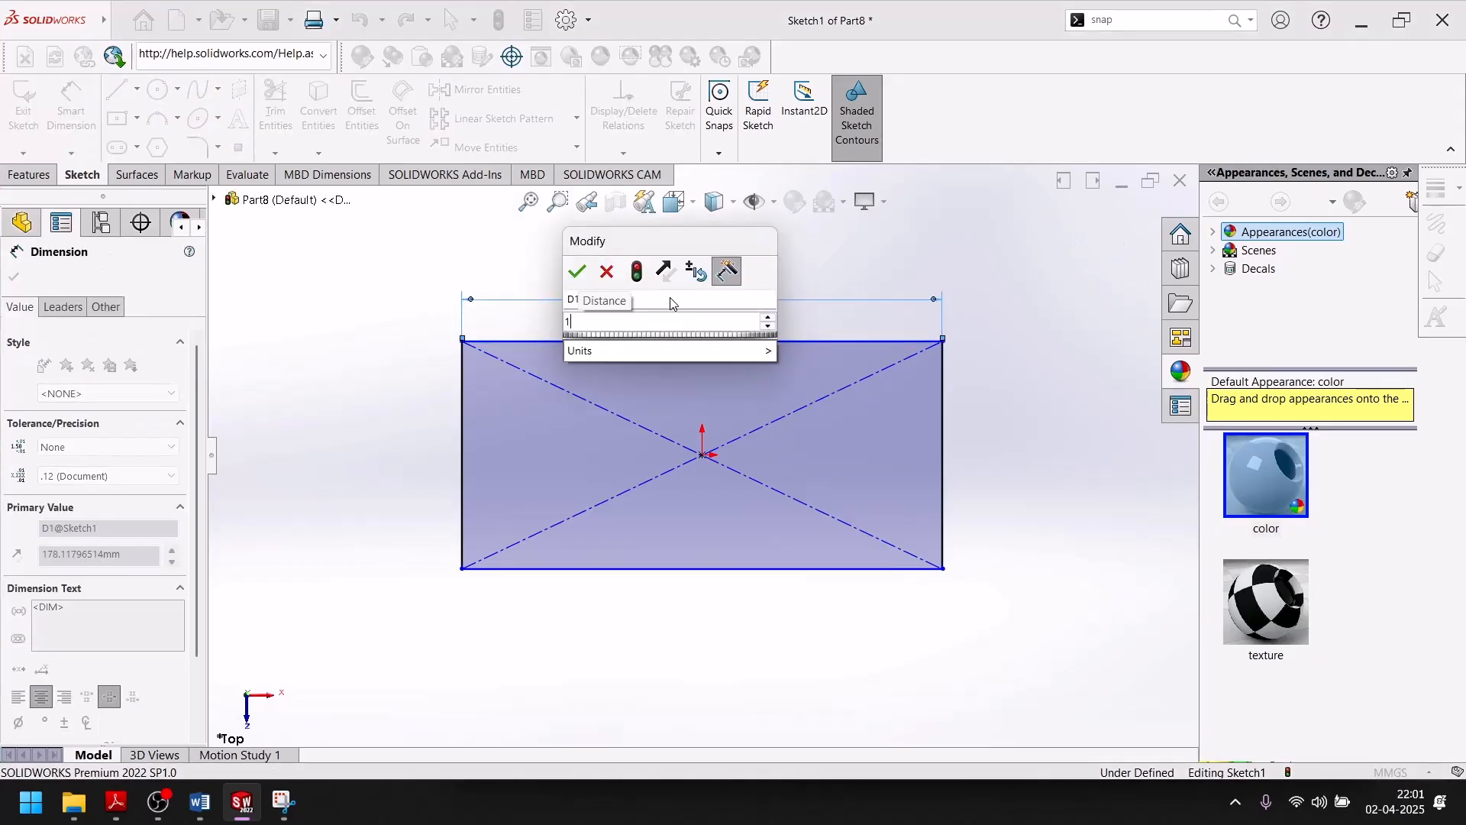
{"action": "key", "text": "Return"}
{"action": "left_click", "coordinate": [942, 394]}
{"action": "left_click", "coordinate": [983, 404]}
{"action": "type", "text": "50"}
{"action": "key", "text": "Return"}
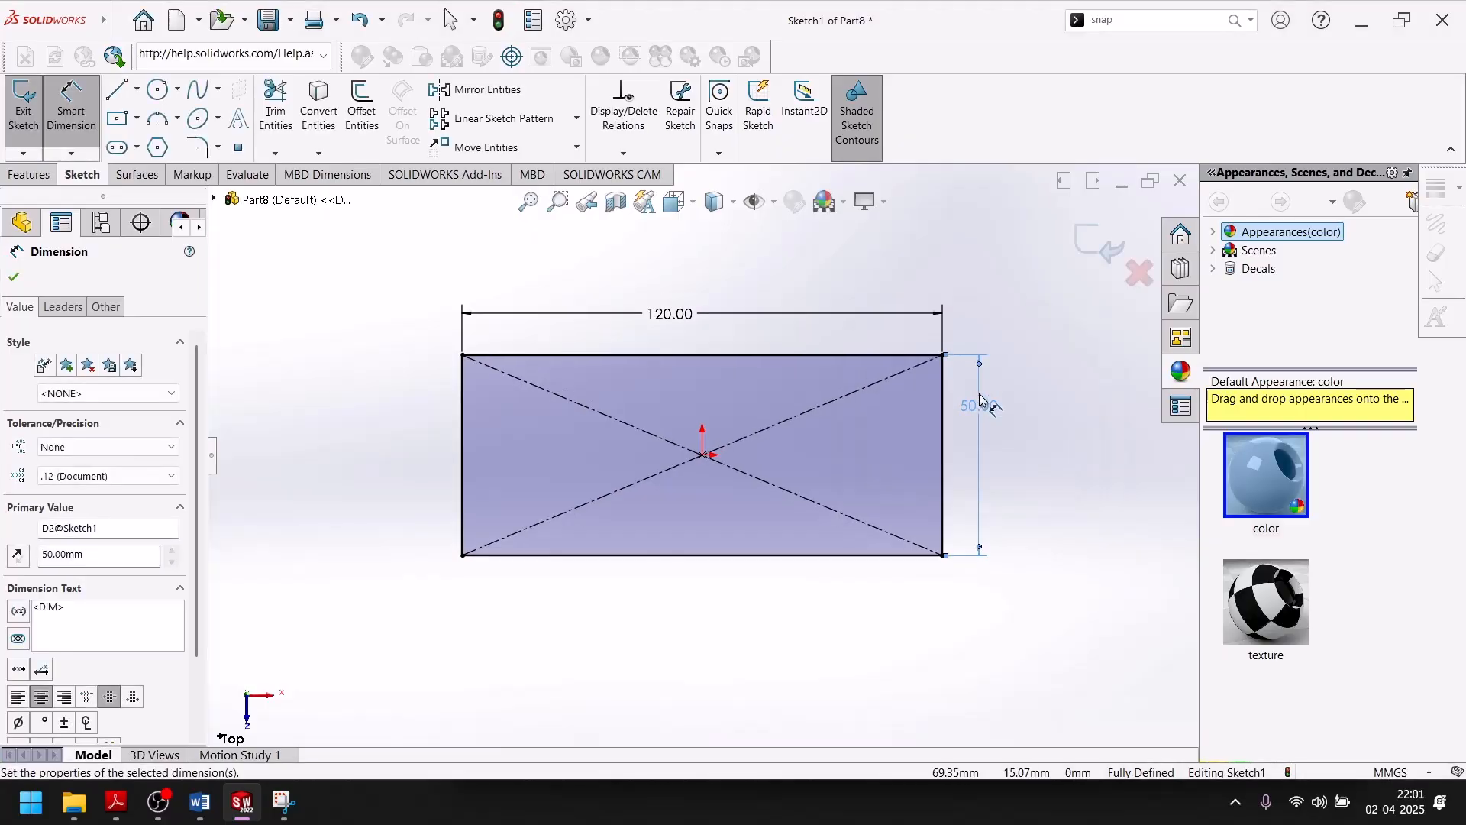
Step: Round all four corners of the rectangle with 5 mm sketch fillets
{"action": "left_click", "coordinate": [241, 803]}
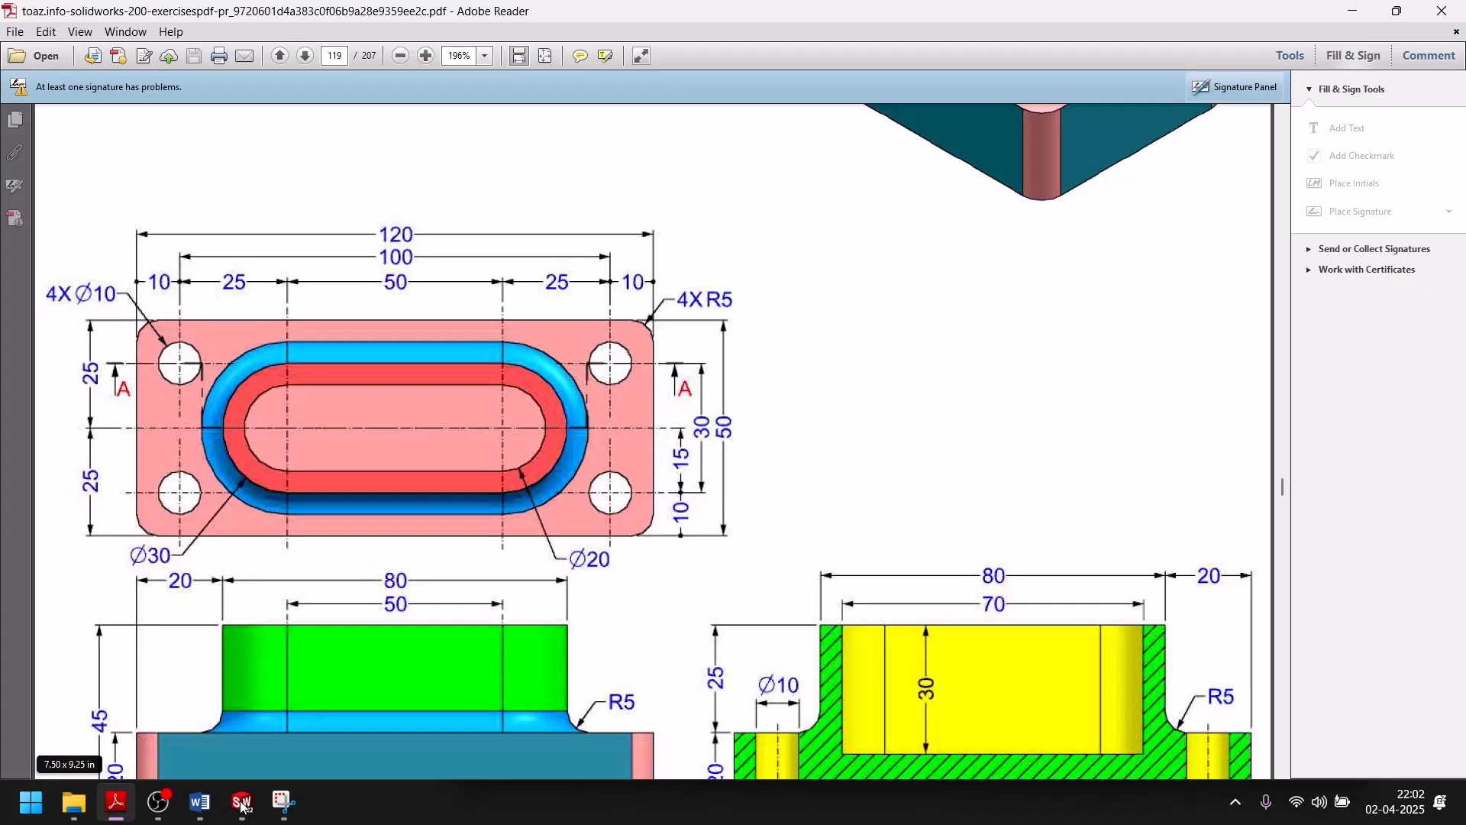
{"action": "left_click", "coordinate": [240, 803]}
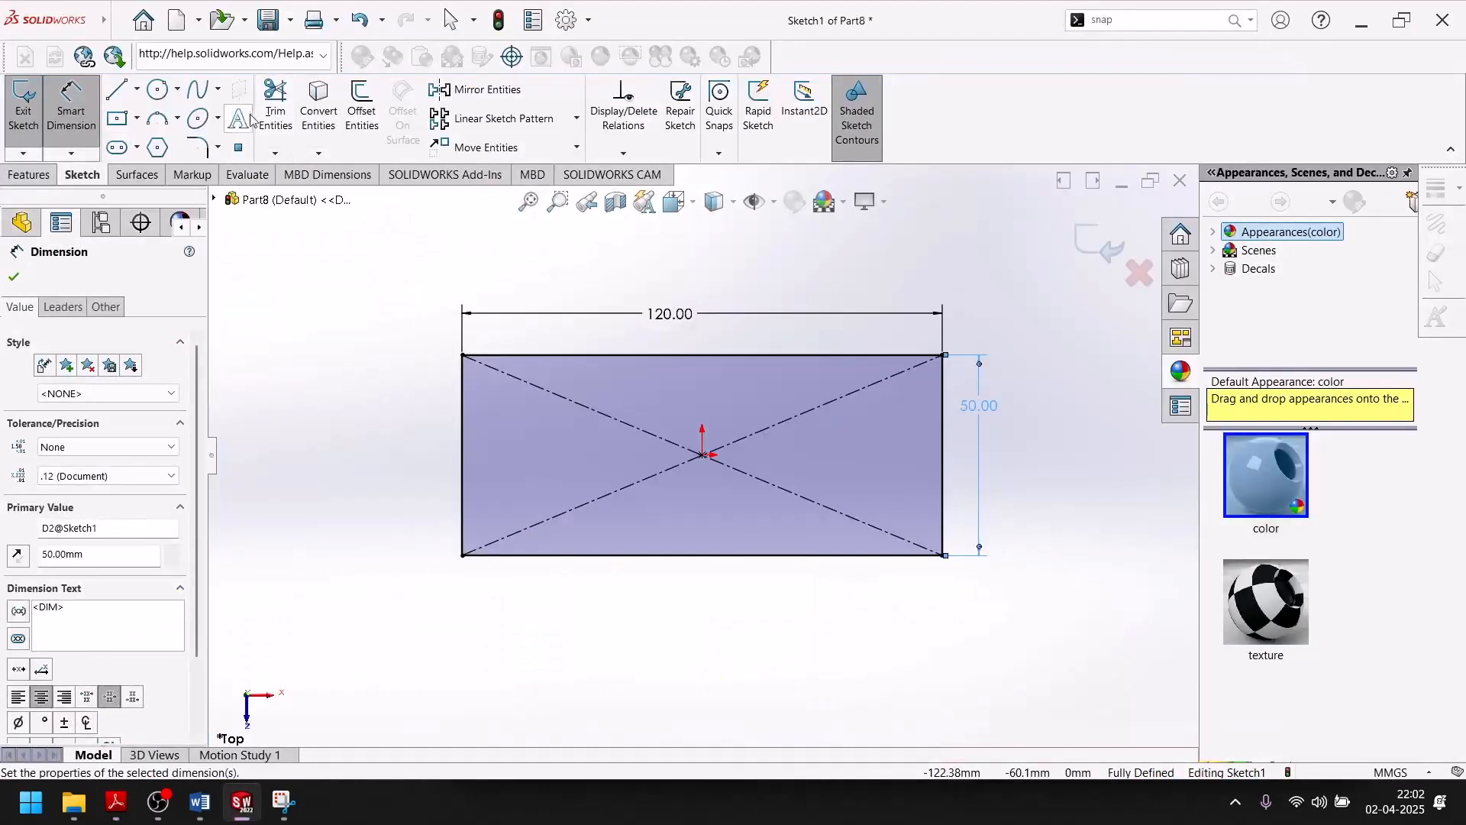
{"action": "left_click", "coordinate": [197, 147]}
{"action": "type", "text": "5"}
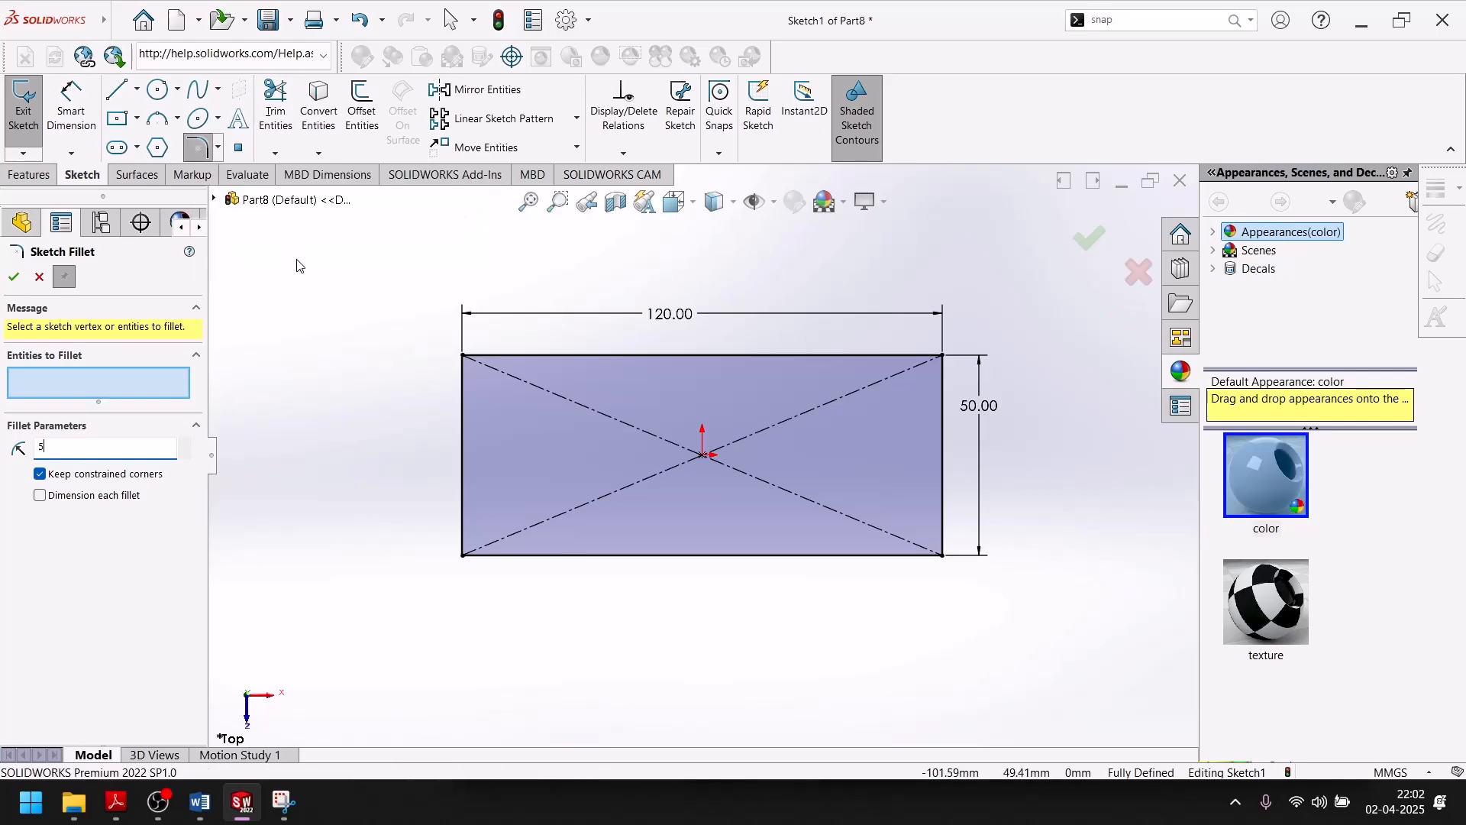
{"action": "key", "text": "Return"}
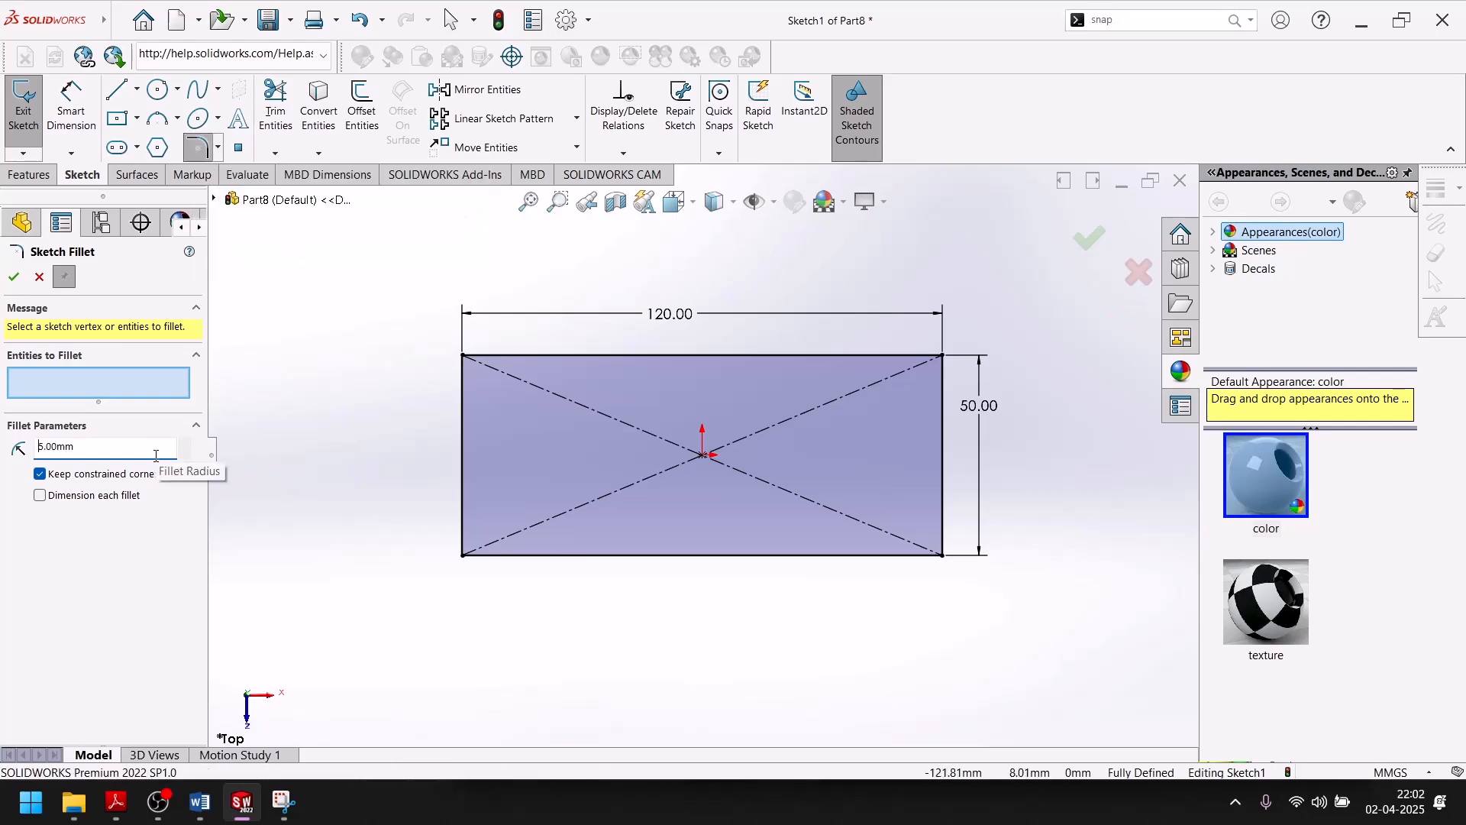
{"action": "left_click", "coordinate": [463, 361]}
{"action": "left_click", "coordinate": [944, 368]}
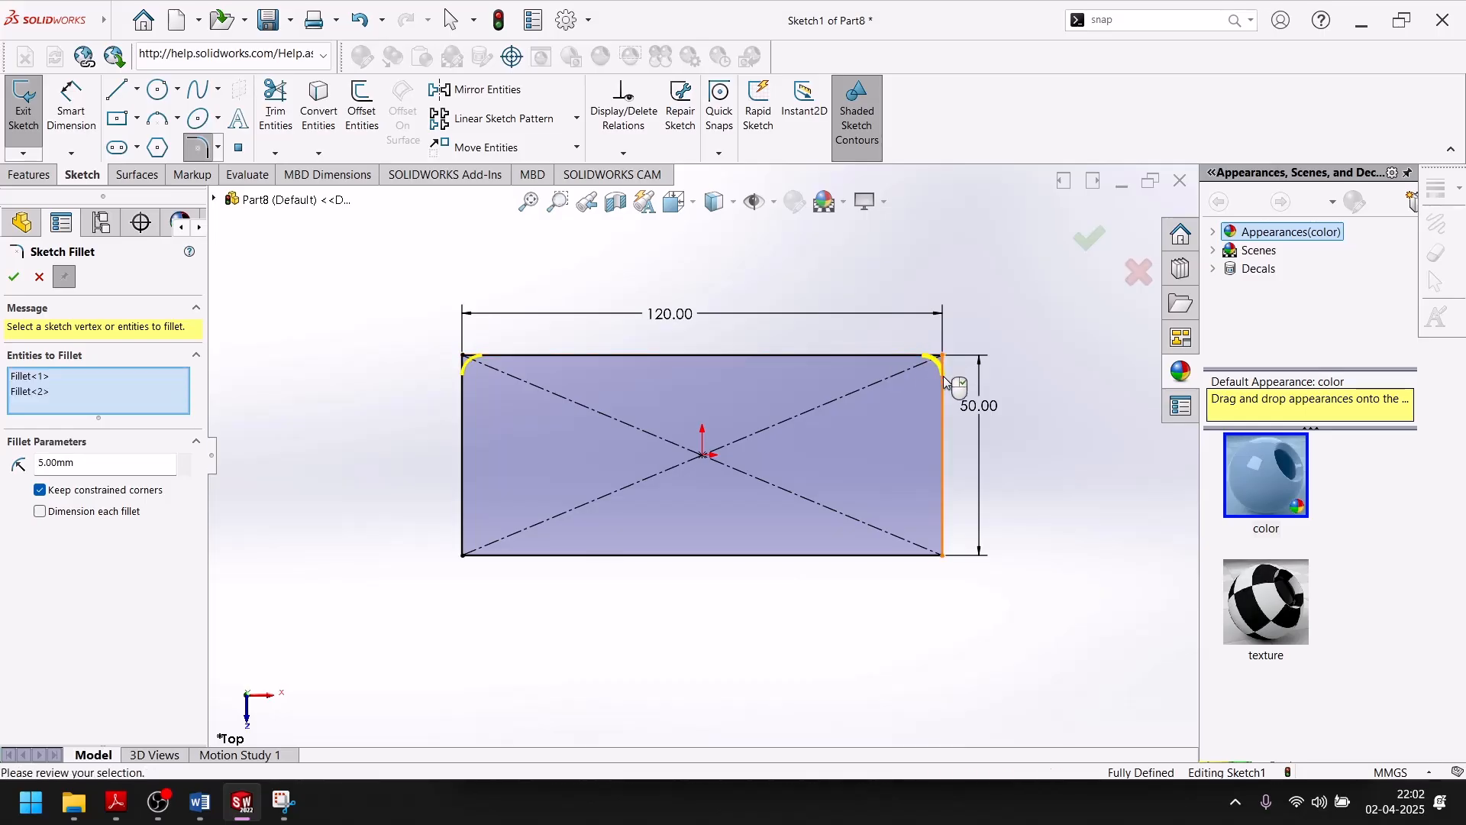
{"action": "left_click", "coordinate": [944, 555]}
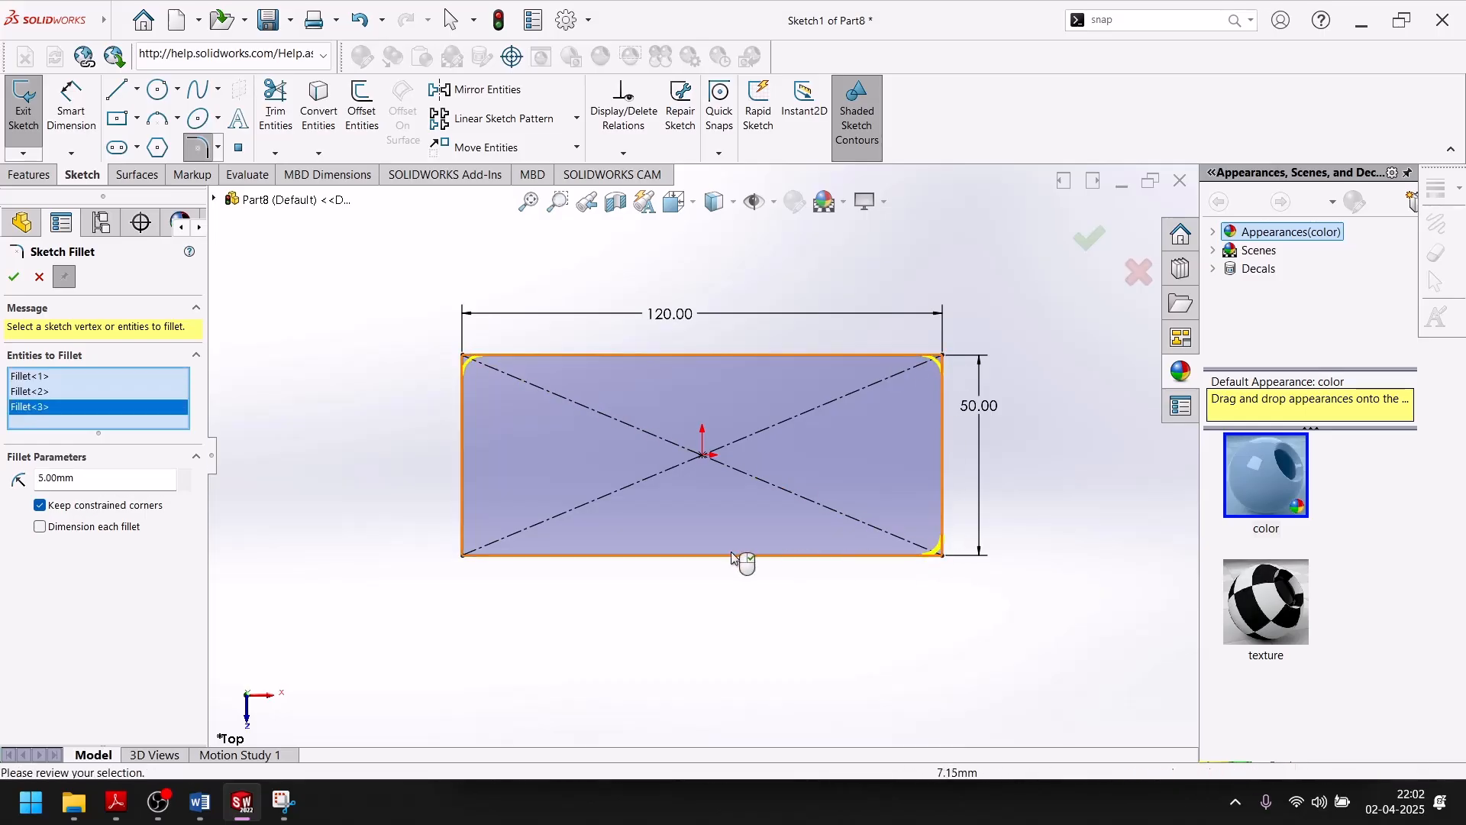
{"action": "left_click", "coordinate": [465, 556]}
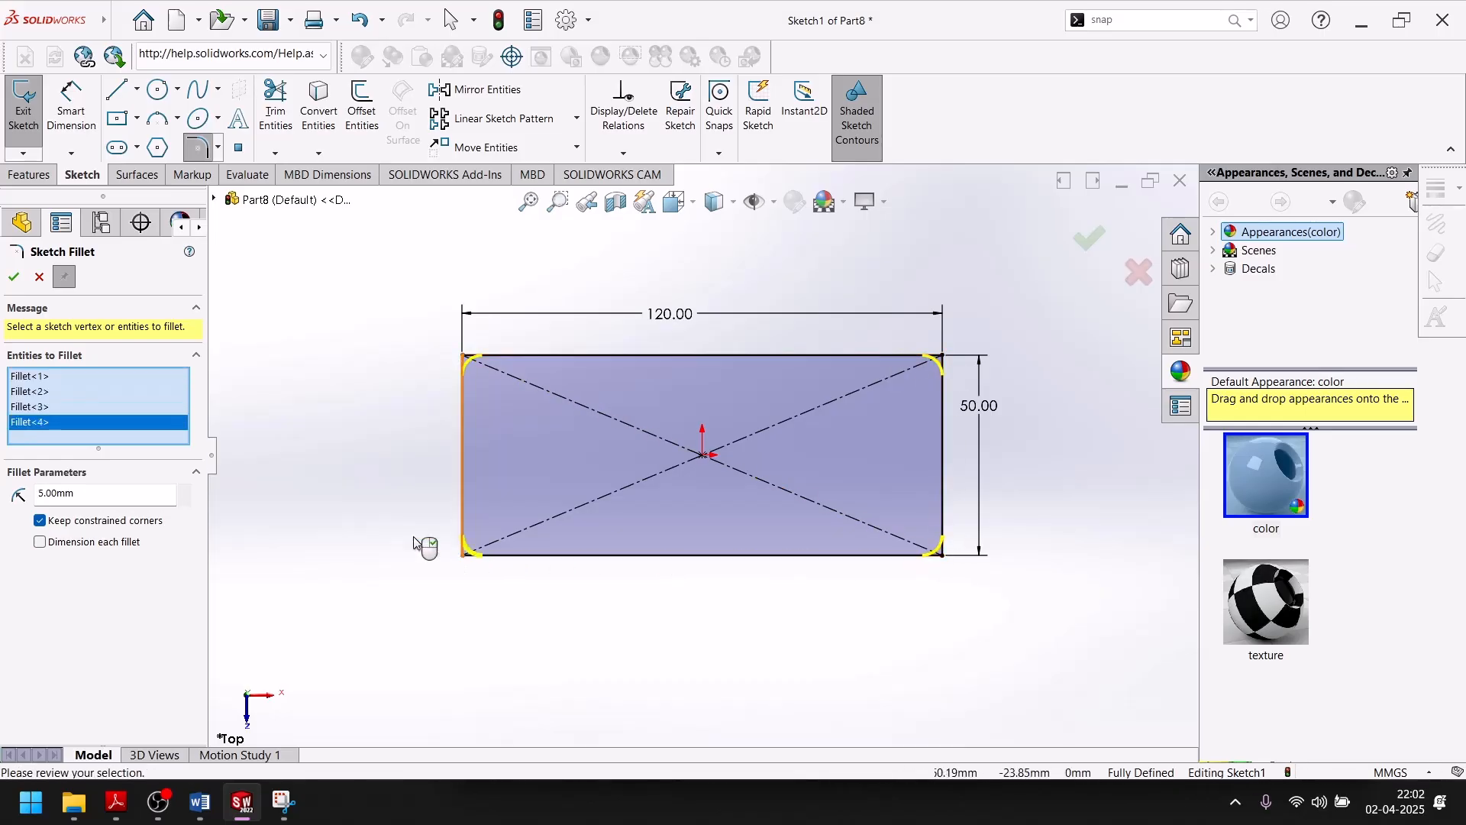
{"action": "left_click", "coordinate": [13, 278]}
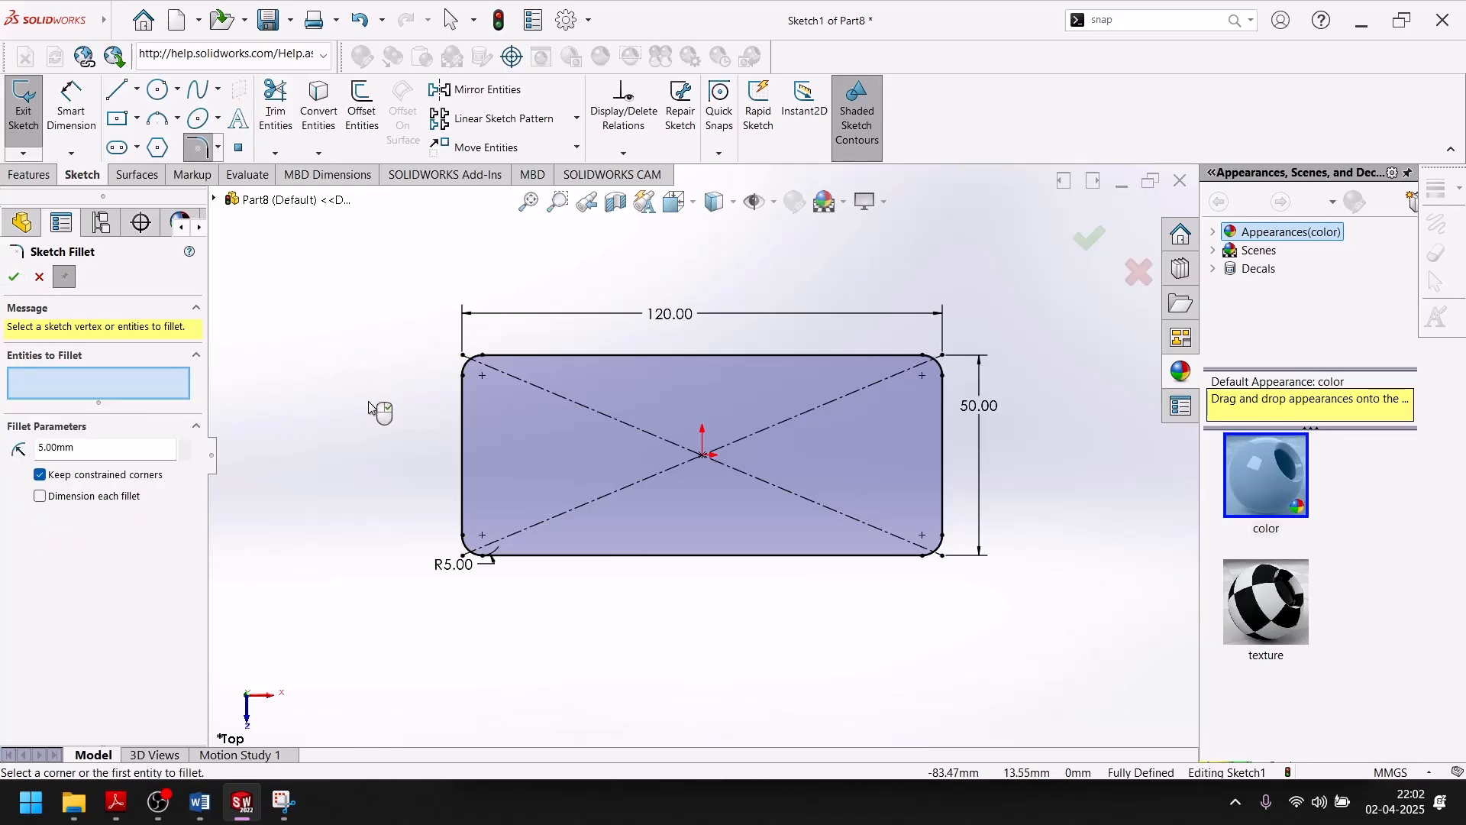
Step: Sketch a circle about 12 mm in diameter inside the rectangle near its upper-left corner
{"action": "left_click", "coordinate": [244, 810]}
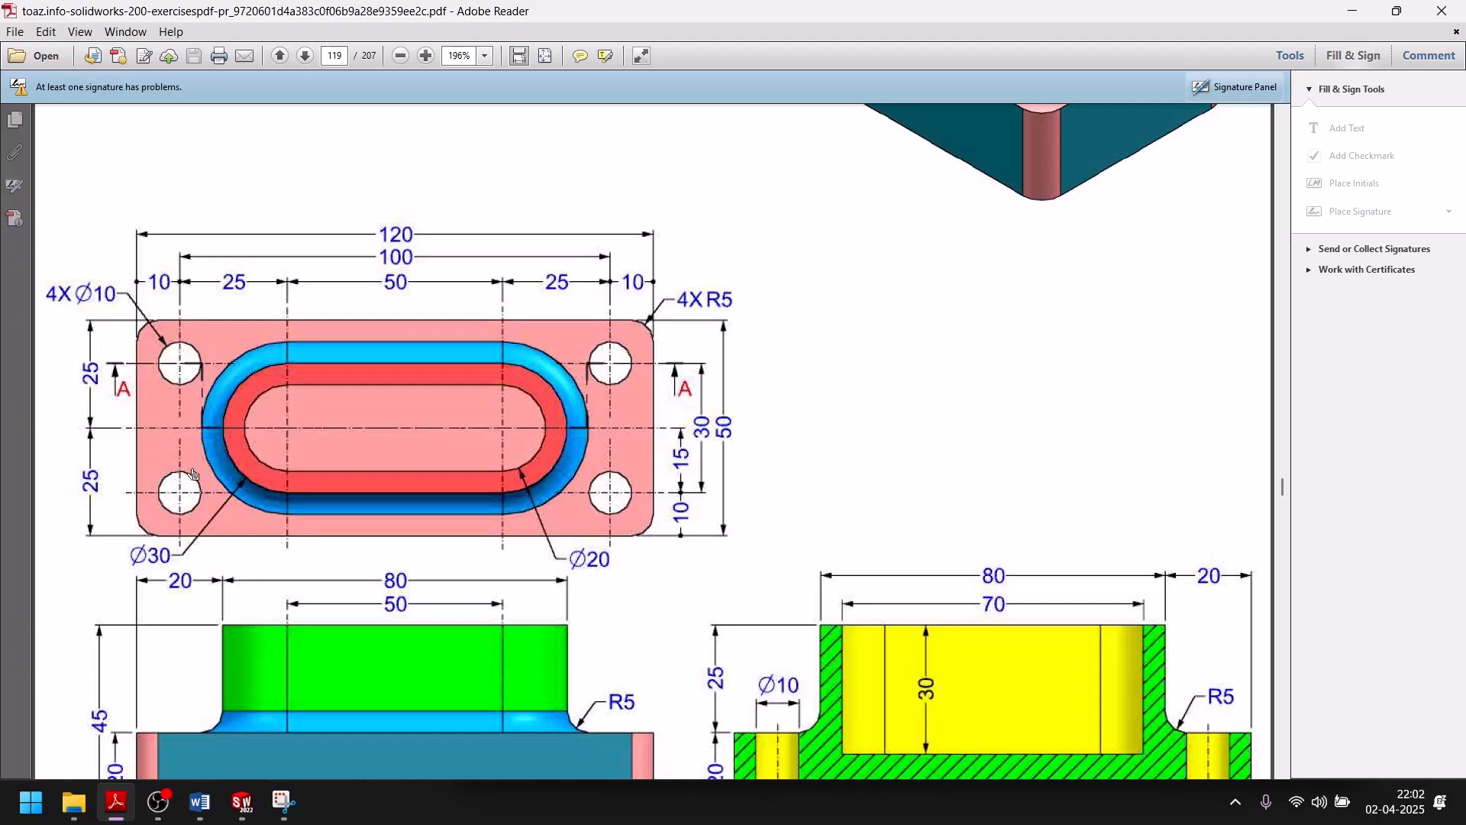
{"action": "left_click", "coordinate": [242, 802]}
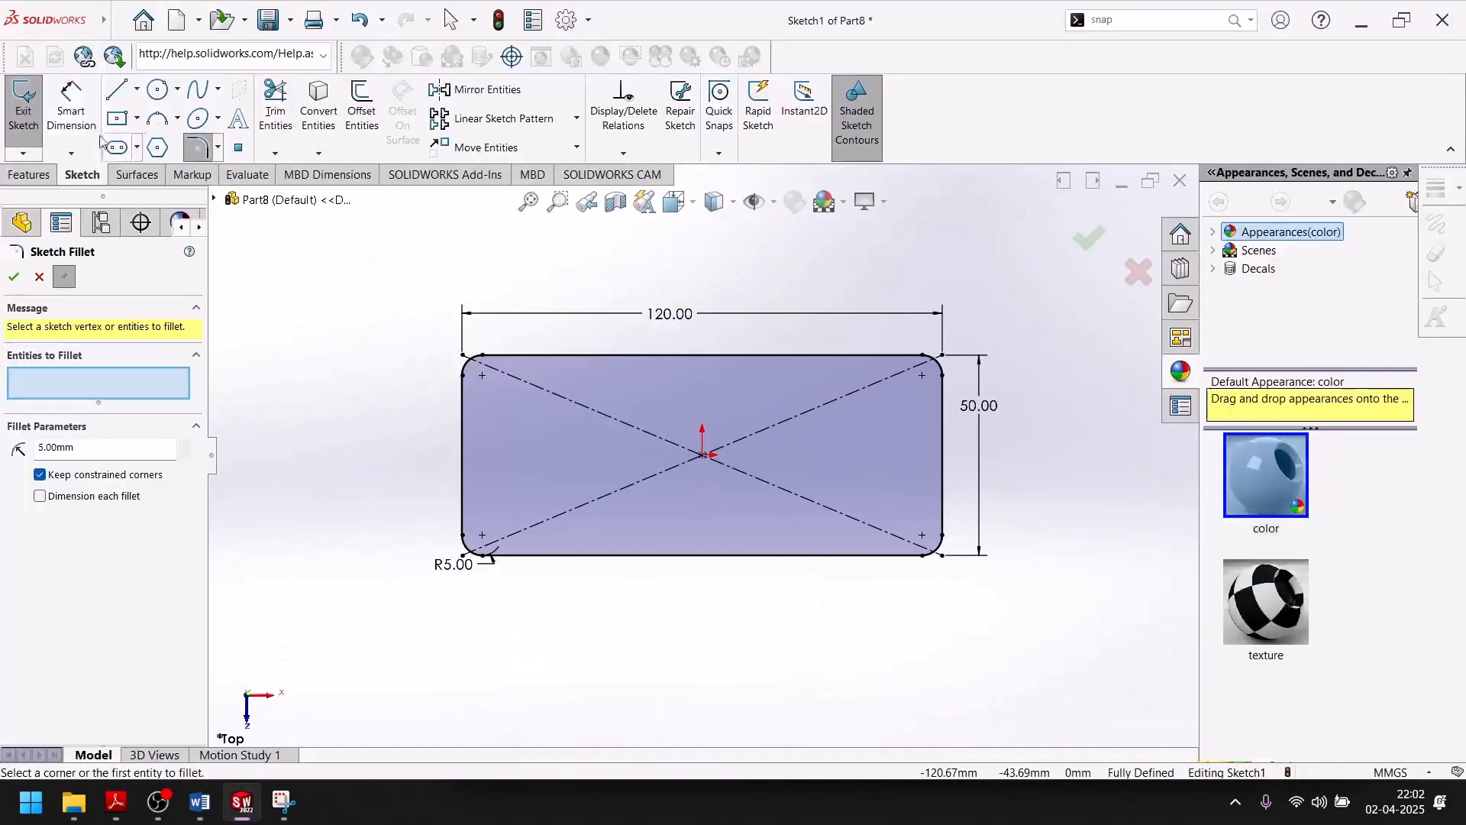
{"action": "left_click", "coordinate": [158, 89]}
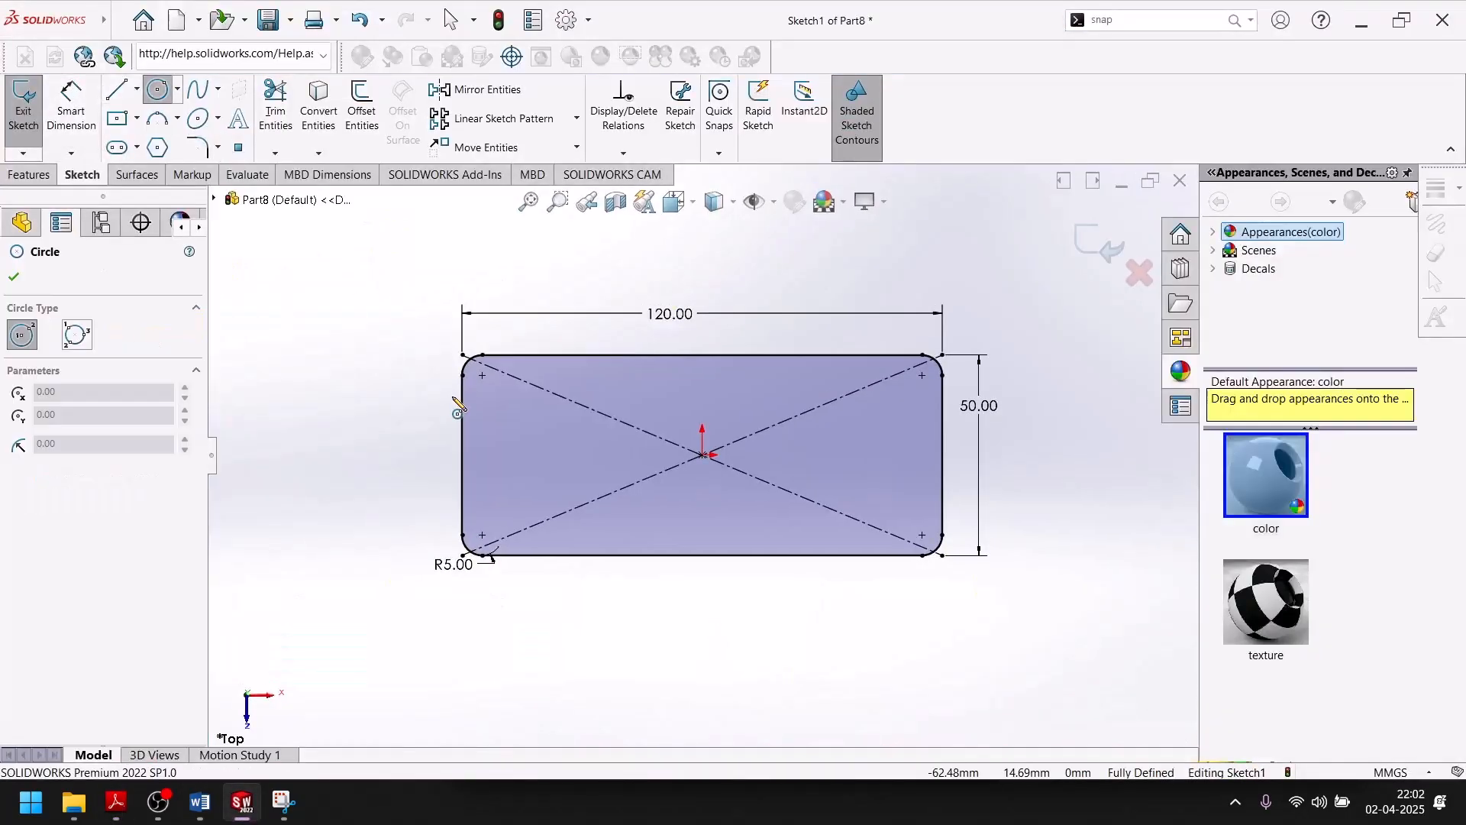
{"action": "left_click", "coordinate": [497, 390]}
{"action": "left_click", "coordinate": [513, 409]}
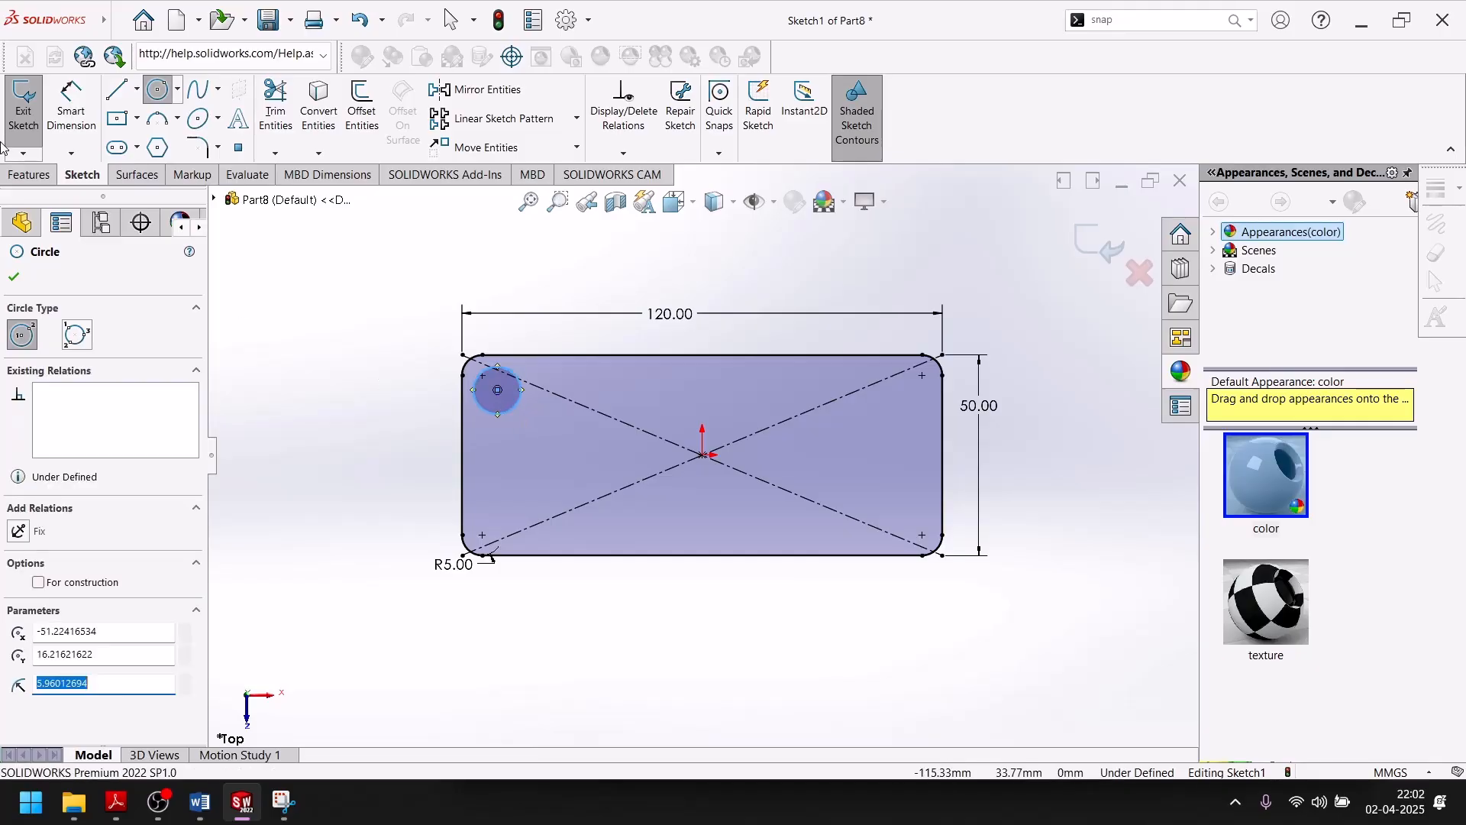
Step: Set the corner circle's diameter to 10 mm with a Smart Dimension
{"action": "left_click", "coordinate": [71, 104]}
{"action": "left_click", "coordinate": [516, 415]}
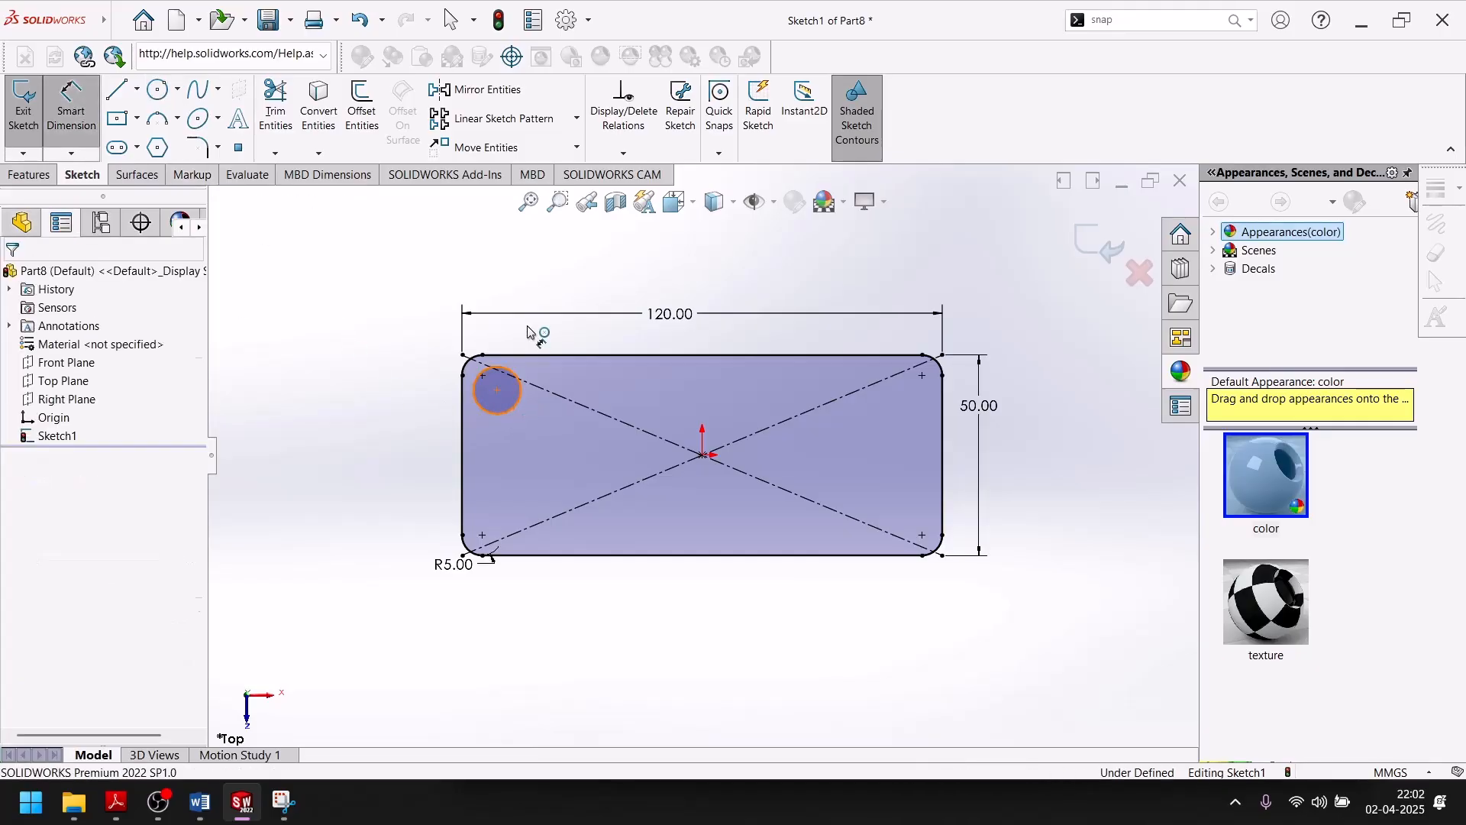
{"action": "left_click", "coordinate": [538, 290]}
{"action": "type", "text": "10"}
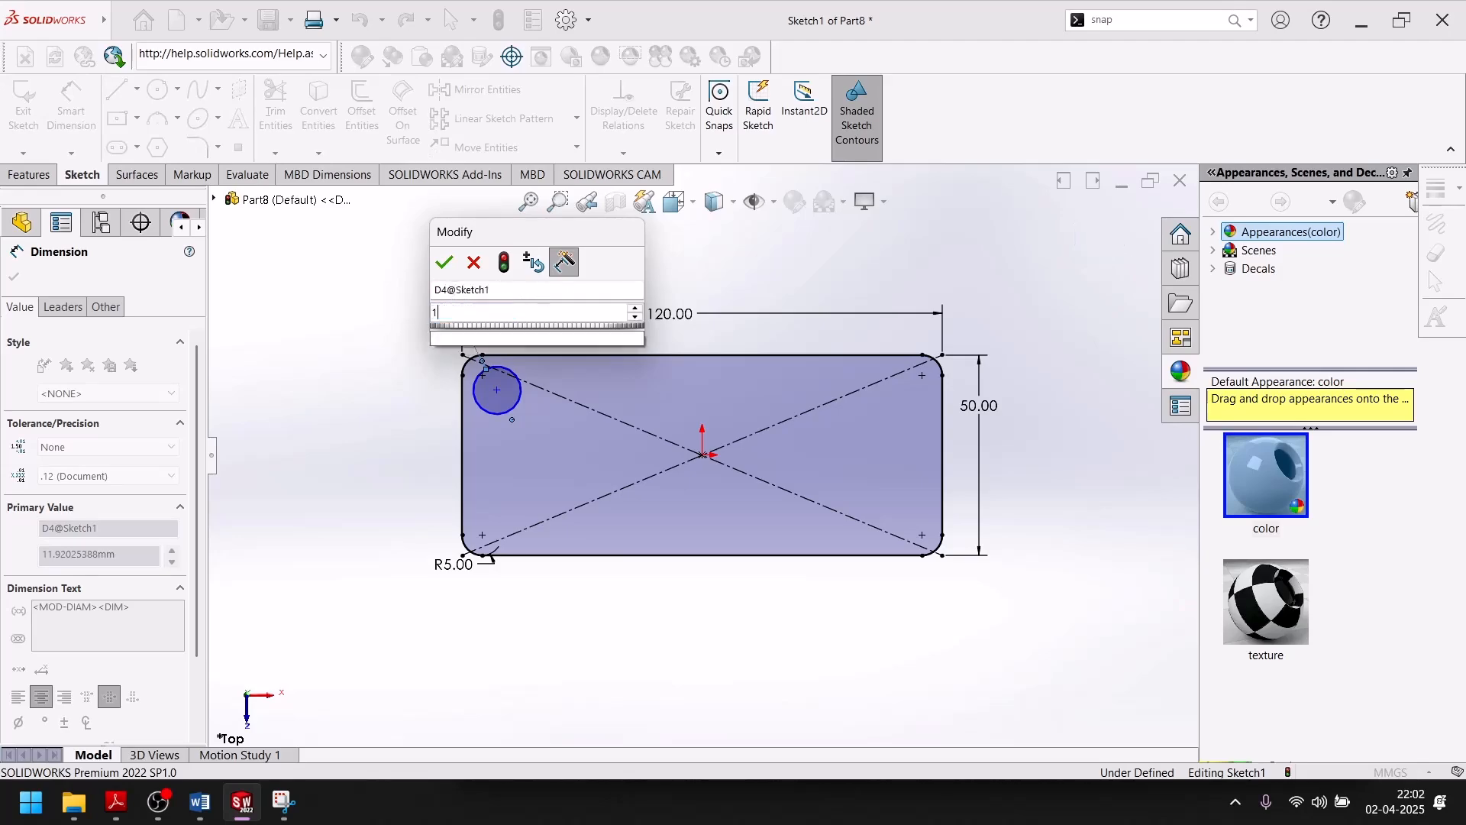
{"action": "key", "text": "Return"}
{"action": "left_click", "coordinate": [13, 278]}
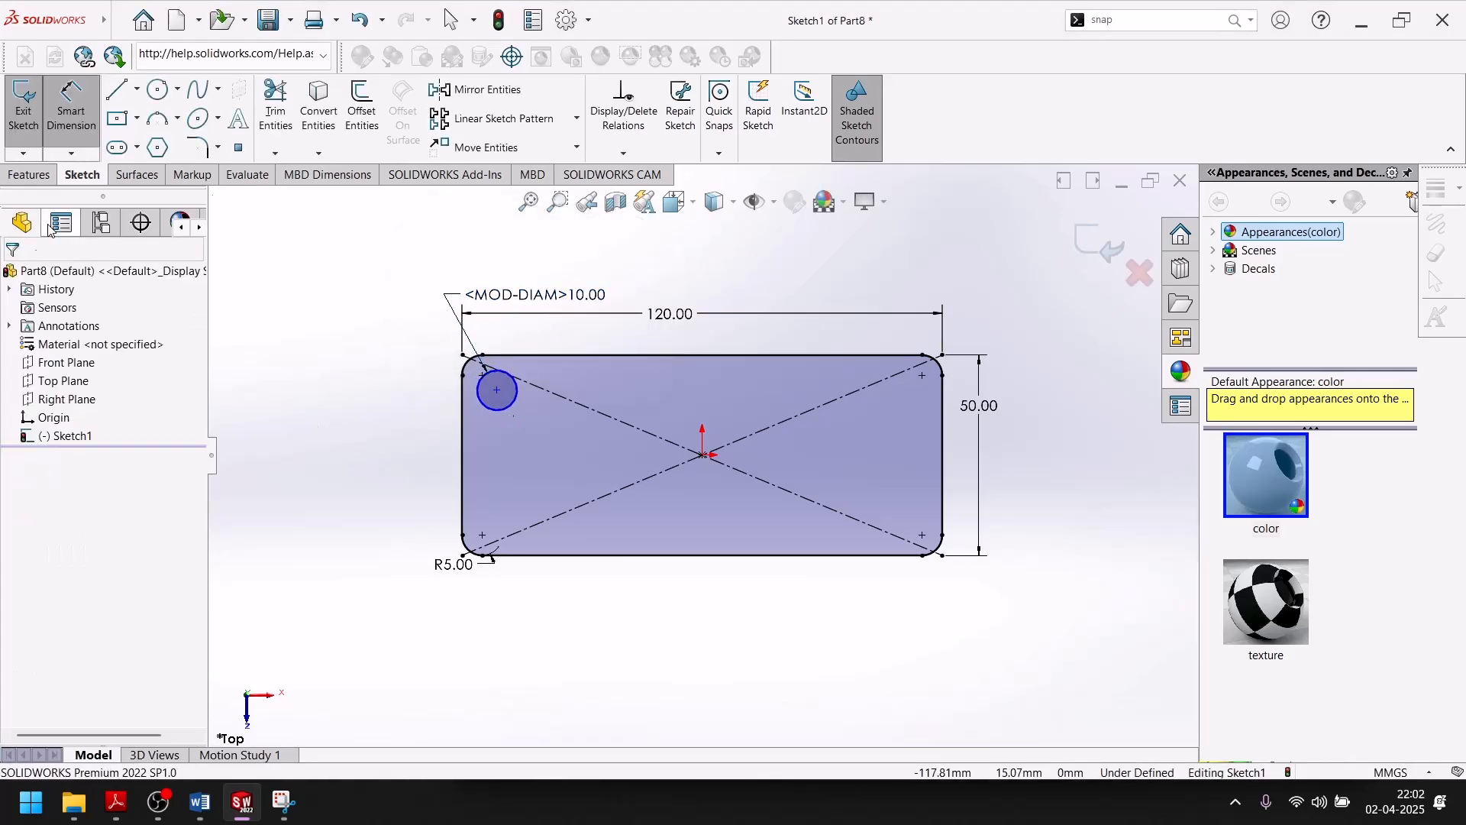
Step: Dimension the circle's center 10 mm from the rectangle's upper edge, following the PDF drawing
{"action": "left_click", "coordinate": [498, 391]}
{"action": "left_click", "coordinate": [525, 355]}
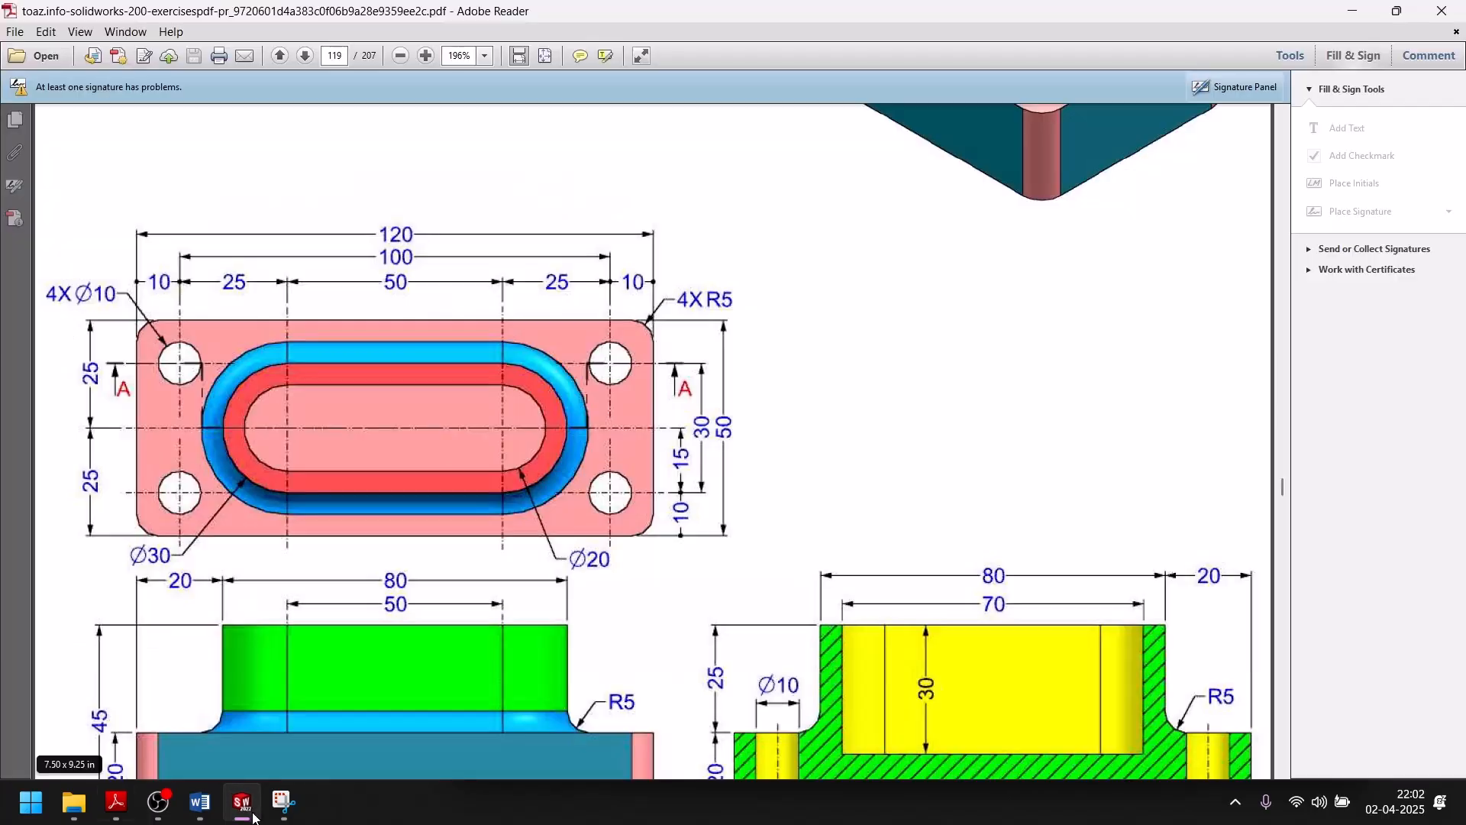
{"action": "left_click", "coordinate": [255, 816]}
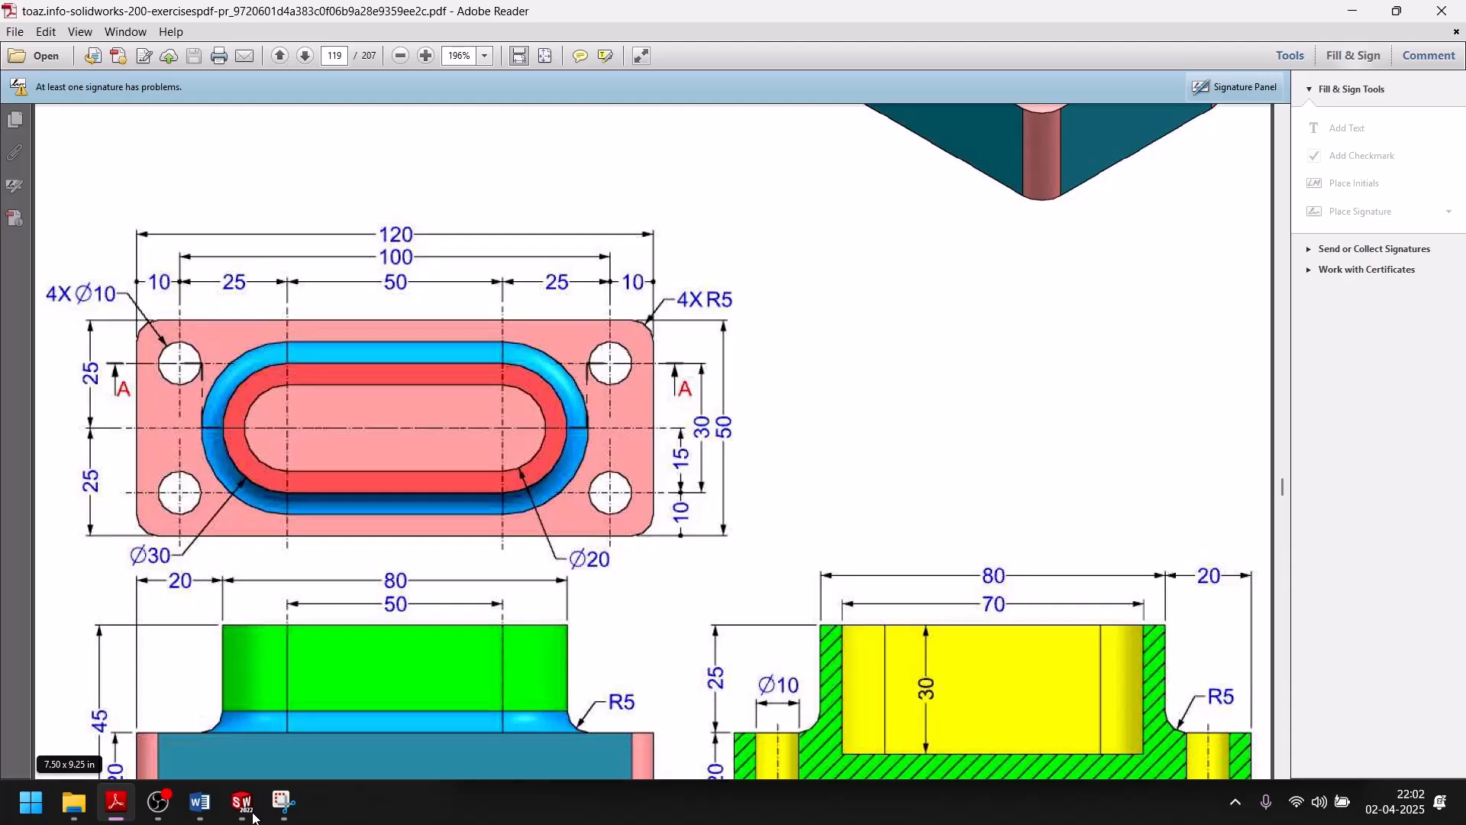
{"action": "left_click", "coordinate": [249, 808]}
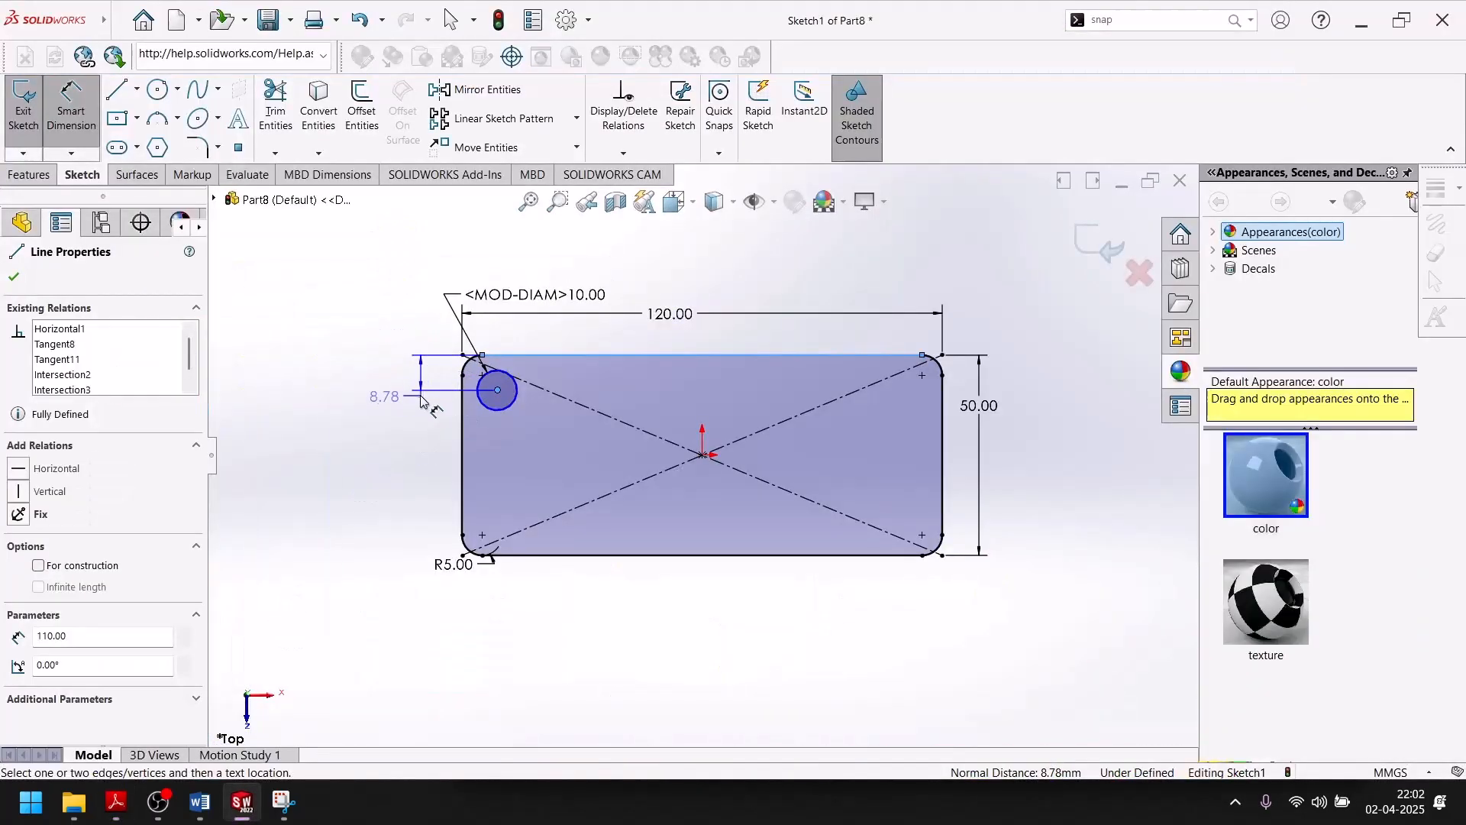
{"action": "left_click", "coordinate": [412, 386]}
{"action": "type", "text": "10"}
{"action": "key", "text": "Return"}
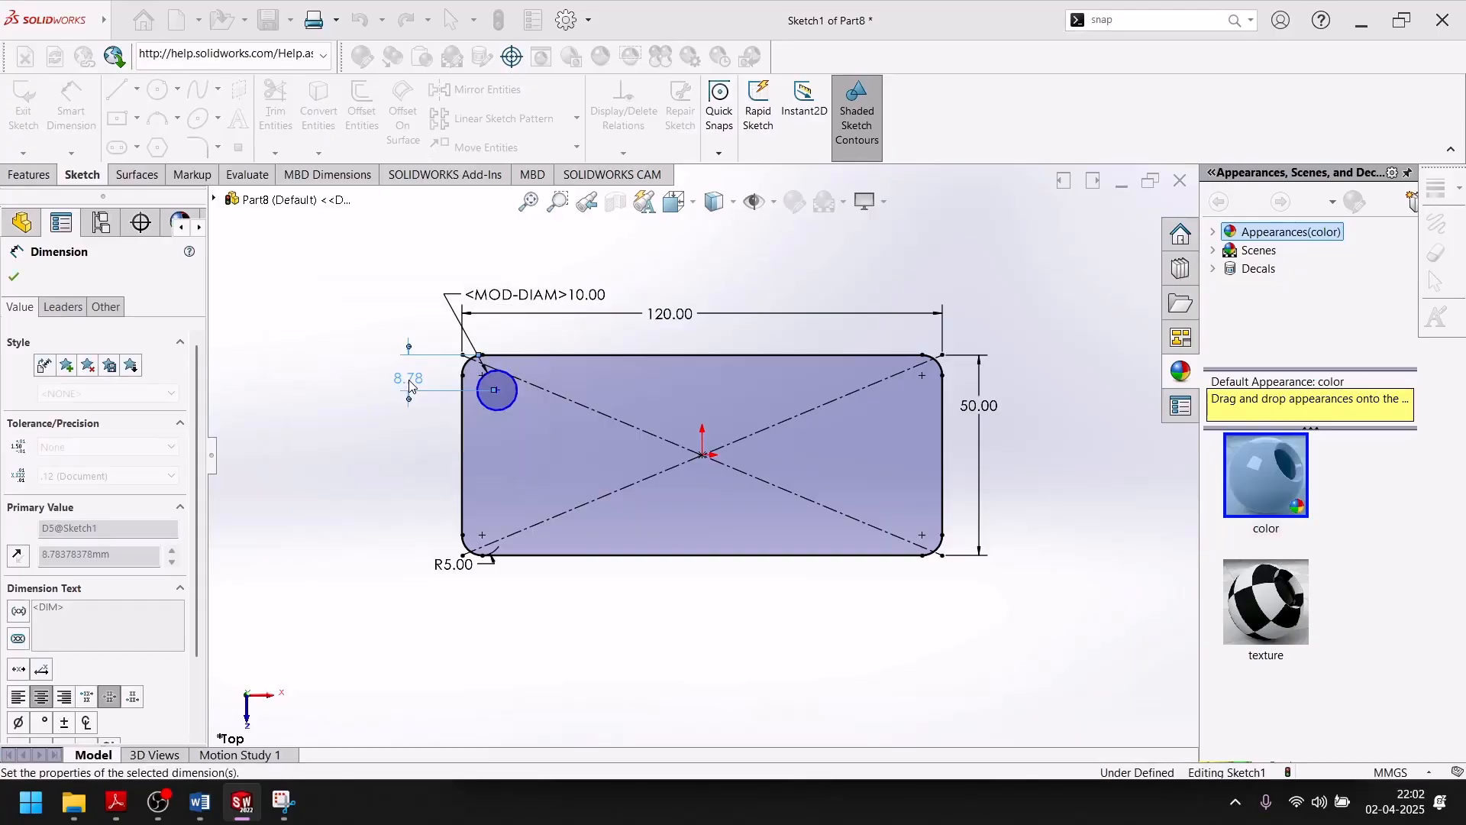
Step: Dimension the circle's center 10 mm from the rectangle's left edge
{"action": "left_click", "coordinate": [495, 394]}
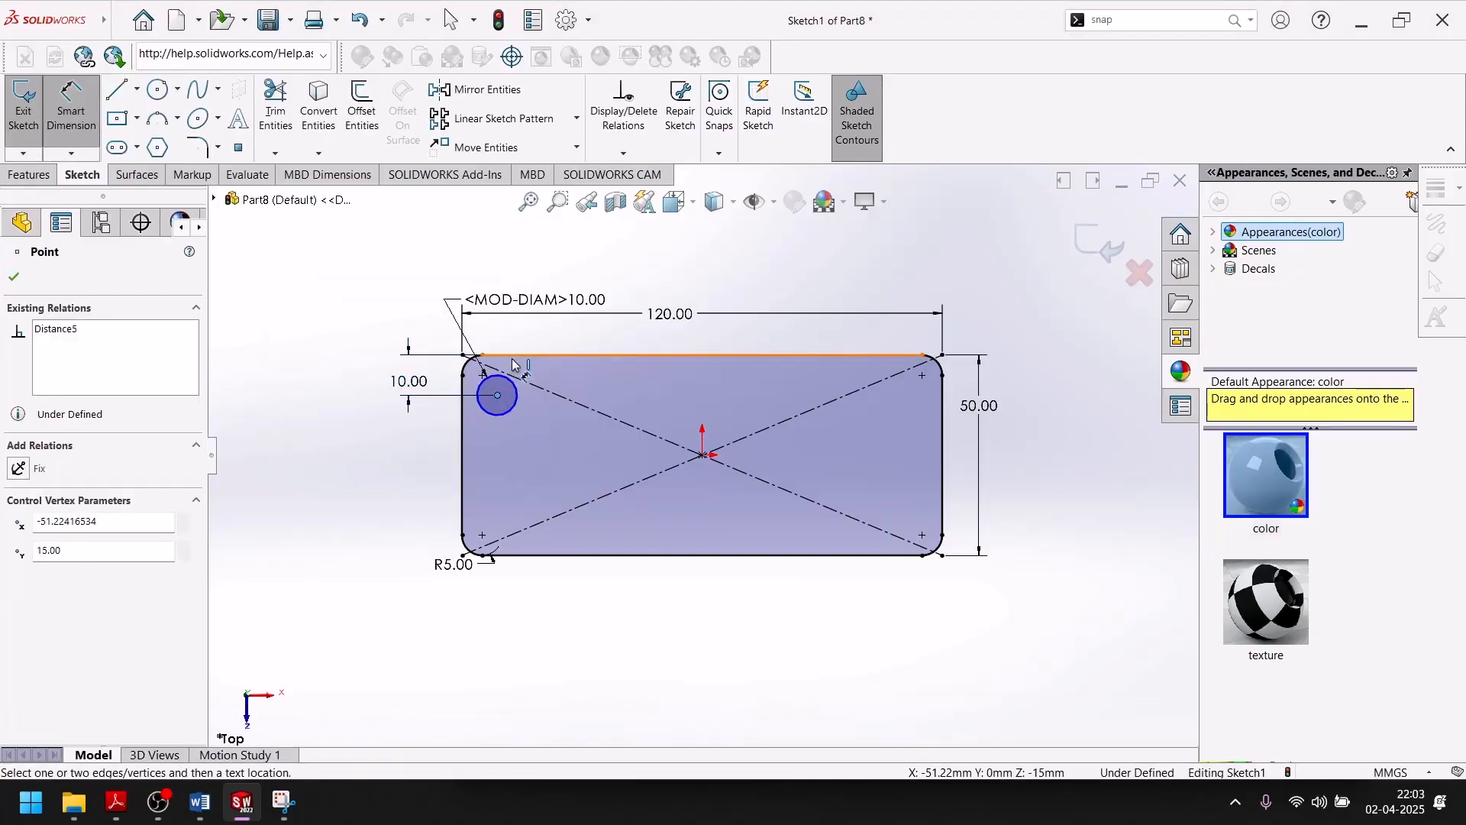
{"action": "left_click", "coordinate": [463, 393]}
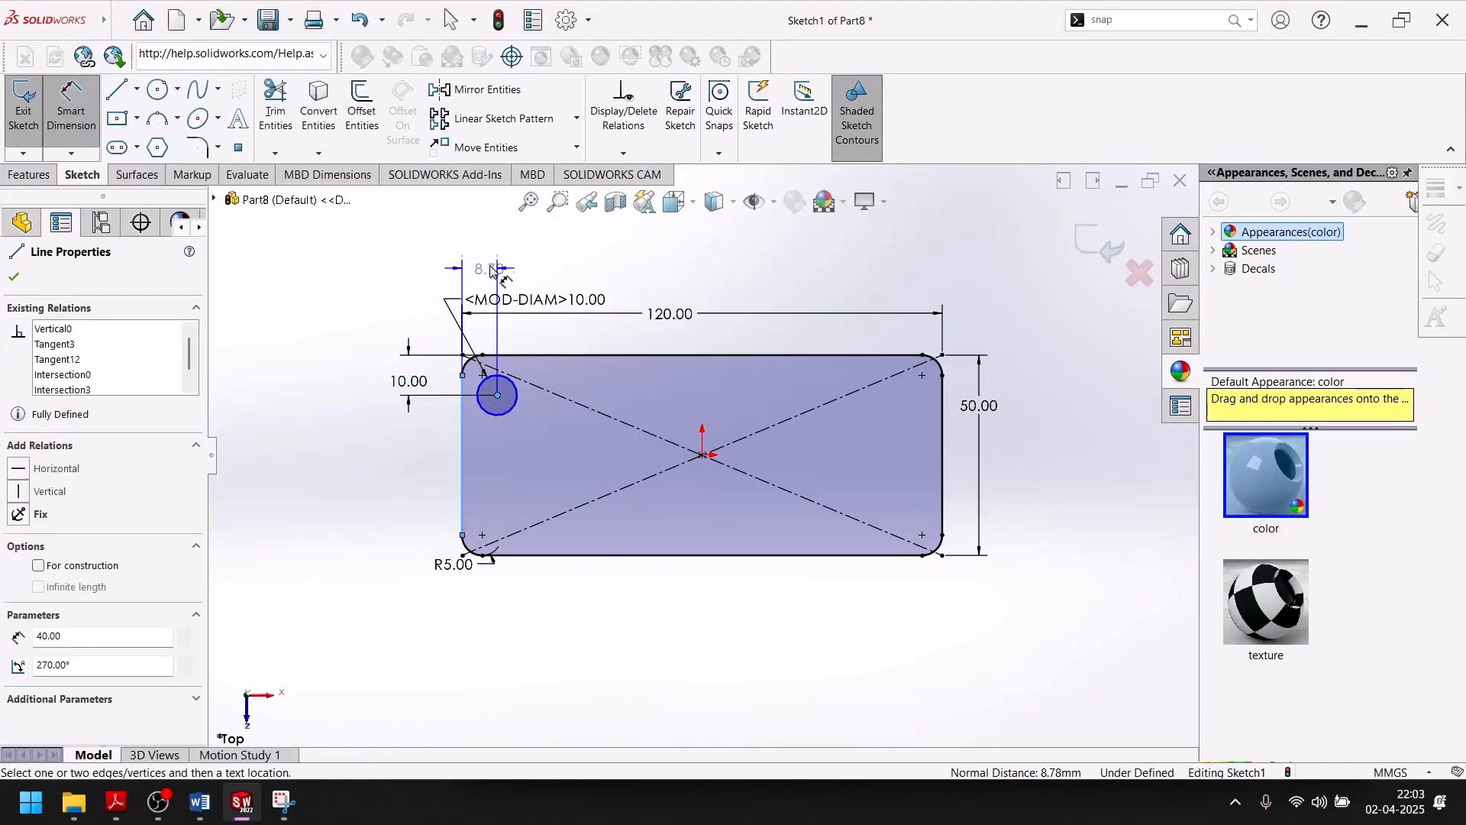
{"action": "left_click", "coordinate": [493, 264]}
{"action": "type", "text": "10"}
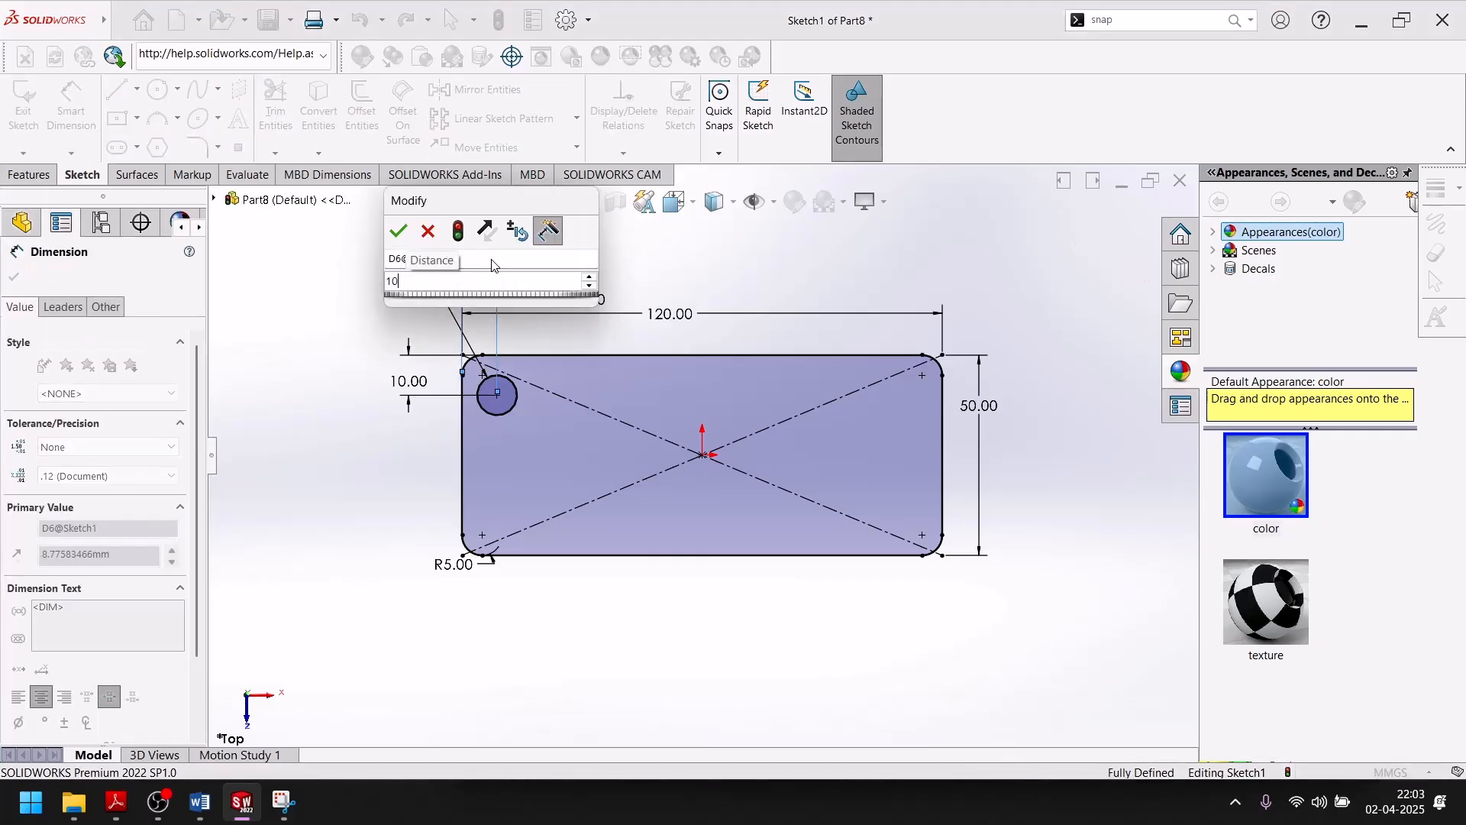
{"action": "key", "text": "Return"}
{"action": "key", "text": "Escape"}
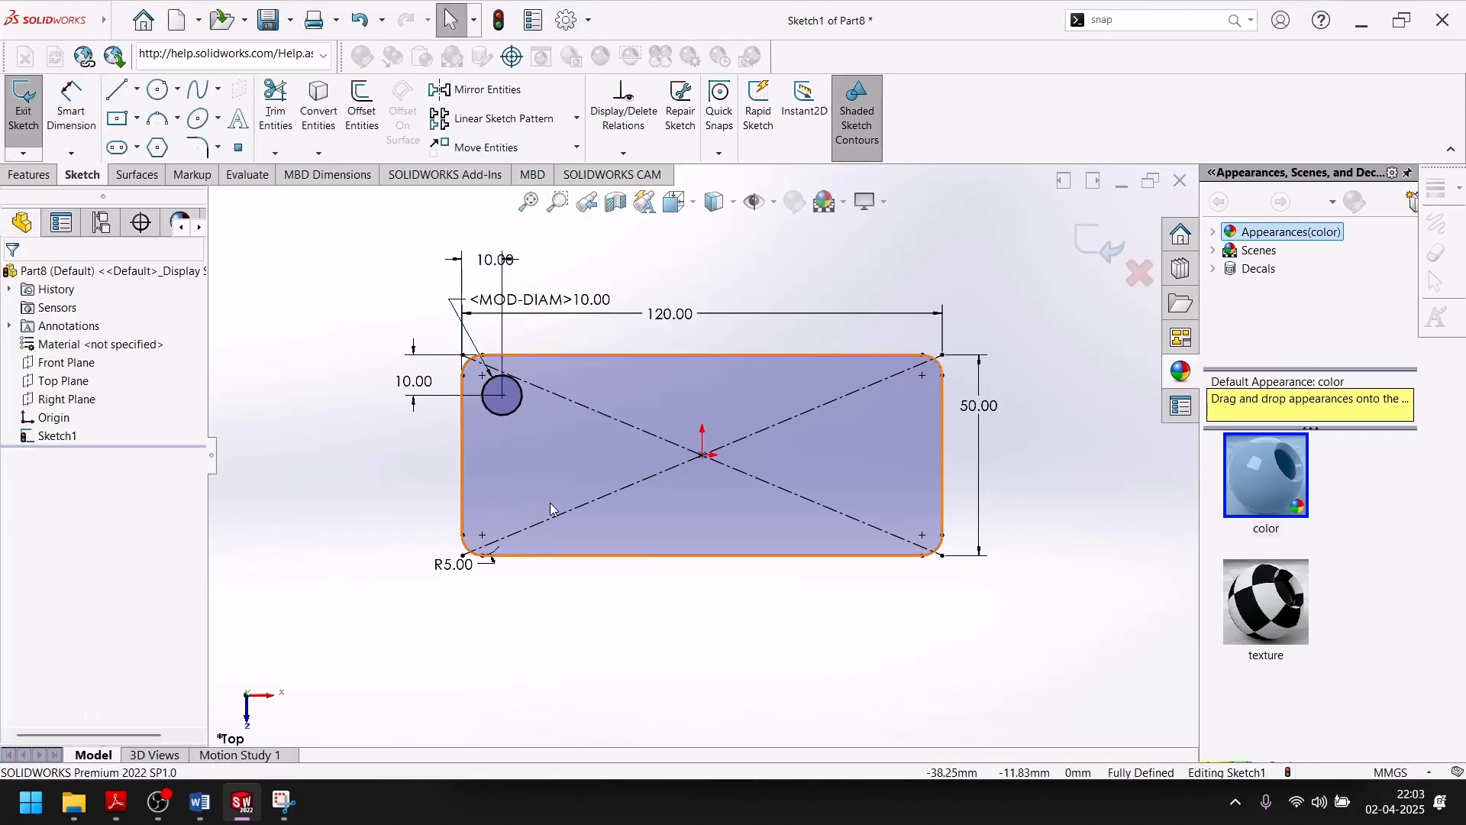
Step: Set up a linear sketch pattern of the corner circle along the X-axis with two instances spaced 100 mm, following the PDF drawing
{"action": "left_click", "coordinate": [516, 410]}
{"action": "left_click", "coordinate": [497, 118]}
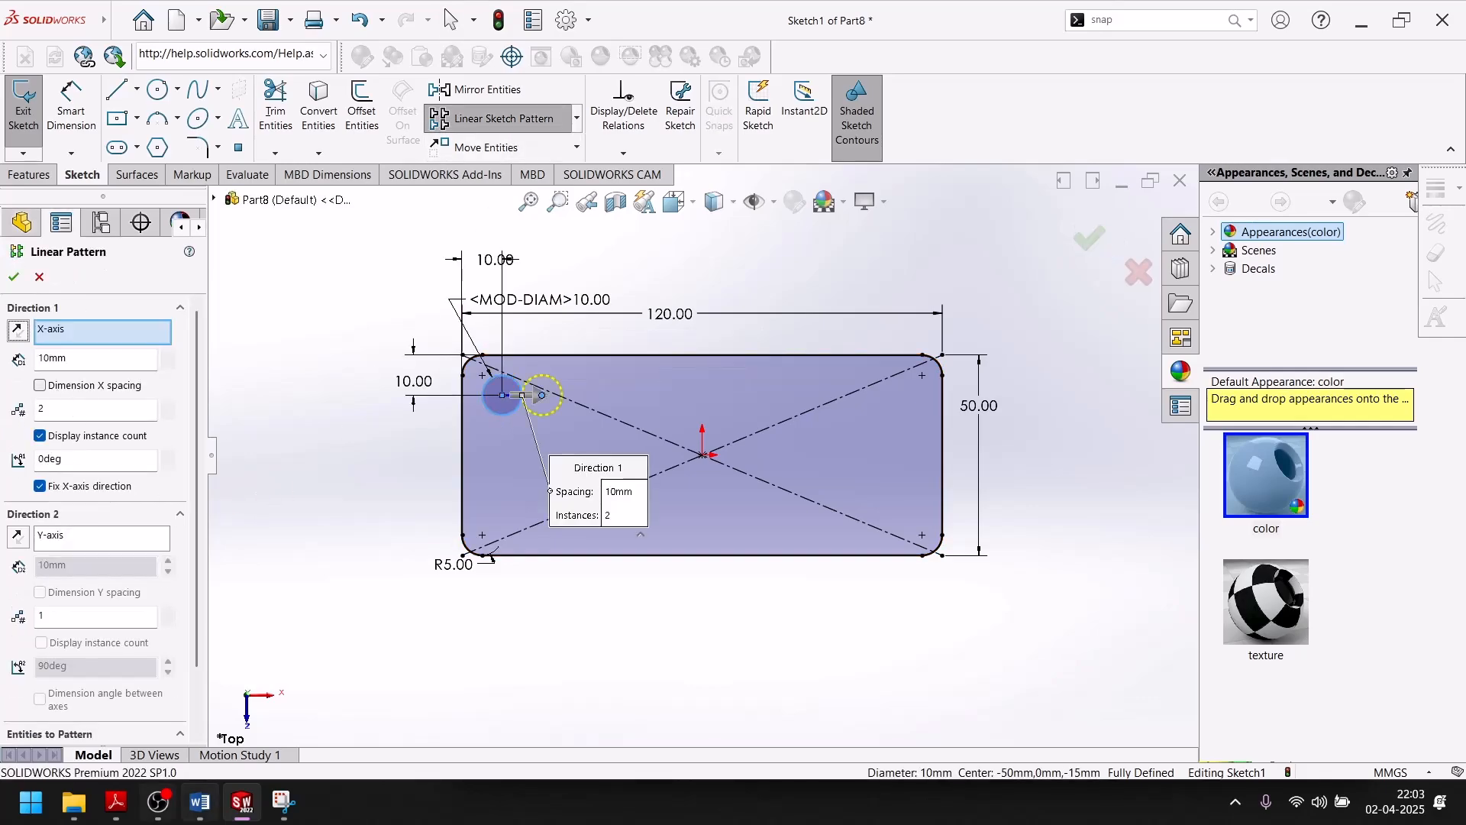
{"action": "left_click", "coordinate": [238, 814]}
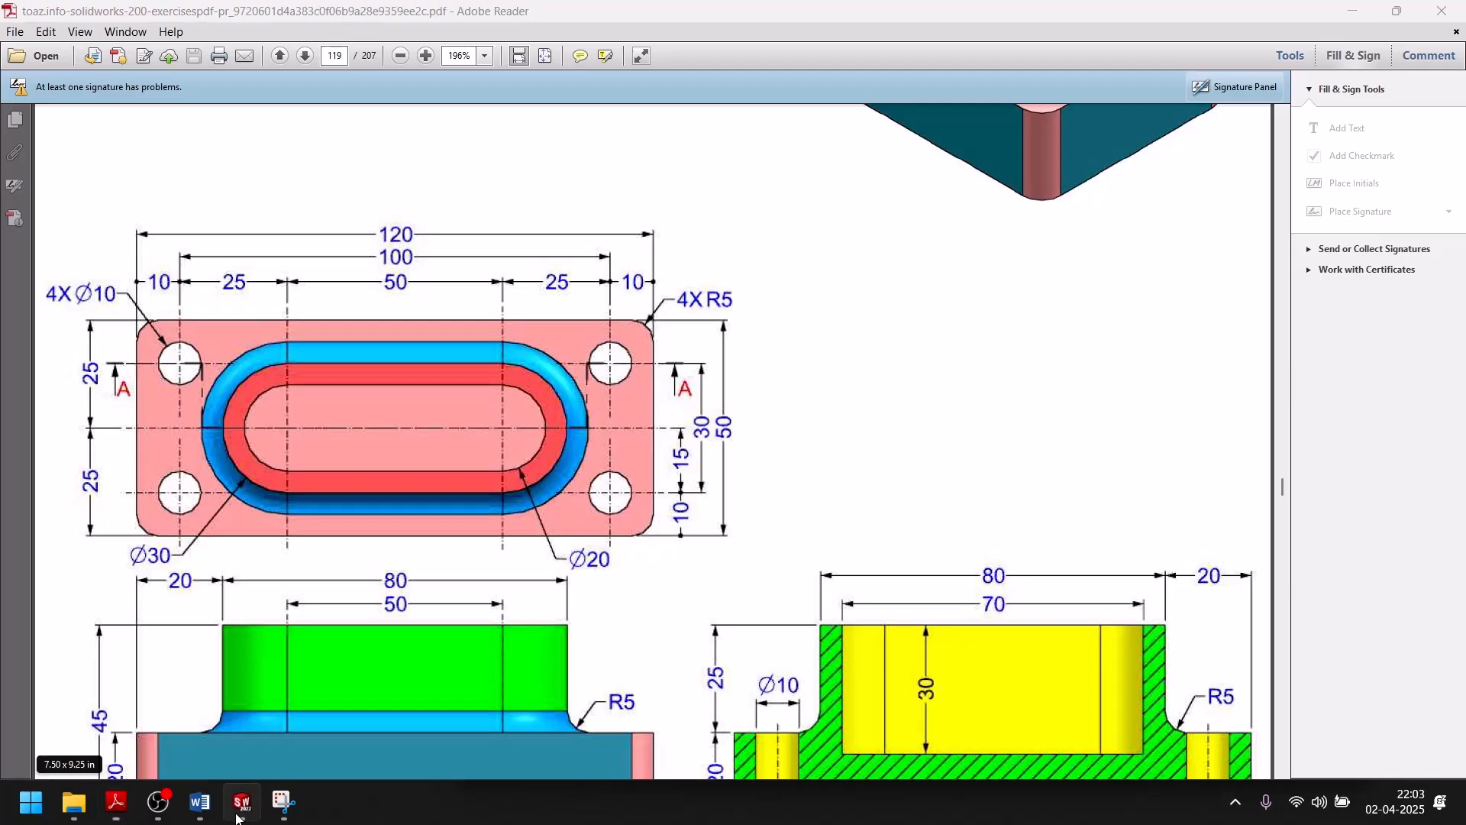
{"action": "left_click", "coordinate": [239, 814]}
{"action": "left_click_drag", "start_coordinate": [84, 365], "coordinate": [2, 384]}
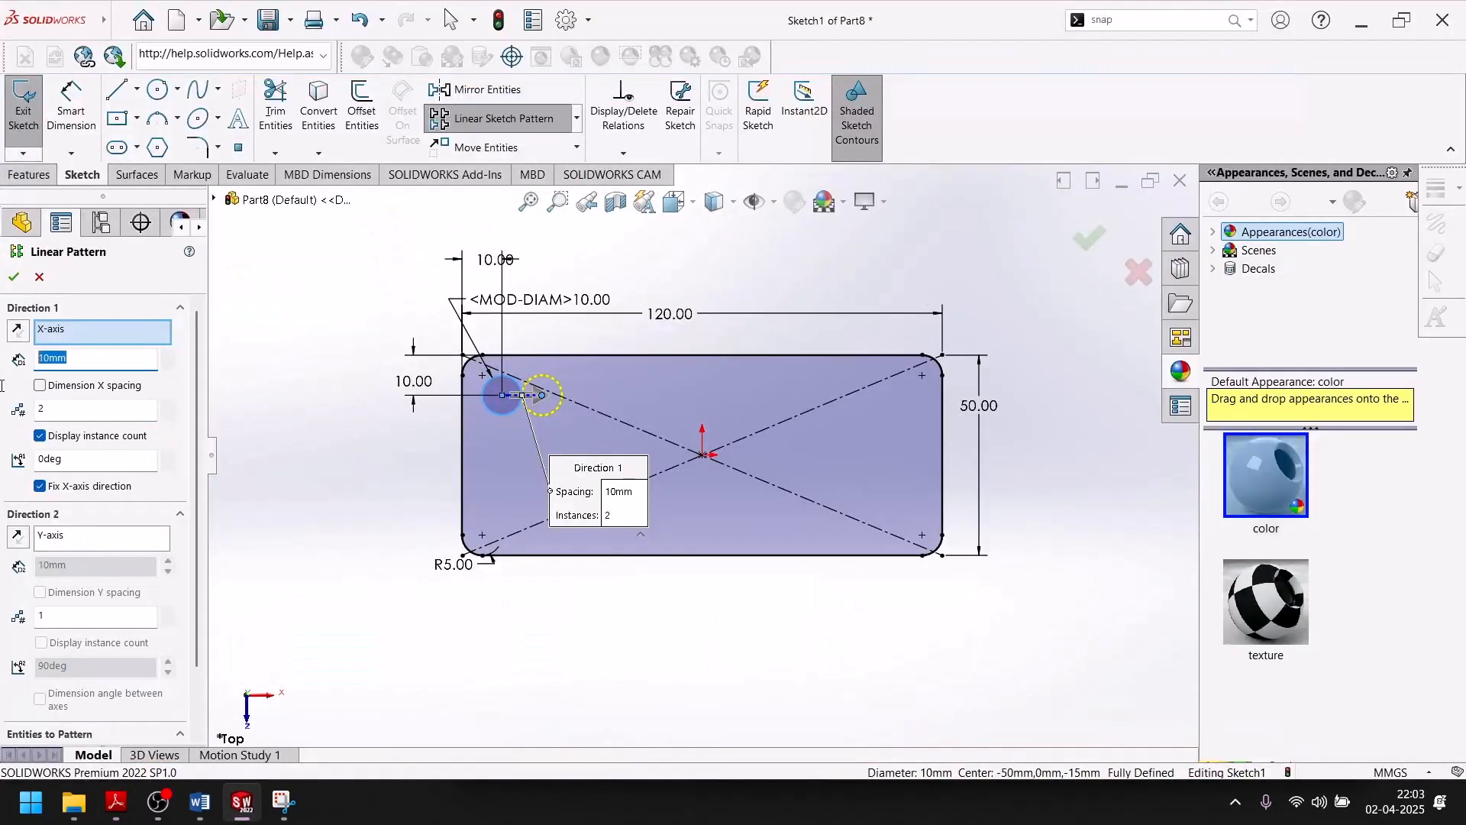
{"action": "key", "text": "Return"}
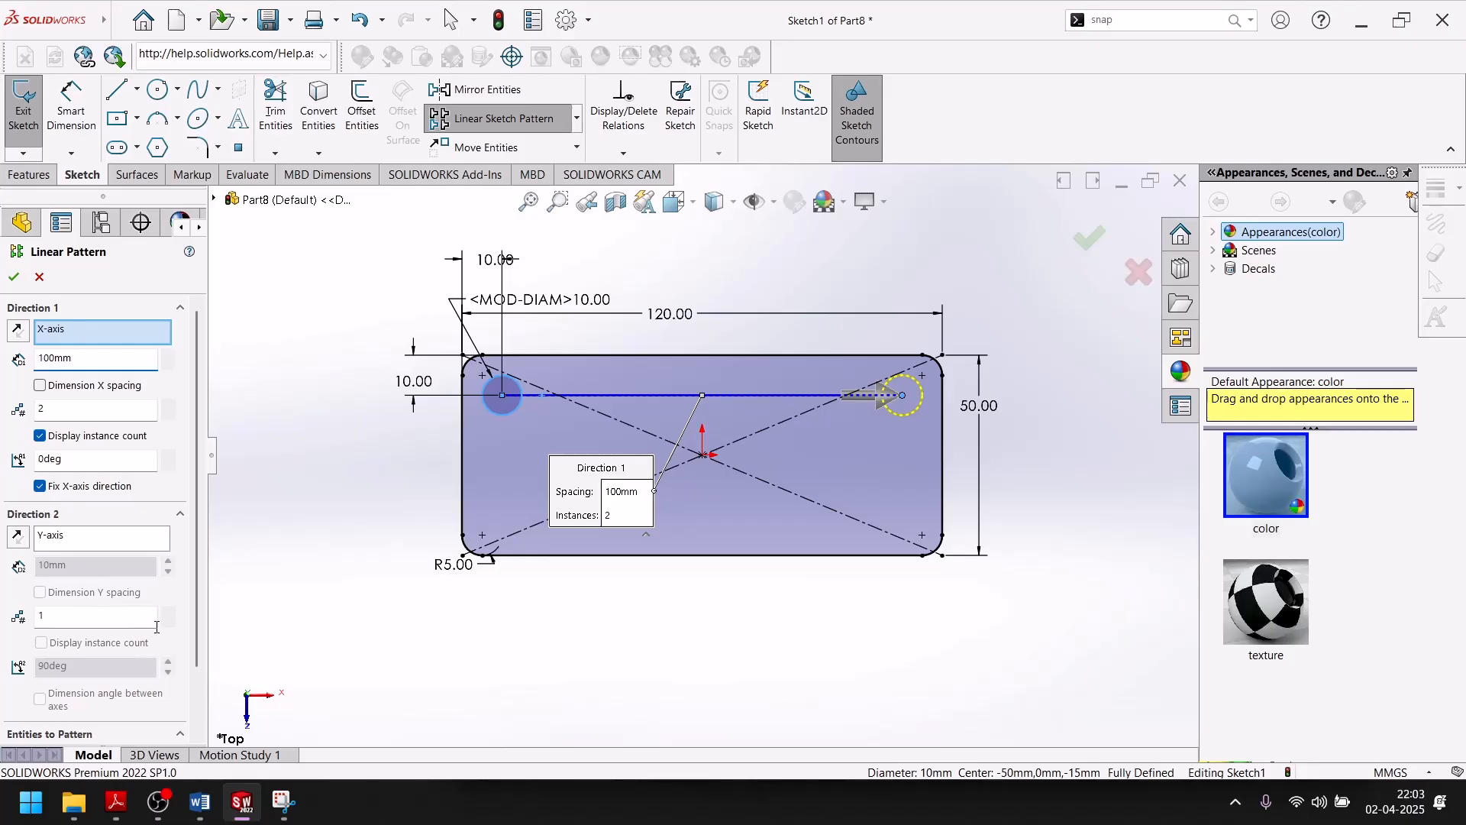
Step: Add a second pattern direction along the Y-axis with two instances spaced 30 mm, reverse it into the rectangle and accept the pattern
{"action": "left_click", "coordinate": [169, 611]}
{"action": "left_click_drag", "start_coordinate": [124, 570], "coordinate": [21, 560]}
{"action": "type", "text": "30"}
{"action": "key", "text": "Return"}
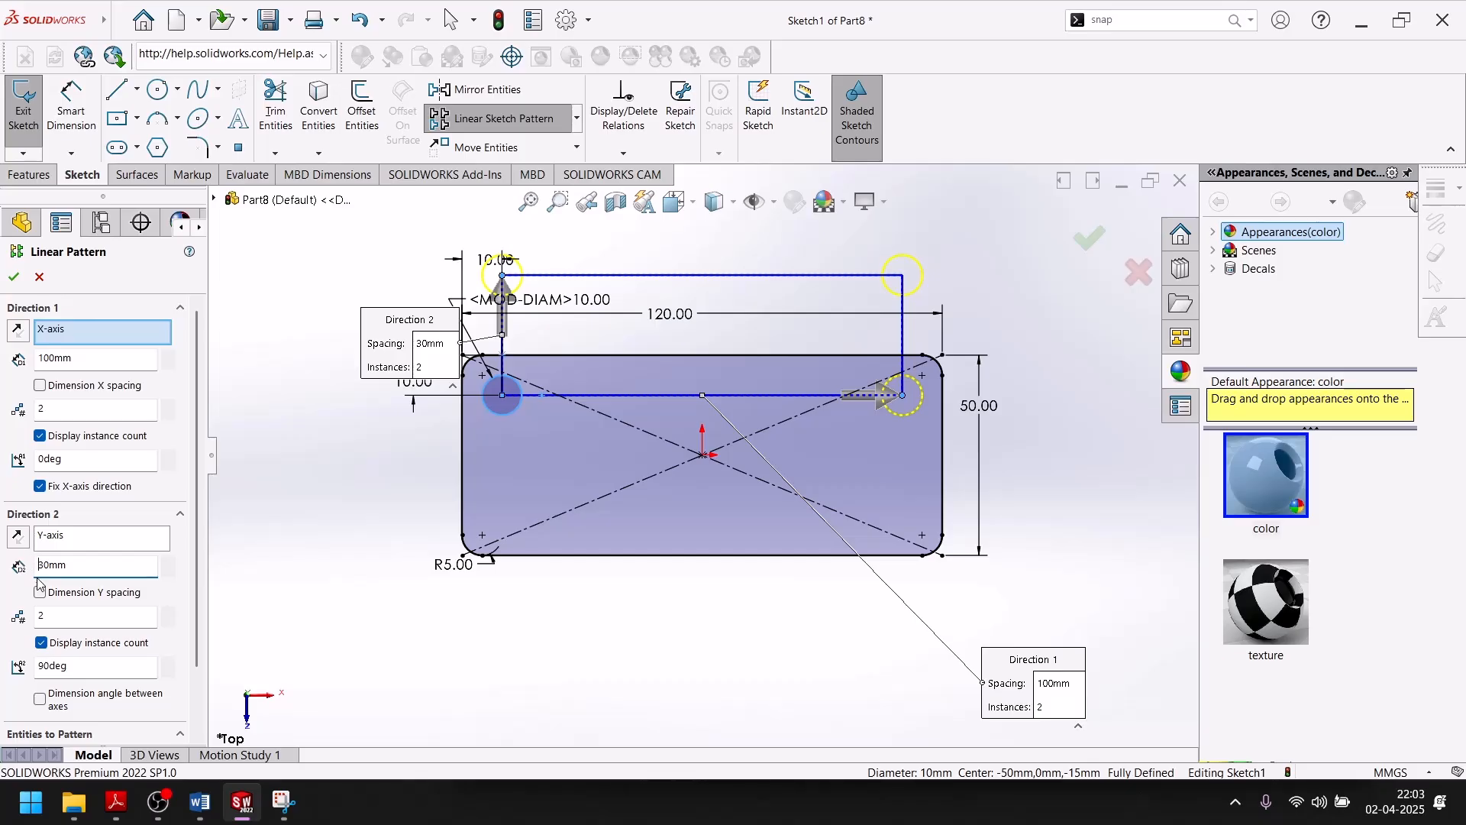
{"action": "left_click", "coordinate": [19, 537]}
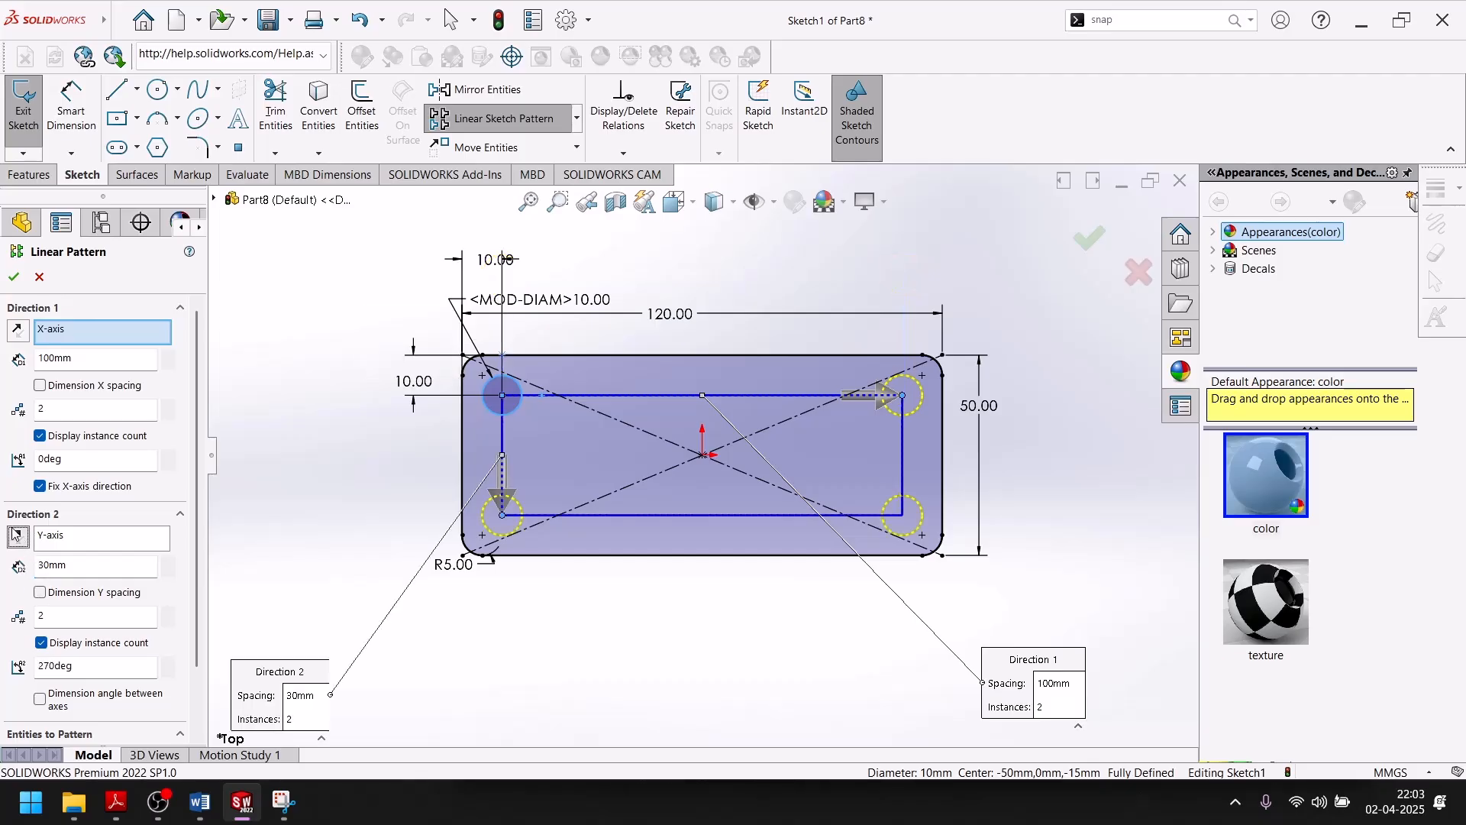
{"action": "left_click", "coordinate": [13, 279]}
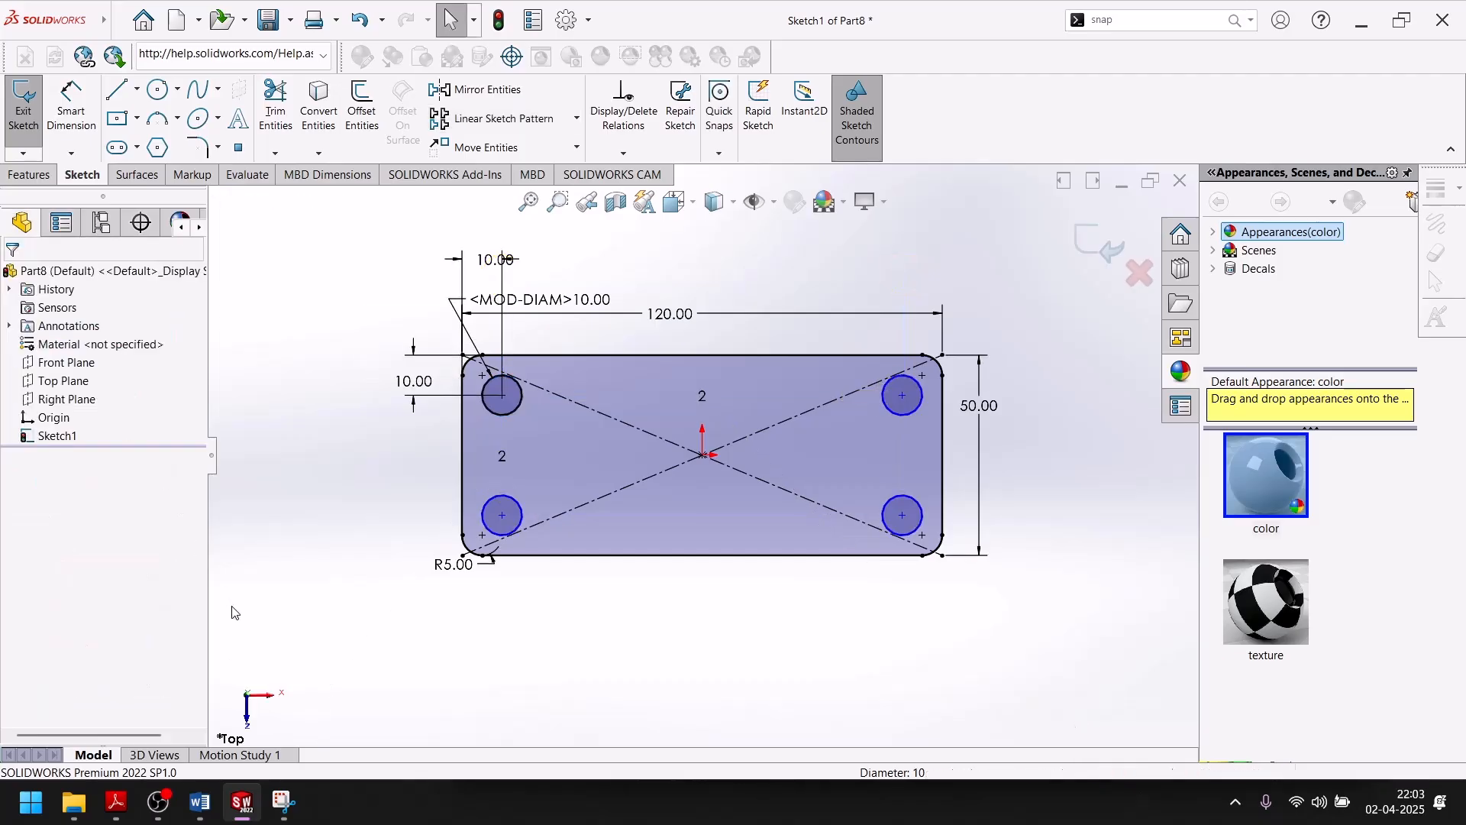
Step: Dimension the lower-right circle's center 10 mm from the rectangle's right edge
{"action": "left_click", "coordinate": [71, 107]}
{"action": "scroll", "coordinate": [908, 519], "scroll_direction": "down", "scroll_amount": 4}
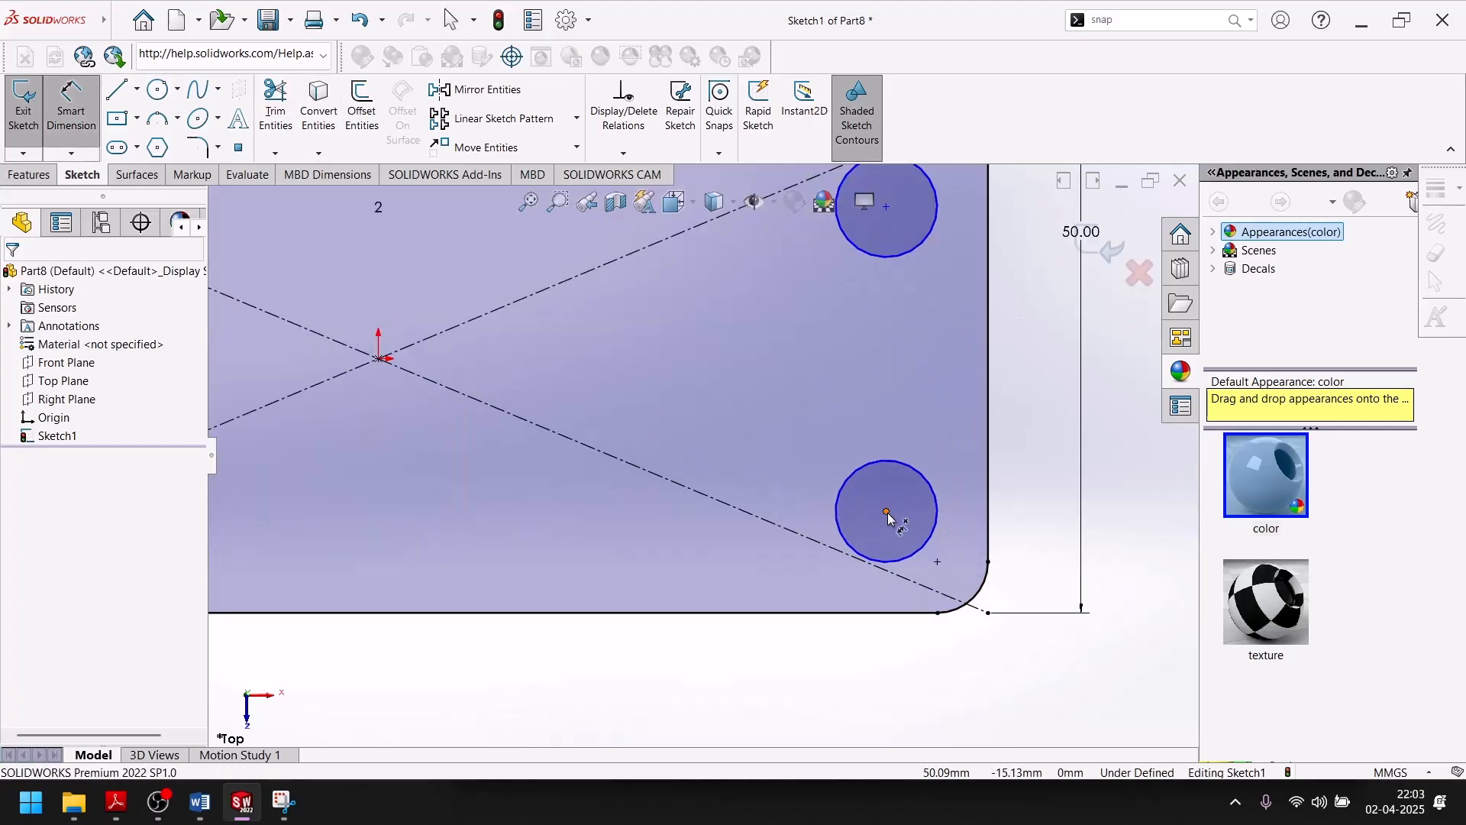
{"action": "left_click", "coordinate": [886, 512]}
{"action": "left_click", "coordinate": [989, 500]}
{"action": "left_click", "coordinate": [924, 441]}
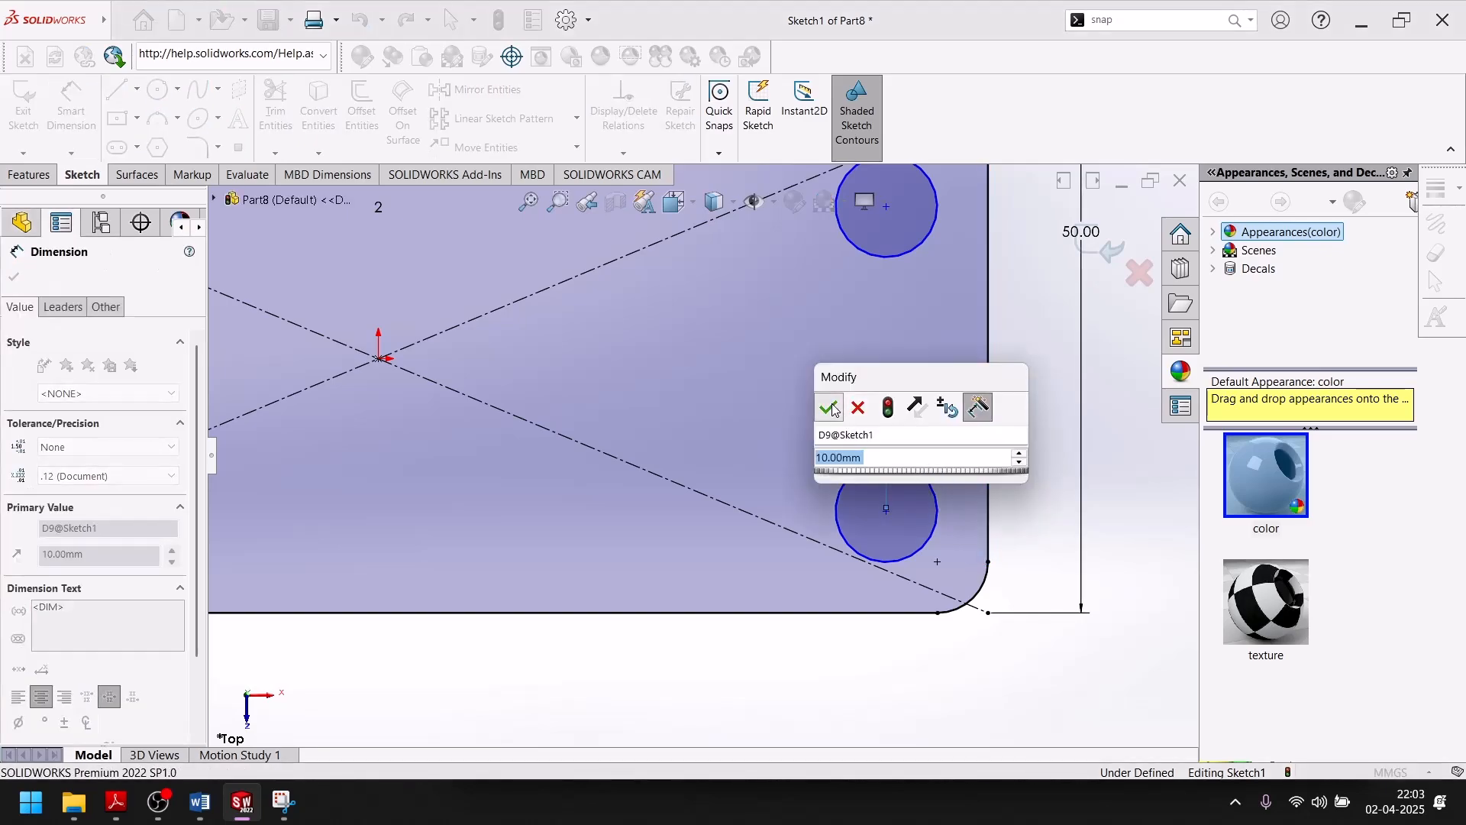
{"action": "left_click", "coordinate": [832, 408]}
Step: Dimension the lower-right circle's center 10 mm from the rectangle's bottom edge
{"action": "left_click", "coordinate": [885, 673]}
{"action": "left_click", "coordinate": [886, 512]}
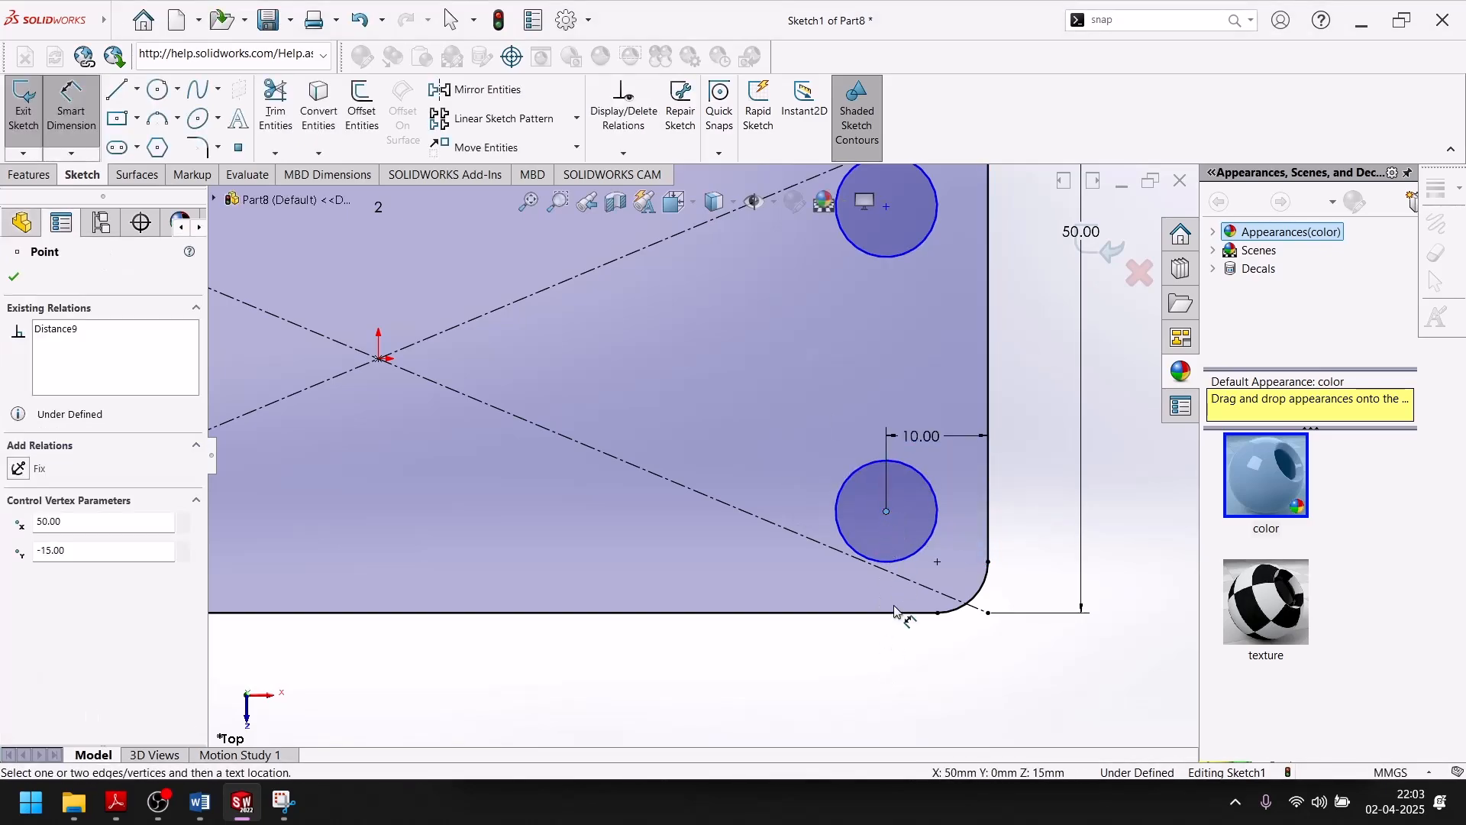
{"action": "left_click", "coordinate": [901, 613]}
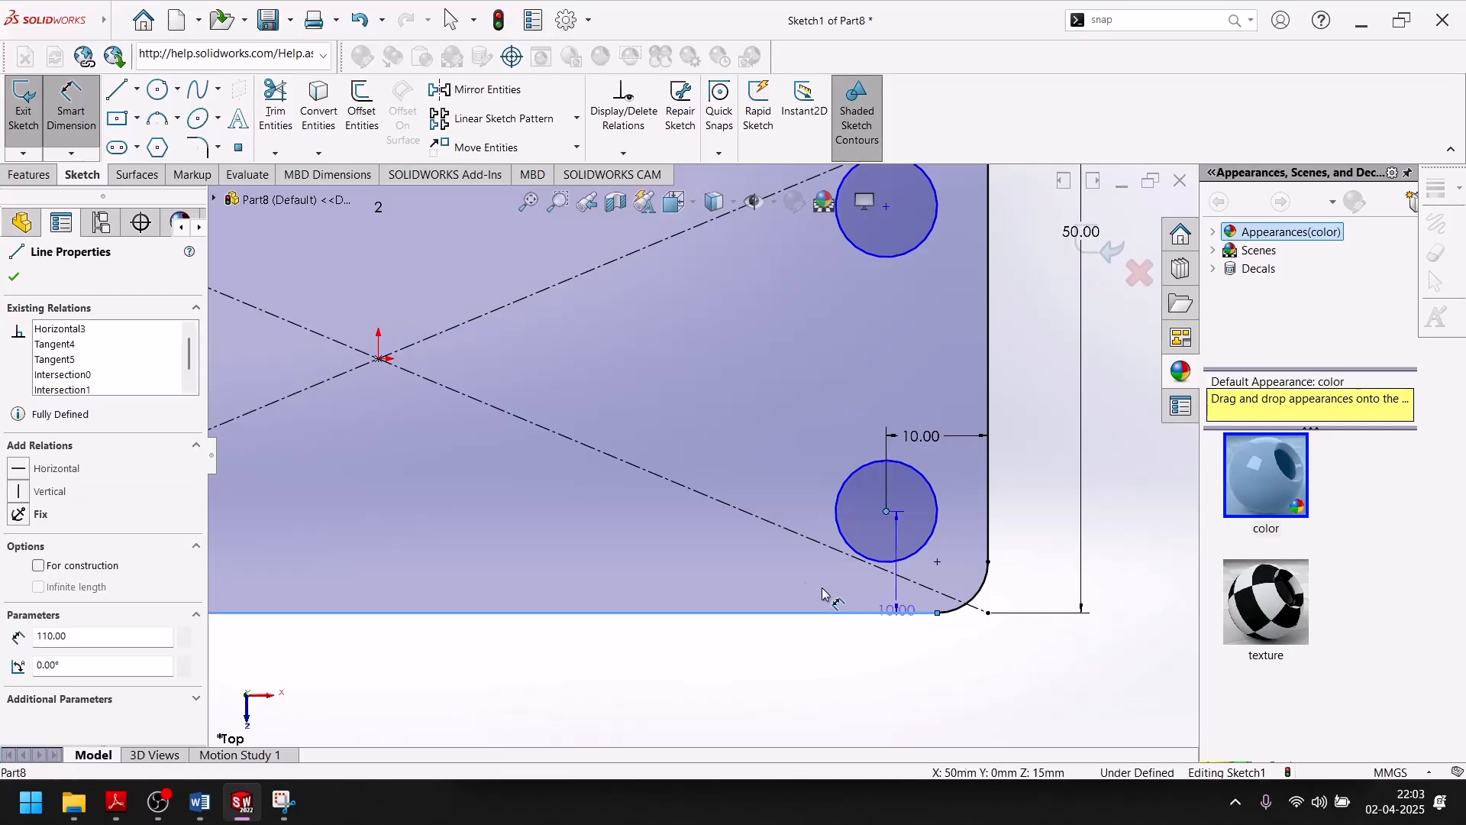
{"action": "left_click", "coordinate": [815, 575]}
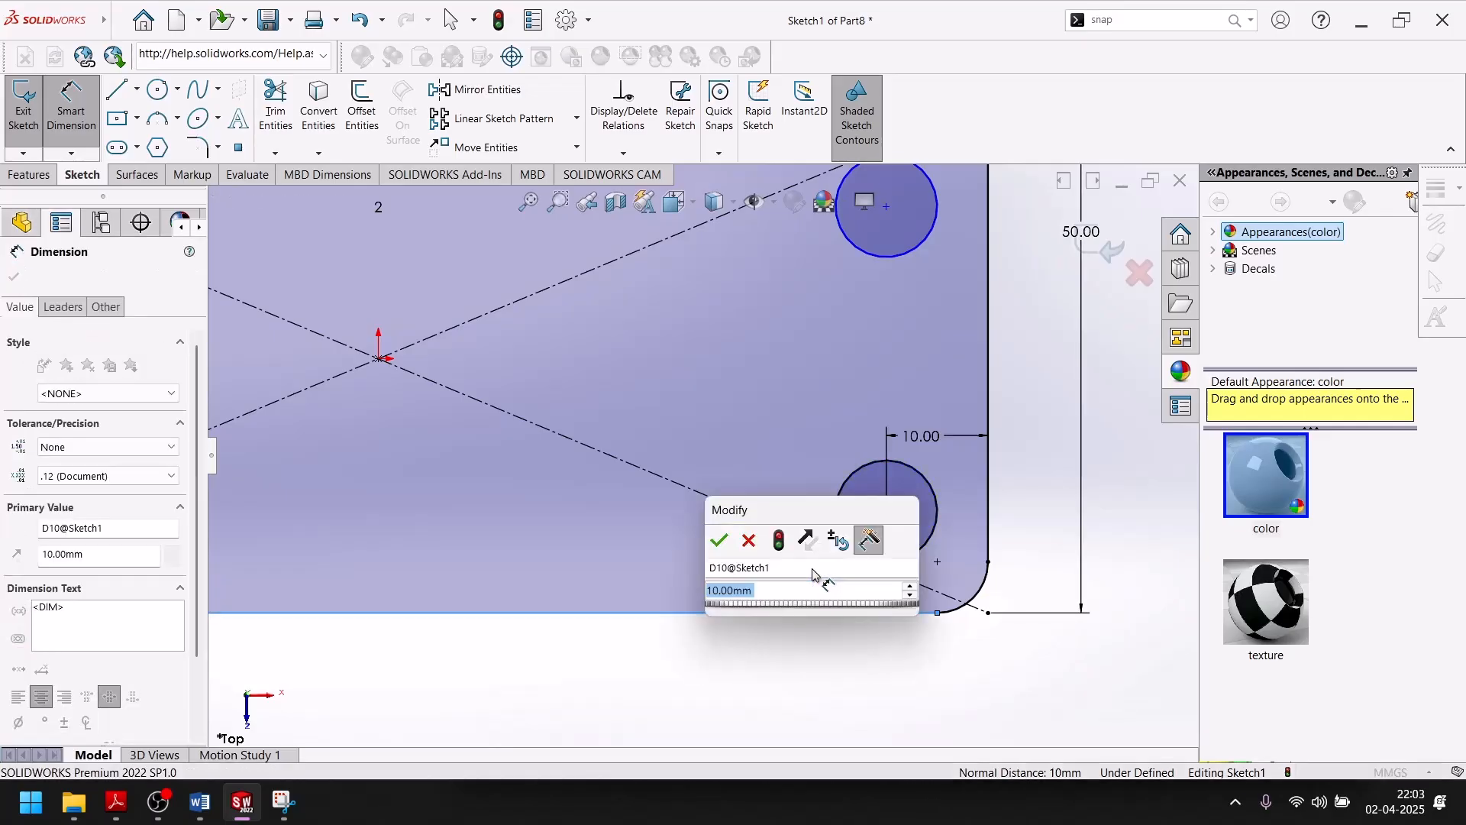
{"action": "left_click", "coordinate": [716, 542]}
Step: Dimension the lower-left circle's center 10 mm from the rectangle's left edge and exit the sketch
{"action": "scroll", "coordinate": [764, 611], "scroll_direction": "up", "scroll_amount": 5}
{"action": "scroll", "coordinate": [647, 455], "scroll_direction": "down", "scroll_amount": 8}
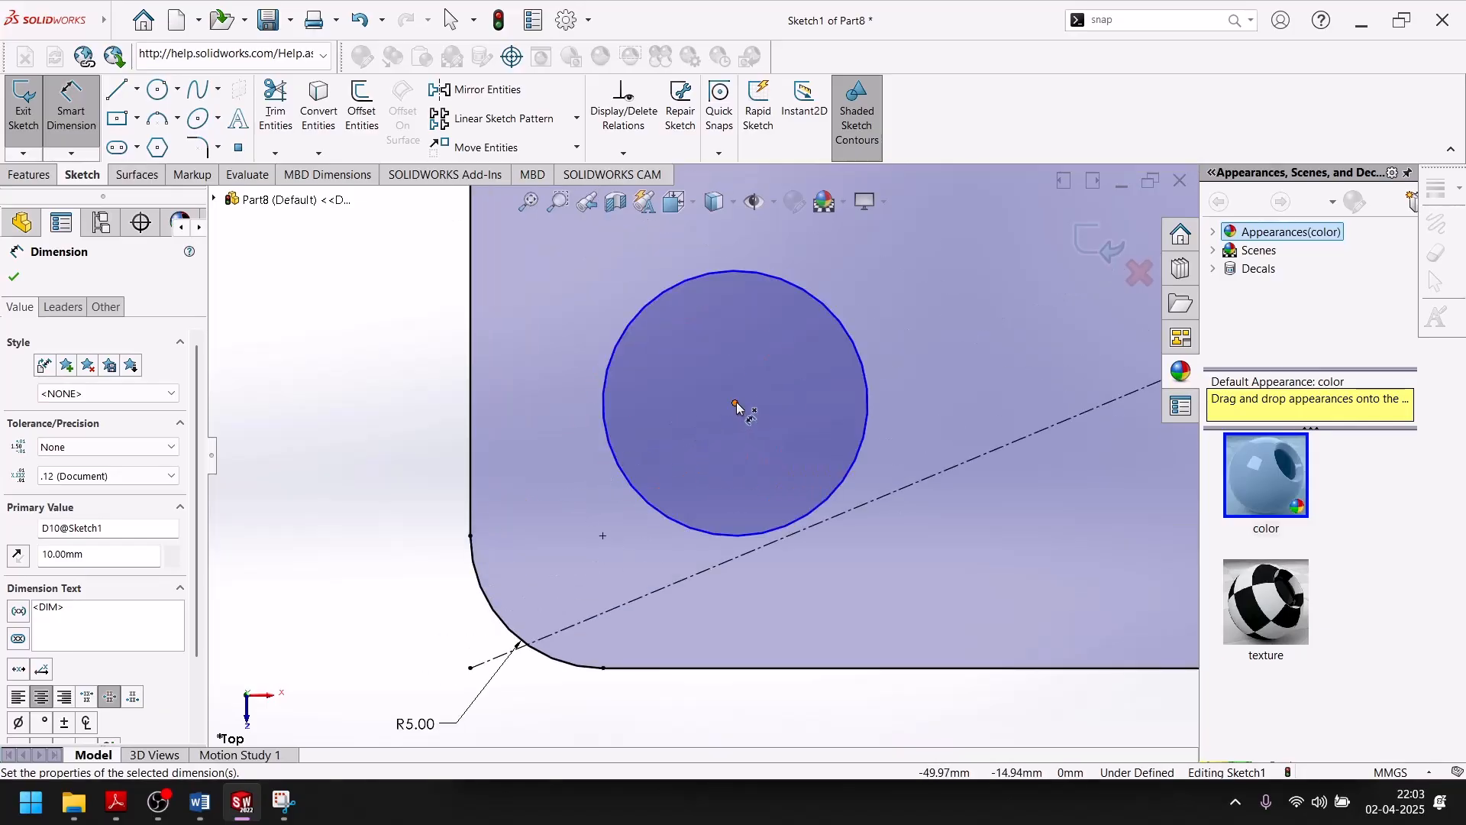
{"action": "left_click", "coordinate": [736, 404]}
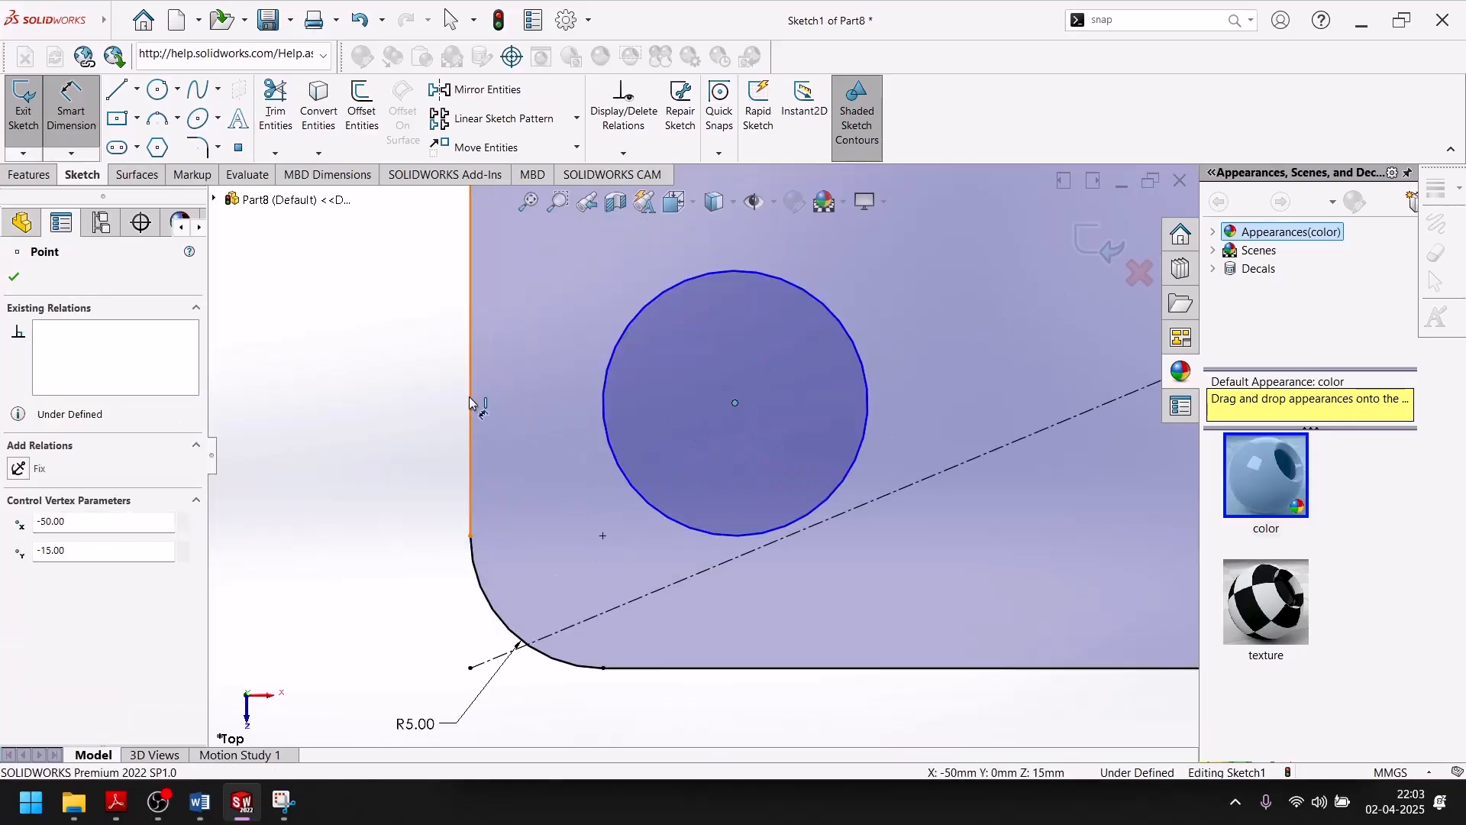
{"action": "left_click", "coordinate": [475, 404]}
{"action": "left_click", "coordinate": [519, 360]}
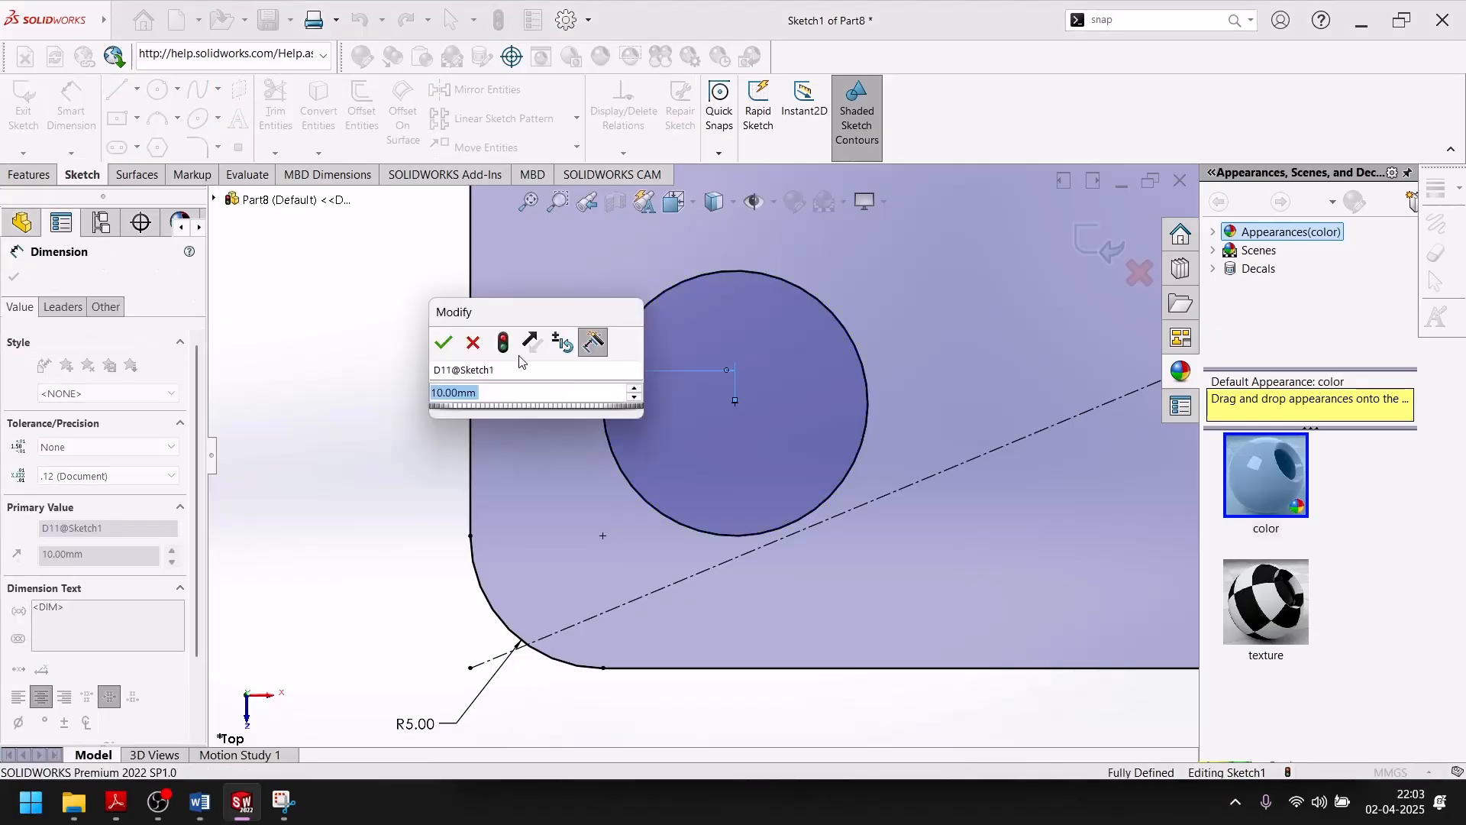
{"action": "left_click", "coordinate": [443, 342]}
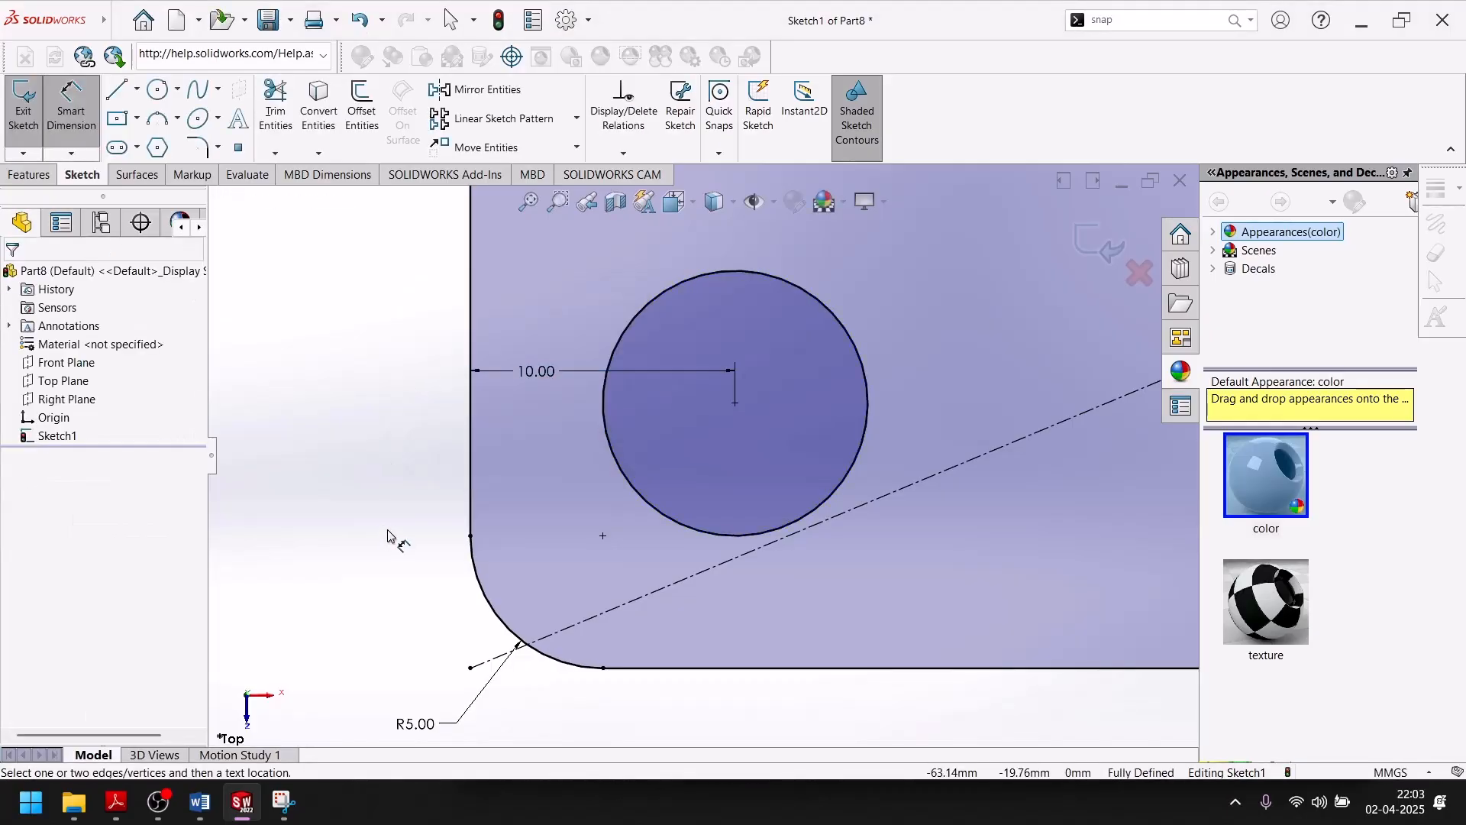
{"action": "key", "text": "f"}
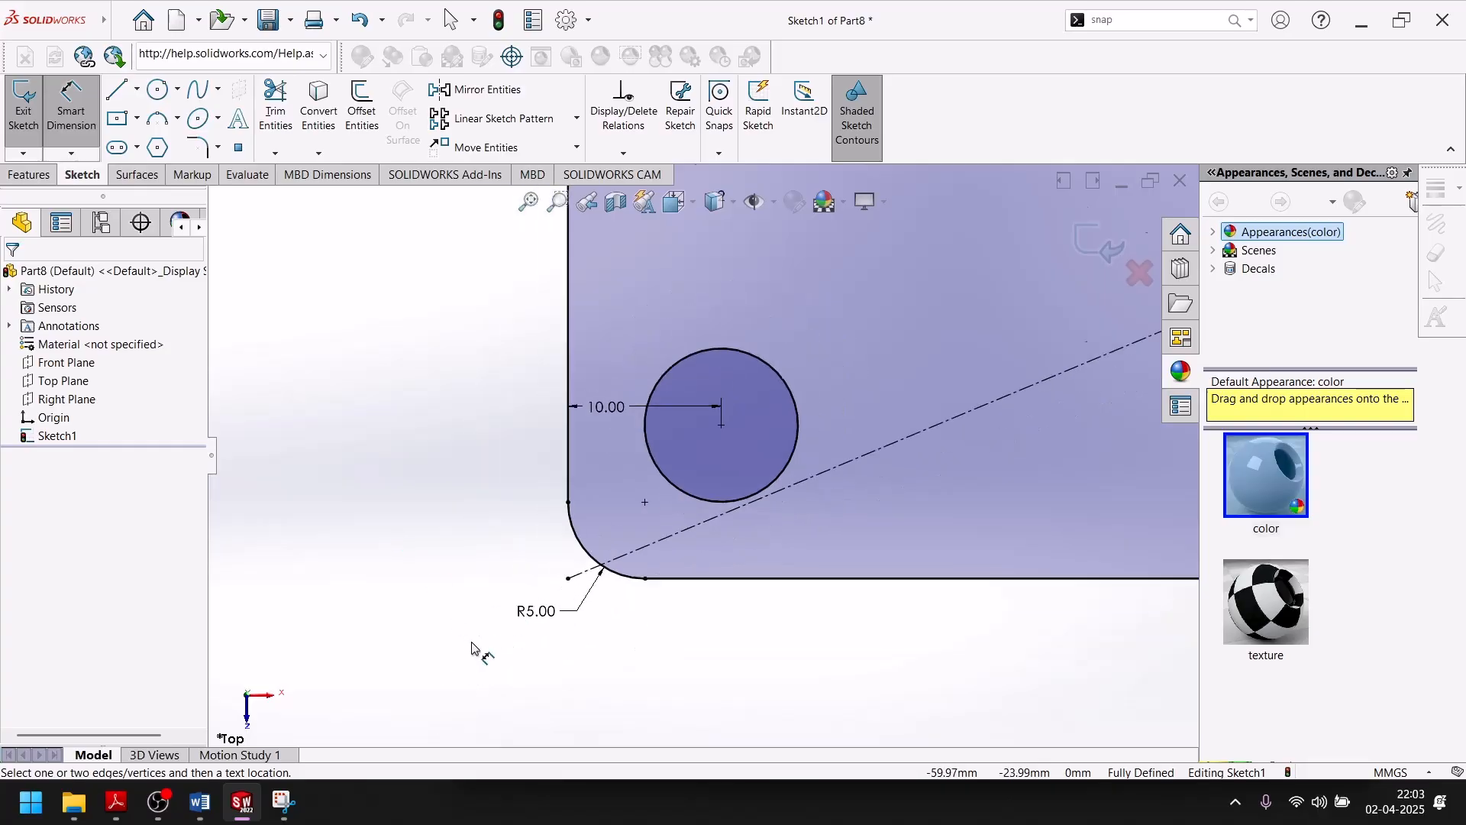
{"action": "left_click", "coordinate": [1099, 249]}
Step: Extrude the base sketch as a 20 mm thick boss, taking the plate thickness from the PDF drawing
{"action": "left_click", "coordinate": [238, 811]}
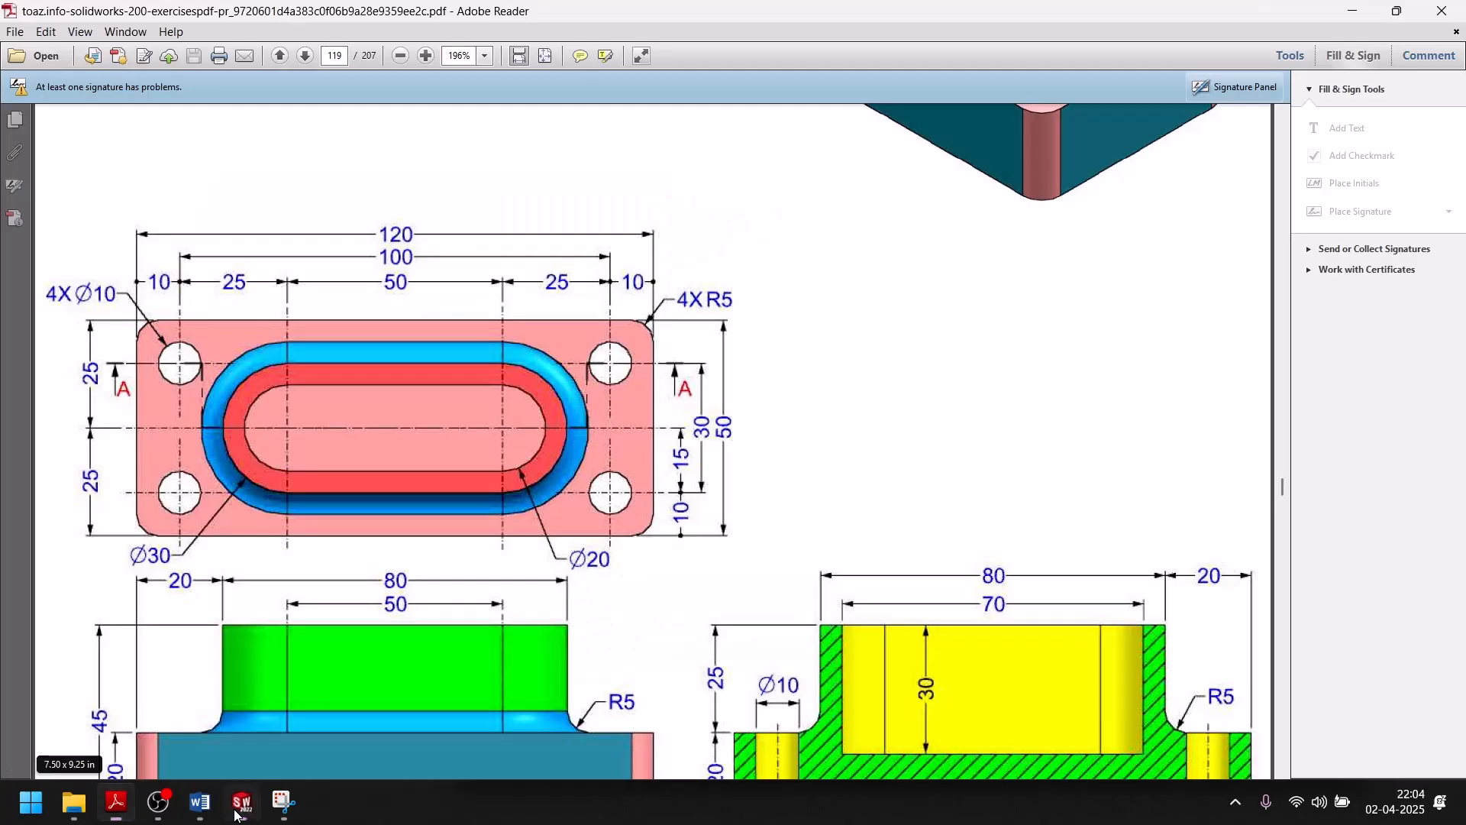
{"action": "scroll", "coordinate": [726, 530], "scroll_direction": "up", "scroll_amount": 5}
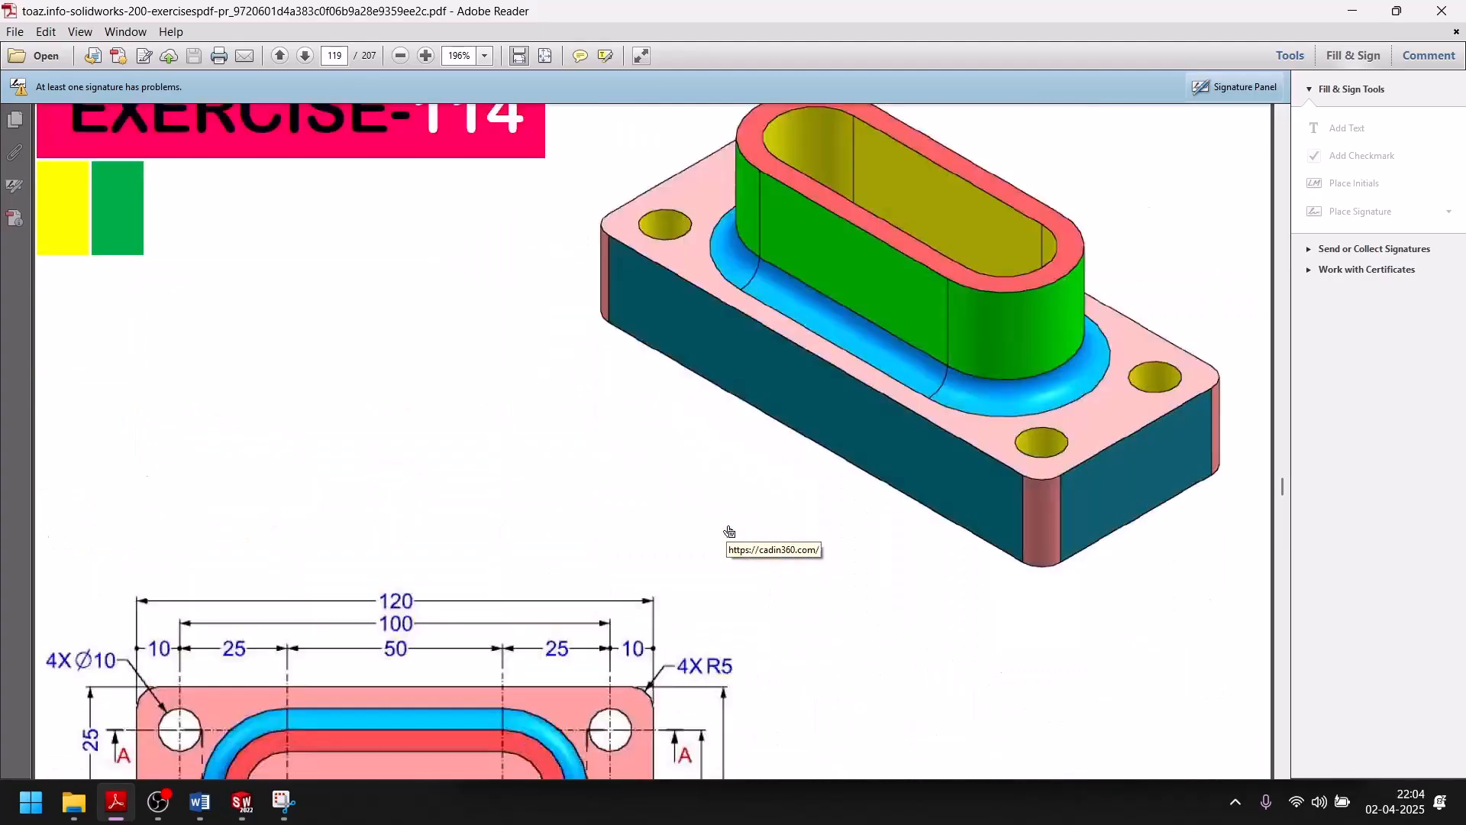
{"action": "scroll", "coordinate": [728, 530], "scroll_direction": "down", "scroll_amount": 6}
{"action": "scroll", "coordinate": [729, 531], "scroll_direction": "up", "scroll_amount": 5}
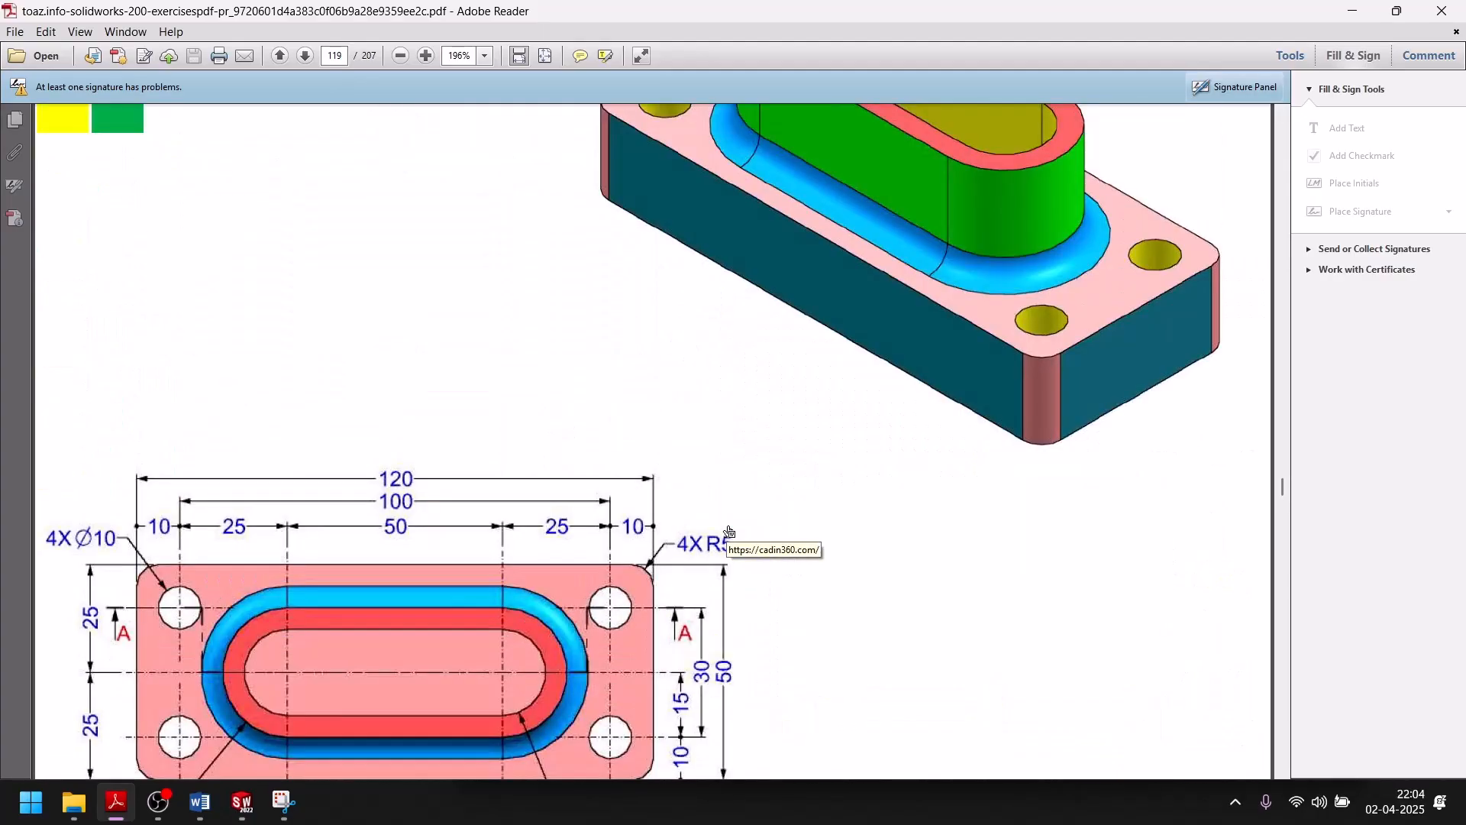
{"action": "scroll", "coordinate": [729, 532], "scroll_direction": "down", "scroll_amount": 7}
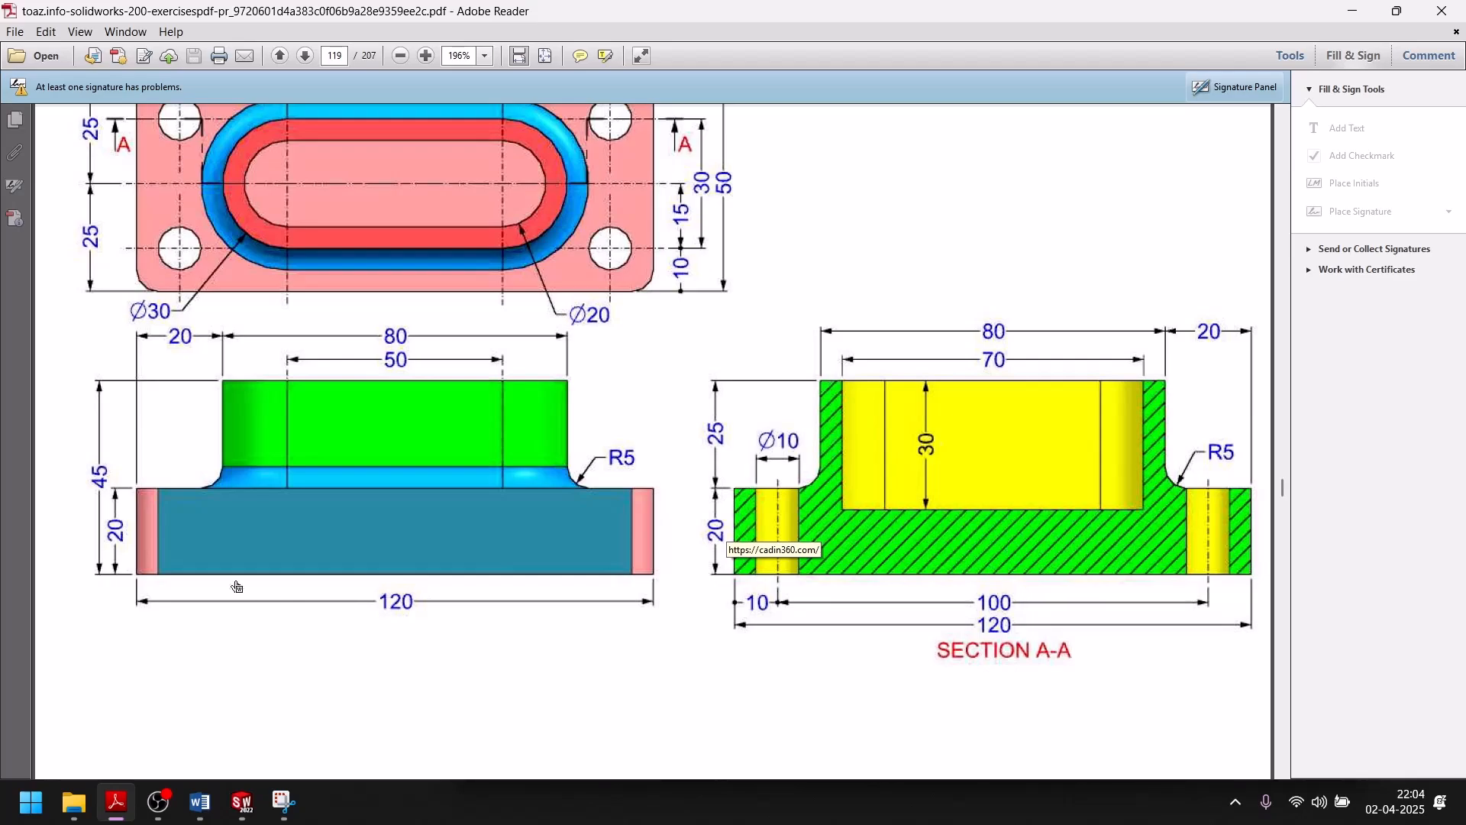
{"action": "left_click", "coordinate": [241, 801]}
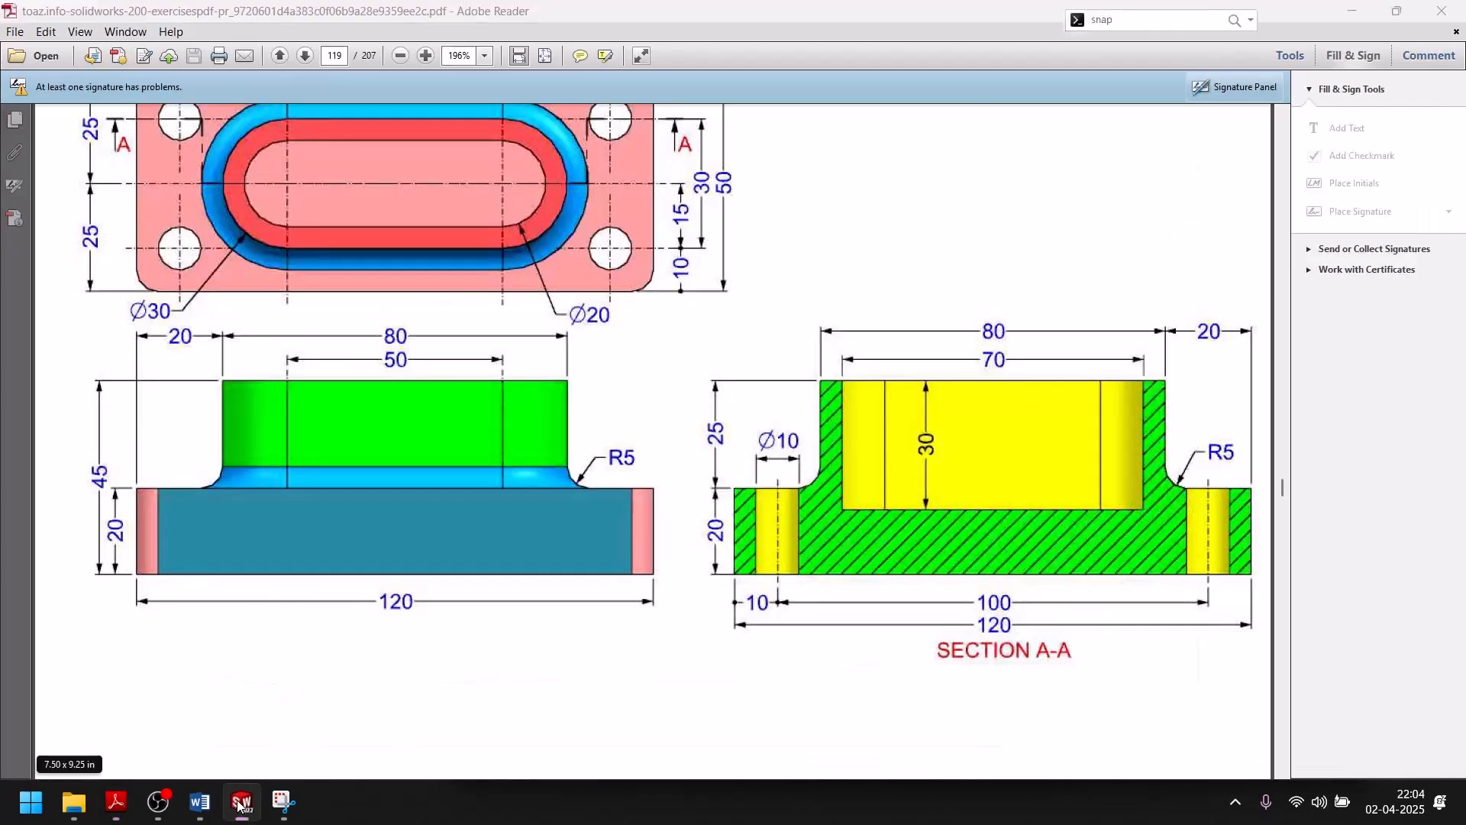
{"action": "left_click", "coordinate": [16, 127]}
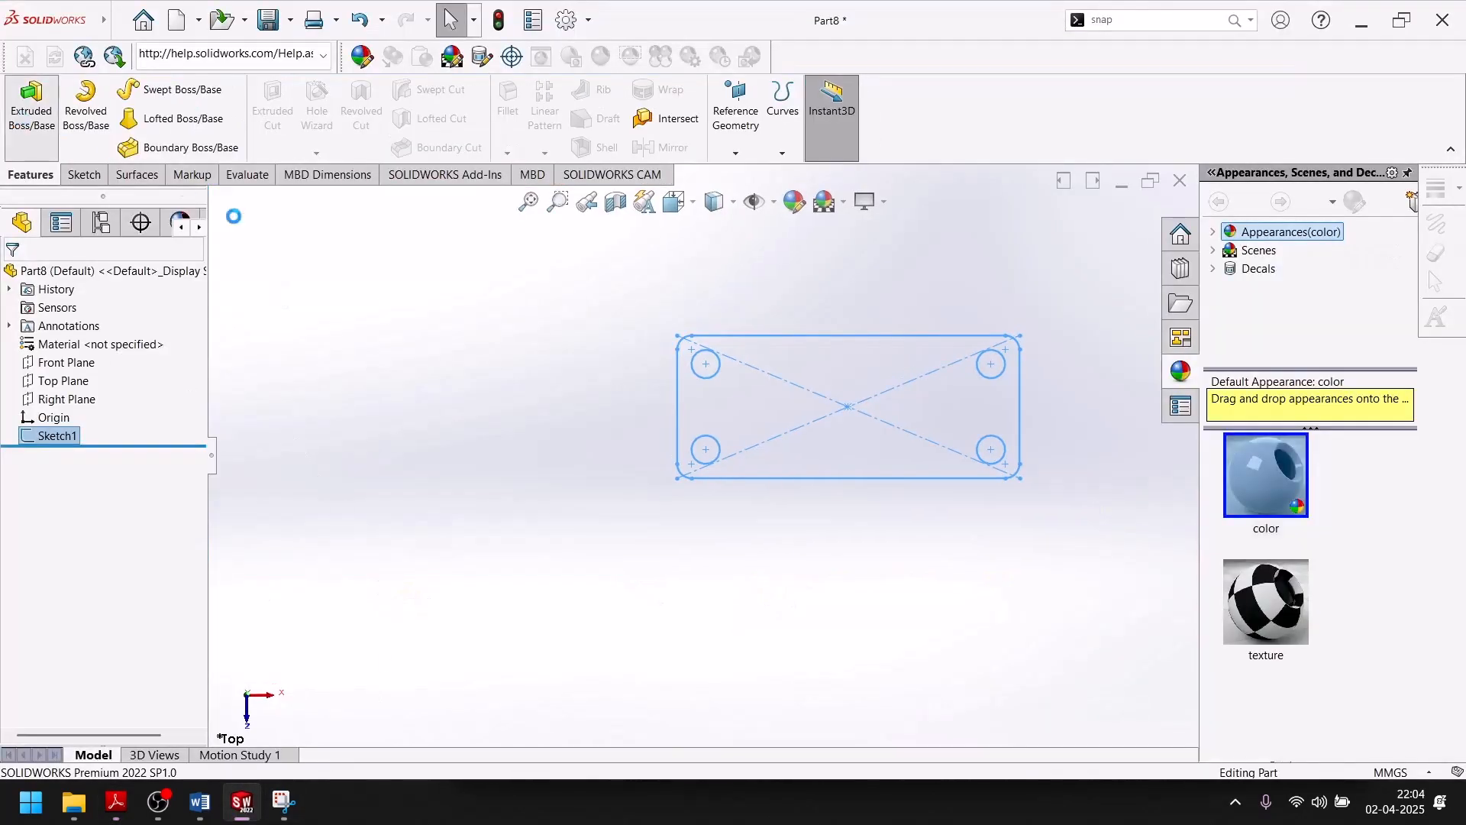
{"action": "left_click", "coordinate": [17, 122]}
{"action": "type", "text": "20"}
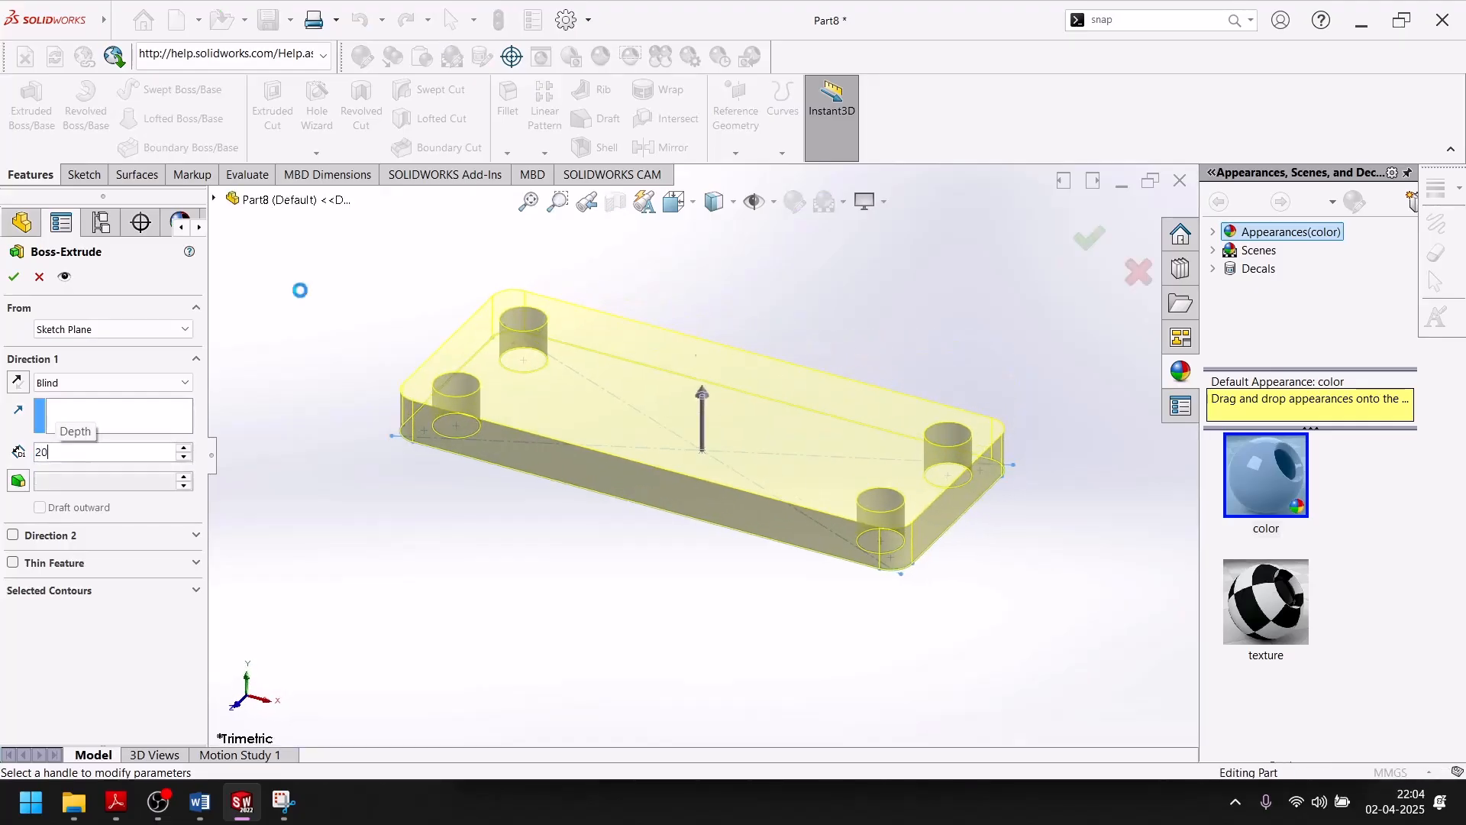
{"action": "key", "text": "Return"}
{"action": "left_click", "coordinate": [13, 279]}
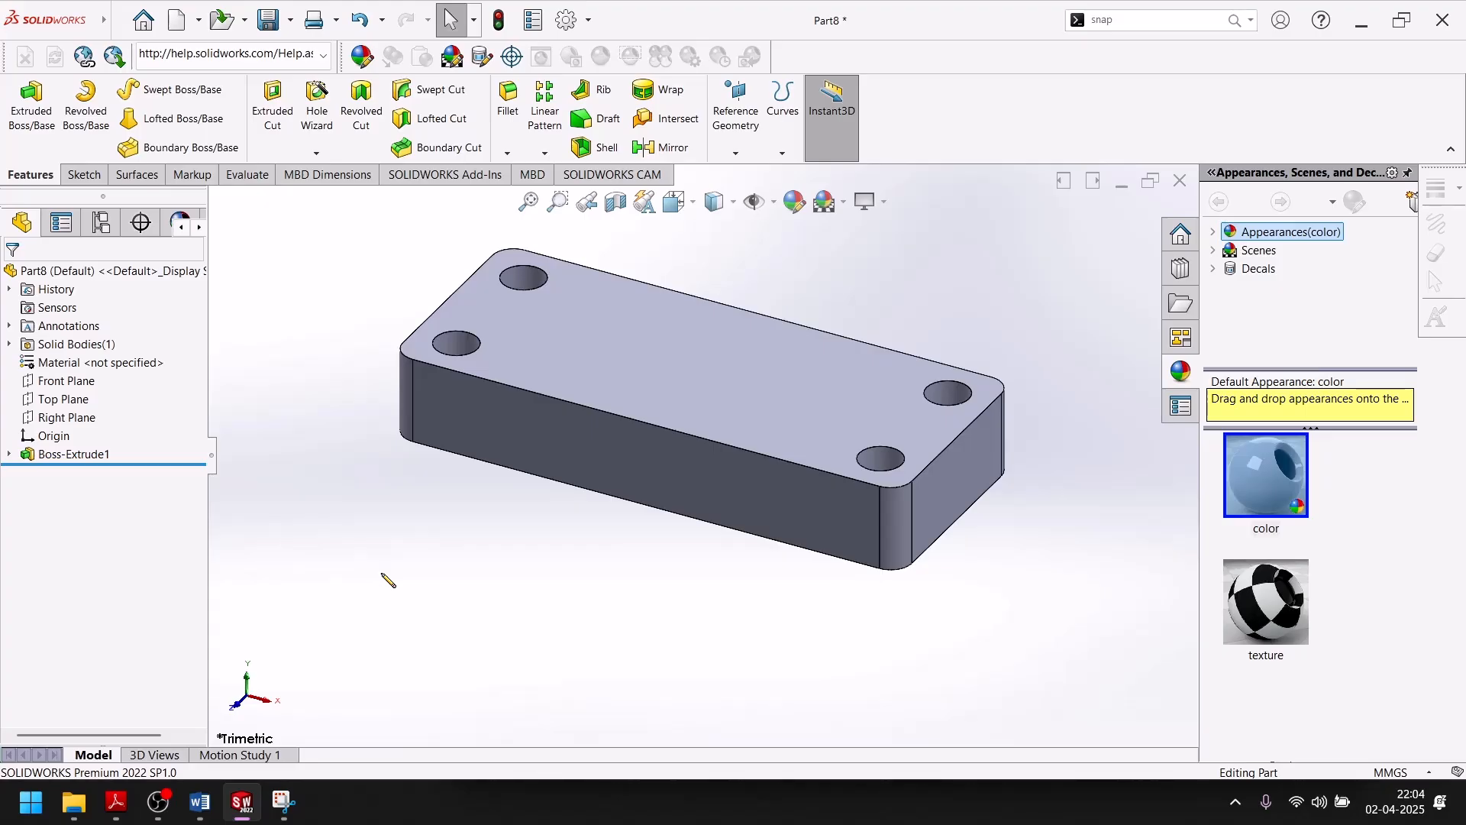
Step: Check the slot-shaped boss in the PDF drawing's plan view and start a sketch on the plate's top face
{"action": "left_click", "coordinate": [112, 810]}
{"action": "scroll", "coordinate": [473, 458], "scroll_direction": "up", "scroll_amount": 4}
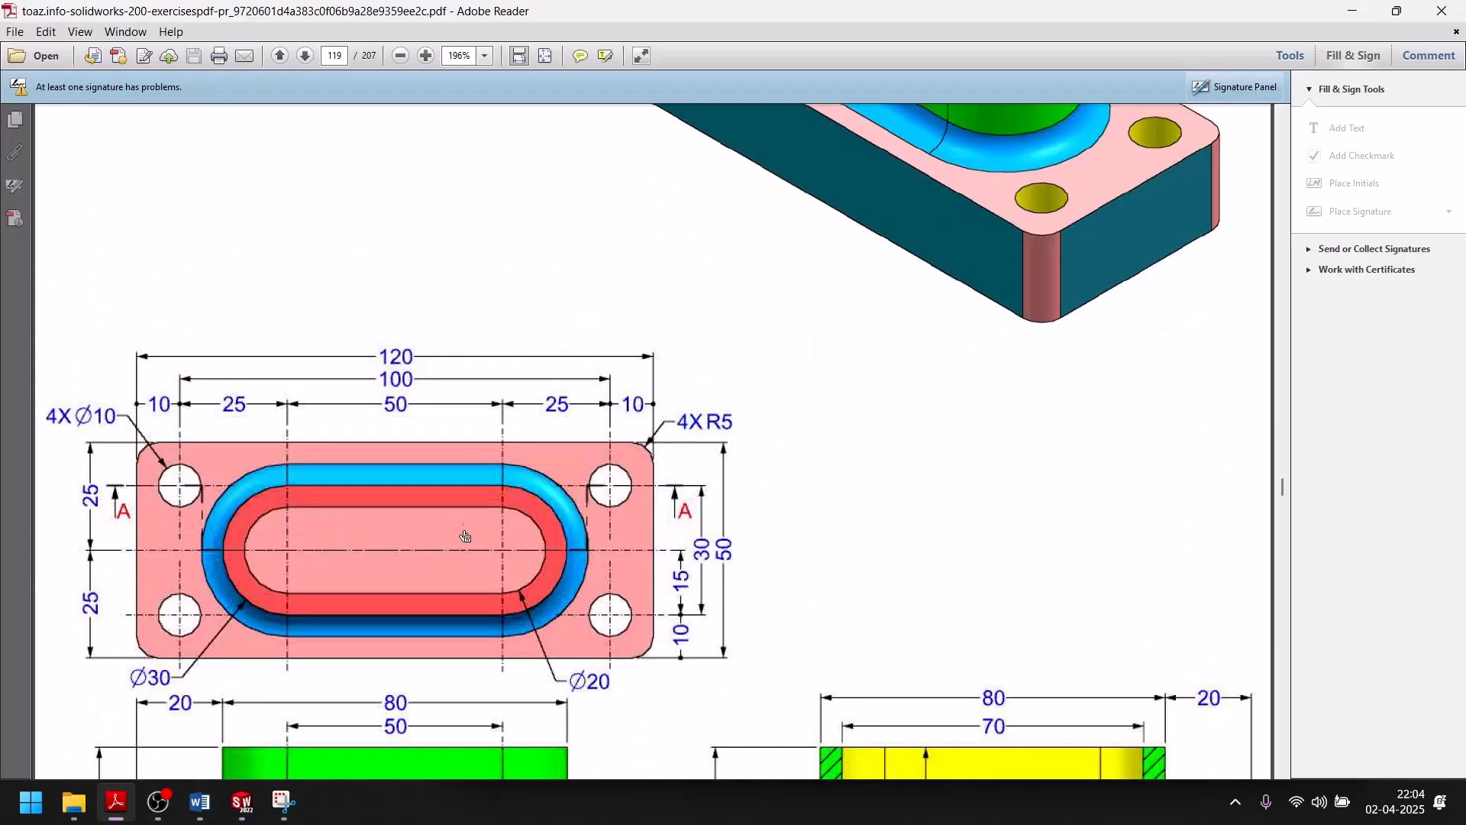
{"action": "scroll", "coordinate": [466, 535], "scroll_direction": "down", "scroll_amount": 1}
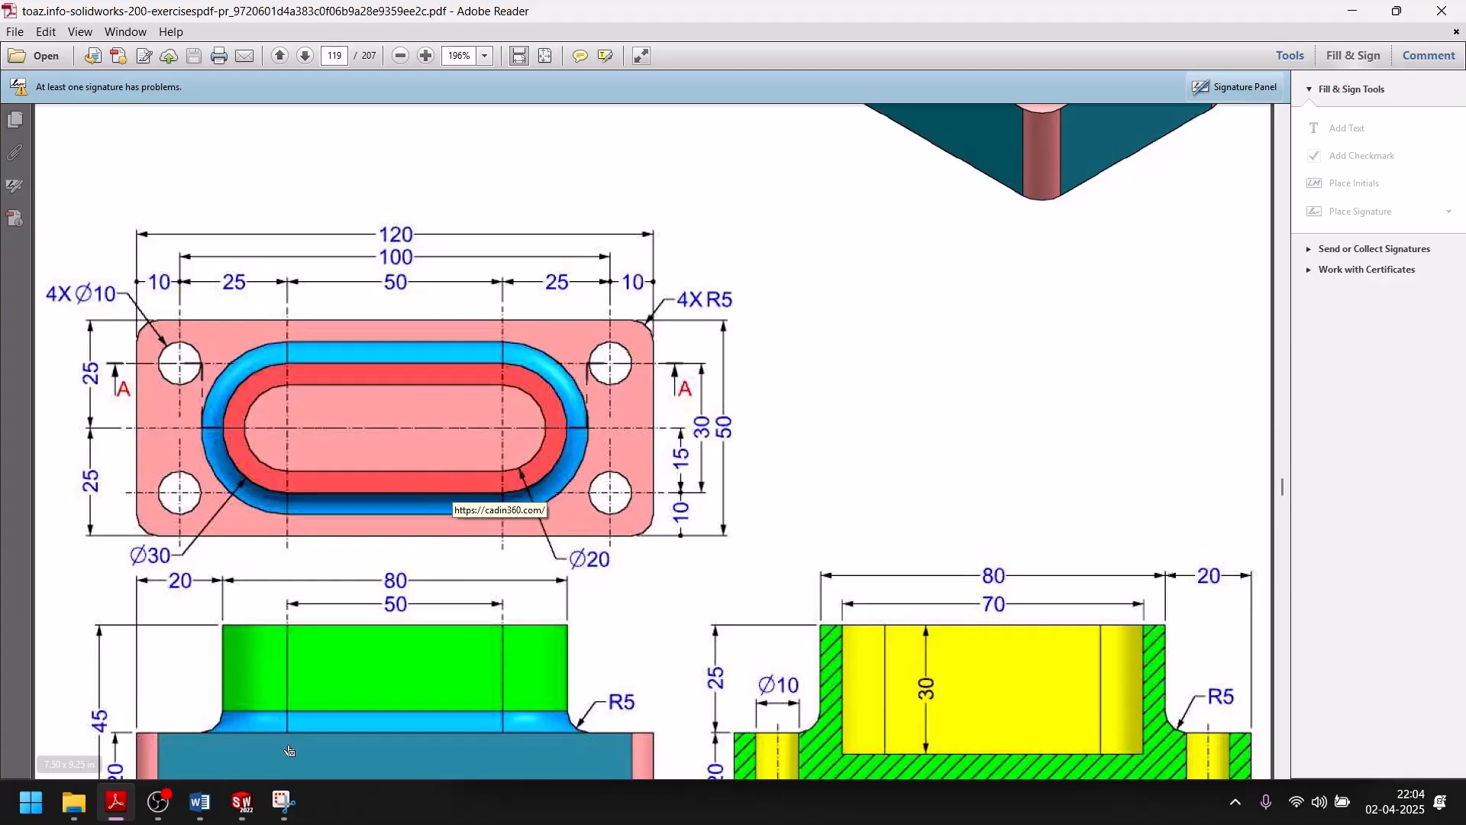
{"action": "left_click", "coordinate": [241, 802]}
{"action": "left_click", "coordinate": [690, 334]}
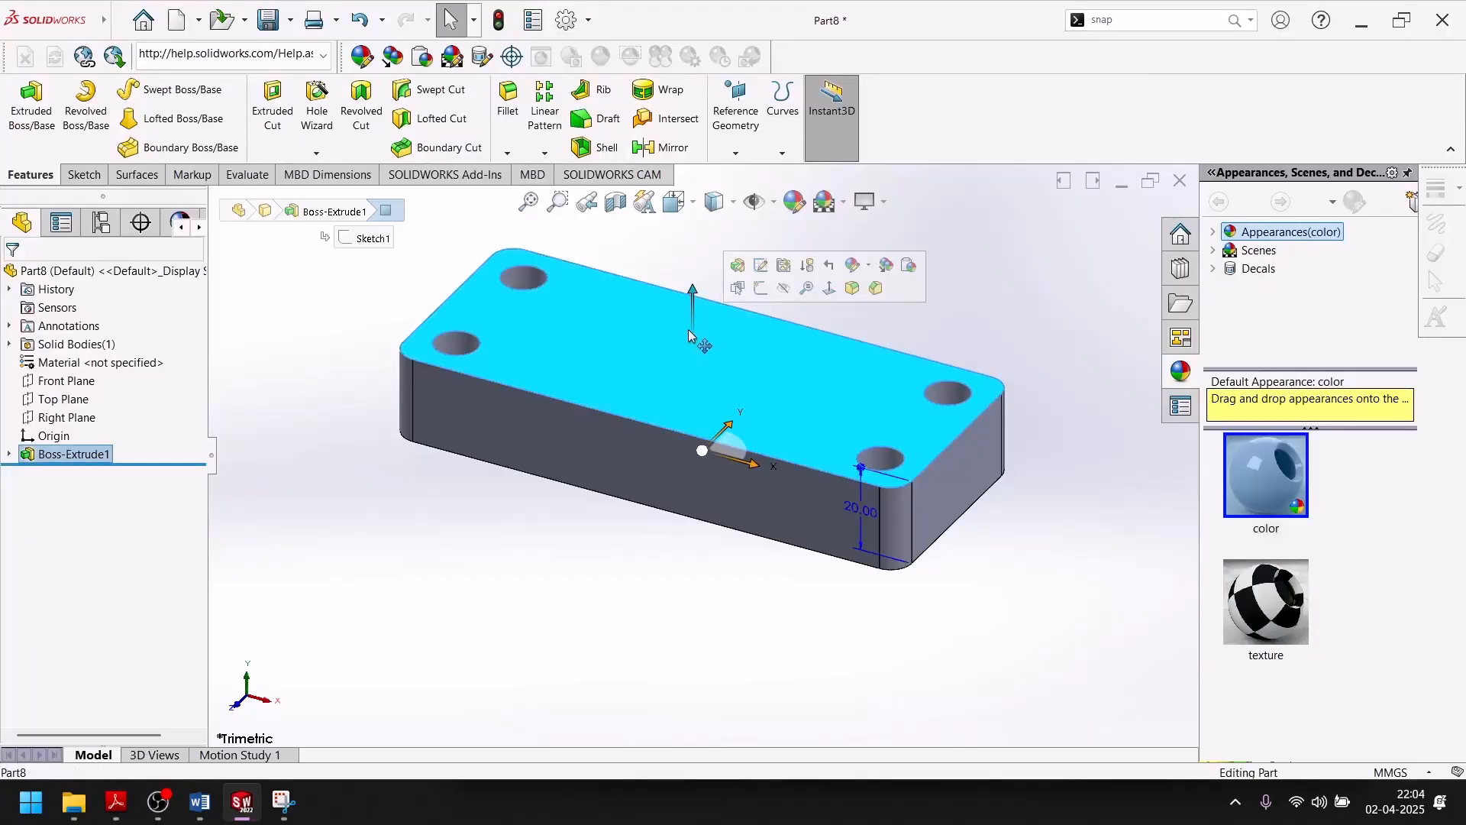
{"action": "left_click", "coordinate": [760, 288]}
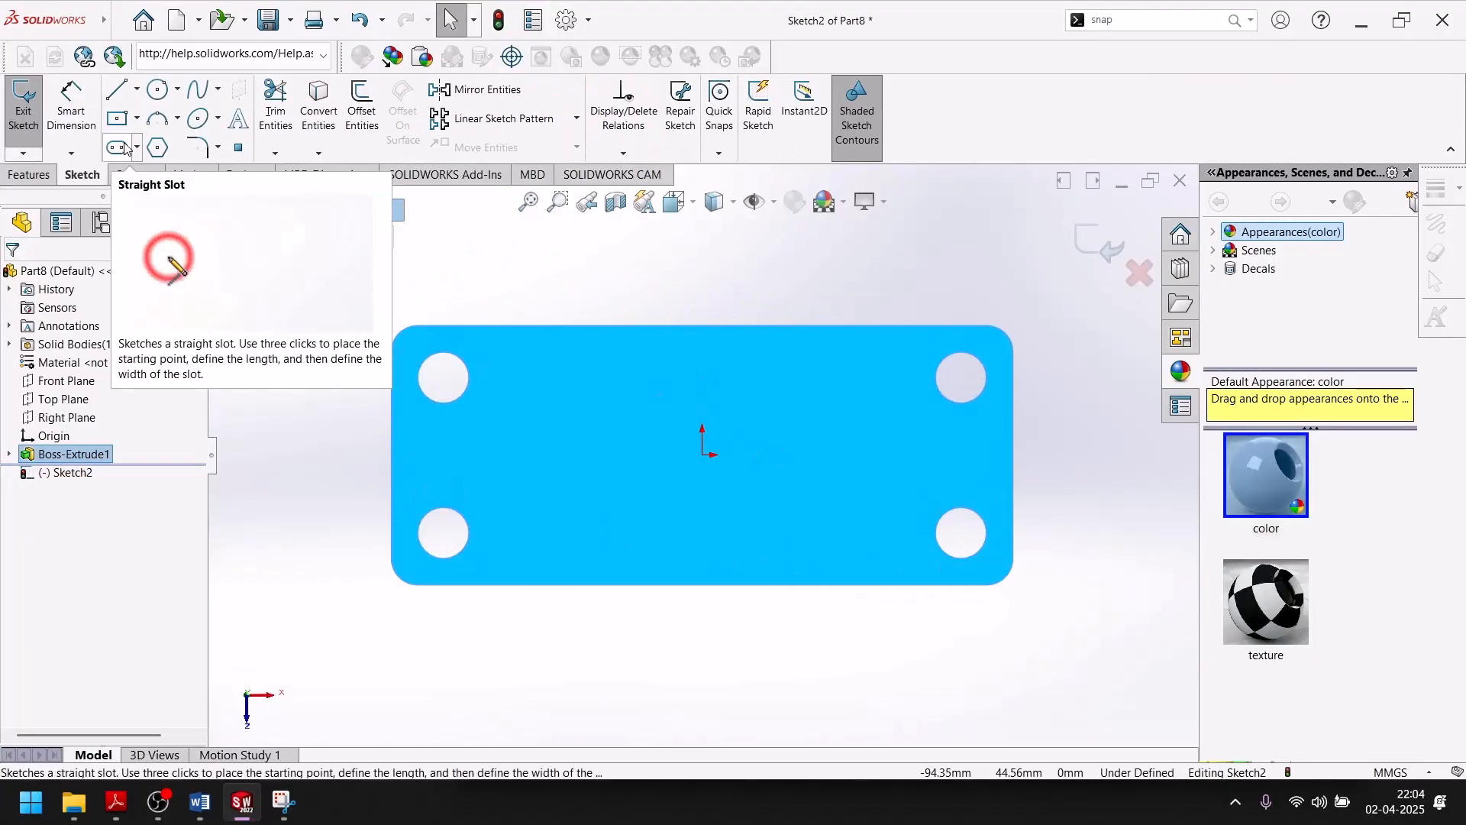
Step: Sketch a horizontal straight slot level with the origin, about 69.5 mm between centers and about 23.6 mm wide
{"action": "left_click", "coordinate": [124, 147]}
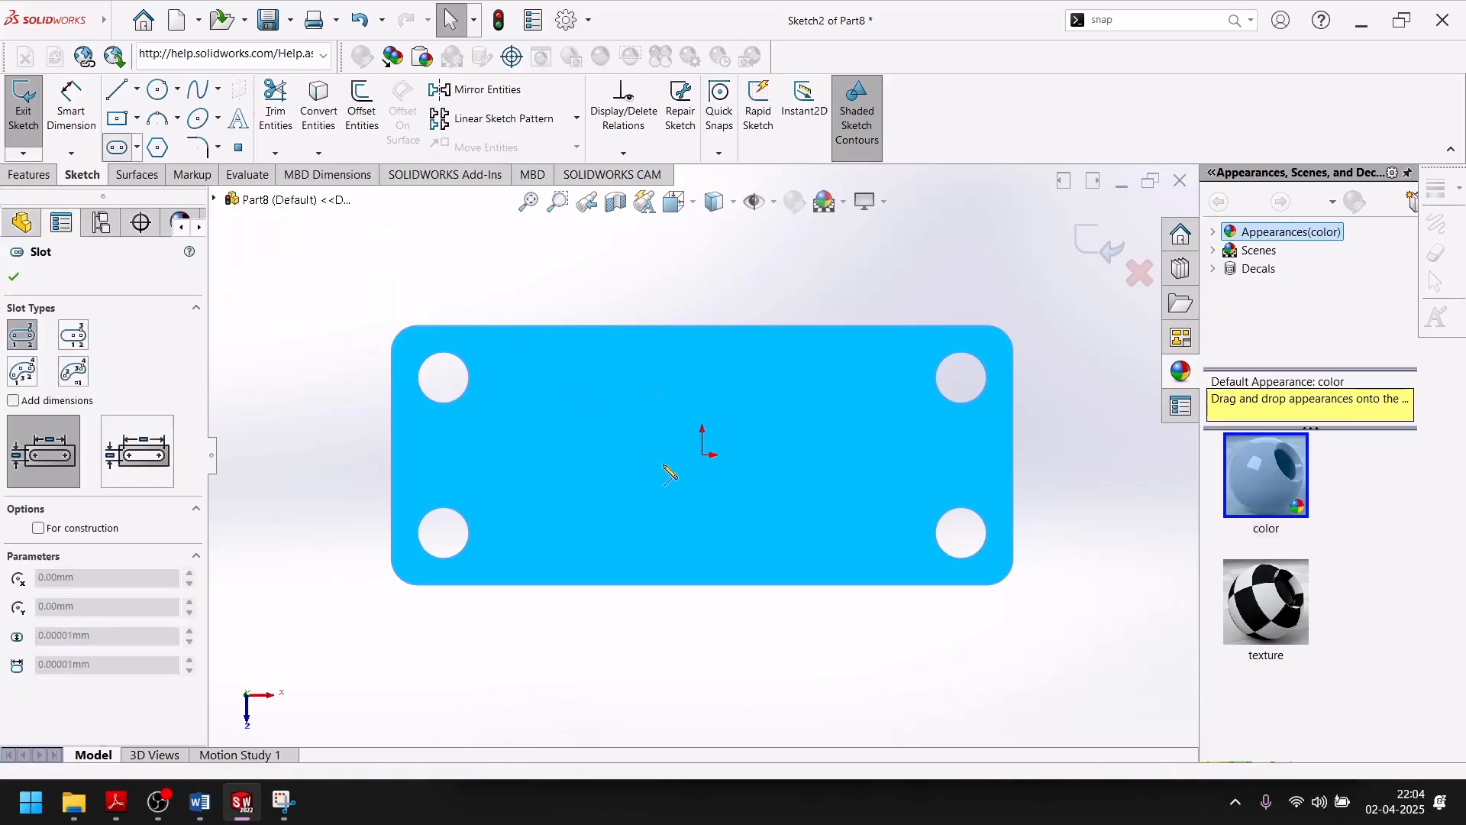
{"action": "left_click", "coordinate": [539, 455]}
{"action": "left_click", "coordinate": [904, 456]}
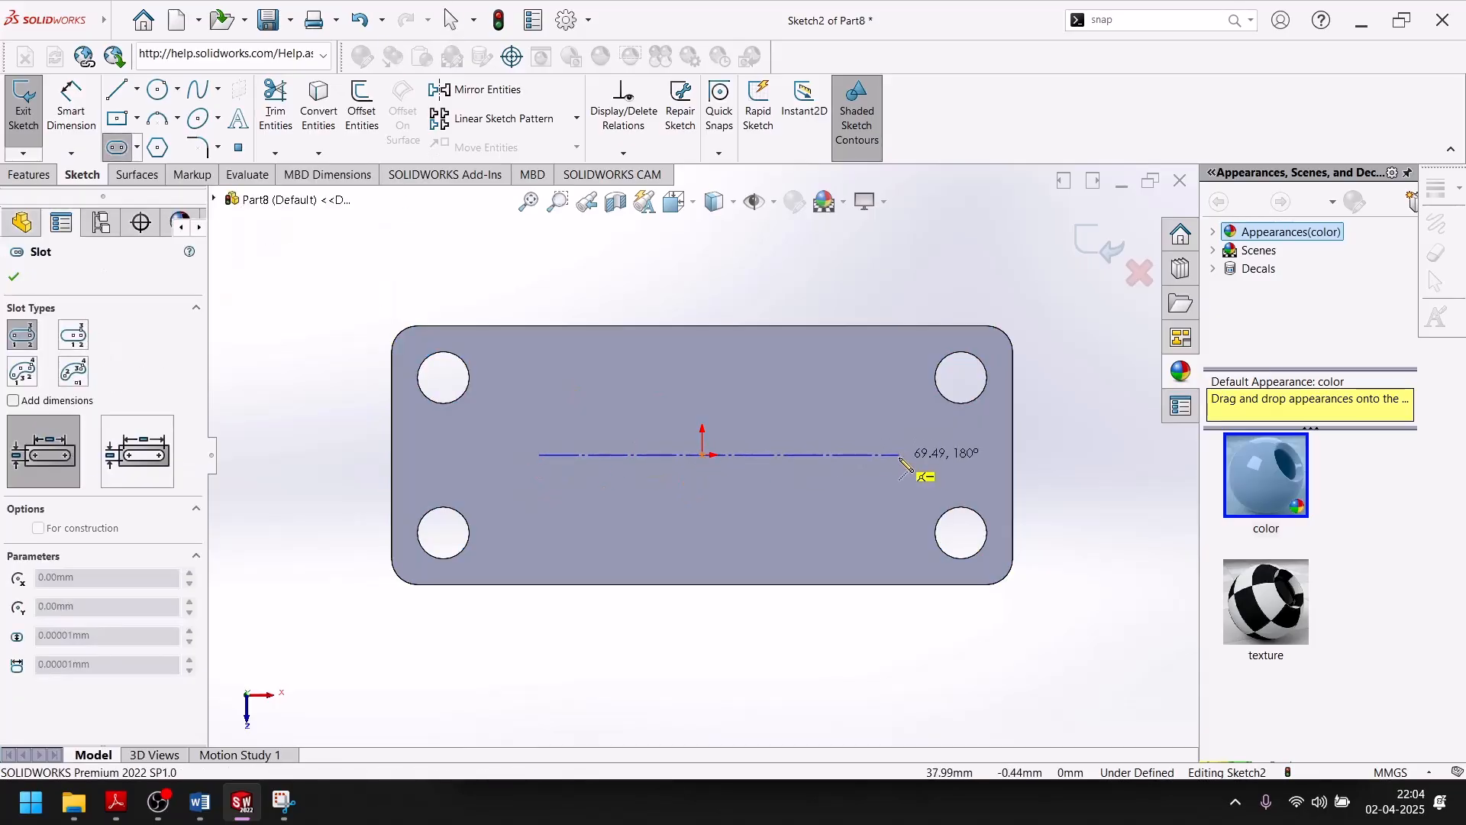
{"action": "left_click", "coordinate": [841, 516]}
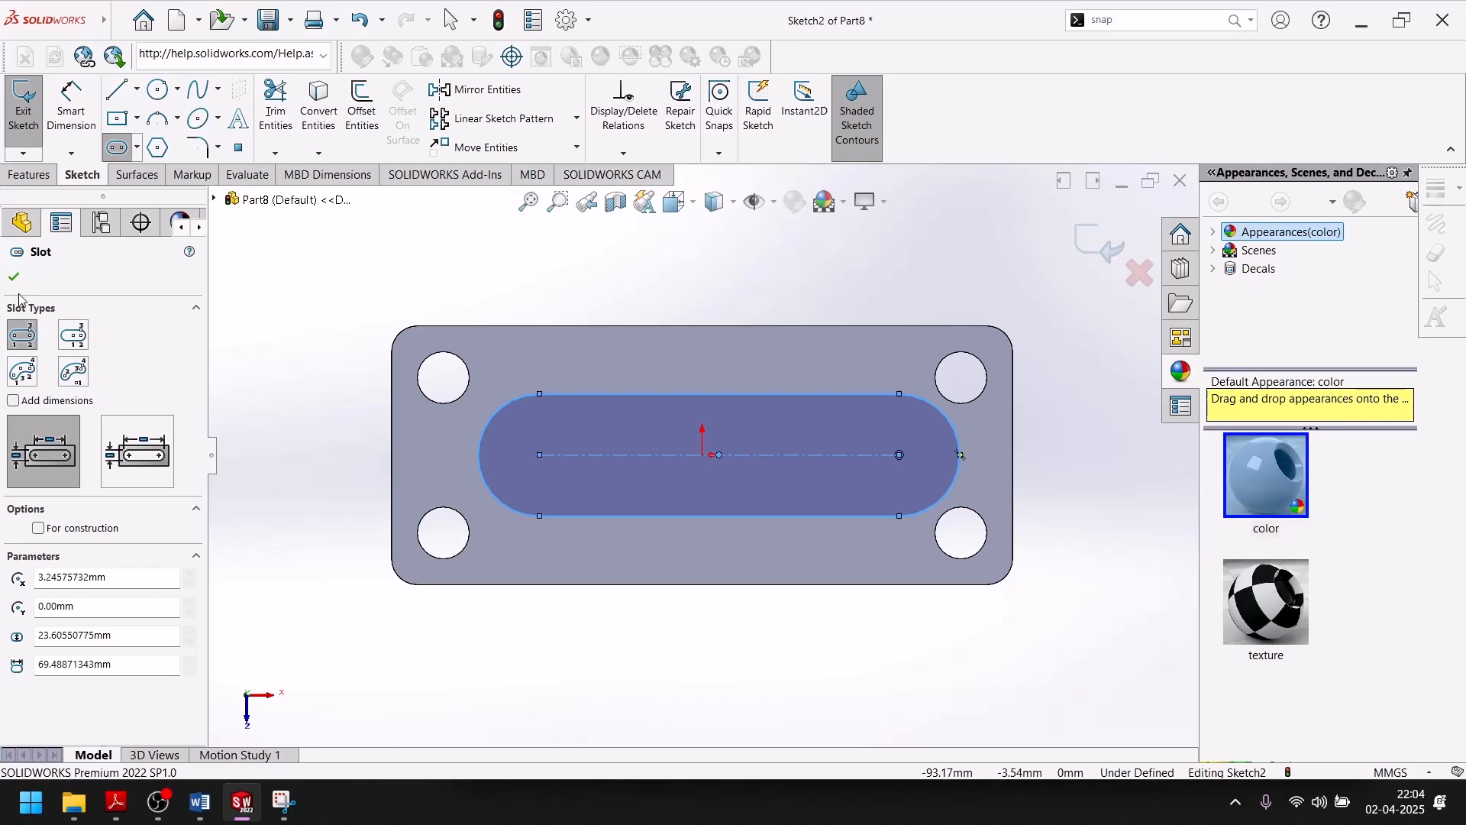
{"action": "key", "text": "Escape"}
Step: Set the slot's center-to-center length to 50 mm with a Smart Dimension, following the PDF drawing
{"action": "left_click", "coordinate": [252, 815]}
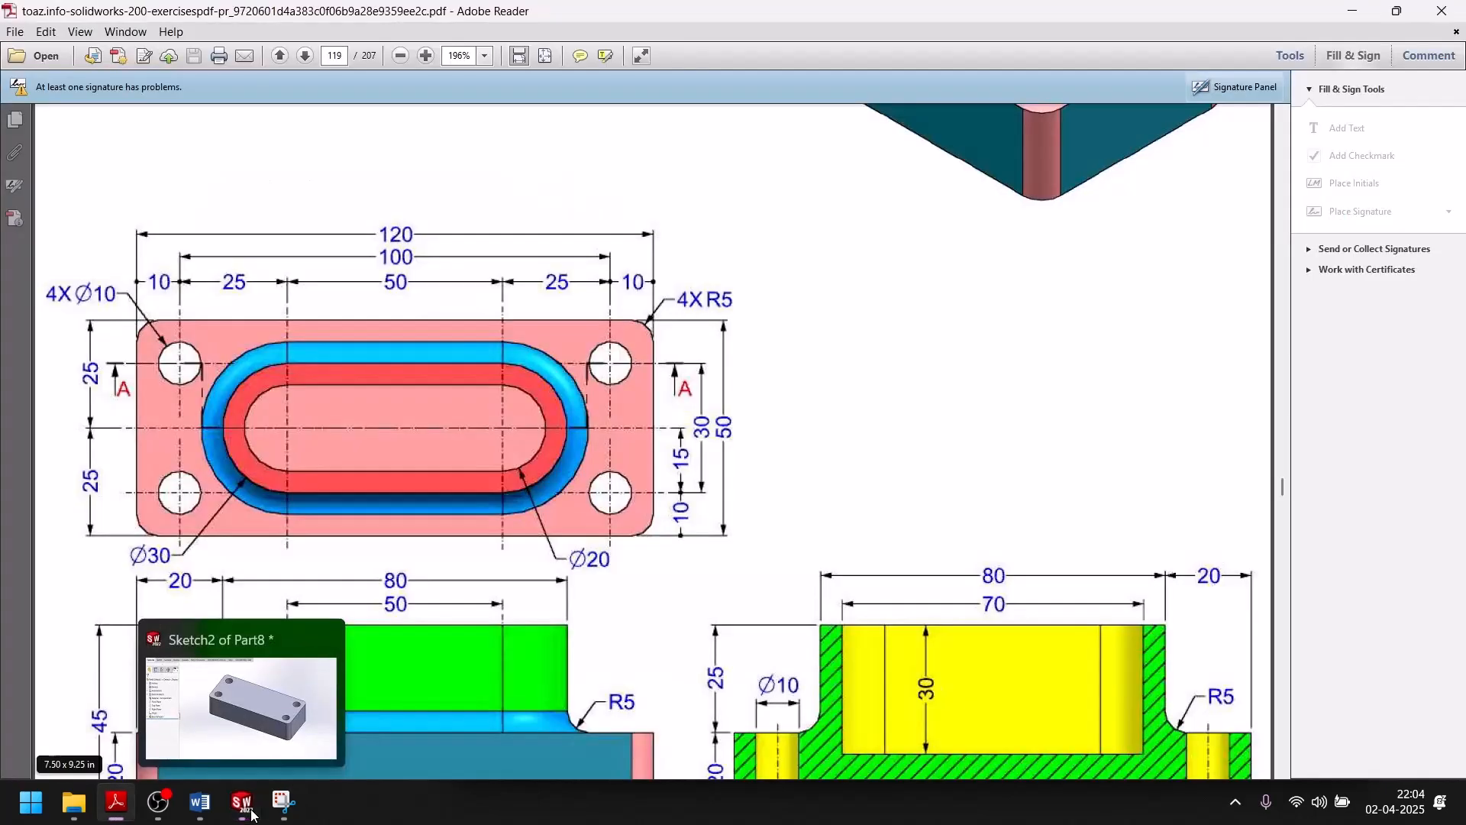
{"action": "left_click", "coordinate": [252, 816]}
{"action": "left_click", "coordinate": [71, 111]}
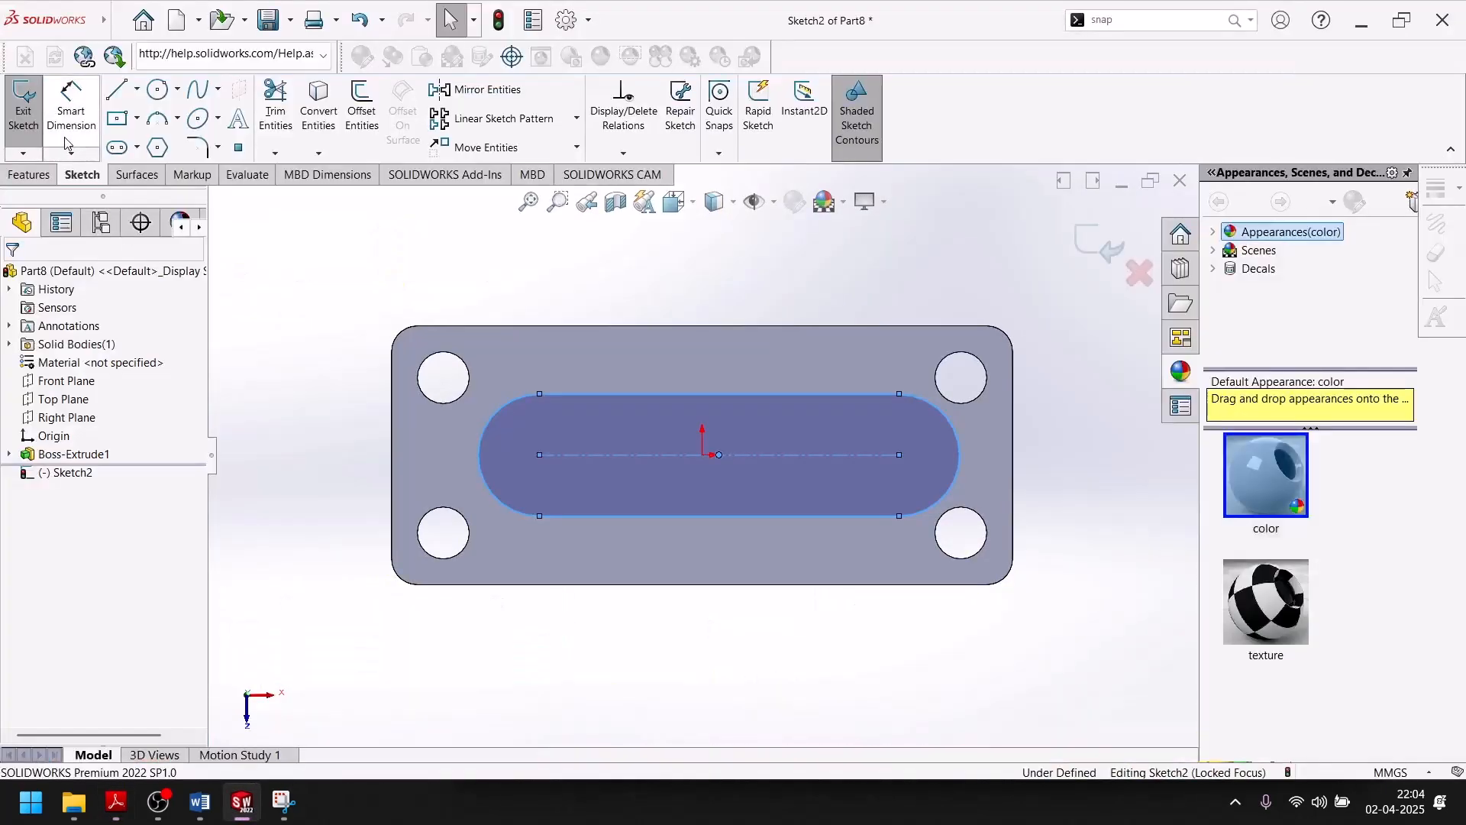
{"action": "left_click", "coordinate": [740, 455]}
{"action": "left_click", "coordinate": [676, 641]}
{"action": "type", "text": "50"}
{"action": "key", "text": "Return"}
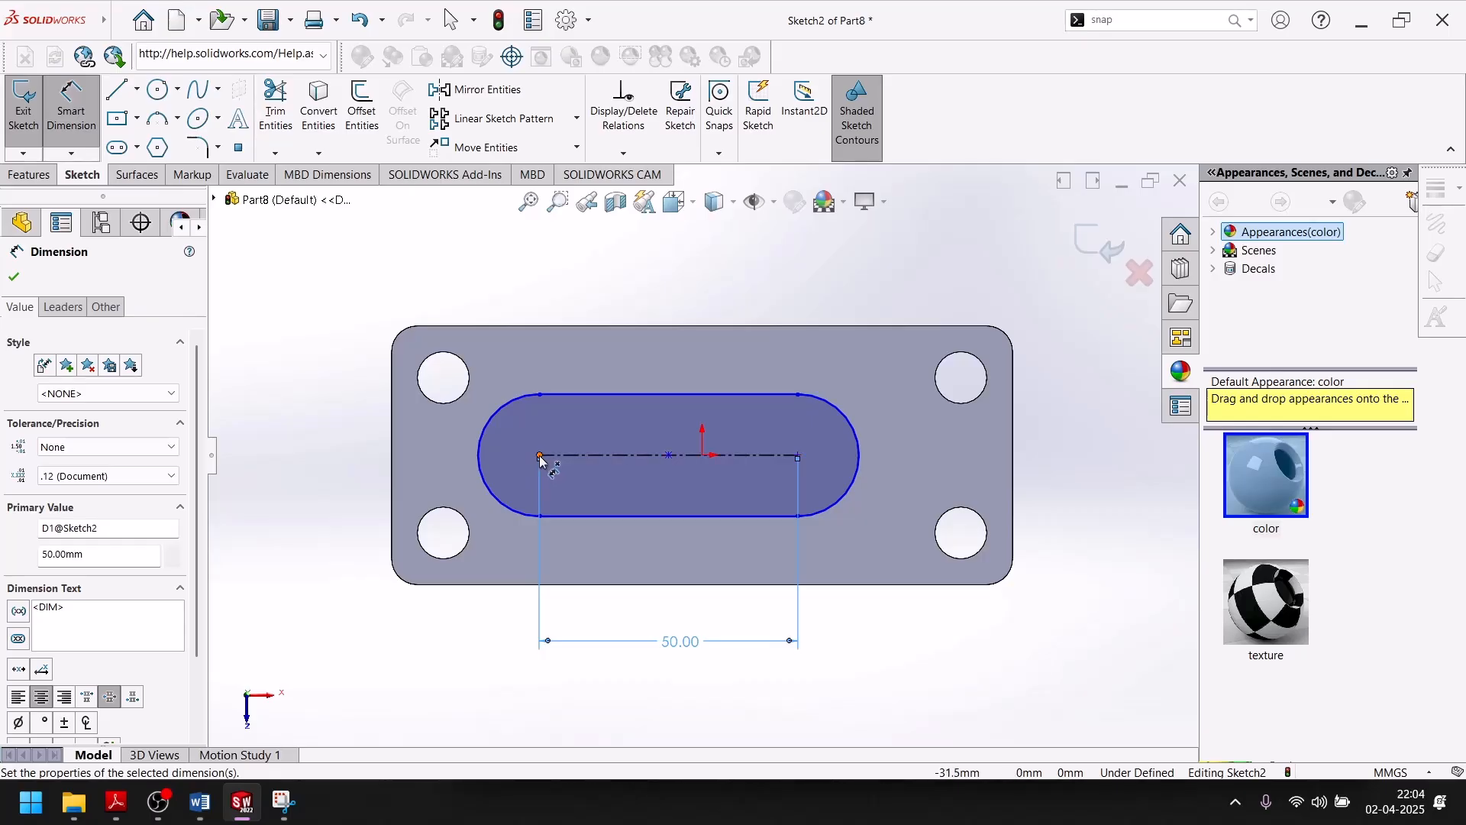
Step: Dimension the horizontal distance from the slot's left arc center to the origin as 25 mm
{"action": "left_click", "coordinate": [663, 457]}
{"action": "left_click", "coordinate": [703, 456]}
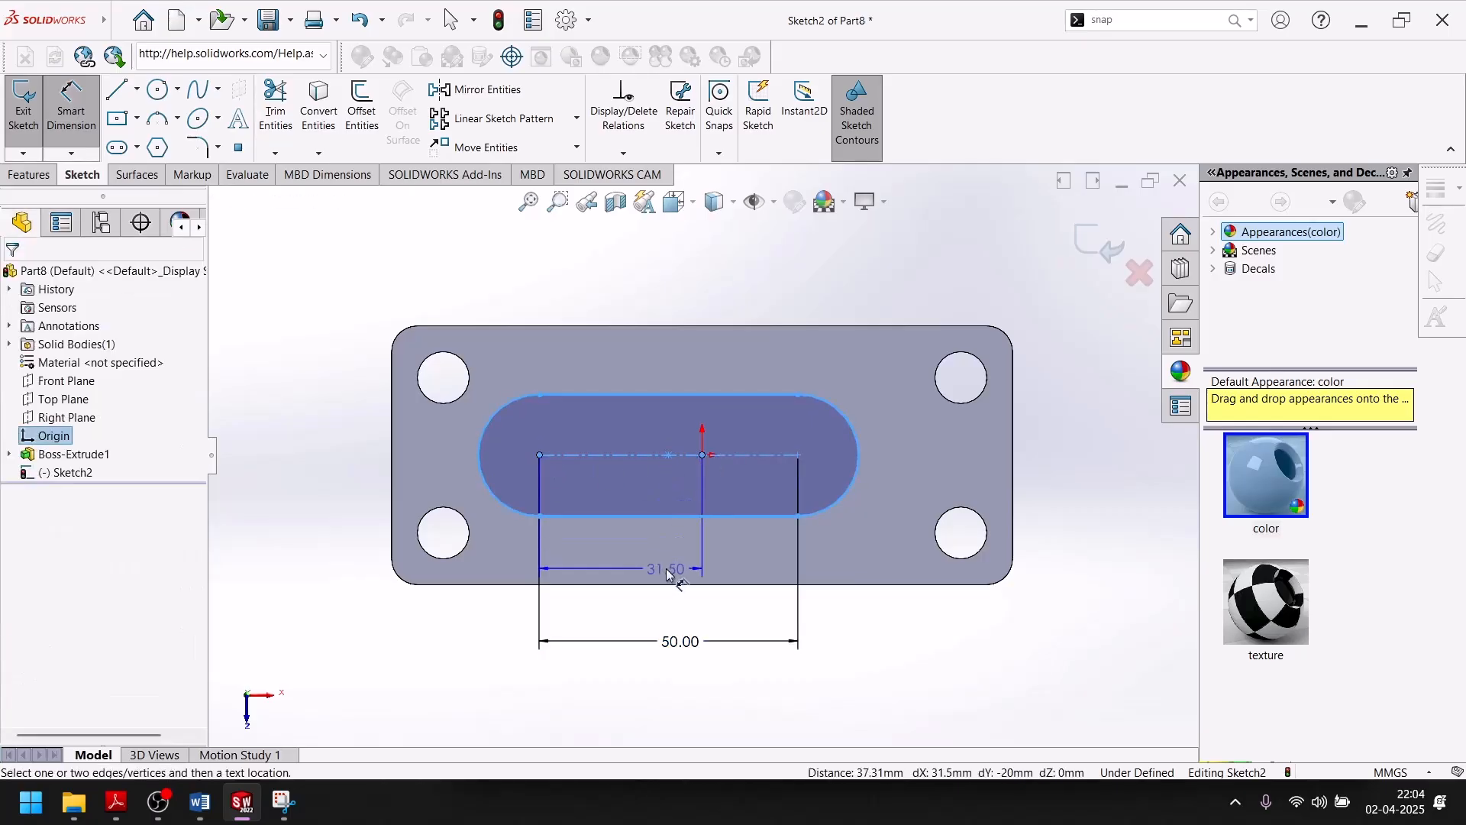
{"action": "left_click", "coordinate": [647, 611]}
{"action": "type", "text": "25"}
{"action": "key", "text": "Return"}
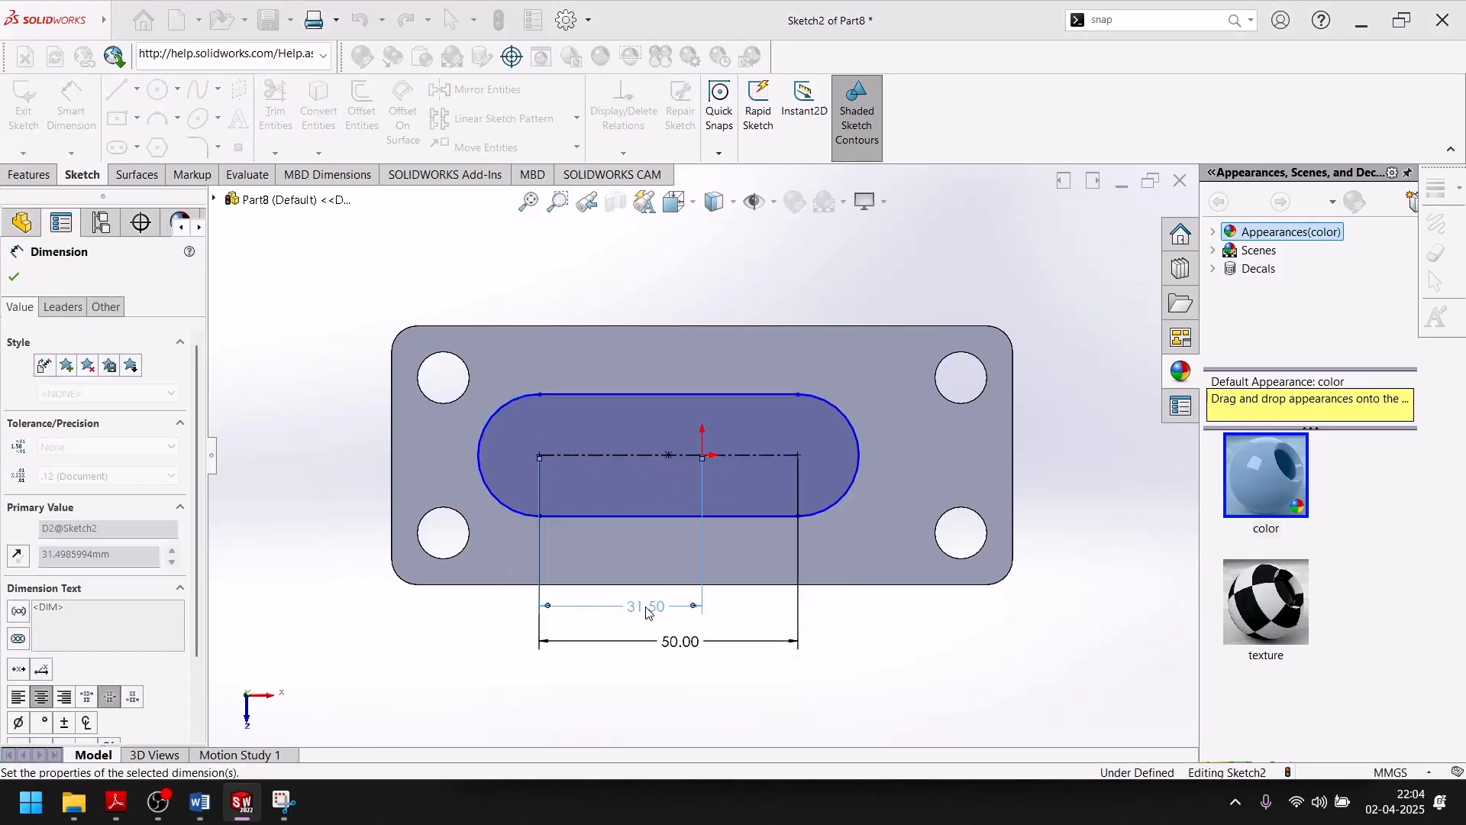
{"action": "left_click", "coordinate": [15, 279]}
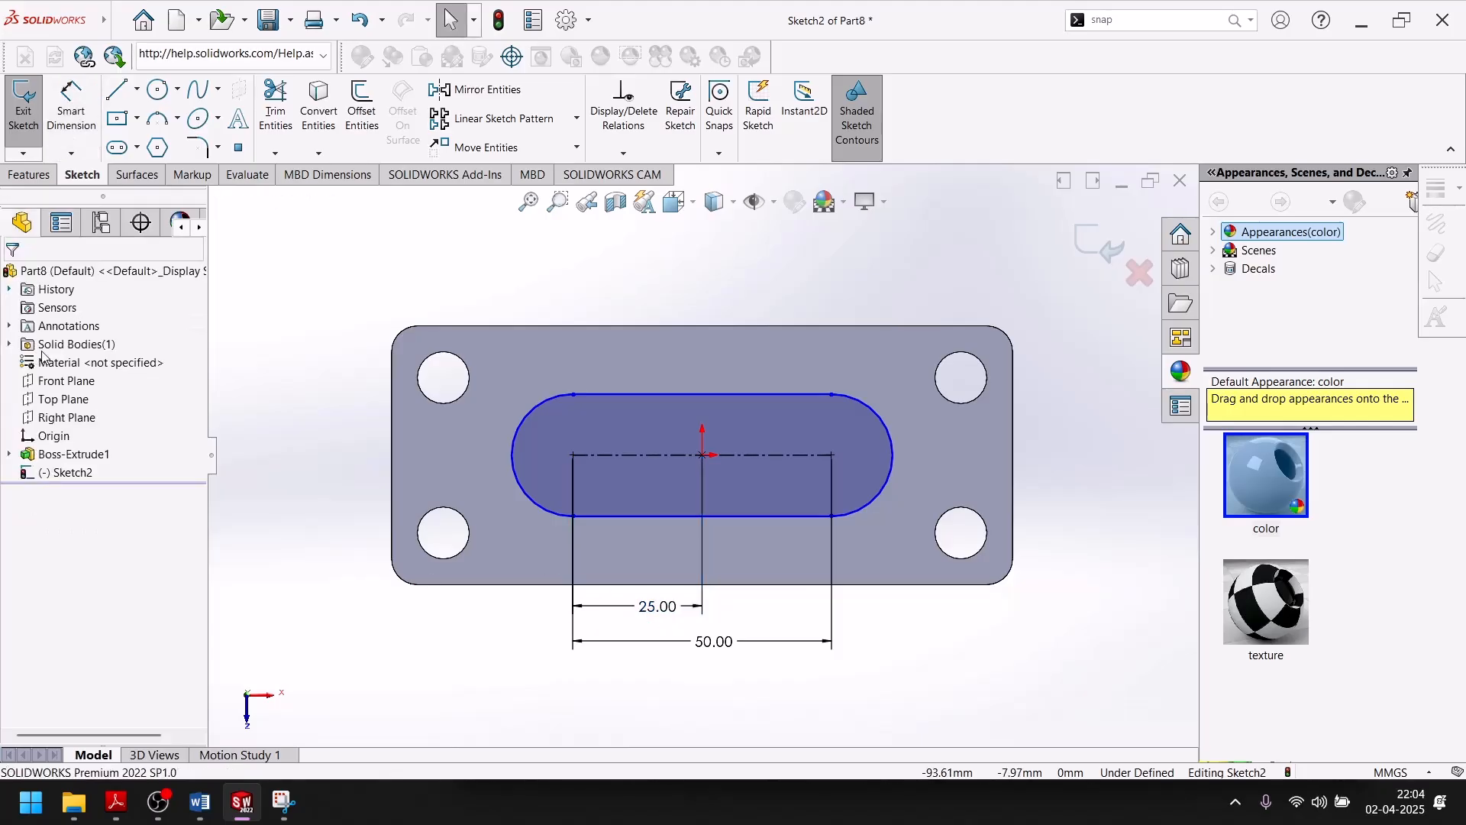
Step: Set the slot's end-arc radius to 10 mm with a Smart Dimension, following the Ø20 inner slot in the PDF drawing
{"action": "left_click", "coordinate": [251, 805]}
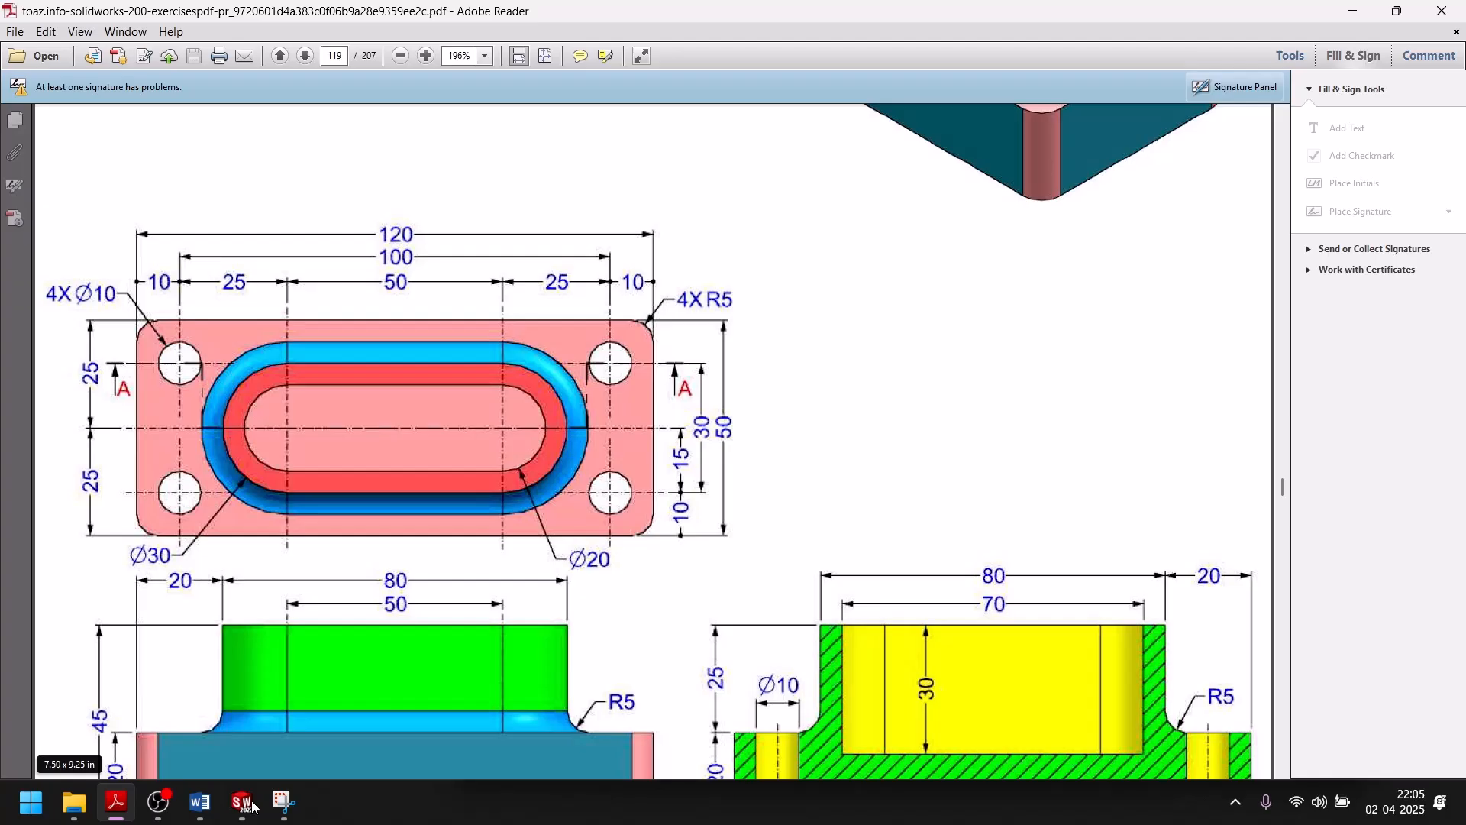
{"action": "mouse_move", "coordinate": [278, 817]}
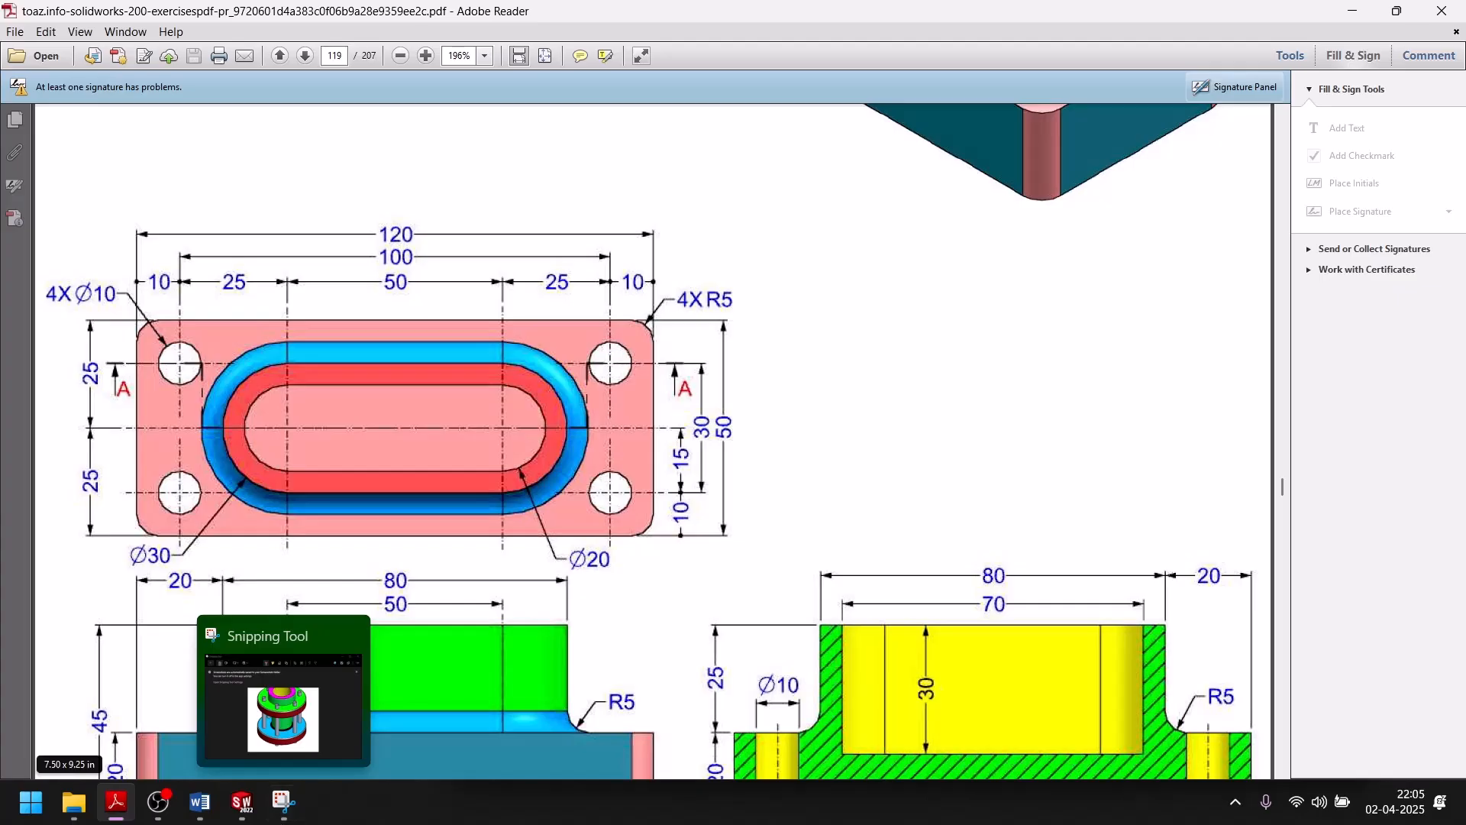
{"action": "left_click", "coordinate": [241, 802]}
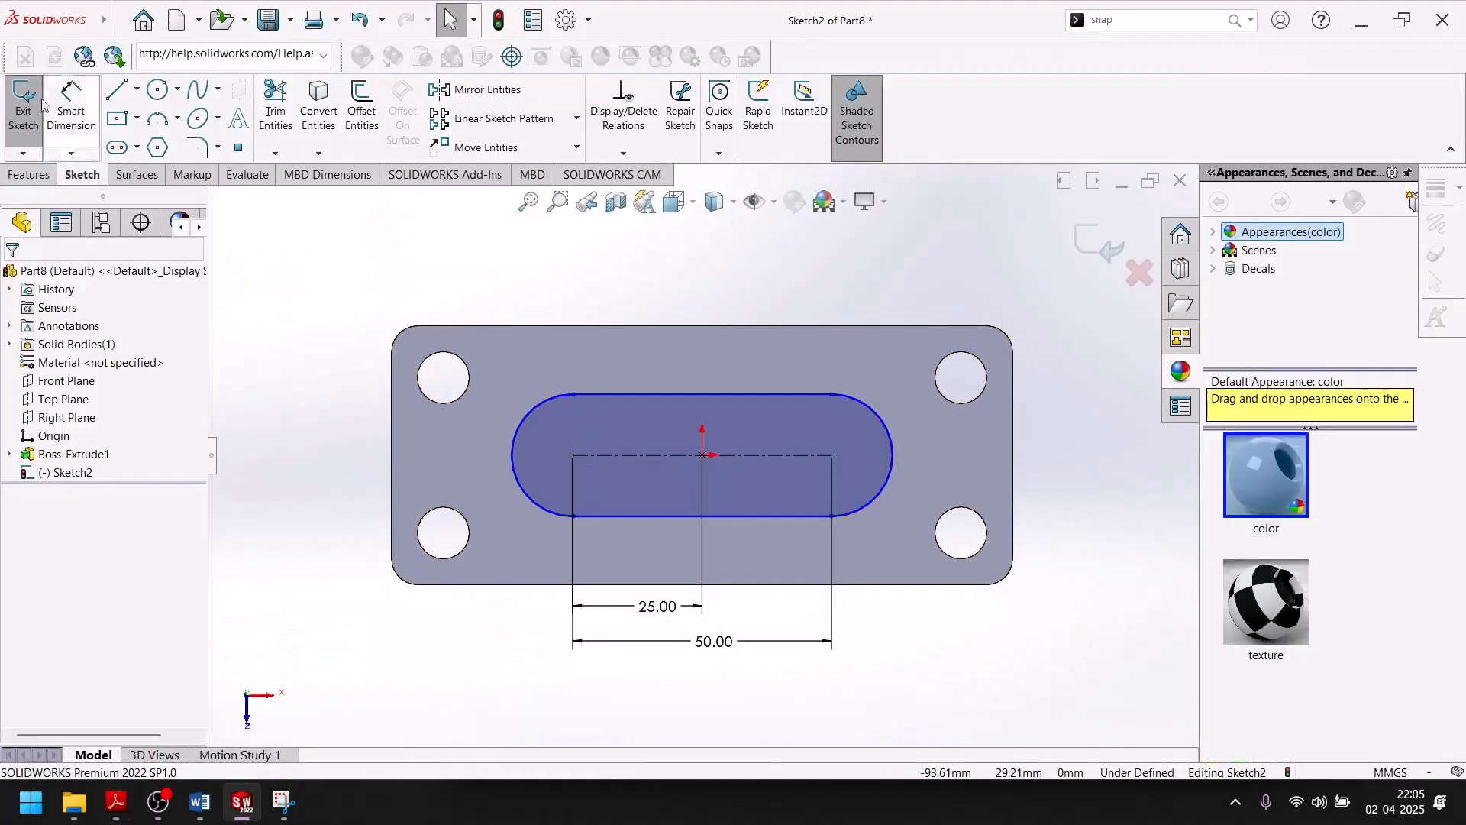
{"action": "left_click", "coordinate": [84, 112]}
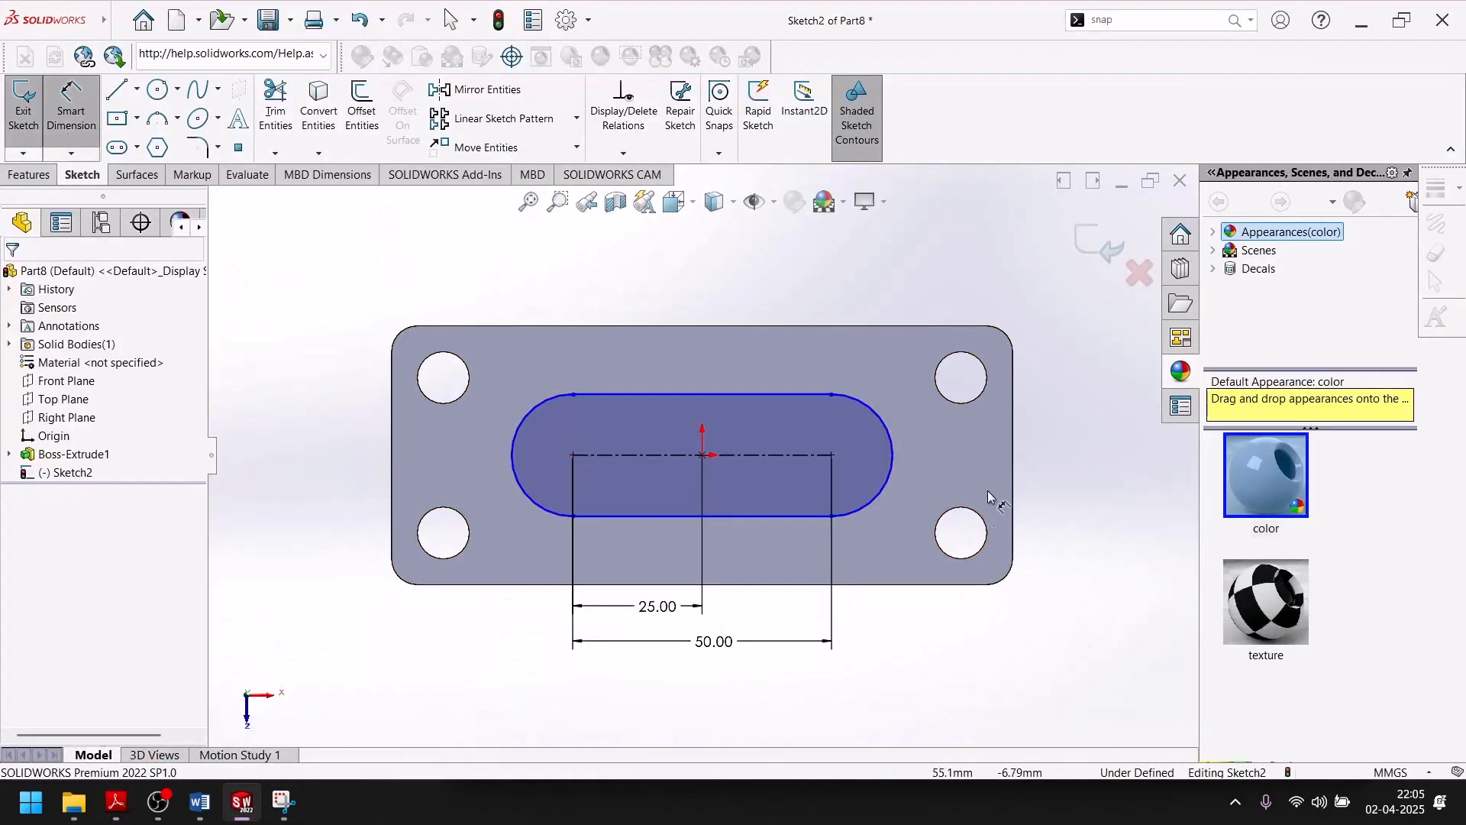
{"action": "left_click", "coordinate": [882, 428]}
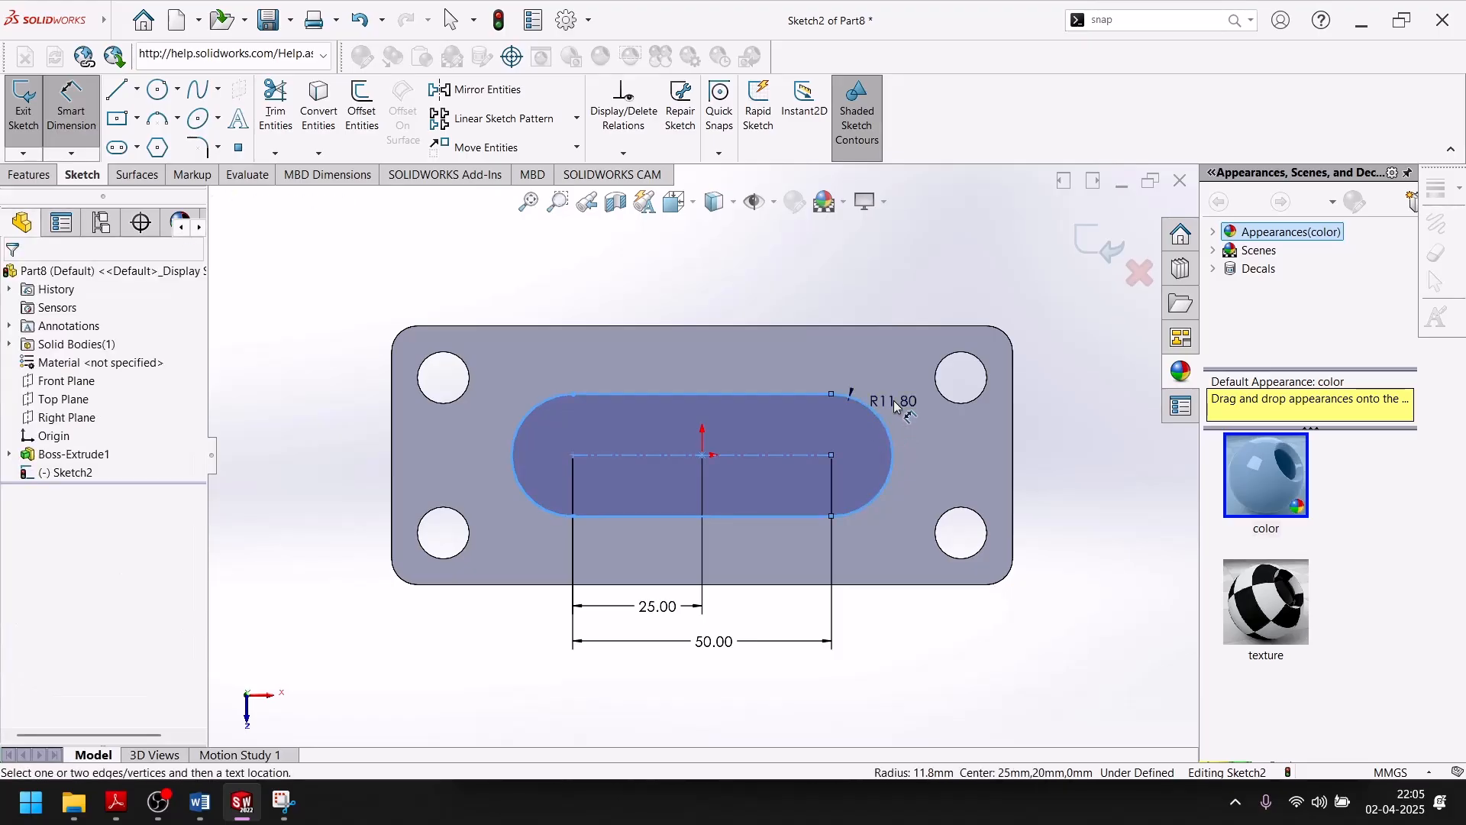
{"action": "left_click", "coordinate": [893, 401]}
{"action": "type", "text": "10"}
{"action": "key", "text": "Return"}
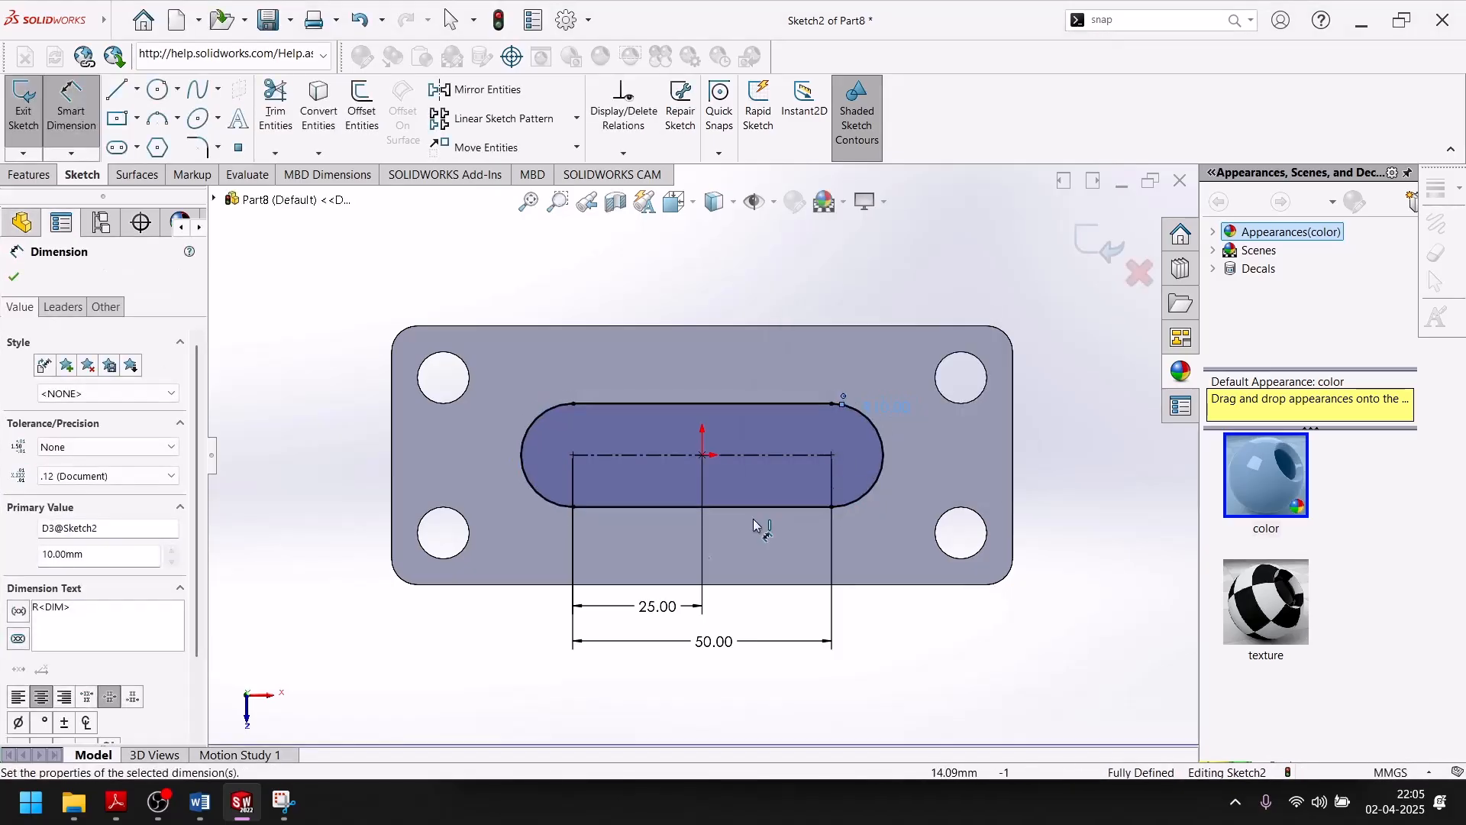
{"action": "left_click", "coordinate": [14, 277]}
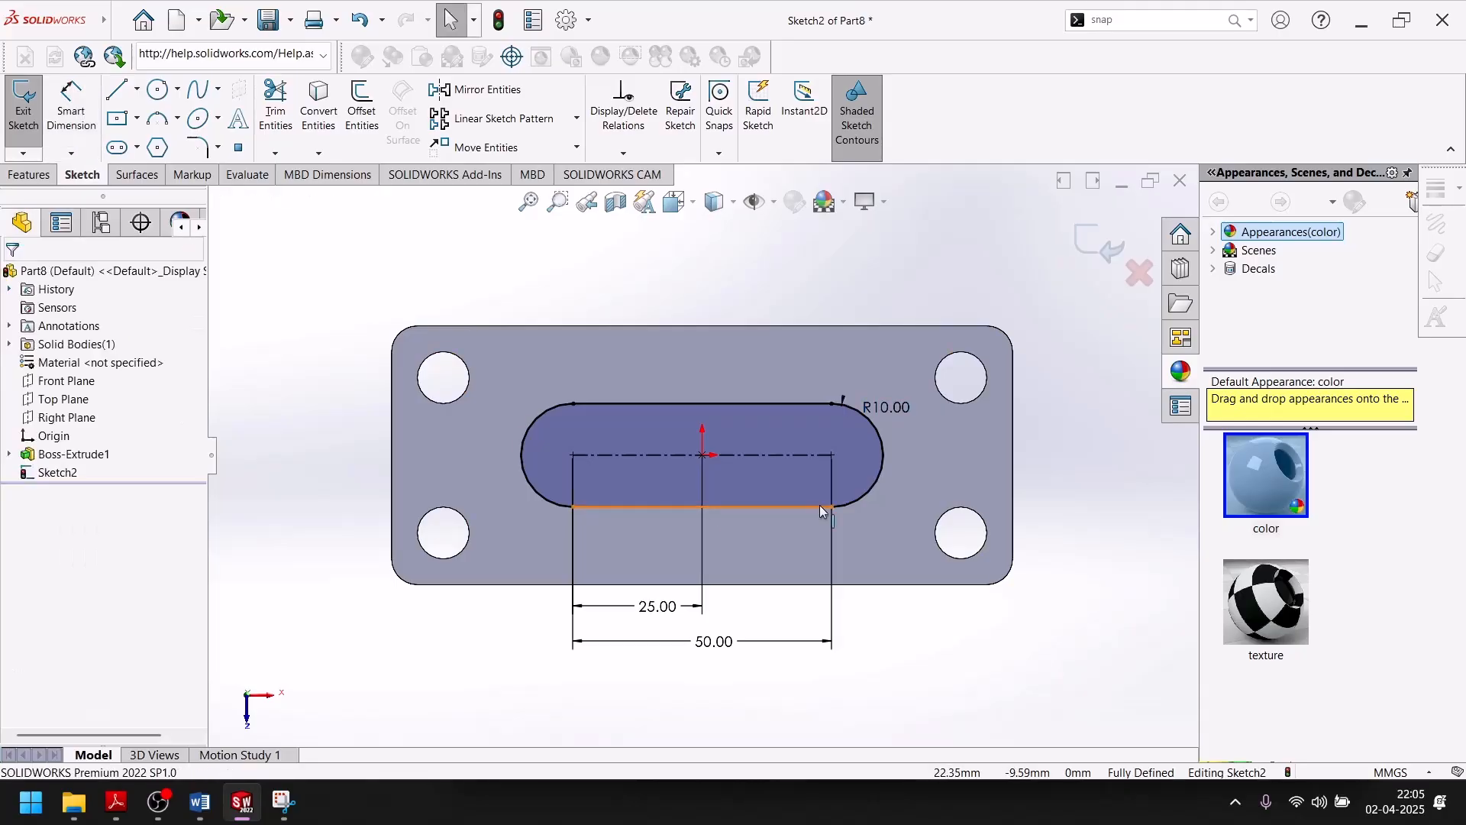
Step: Offset the slot outline 5 mm outward to form the boss wall profile and exit the sketch
{"action": "left_click", "coordinate": [798, 436]}
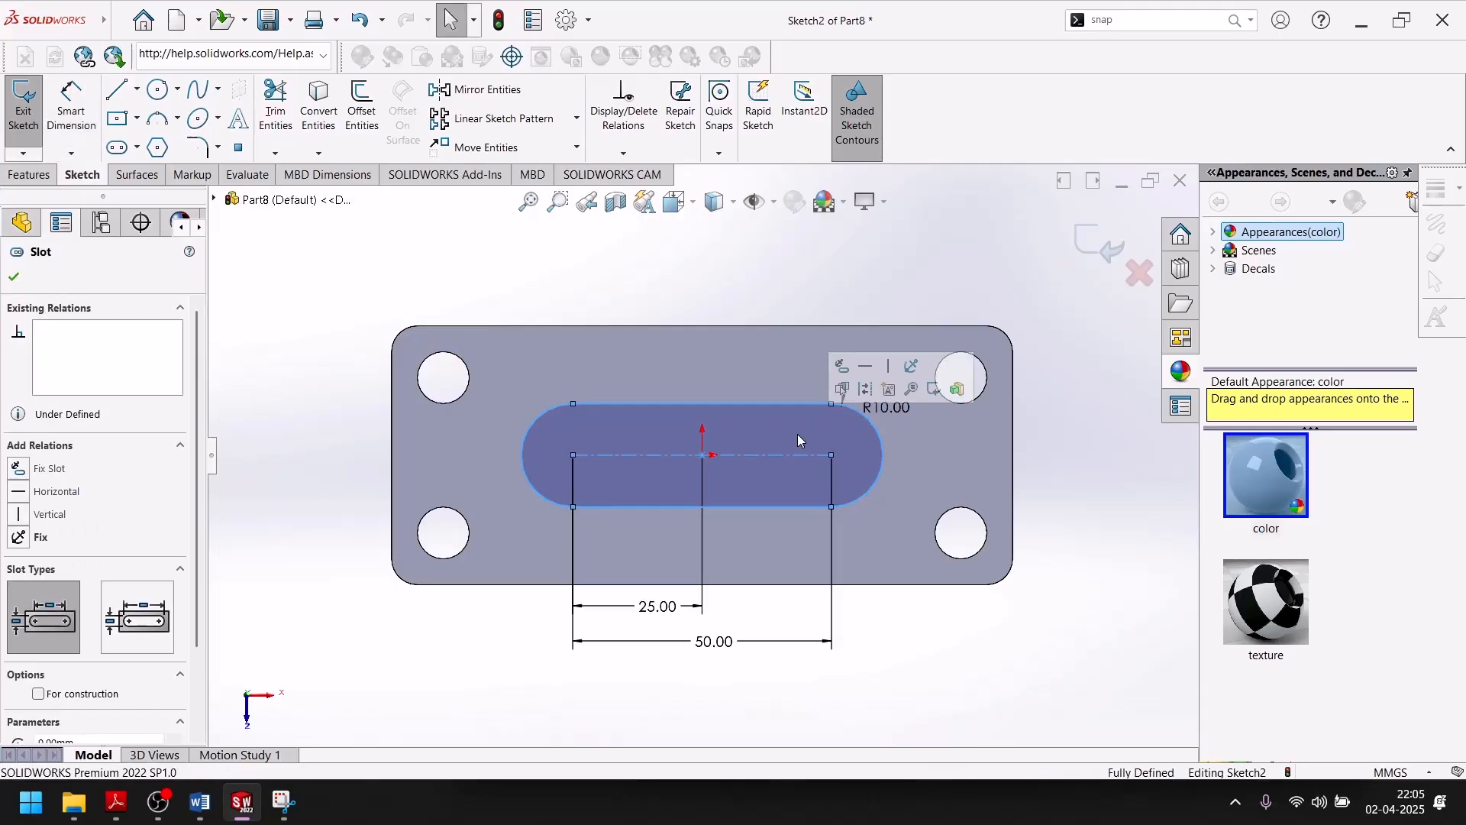
{"action": "left_click", "coordinate": [381, 121]}
{"action": "type", "text": "5"}
{"action": "key", "text": "Return"}
{"action": "left_click", "coordinate": [13, 277]}
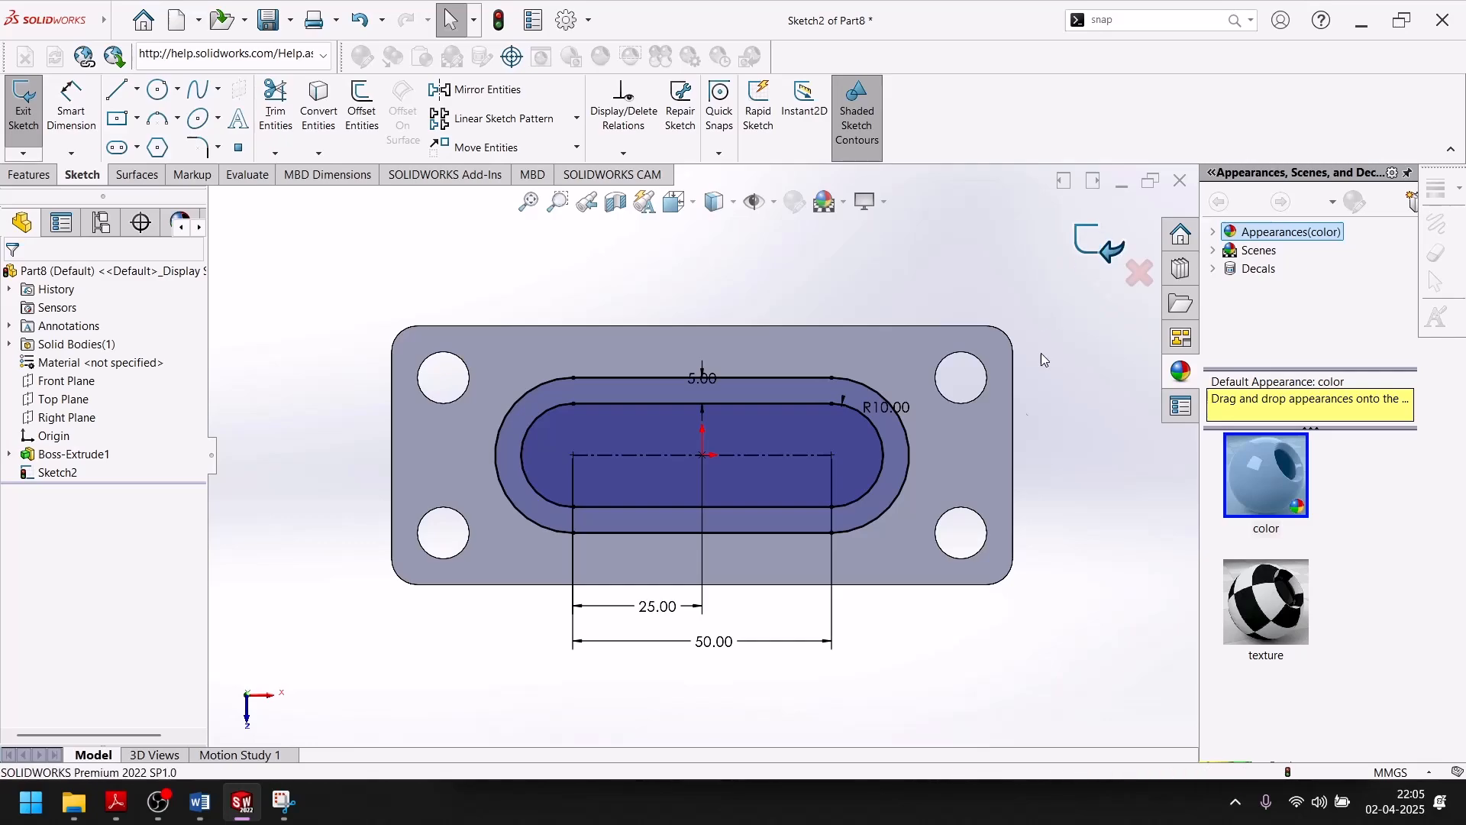
{"action": "left_click", "coordinate": [1110, 250]}
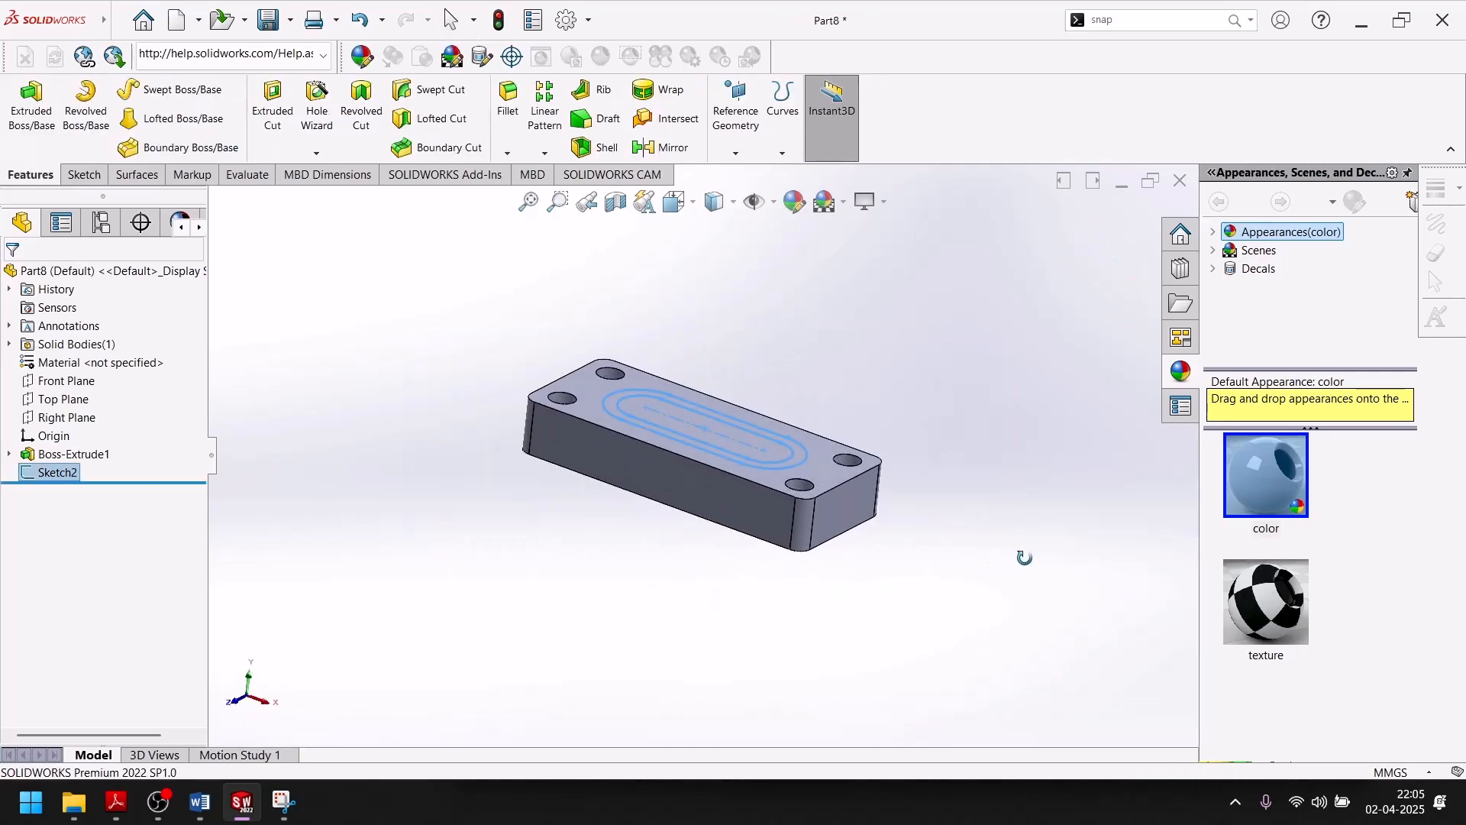
Step: Extrude the double-slot sketch upward as a 25 mm boss merged with the plate, taking the height from the PDF drawing
{"action": "left_click", "coordinate": [31, 101]}
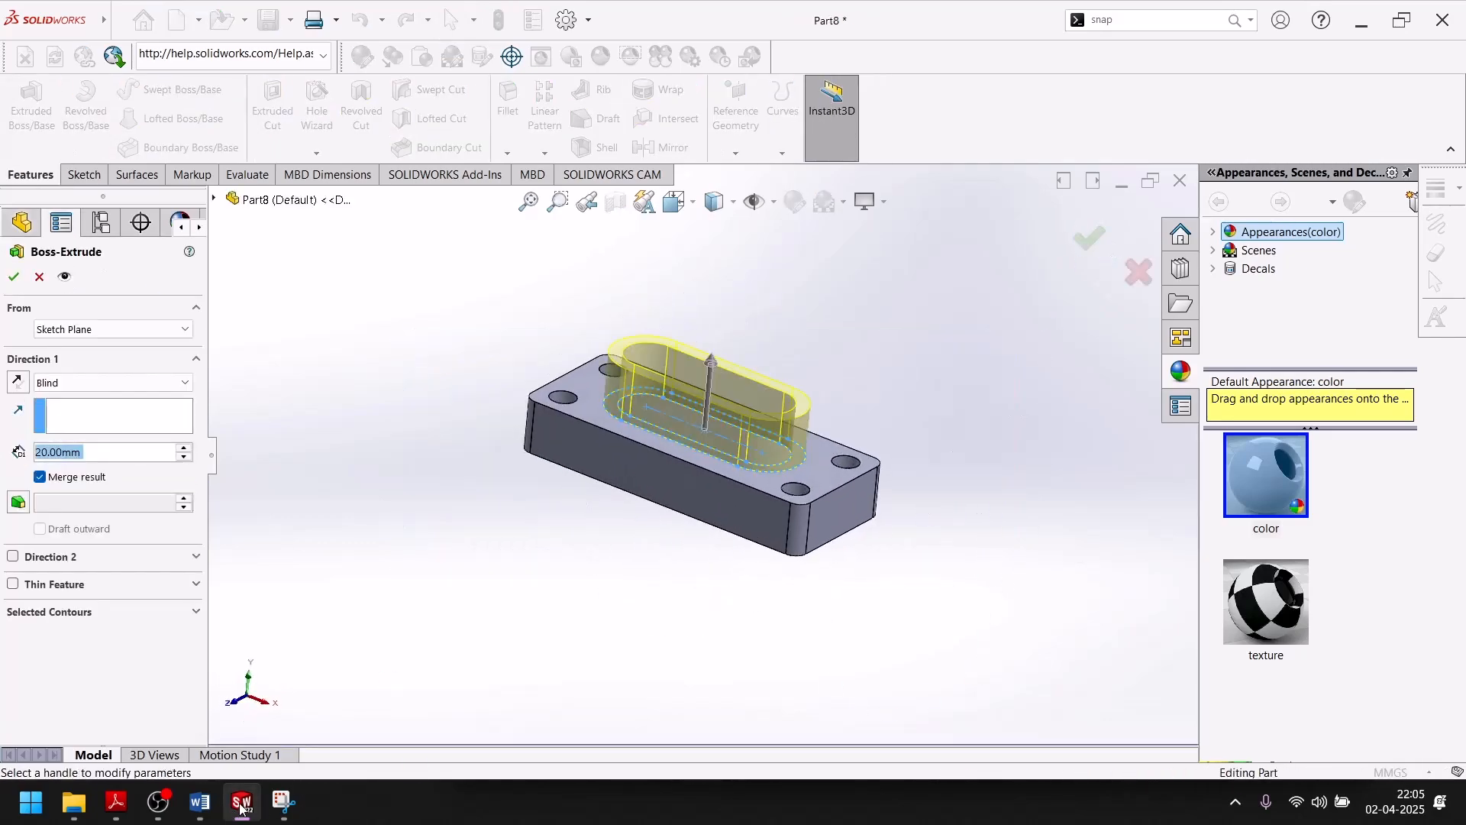
{"action": "left_click", "coordinate": [115, 802]}
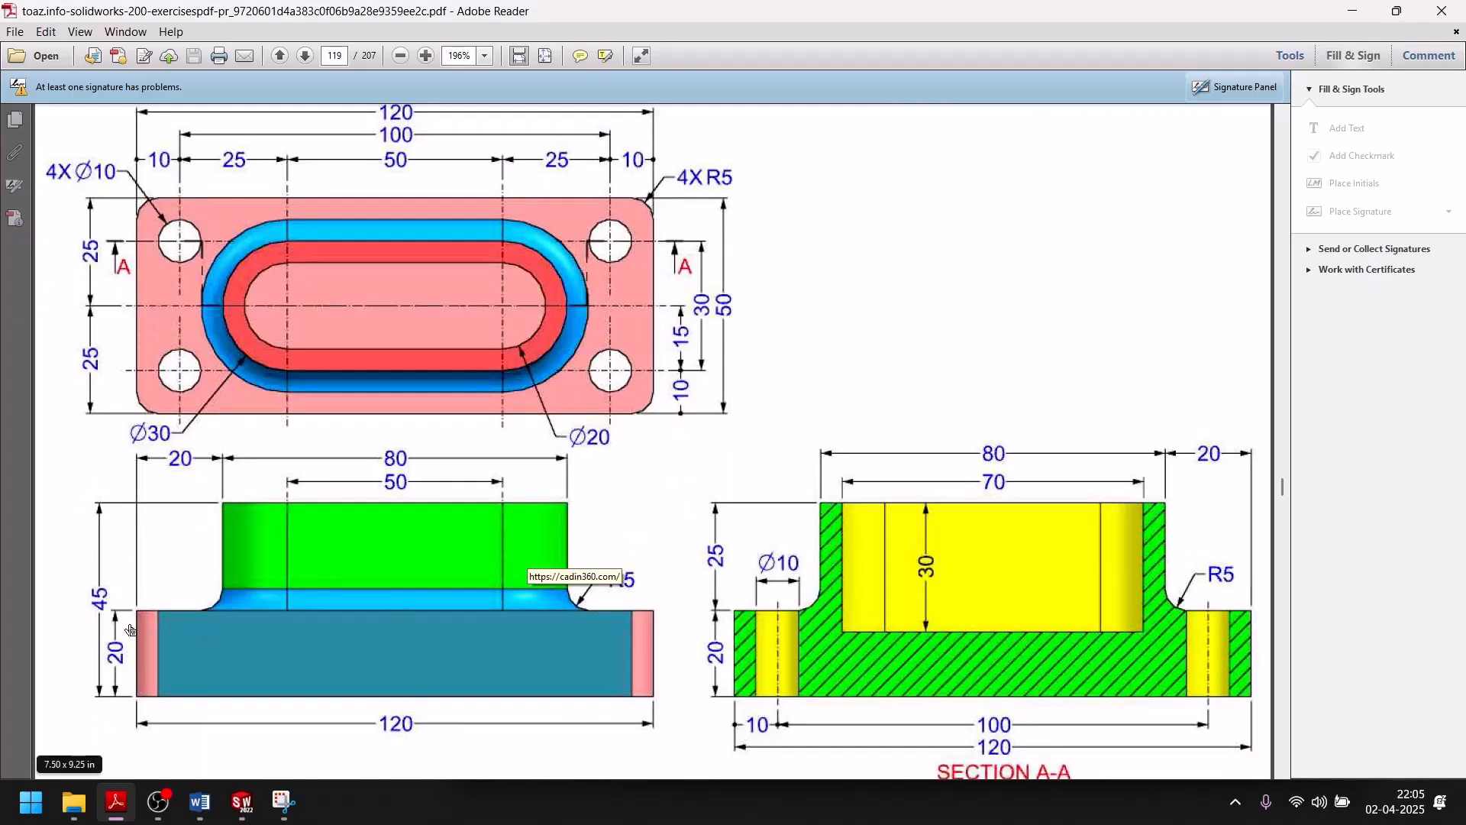
{"action": "left_click", "coordinate": [242, 802]}
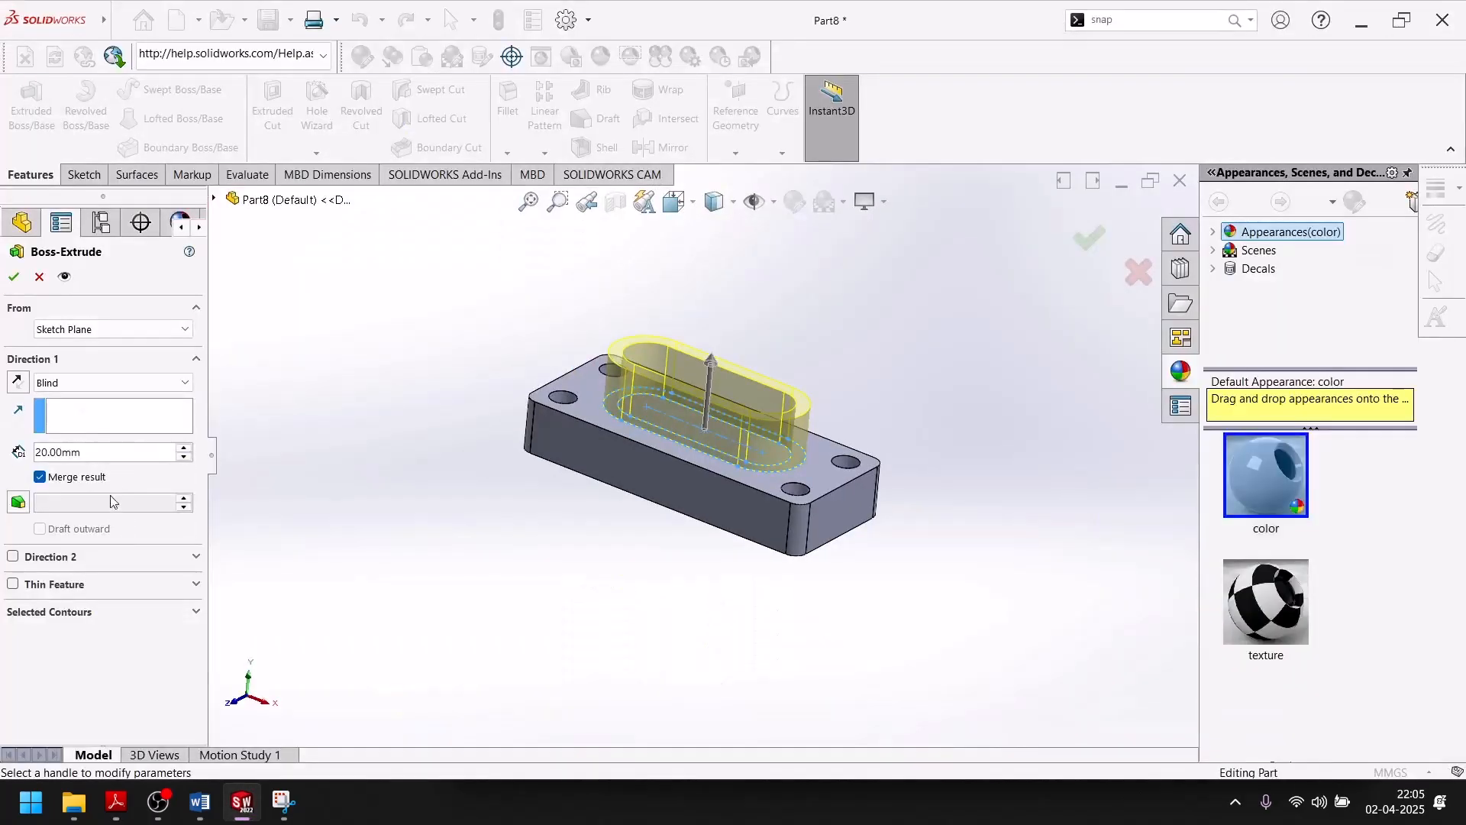
{"action": "double_click", "coordinate": [128, 456]}
{"action": "type", "text": "25"}
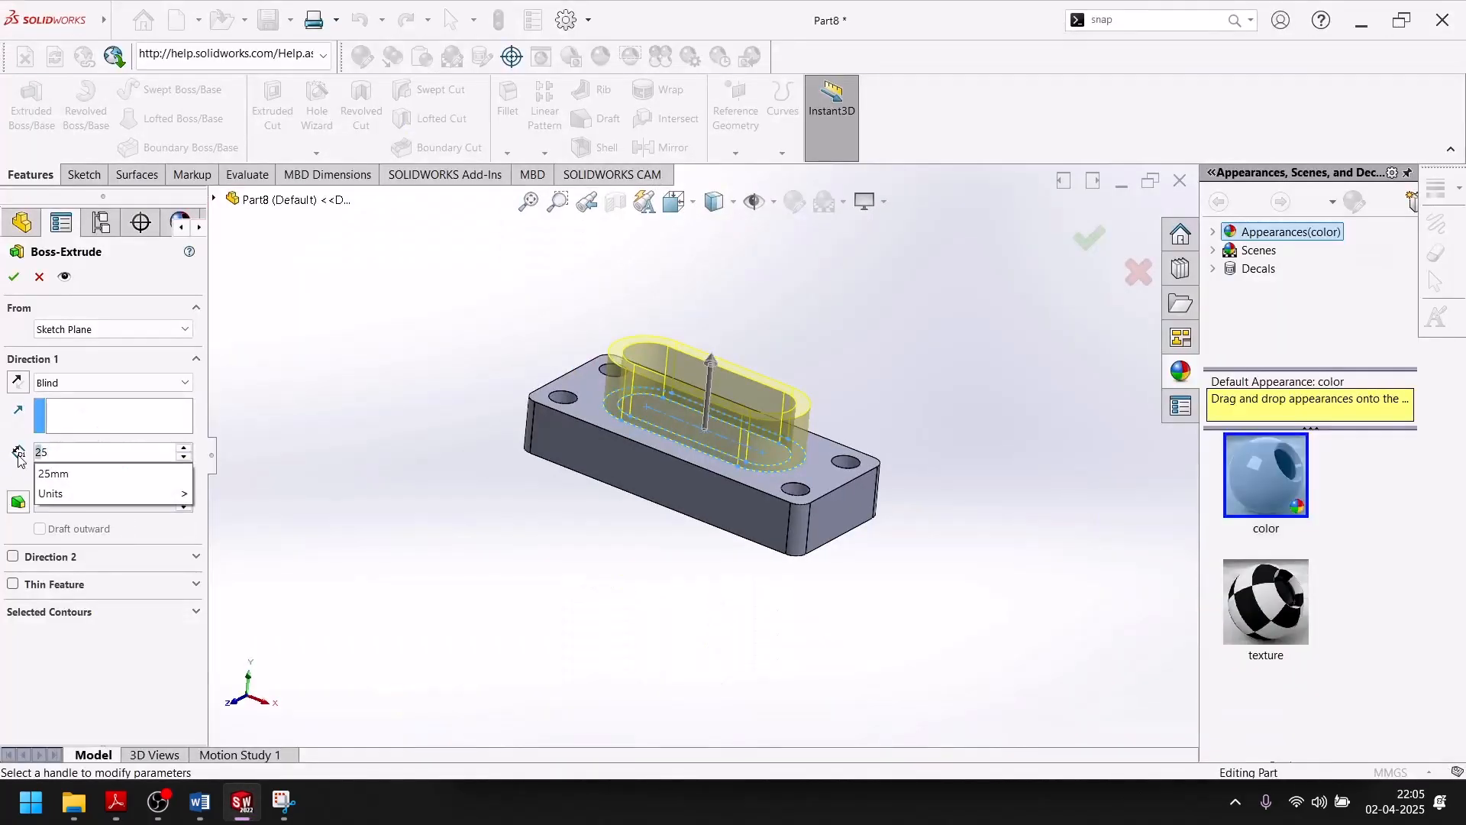
{"action": "key", "text": "Return"}
{"action": "left_click", "coordinate": [14, 276]}
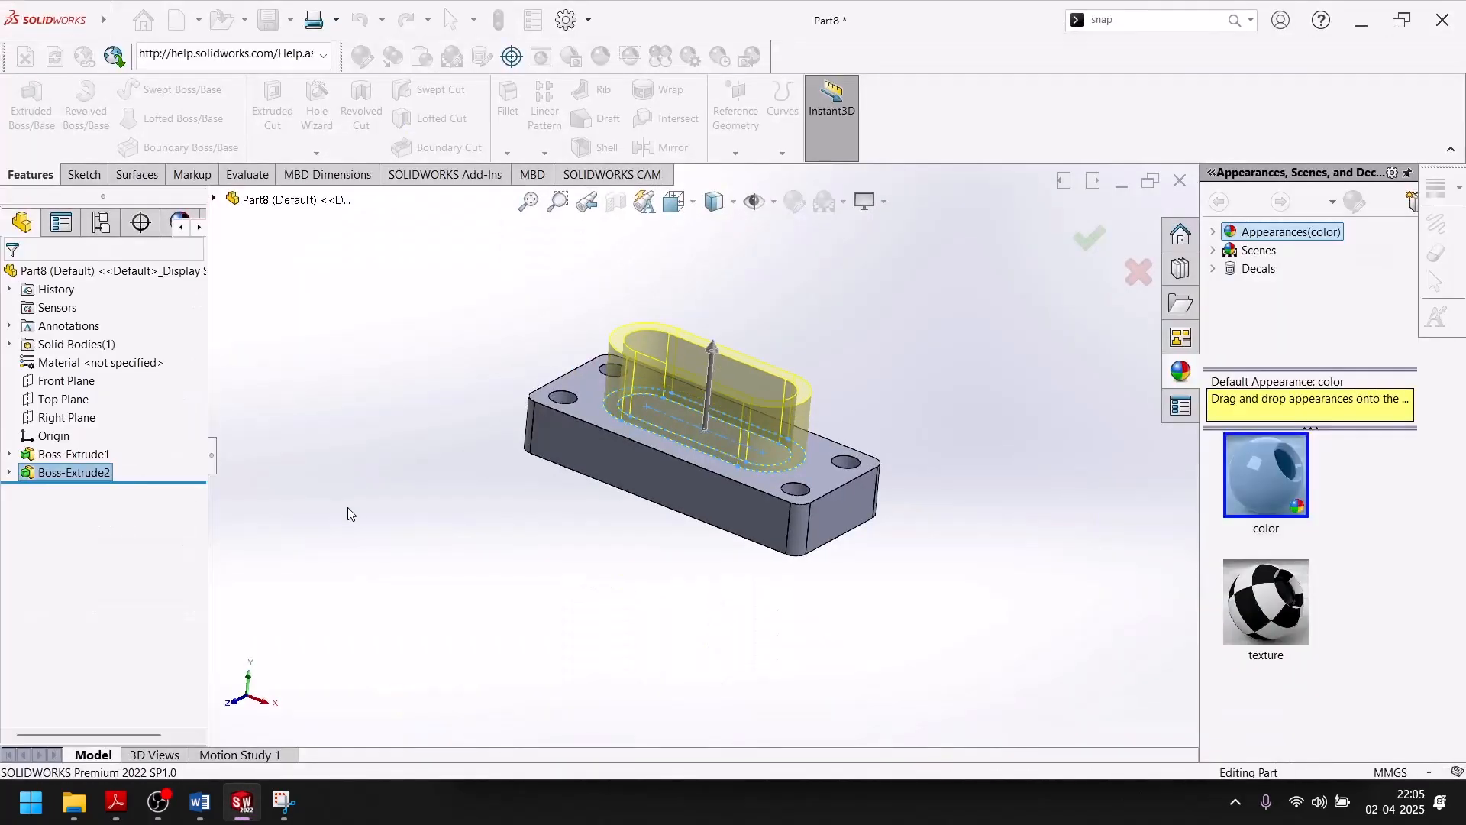
Step: Fillet the outer edge where the slot-shaped boss meets the plate with a 5 mm radius, following the PDF drawing
{"action": "left_click", "coordinate": [242, 802]}
{"action": "scroll", "coordinate": [733, 507], "scroll_direction": "up", "scroll_amount": 5}
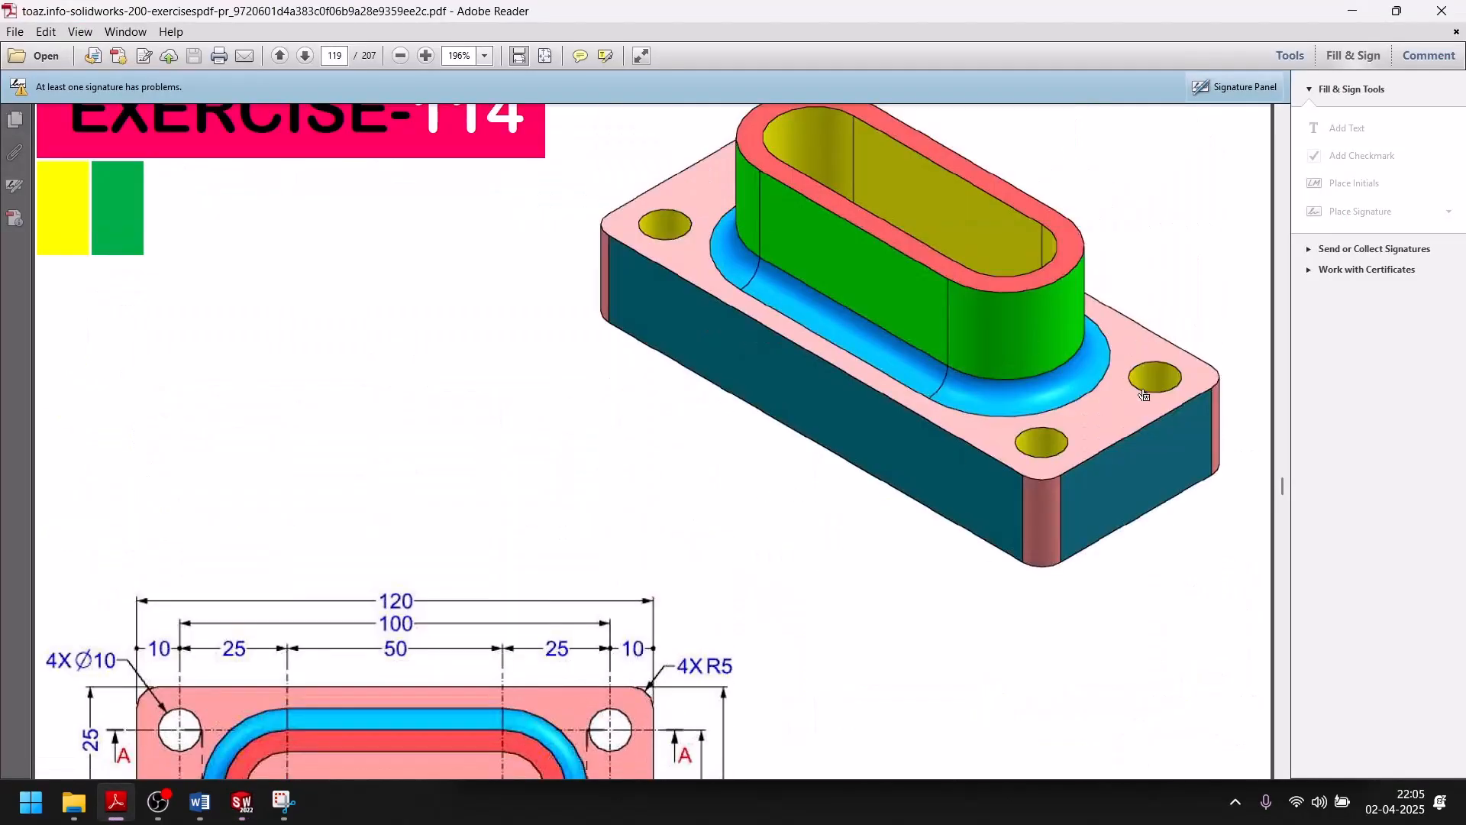
{"action": "scroll", "coordinate": [899, 469], "scroll_direction": "down", "scroll_amount": 4}
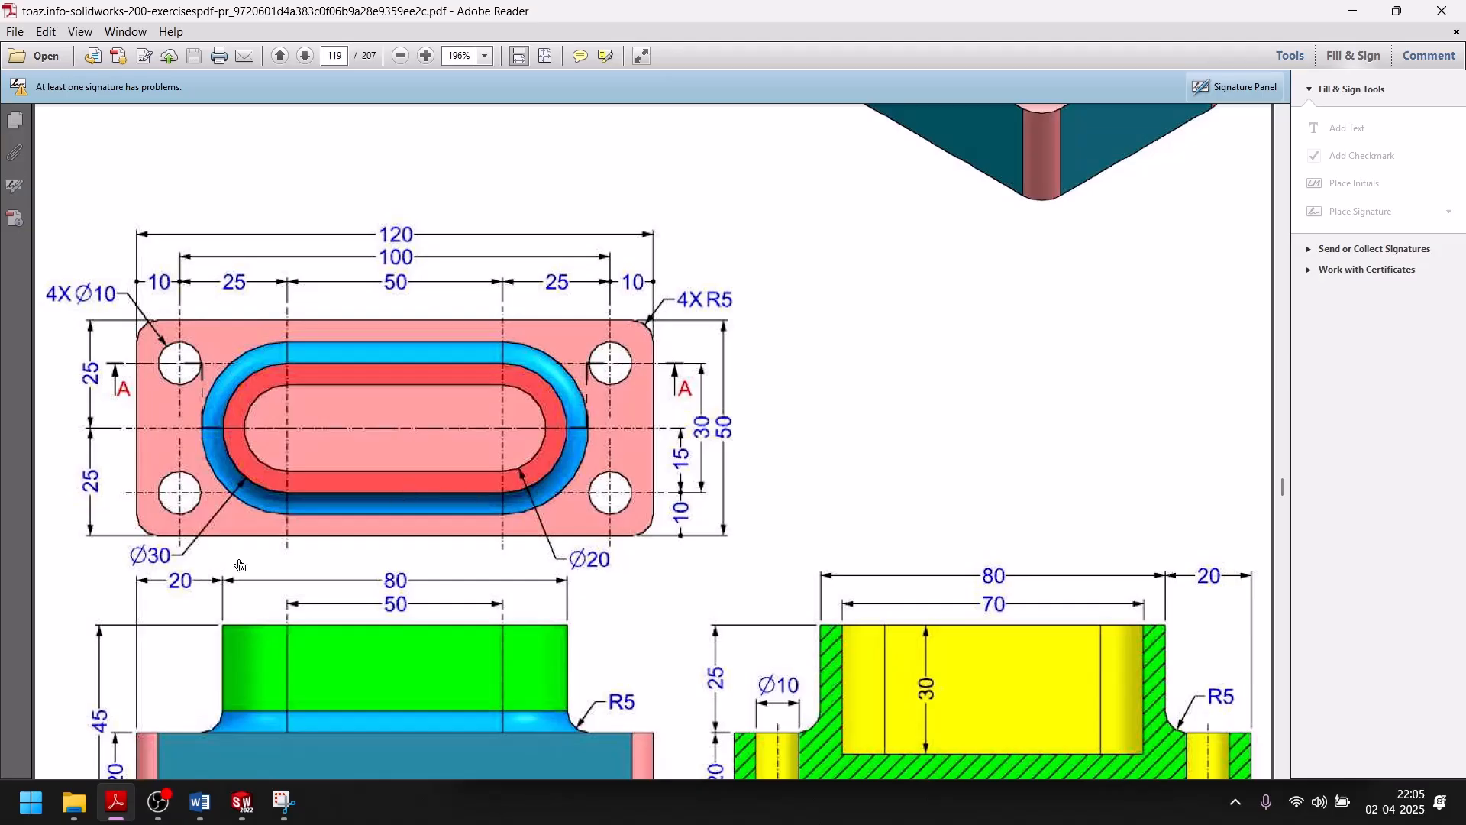
{"action": "scroll", "coordinate": [270, 623], "scroll_direction": "down", "scroll_amount": 1}
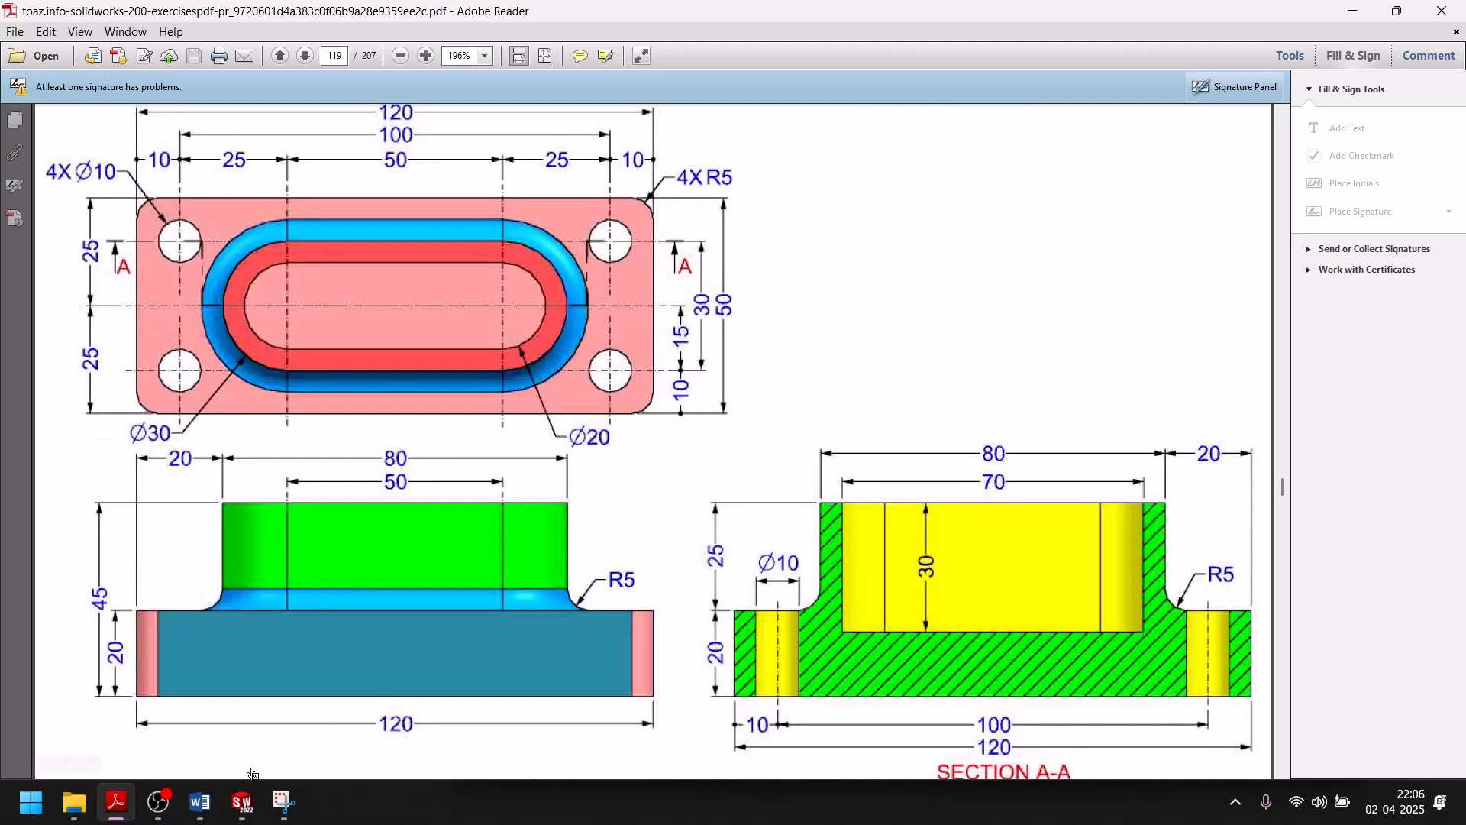
{"action": "left_click", "coordinate": [241, 802]}
{"action": "left_click", "coordinate": [507, 99]}
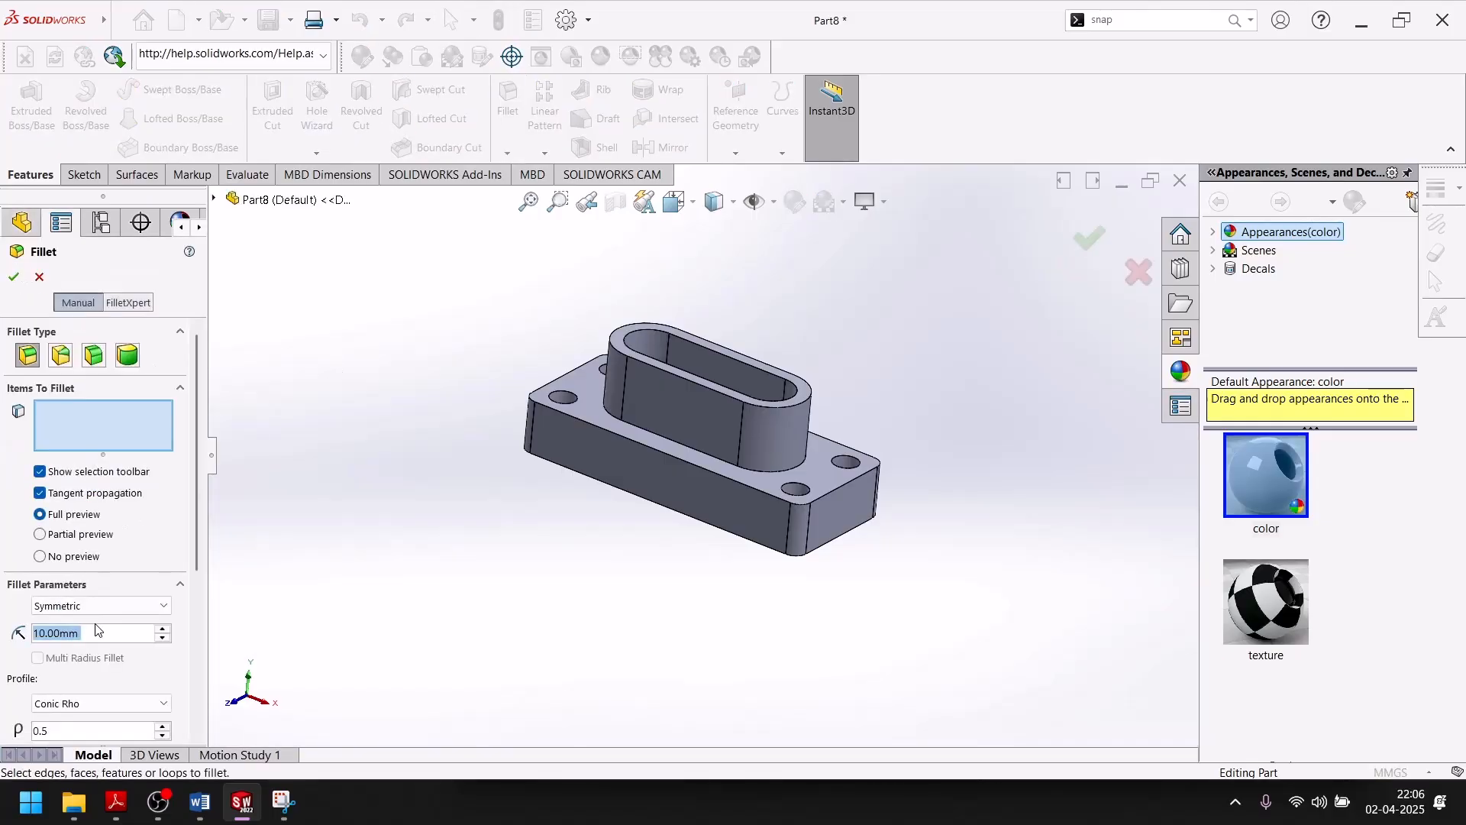
{"action": "type", "text": "5"}
{"action": "key", "text": "Return"}
{"action": "scroll", "coordinate": [800, 460], "scroll_direction": "down", "scroll_amount": 3}
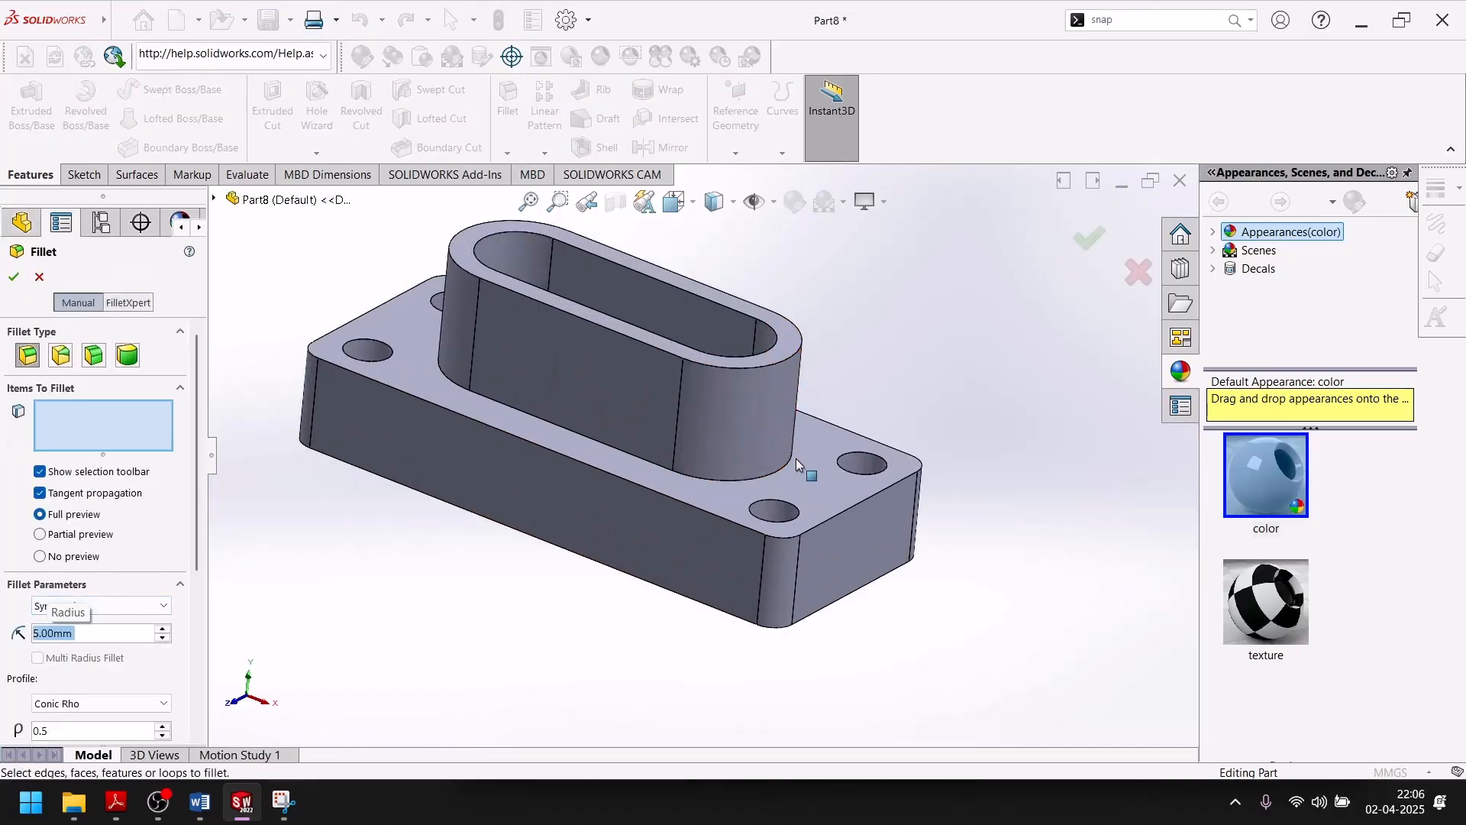
{"action": "left_click", "coordinate": [776, 475]}
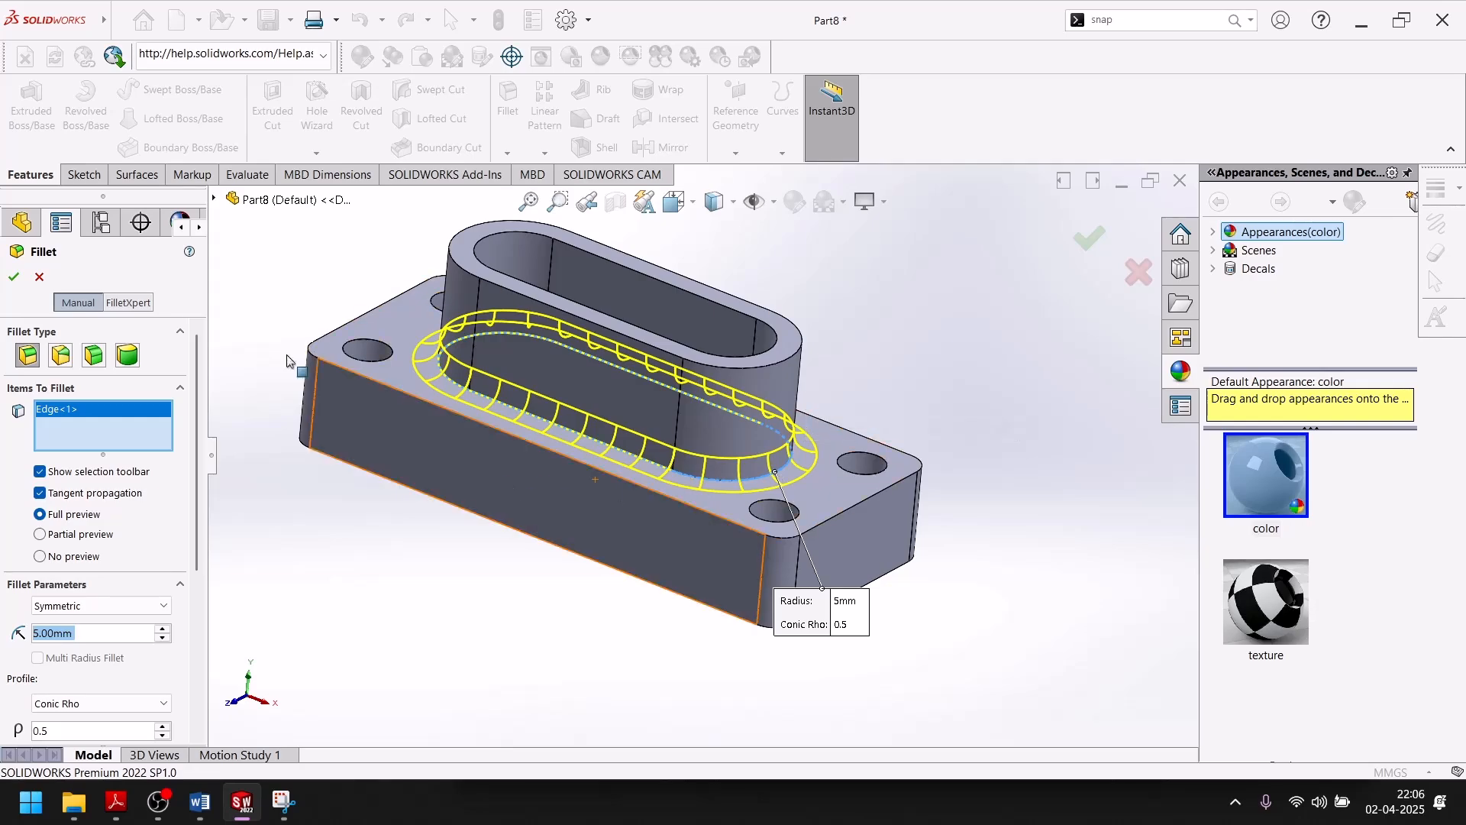
{"action": "left_click", "coordinate": [13, 276]}
Step: Show the part in isometric view and check the face colors in the PDF drawing's 3D picture
{"action": "scroll", "coordinate": [461, 639], "scroll_direction": "up", "scroll_amount": 3}
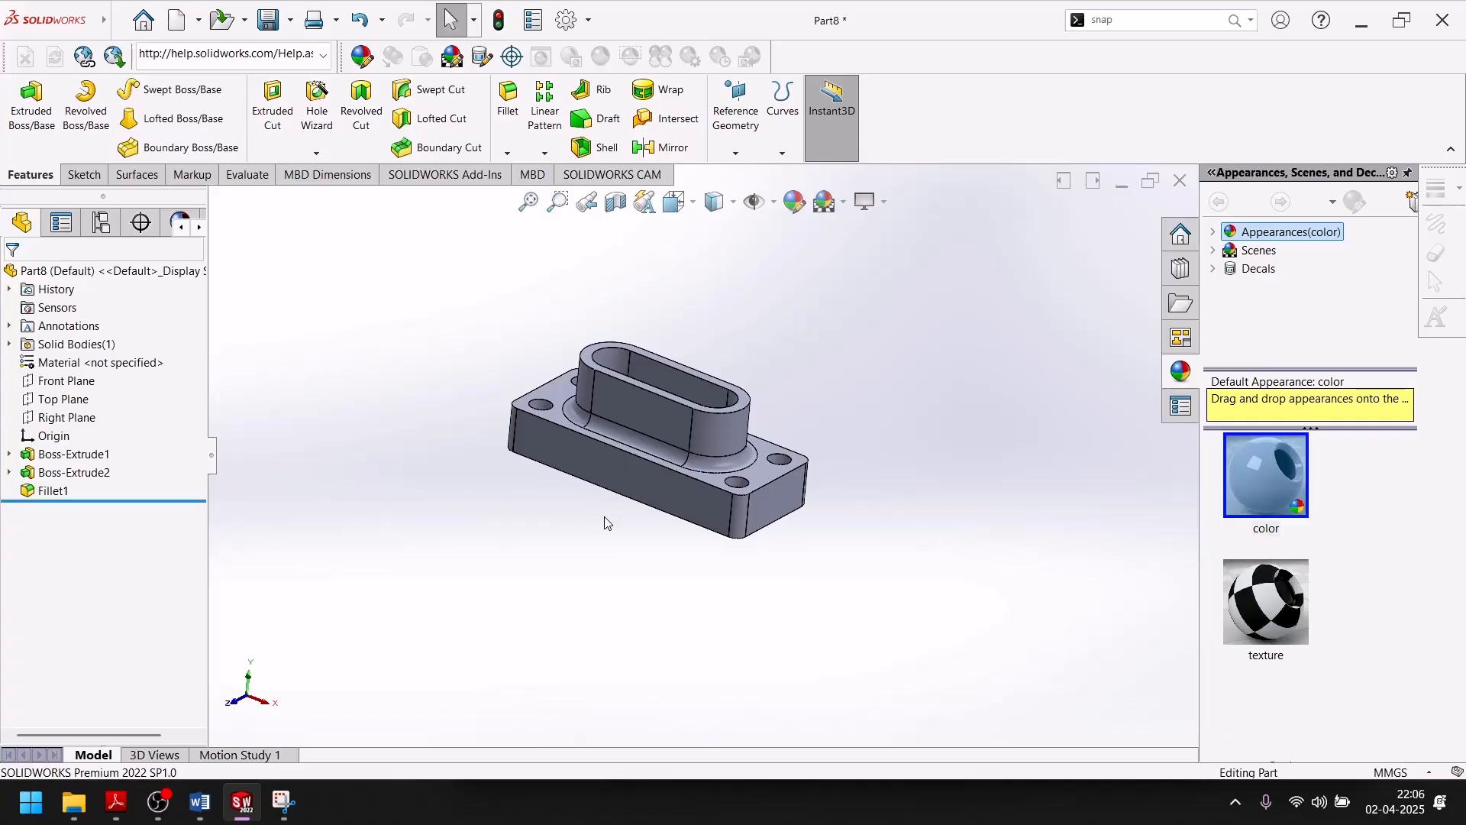
{"action": "key", "text": "space"}
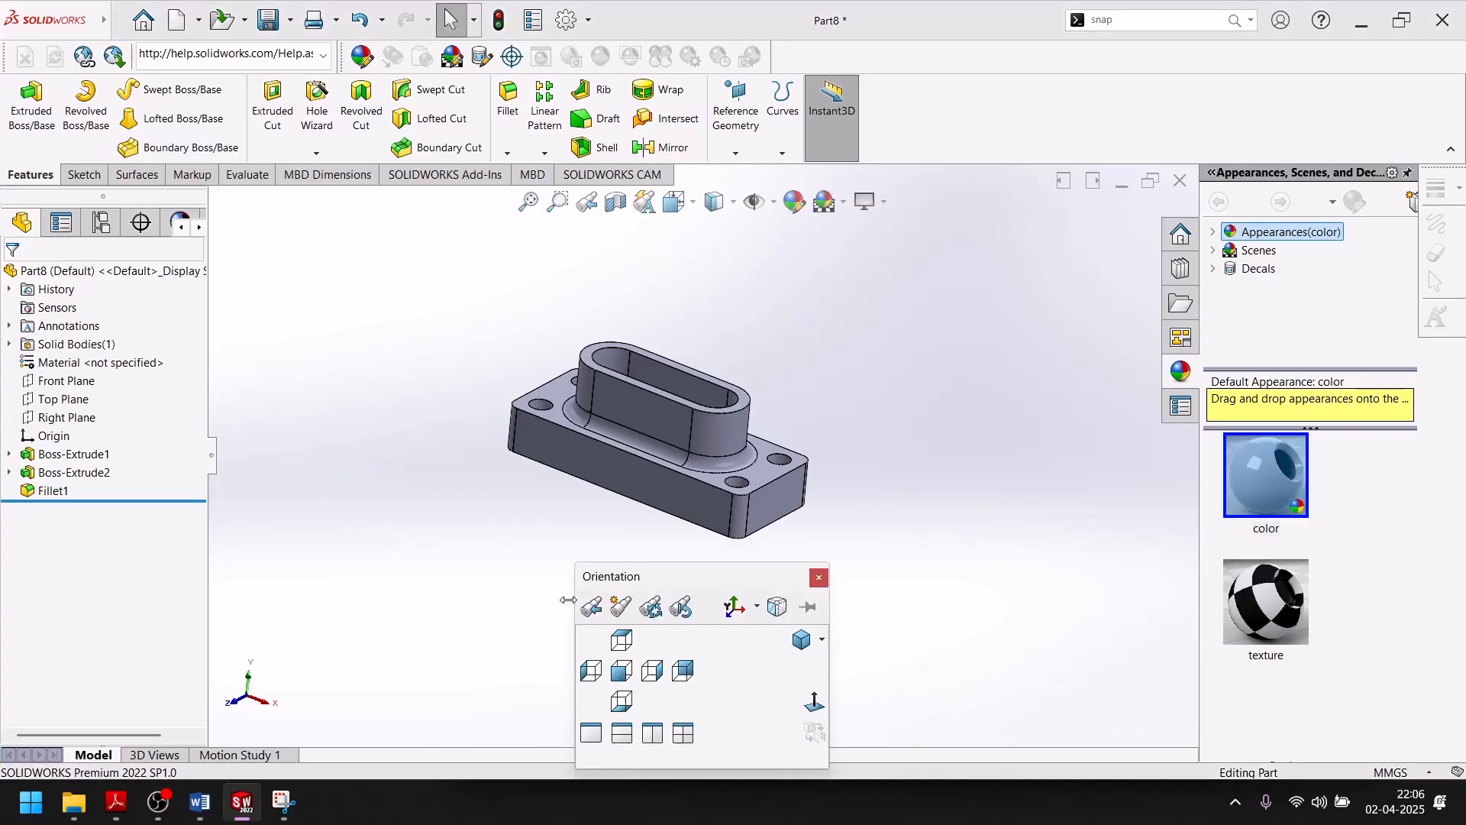
{"action": "left_click", "coordinate": [802, 639]}
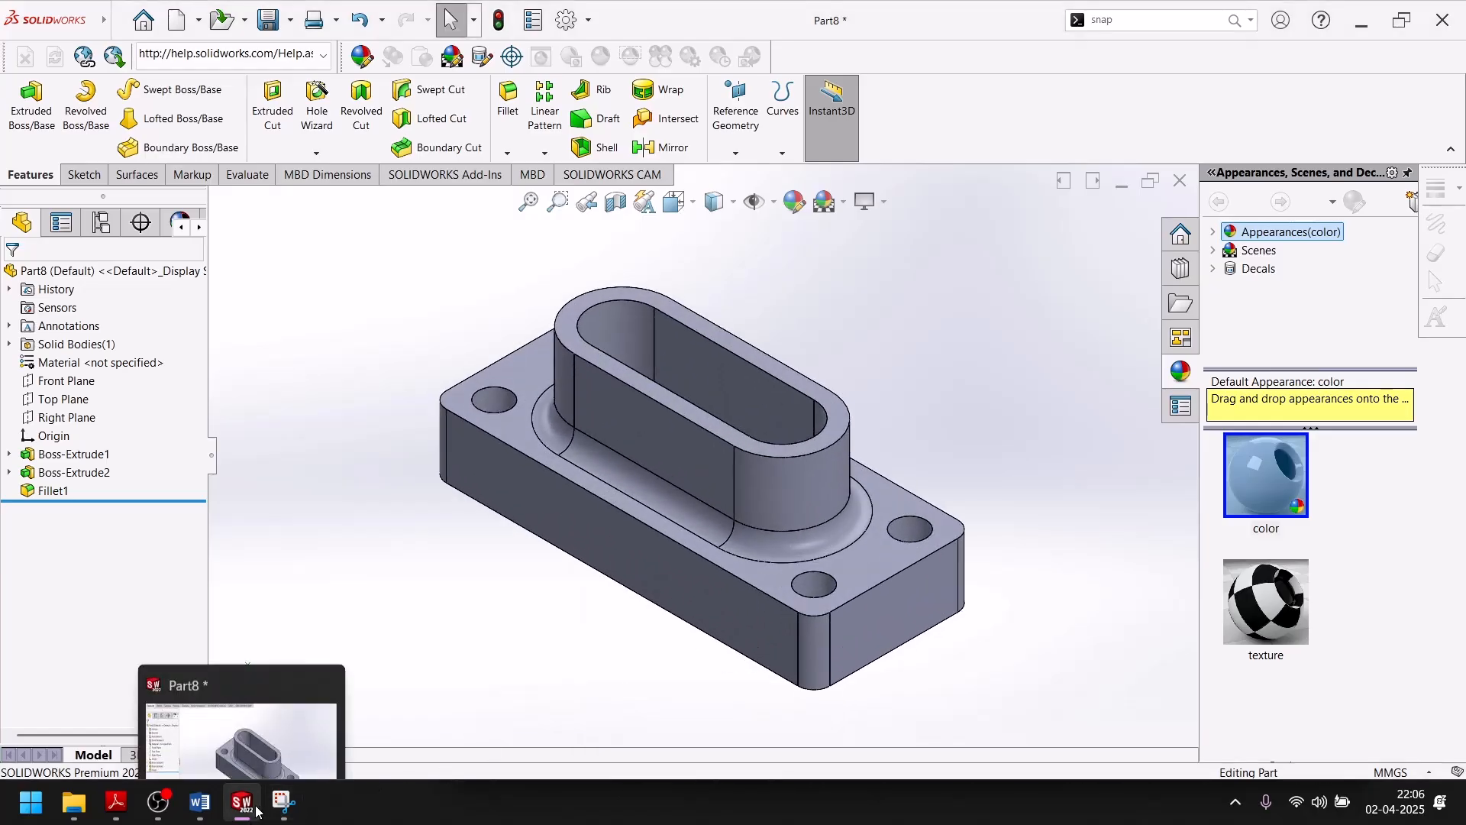
{"action": "left_click", "coordinate": [116, 802]}
{"action": "scroll", "coordinate": [725, 456], "scroll_direction": "up", "scroll_amount": 8}
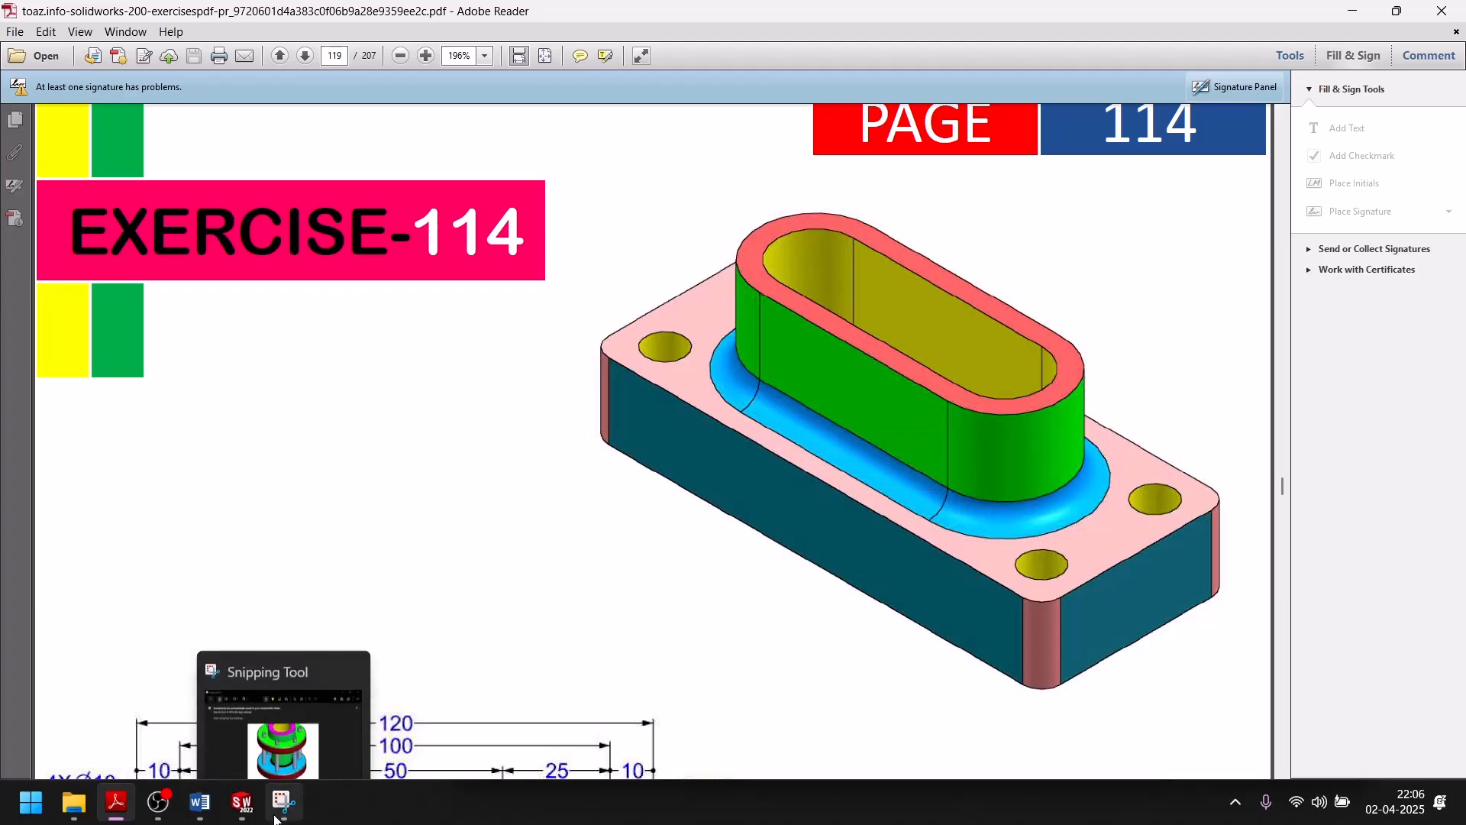
{"action": "left_click", "coordinate": [242, 802]}
Step: Color three corner-hole faces and three inner wall faces of the slot-shaped boss yellow
{"action": "scroll", "coordinate": [501, 411], "scroll_direction": "down", "scroll_amount": 3}
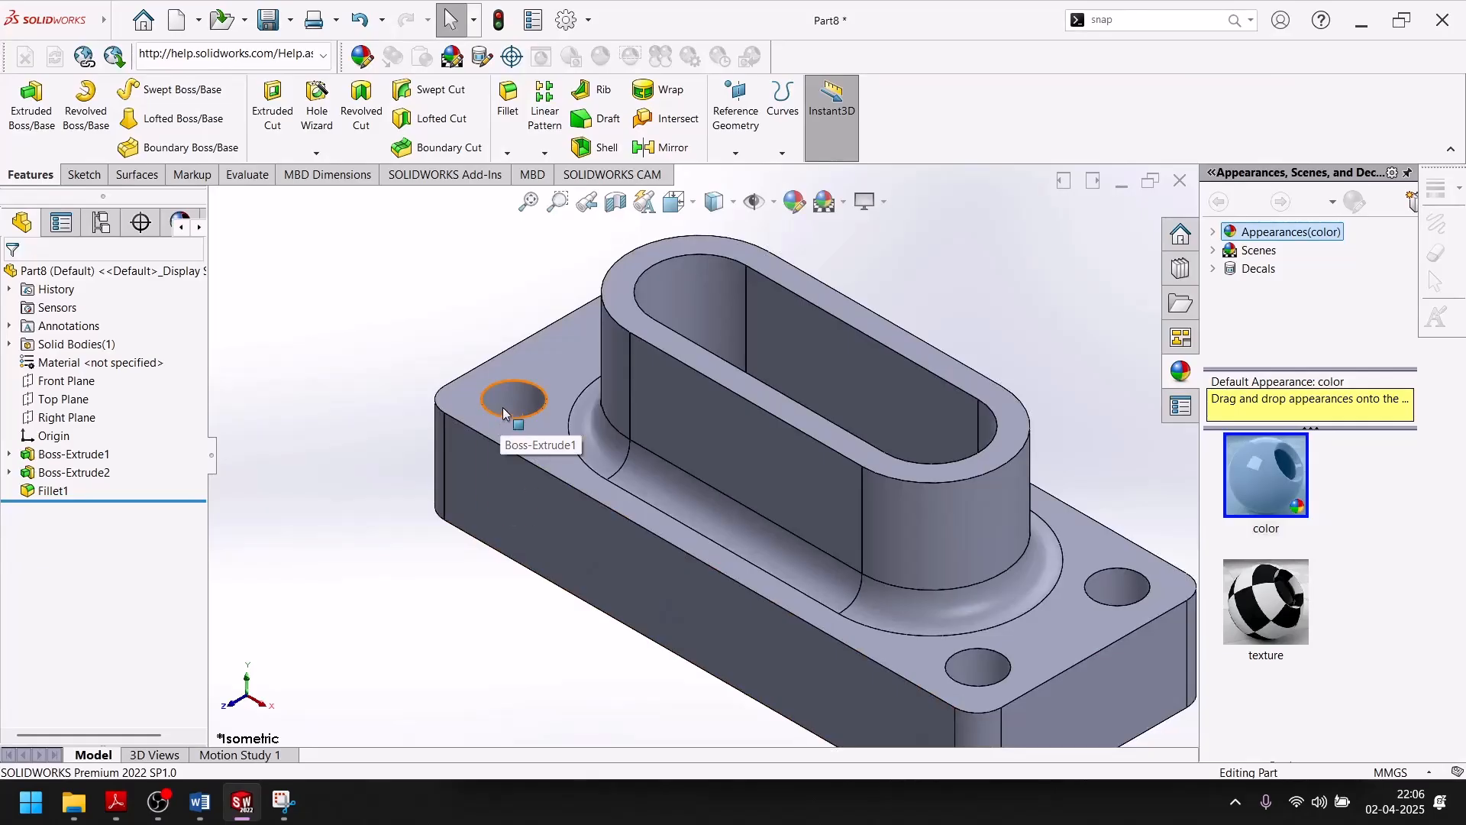
{"action": "left_click", "coordinate": [502, 409]}
{"action": "left_click", "coordinate": [992, 669], "text": "ctrl"}
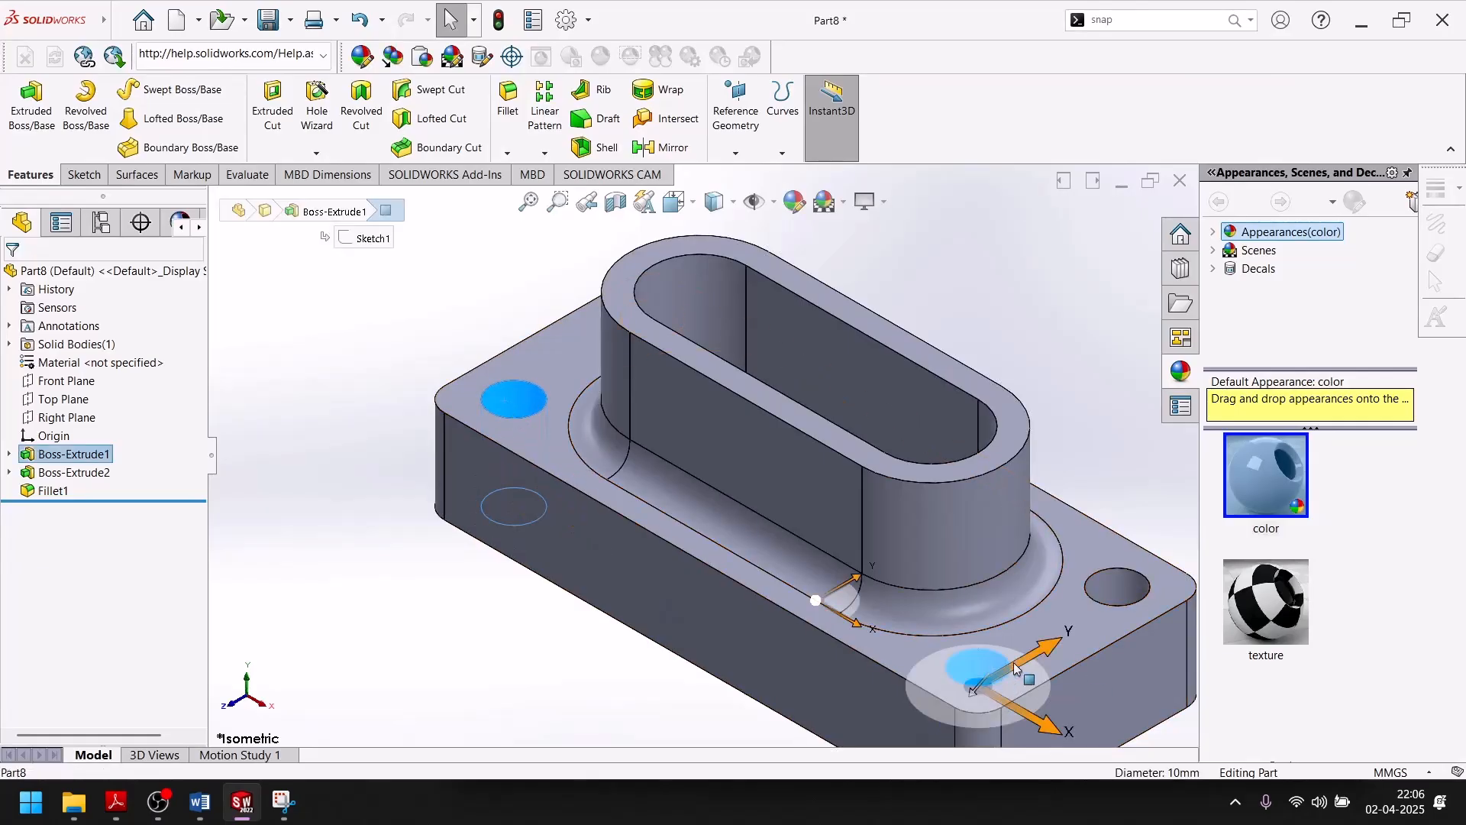
{"action": "left_click", "coordinate": [1109, 591], "text": "ctrl"}
{"action": "left_click", "coordinate": [695, 310], "text": "ctrl"}
{"action": "left_click", "coordinate": [822, 322], "text": "ctrl"}
{"action": "left_click", "coordinate": [943, 440], "text": "ctrl"}
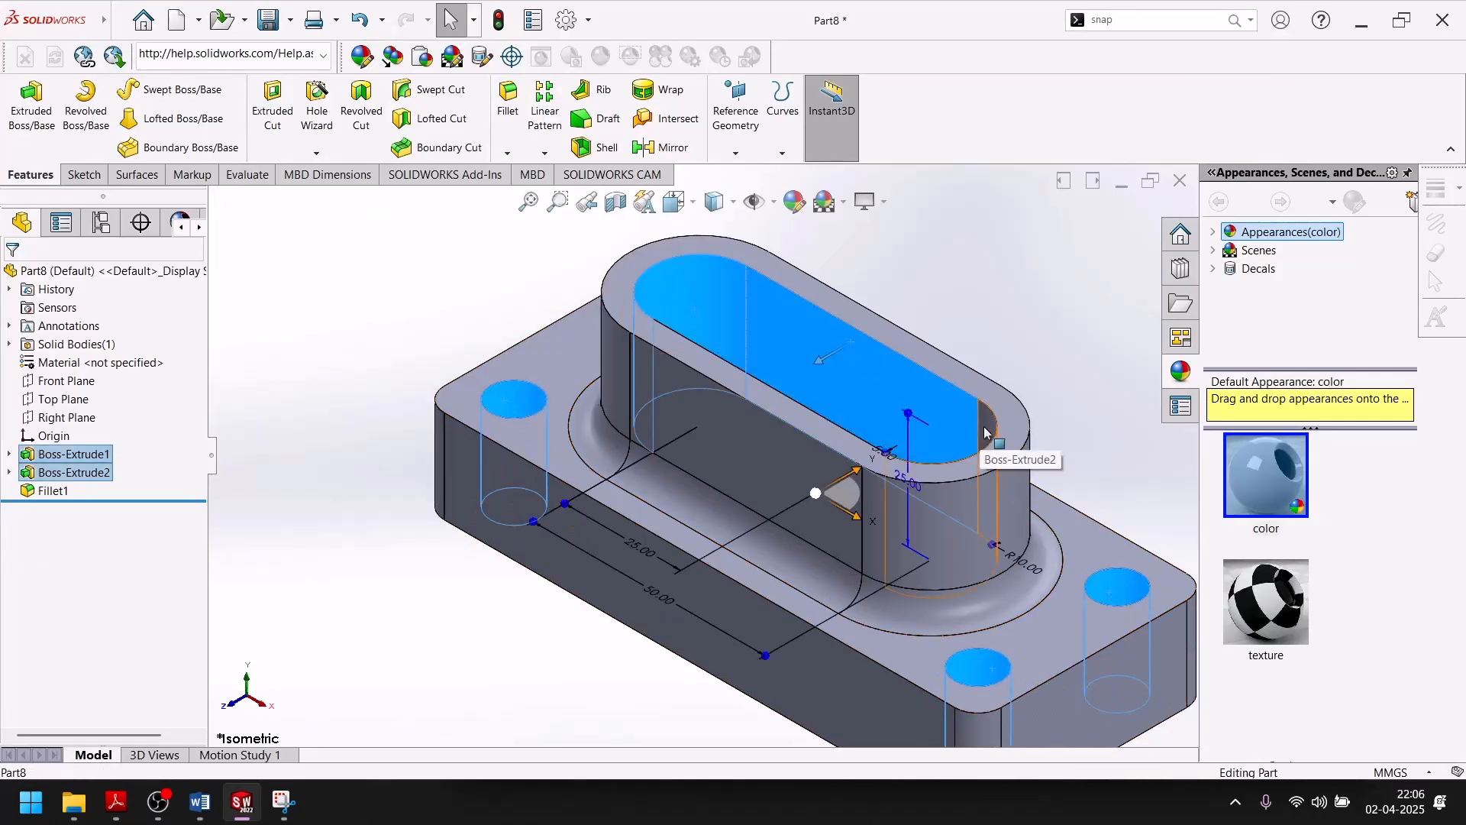
{"action": "left_click", "coordinate": [794, 201]}
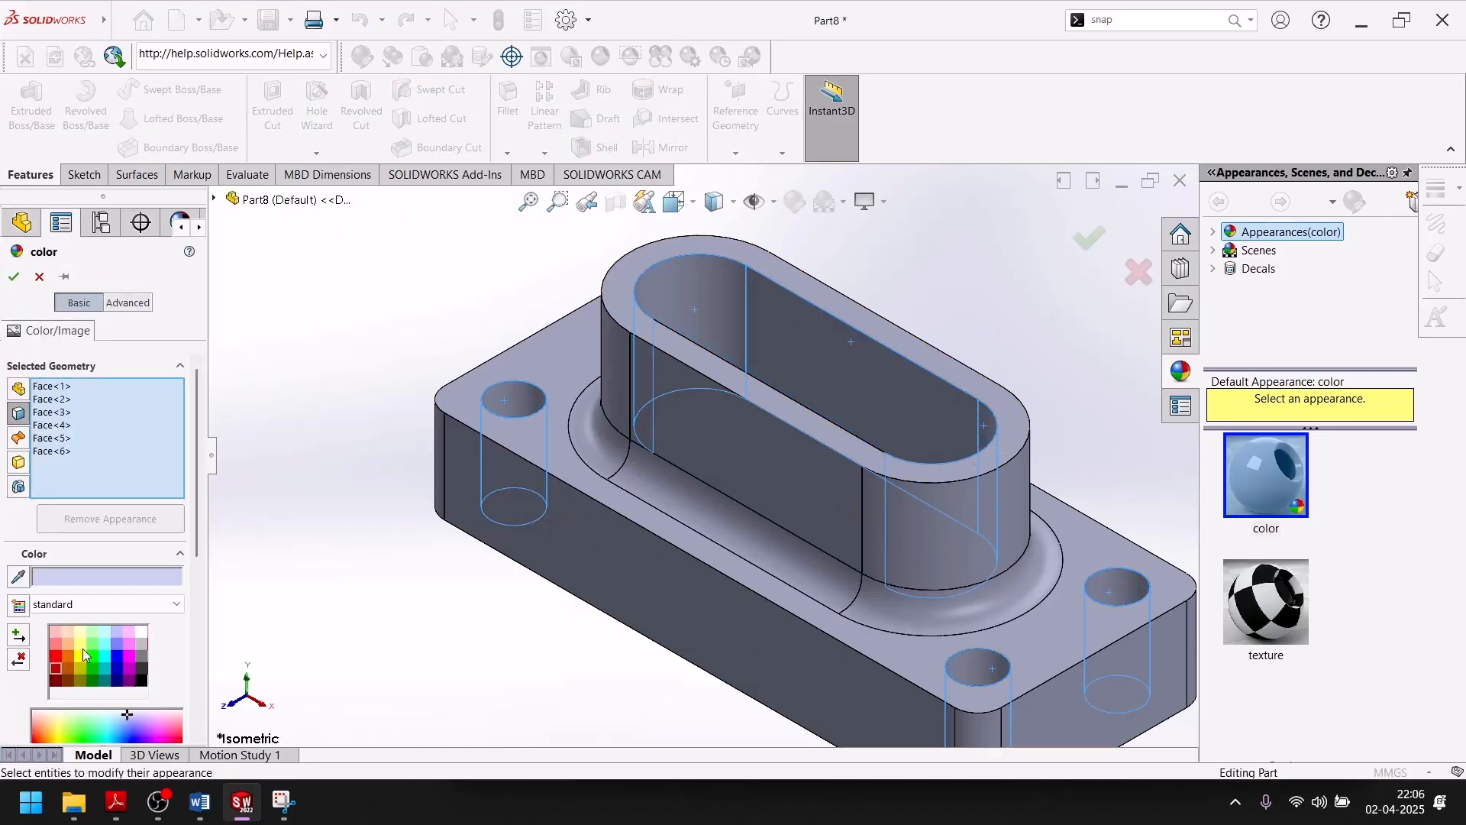
{"action": "left_click", "coordinate": [80, 655]}
Step: Add the remaining corner hole behind the boss to the yellow face selection and apply the appearance
{"action": "scroll", "coordinate": [670, 346], "scroll_direction": "down", "scroll_amount": 3}
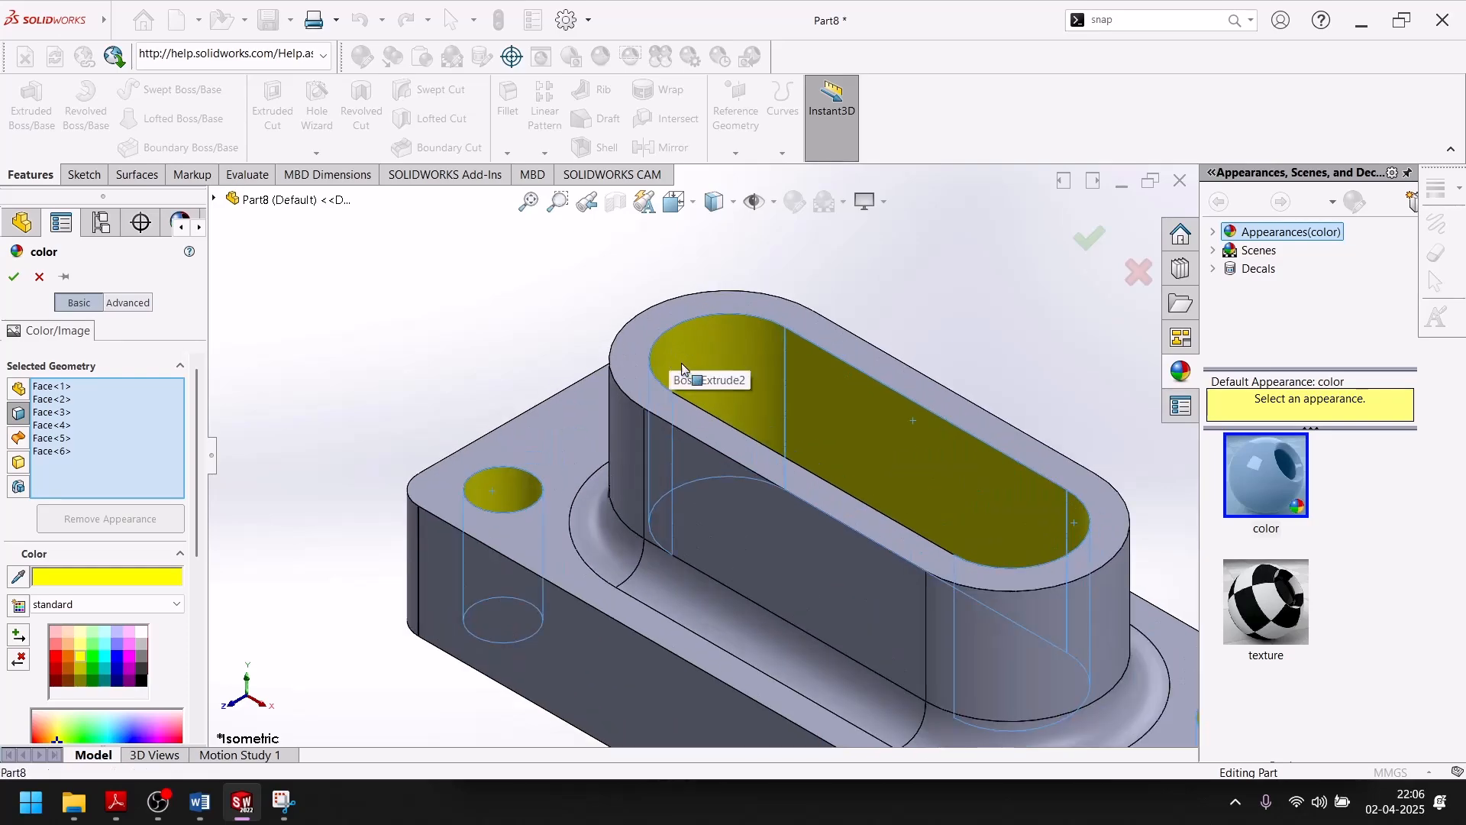
{"action": "middle_click_drag", "start_coordinate": [677, 365], "coordinate": [657, 429]}
{"action": "left_click", "coordinate": [612, 255]}
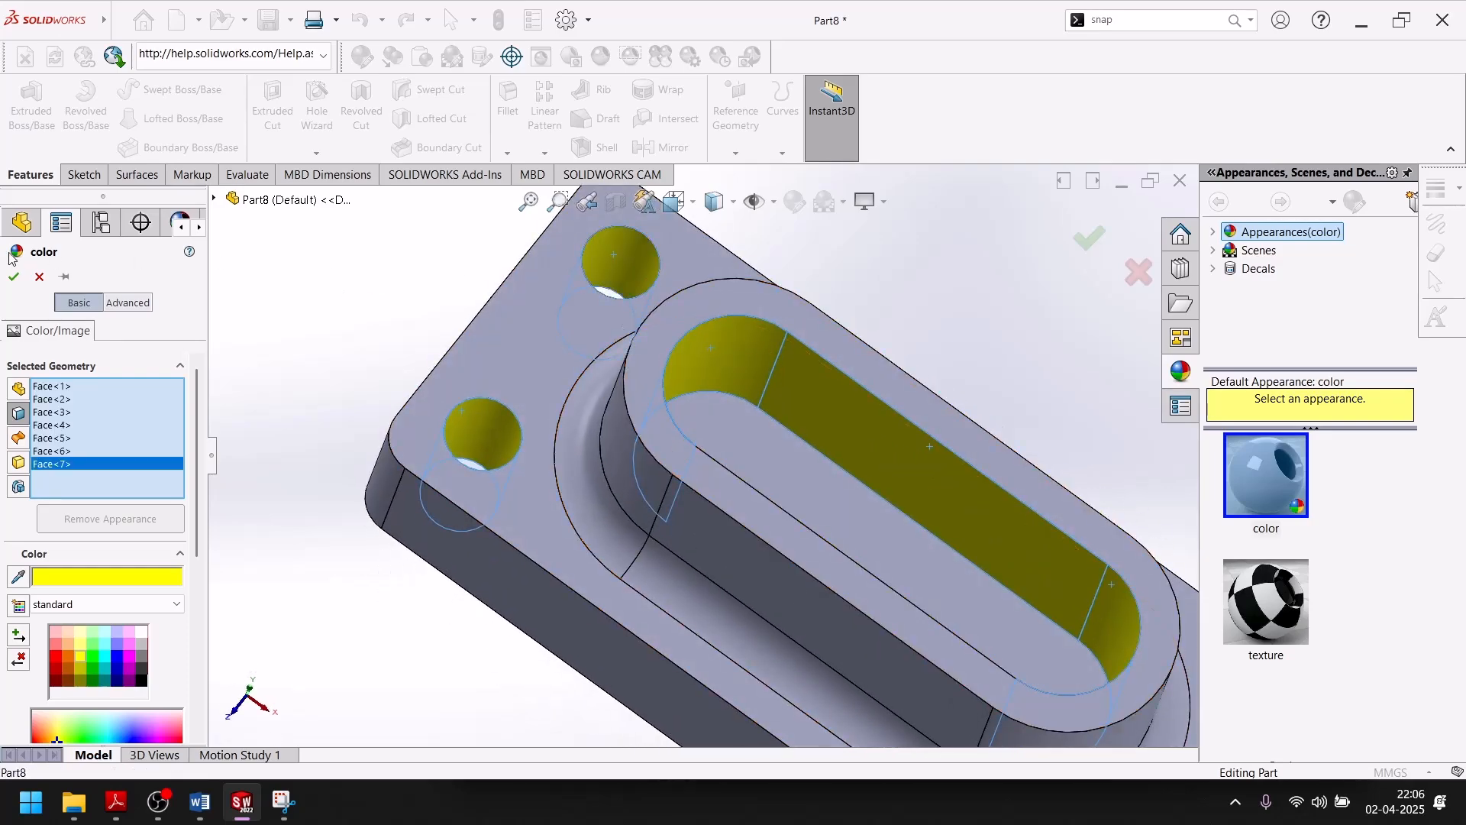
{"action": "left_click", "coordinate": [13, 276]}
{"action": "scroll", "coordinate": [483, 687], "scroll_direction": "up", "scroll_amount": 4}
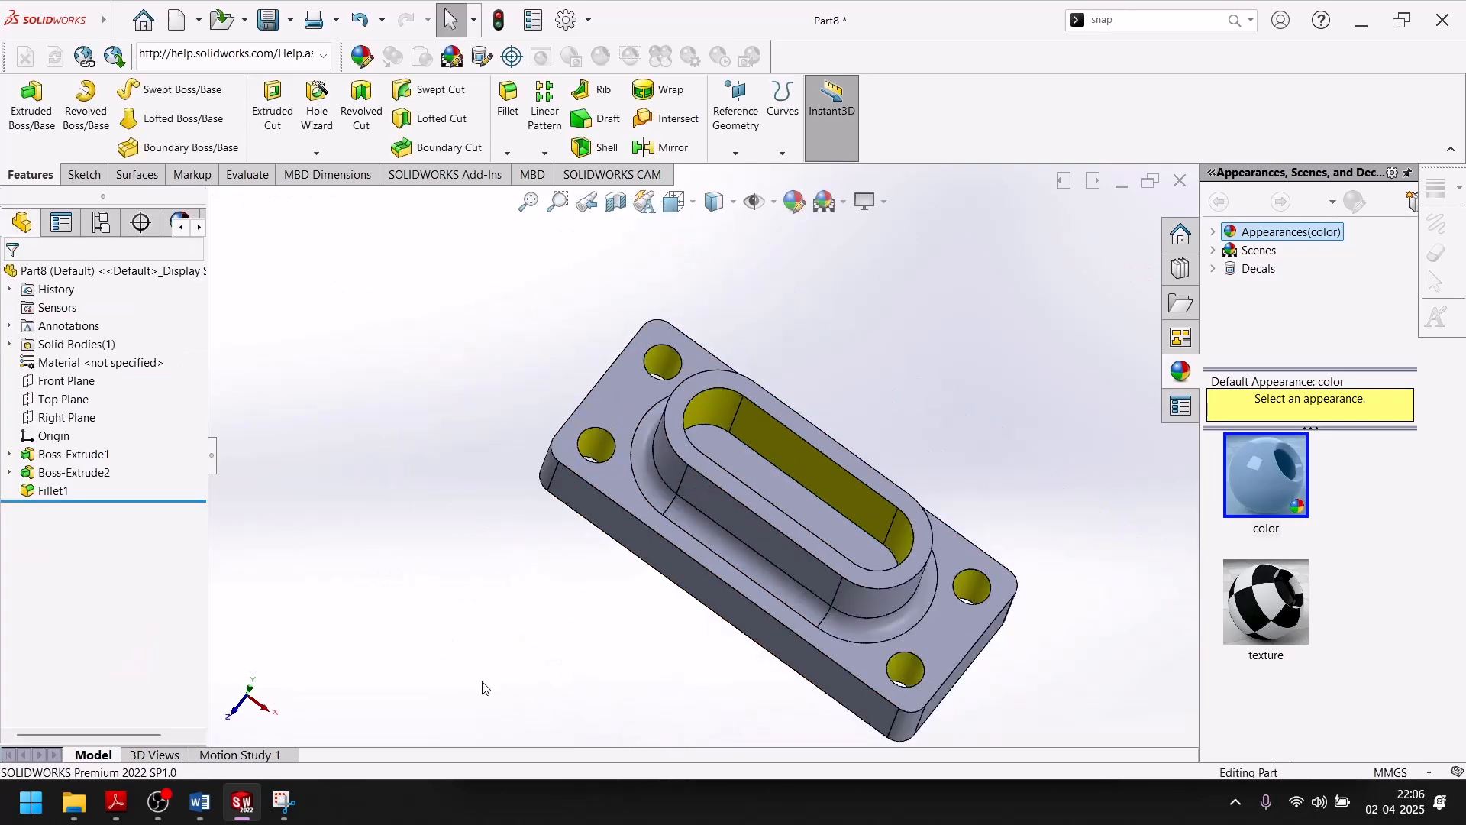
Step: Color the three outer side faces at the front and ends of the slot-shaped boss green
{"action": "scroll", "coordinate": [768, 539], "scroll_direction": "down", "scroll_amount": 3}
{"action": "left_click", "coordinate": [753, 516]}
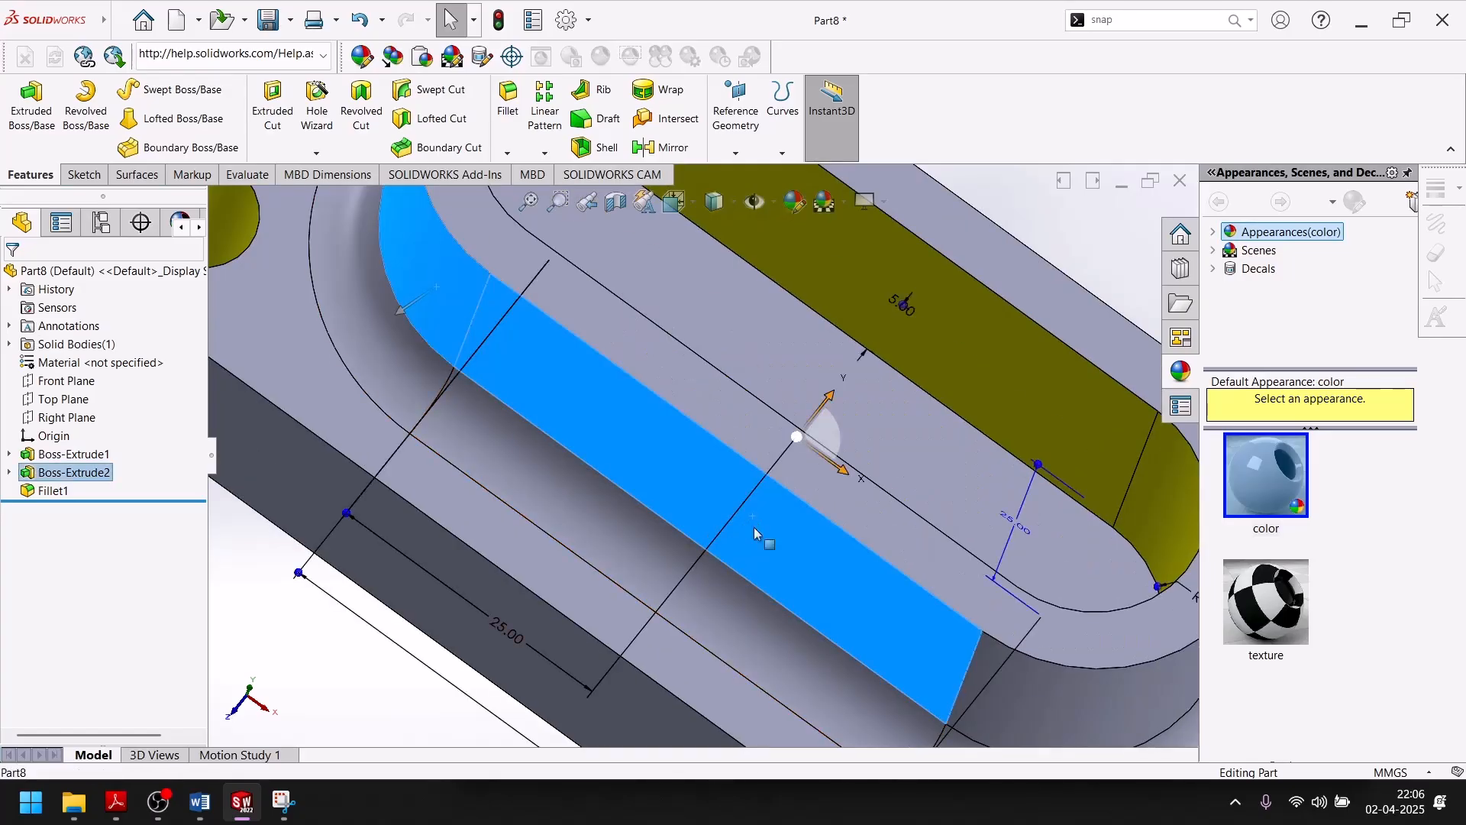
{"action": "left_click", "coordinate": [1100, 700]}
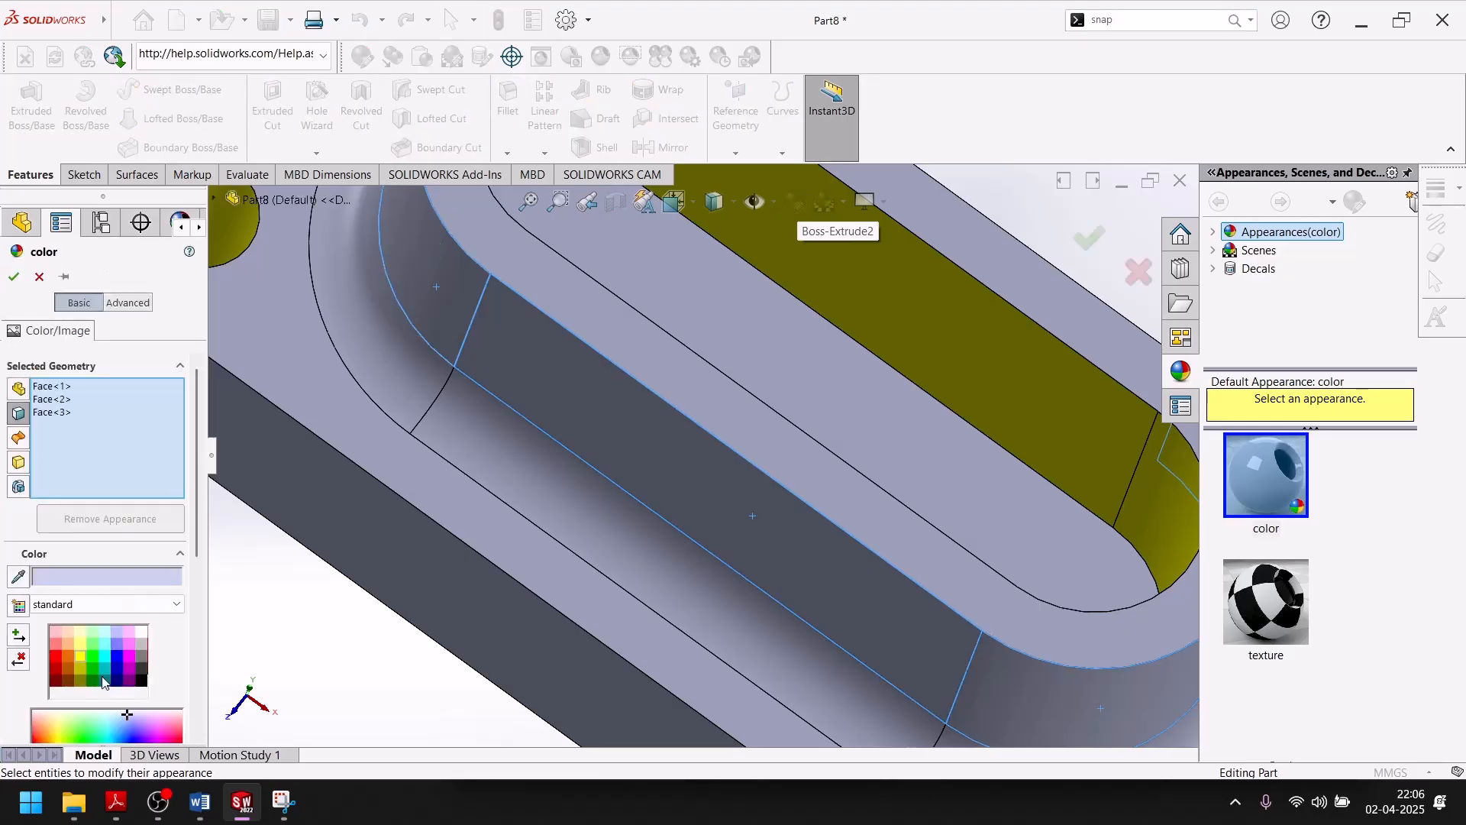
{"action": "left_click", "coordinate": [88, 656]}
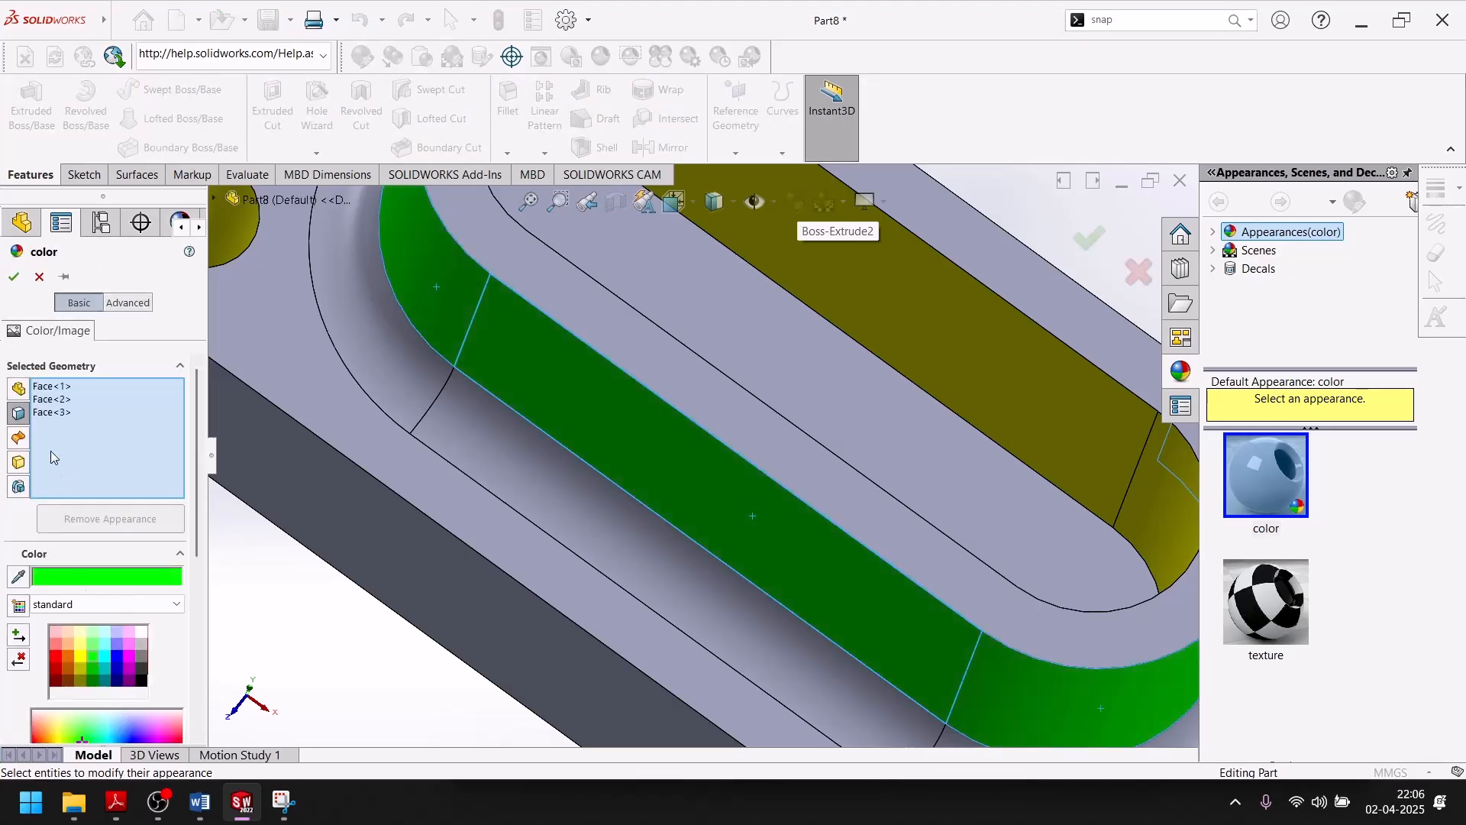
{"action": "left_click", "coordinate": [14, 273]}
Step: Color three fillet faces around the base of the slot-shaped boss light blue with RGB 63, 187, 255
{"action": "left_click", "coordinate": [414, 395]}
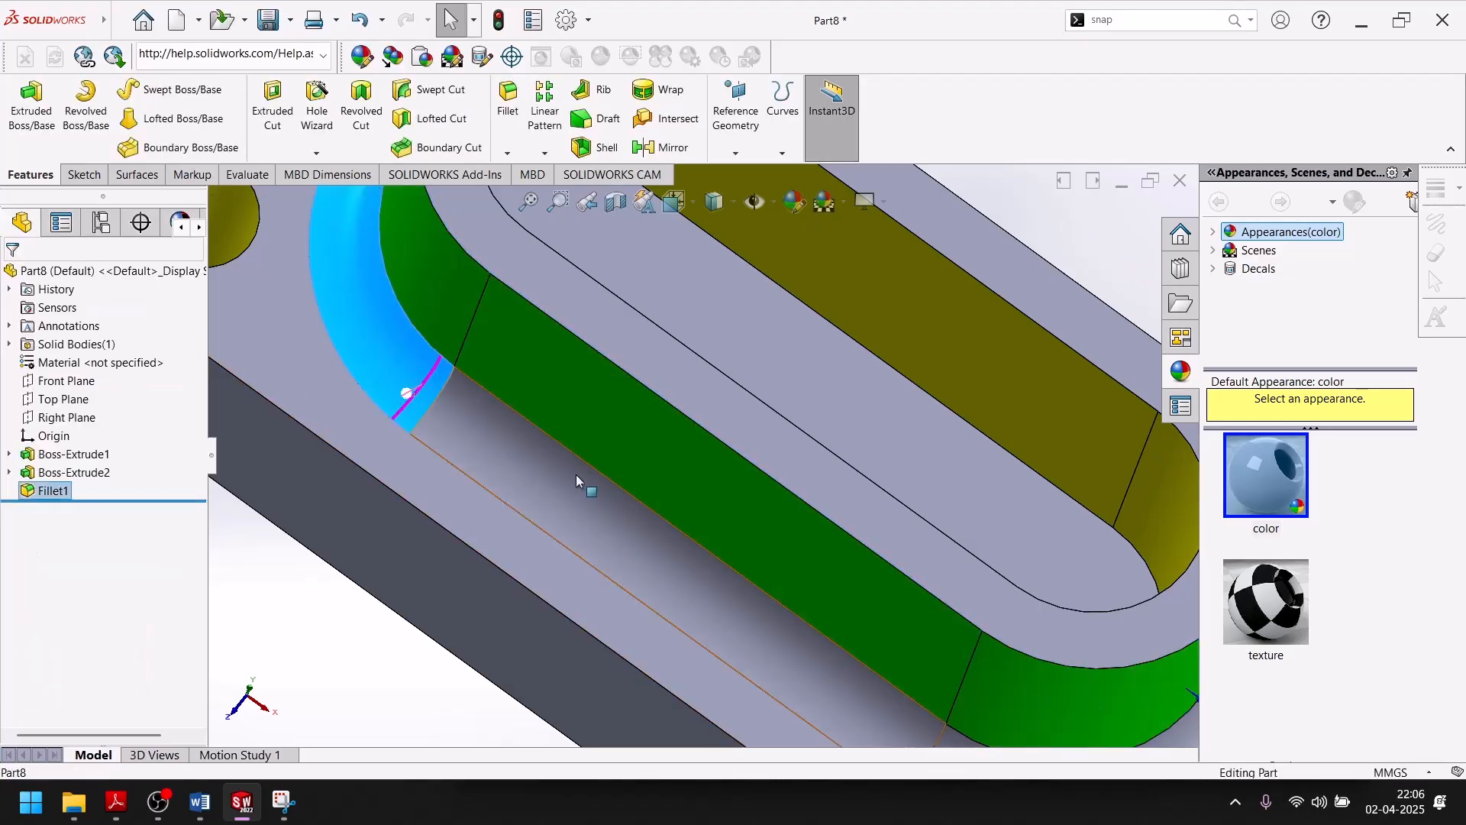
{"action": "scroll", "coordinate": [598, 542], "scroll_direction": "up", "scroll_amount": 5}
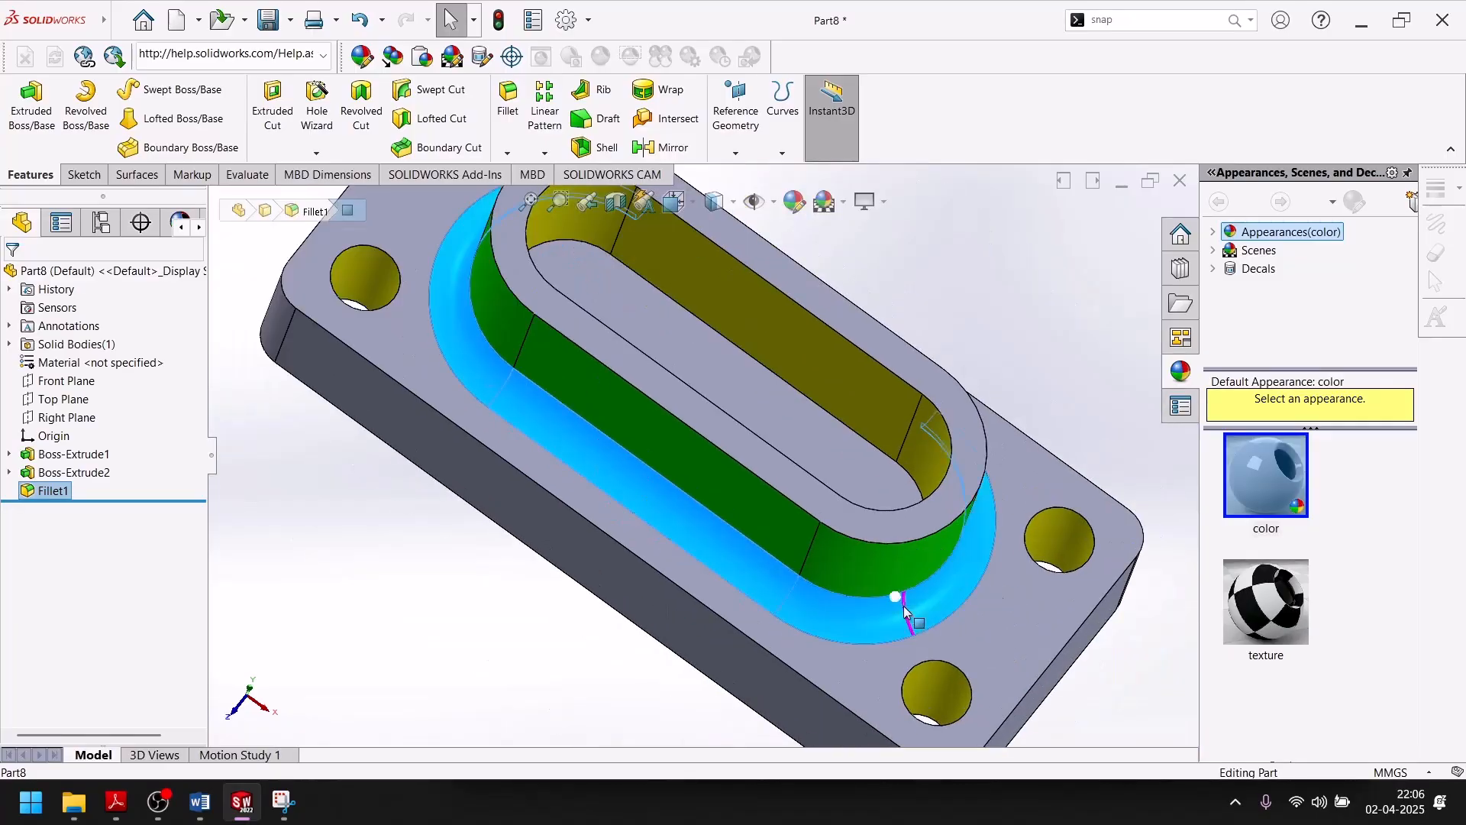
{"action": "left_click", "coordinate": [791, 201]}
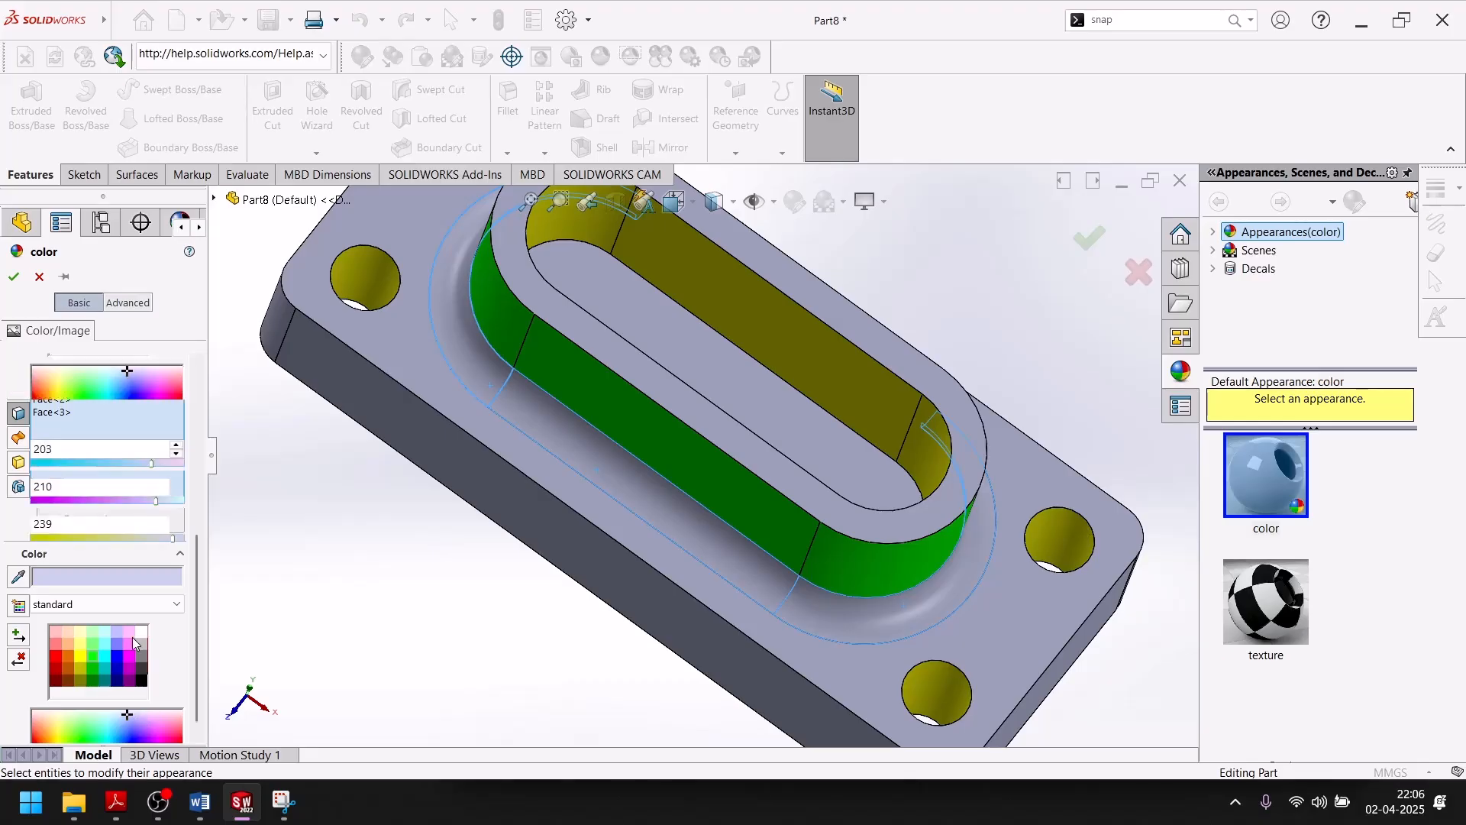
{"action": "left_click", "coordinate": [116, 378]}
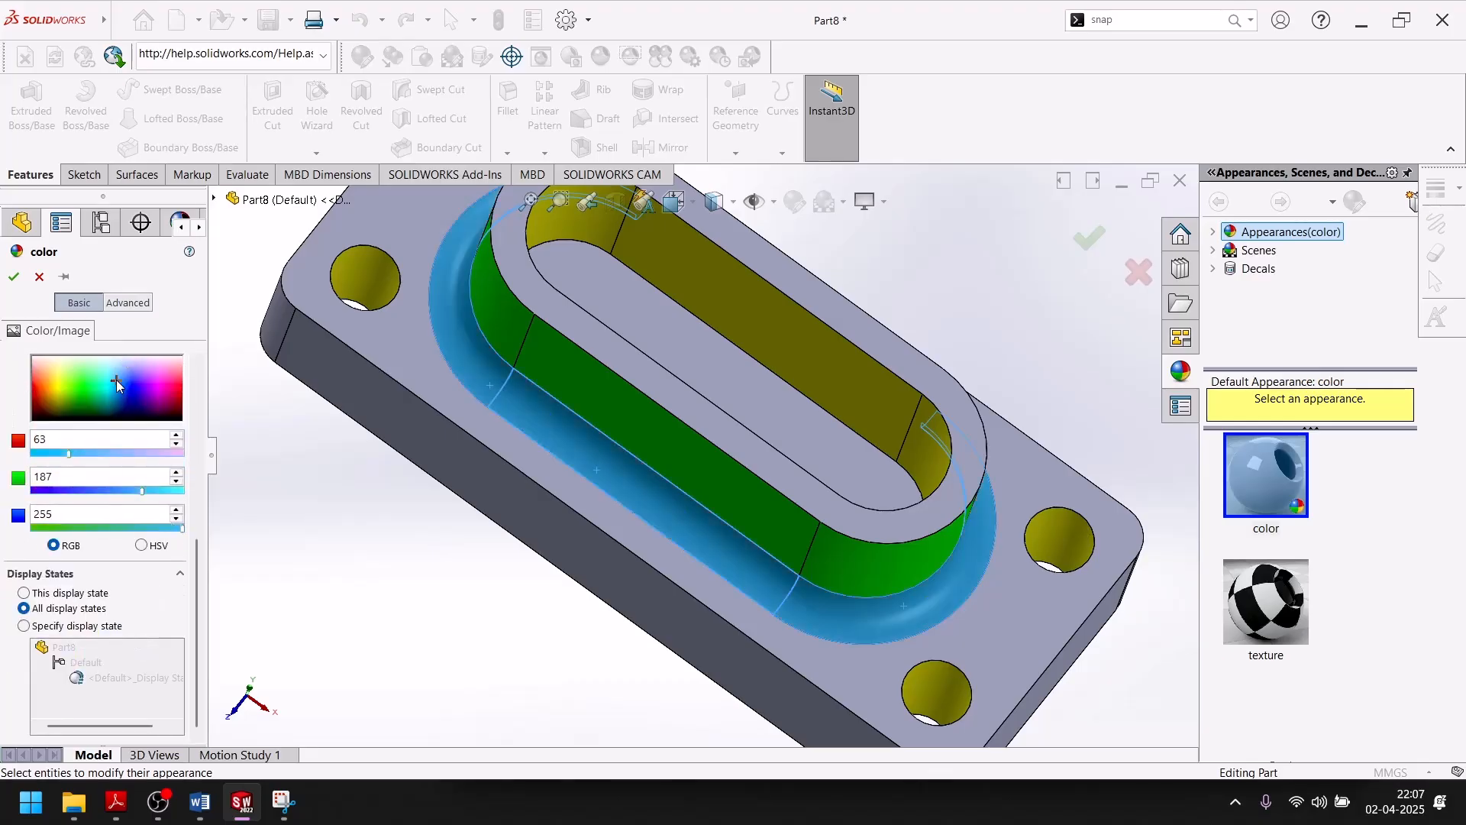
{"action": "left_click", "coordinate": [13, 278]}
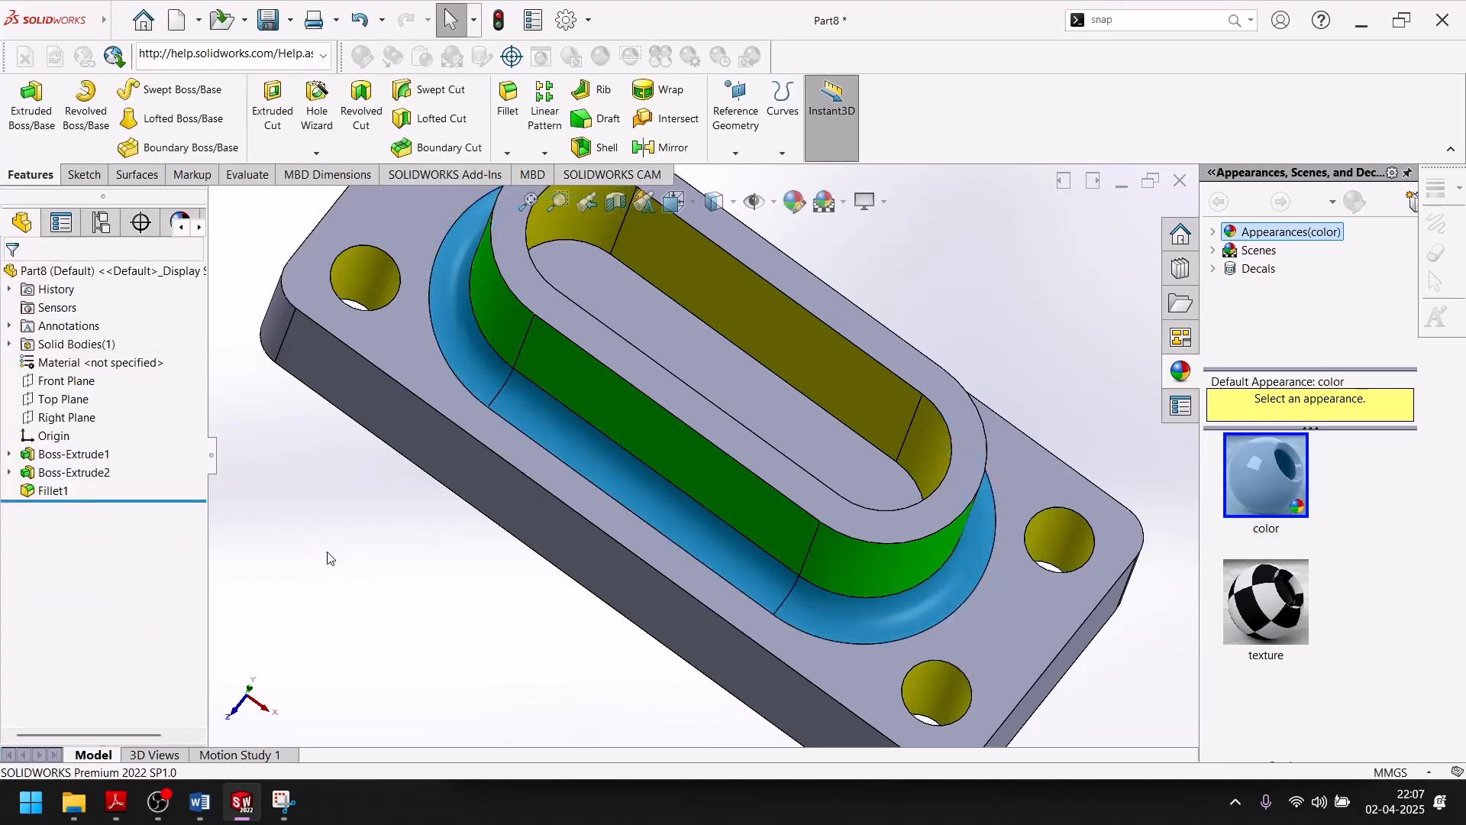
Step: Color the plate's top face salmon with RGB 255, 168, 147, trying several shades before applying it
{"action": "left_click", "coordinate": [423, 348]}
{"action": "left_click", "coordinate": [794, 201]}
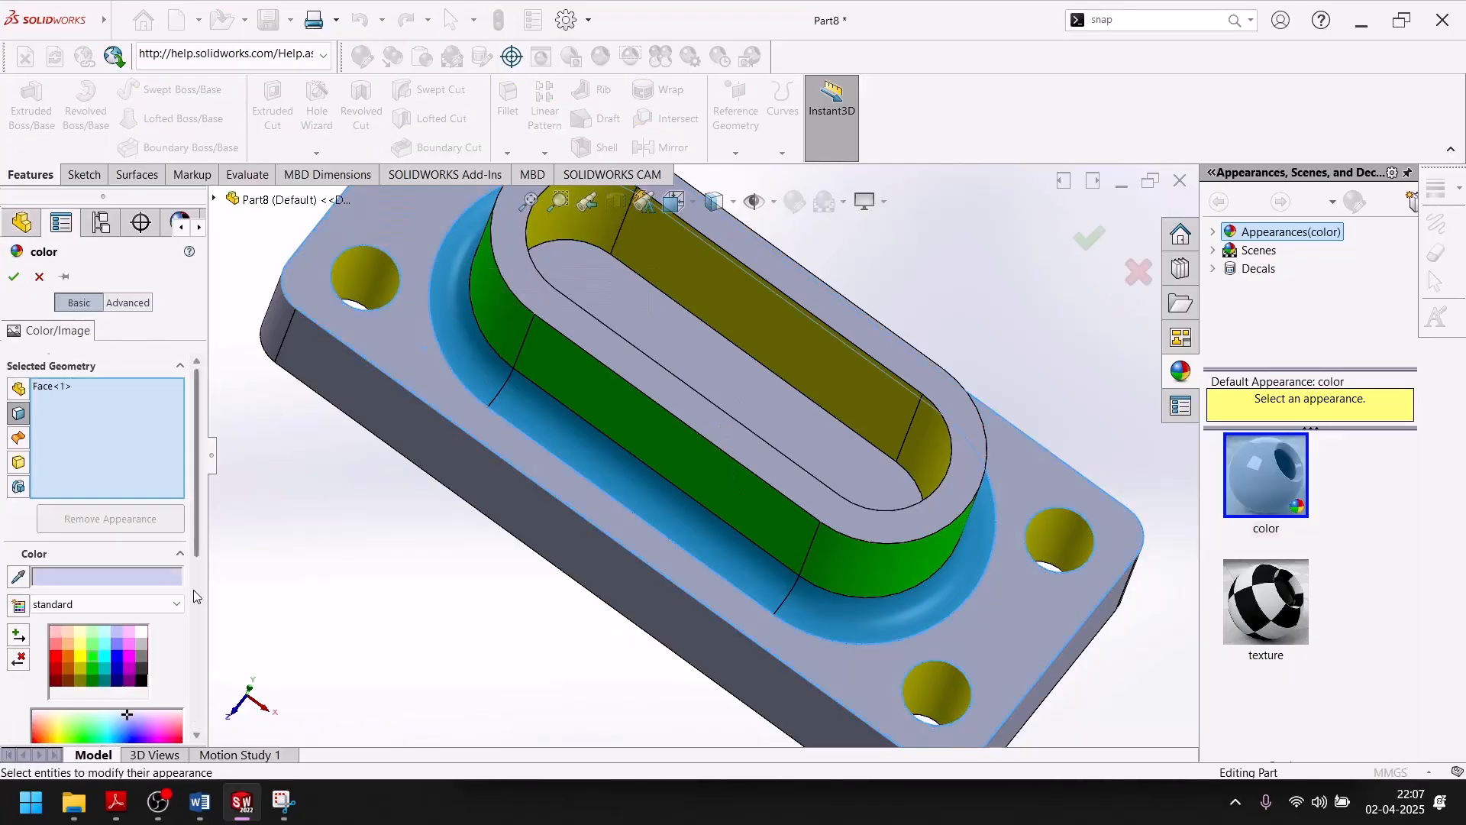
{"action": "scroll", "coordinate": [78, 419], "scroll_direction": "down", "scroll_amount": 5}
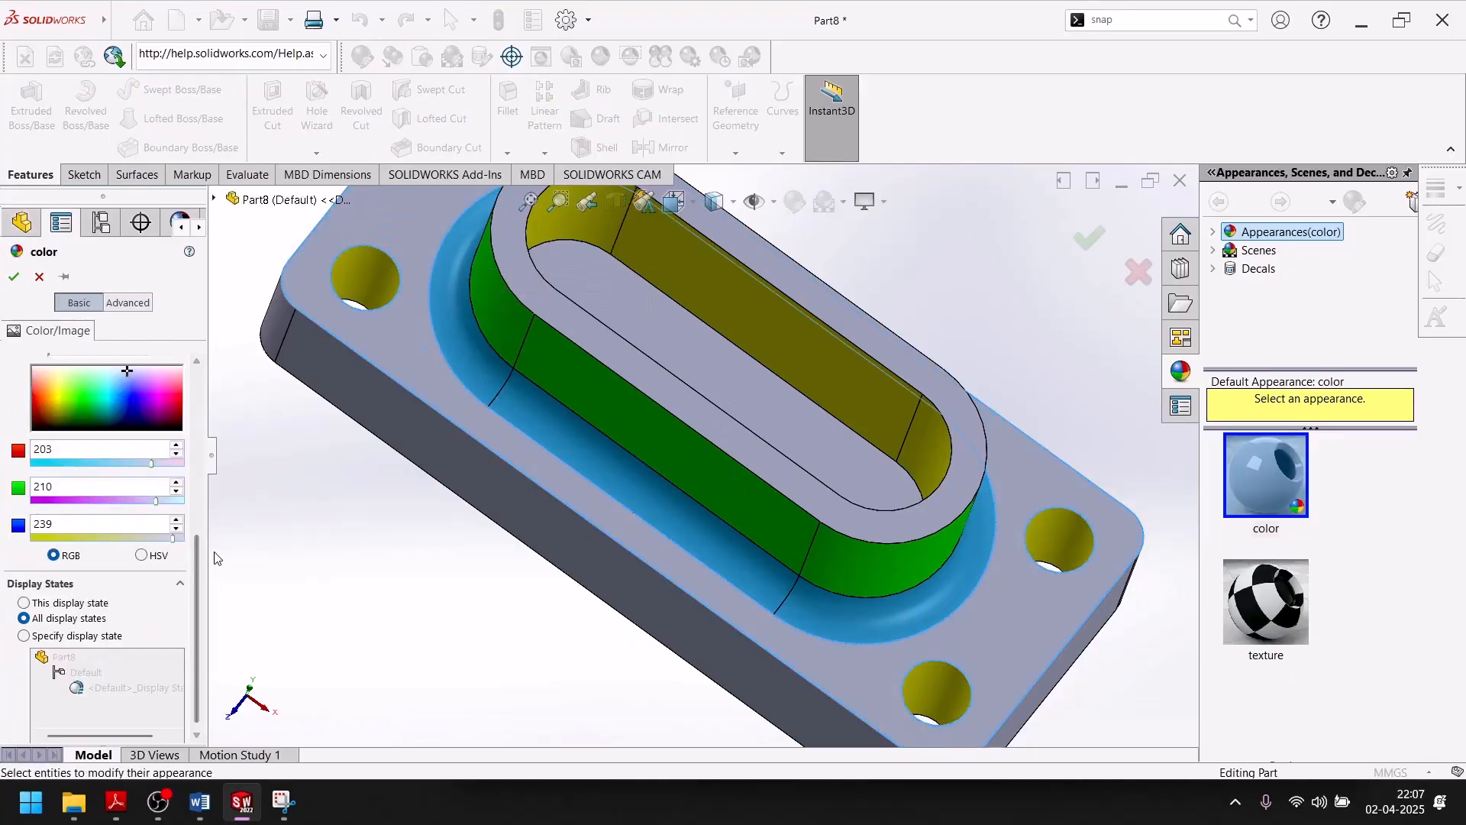
{"action": "left_click", "coordinate": [48, 377]}
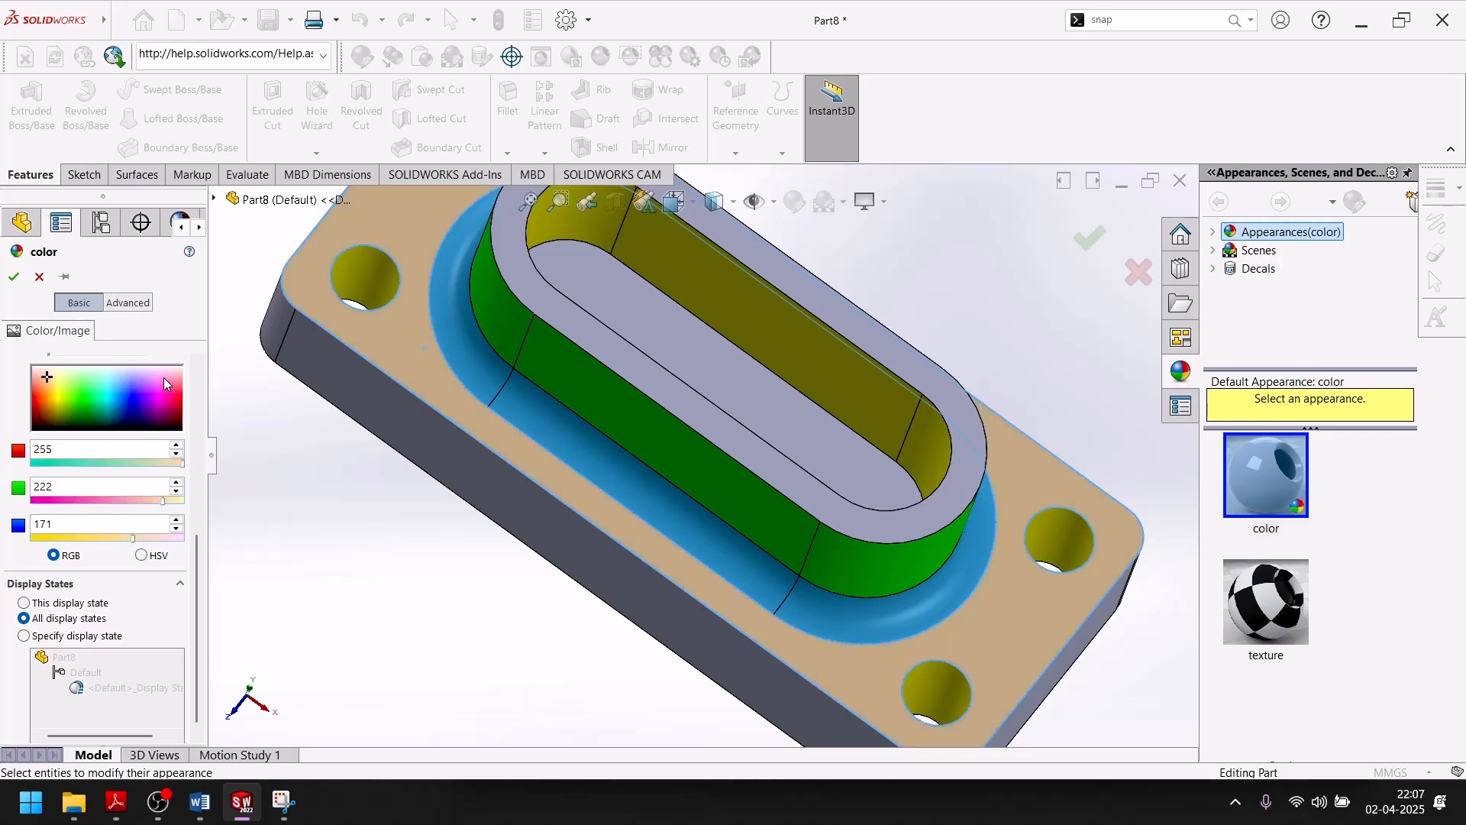
{"action": "left_click", "coordinate": [163, 378]}
{"action": "left_click", "coordinate": [48, 377]}
{"action": "left_click", "coordinate": [54, 373]}
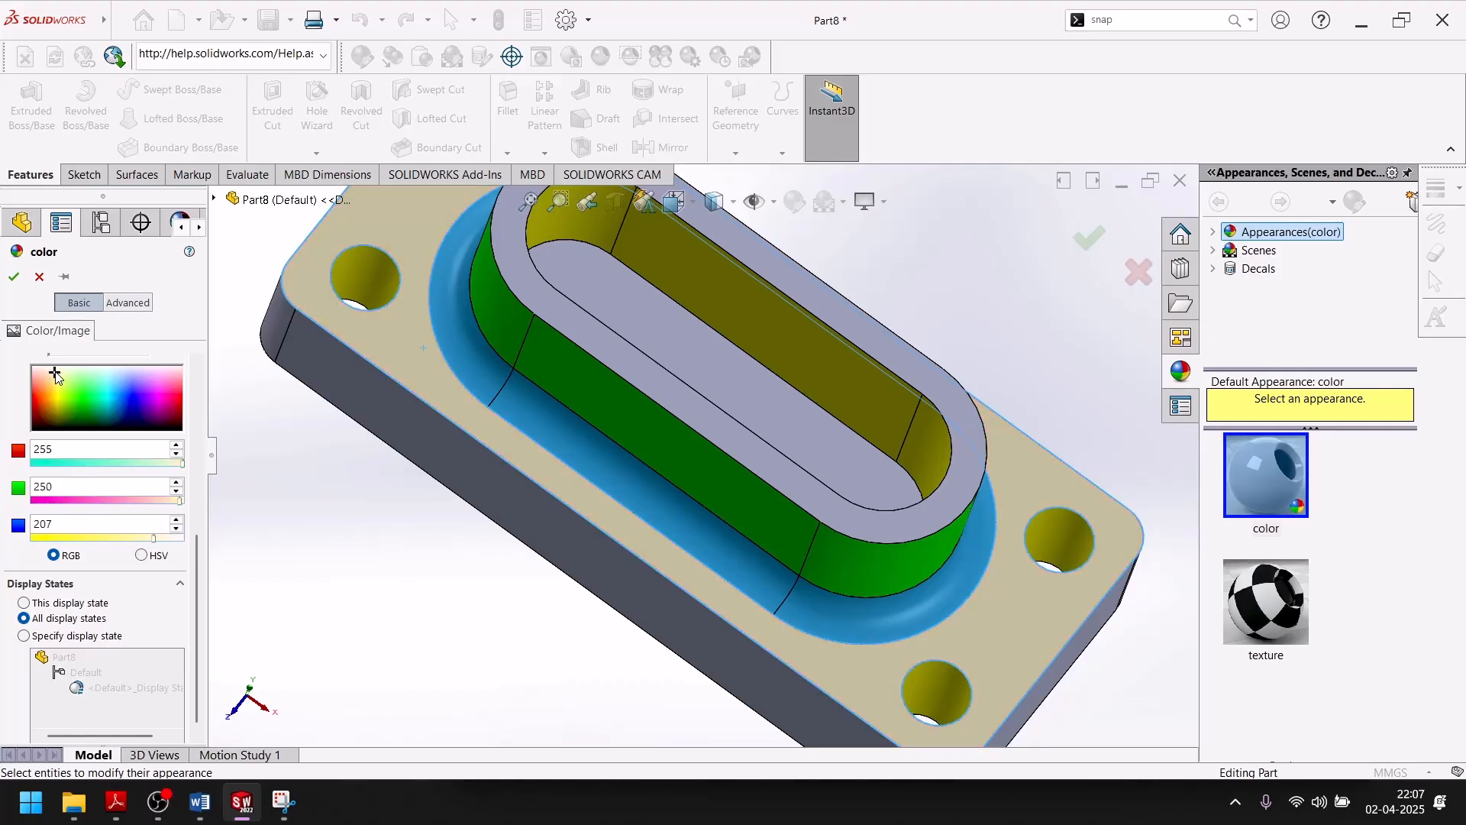
{"action": "left_click", "coordinate": [45, 378]}
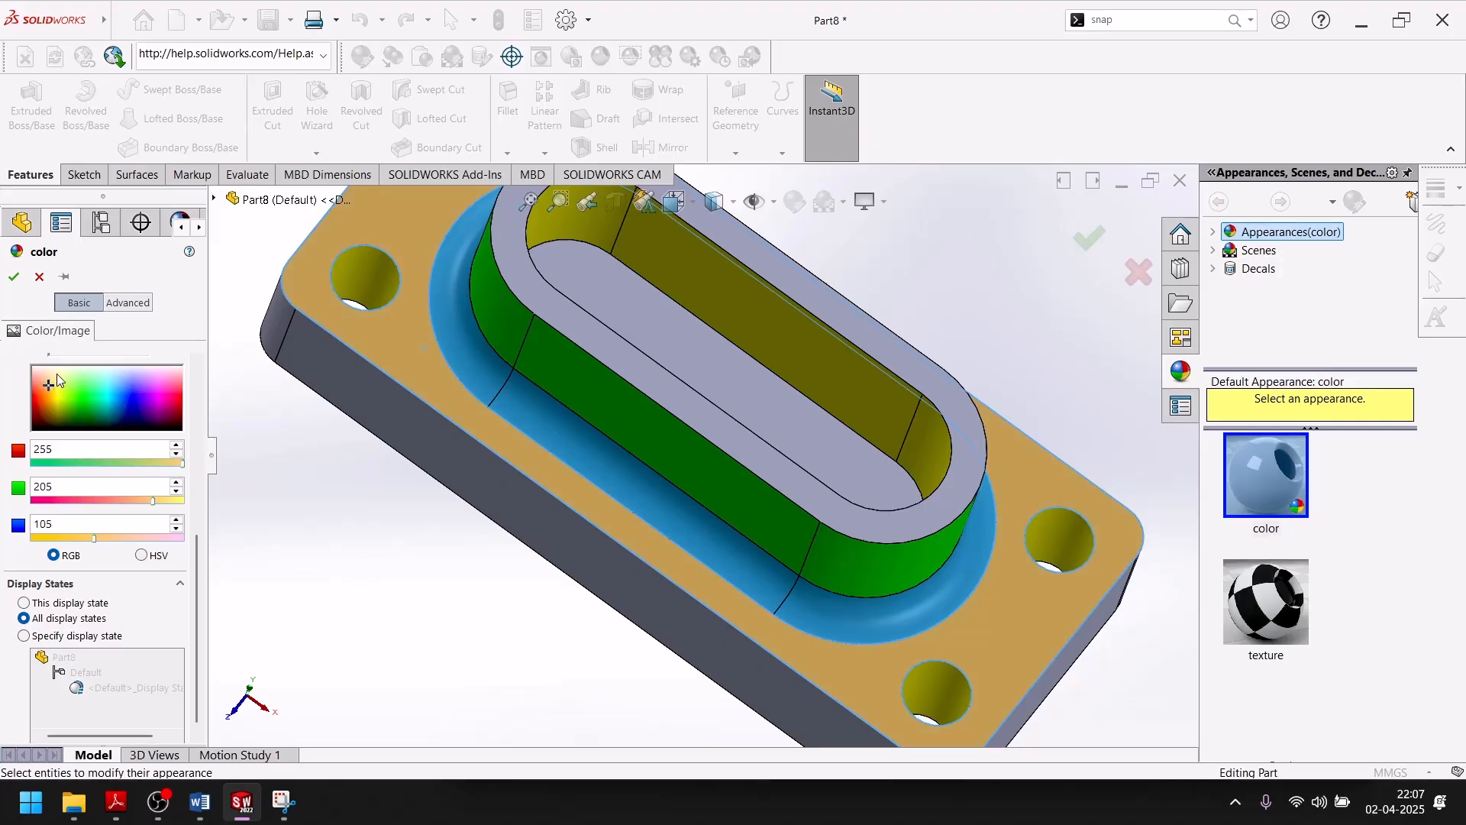
{"action": "left_click", "coordinate": [57, 373]}
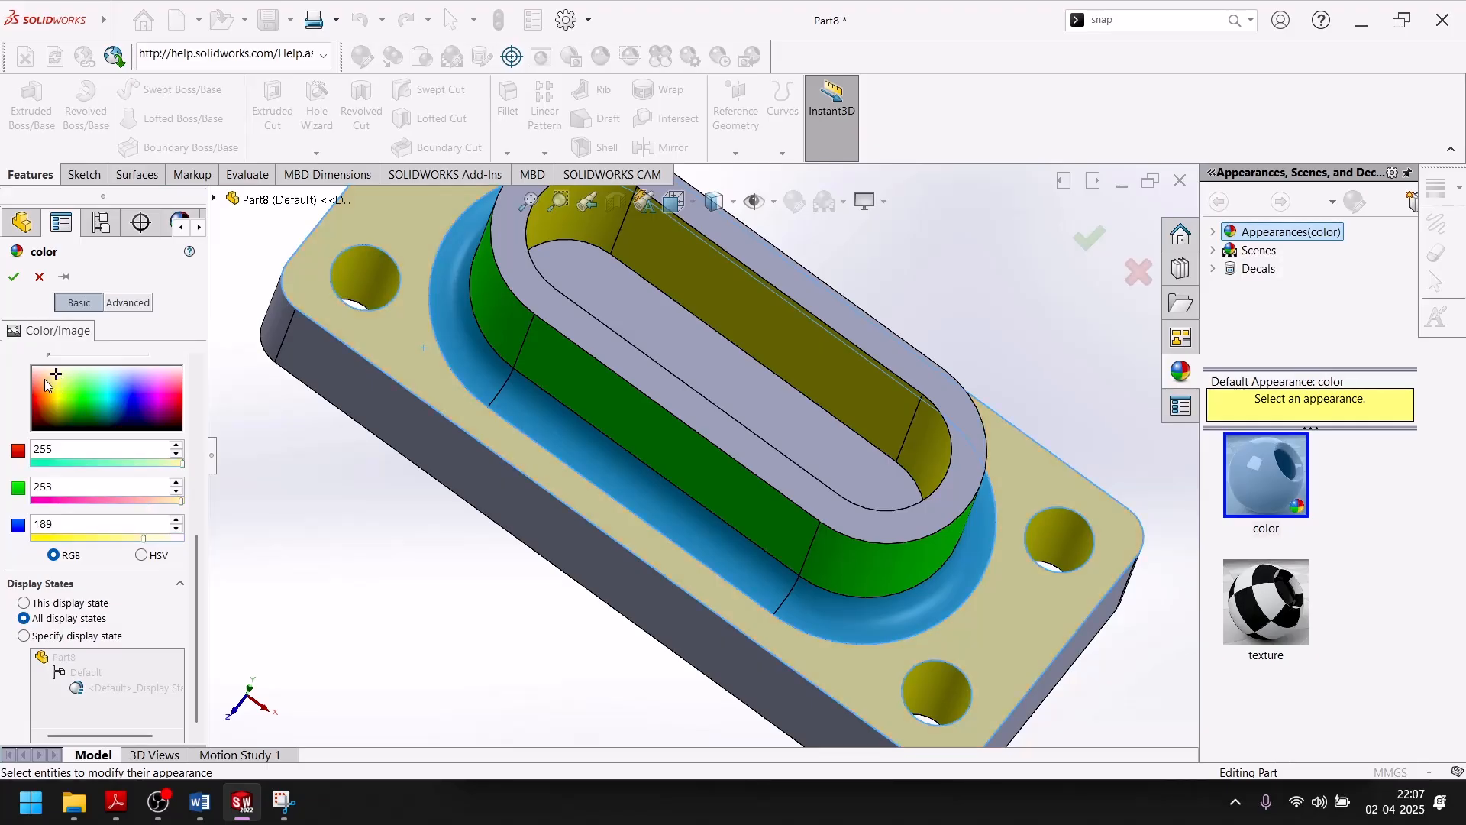
{"action": "left_click", "coordinate": [44, 379]}
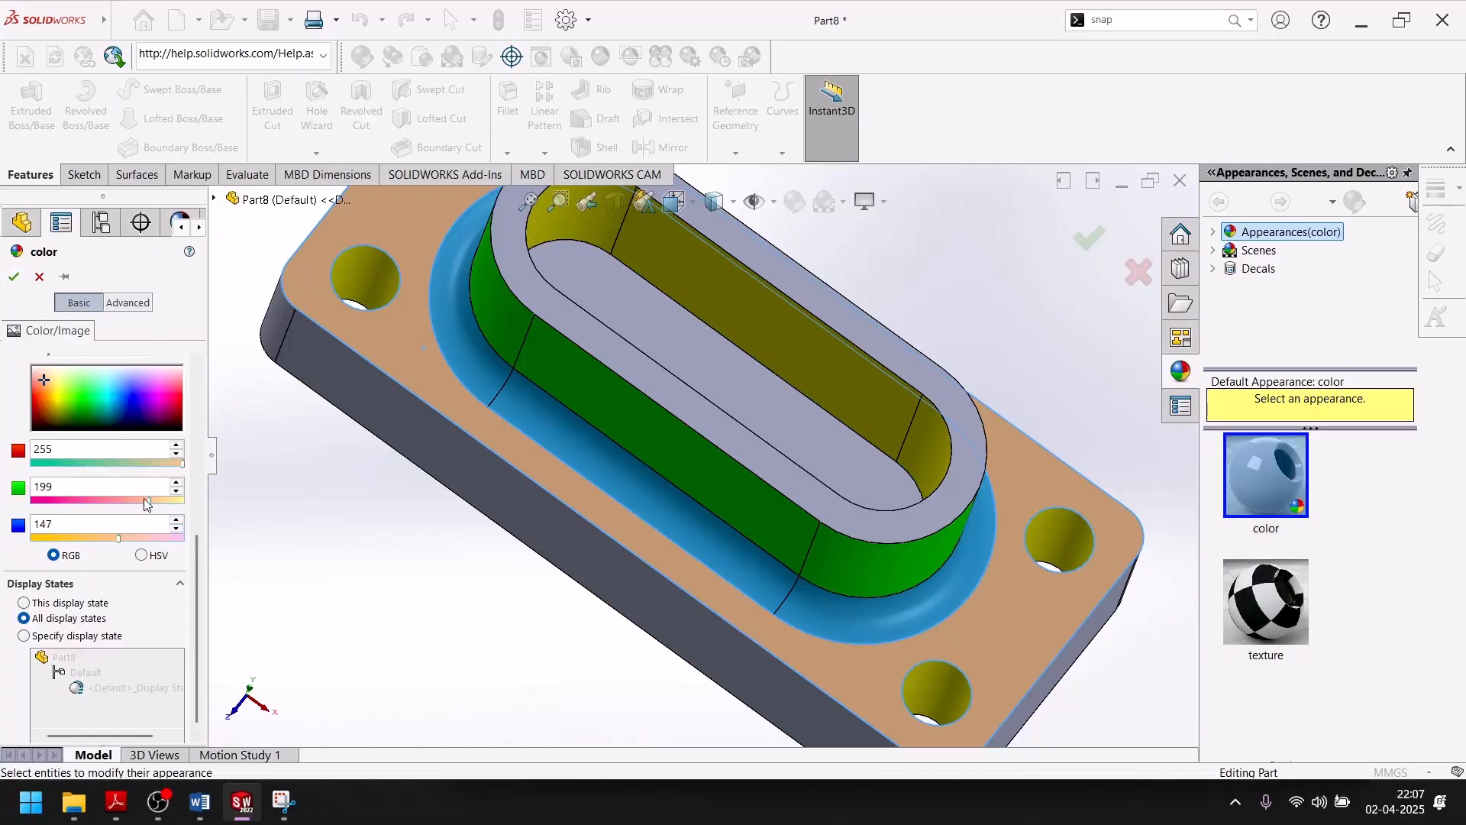
{"action": "left_click_drag", "start_coordinate": [142, 498], "coordinate": [130, 499]}
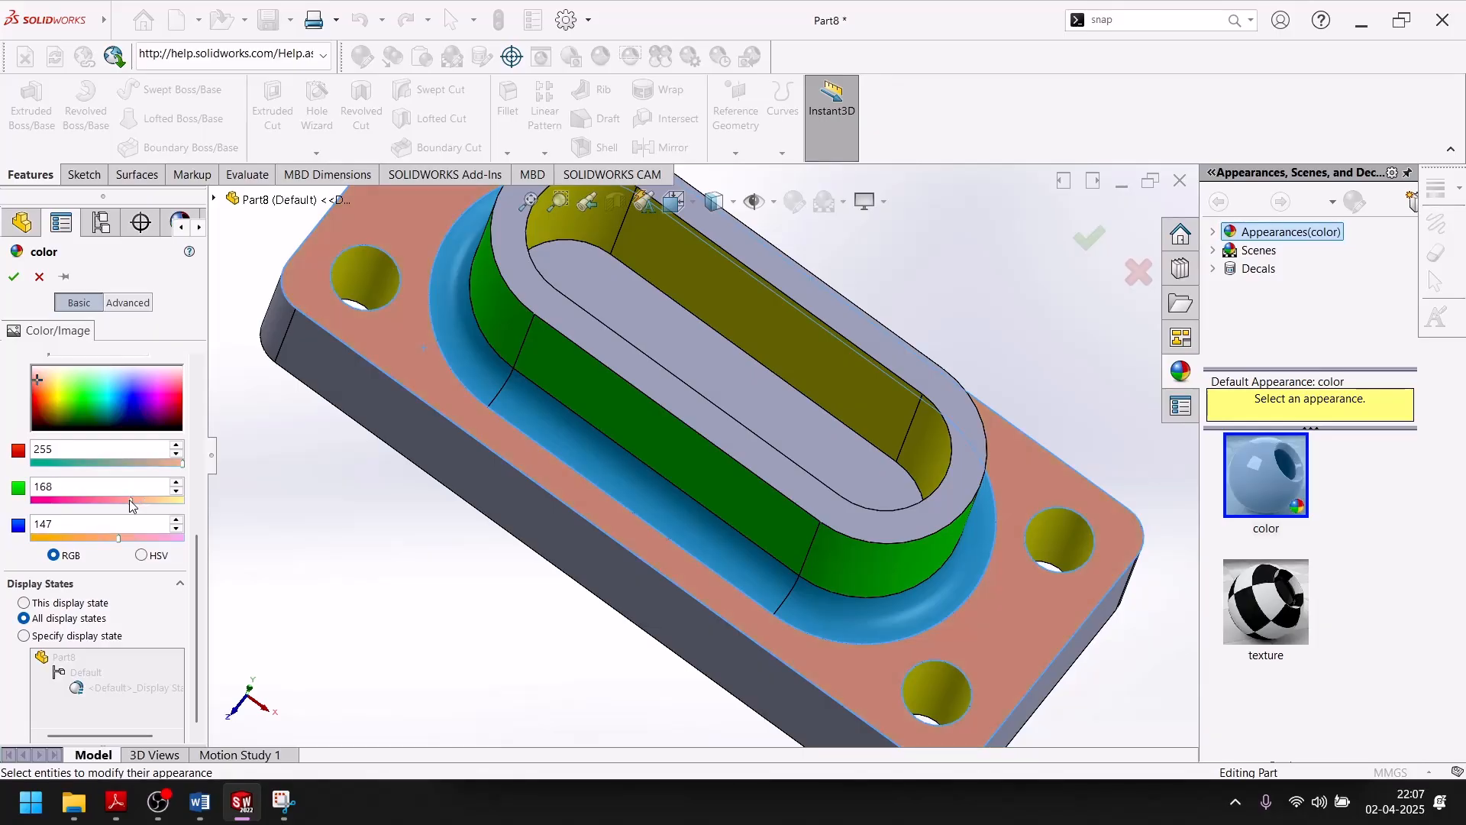
{"action": "left_click", "coordinate": [13, 277]}
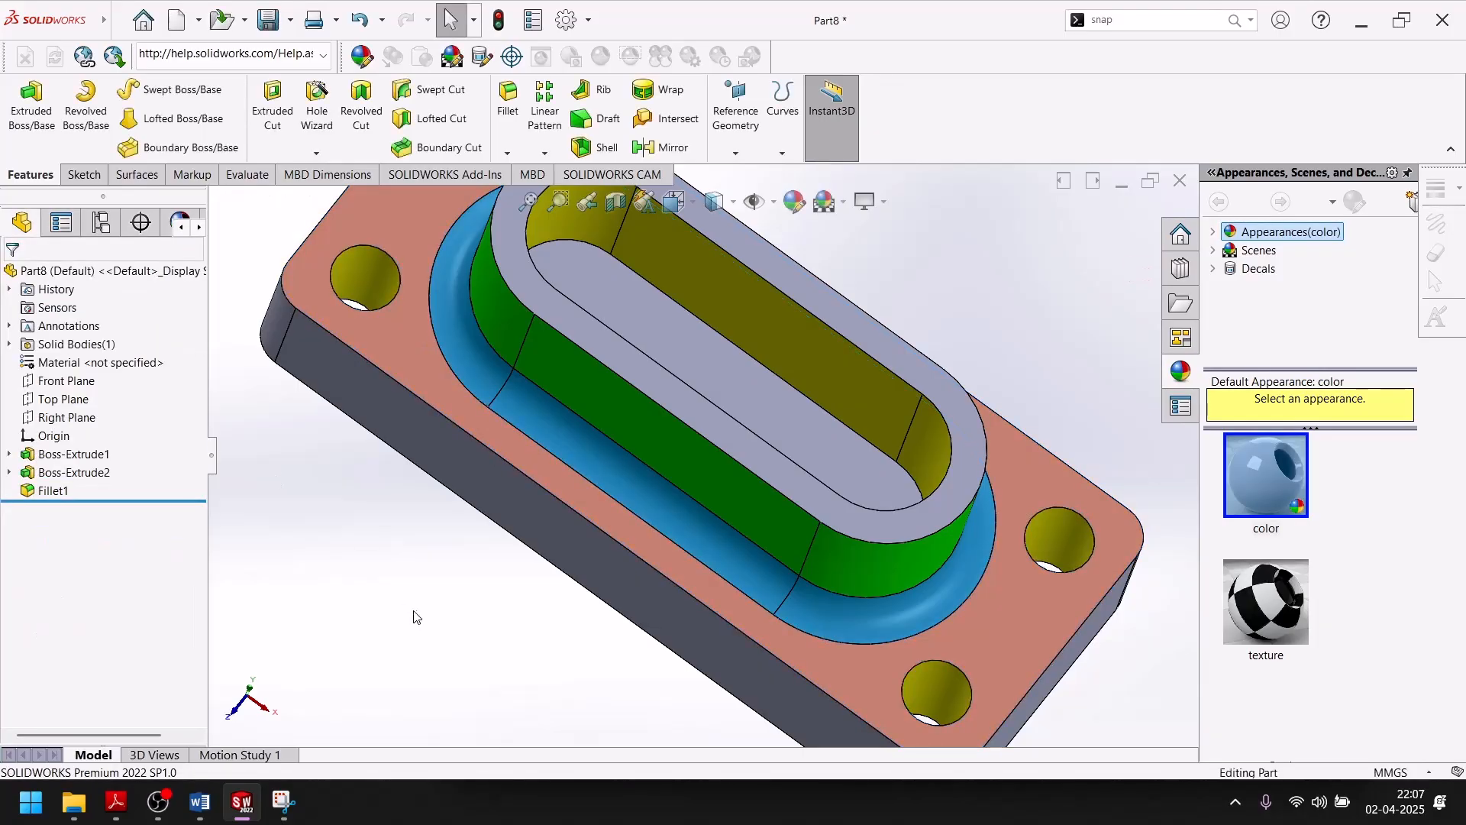
Step: Check the colors in the PDF drawing and color the boss's top rim and pocket floor pink with RGB 255, 93, 191
{"action": "key", "text": "f"}
{"action": "middle_click_drag", "start_coordinate": [482, 660], "coordinate": [372, 724]}
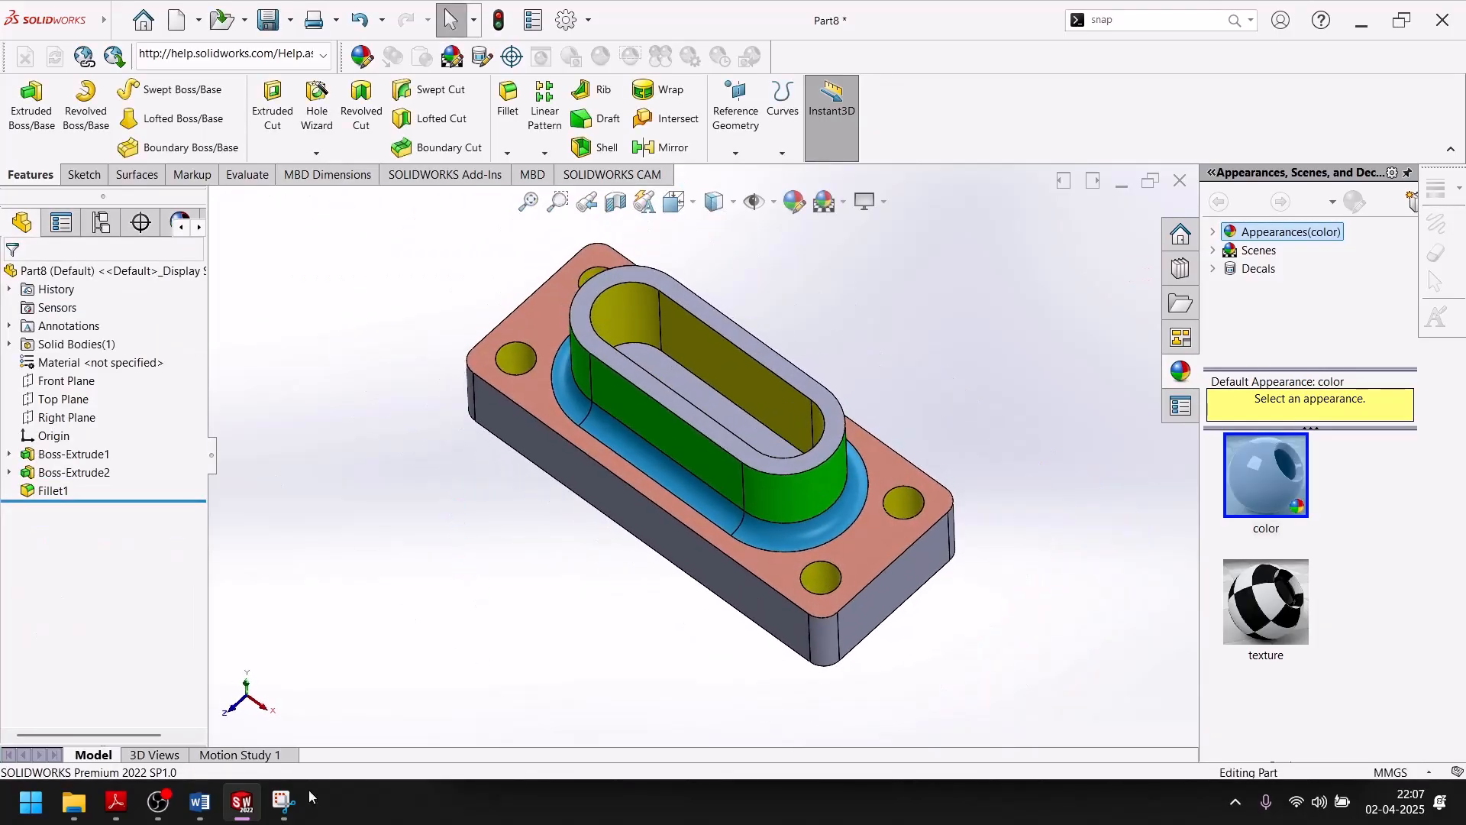
{"action": "left_click", "coordinate": [243, 814]}
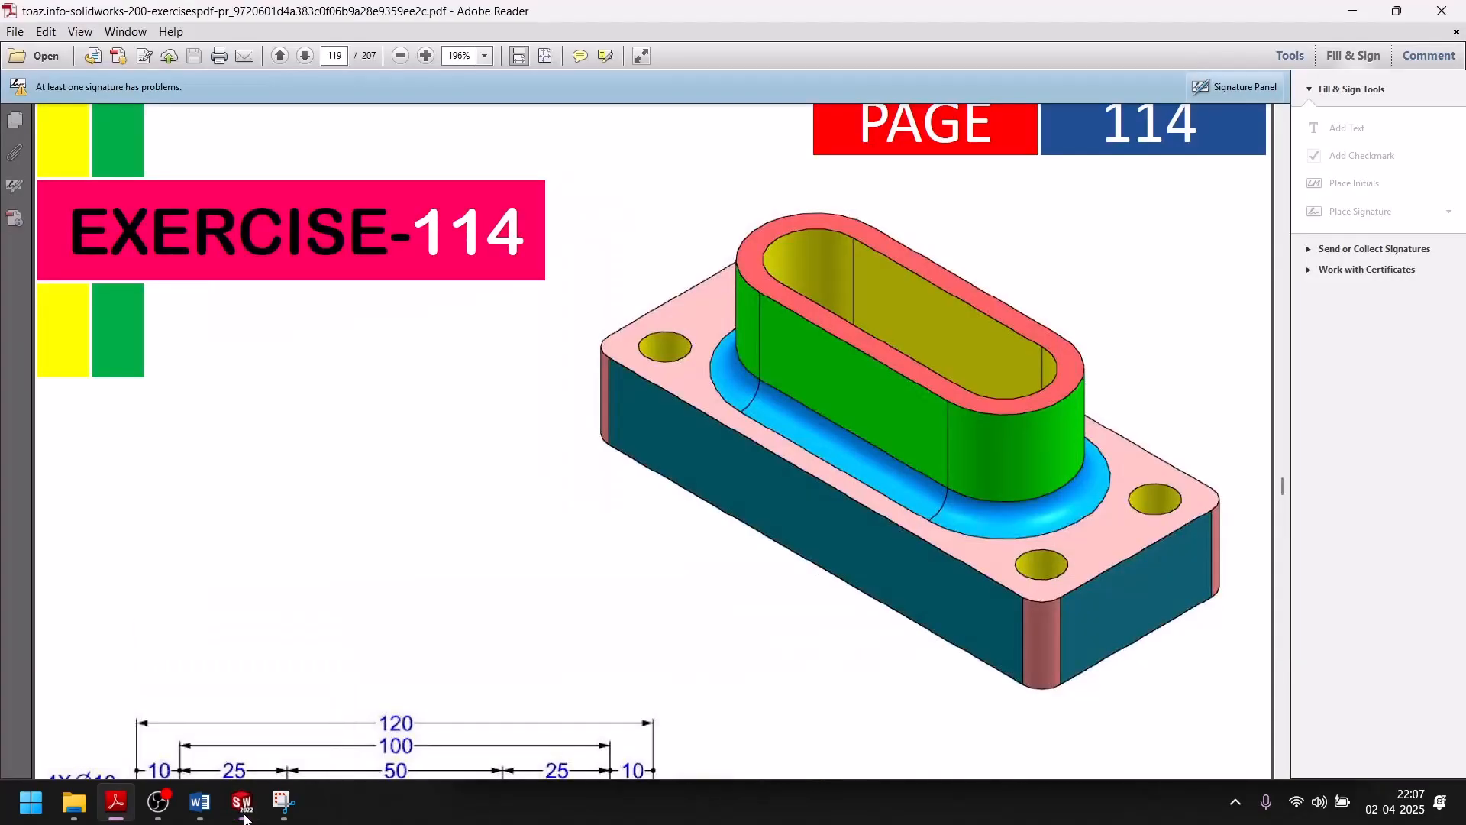
{"action": "left_click", "coordinate": [243, 814]}
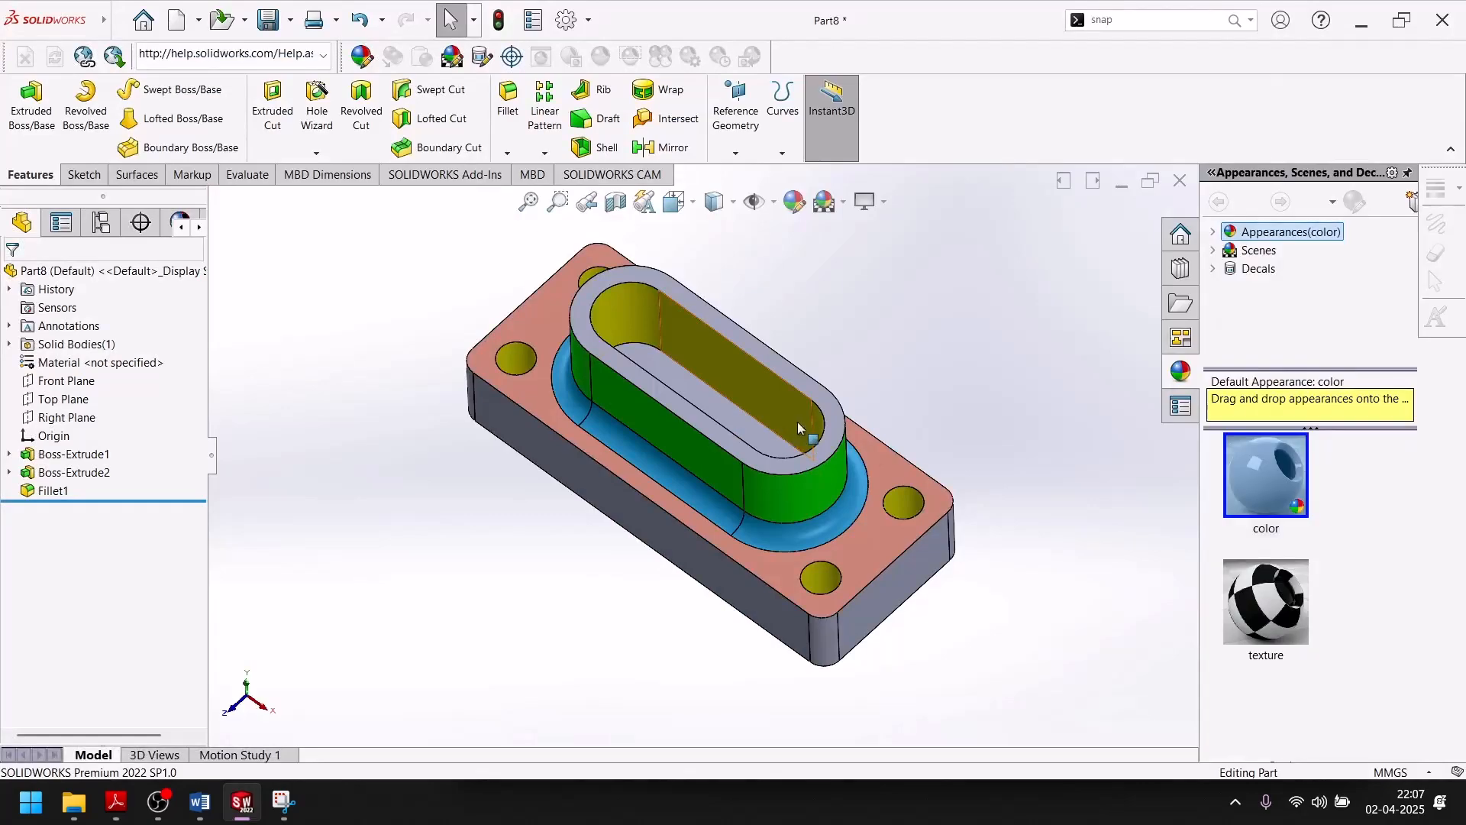
{"action": "left_click", "coordinate": [680, 383]}
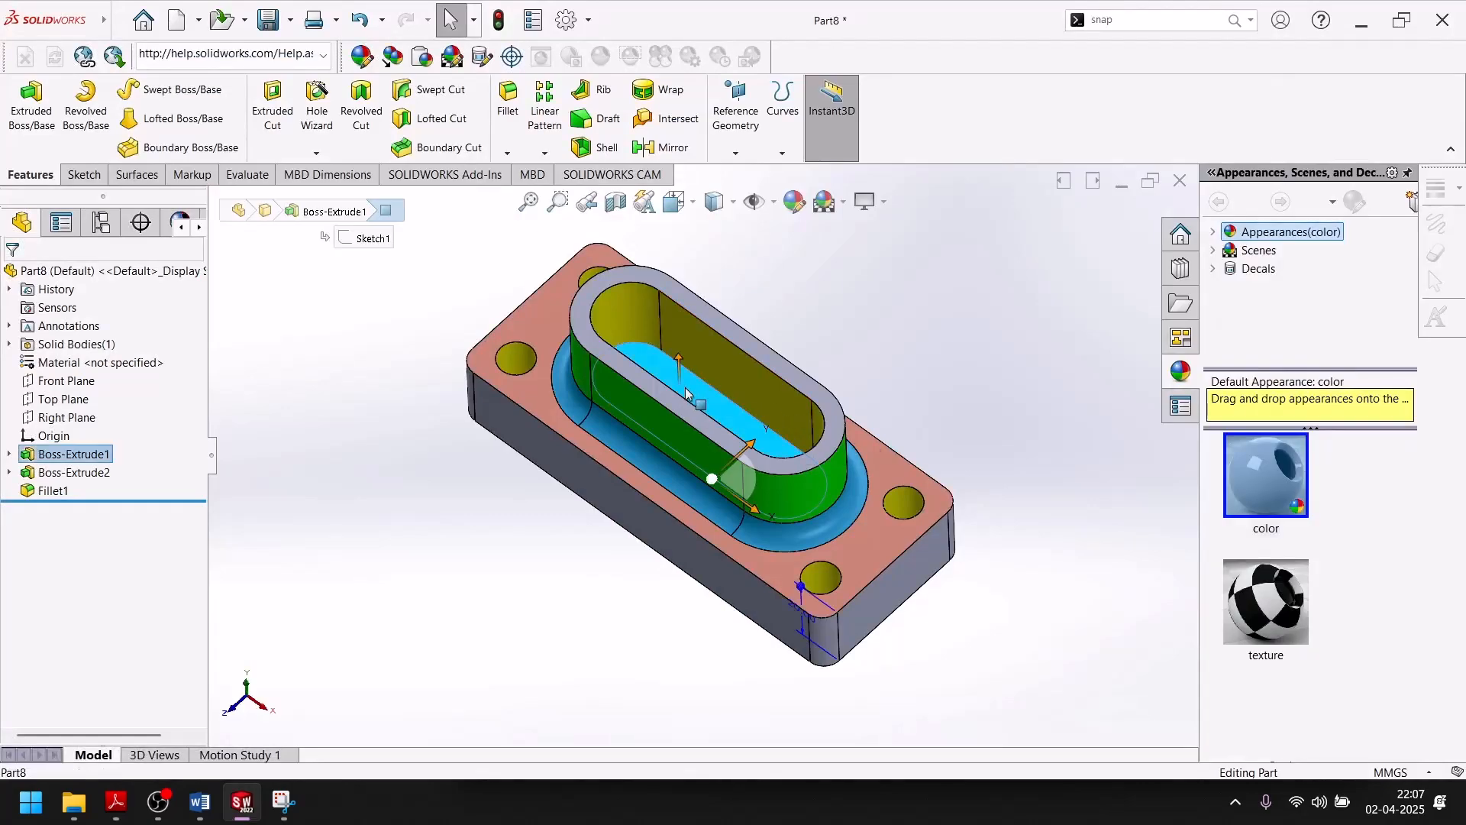
{"action": "left_click", "coordinate": [768, 361], "text": "ctrl"}
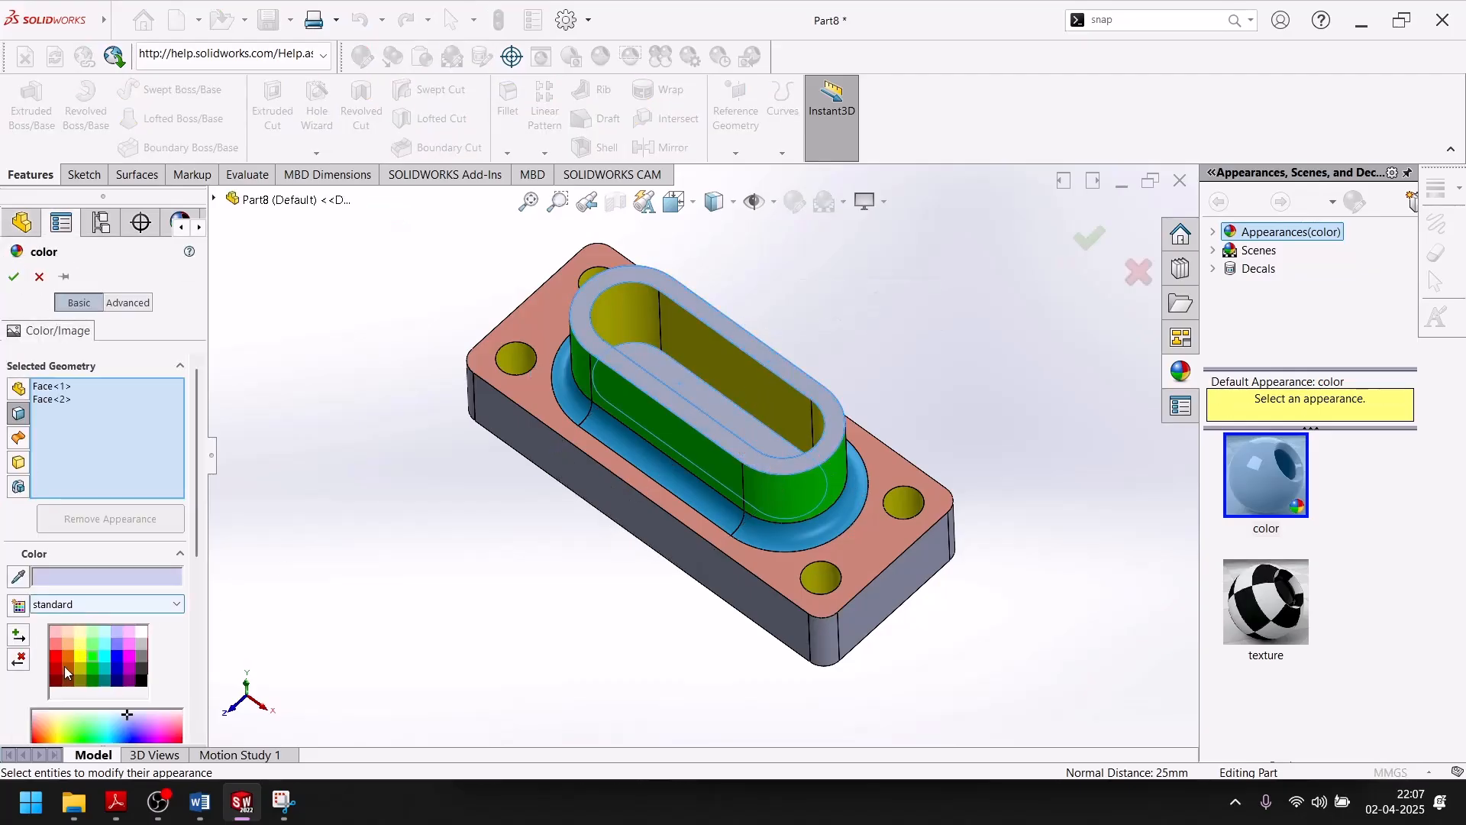
{"action": "scroll", "coordinate": [73, 642], "scroll_direction": "down", "scroll_amount": 5}
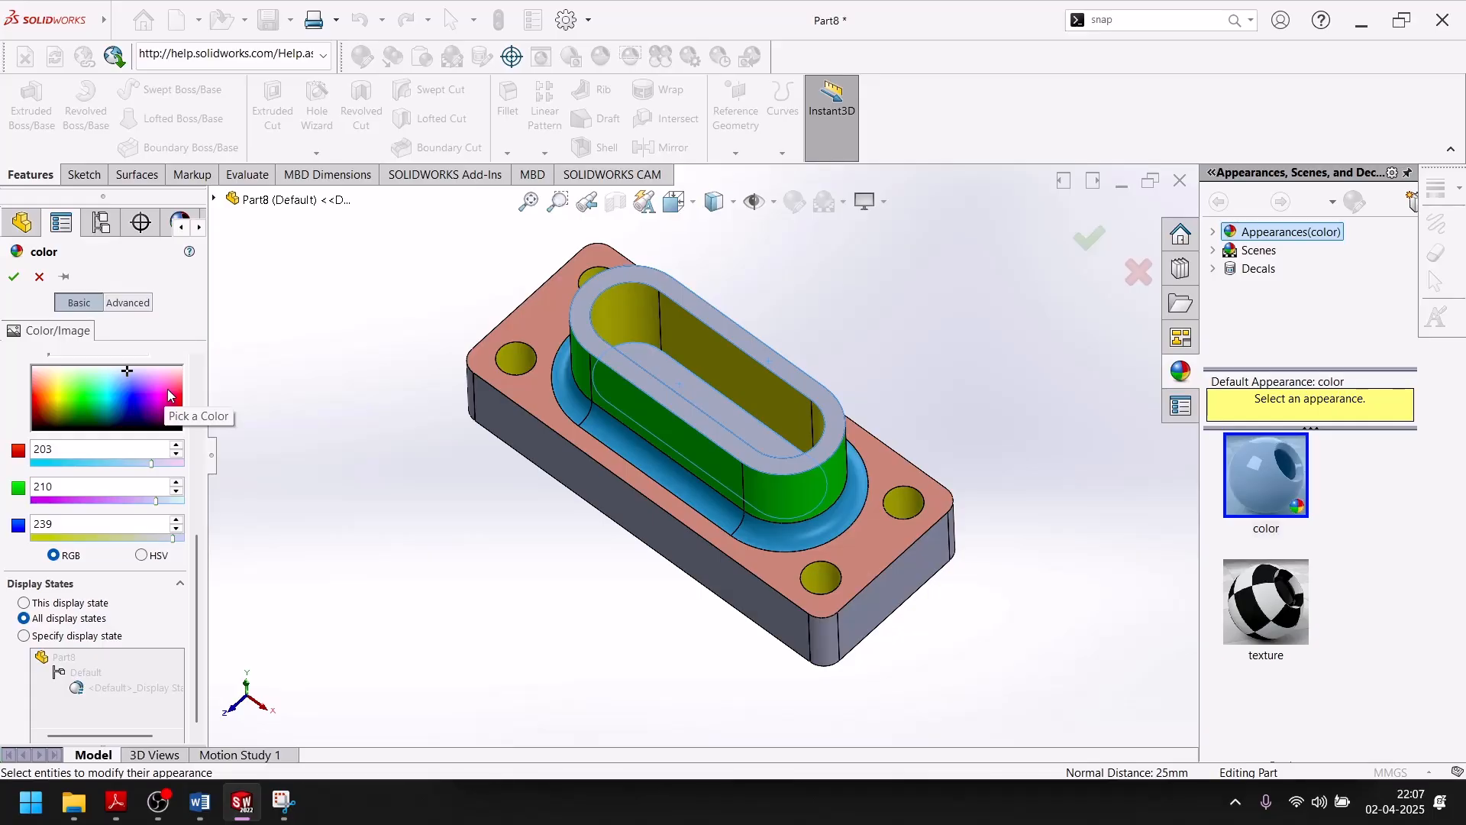
{"action": "left_click", "coordinate": [168, 387]}
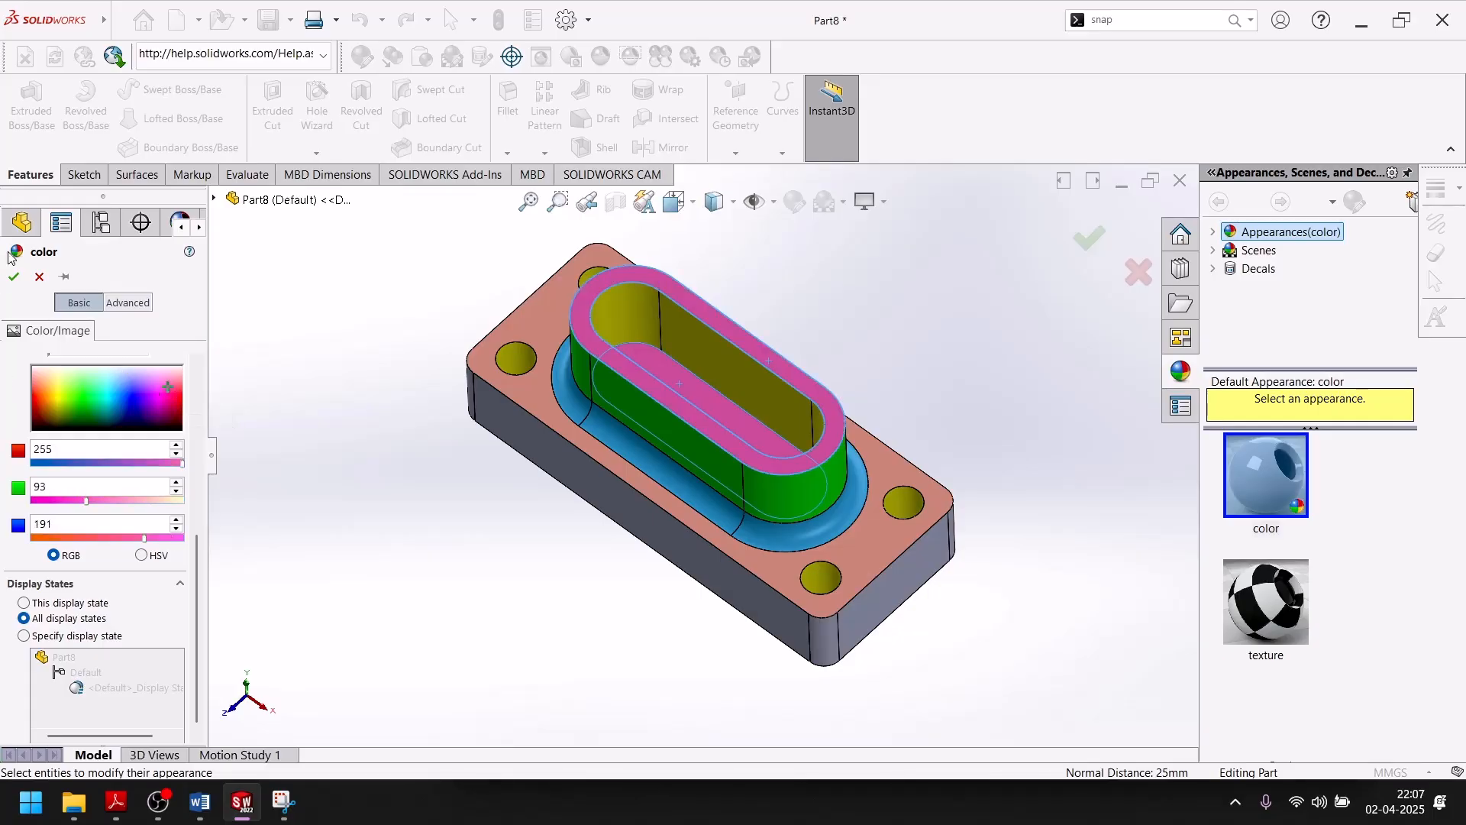
{"action": "left_click", "coordinate": [13, 276]}
Step: Check the PDF drawing's 3D picture and color the plate's four flat side faces blue
{"action": "left_click", "coordinate": [242, 803]}
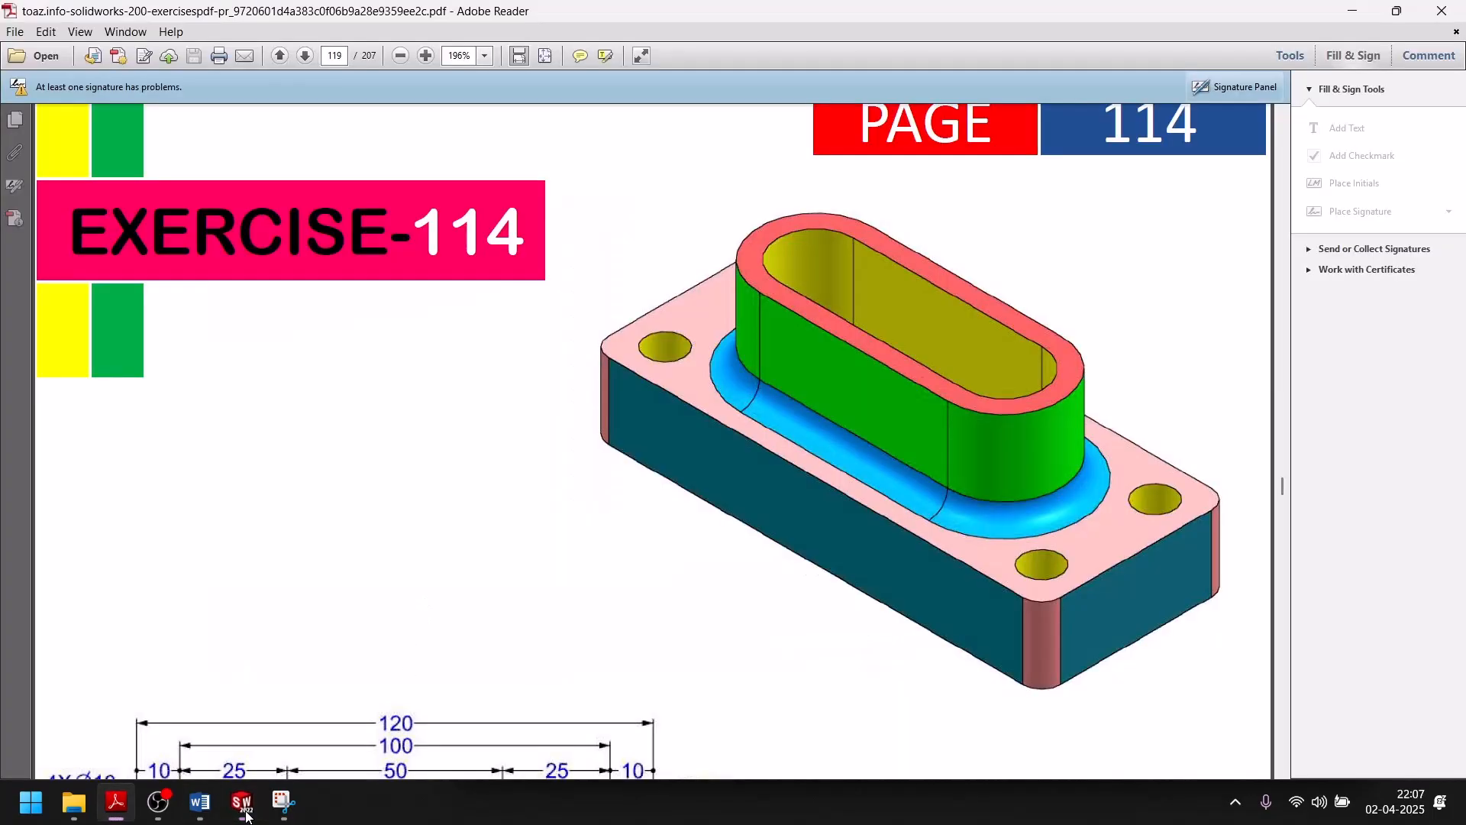
{"action": "left_click", "coordinate": [244, 808]}
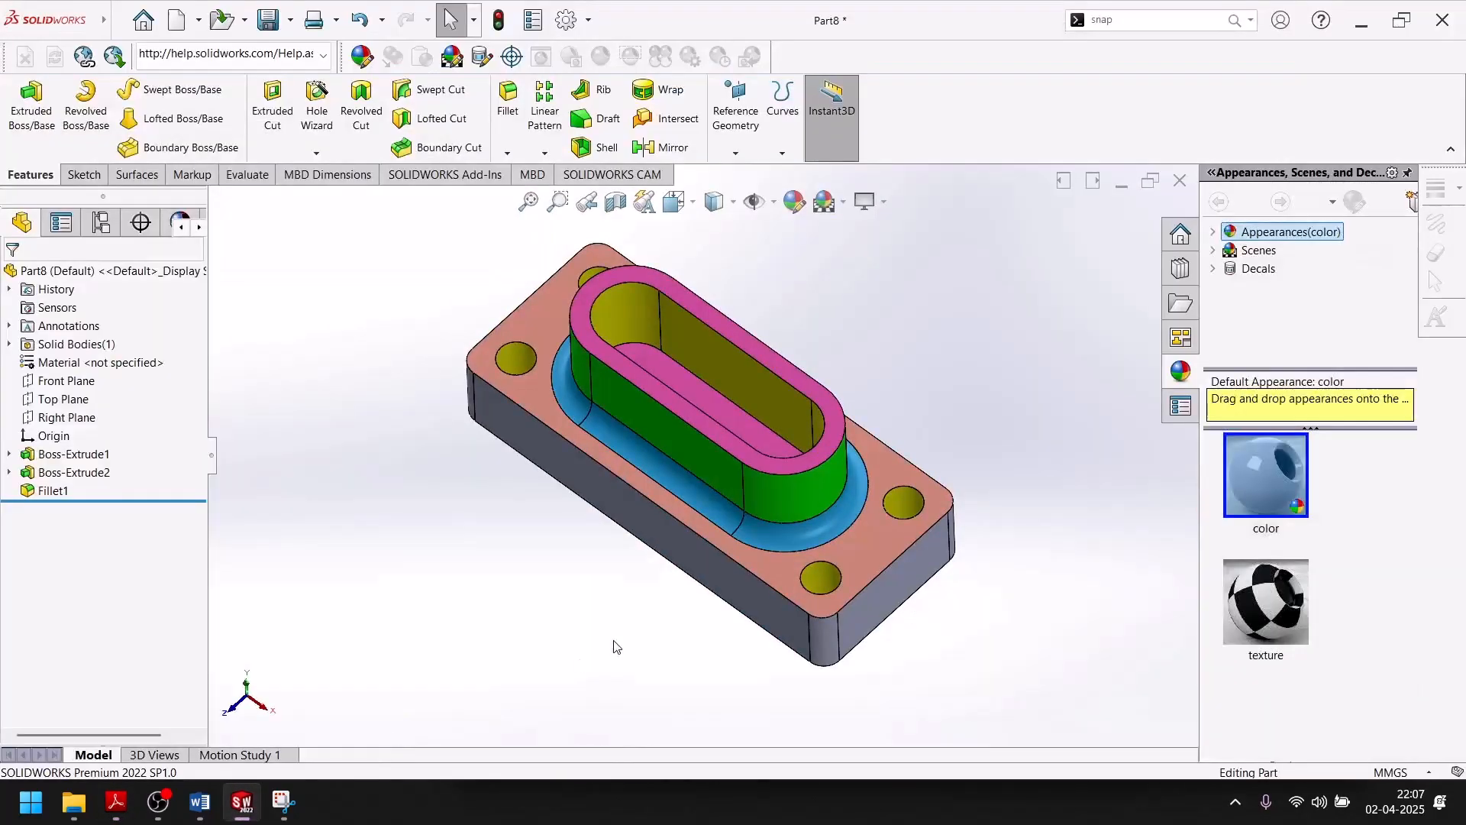
{"action": "left_click", "coordinate": [707, 555]}
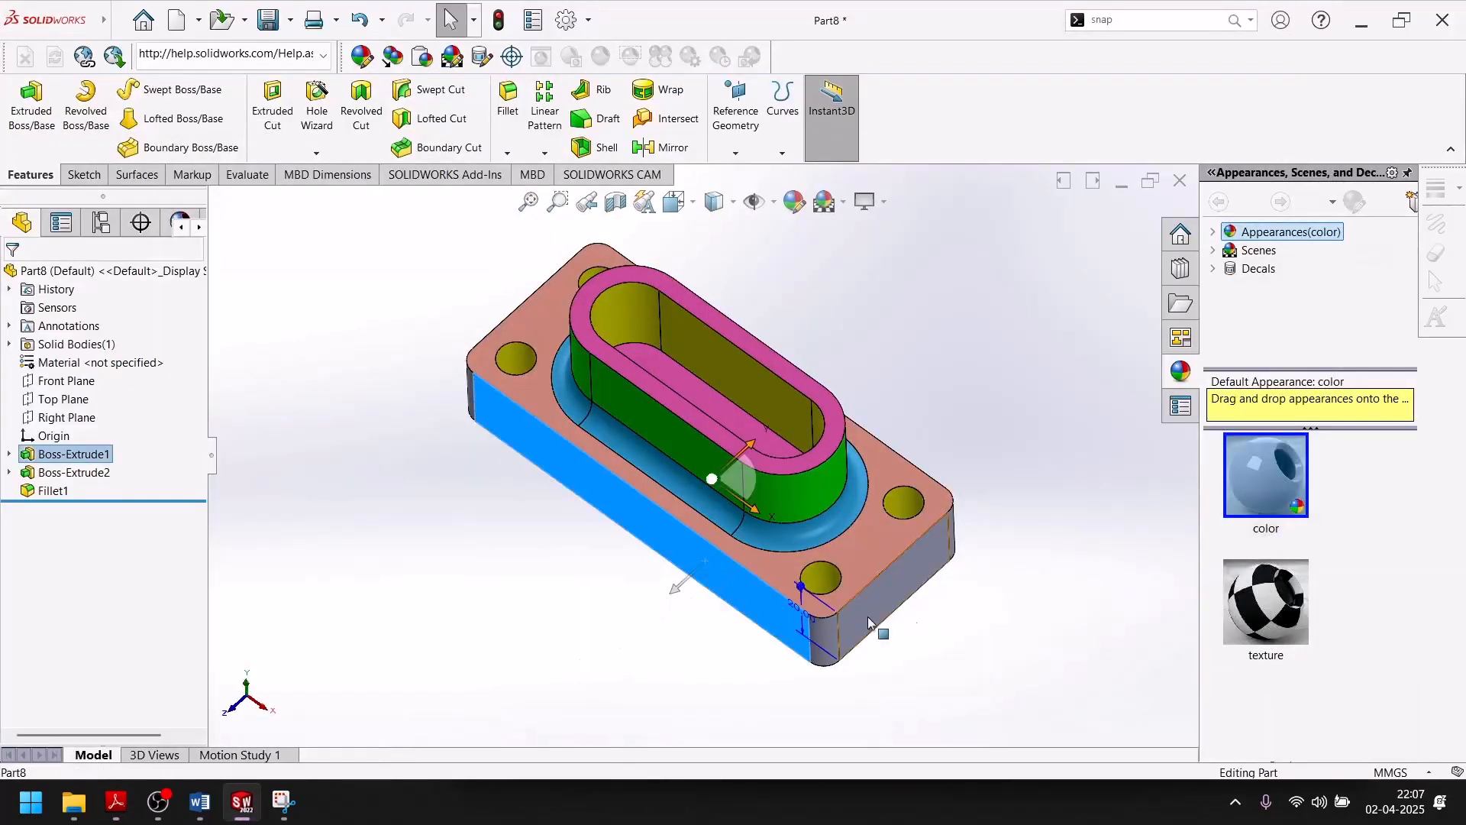
{"action": "left_click", "coordinate": [904, 588], "text": "ctrl"}
{"action": "middle_click_drag", "start_coordinate": [835, 546], "coordinate": [802, 737]}
{"action": "left_click", "coordinate": [724, 375], "text": "ctrl"}
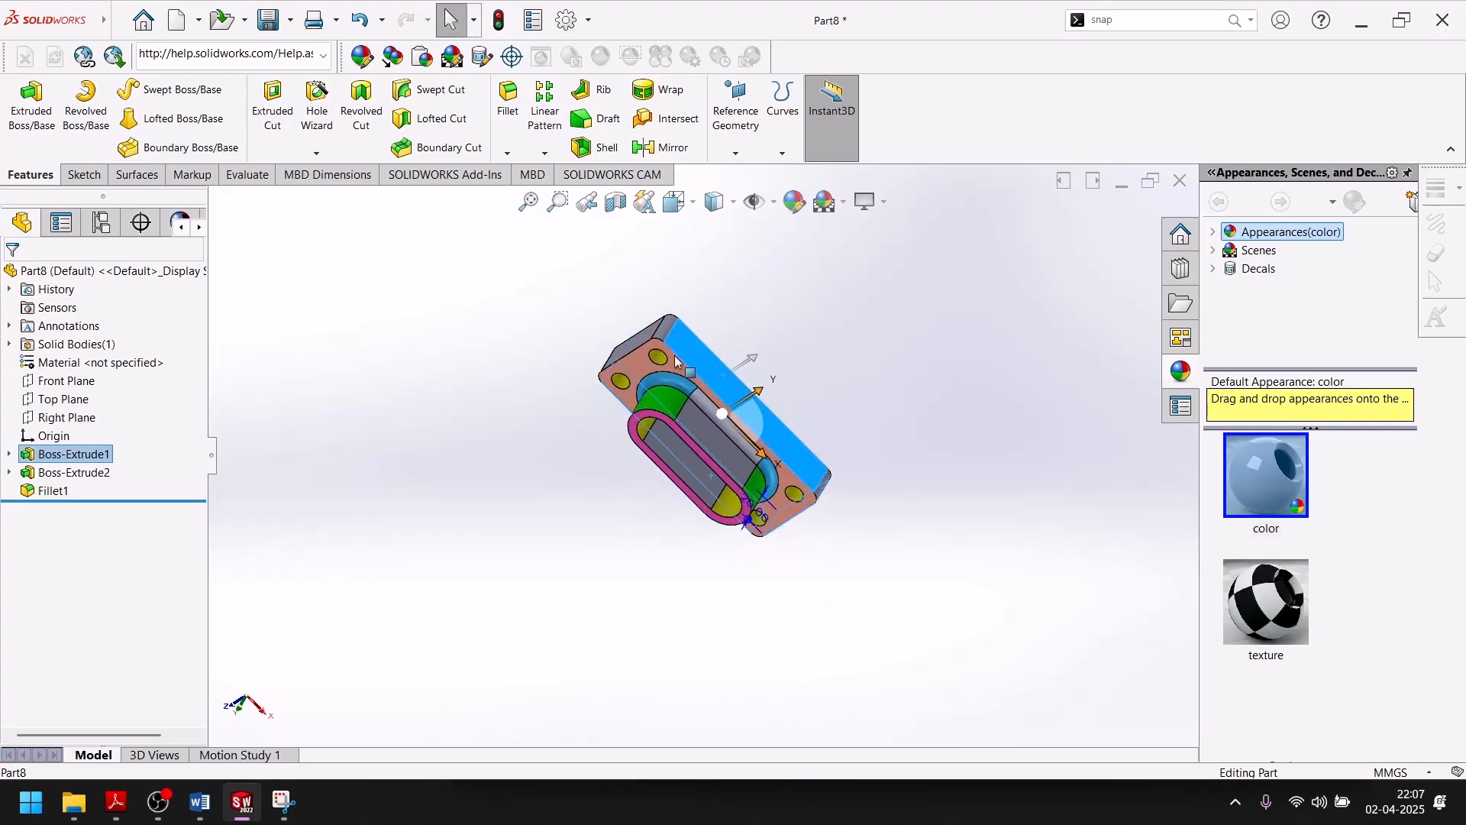
{"action": "left_click", "coordinate": [640, 335], "text": "ctrl"}
{"action": "scroll", "coordinate": [635, 349], "scroll_direction": "down", "scroll_amount": 3}
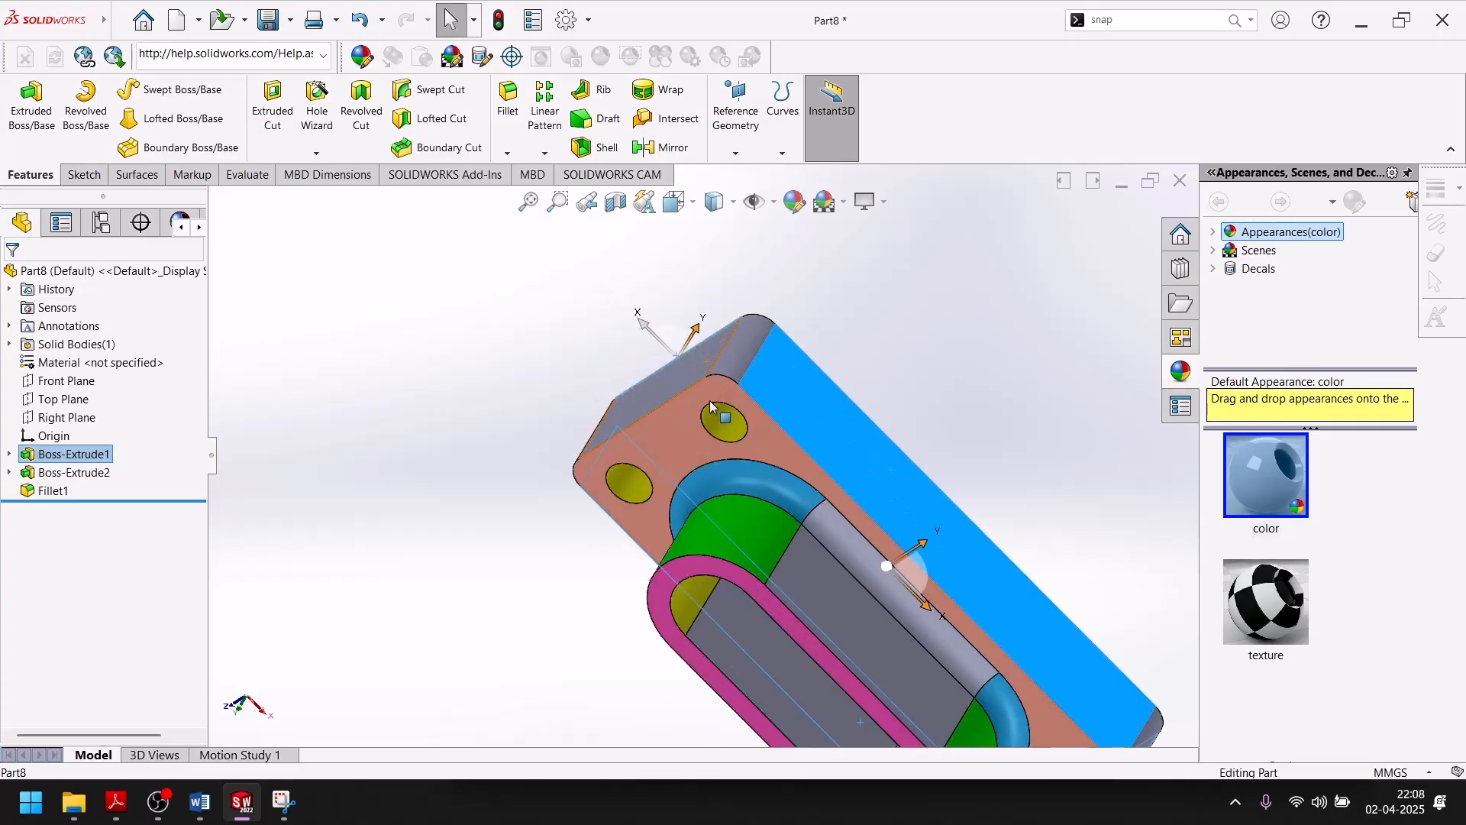
{"action": "left_click", "coordinate": [671, 377], "text": "ctrl"}
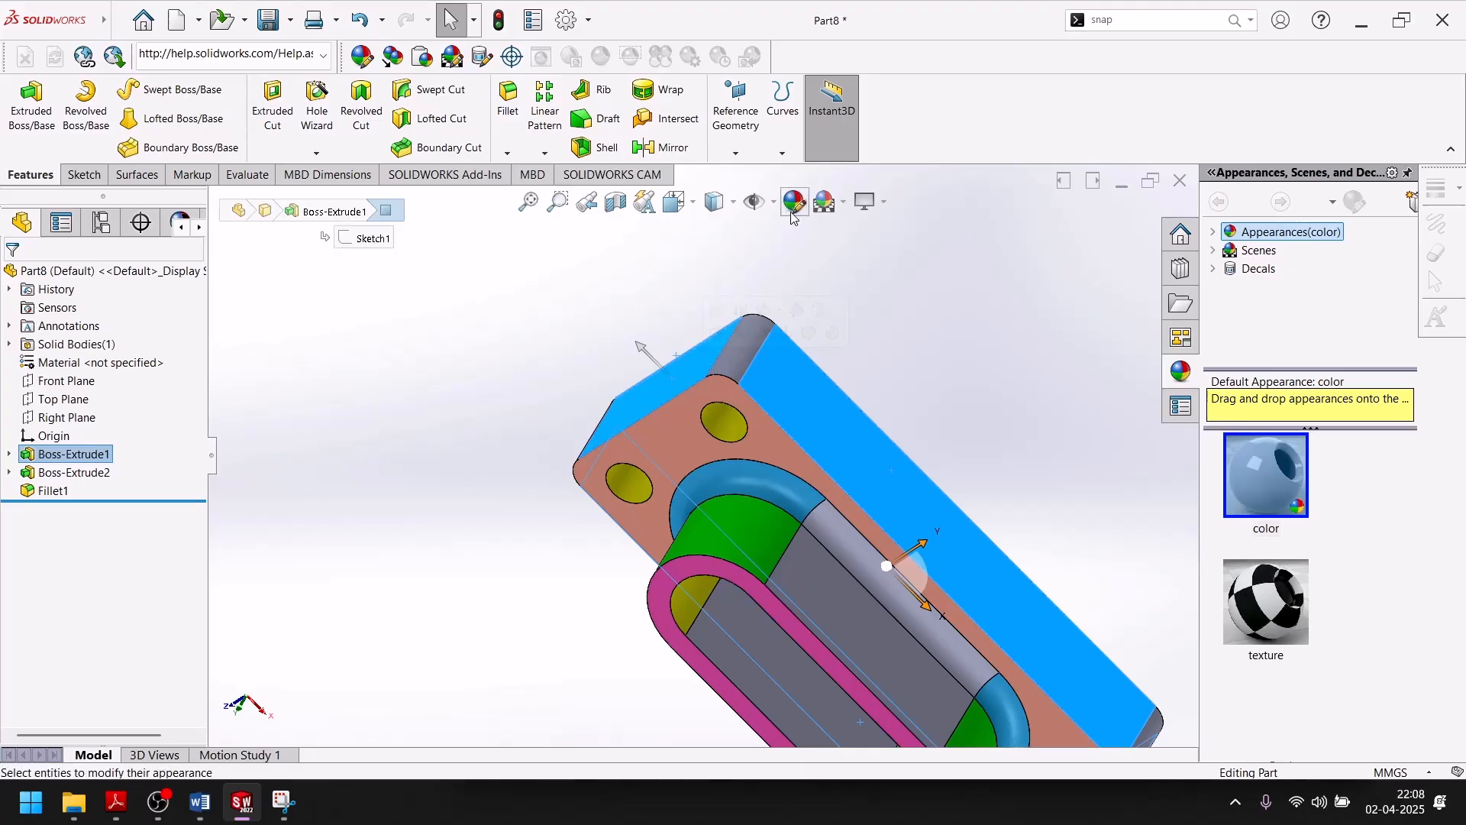
{"action": "left_click", "coordinate": [794, 215]}
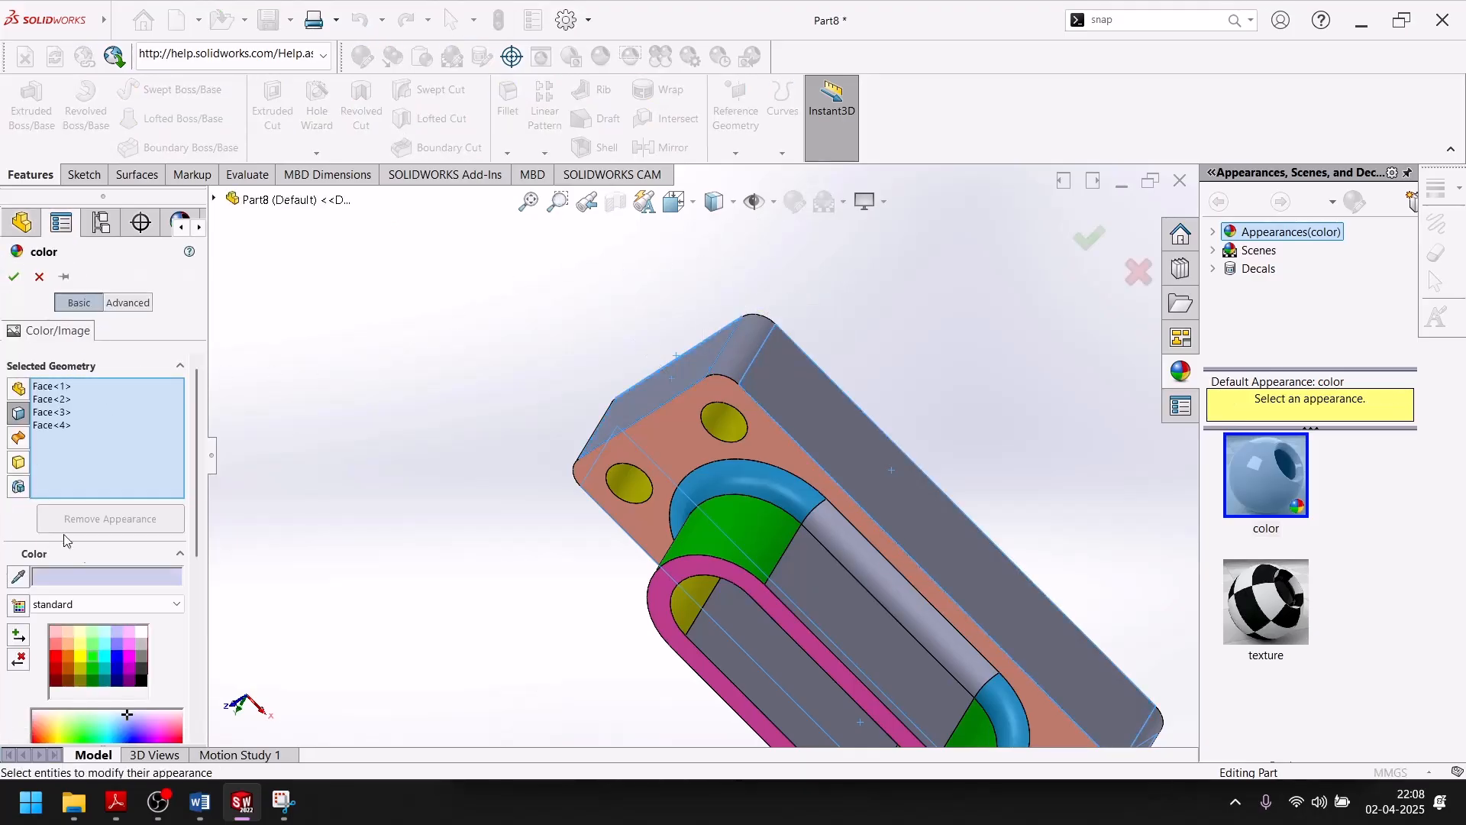
{"action": "left_click", "coordinate": [117, 657]}
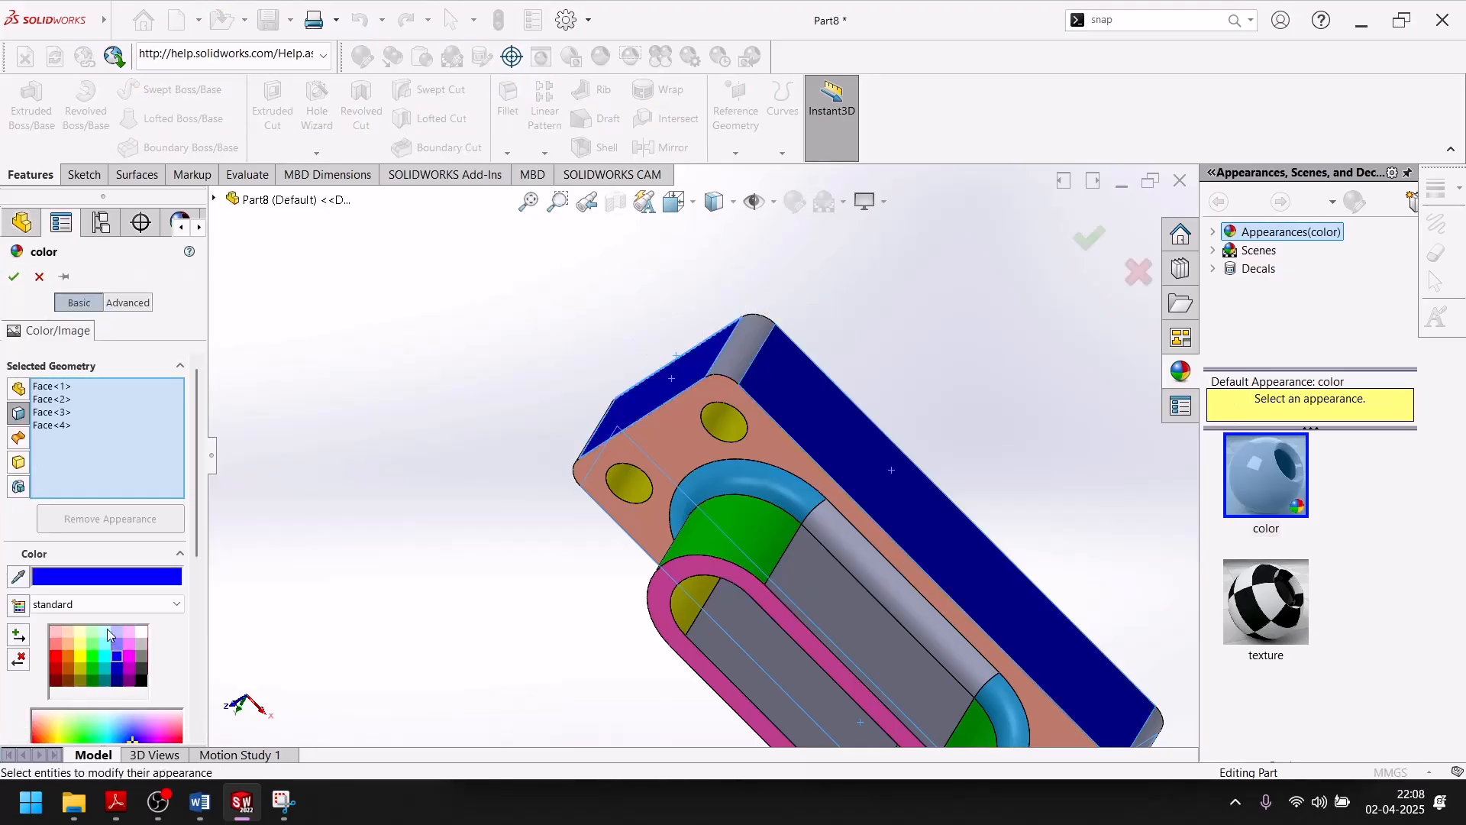
{"action": "left_click", "coordinate": [13, 279]}
Step: Select the plate's four rounded vertical corner faces and color them black
{"action": "scroll", "coordinate": [768, 353], "scroll_direction": "down", "scroll_amount": 5}
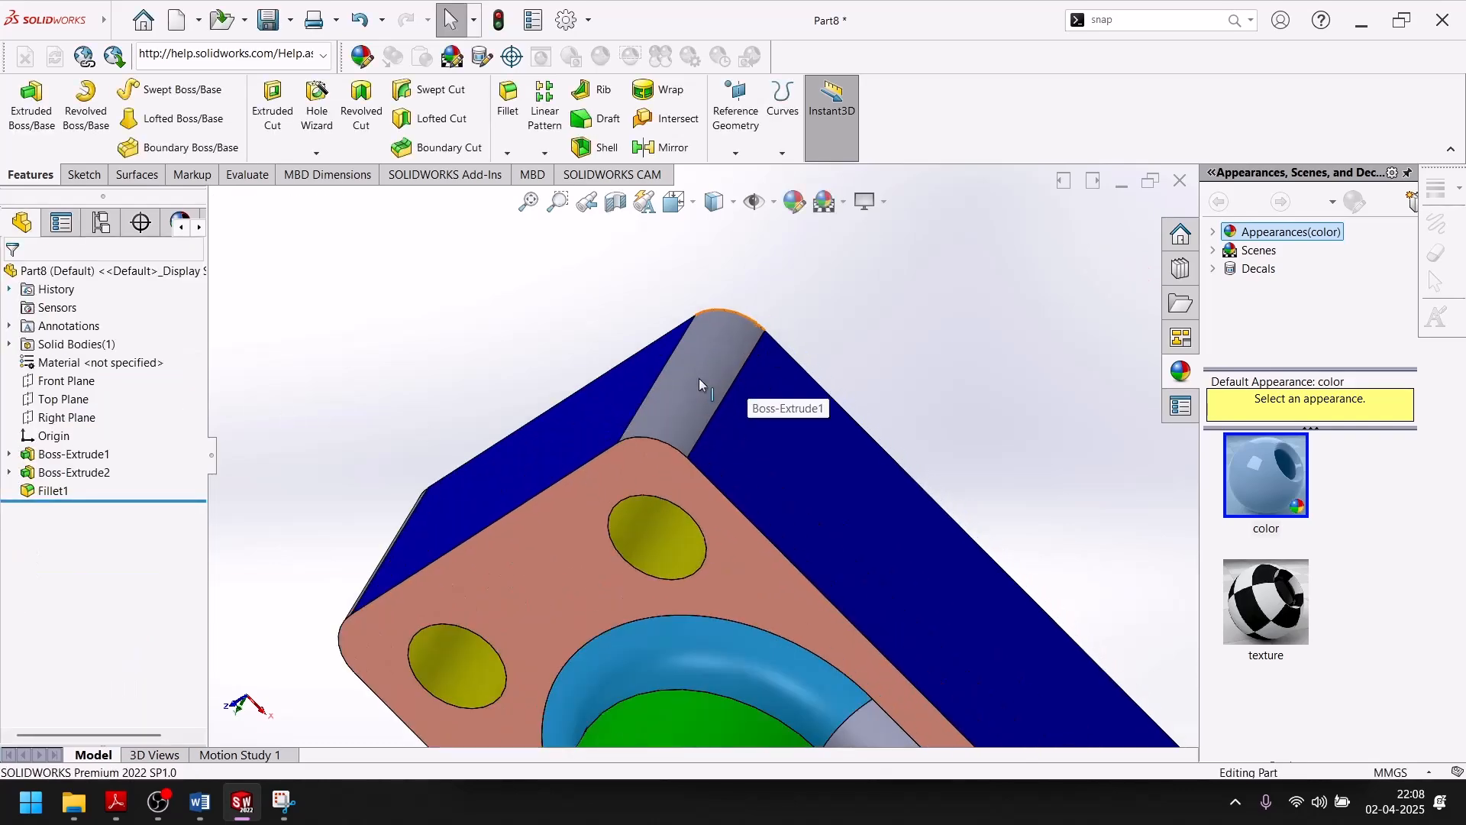
{"action": "left_click", "coordinate": [698, 380]}
{"action": "scroll", "coordinate": [717, 435], "scroll_direction": "up", "scroll_amount": 6}
{"action": "scroll", "coordinate": [890, 611], "scroll_direction": "down", "scroll_amount": 8}
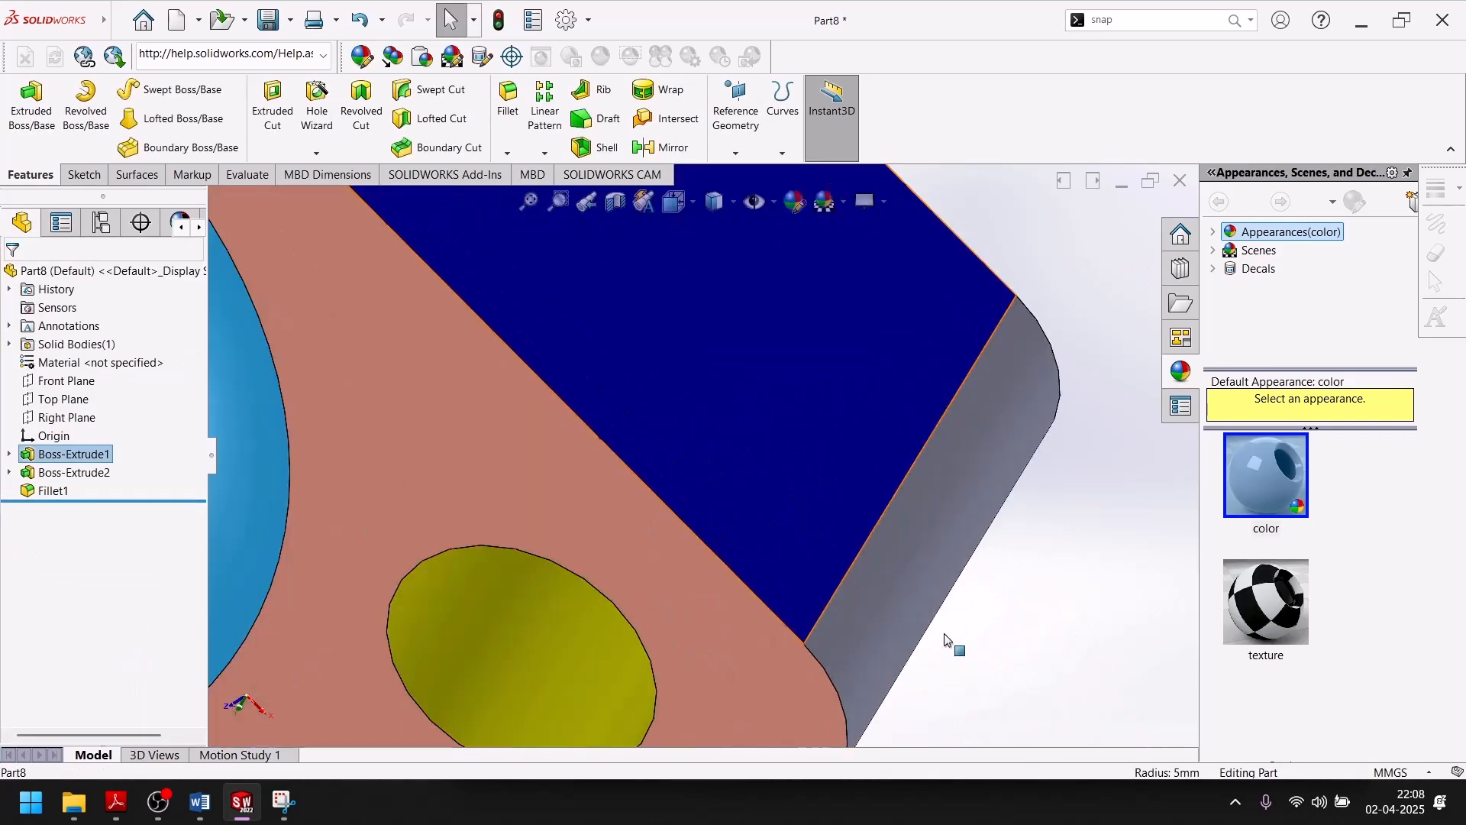
{"action": "scroll", "coordinate": [873, 560], "scroll_direction": "up", "scroll_amount": 8}
{"action": "middle_click_drag", "start_coordinate": [854, 569], "coordinate": [671, 247]}
{"action": "scroll", "coordinate": [609, 648], "scroll_direction": "down", "scroll_amount": 5}
{"action": "left_click", "coordinate": [562, 548]}
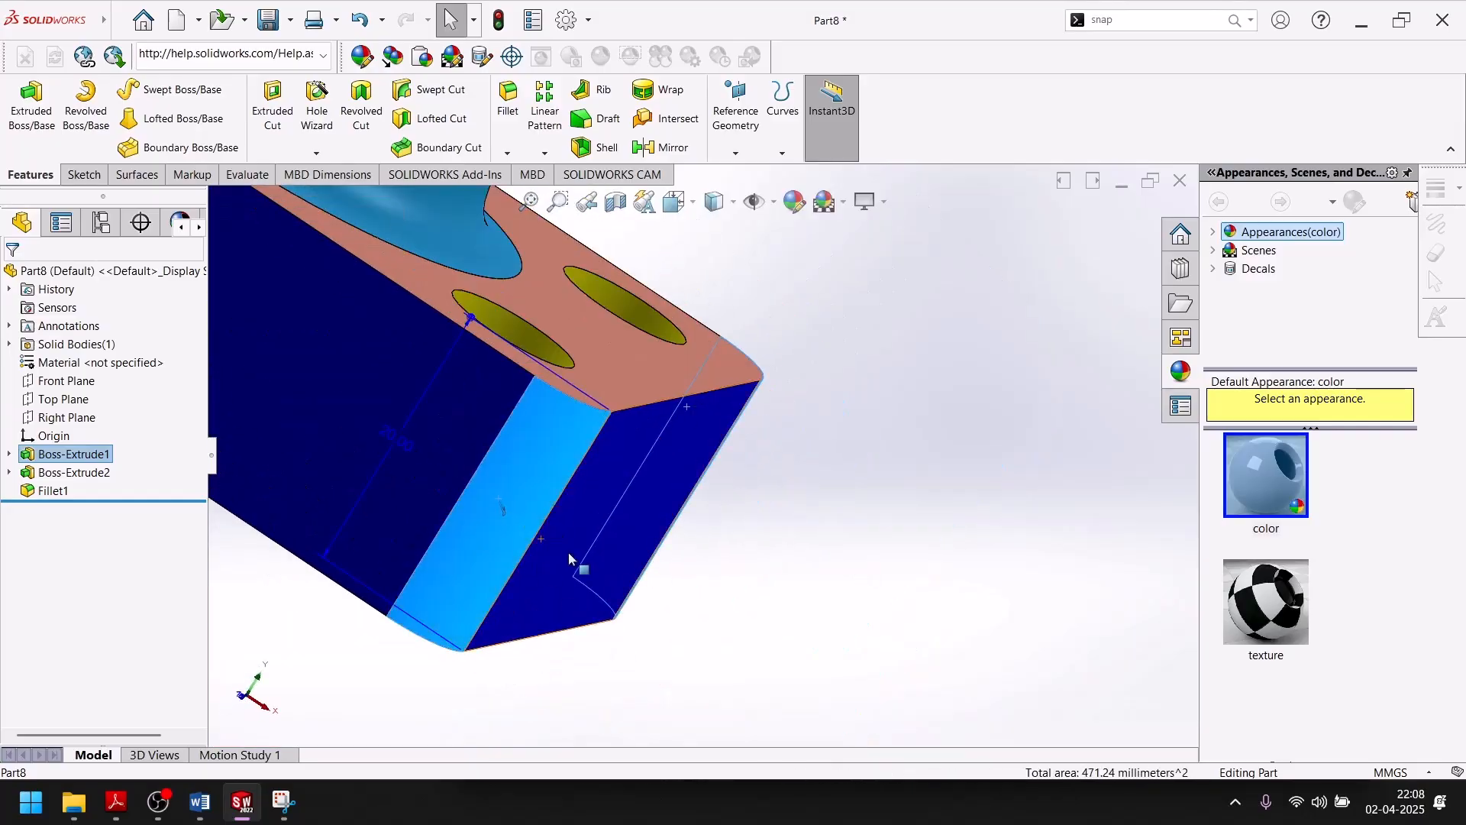
{"action": "scroll", "coordinate": [473, 442], "scroll_direction": "up", "scroll_amount": 5}
{"action": "scroll", "coordinate": [443, 381], "scroll_direction": "up", "scroll_amount": 2}
{"action": "scroll", "coordinate": [832, 449], "scroll_direction": "down", "scroll_amount": 8}
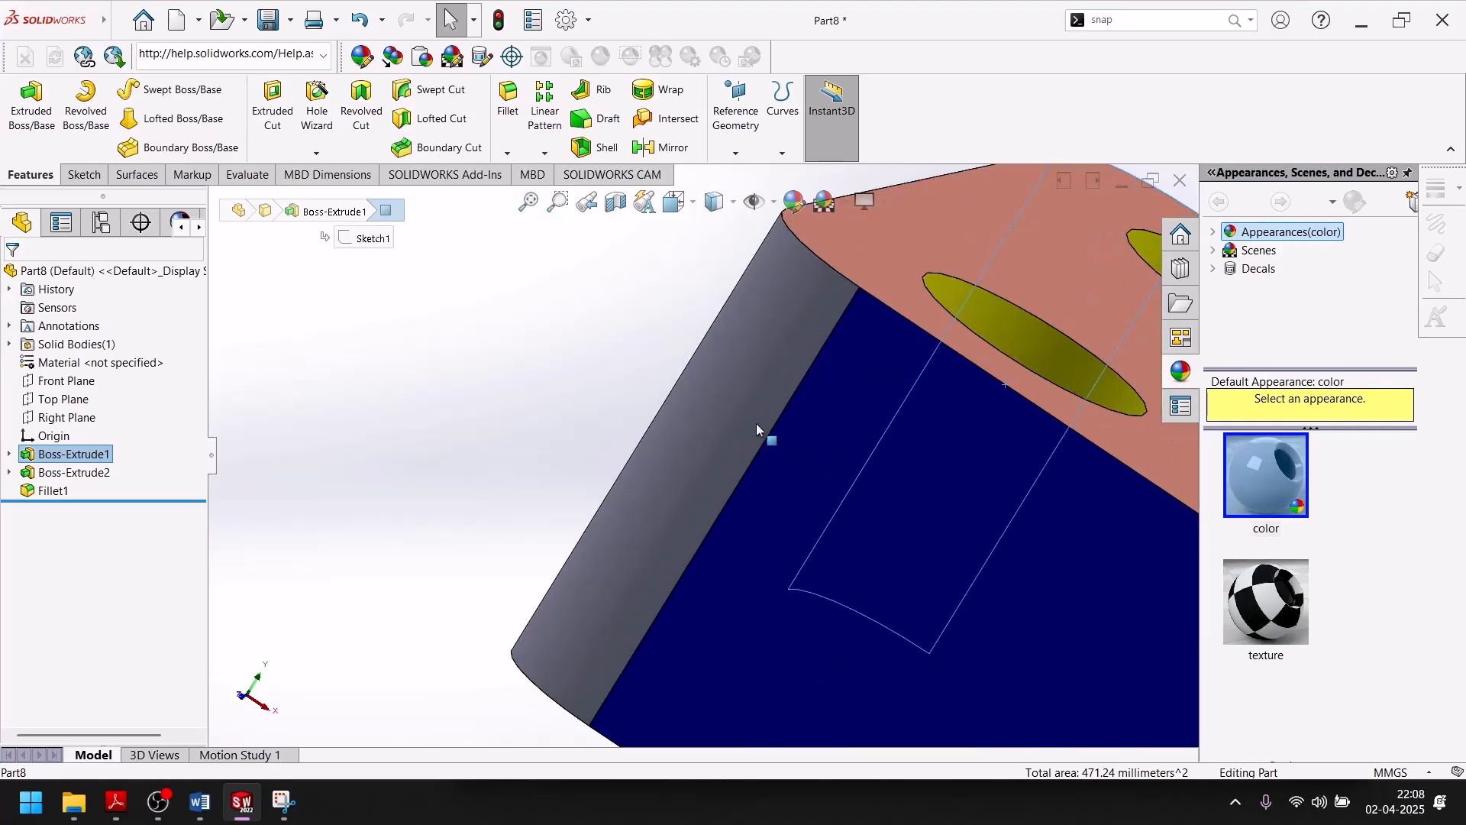
{"action": "left_click", "coordinate": [794, 203]}
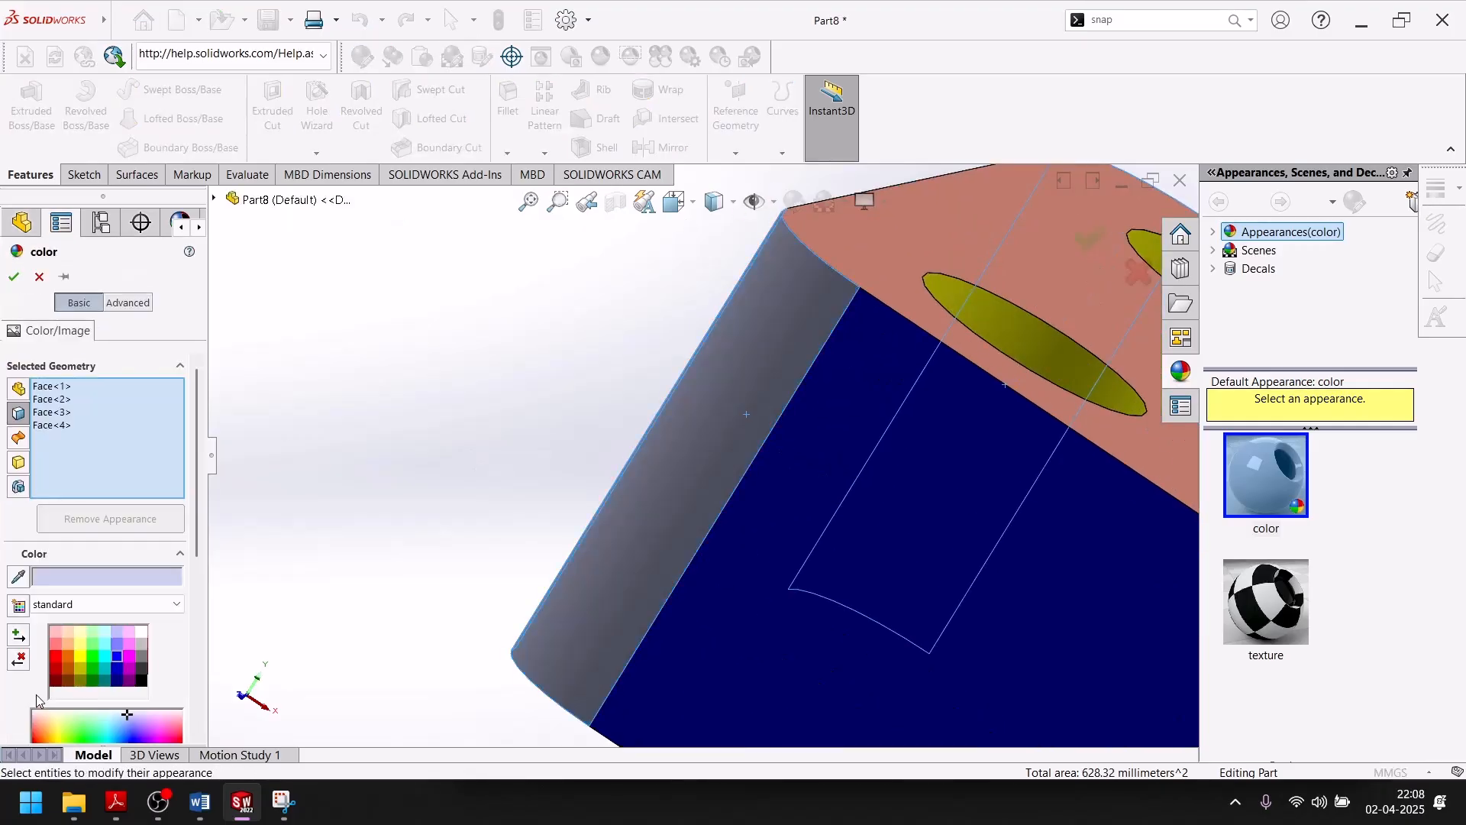
{"action": "left_click", "coordinate": [140, 682]}
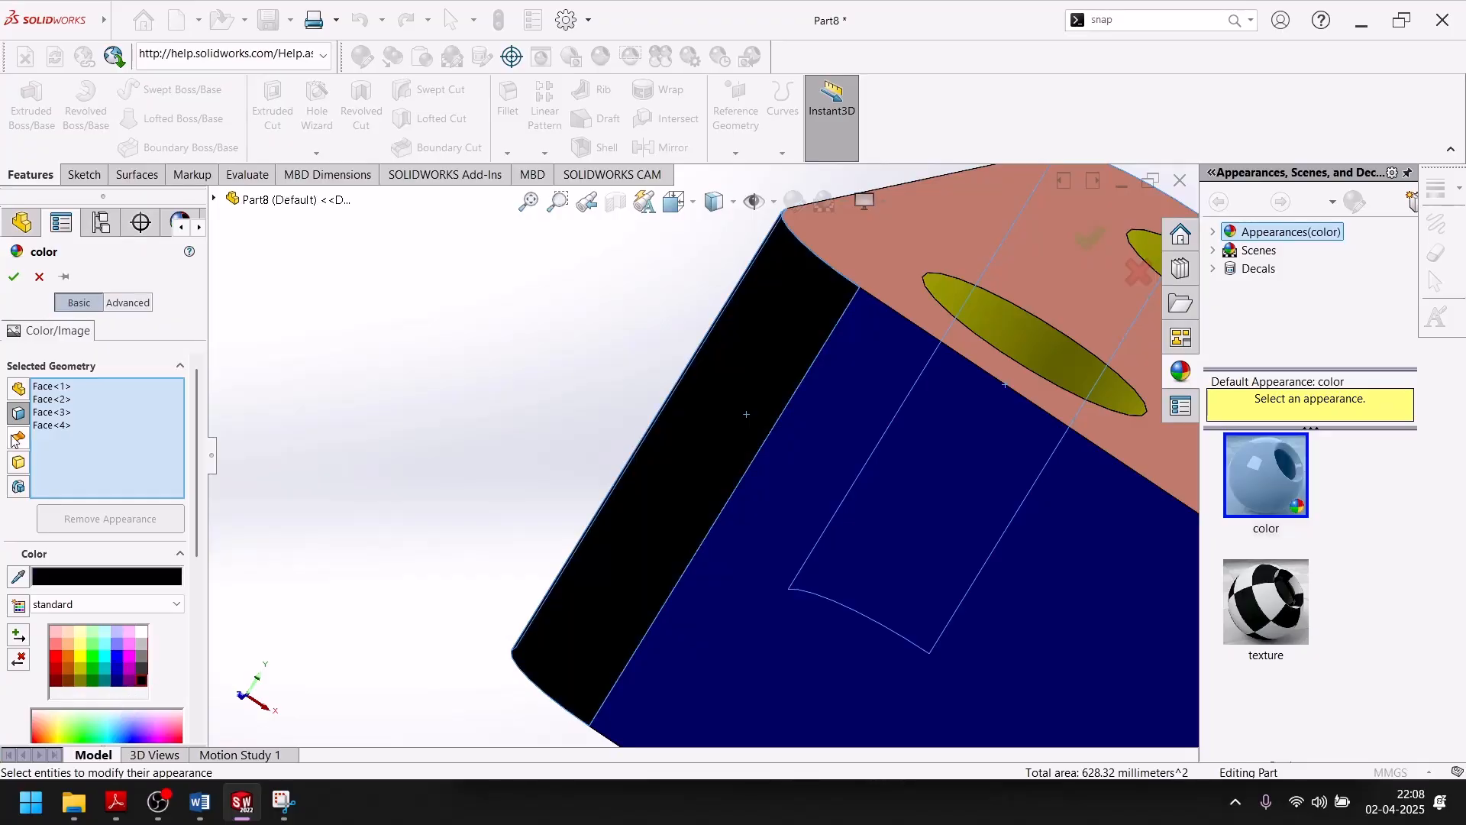
{"action": "left_click", "coordinate": [15, 277]}
{"action": "scroll", "coordinate": [470, 432], "scroll_direction": "up", "scroll_amount": 5}
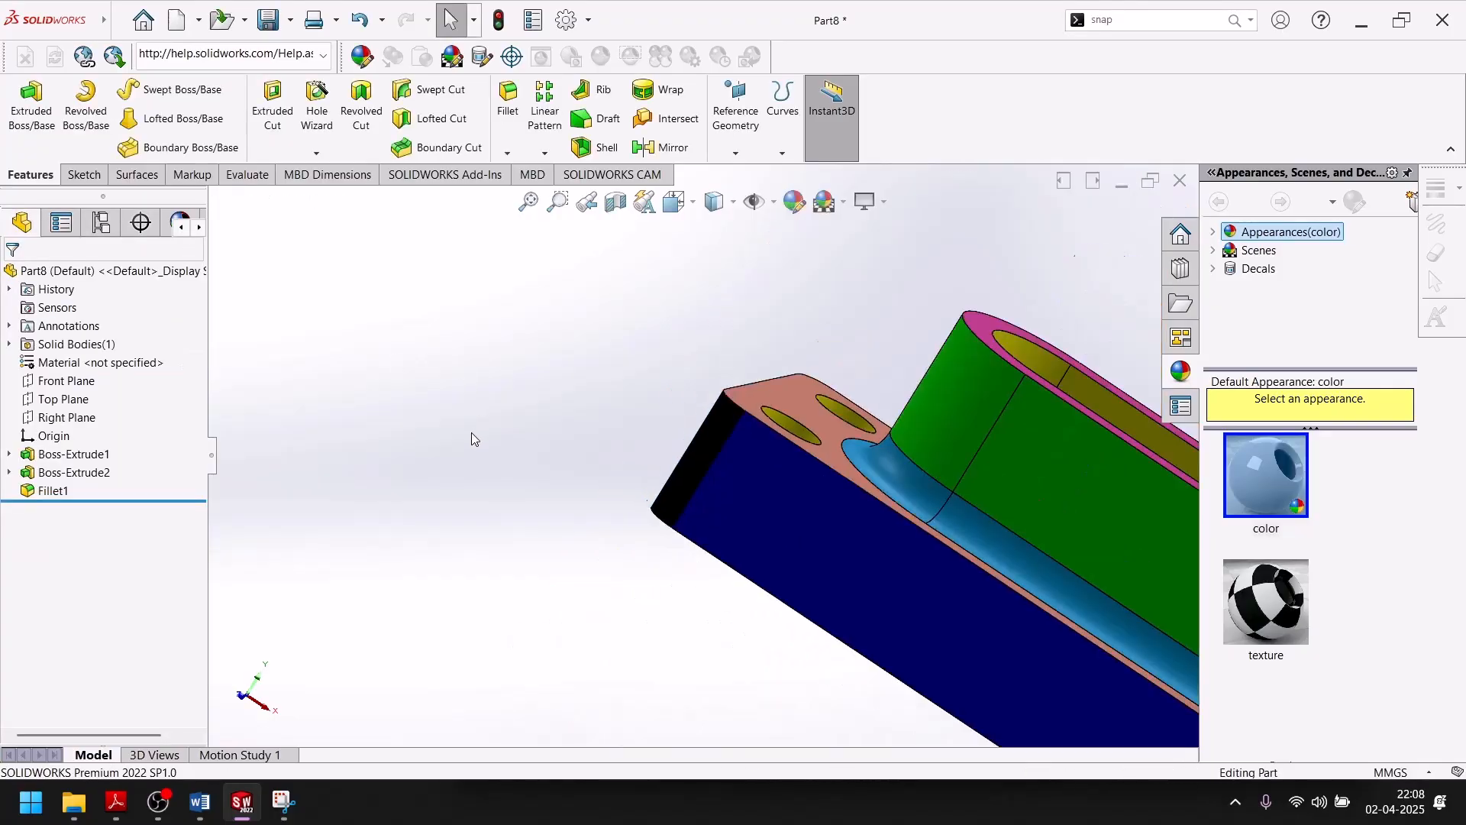
Step: Show the part in isometric view and change the scene to a plain white background
{"action": "key", "text": "space"}
{"action": "left_click", "coordinate": [723, 517]}
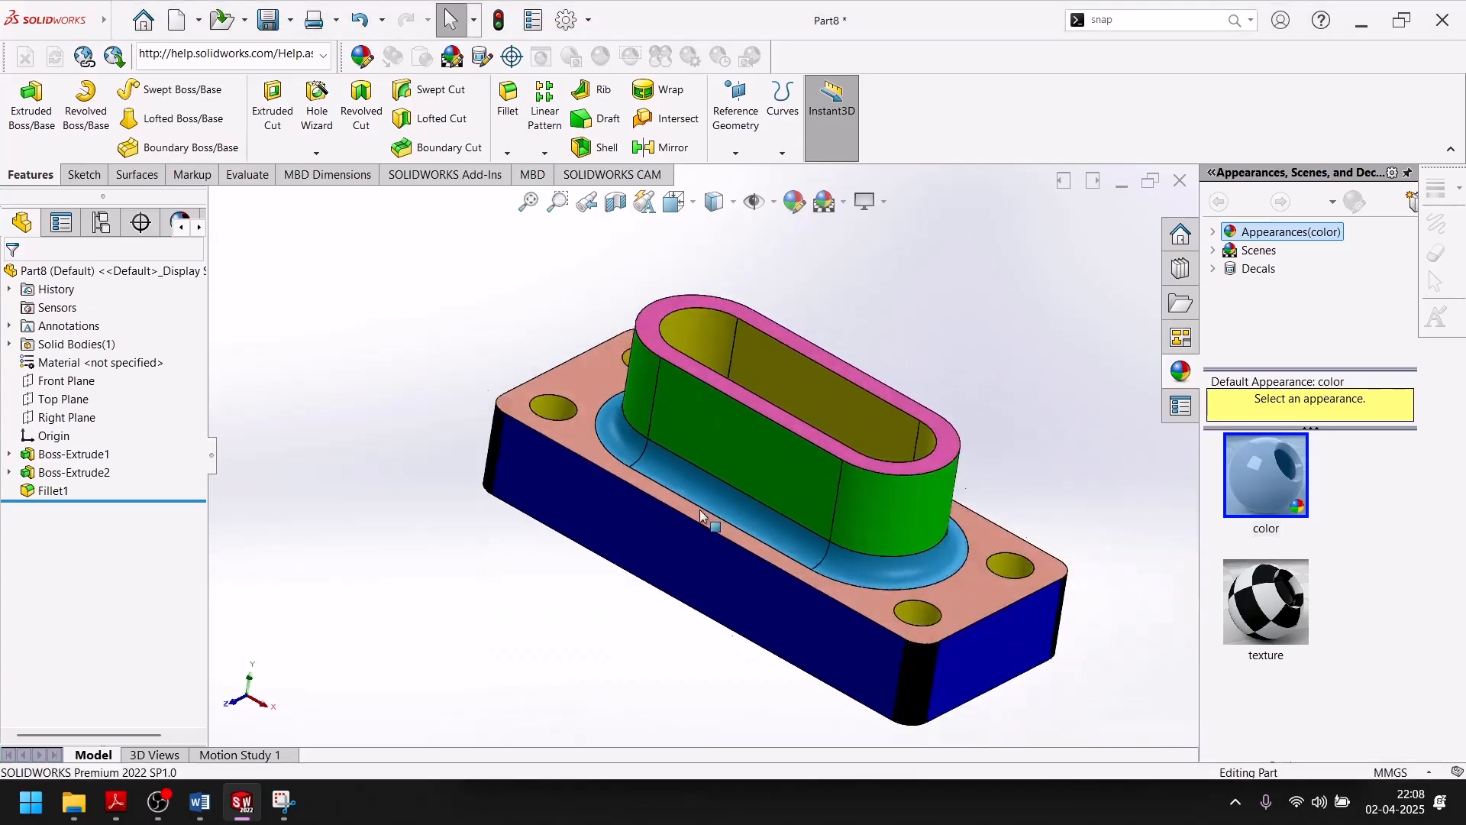
{"action": "left_click", "coordinate": [881, 204]}
{"action": "left_click", "coordinate": [843, 204]}
{"action": "left_click", "coordinate": [848, 247]}
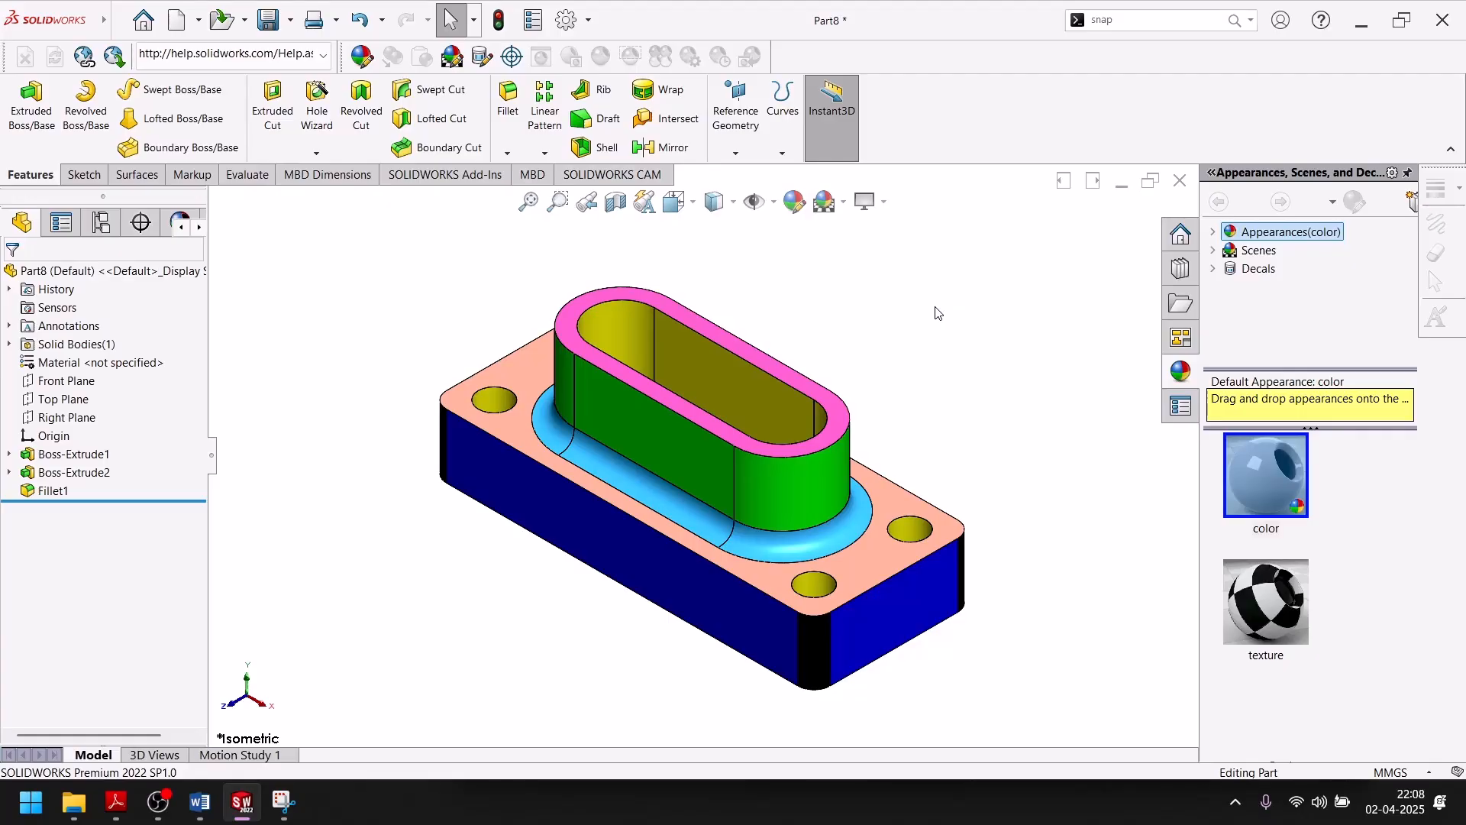
Step: Switch to Snipping Tool and capture a new rectangular screenshot of the colored isometric part
{"action": "left_click", "coordinate": [285, 801]}
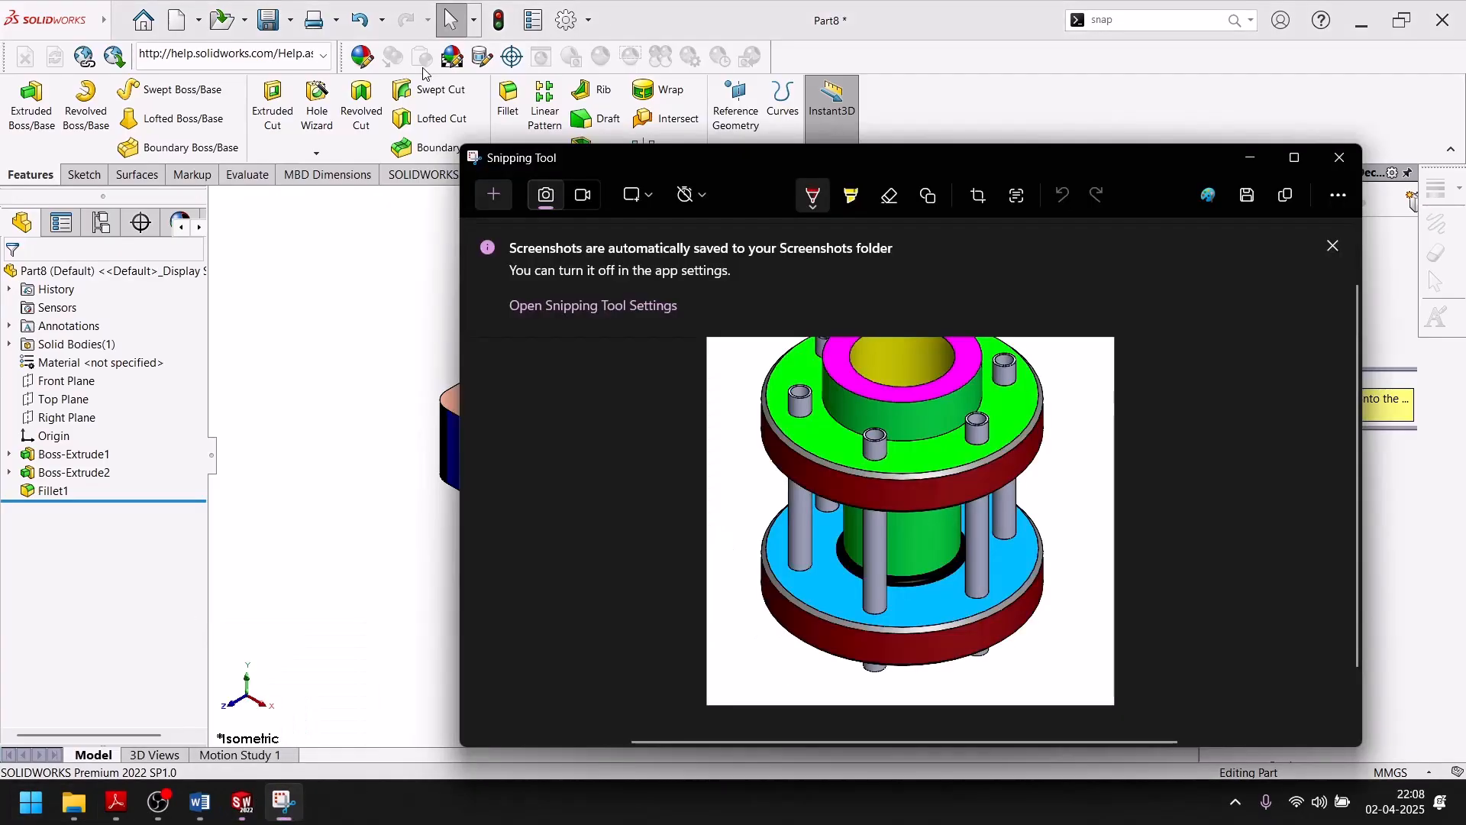
{"action": "left_click", "coordinate": [495, 196]}
{"action": "left_click_drag", "start_coordinate": [375, 230], "coordinate": [1035, 727]}
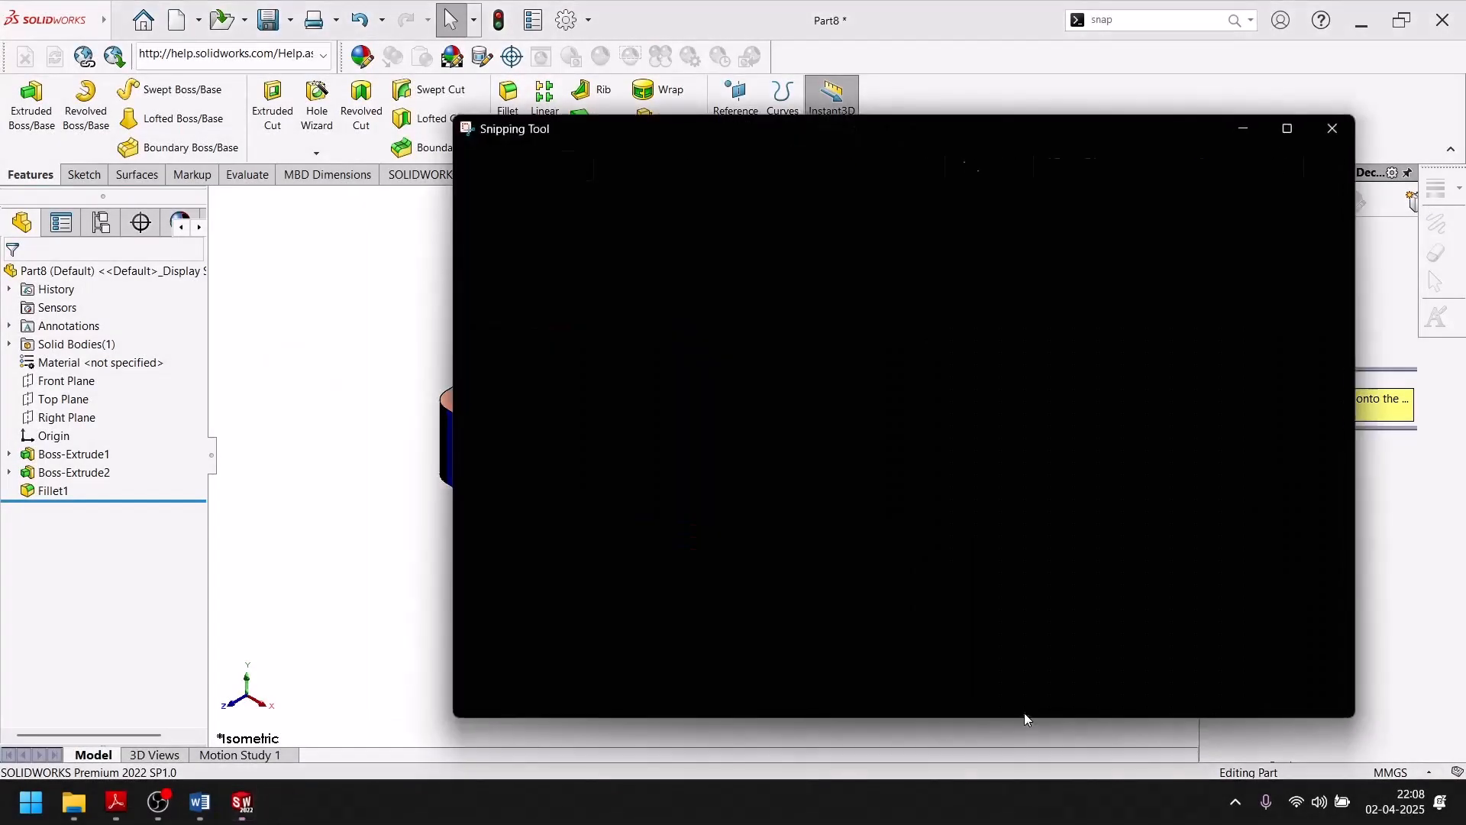
Step: Save the screenshot as a PNG in a new folder named 114 inside the 27-02-2025 folder
{"action": "key", "text": "ctrl+s"}
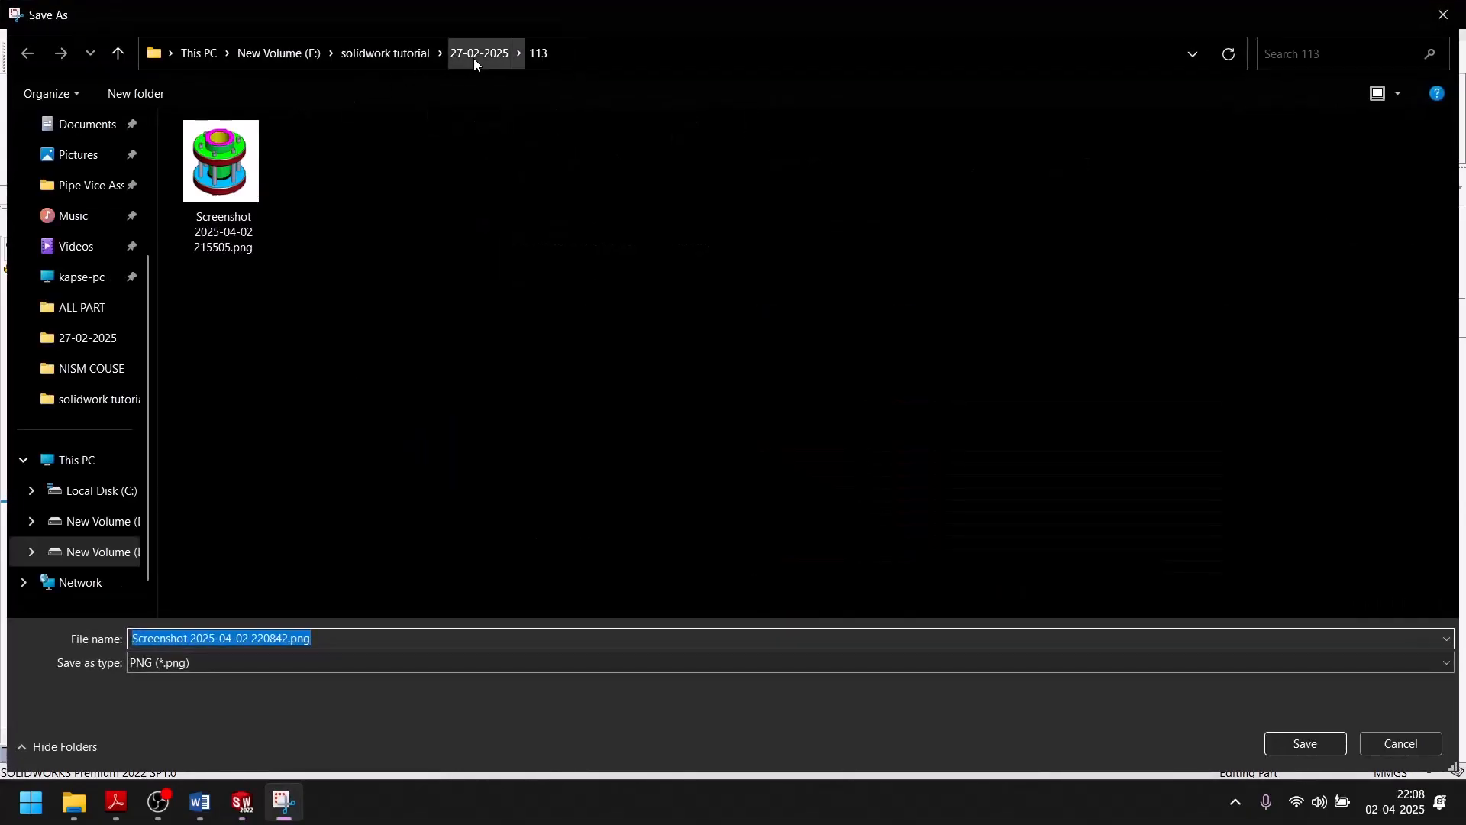
{"action": "left_click", "coordinate": [478, 55]}
{"action": "scroll", "coordinate": [563, 458], "scroll_direction": "down", "scroll_amount": 10}
{"action": "right_click", "coordinate": [1269, 583]}
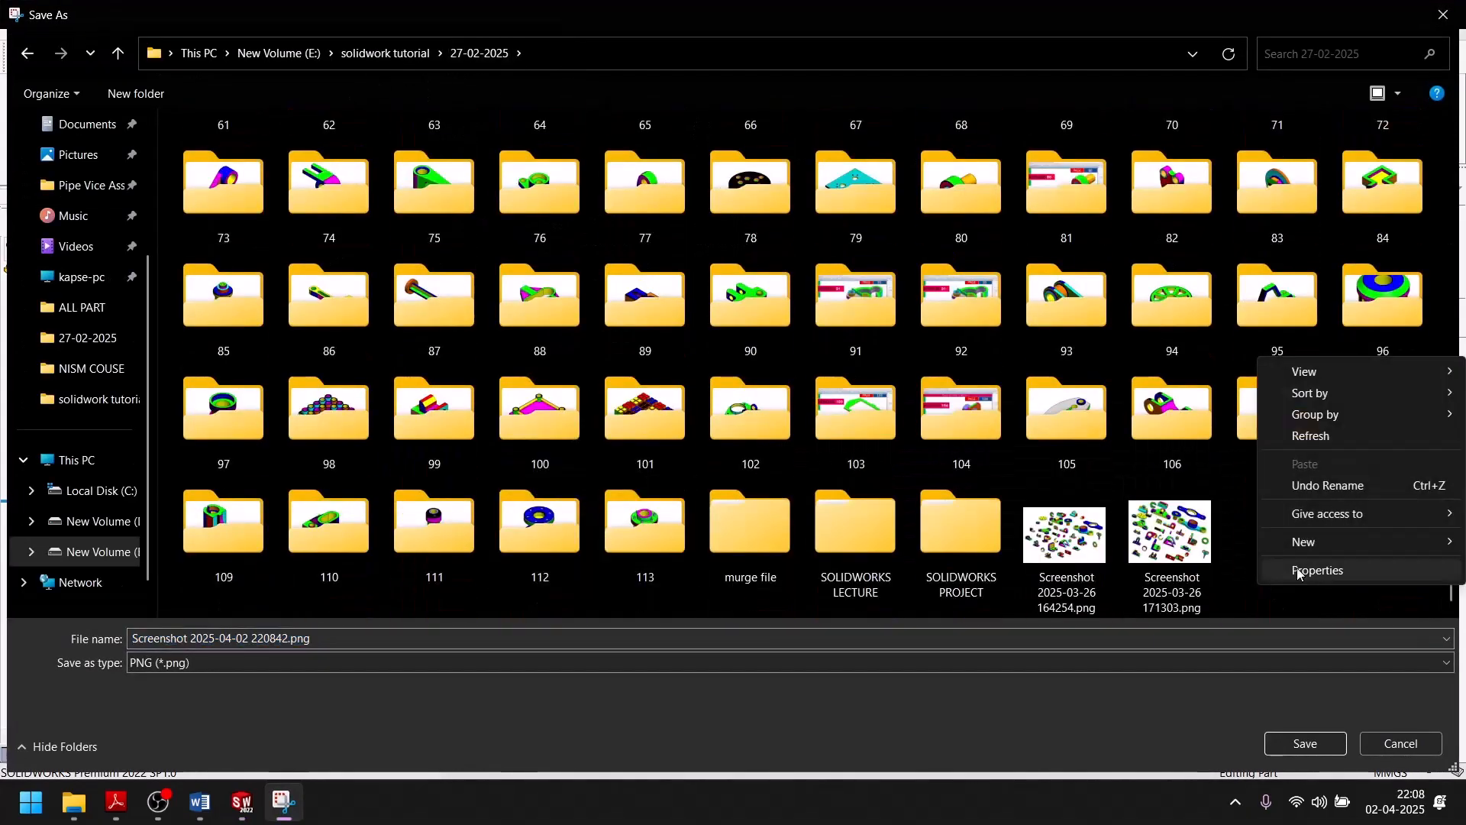
{"action": "mouse_move", "coordinate": [1303, 541]}
{"action": "left_click", "coordinate": [1006, 255]}
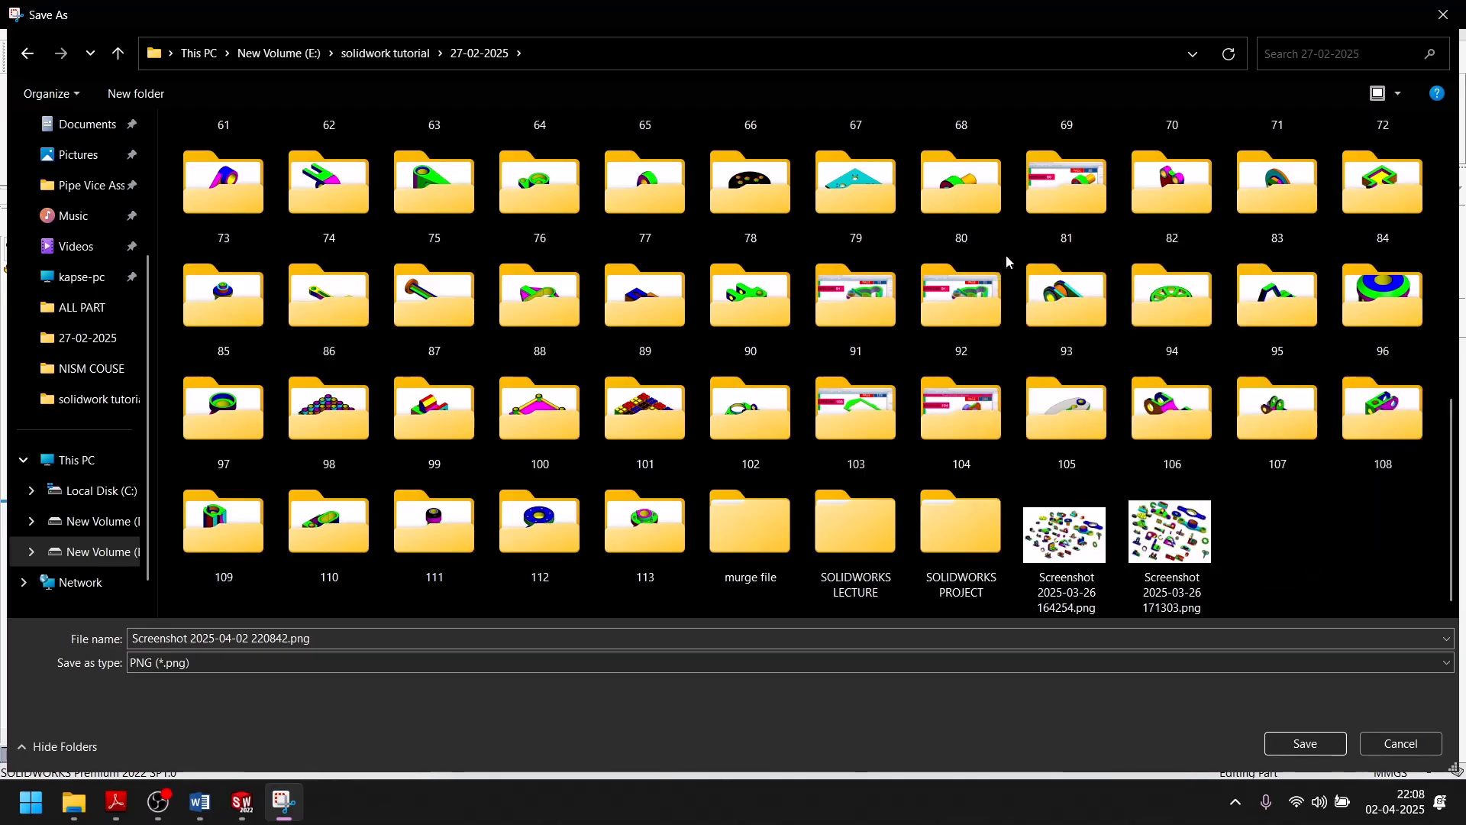
{"action": "type", "text": "114"}
{"action": "key", "text": "Return"}
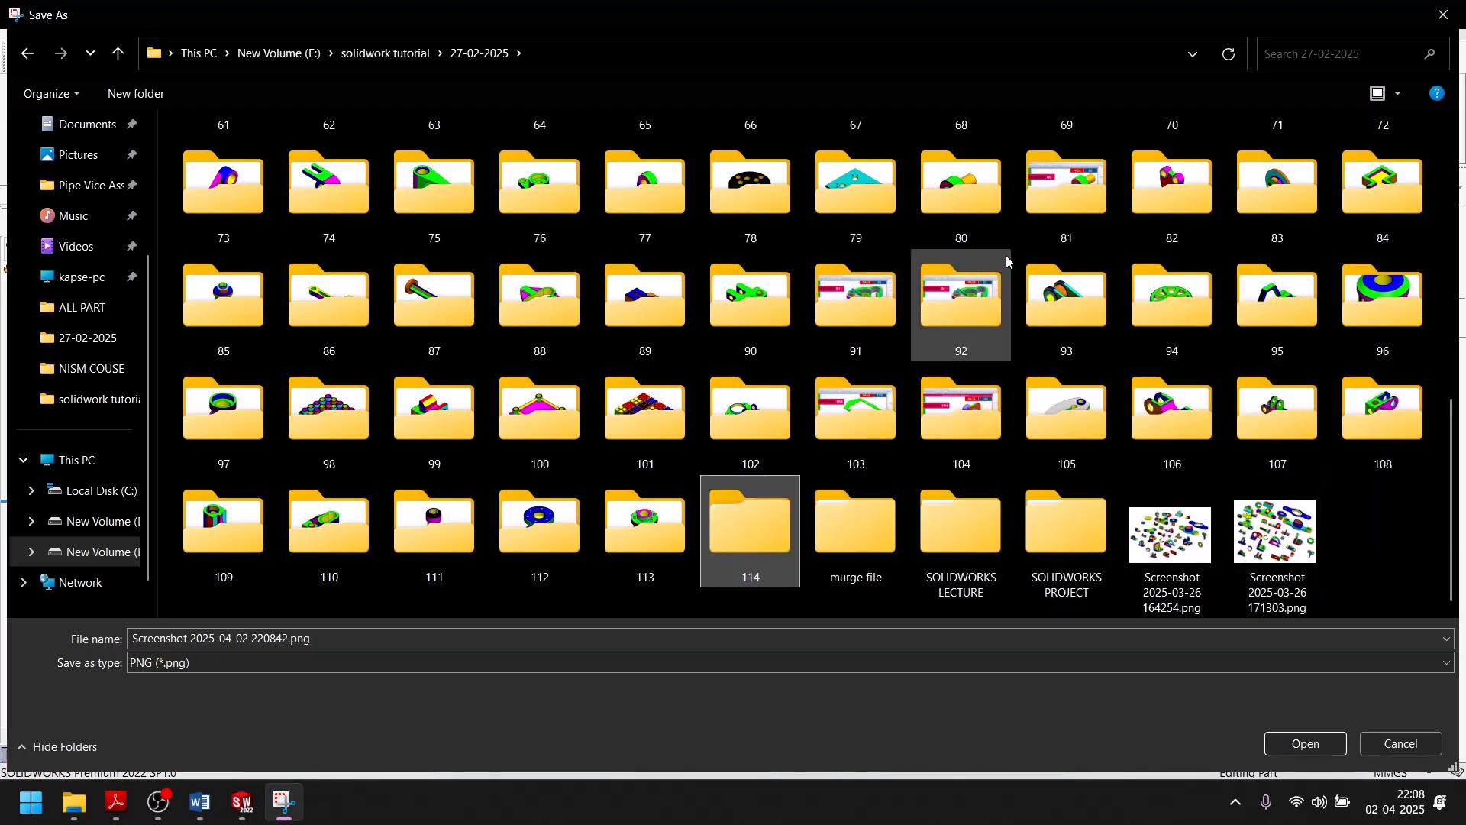
{"action": "key", "text": "Return"}
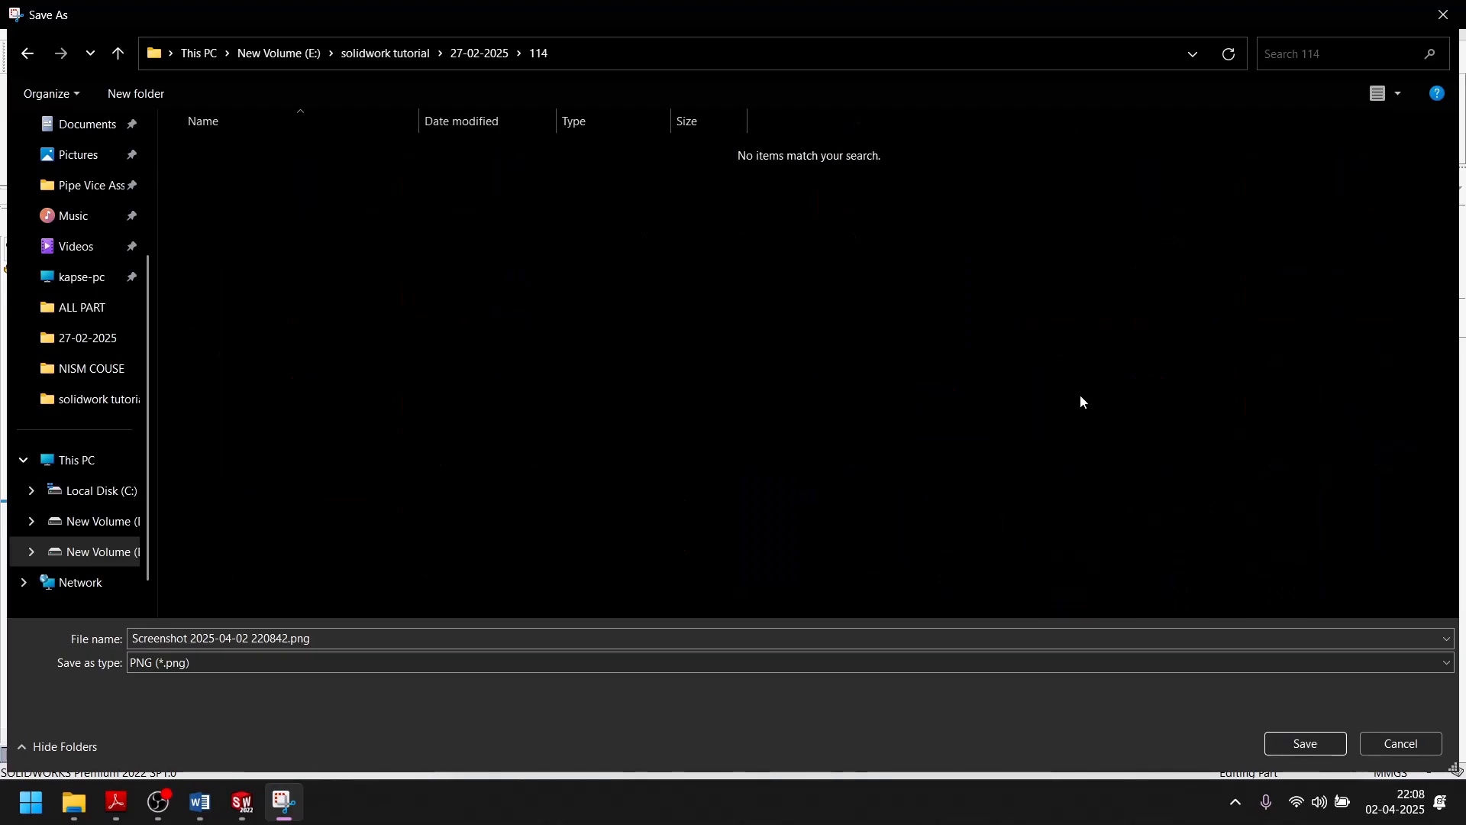
{"action": "left_click", "coordinate": [1290, 746]}
Step: Return to SOLIDWORKS and save the part as Part8.SLDPRT in folder 114 inside 27-02-2025
{"action": "left_click", "coordinate": [334, 545]}
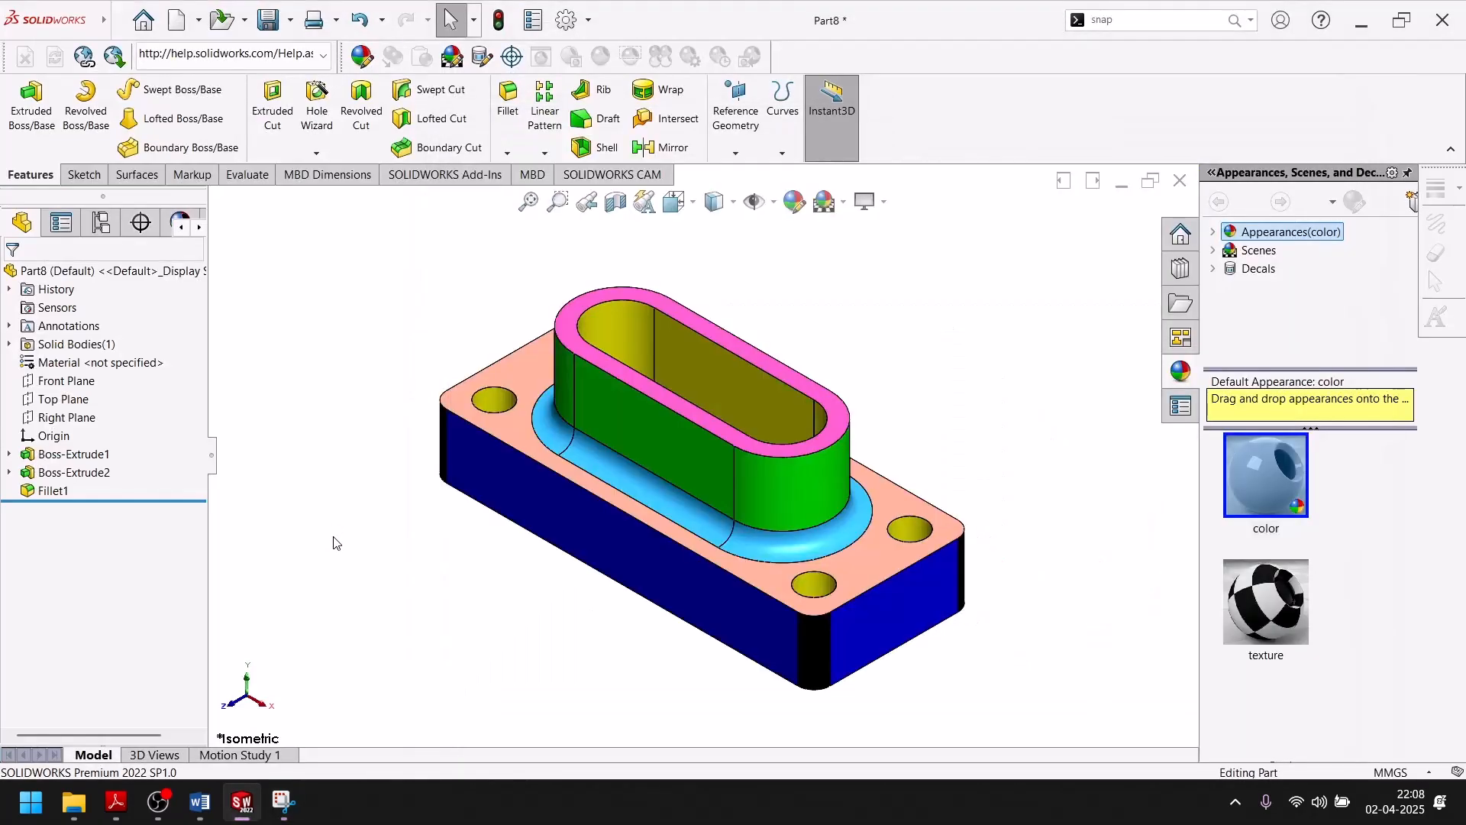
{"action": "key", "text": "ctrl+s"}
{"action": "left_click", "coordinate": [474, 64]}
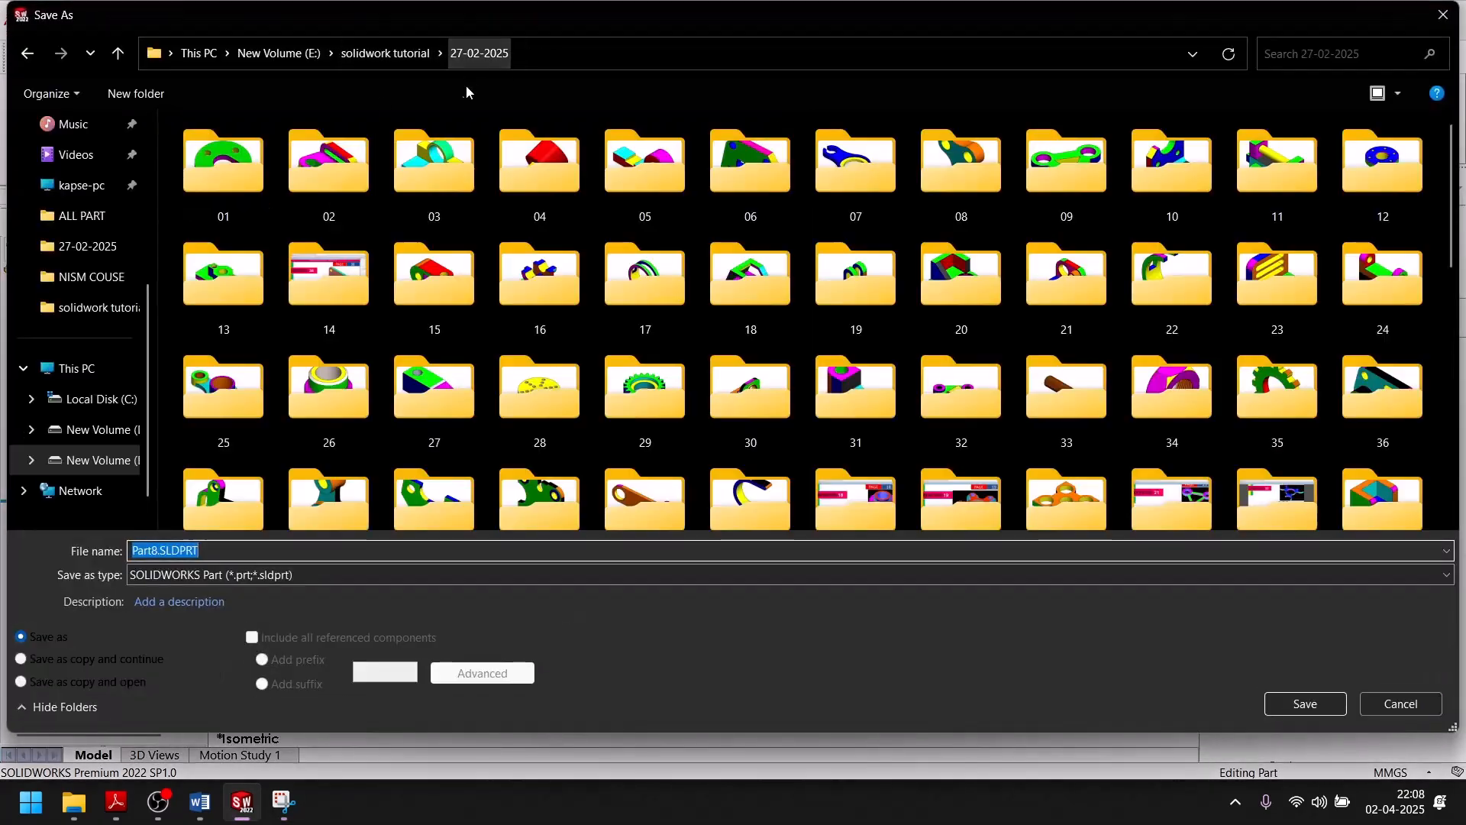
{"action": "scroll", "coordinate": [511, 456], "scroll_direction": "down", "scroll_amount": 10}
{"action": "double_click", "coordinate": [746, 454]}
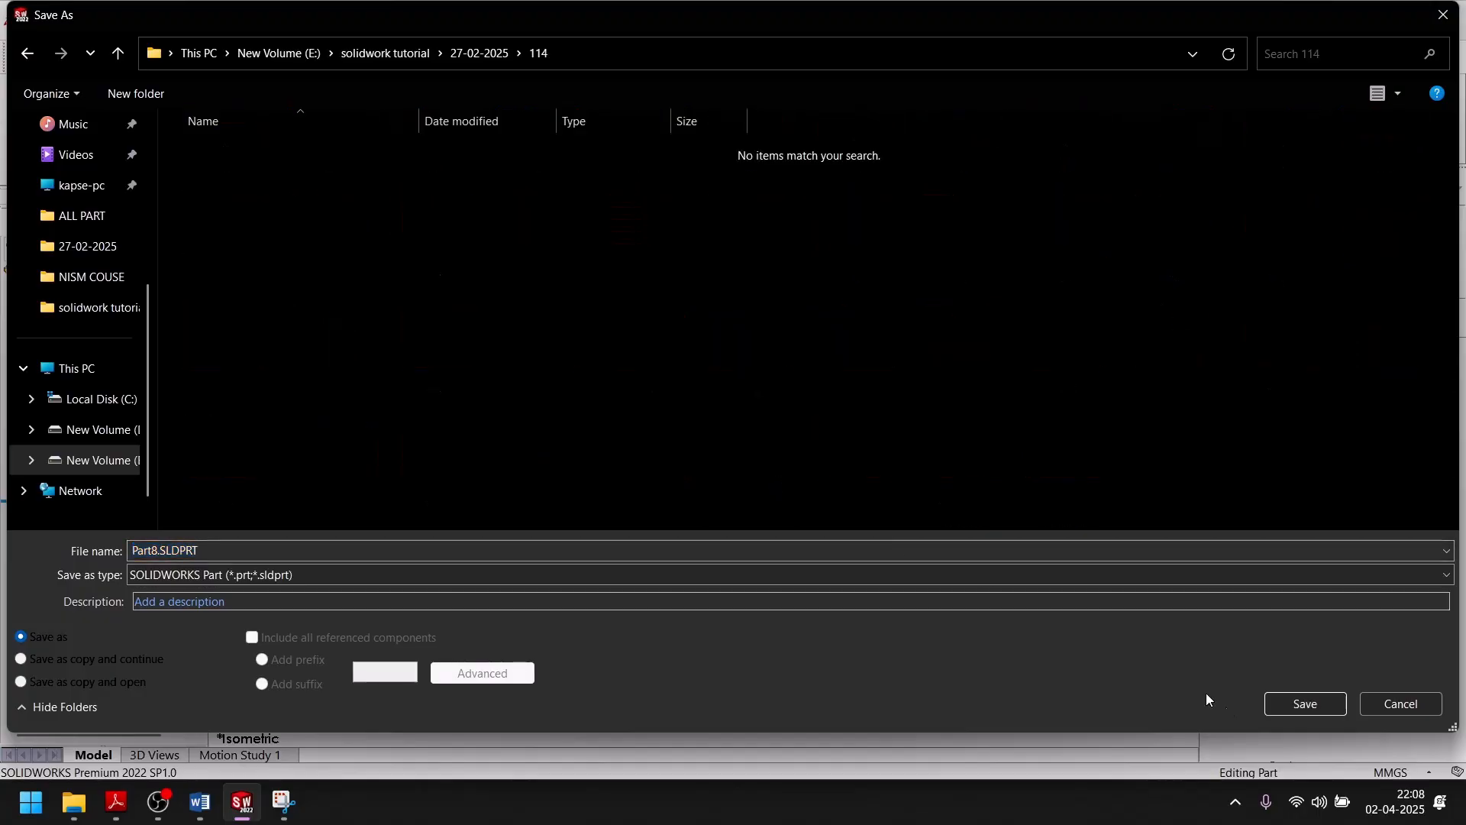
{"action": "left_click", "coordinate": [1303, 702]}
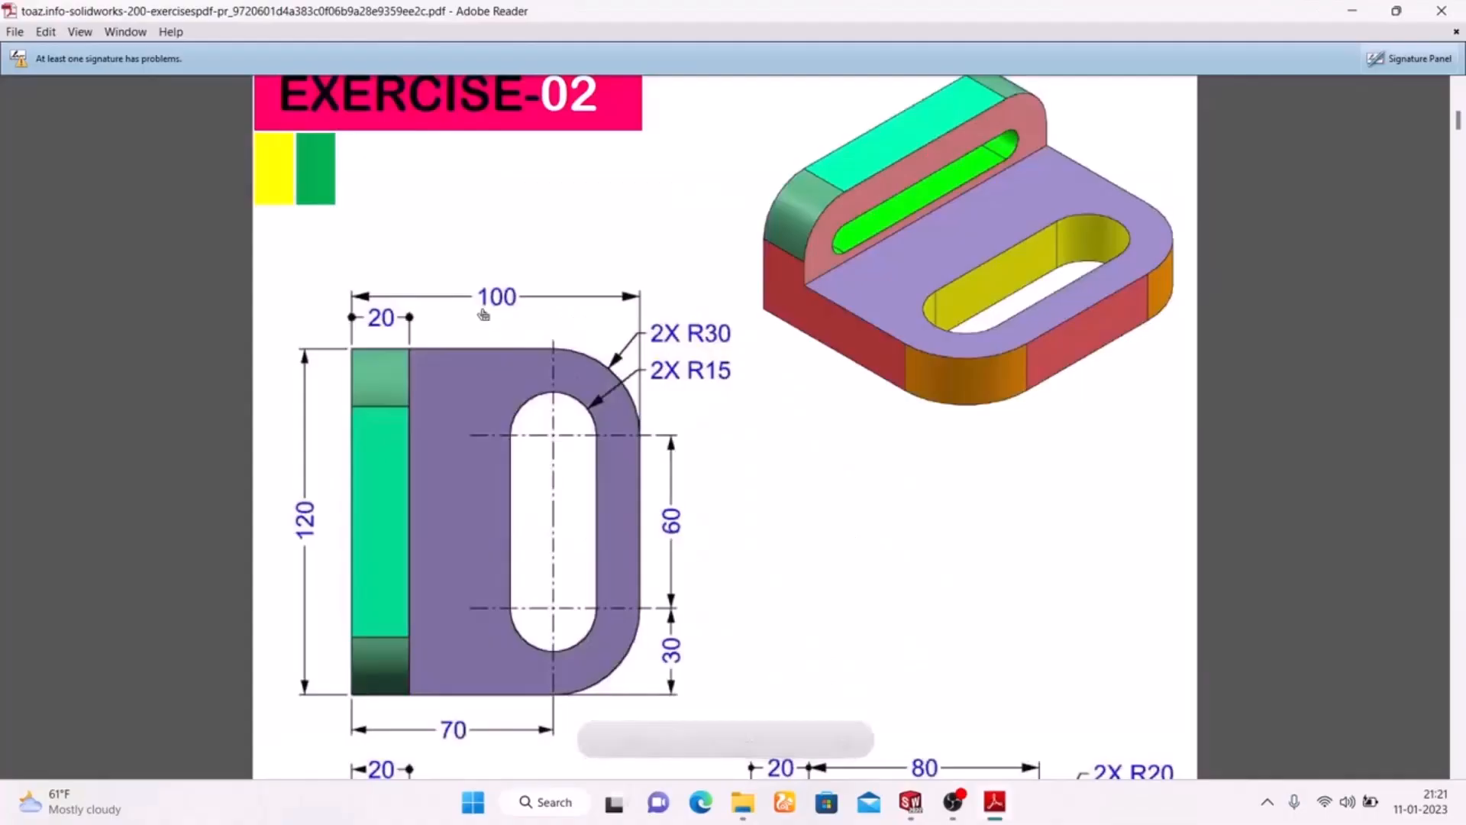
Step: Check Exercise-02 in the PDF, switch to SOLIDWORKS and sketch a center rectangle about 144 by 91 mm centered on the origin
{"action": "scroll", "coordinate": [878, 259], "scroll_direction": "up", "scroll_amount": 3}
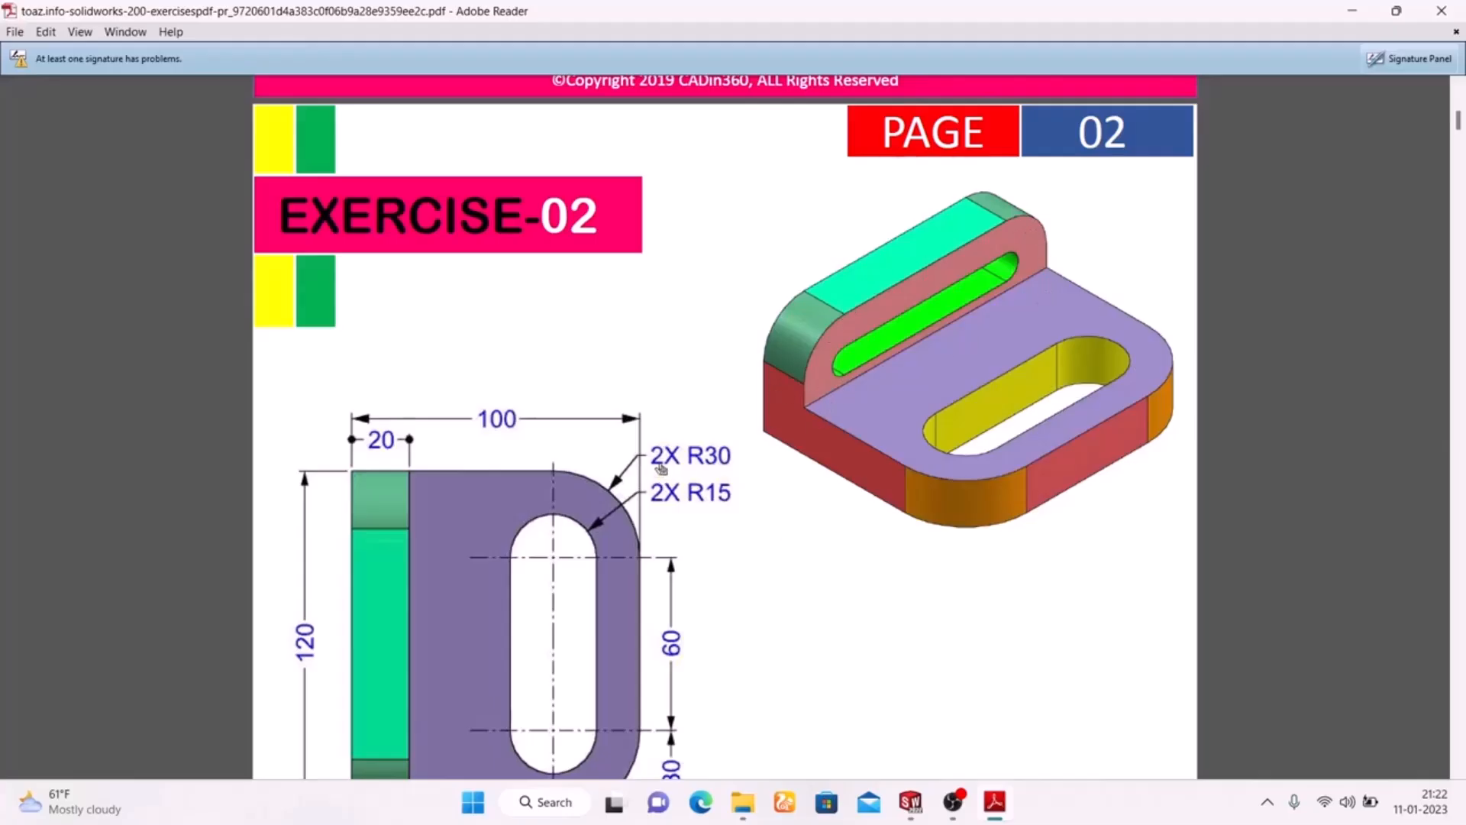
{"action": "scroll", "coordinate": [673, 467], "scroll_direction": "down", "scroll_amount": 3}
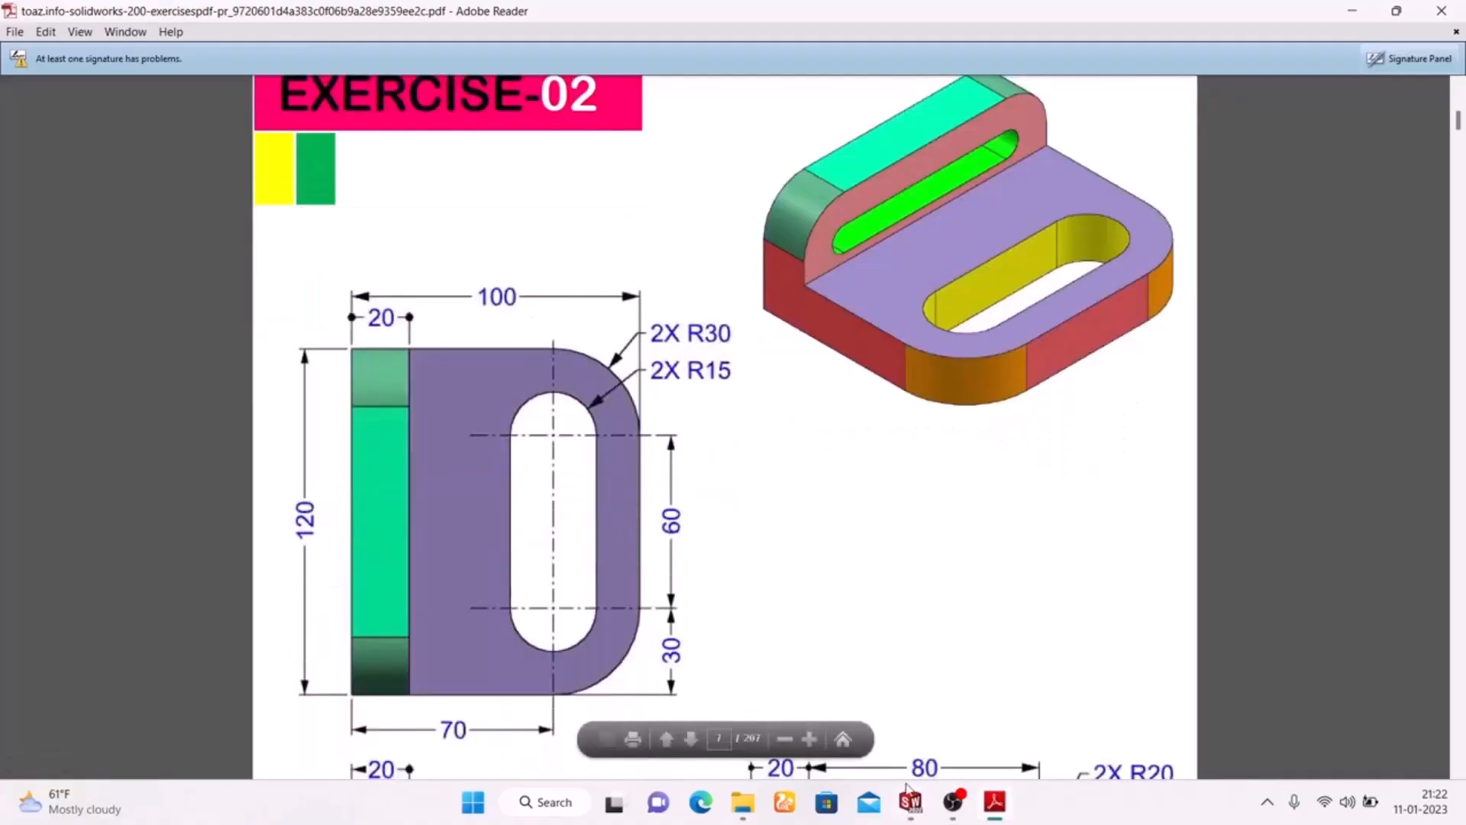
{"action": "left_click", "coordinate": [912, 807]}
{"action": "left_click", "coordinate": [993, 706]}
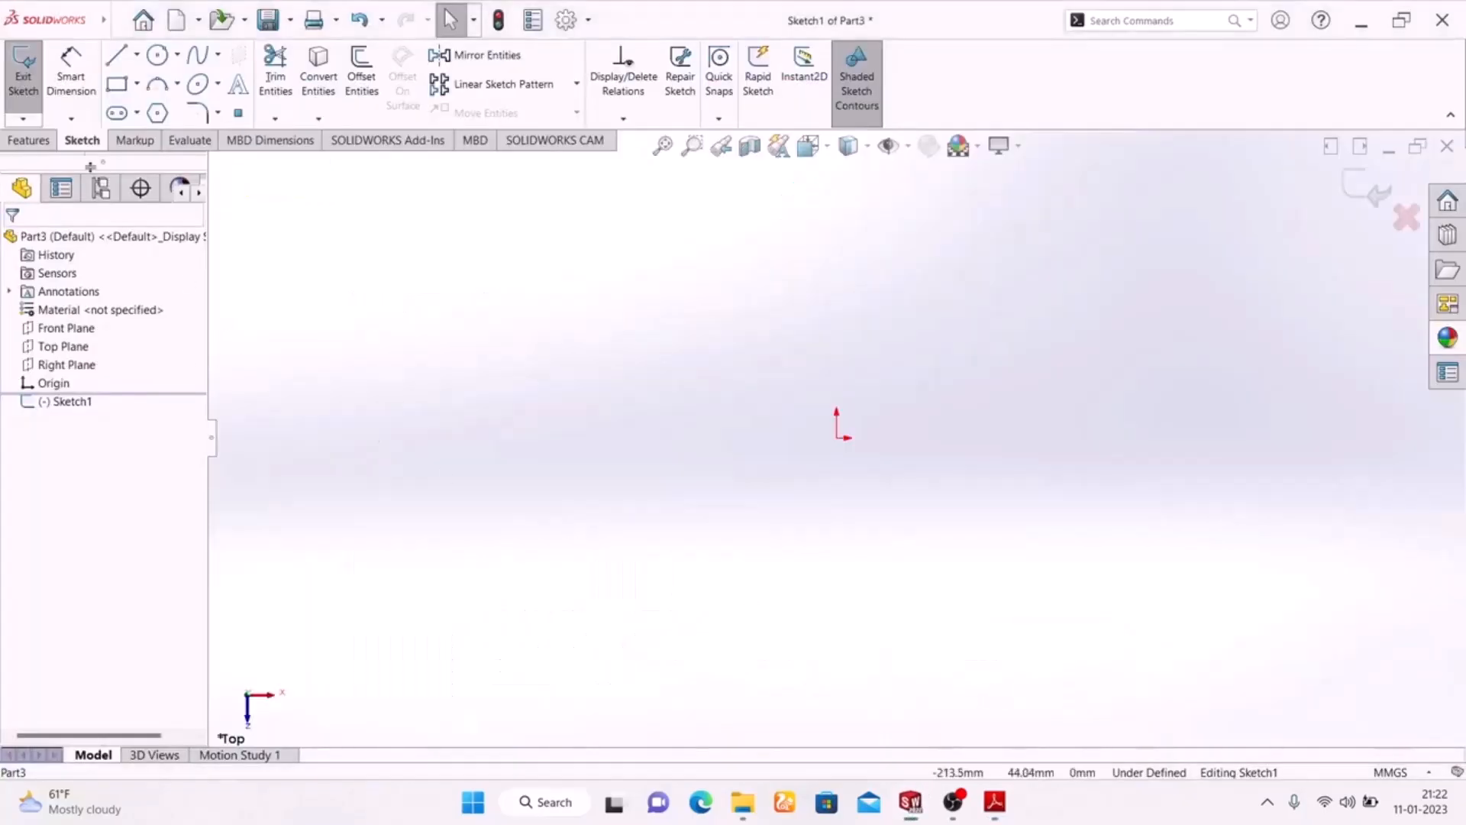
{"action": "left_click", "coordinate": [136, 84]}
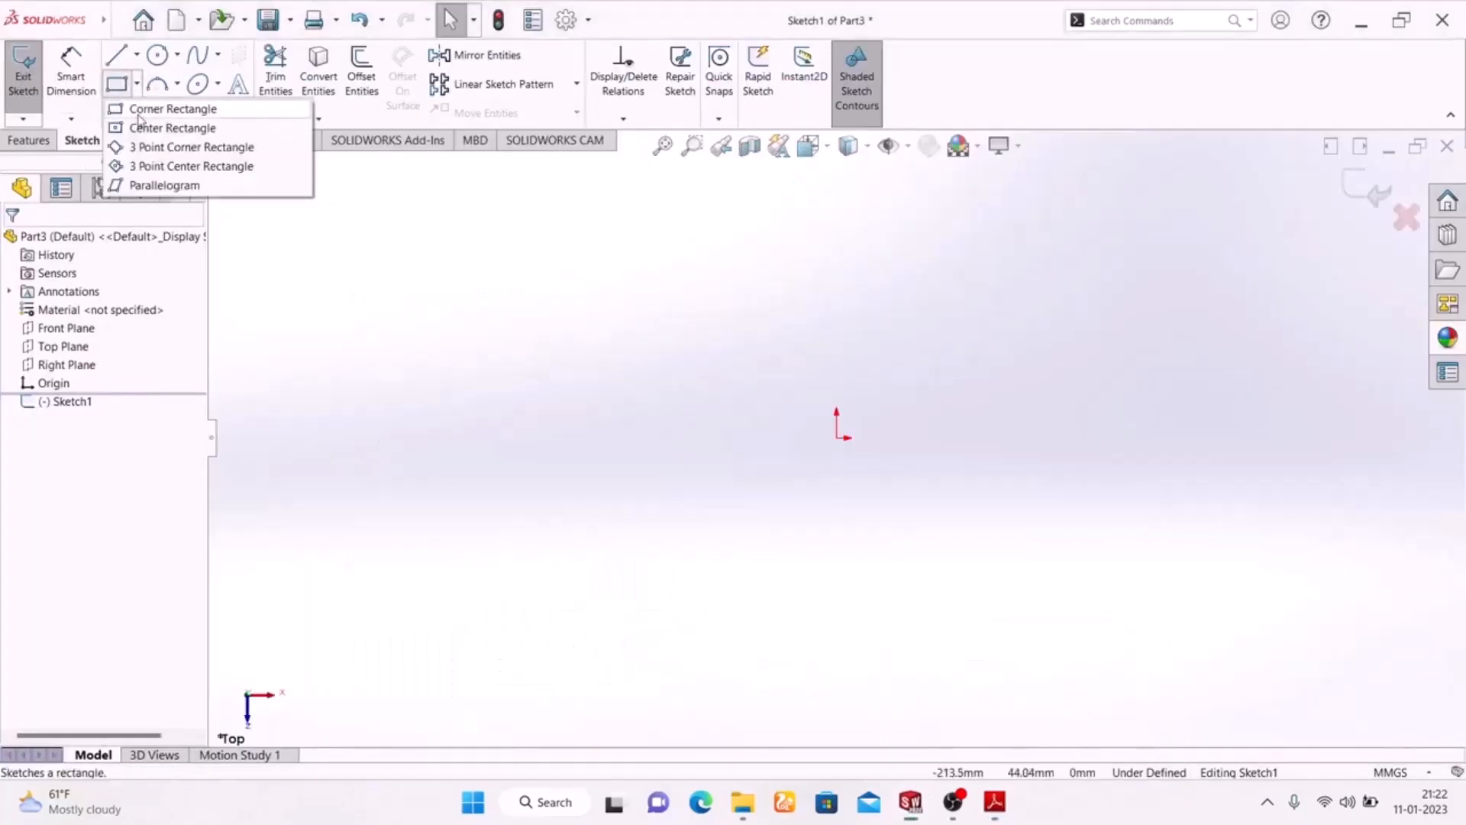
{"action": "left_click", "coordinate": [153, 126]}
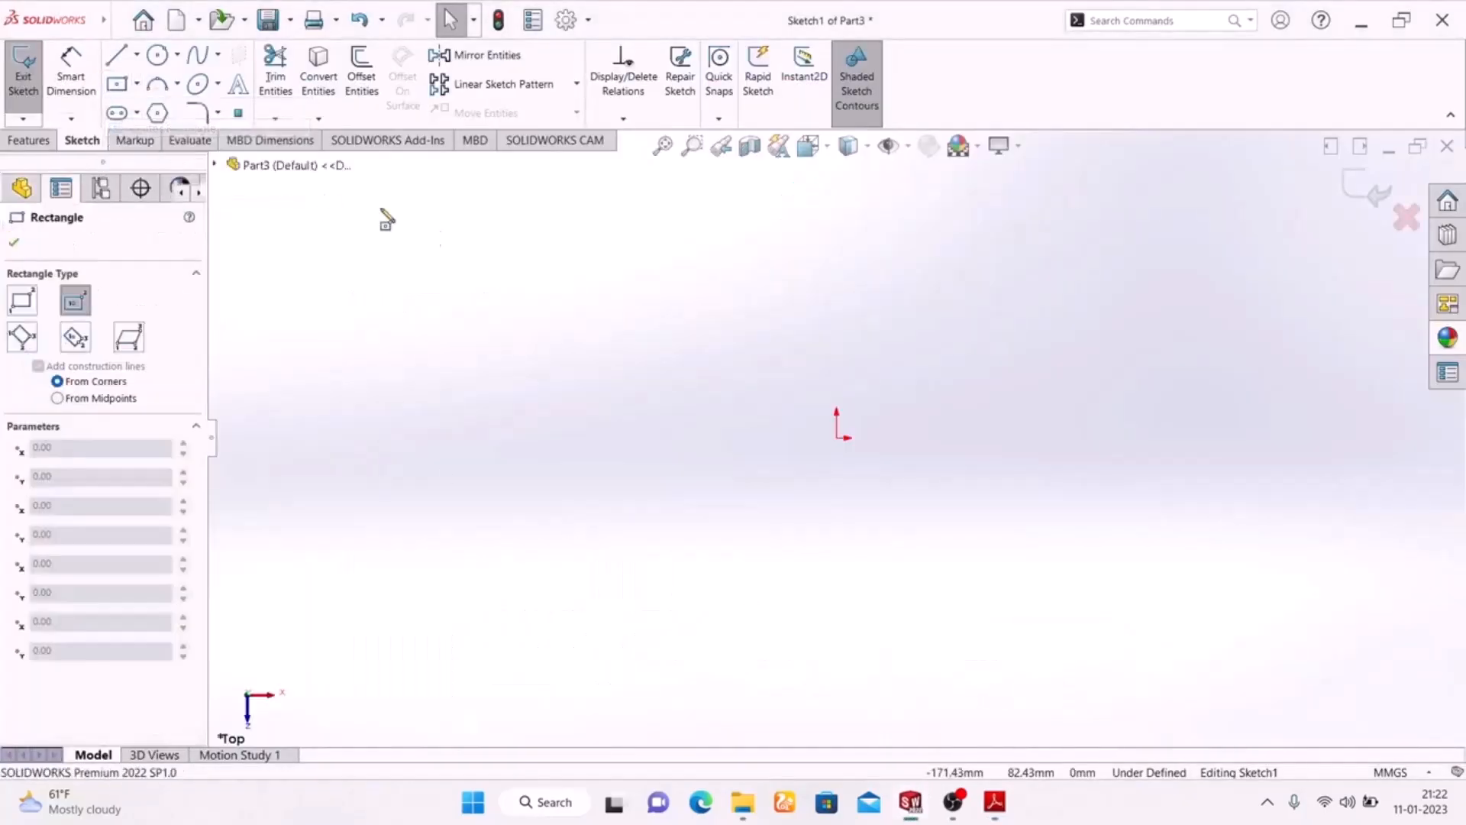
{"action": "left_click", "coordinate": [837, 439]}
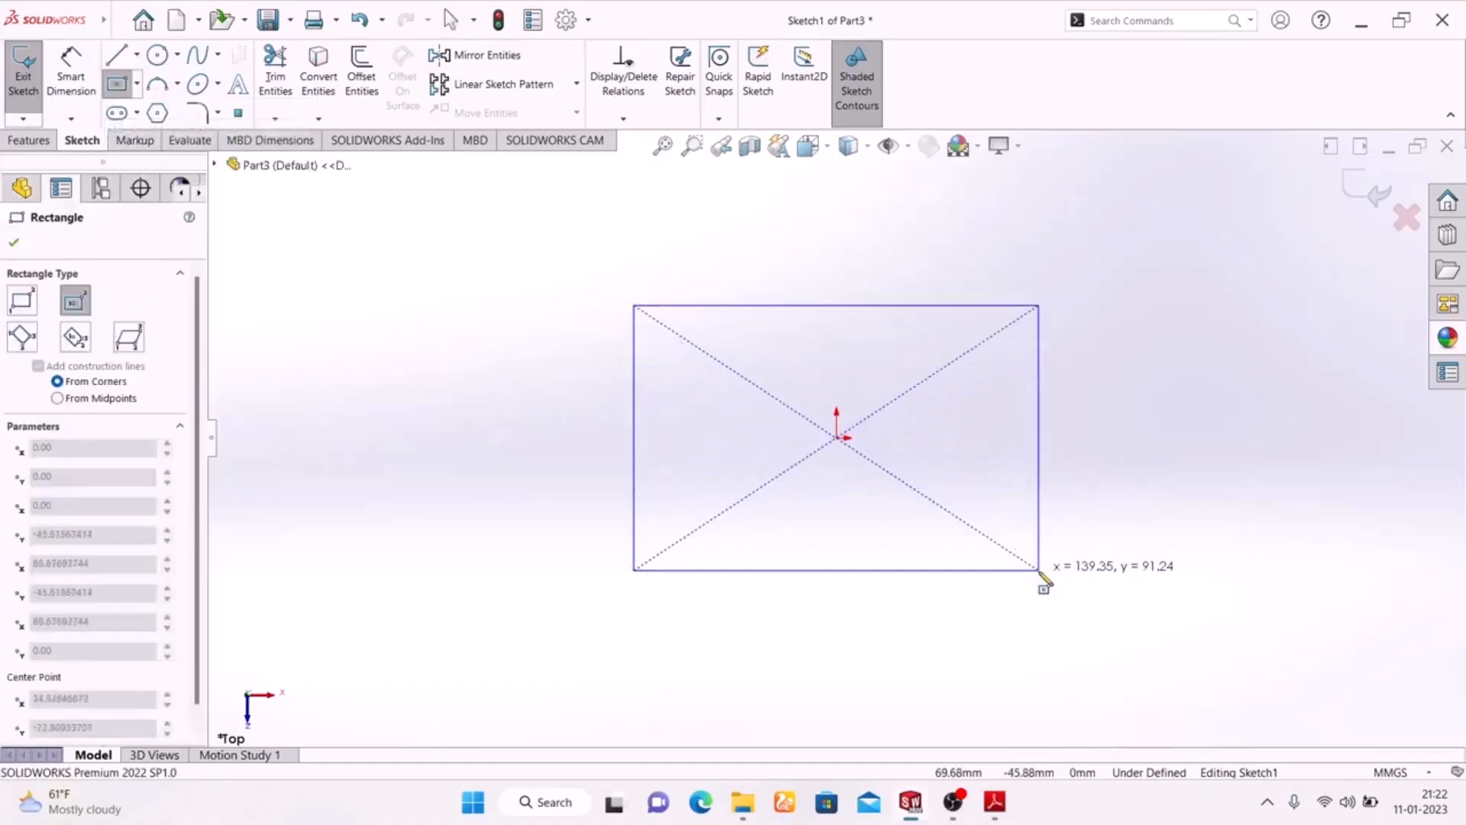
{"action": "left_click", "coordinate": [1045, 569]}
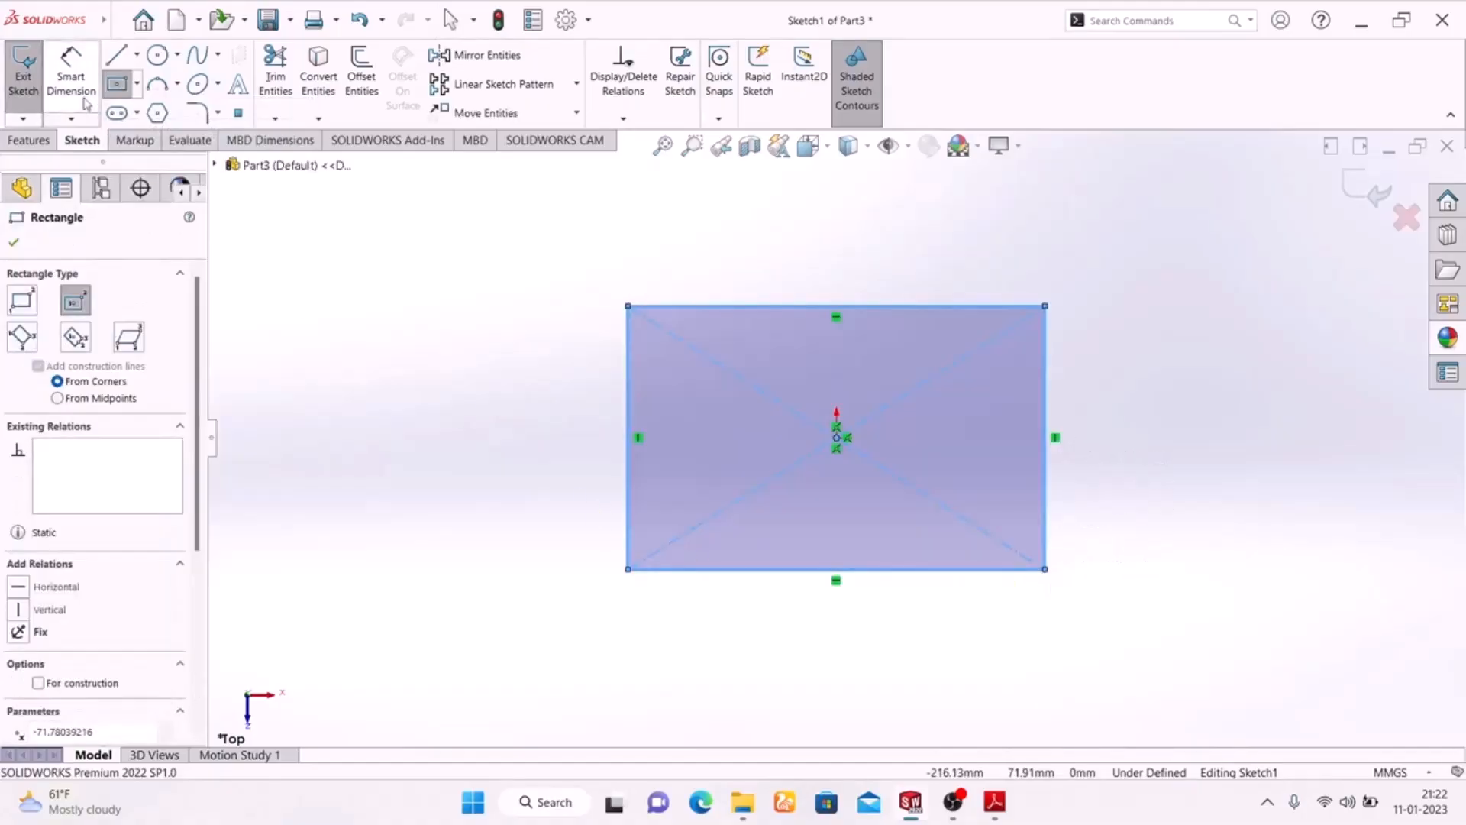
Step: Dimension the rectangle 120 mm wide and 100 mm high
{"action": "key", "text": "Escape"}
{"action": "left_click", "coordinate": [870, 570]}
{"action": "left_click", "coordinate": [875, 653]}
{"action": "type", "text": "120"}
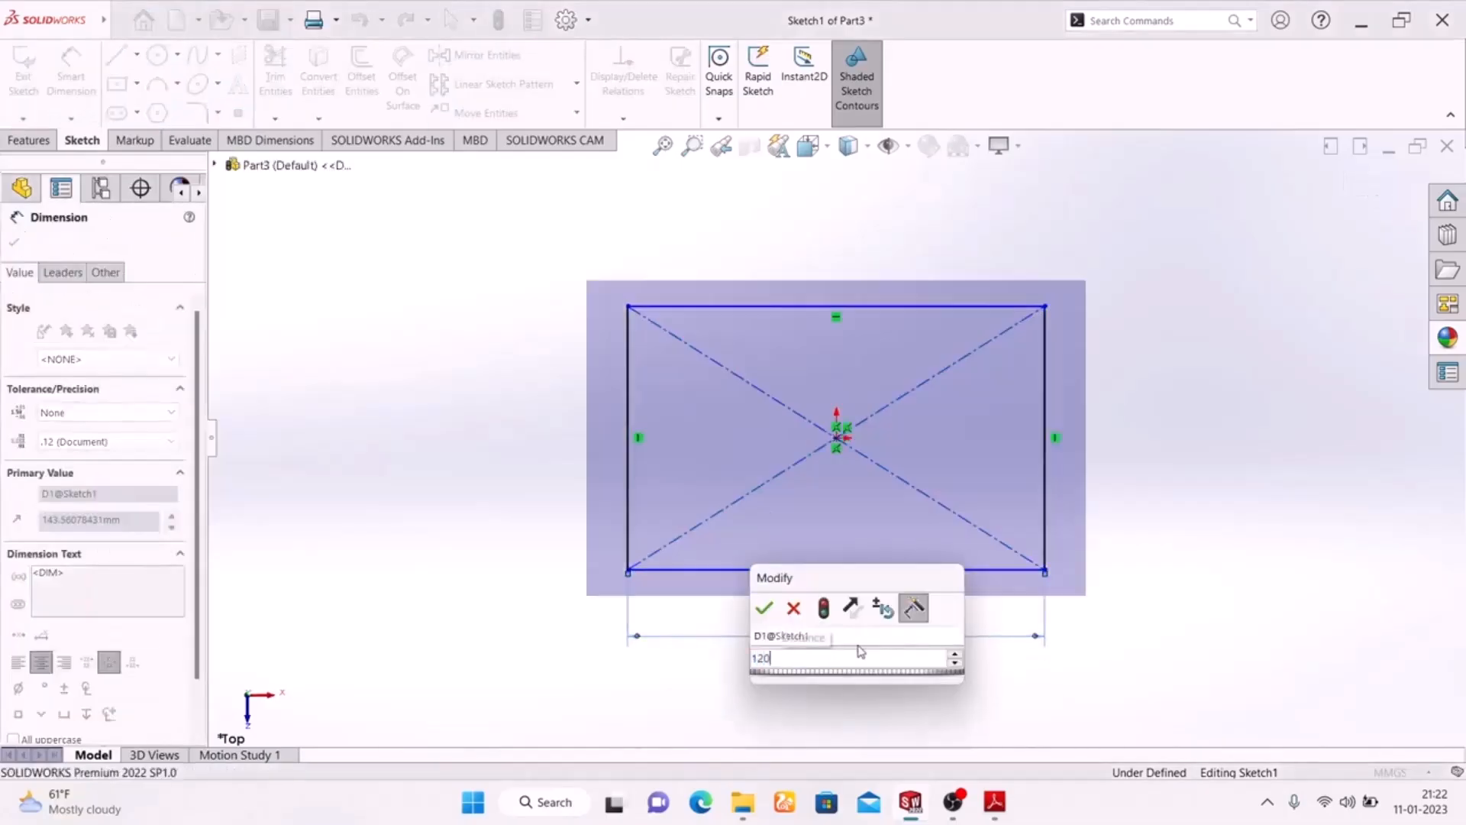
{"action": "key", "text": "Return"}
{"action": "left_click", "coordinate": [626, 432]}
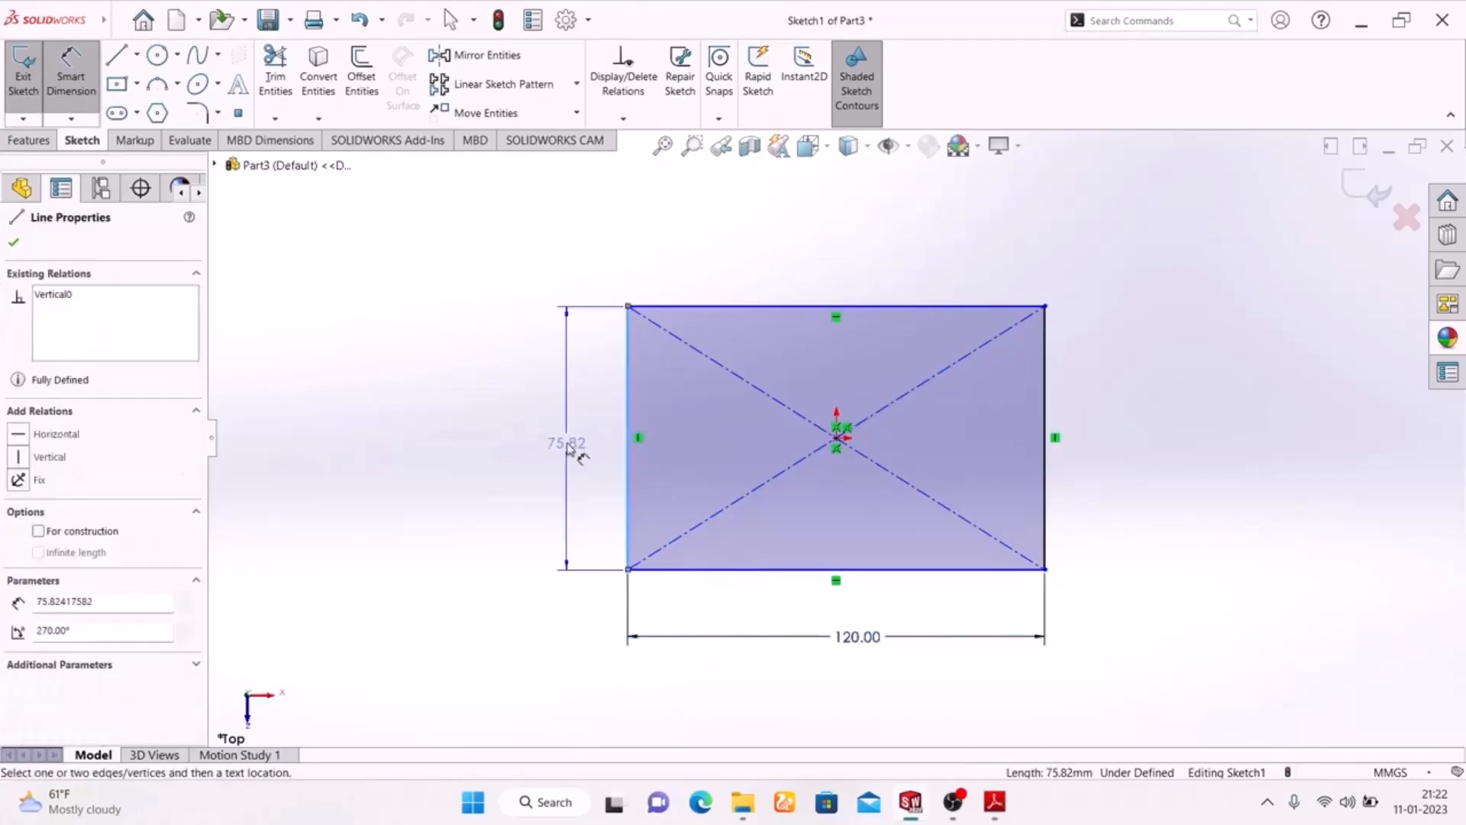
{"action": "left_click", "coordinate": [566, 442]}
{"action": "type", "text": "100"}
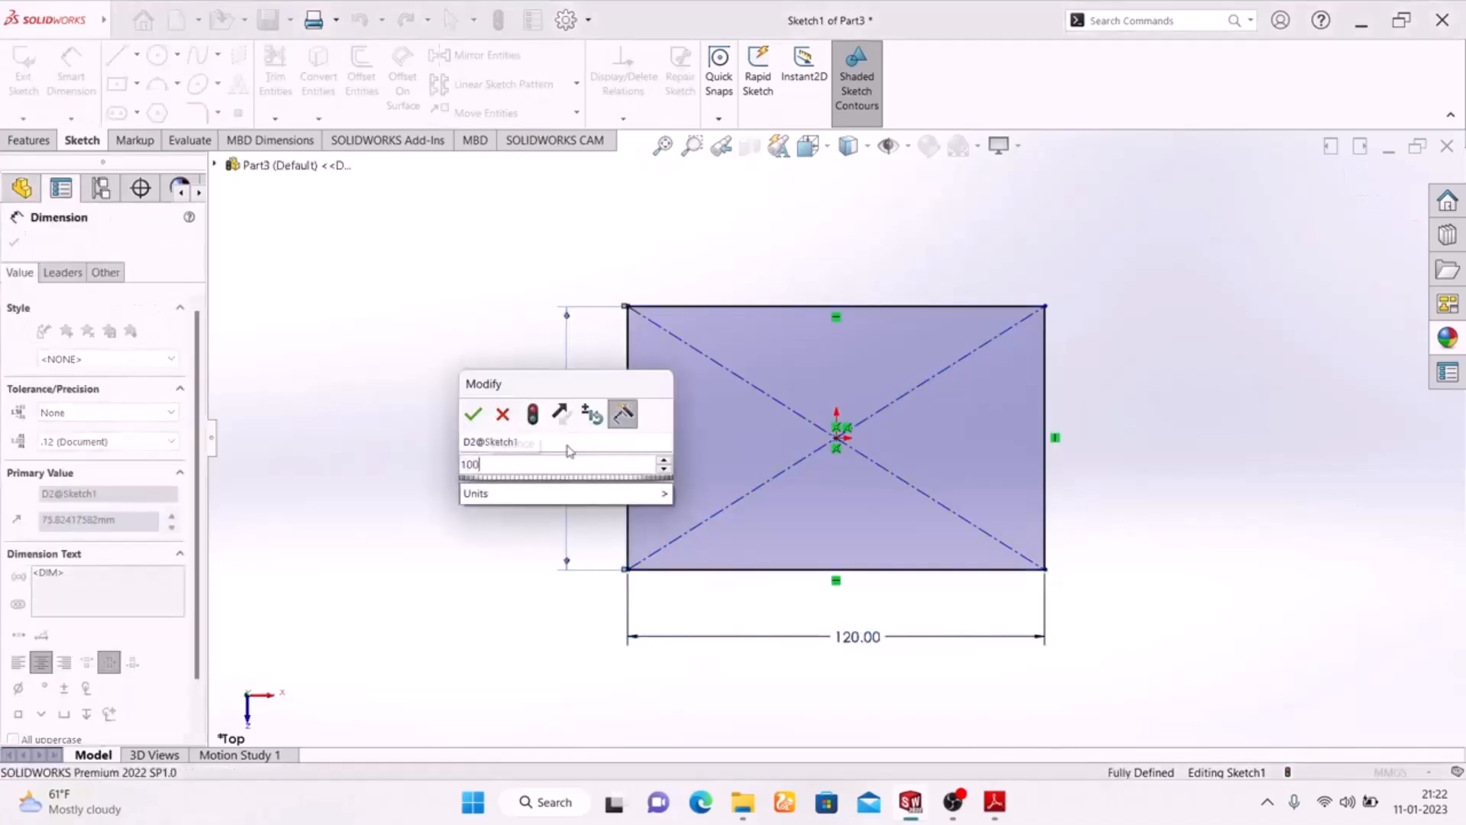
{"action": "key", "text": "Return"}
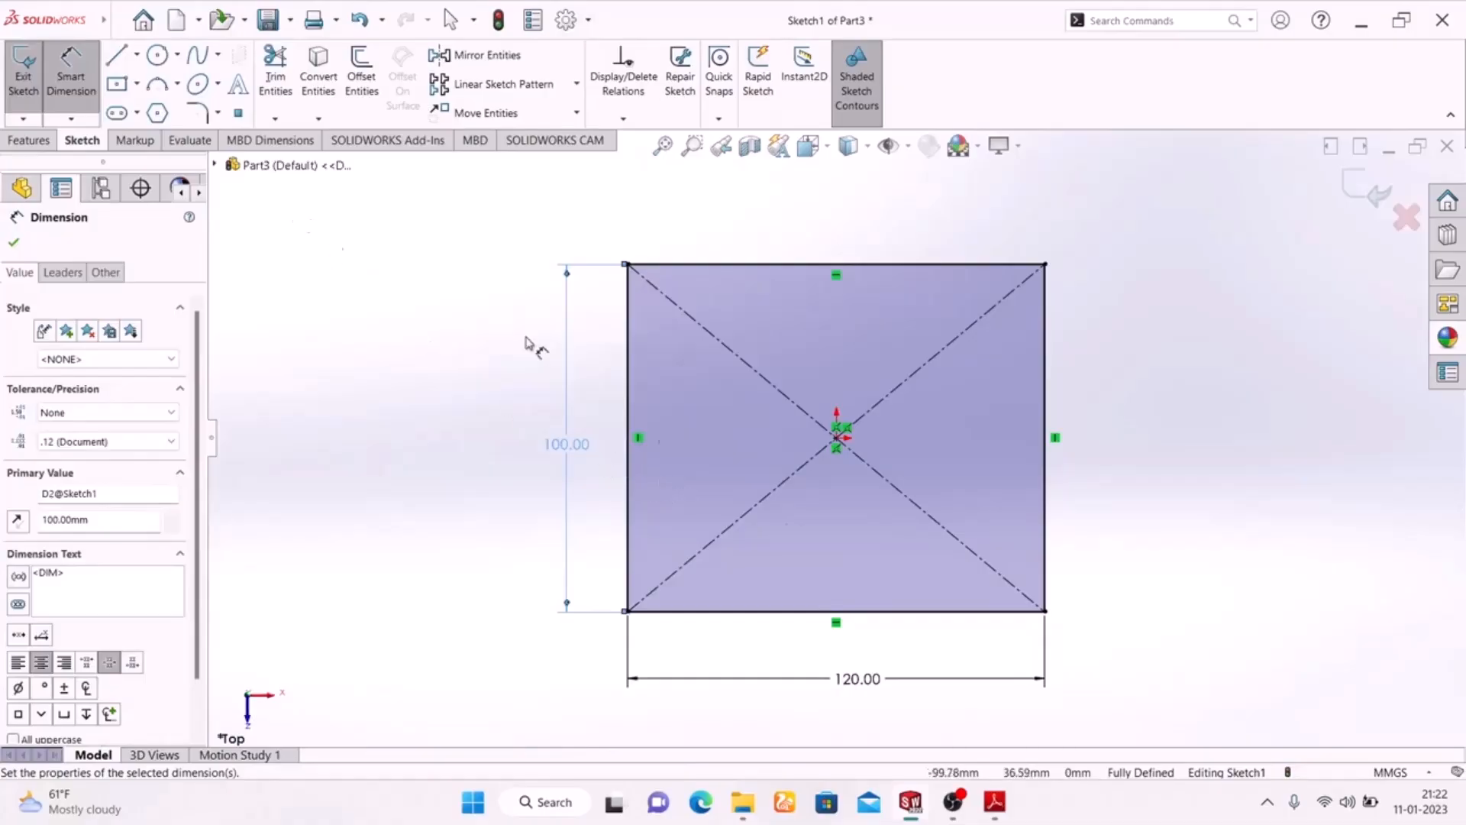
Step: Check Exercise-02 in the PDF, return to SOLIDWORKS and apply 30 mm sketch fillets to the rectangle's two upper corners
{"action": "left_click", "coordinate": [993, 803]}
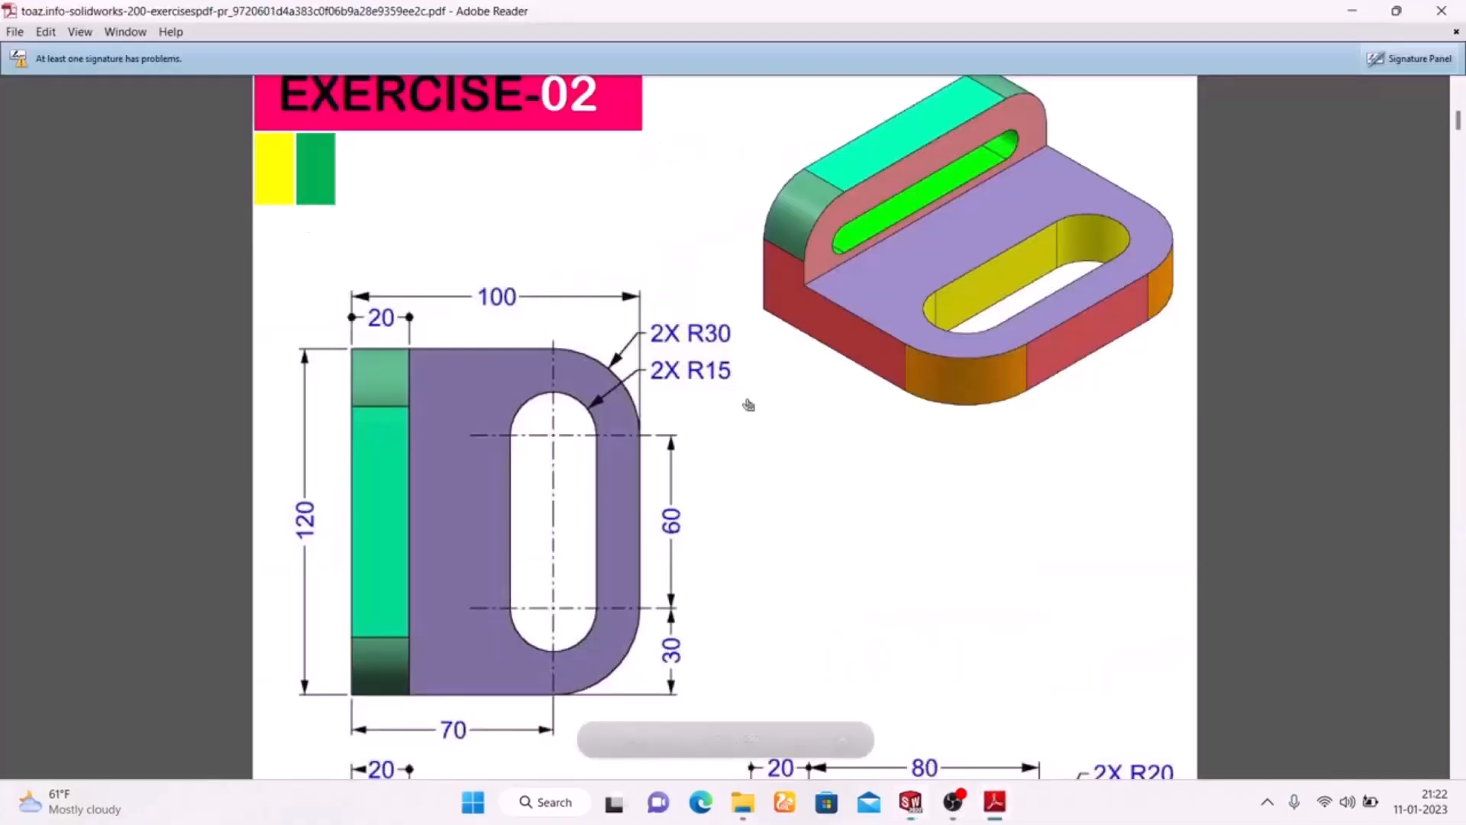
{"action": "left_click", "coordinate": [994, 803]}
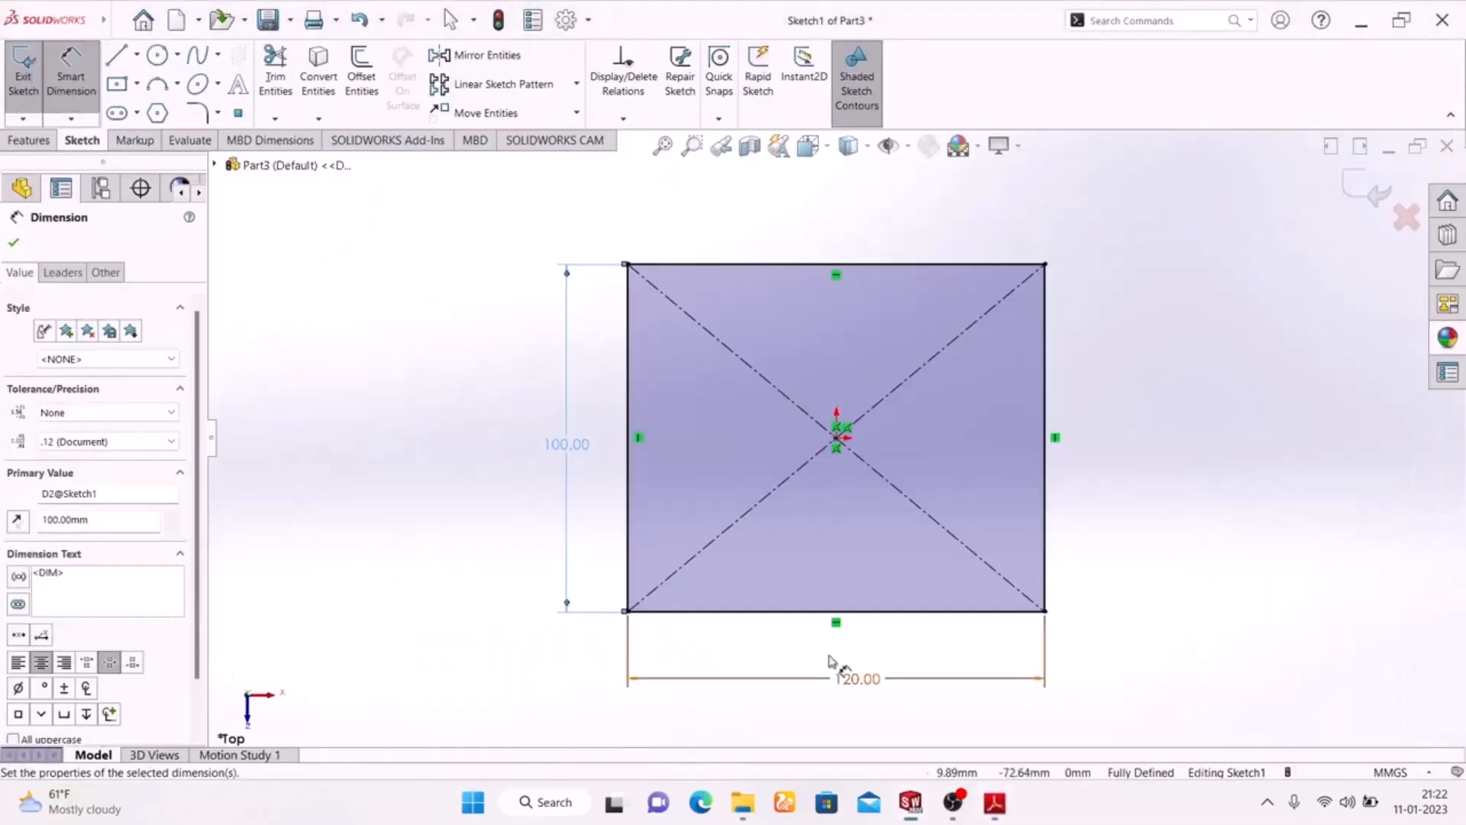
{"action": "left_click", "coordinate": [213, 115]}
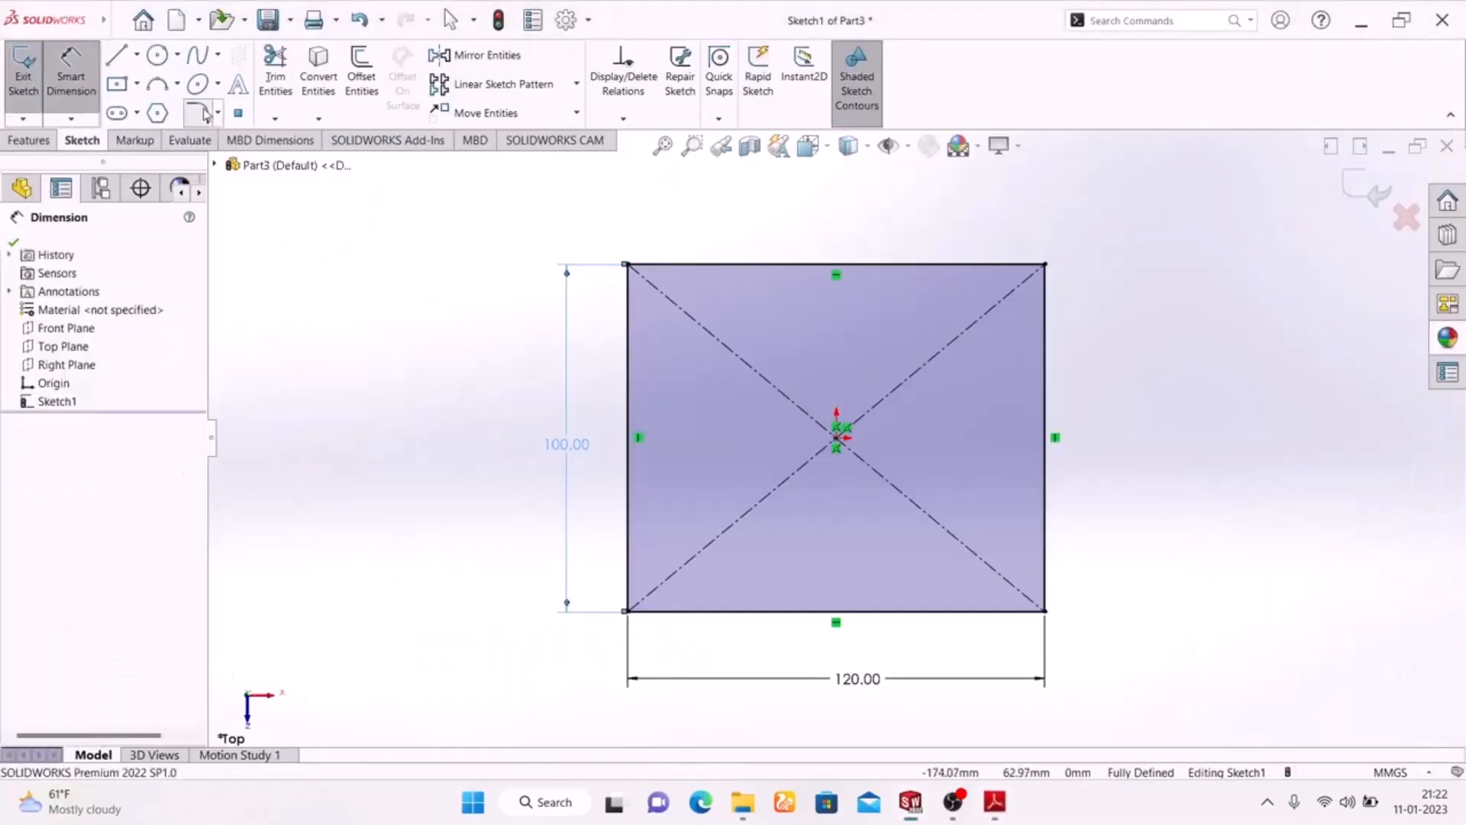
{"action": "left_click", "coordinate": [1045, 265]}
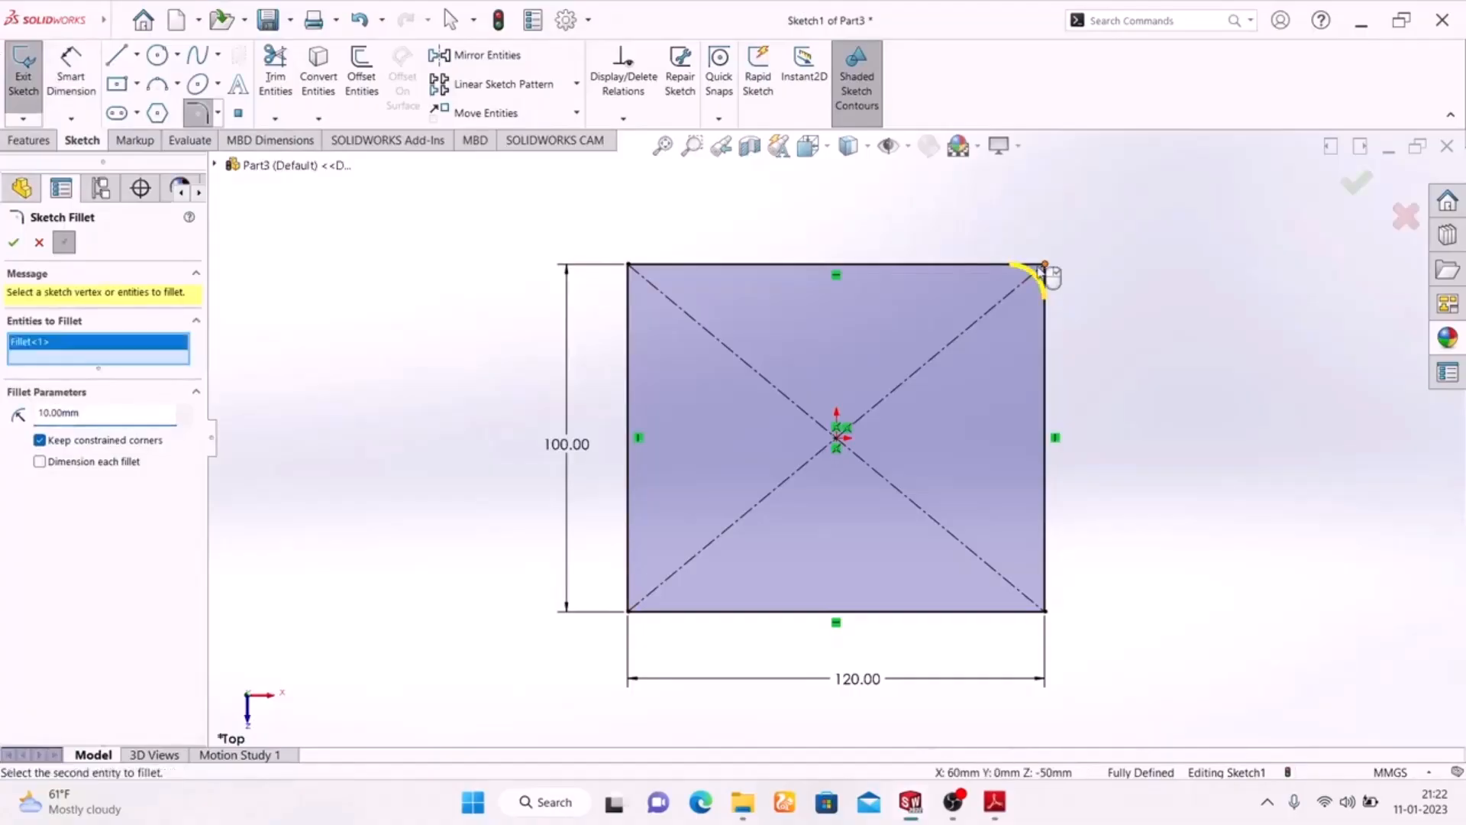
{"action": "left_click", "coordinate": [630, 265]}
{"action": "left_click_drag", "start_coordinate": [99, 424], "coordinate": [2, 424]}
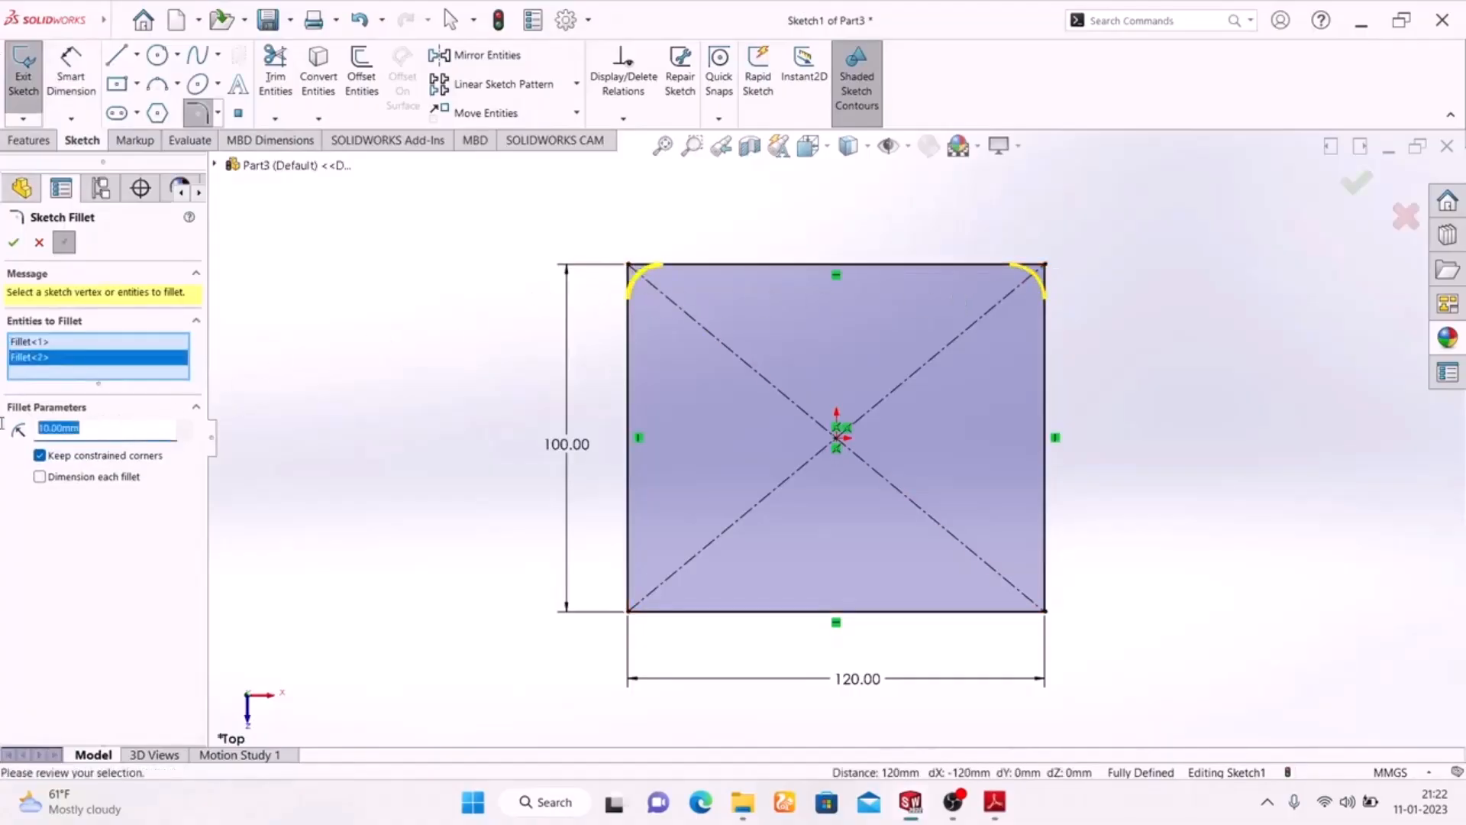
{"action": "type", "text": "30"}
{"action": "key", "text": "Return"}
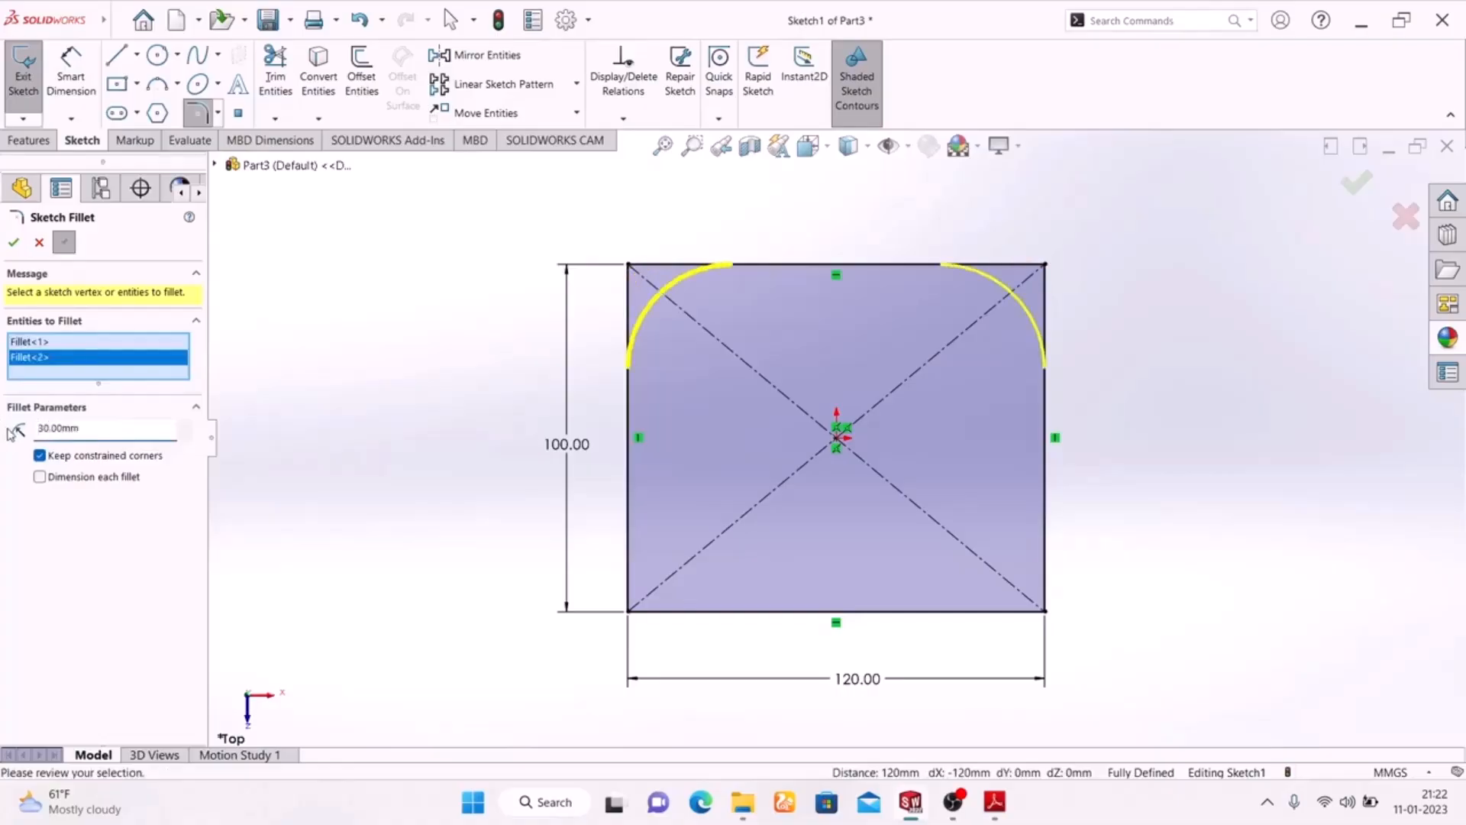
{"action": "left_click", "coordinate": [14, 245]}
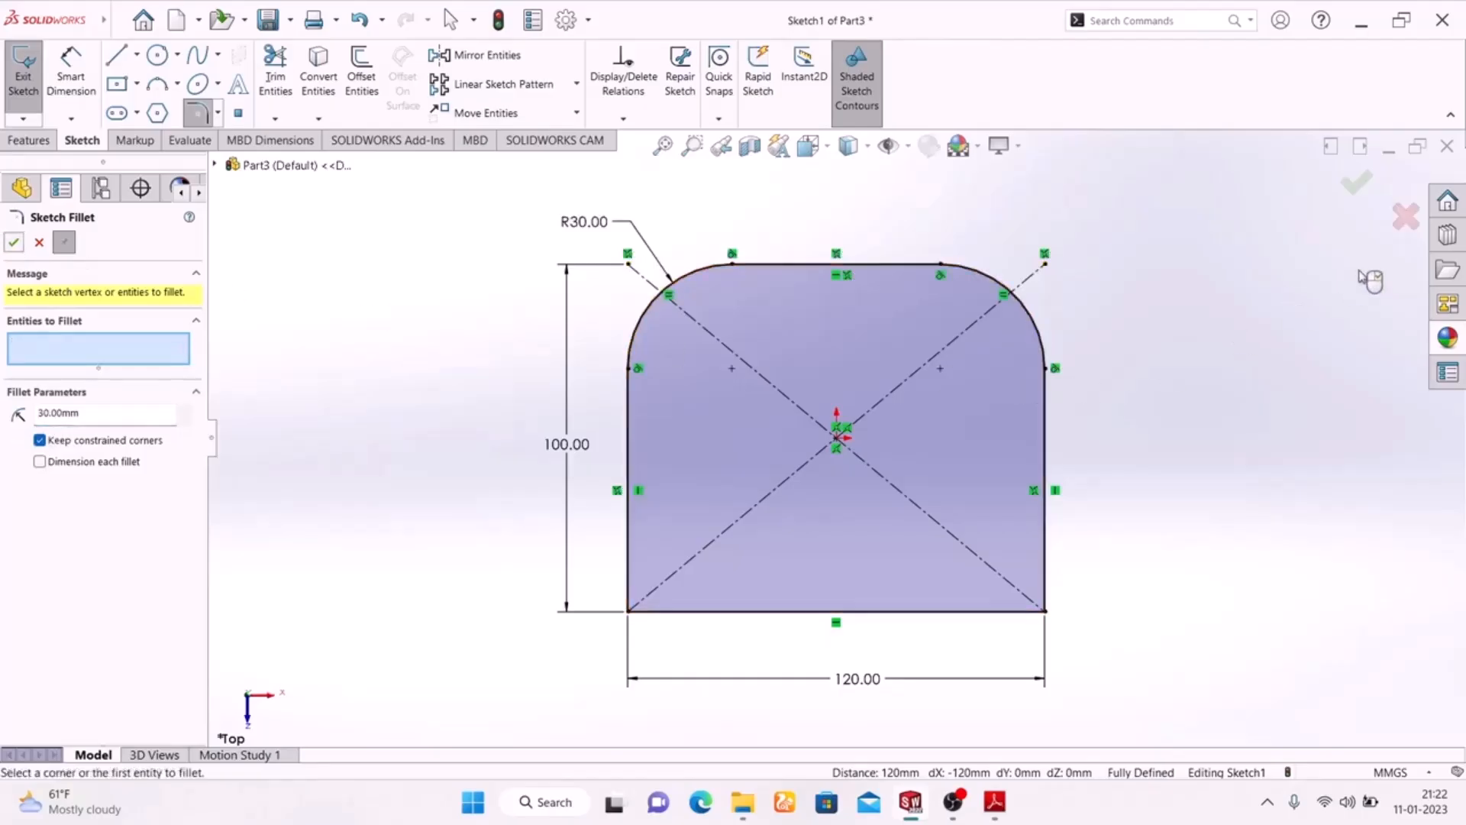
{"action": "left_click", "coordinate": [1357, 187]}
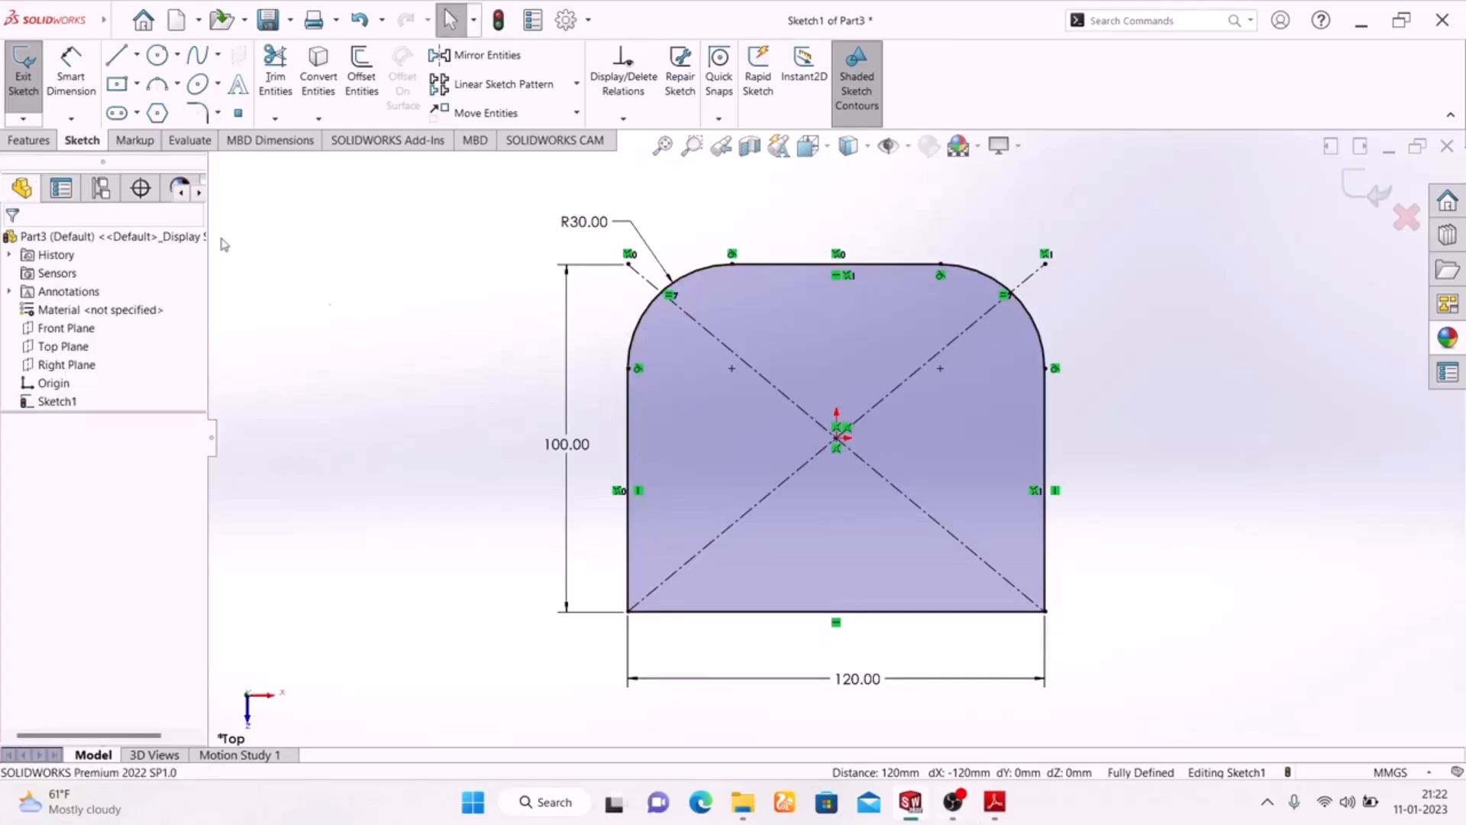
Step: Sketch a horizontal straight slot in the profile's upper half, about 74 mm between centers and 31 mm wide
{"action": "left_click", "coordinate": [117, 114]}
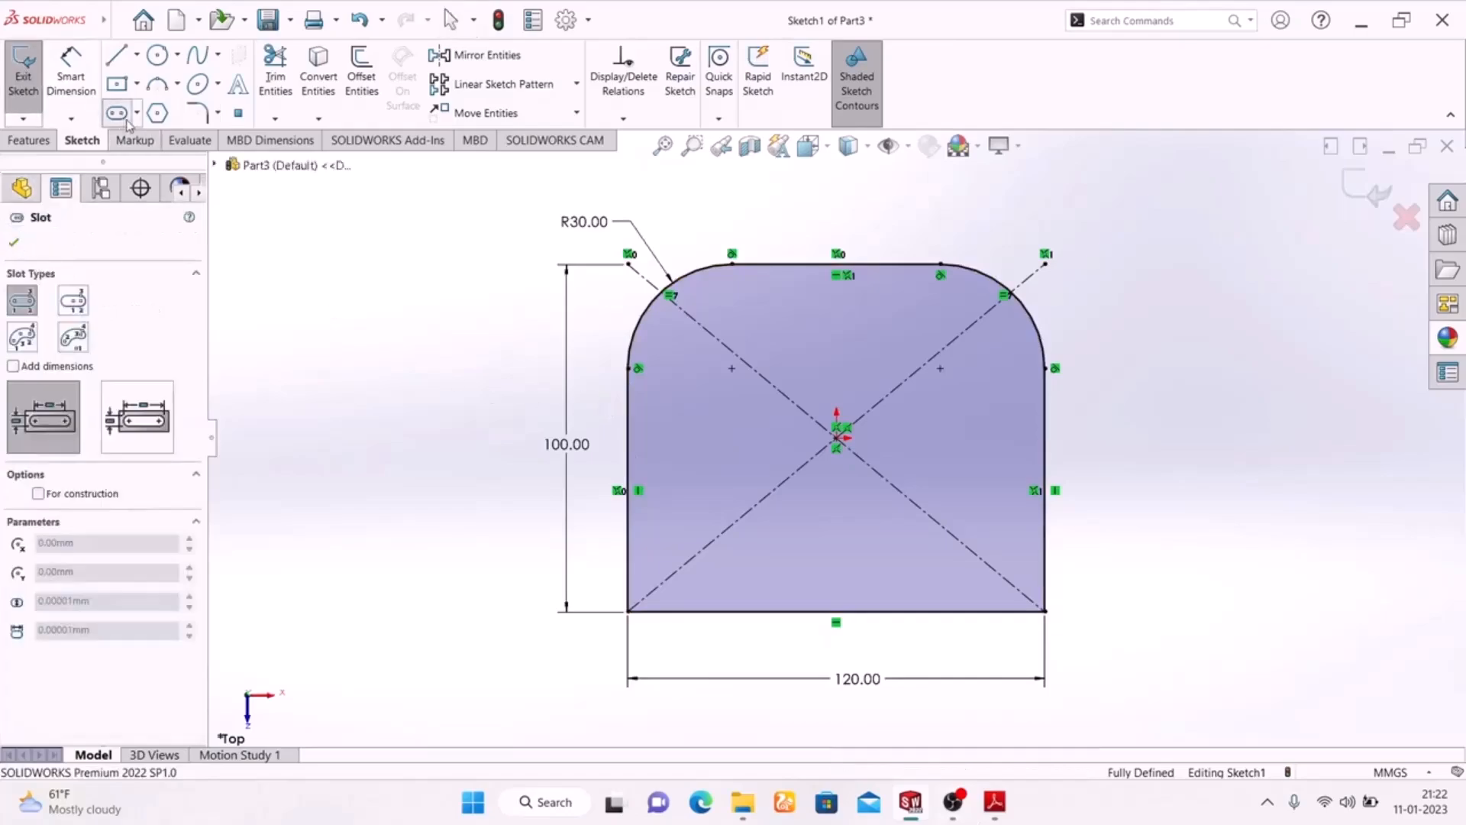
{"action": "left_click", "coordinate": [716, 369]}
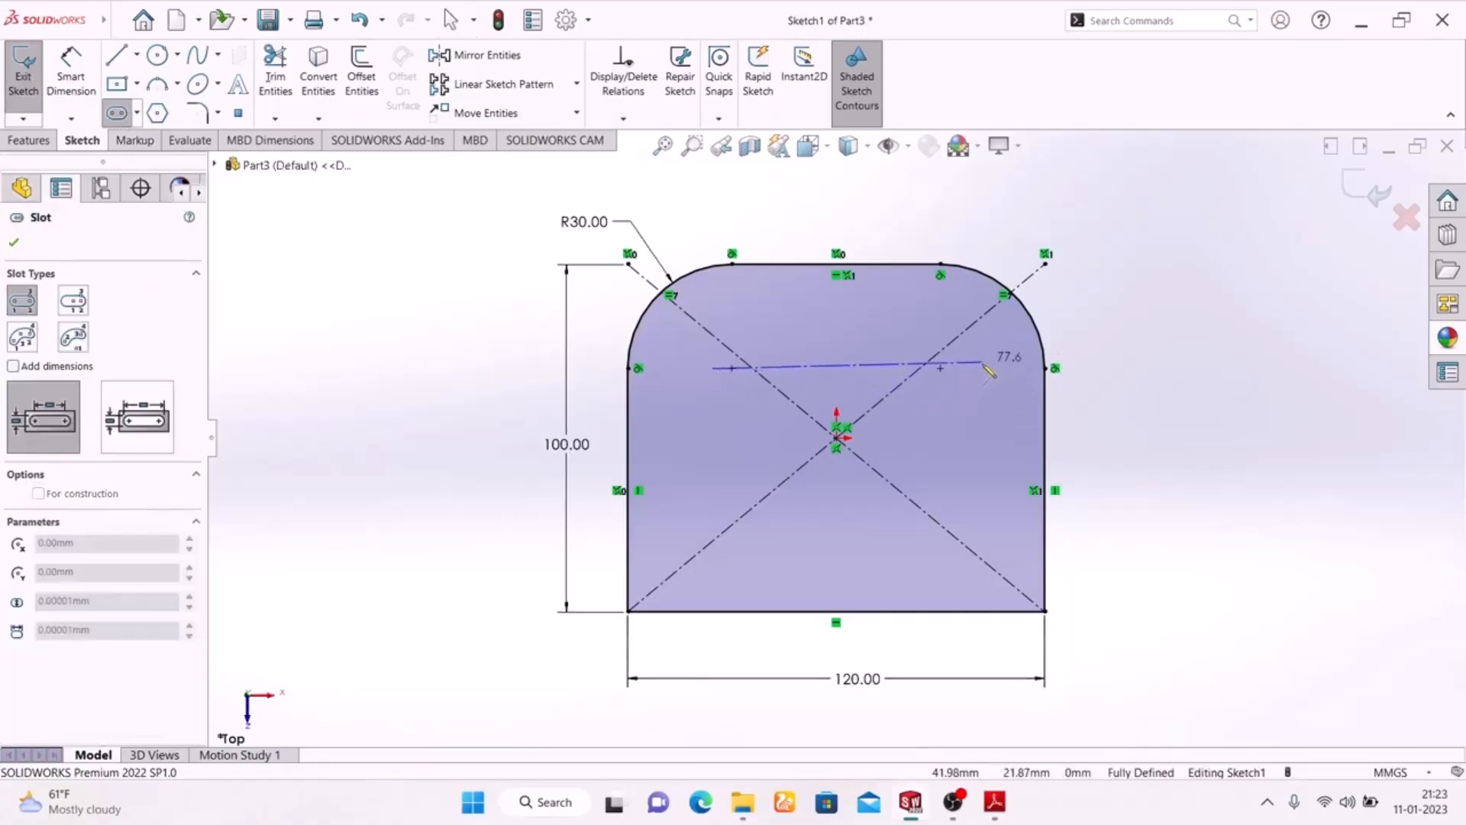
{"action": "left_click", "coordinate": [982, 369]}
{"action": "right_click", "coordinate": [1145, 259]}
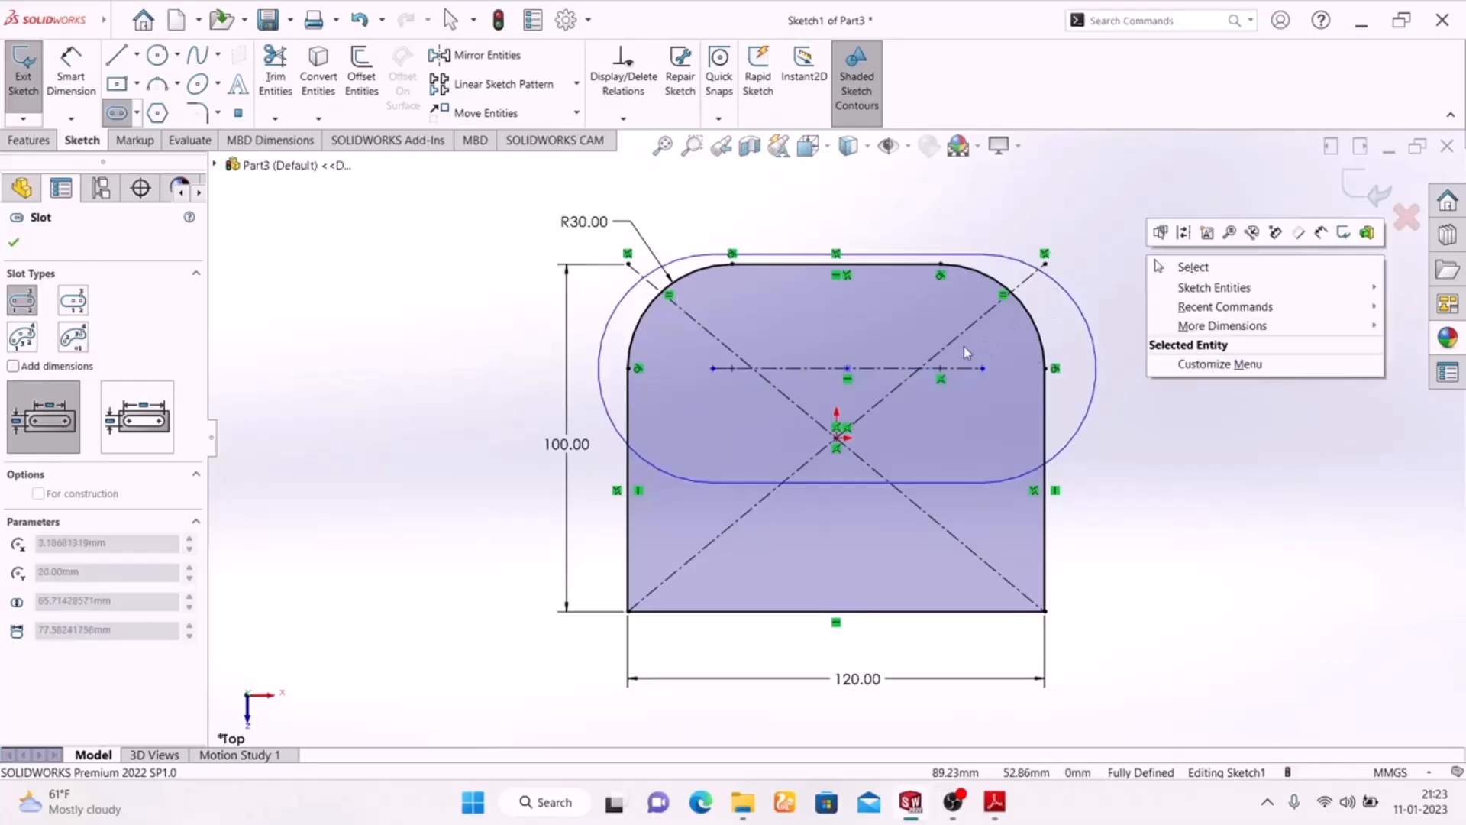
{"action": "left_click", "coordinate": [932, 326]}
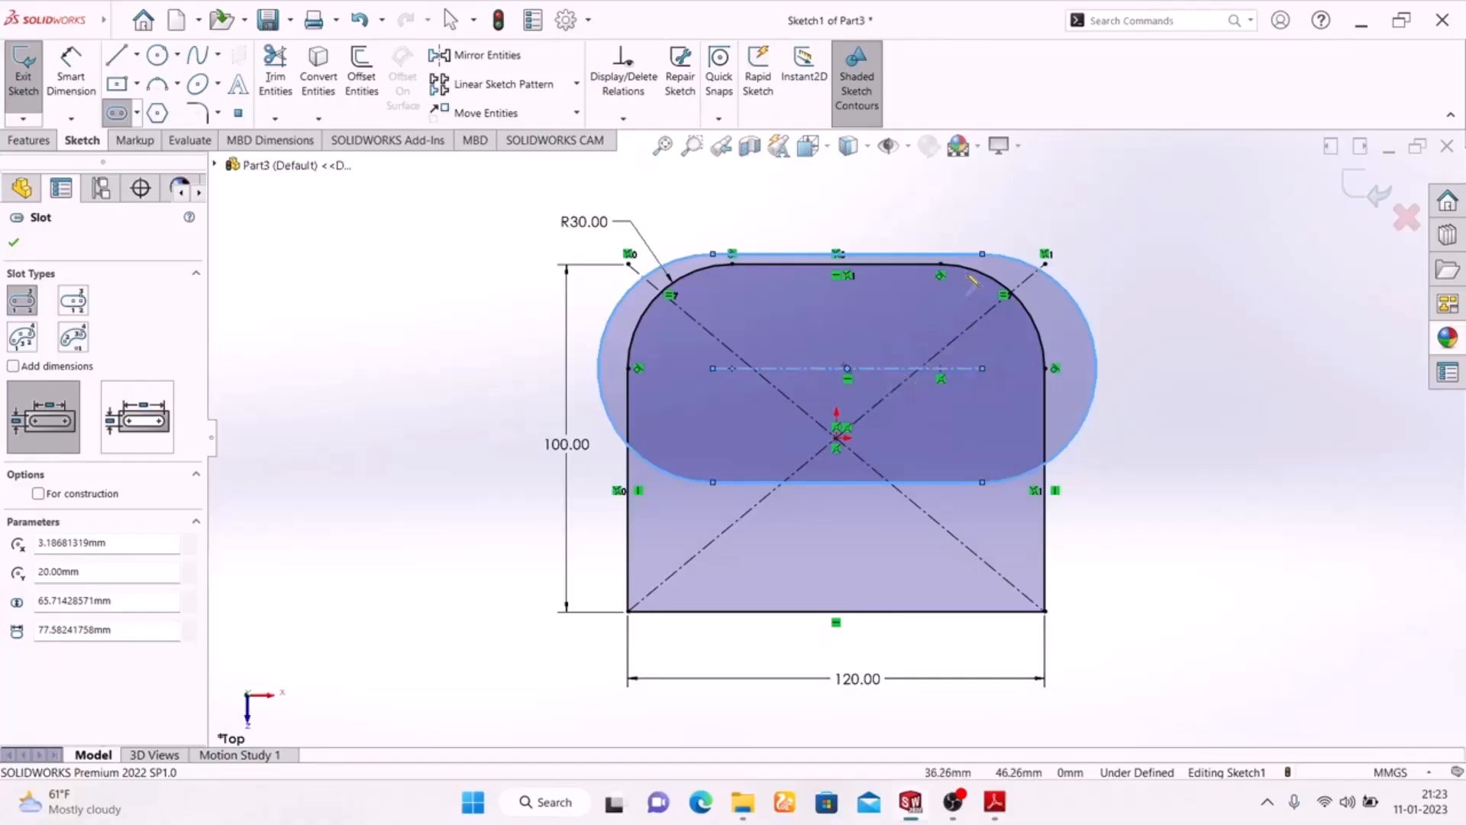
{"action": "left_click", "coordinate": [982, 254]}
{"action": "left_click", "coordinate": [995, 280]}
{"action": "key", "text": "Escape"}
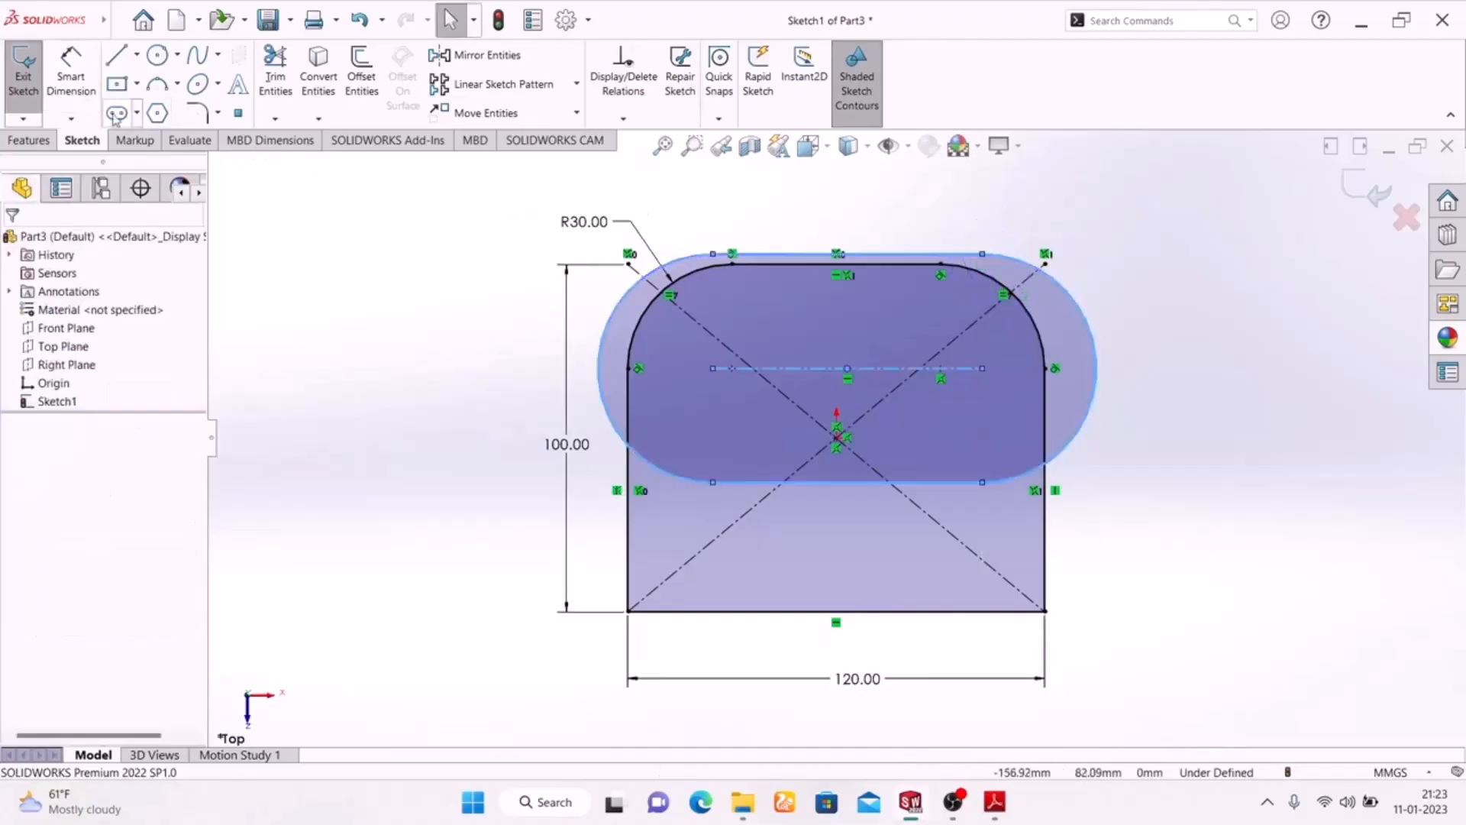
{"action": "left_click_drag", "start_coordinate": [983, 255], "coordinate": [972, 317]}
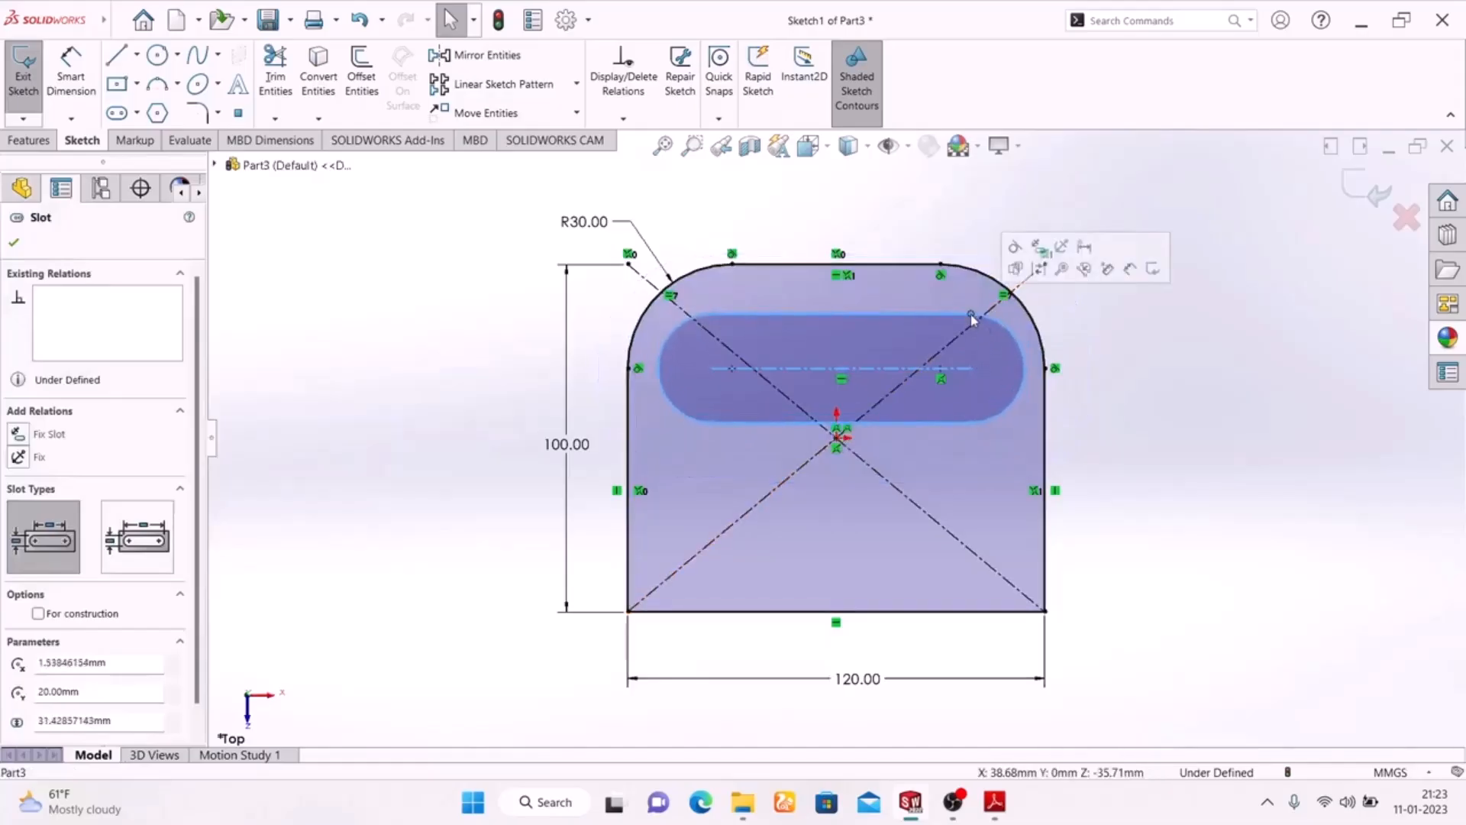
{"action": "left_click", "coordinate": [1191, 345]}
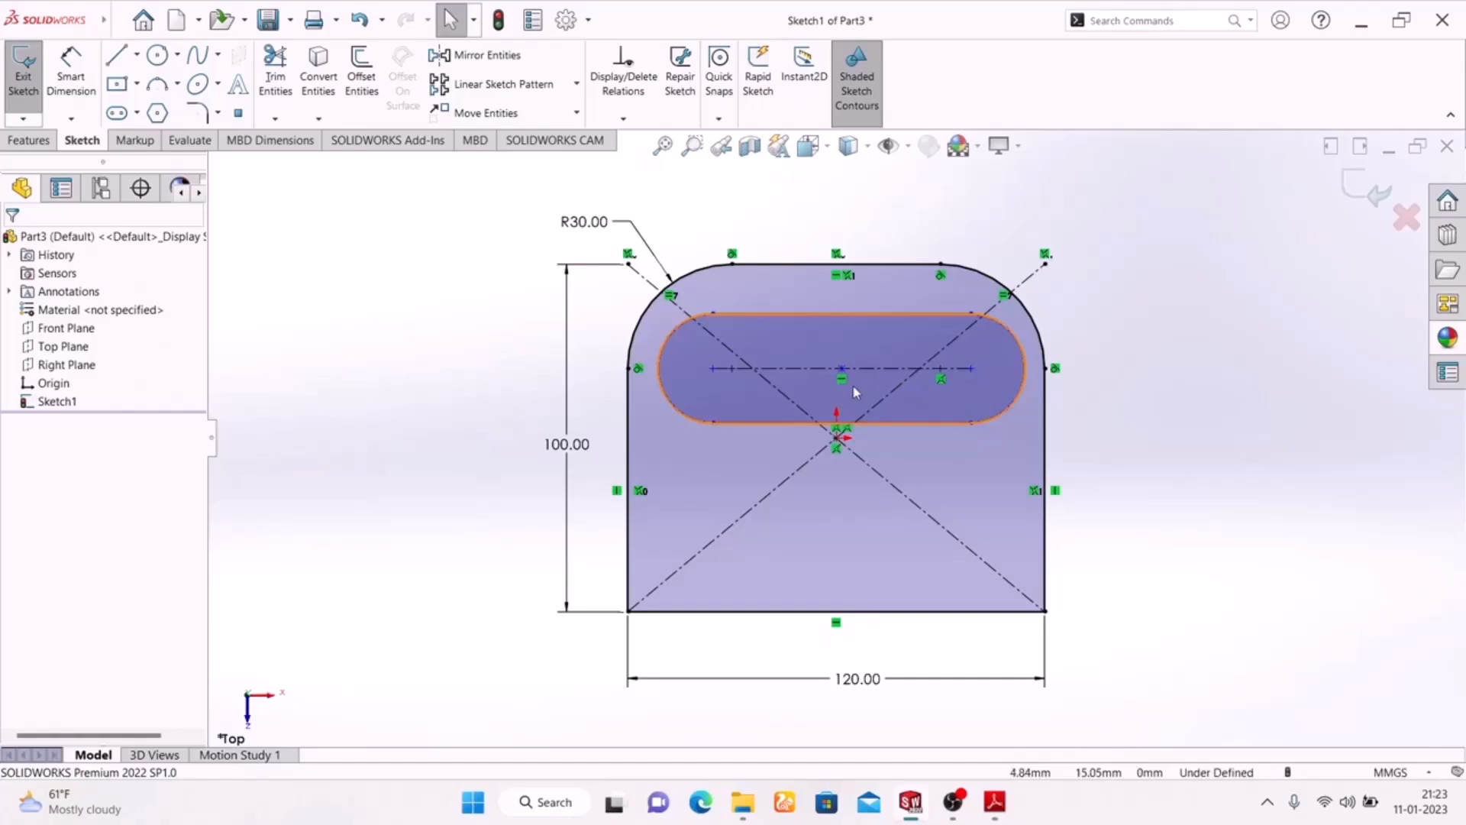
Step: Check the slot radius in the PDF drawing, return to SOLIDWORKS and dimension the slot's end arc to a 15 mm radius
{"action": "left_click", "coordinate": [994, 801]}
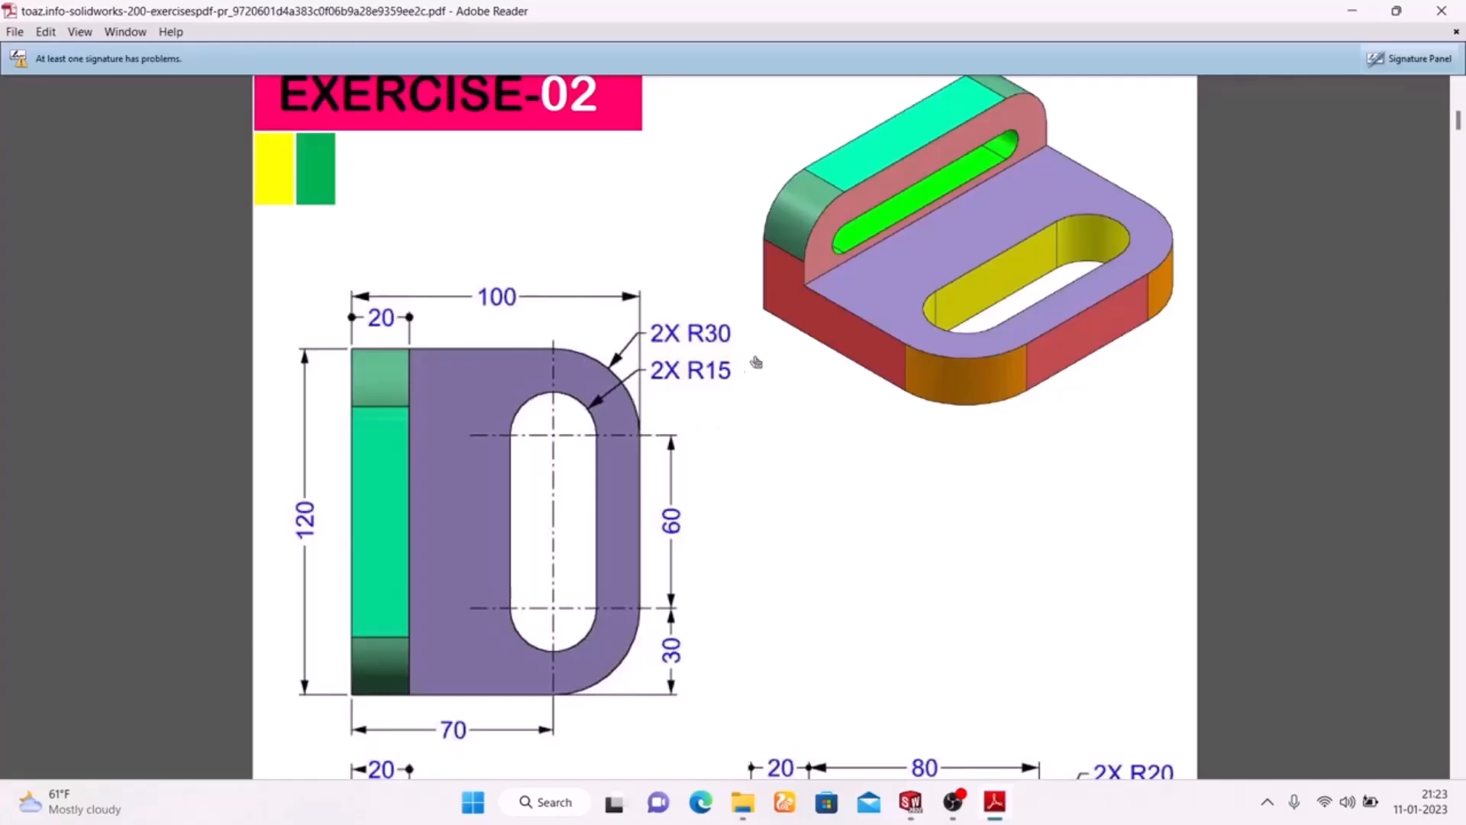
{"action": "left_click", "coordinate": [994, 803]}
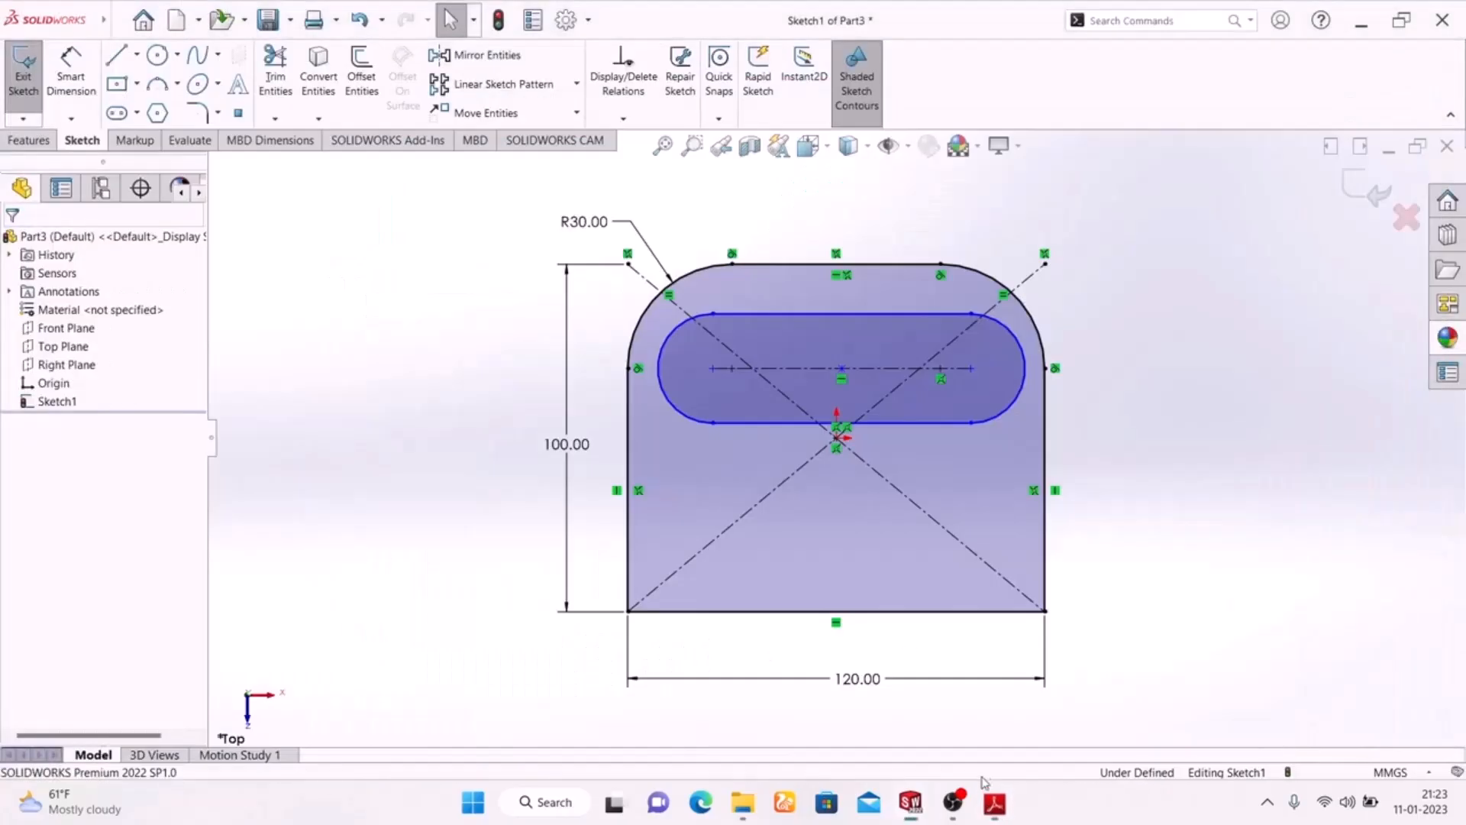
{"action": "left_click", "coordinate": [74, 86]}
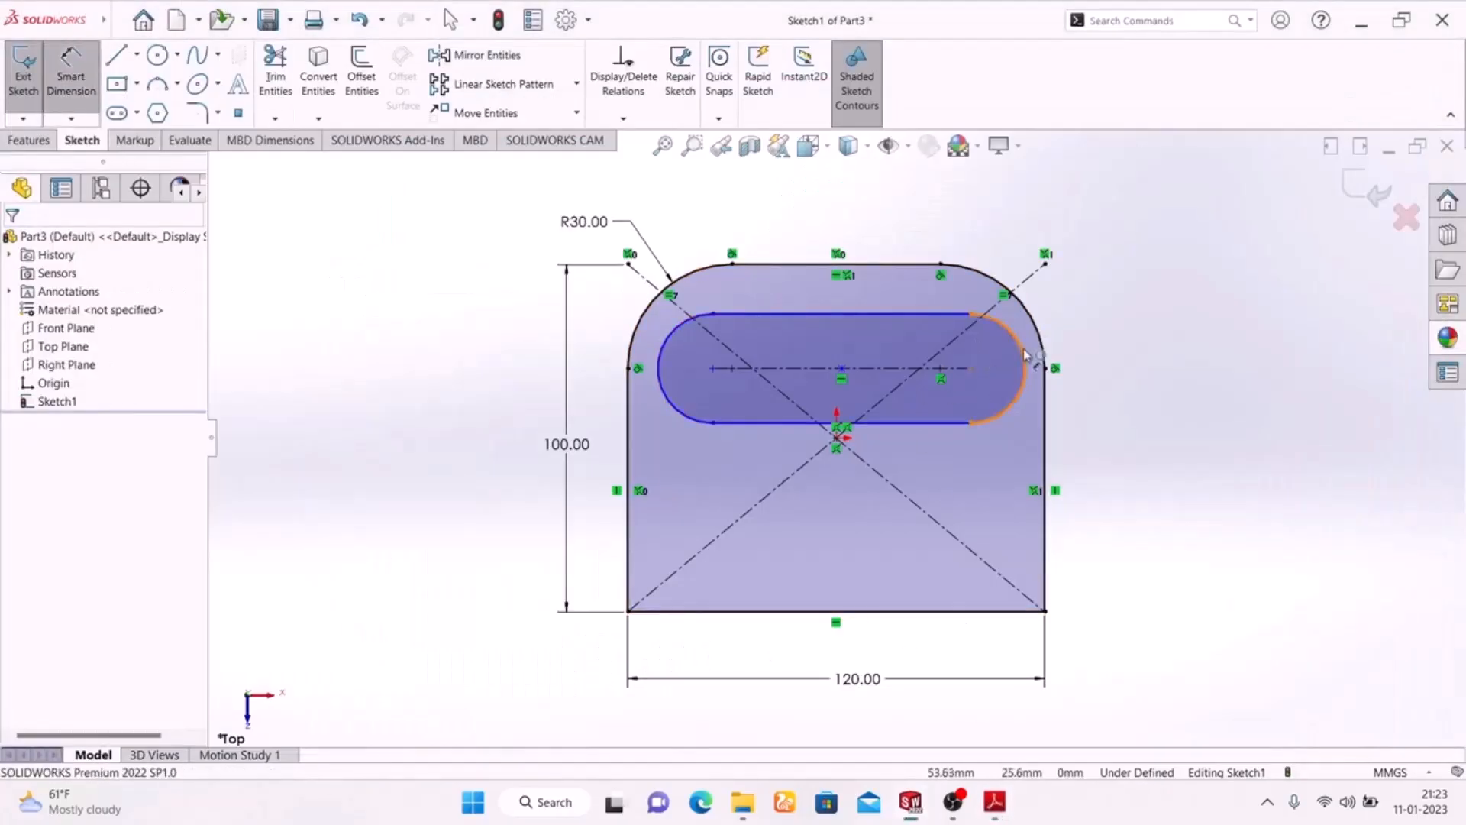
{"action": "left_click", "coordinate": [1023, 353]}
{"action": "left_click", "coordinate": [1154, 300]}
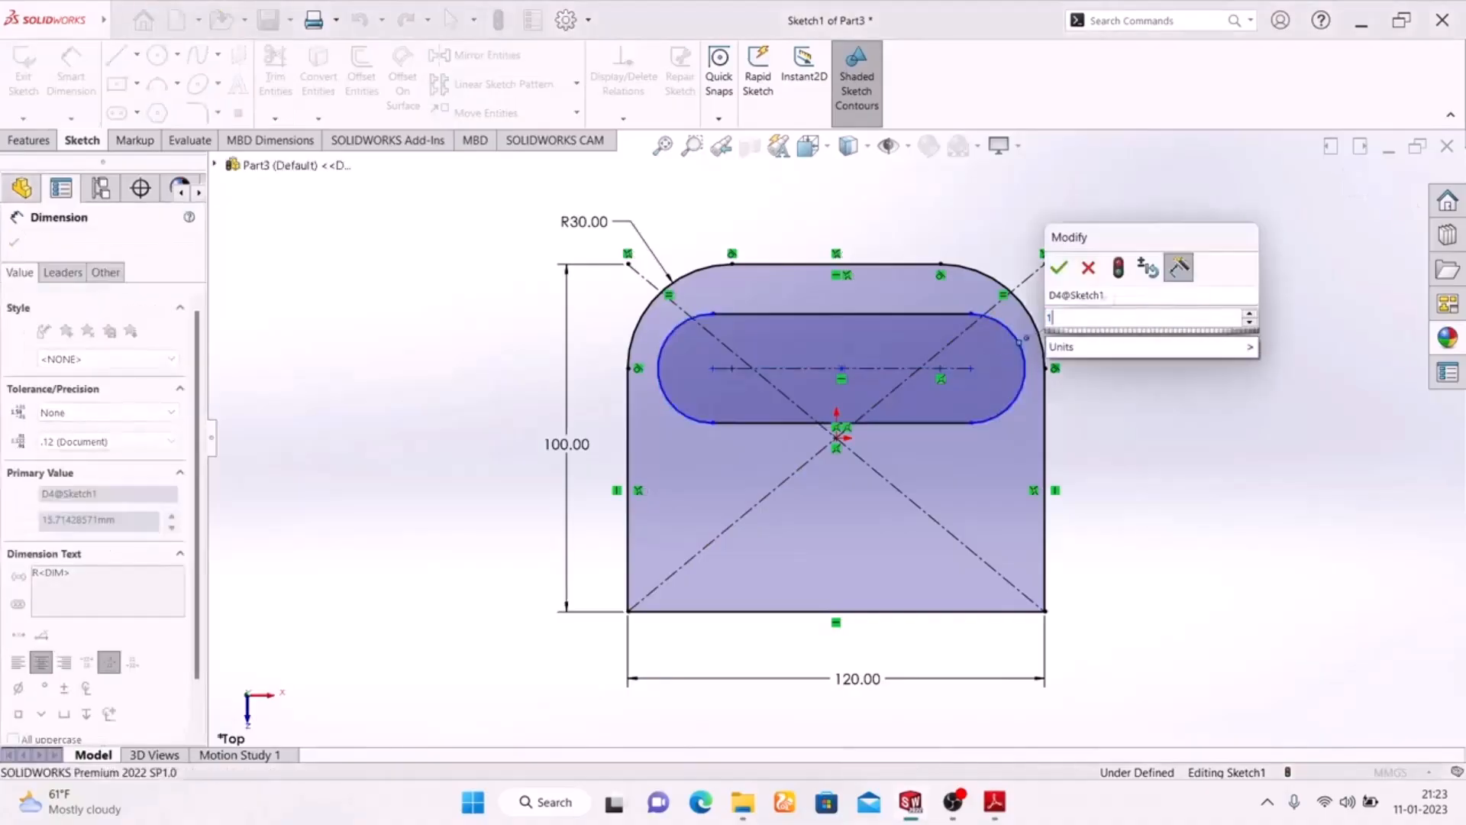
{"action": "left_click", "coordinate": [1168, 350]}
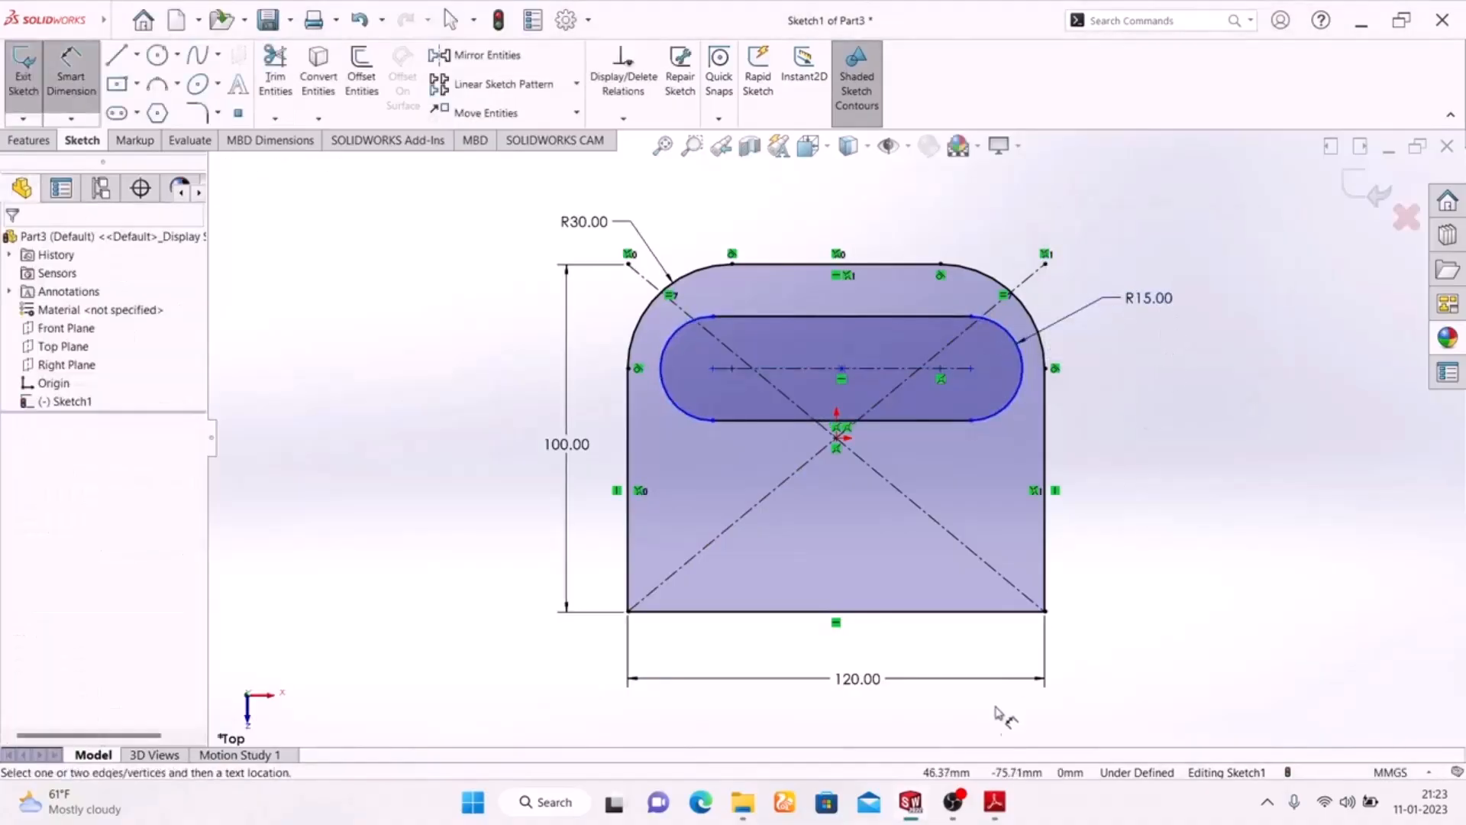
Step: Check the slot length in the PDF drawing, return to SOLIDWORKS and dimension the slot's center-to-center distance to 60 mm
{"action": "left_click", "coordinate": [992, 803]}
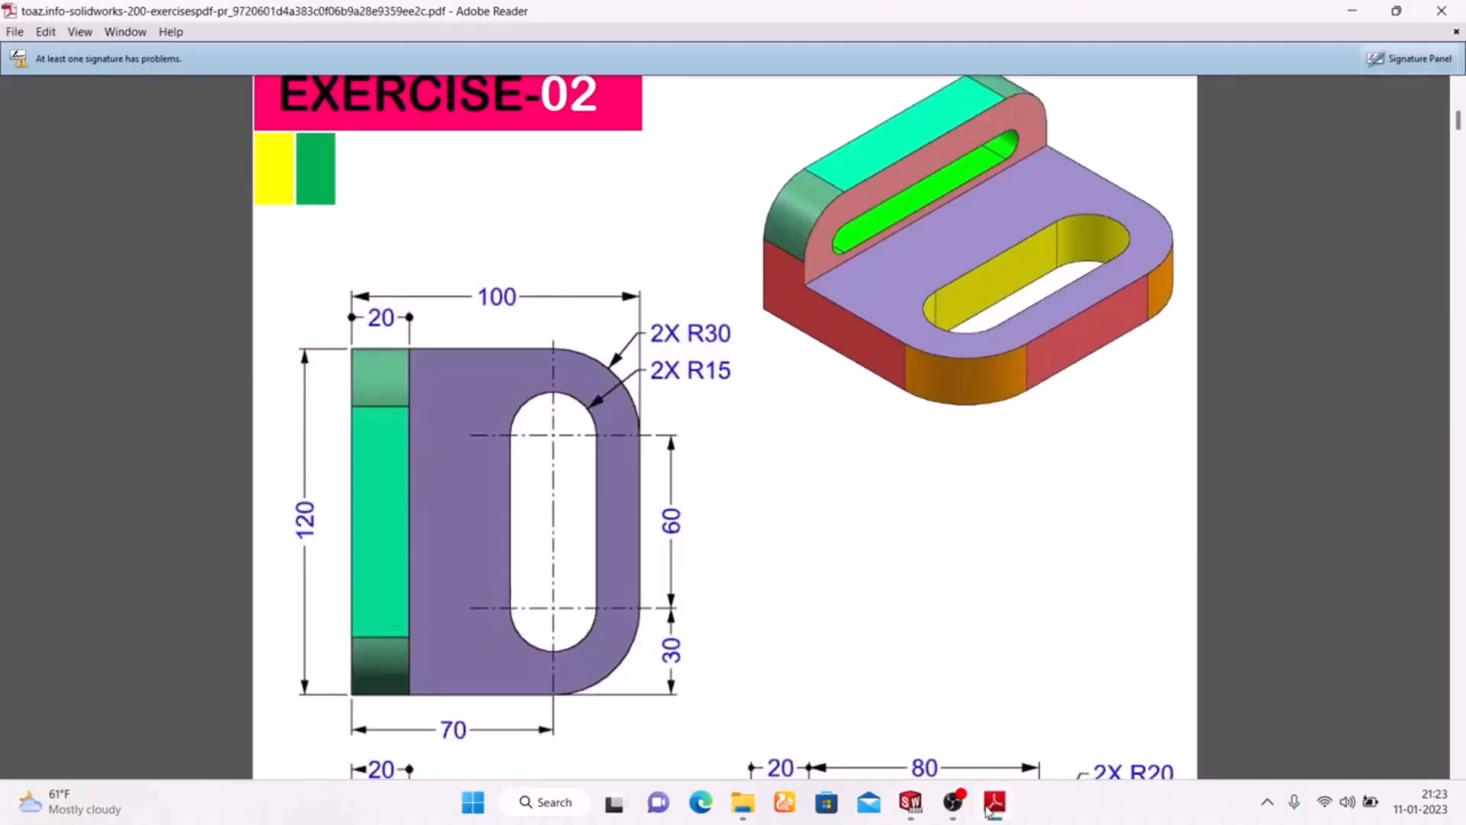
{"action": "left_click", "coordinate": [991, 804]}
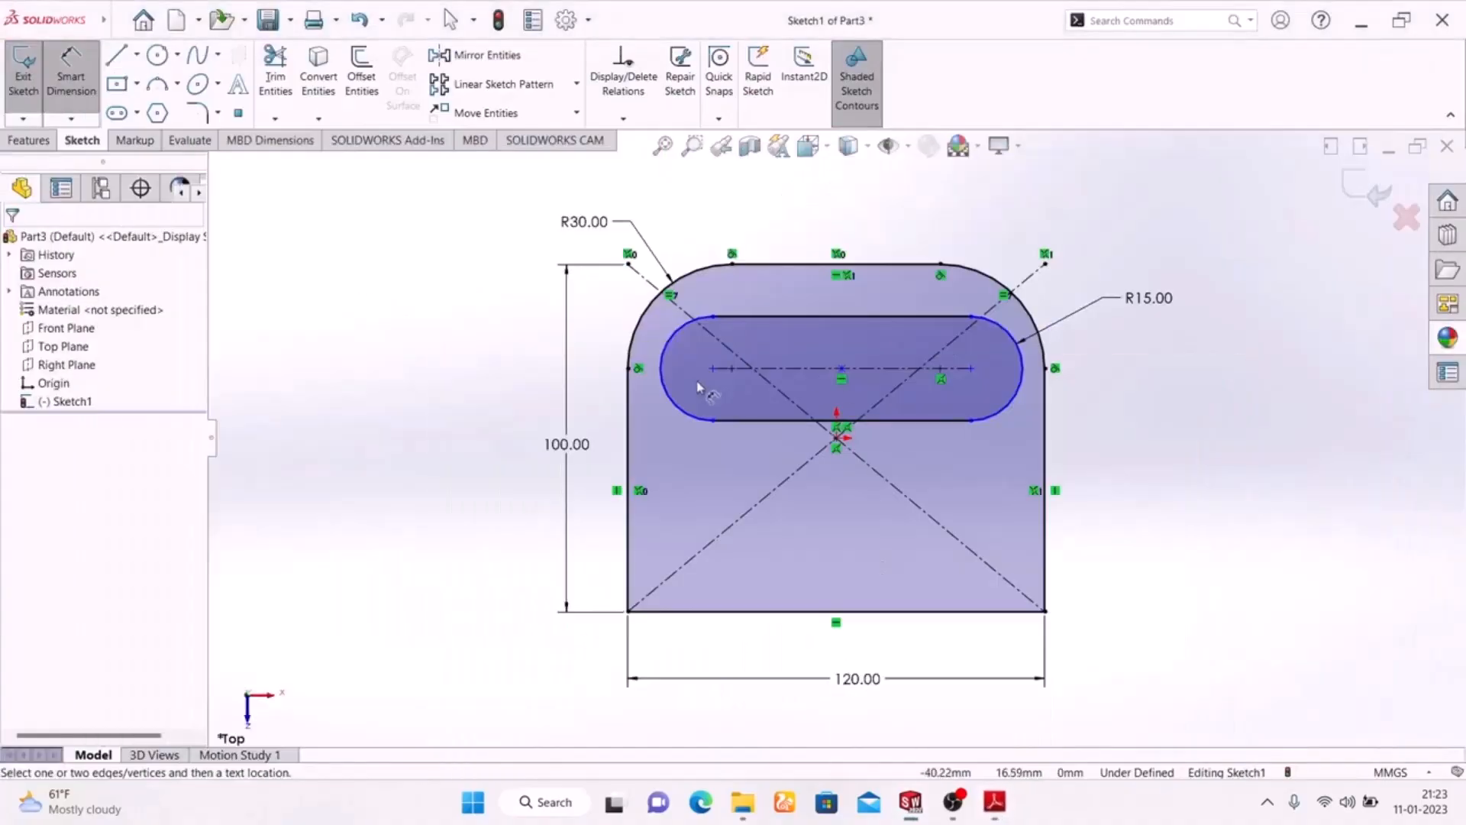
{"action": "left_click", "coordinate": [835, 373]}
{"action": "left_click", "coordinate": [849, 213]}
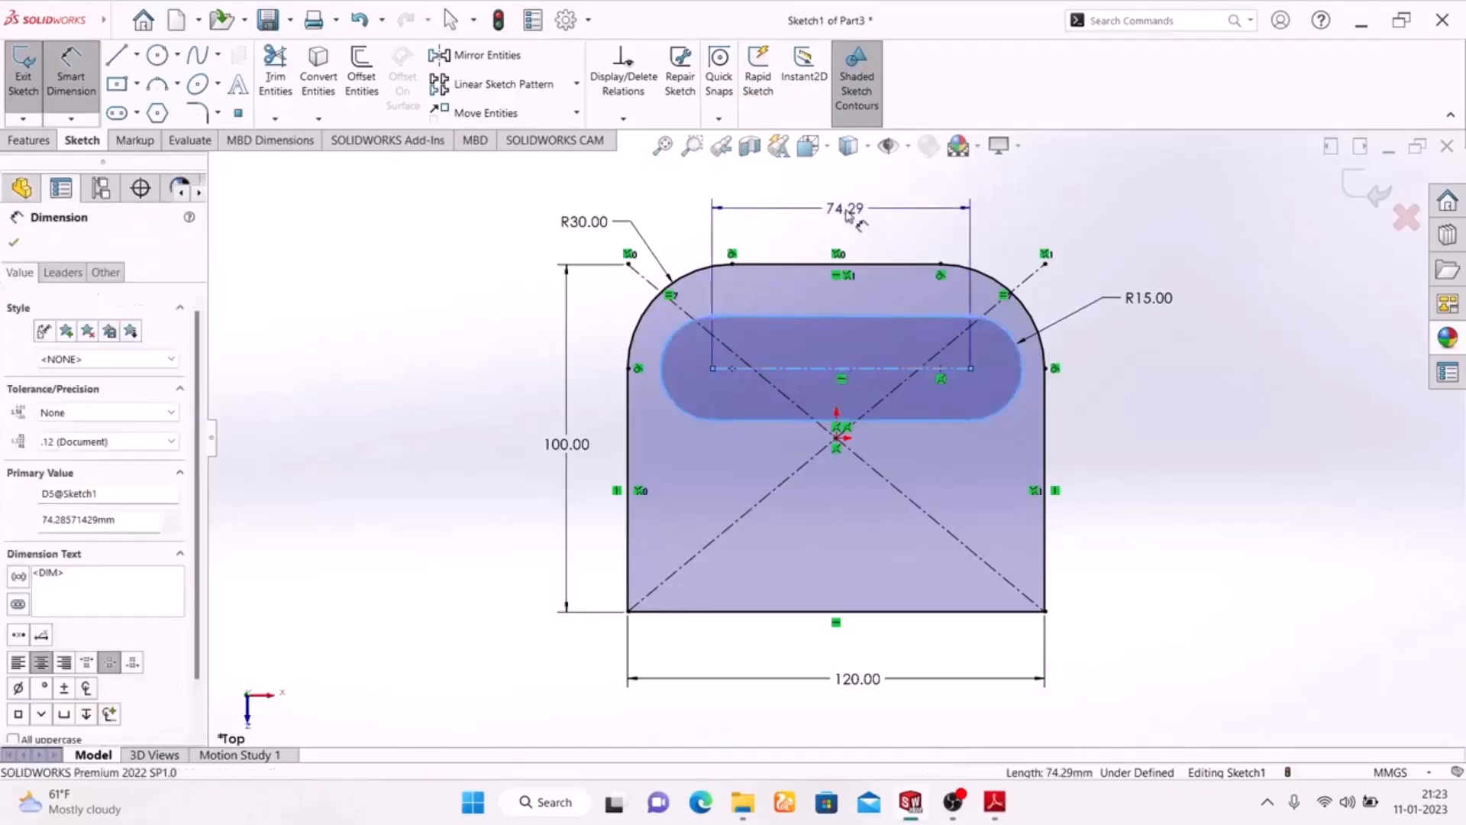
{"action": "type", "text": "60"}
{"action": "key", "text": "Return"}
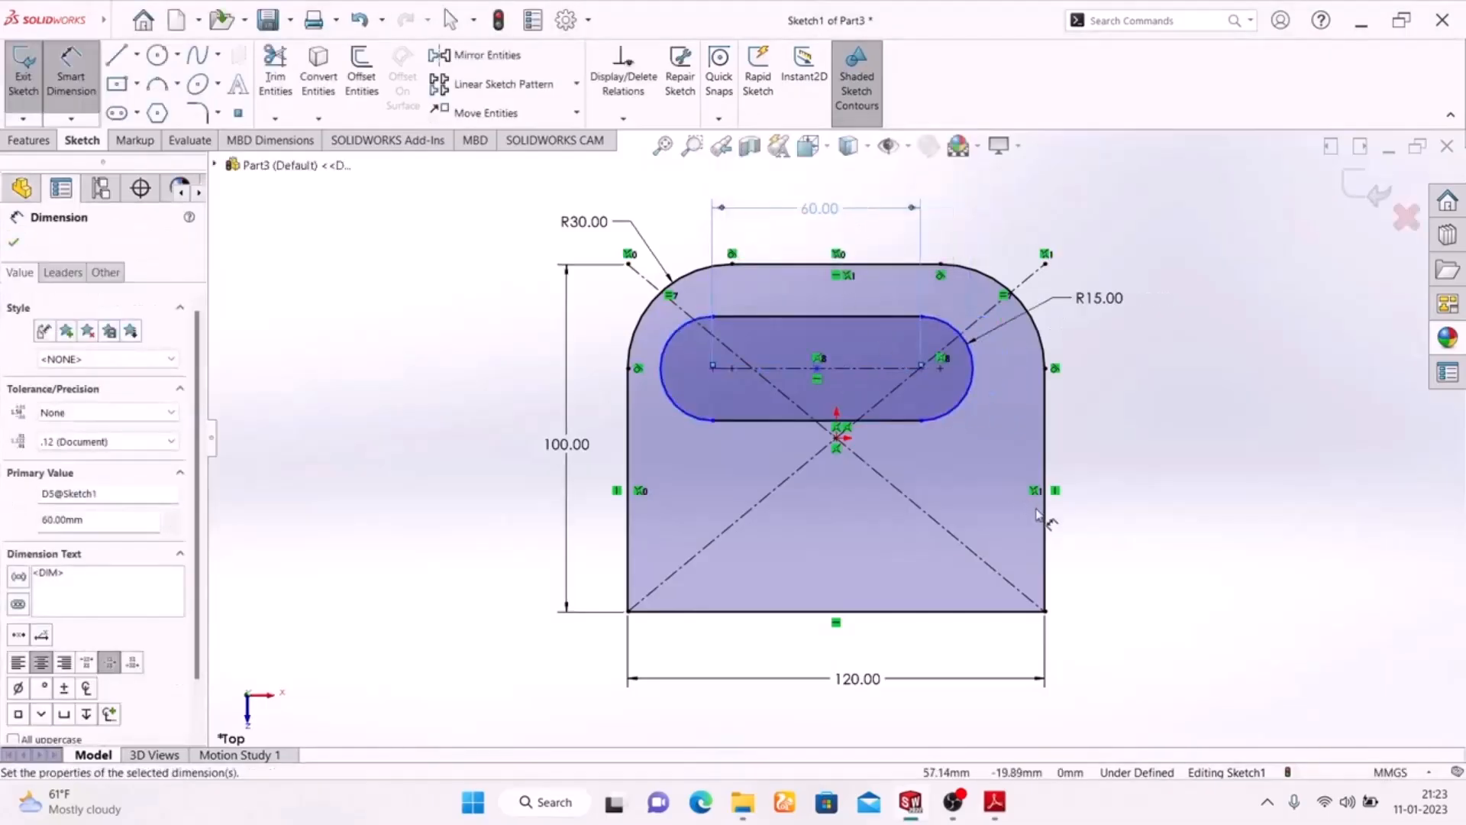
{"action": "left_click", "coordinate": [1207, 498]}
{"action": "right_click", "coordinate": [1214, 321]}
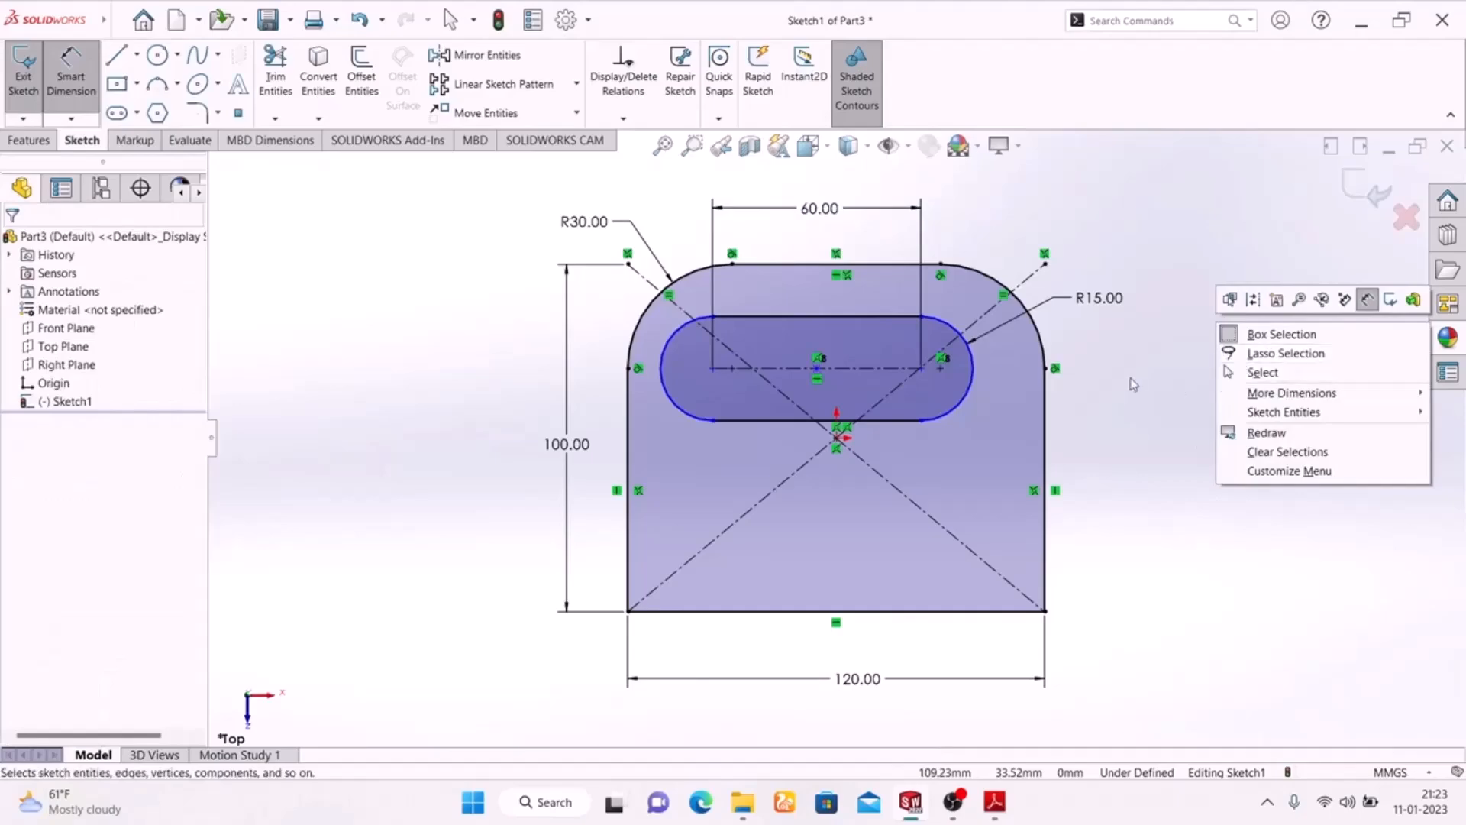
{"action": "left_click", "coordinate": [1135, 382]}
{"action": "key", "text": "Escape"}
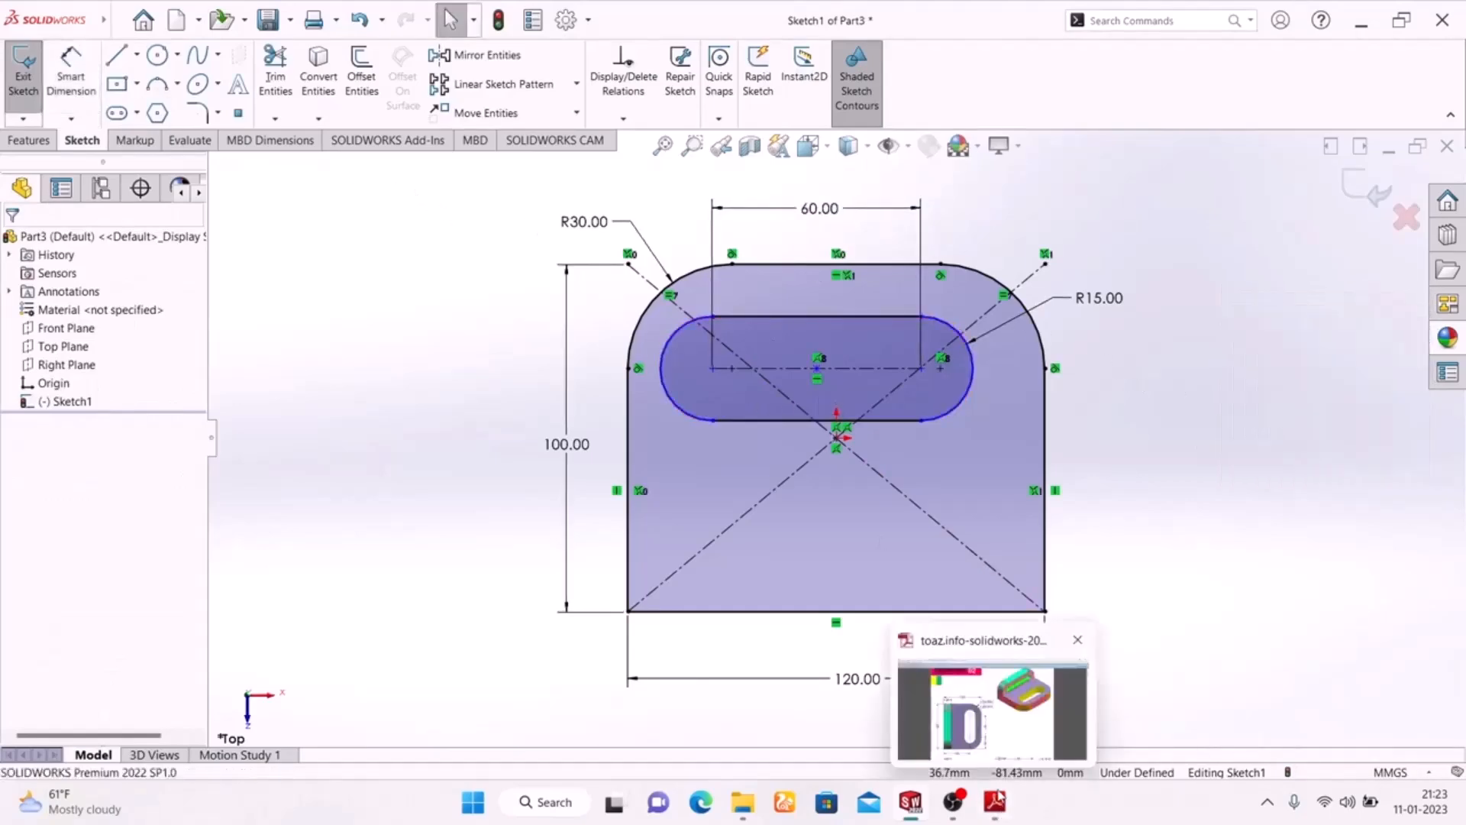
Step: Check the slot position in the PDF drawing, return to SOLIDWORKS and dimension the slot's left arc center 30 mm from the profile's left edge
{"action": "left_click", "coordinate": [994, 808]}
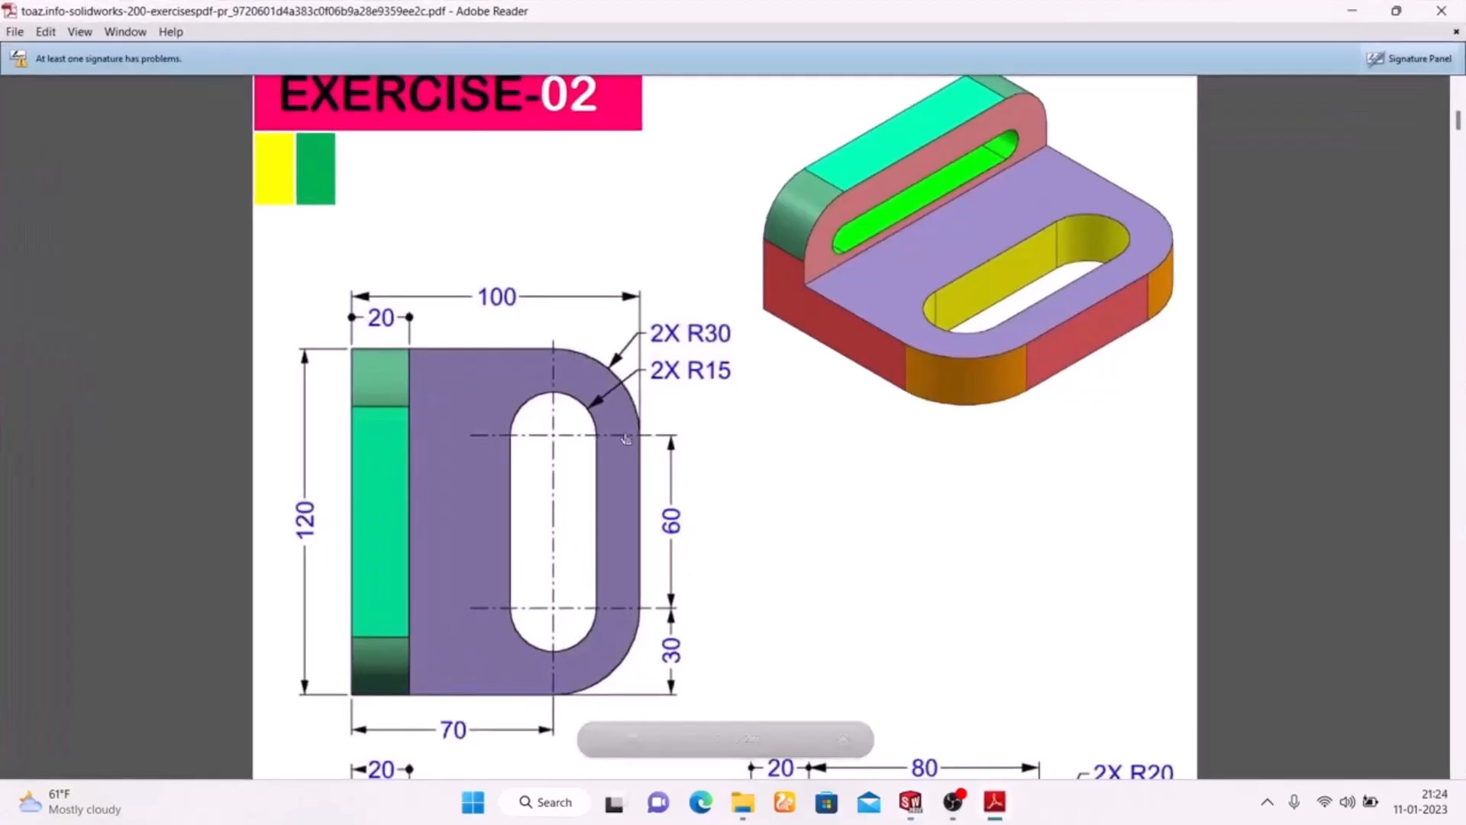
{"action": "left_click", "coordinate": [996, 804]}
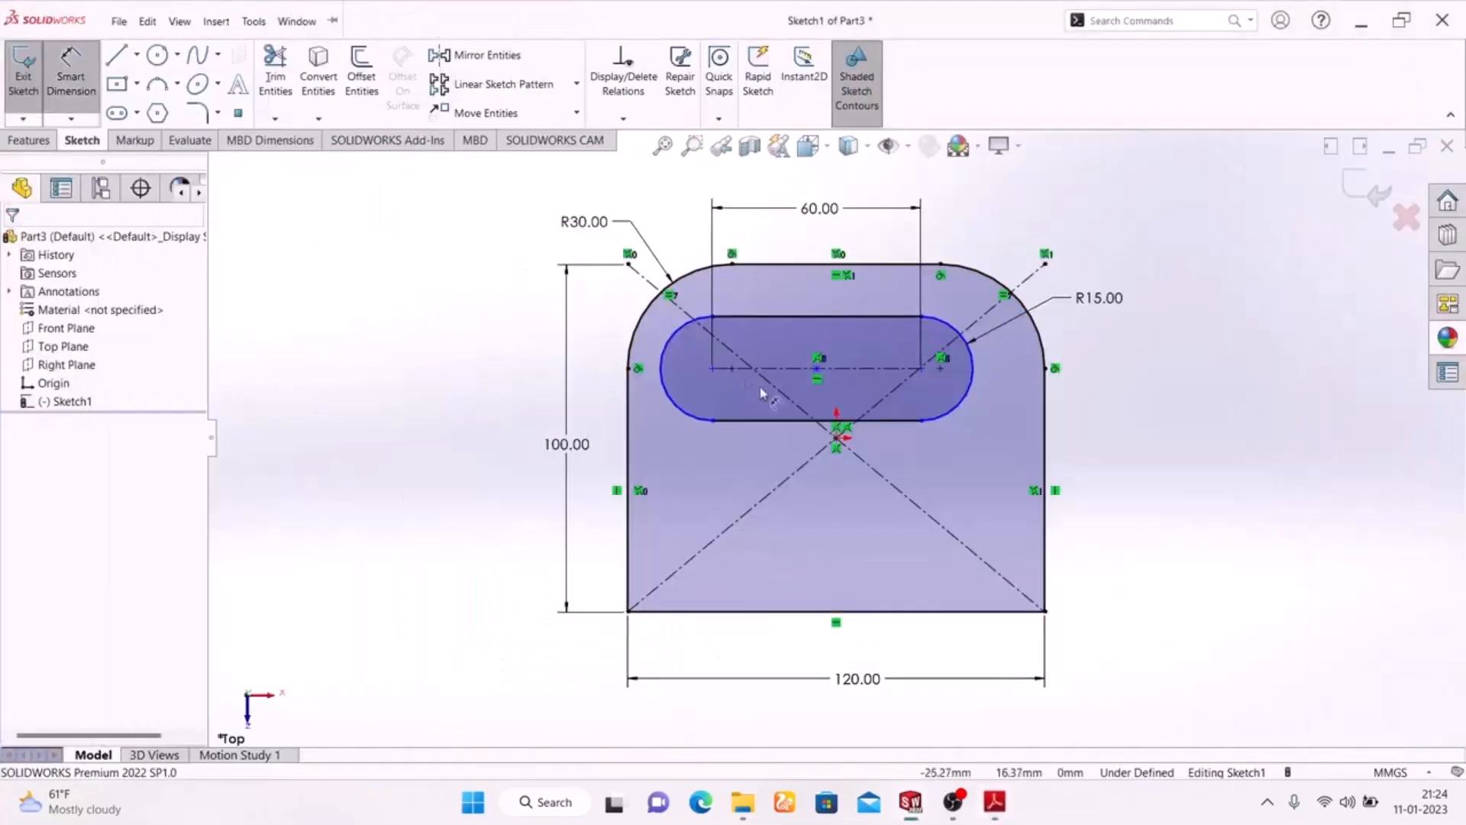
{"action": "left_click", "coordinate": [665, 391]}
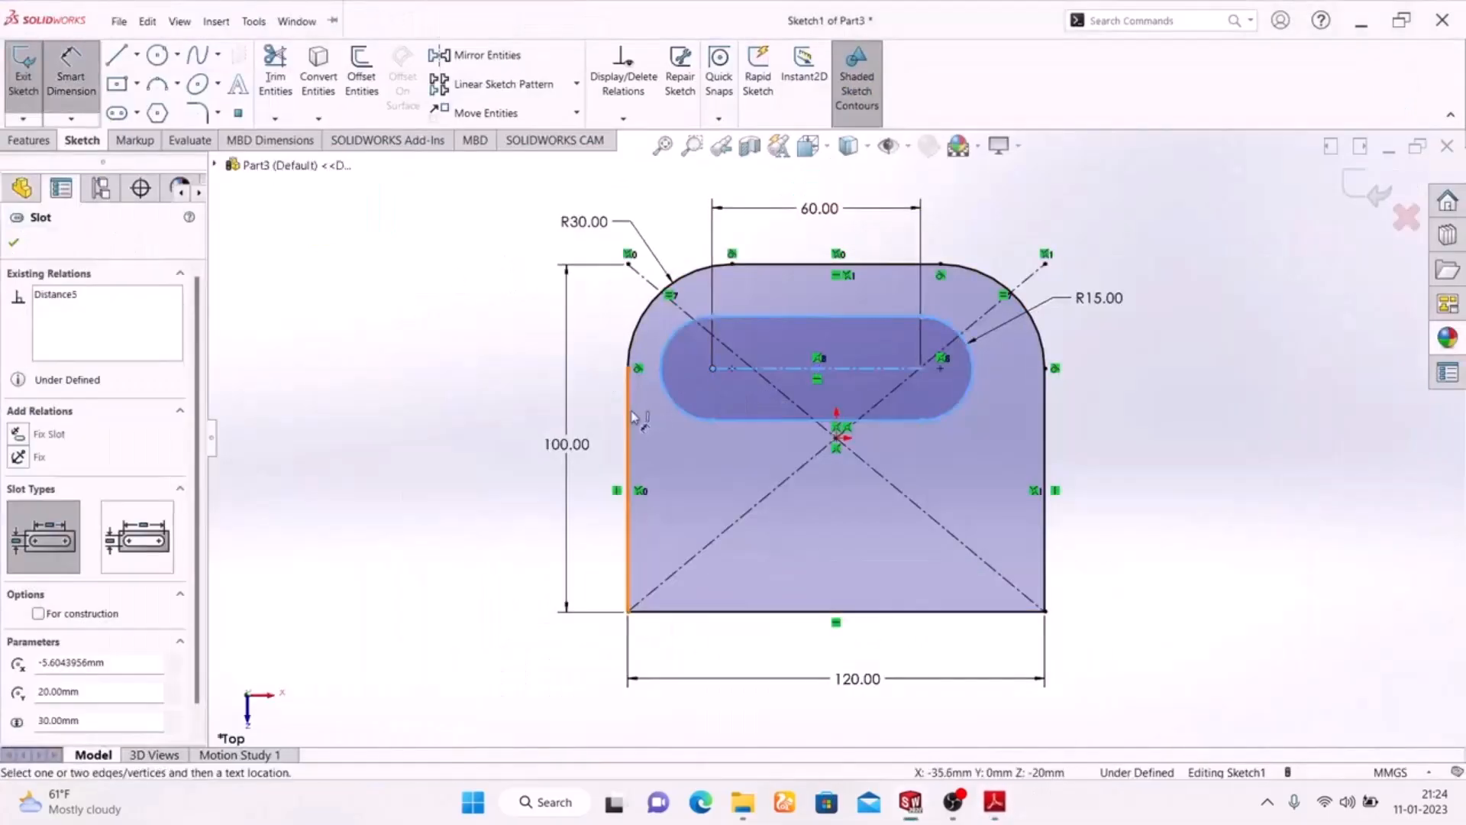
{"action": "left_click", "coordinate": [629, 417]}
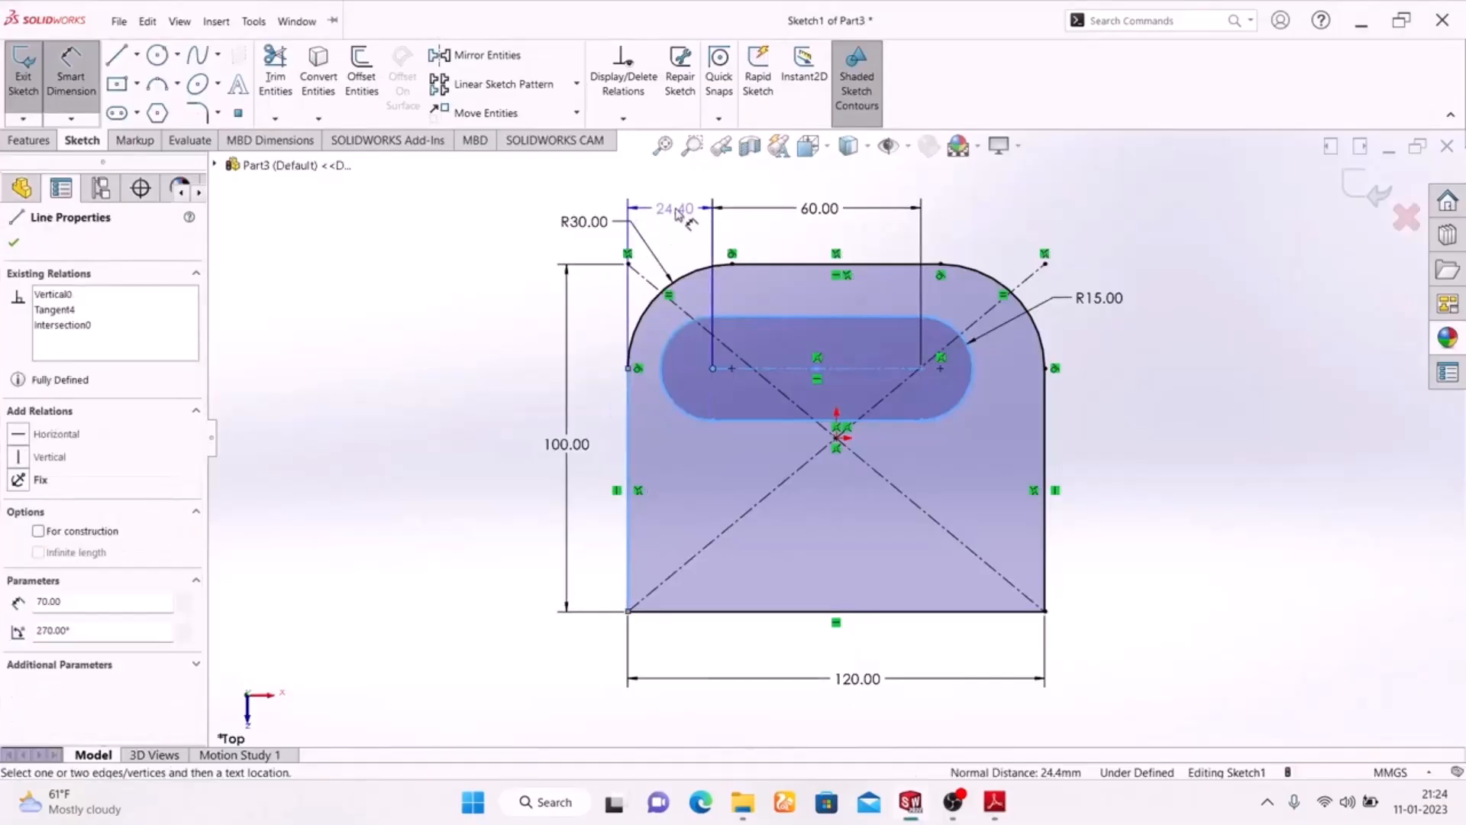
{"action": "left_click", "coordinate": [675, 213]}
{"action": "type", "text": "3"}
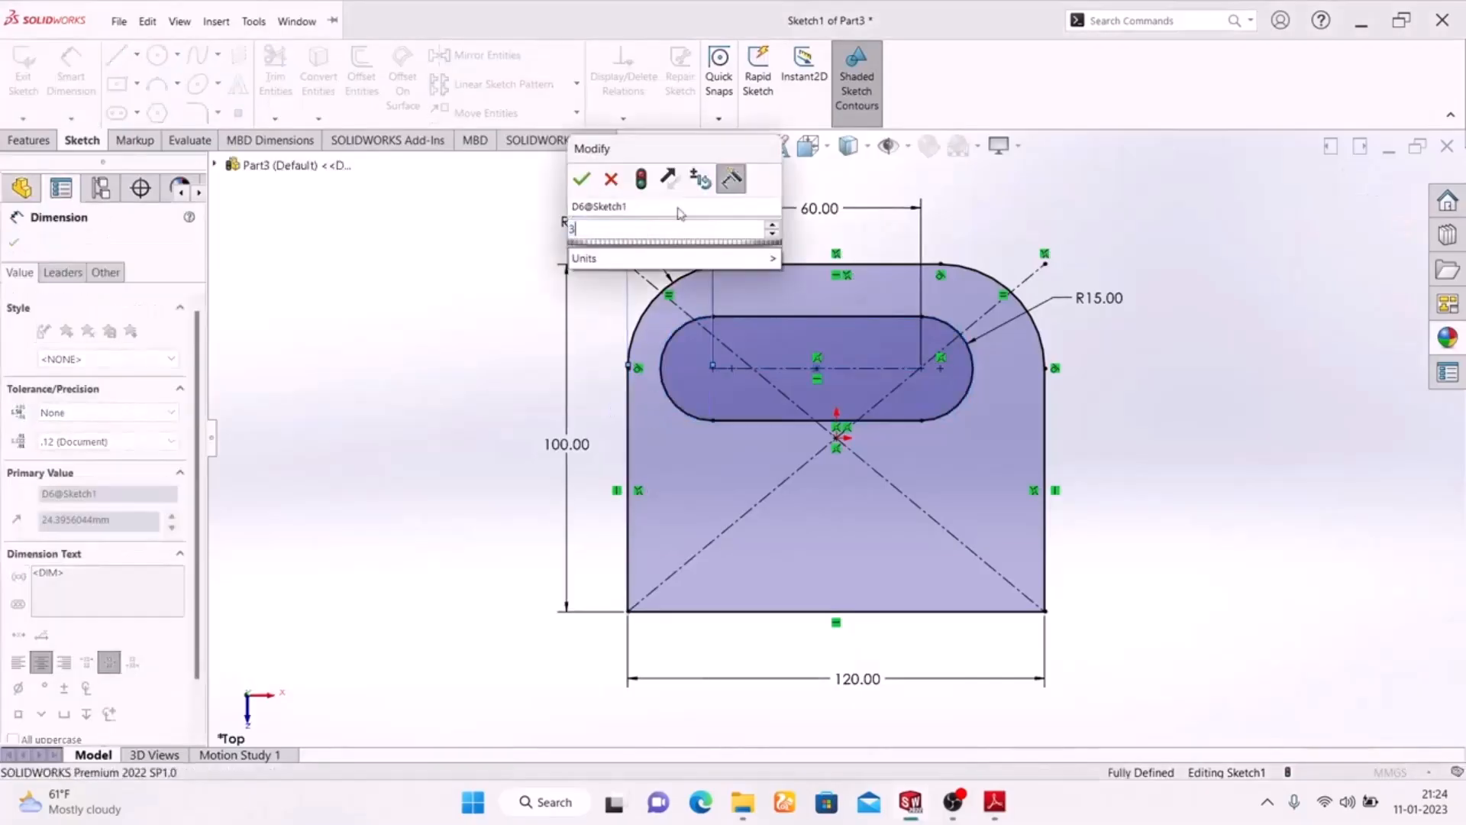
{"action": "type", "text": "0"}
{"action": "key", "text": "Return"}
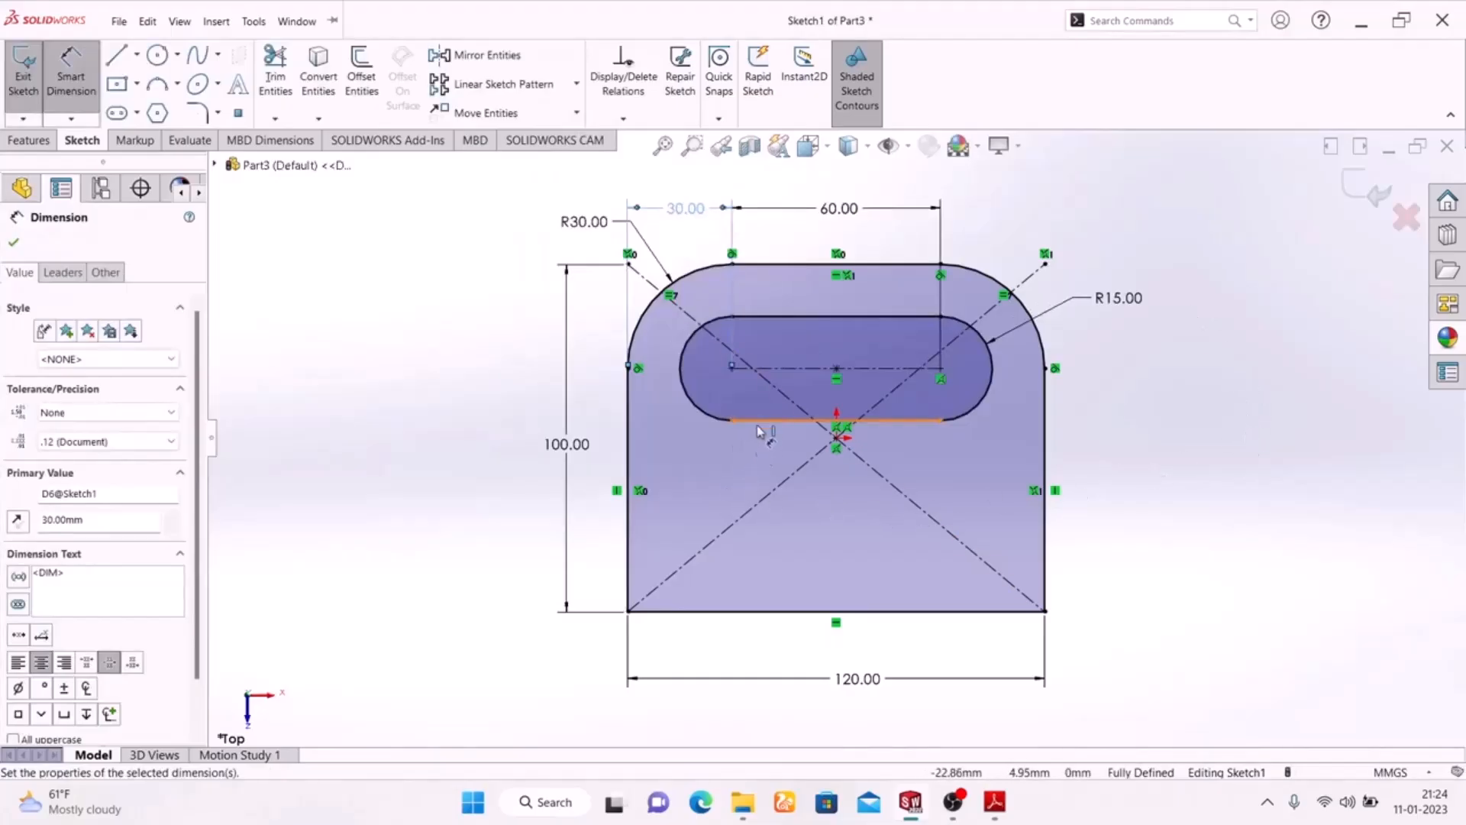
Step: Check the slot position in the PDF drawing, return to SOLIDWORKS and try to dimension the slot's left arc center from the profile's bottom edge
{"action": "left_click", "coordinate": [993, 809]}
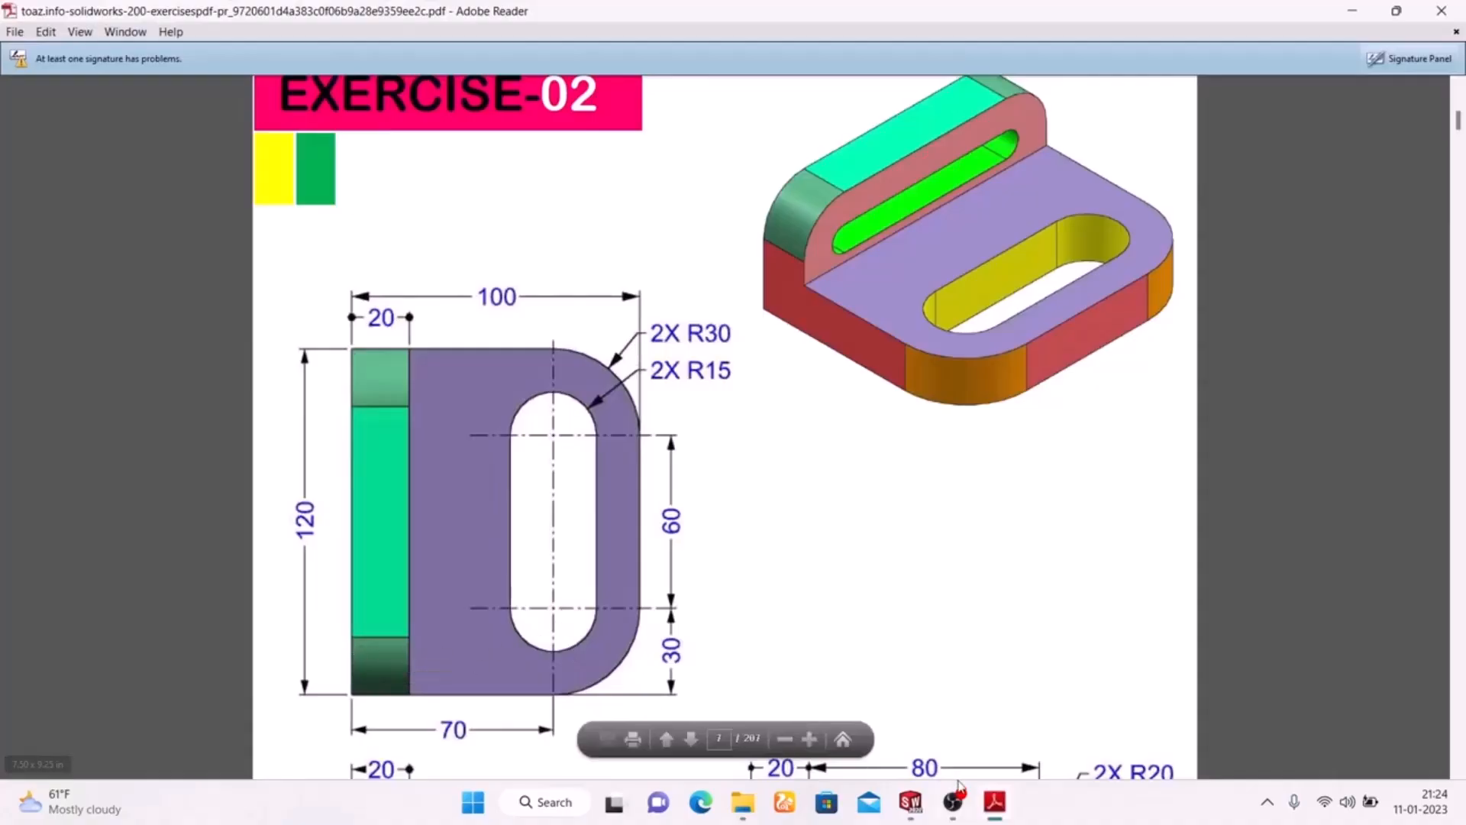
{"action": "left_click", "coordinate": [997, 806]}
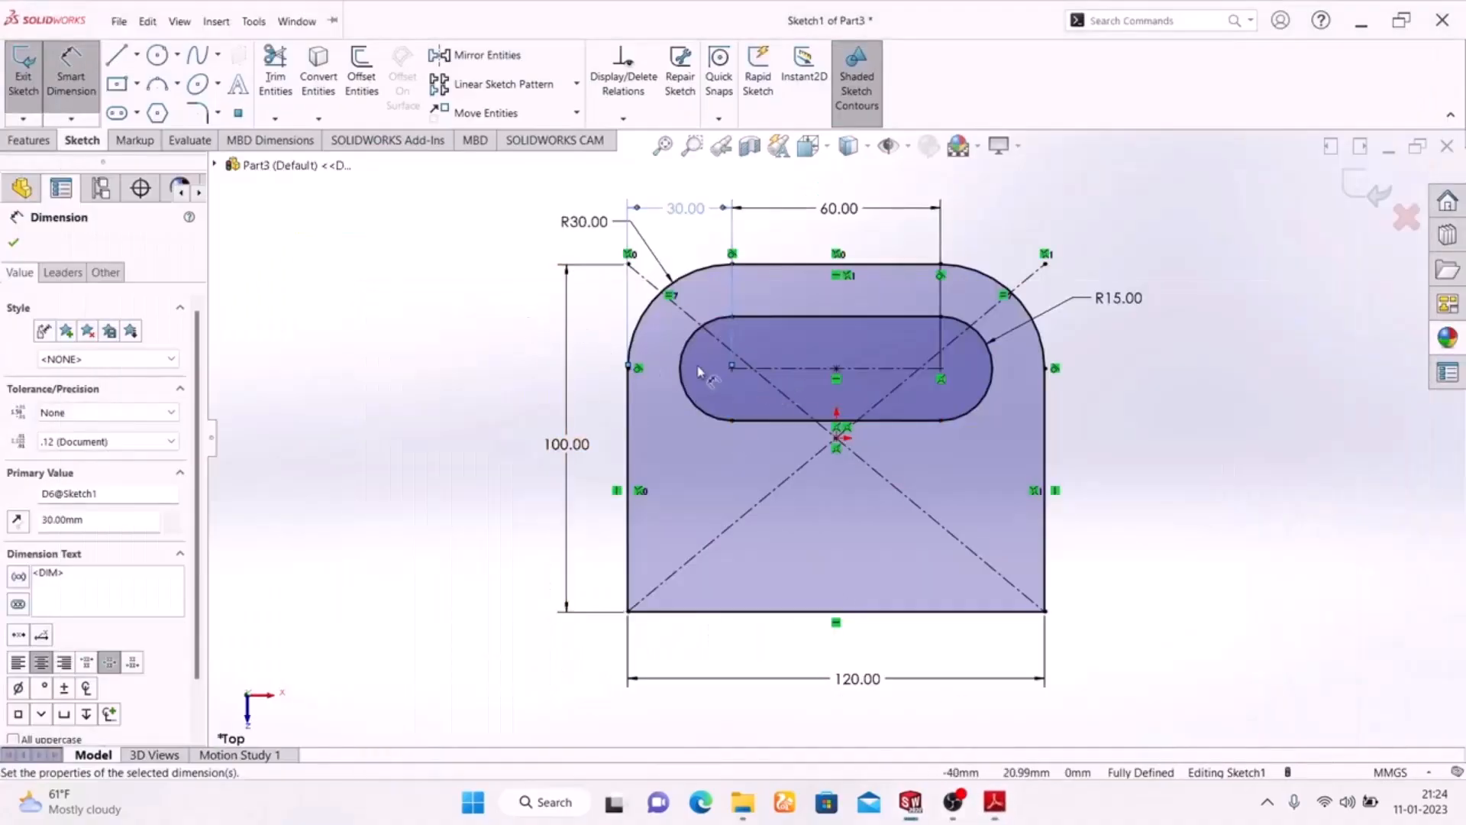
{"action": "left_click", "coordinate": [733, 370]}
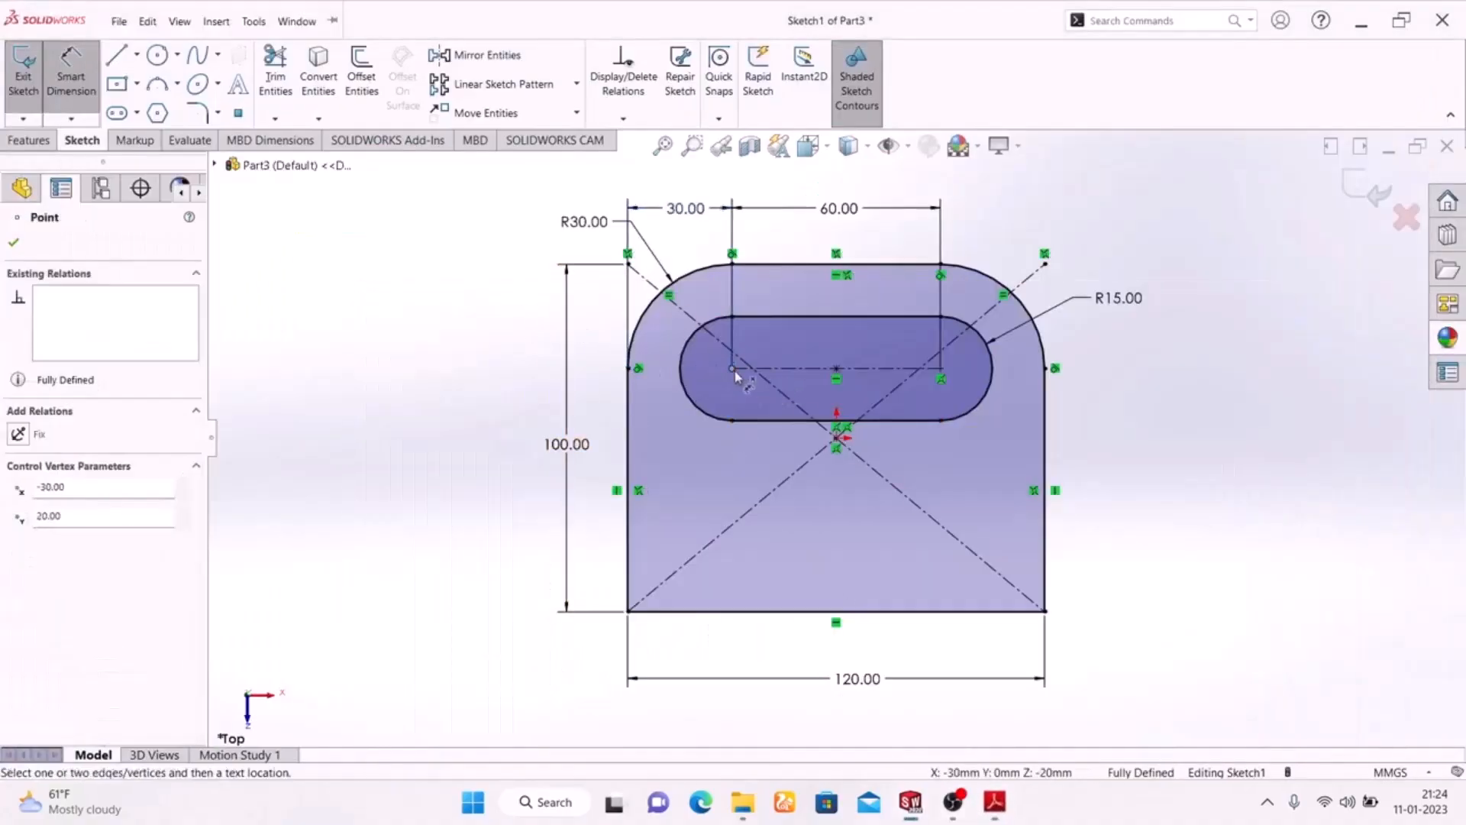
{"action": "left_click", "coordinate": [786, 611]}
{"action": "left_click", "coordinate": [491, 512]}
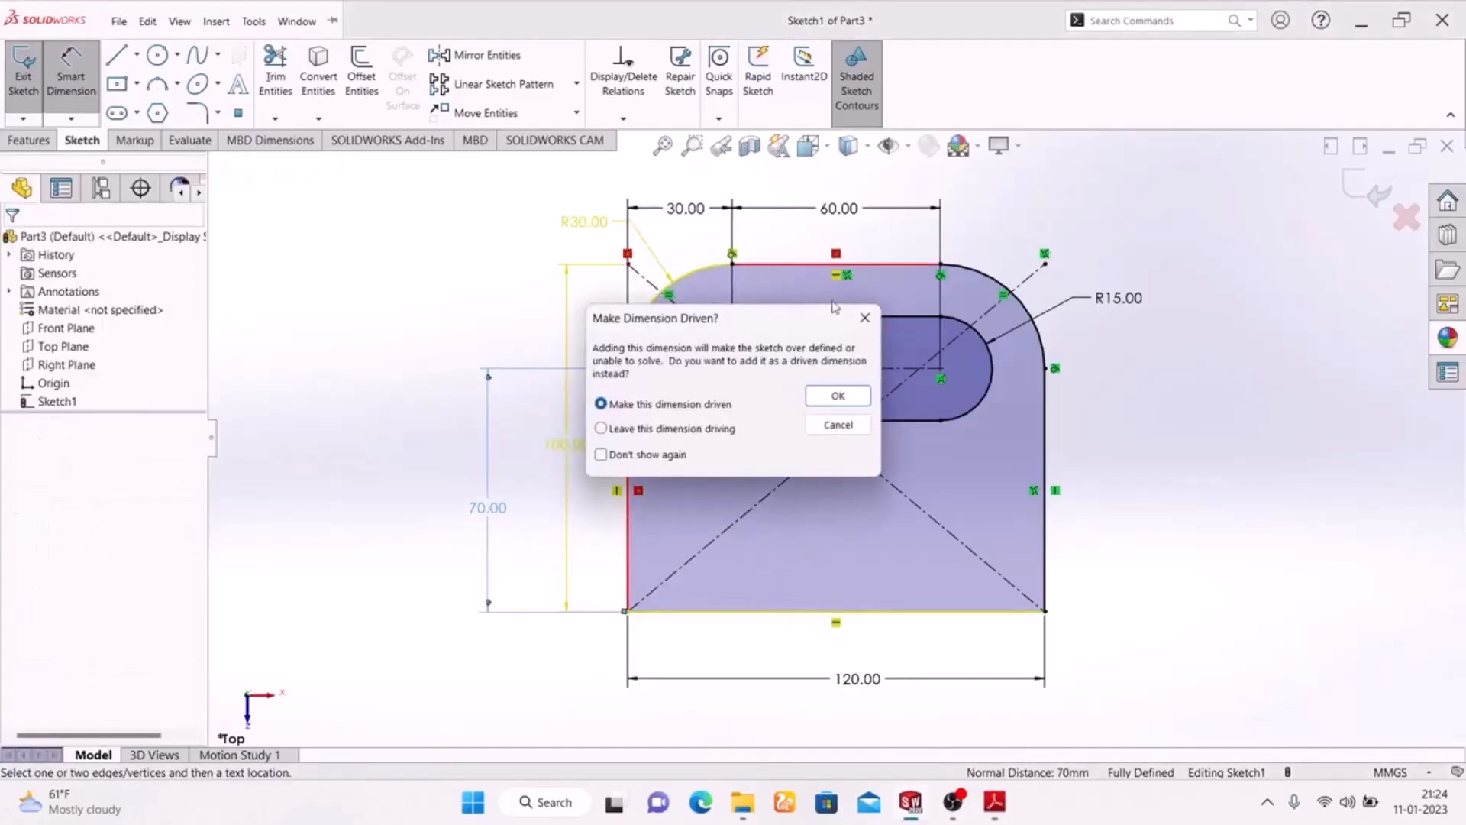
{"action": "left_click", "coordinate": [865, 317]}
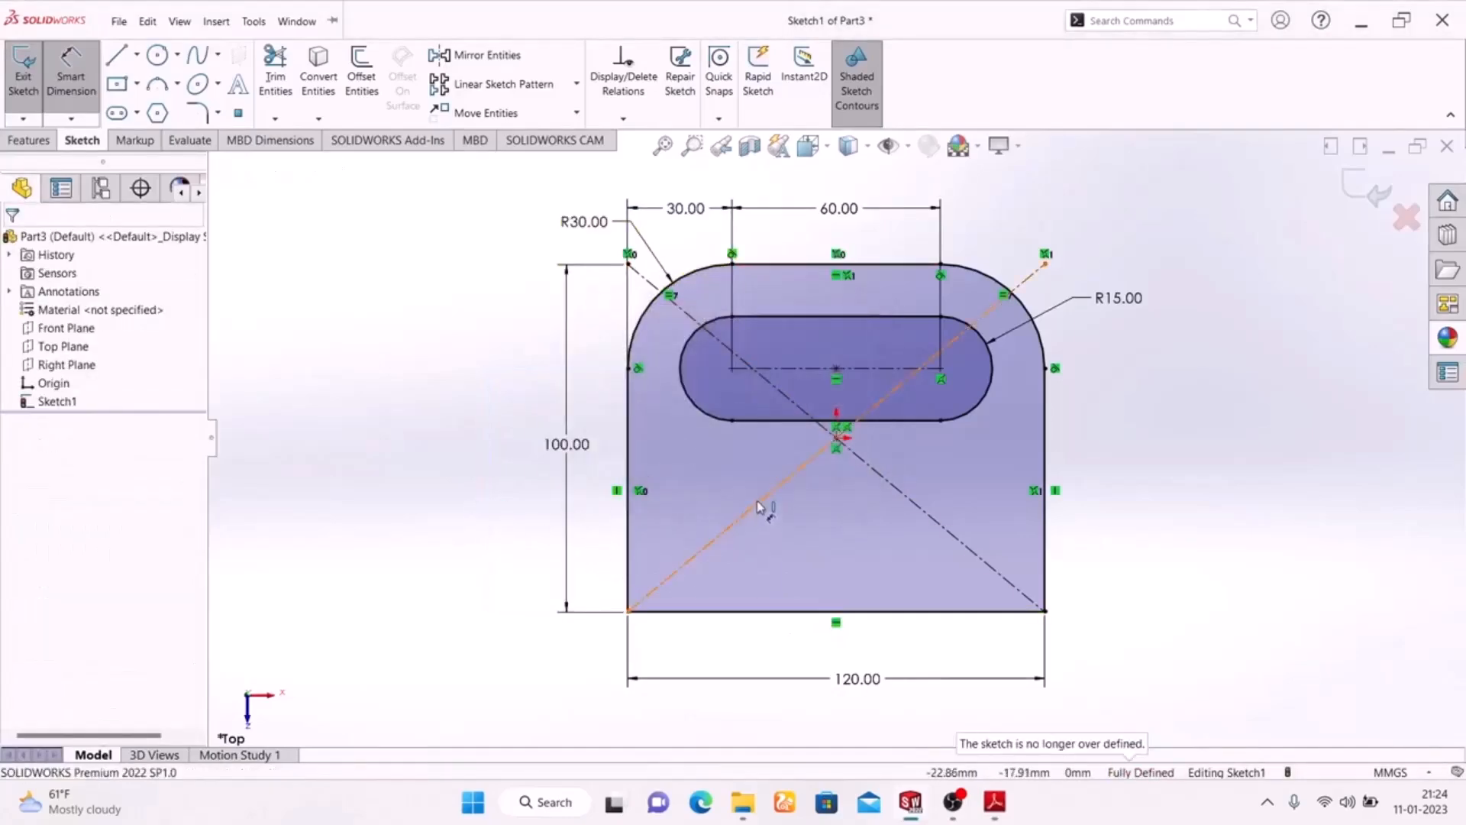
Step: Delete the sketch relation attached to the slot's right arc center
{"action": "scroll", "coordinate": [949, 388], "scroll_direction": "down", "scroll_amount": 5}
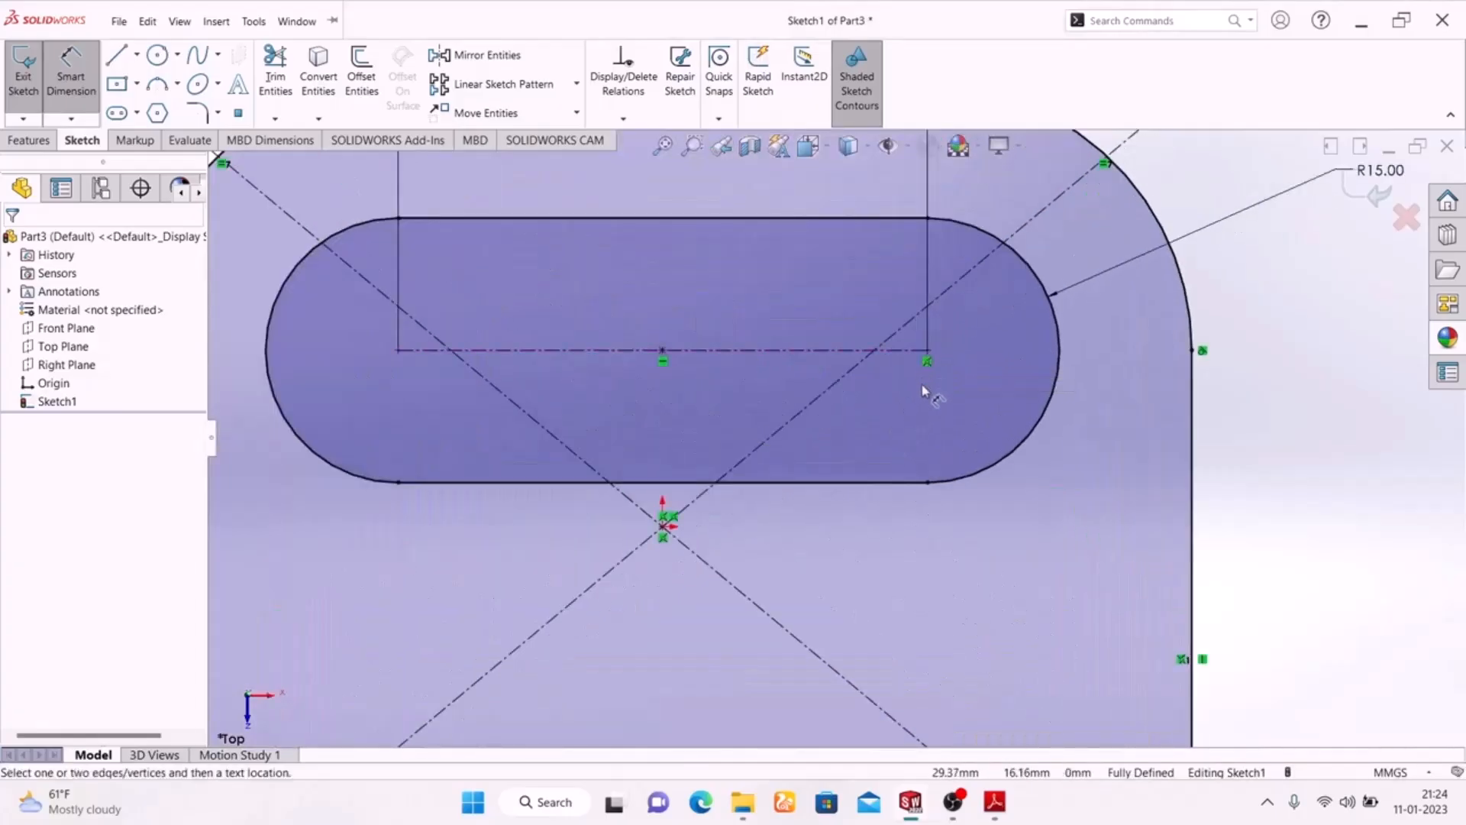
{"action": "key", "text": "Escape"}
{"action": "left_click", "coordinate": [927, 362]}
{"action": "key", "text": "Delete"}
{"action": "key", "text": "f"}
Step: Dimension the slot's centerline 70 mm from the profile's bottom edge, check it against the PDF drawing and return to SOLIDWORKS
{"action": "left_click", "coordinate": [71, 77]}
{"action": "left_click", "coordinate": [832, 409]}
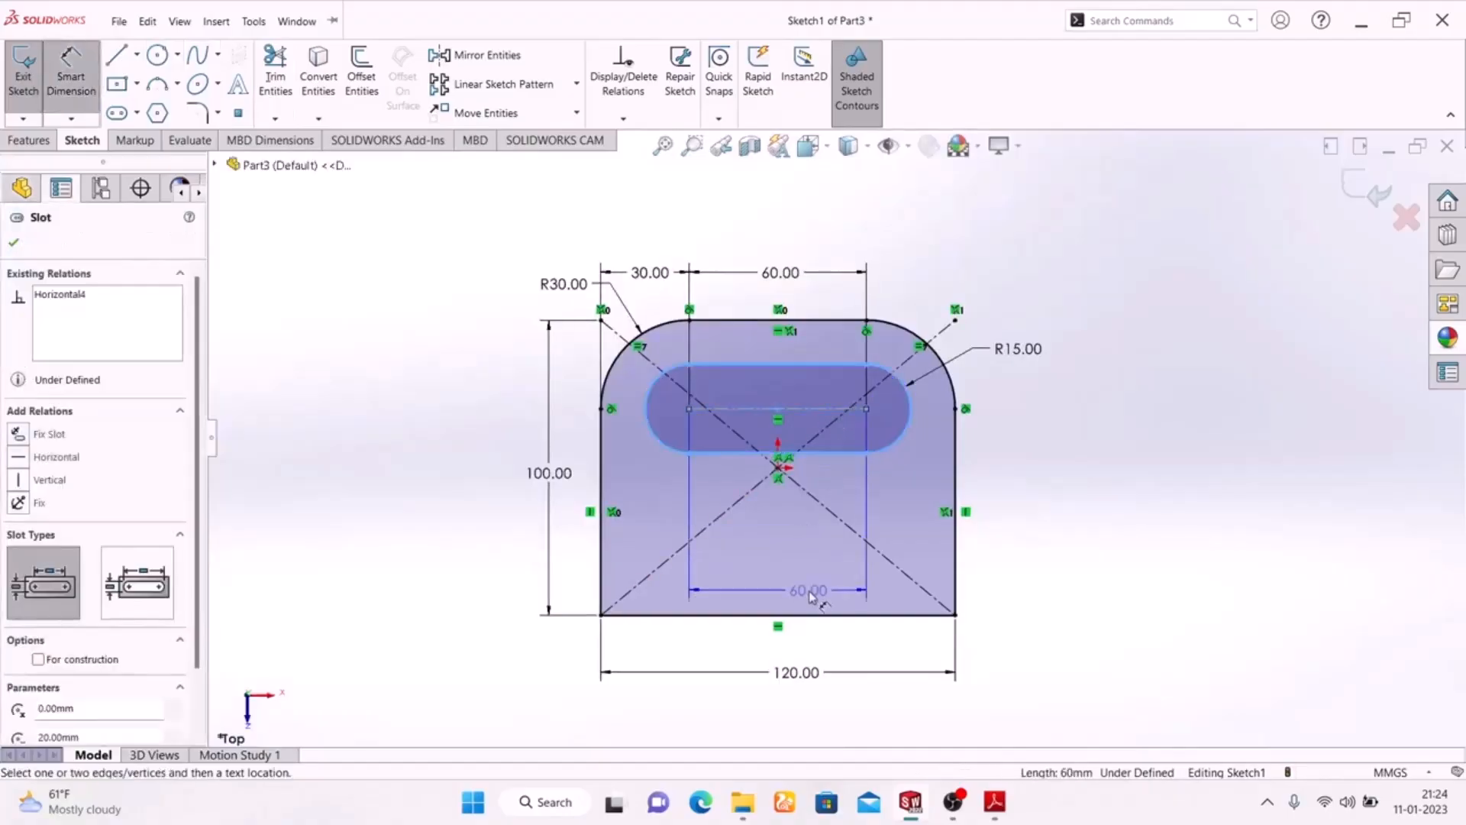
{"action": "left_click", "coordinate": [821, 615]}
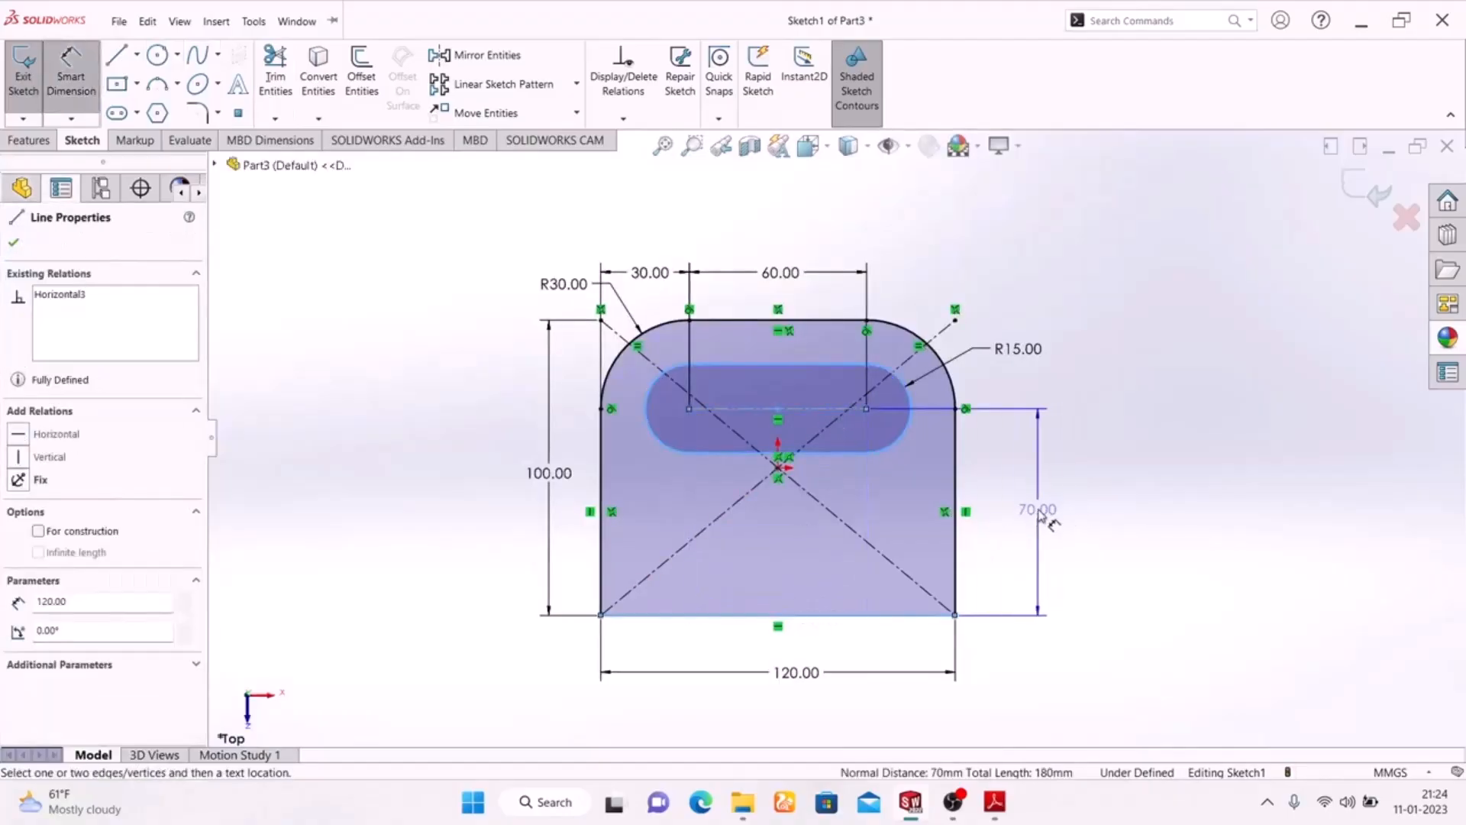
{"action": "left_click", "coordinate": [1022, 510]}
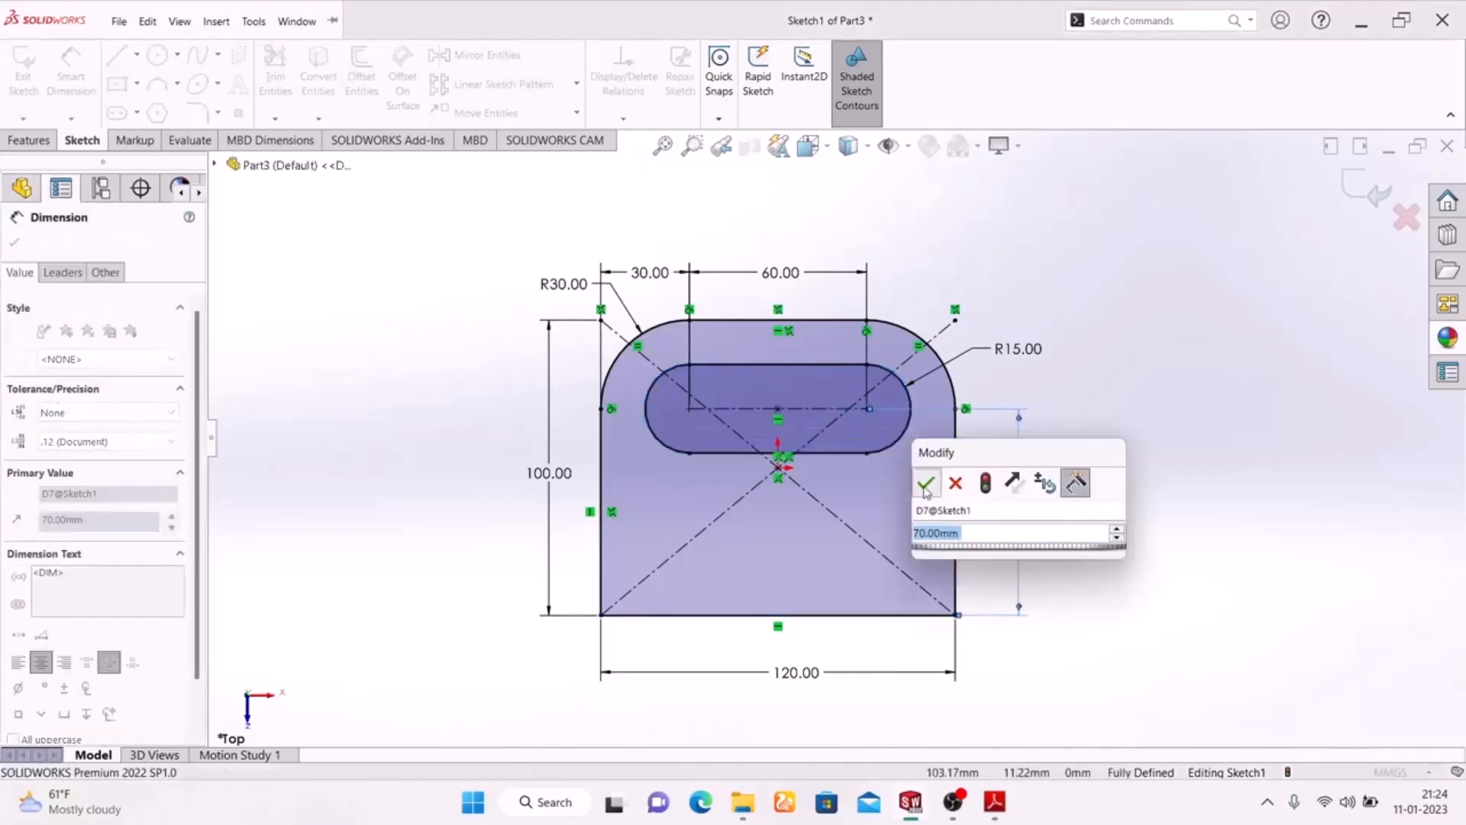
{"action": "left_click", "coordinate": [925, 487]}
{"action": "left_click", "coordinate": [995, 811]}
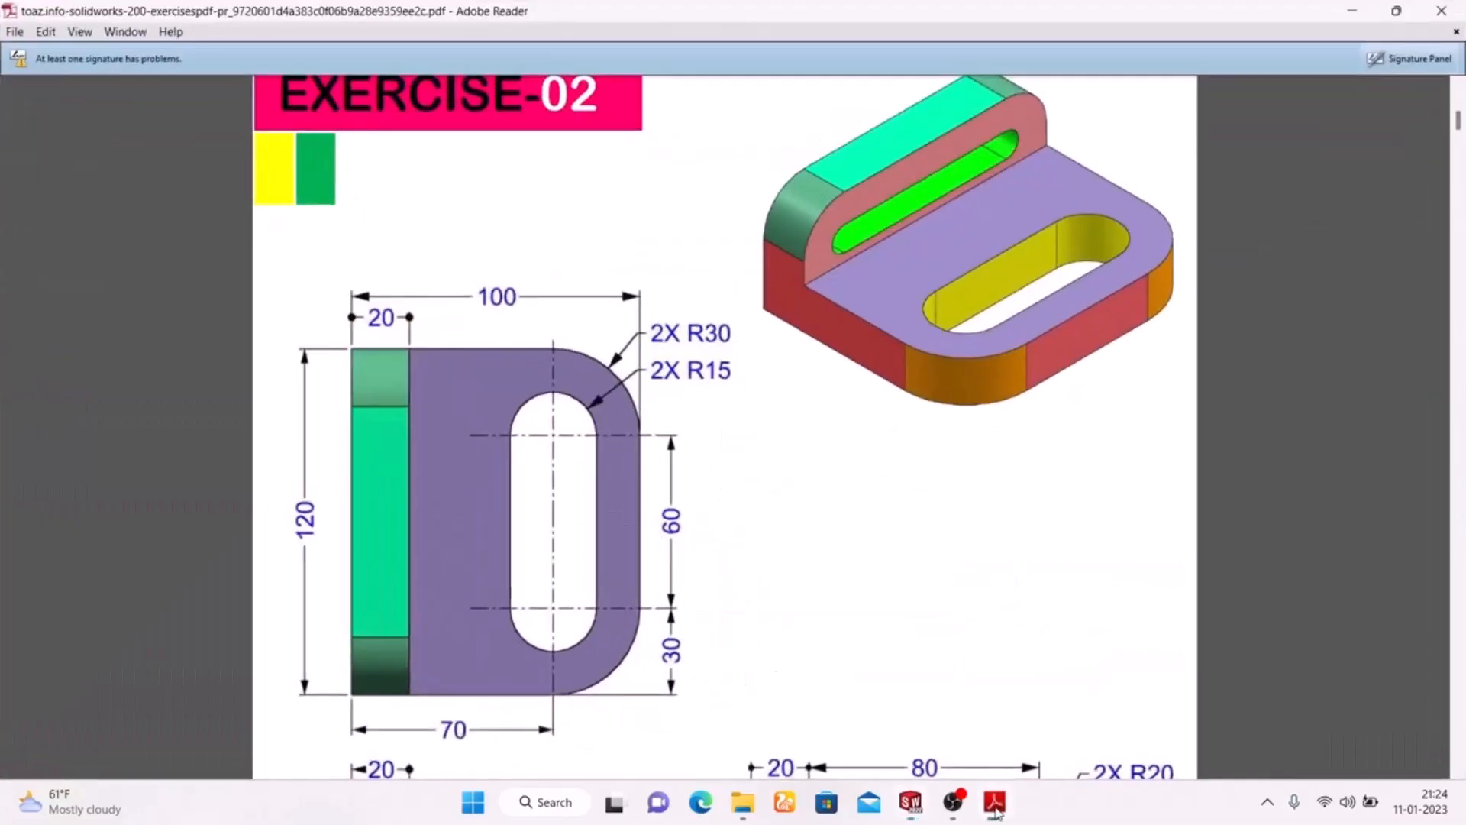
{"action": "left_click", "coordinate": [996, 811]}
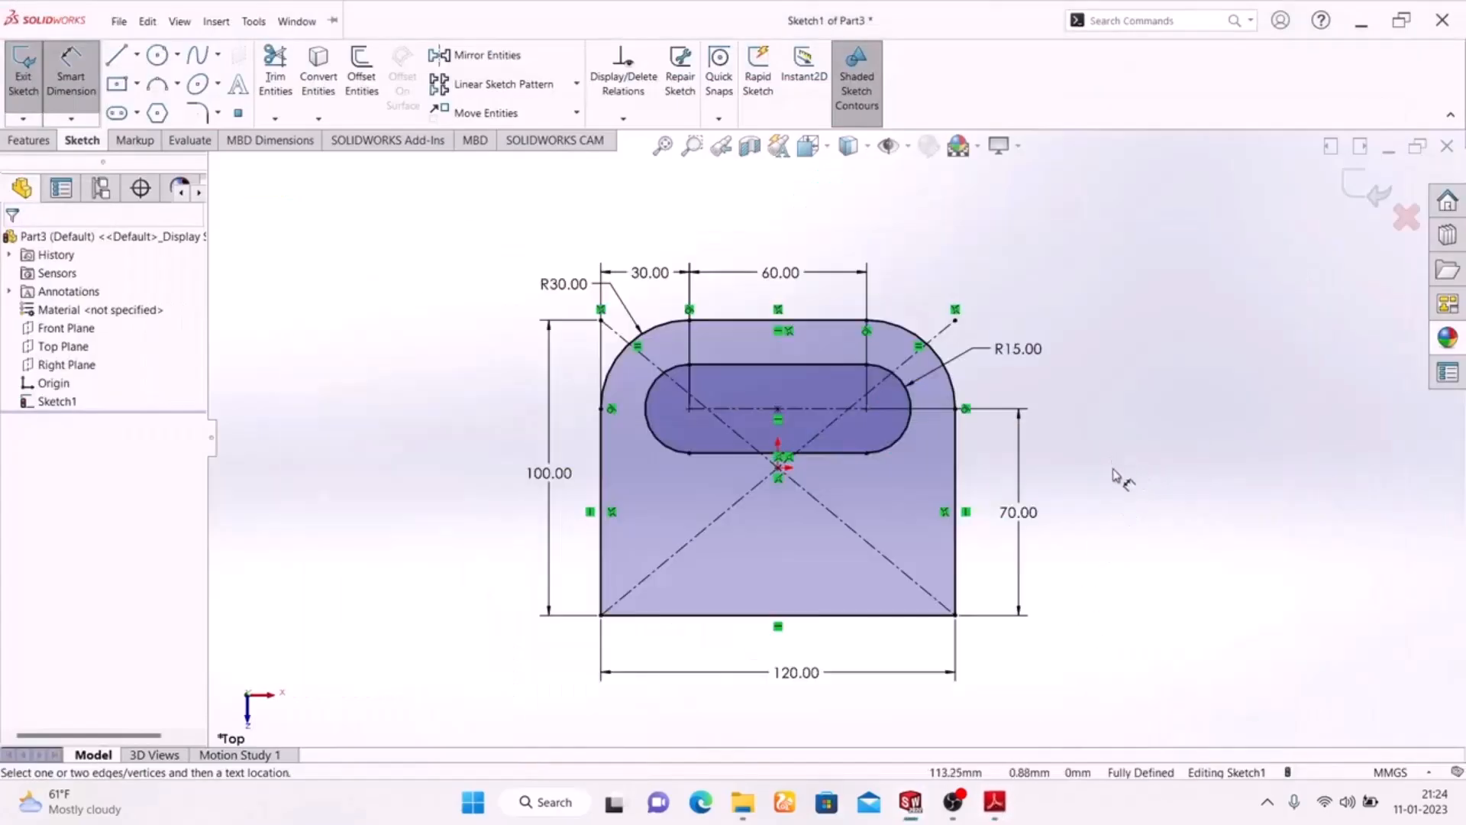
{"action": "mouse_move", "coordinate": [1008, 807]}
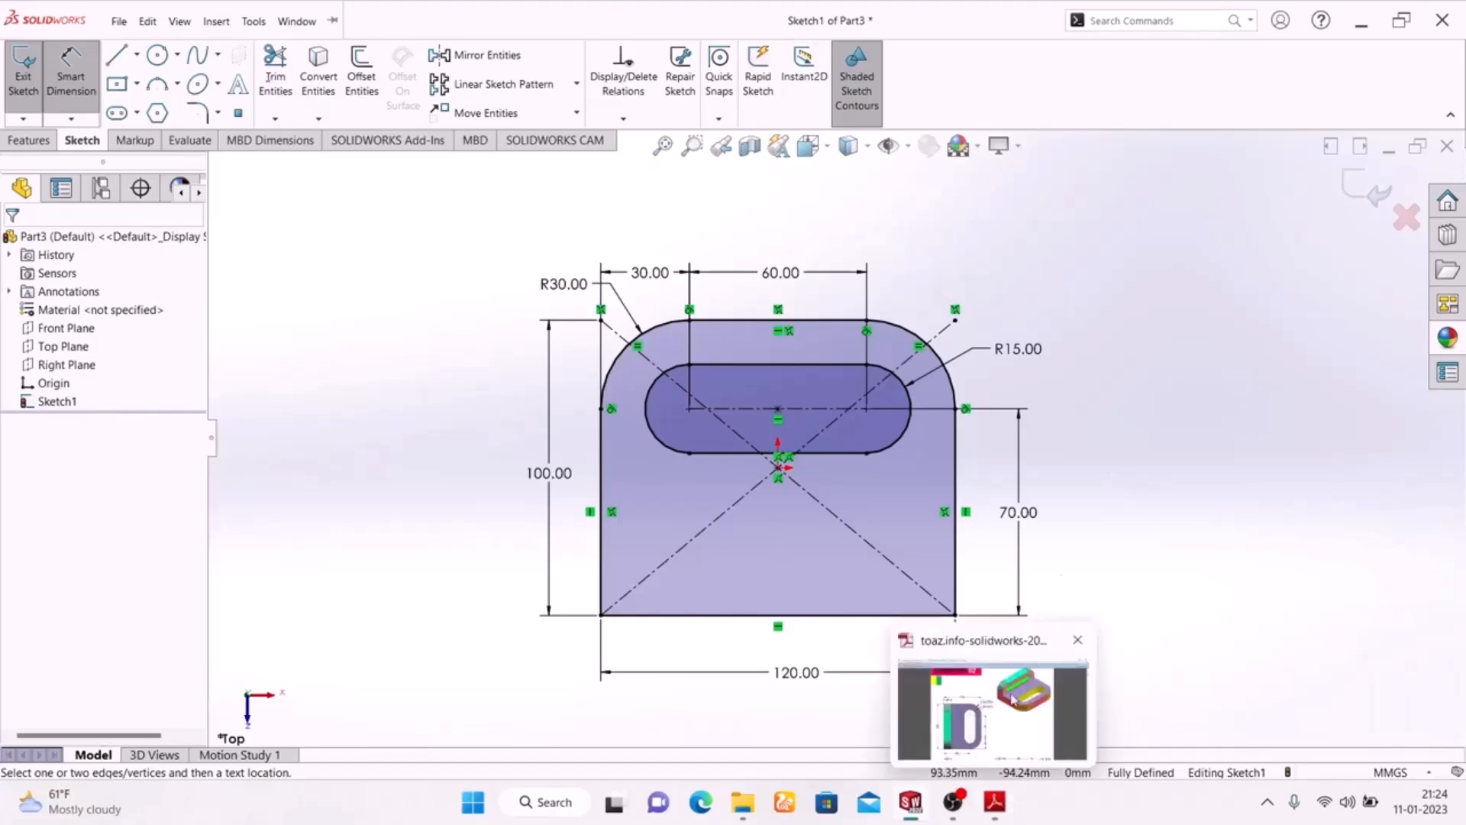
Step: Exit the base sketch and set the view to isometric
{"action": "left_click", "coordinate": [1358, 194]}
{"action": "mouse_move", "coordinate": [1153, 330]}
{"action": "middle_mouse_down"}
{"action": "mouse_move", "coordinate": [919, 615]}
{"action": "mouse_move", "coordinate": [1135, 596]}
{"action": "mouse_move", "coordinate": [1345, 675]}
{"action": "middle_mouse_up"}
{"action": "key", "text": "space"}
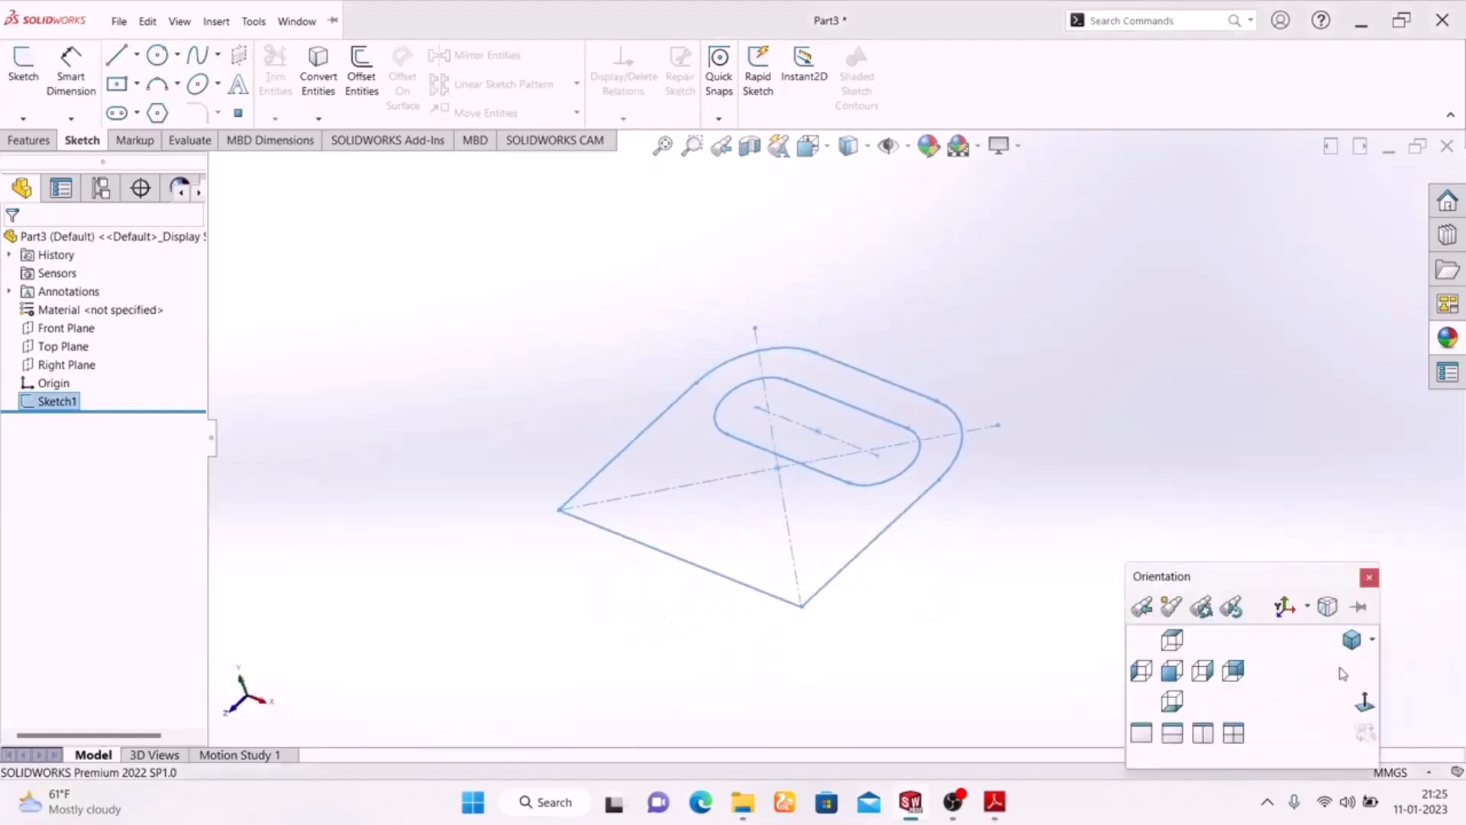
{"action": "left_click", "coordinate": [1350, 641]}
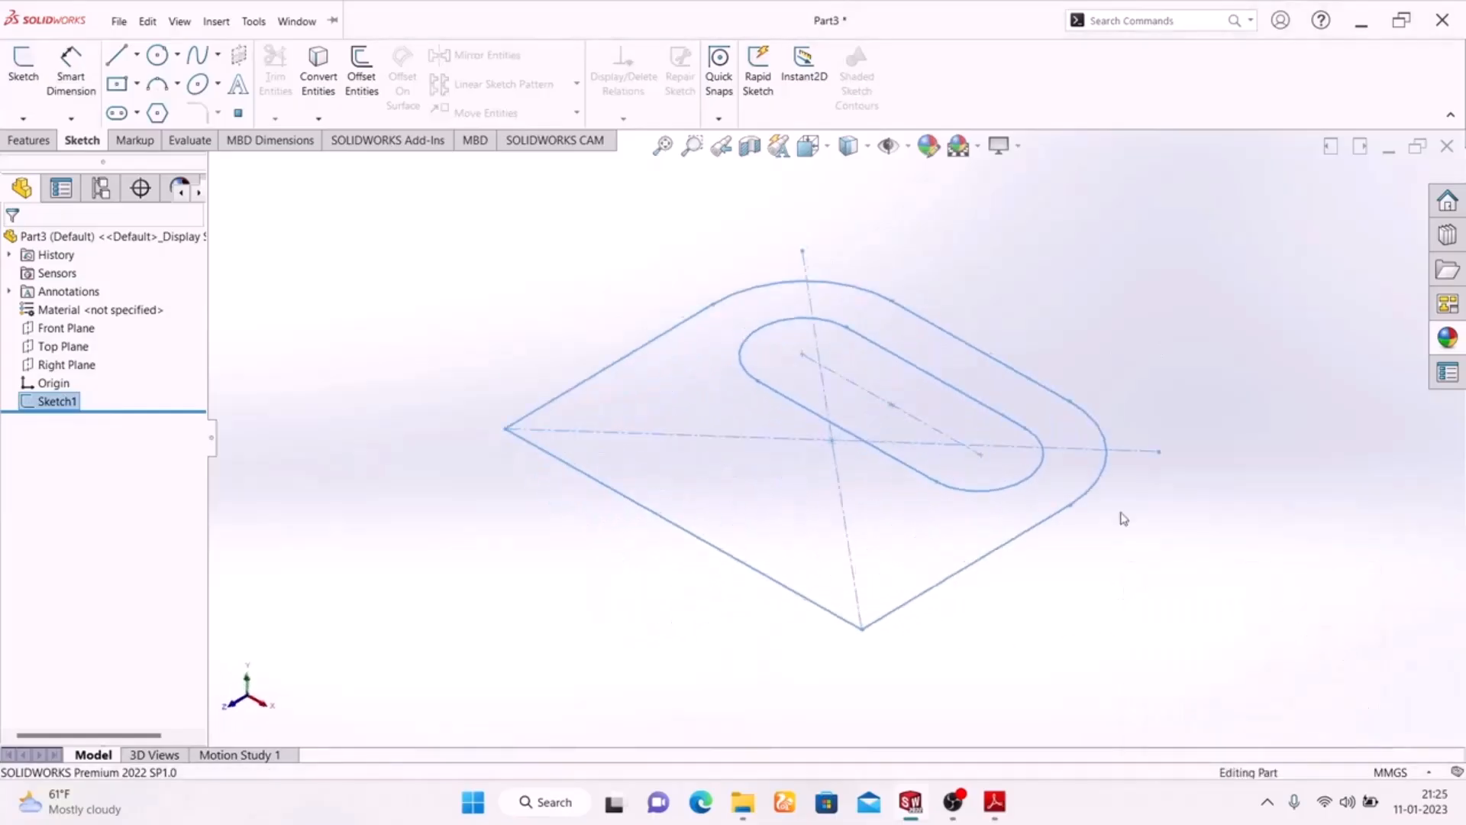
Step: Extrude the base sketch as a blind boss 20 mm deep, checking the PDF drawing before entering the depth
{"action": "left_click", "coordinate": [31, 139]}
{"action": "left_click", "coordinate": [31, 76]}
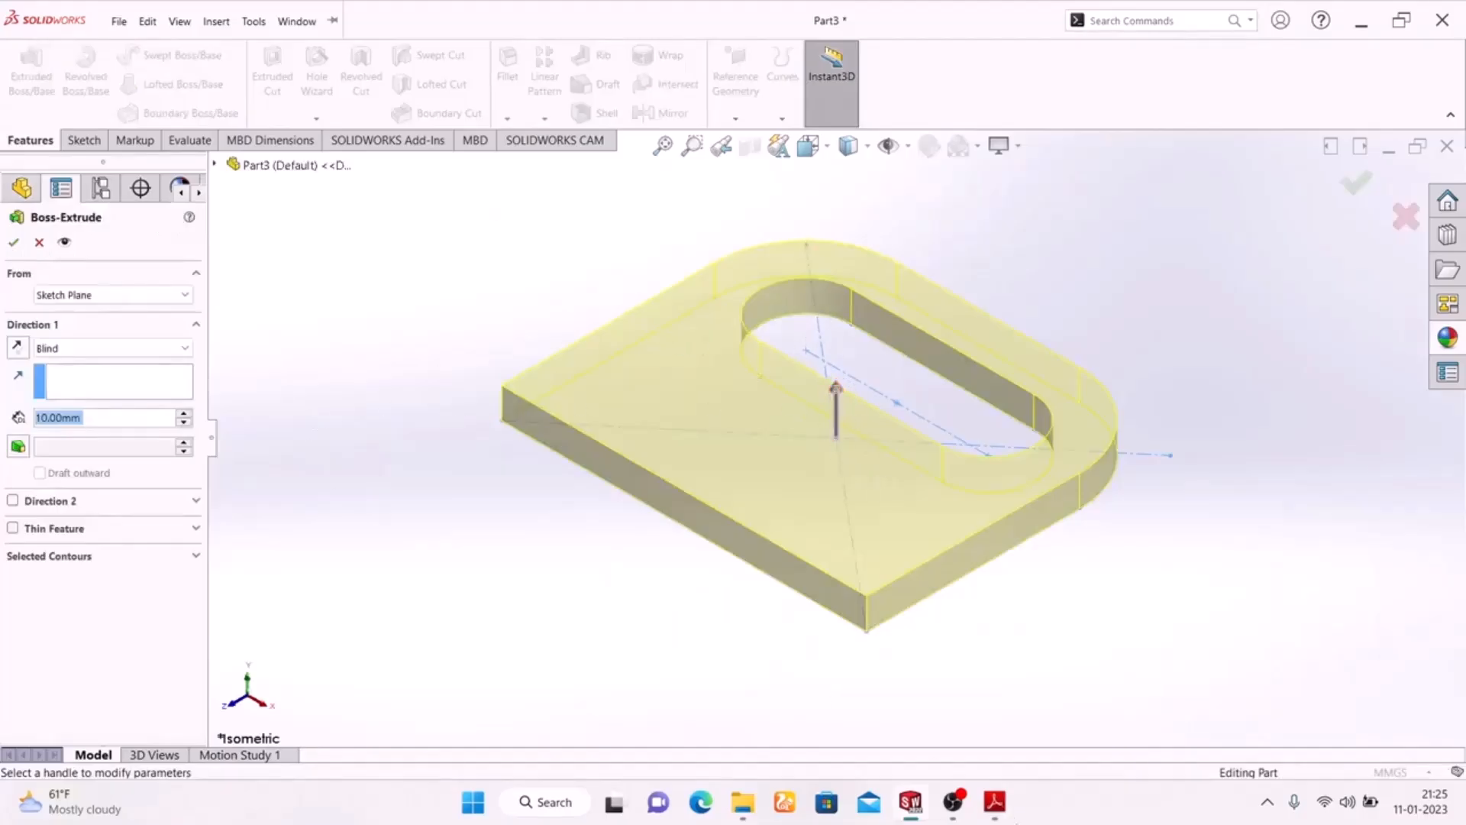
{"action": "left_click", "coordinate": [991, 813]}
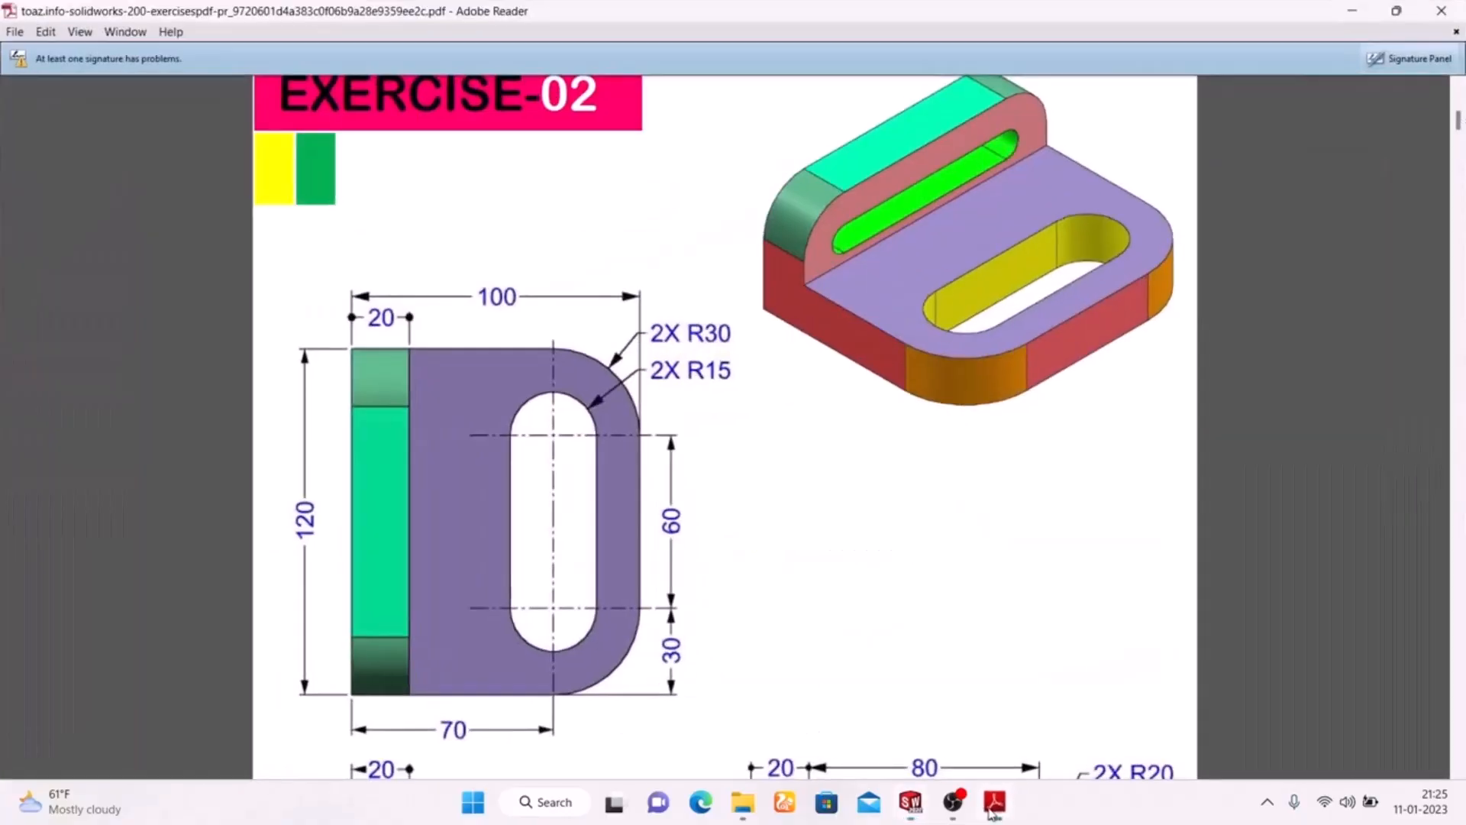
{"action": "left_click", "coordinate": [990, 813]}
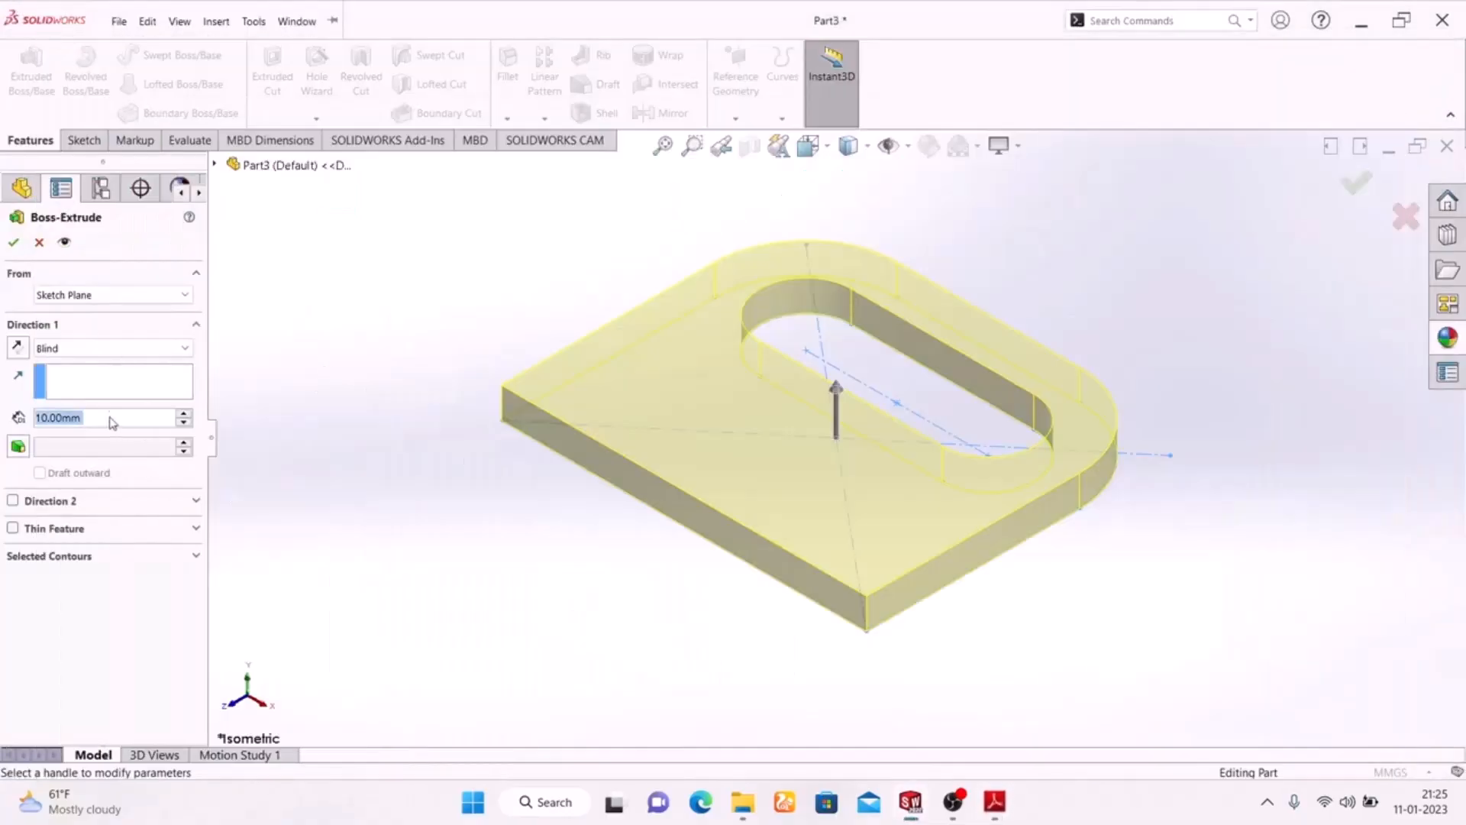
{"action": "type", "text": "20"}
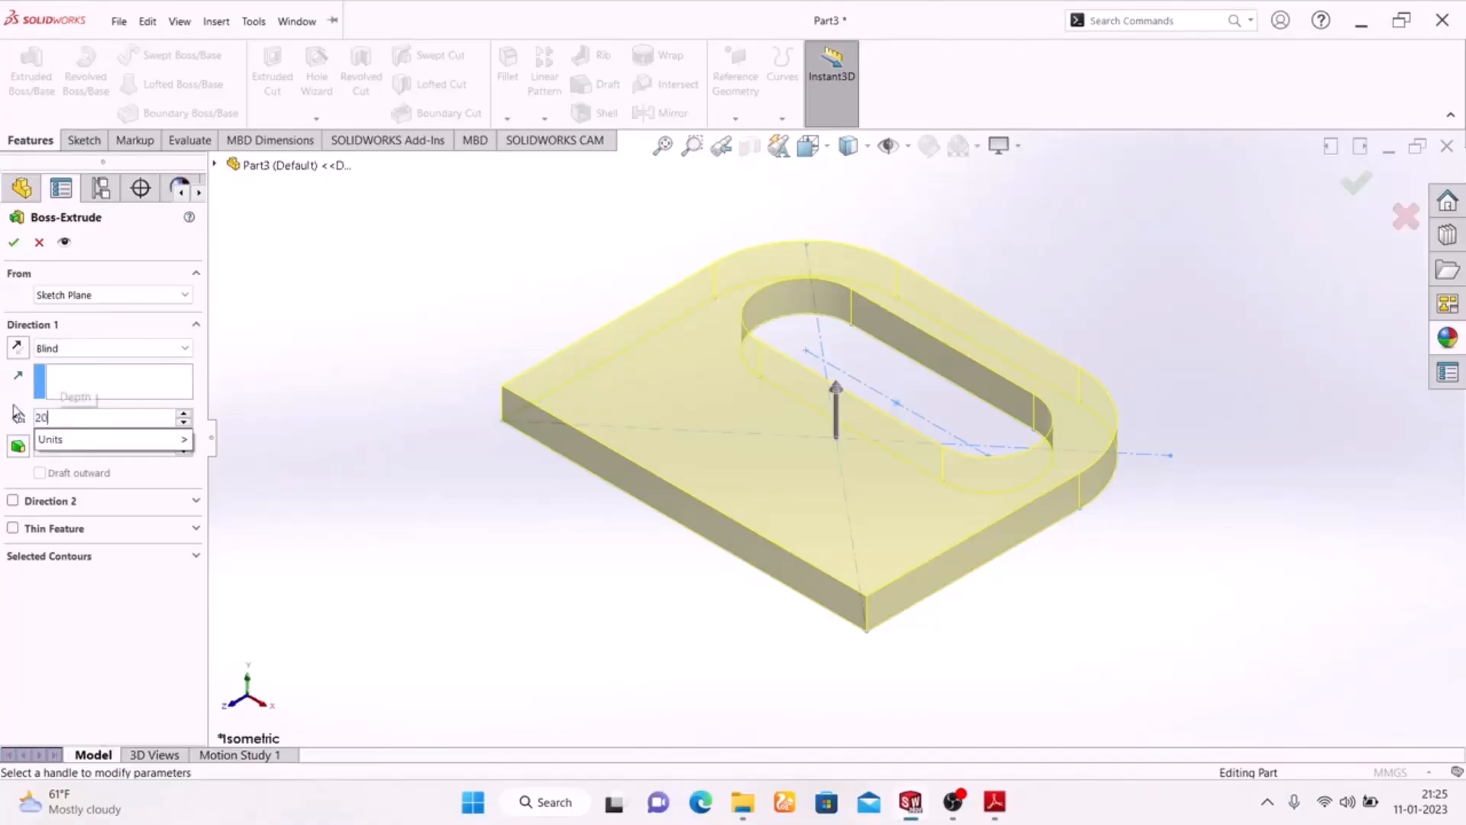
{"action": "key", "text": "Return"}
{"action": "left_click", "coordinate": [14, 243]}
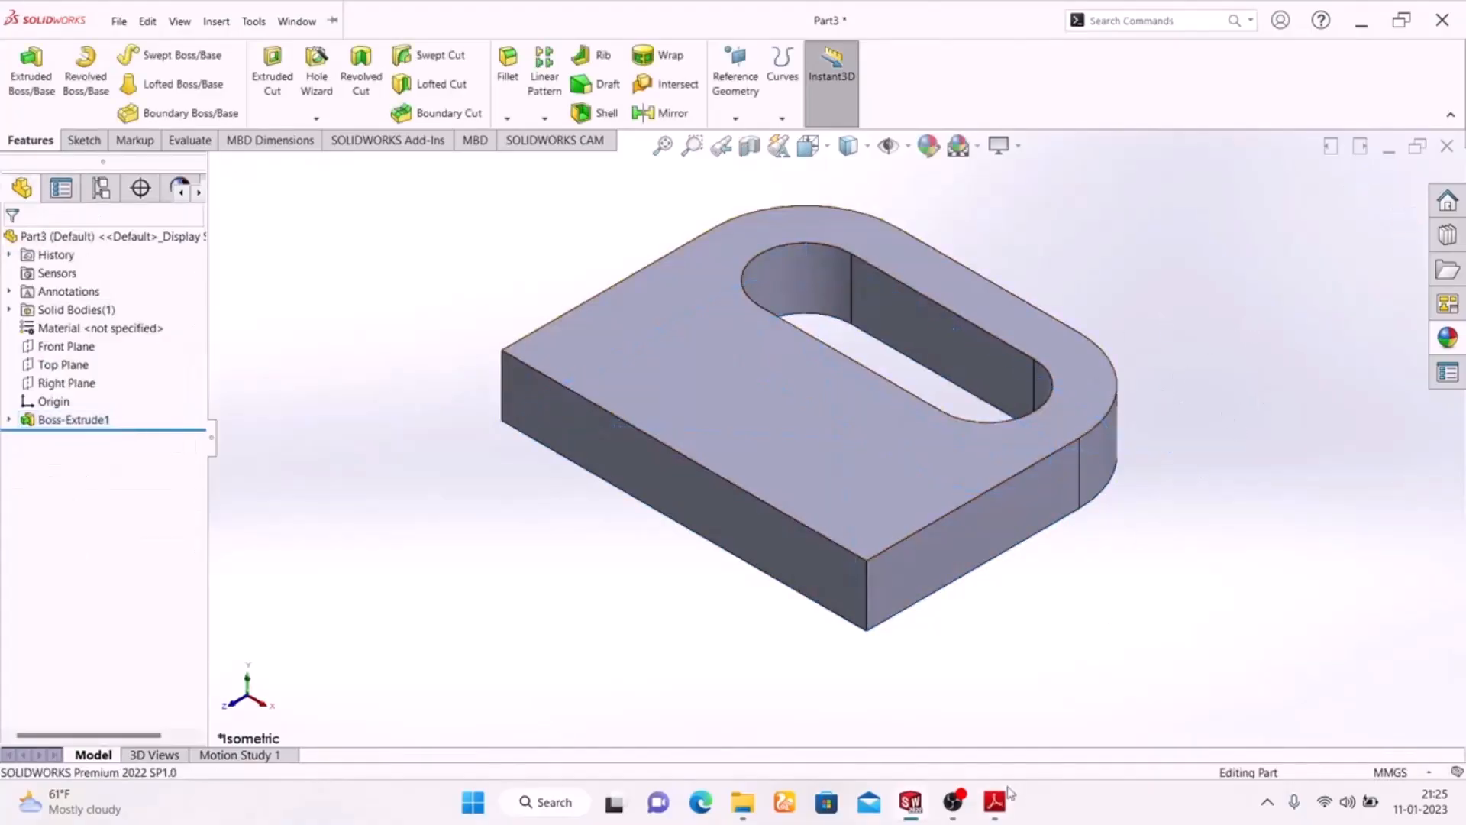
Step: Start a sketch on the plate's straight 120 mm side face and draw a corner rectangle 120 mm wide and about 22 mm high above its top edge
{"action": "left_click", "coordinate": [715, 510]}
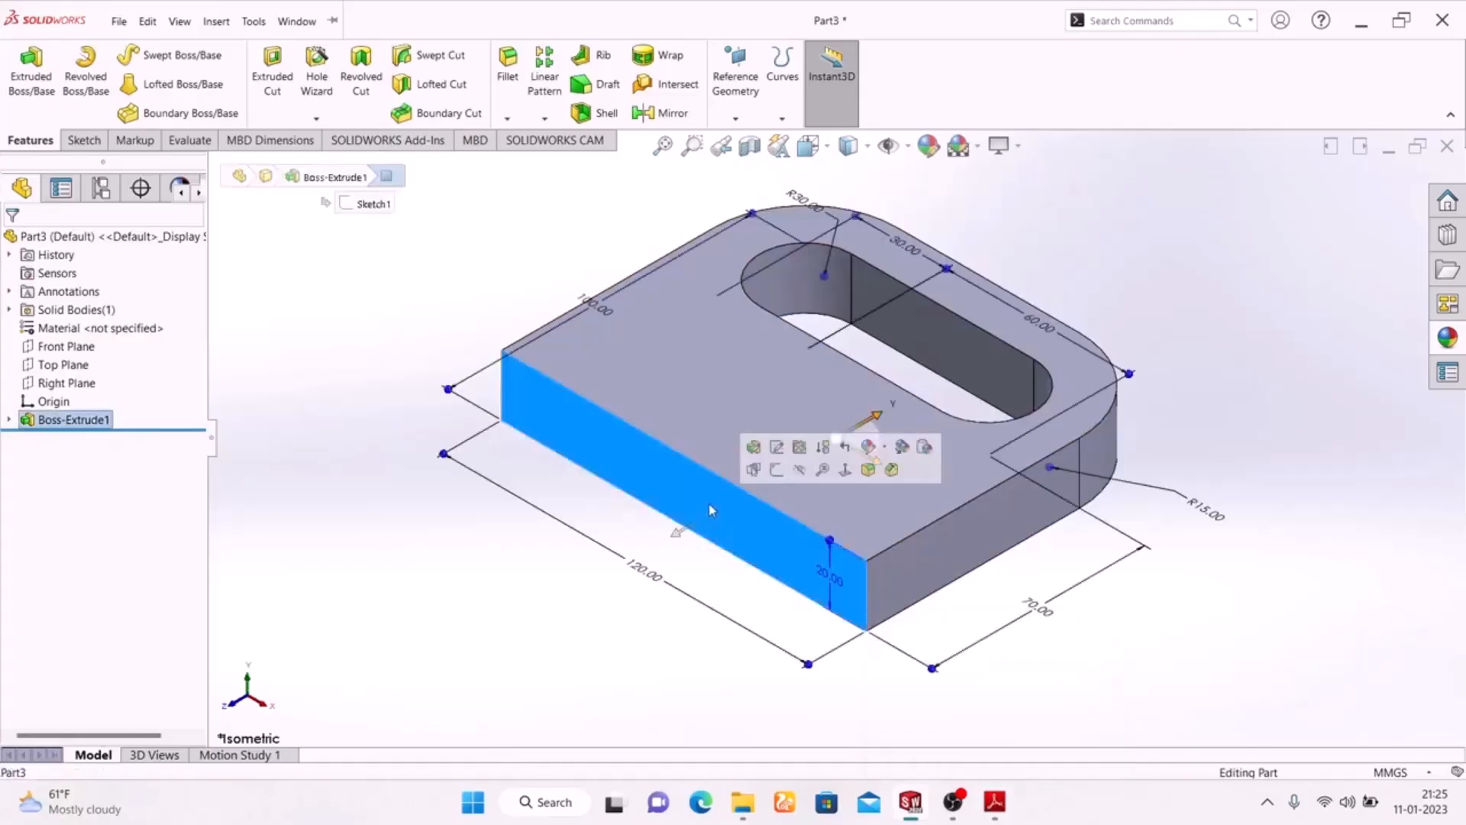
{"action": "left_click", "coordinate": [776, 470]}
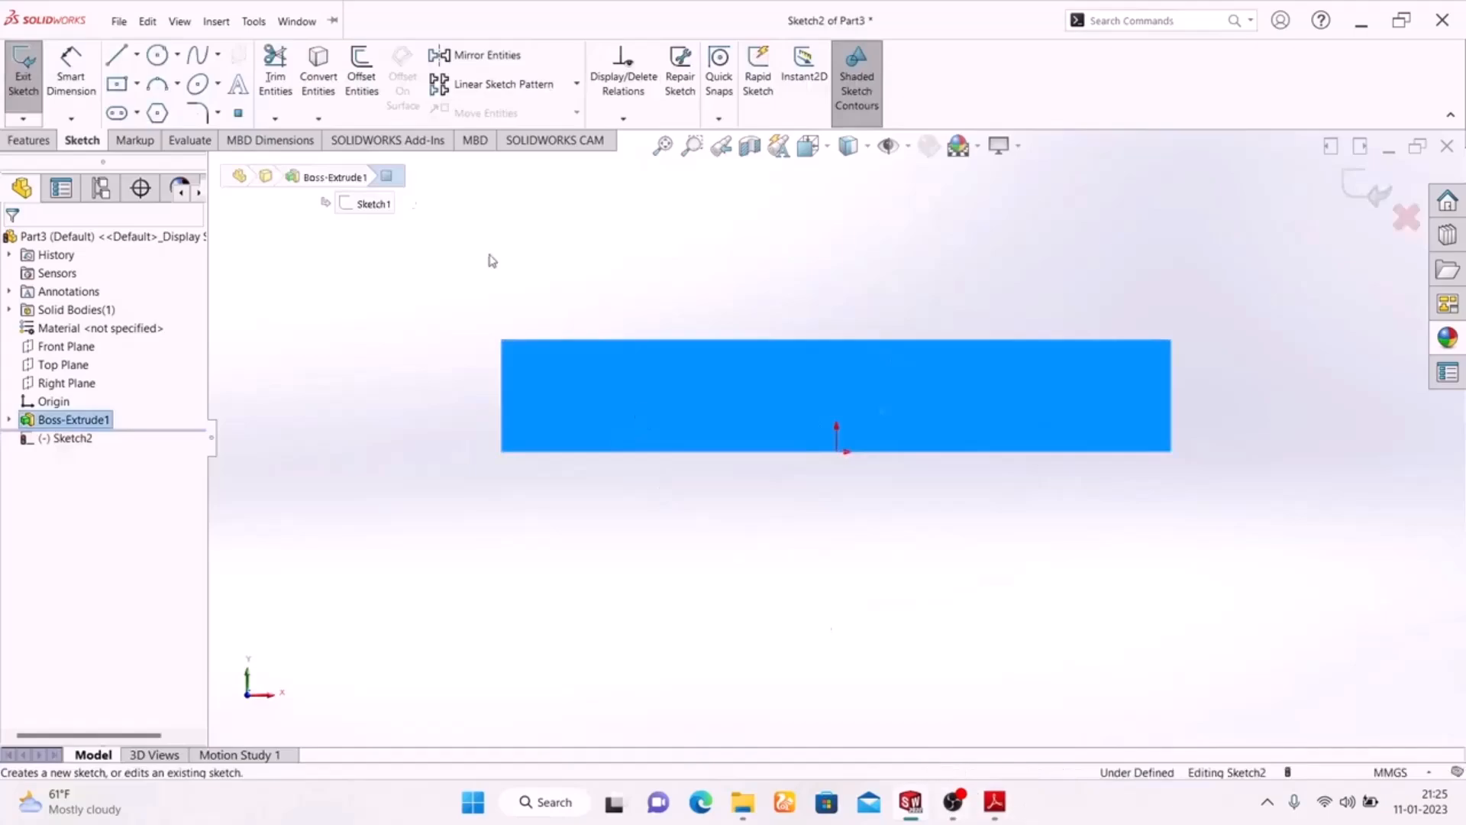
{"action": "left_click", "coordinate": [138, 84]}
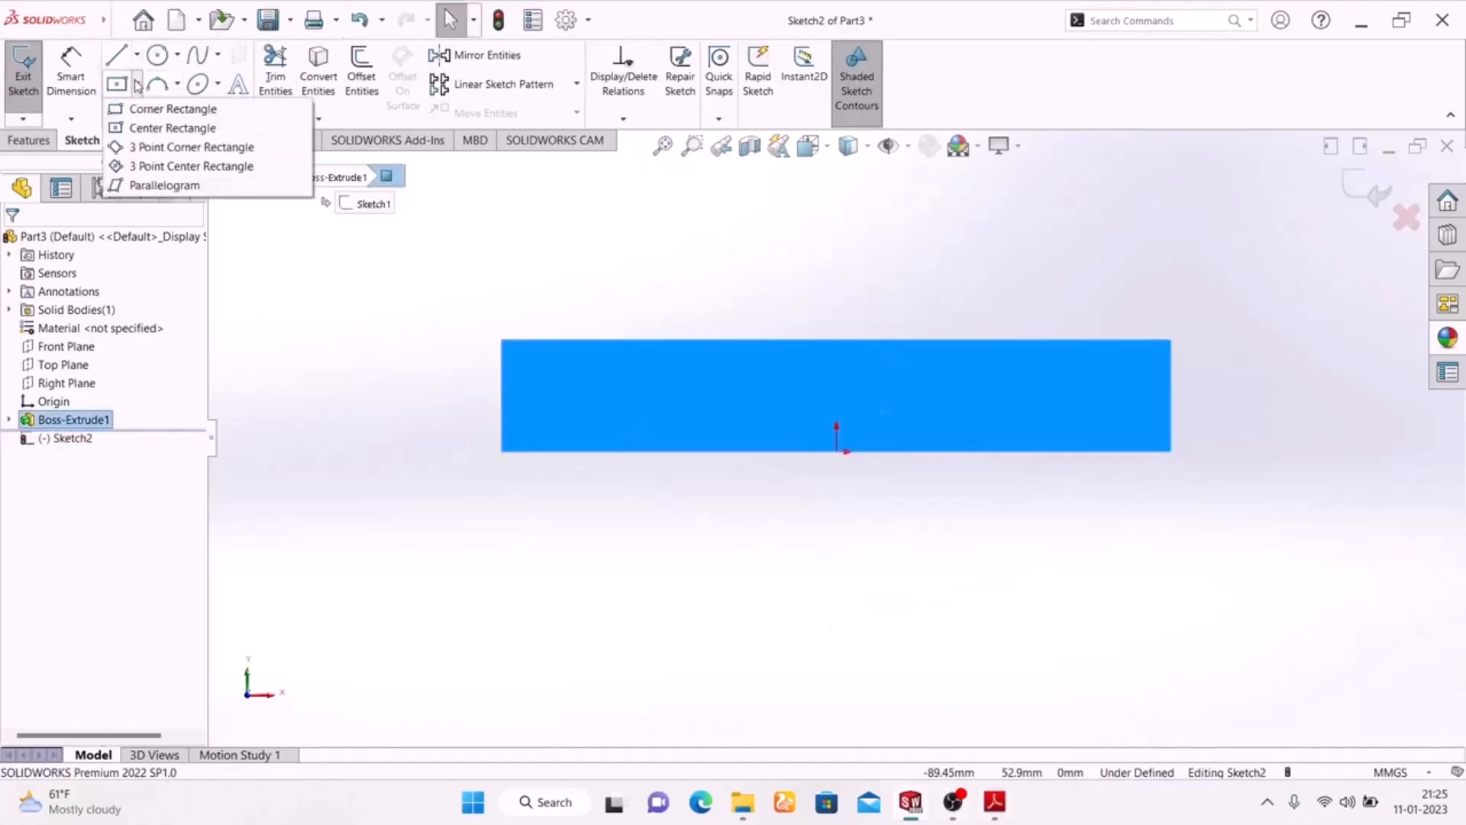
{"action": "left_click", "coordinate": [144, 109]}
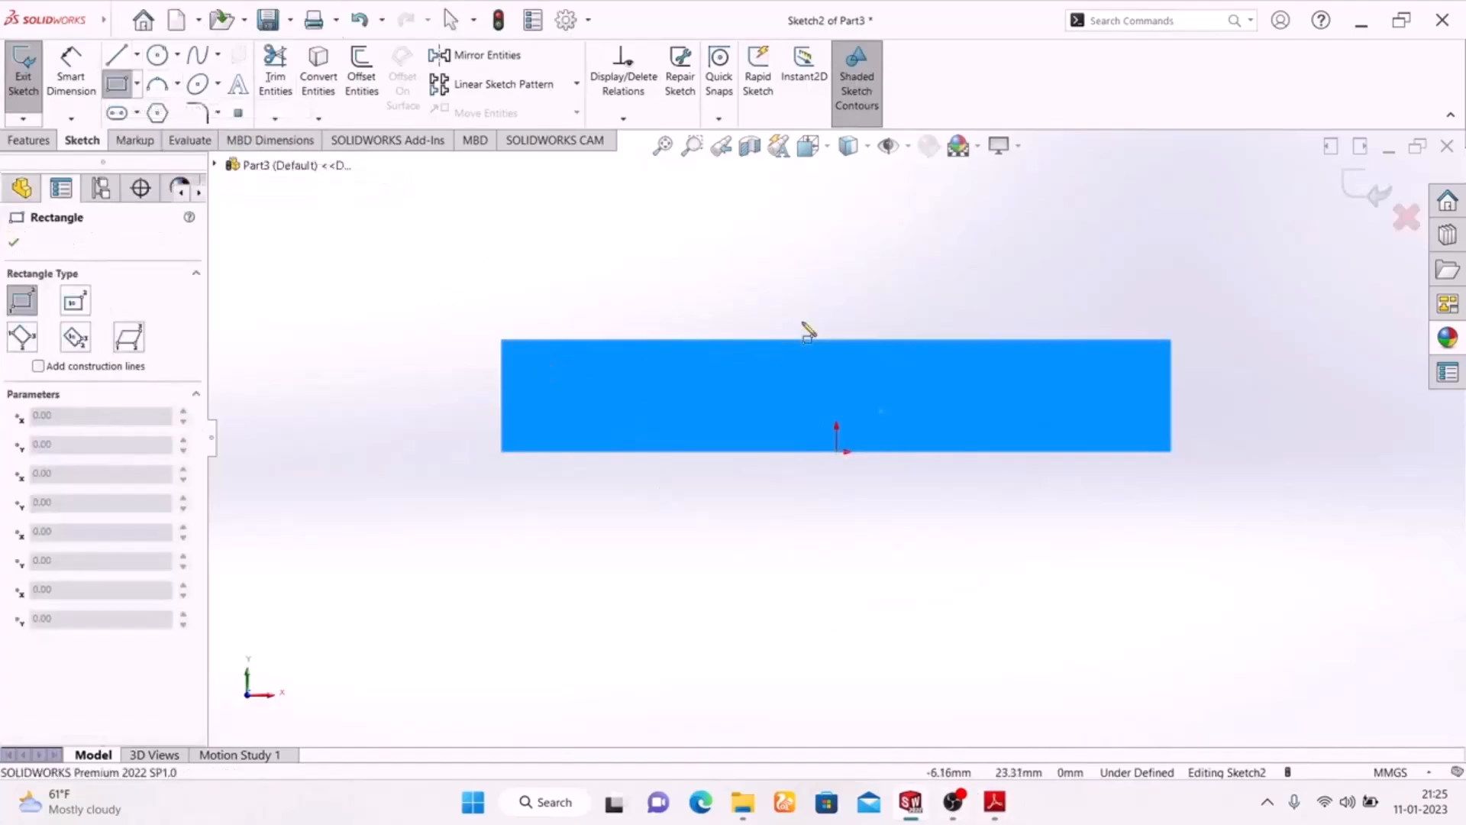
{"action": "left_click", "coordinate": [502, 340]}
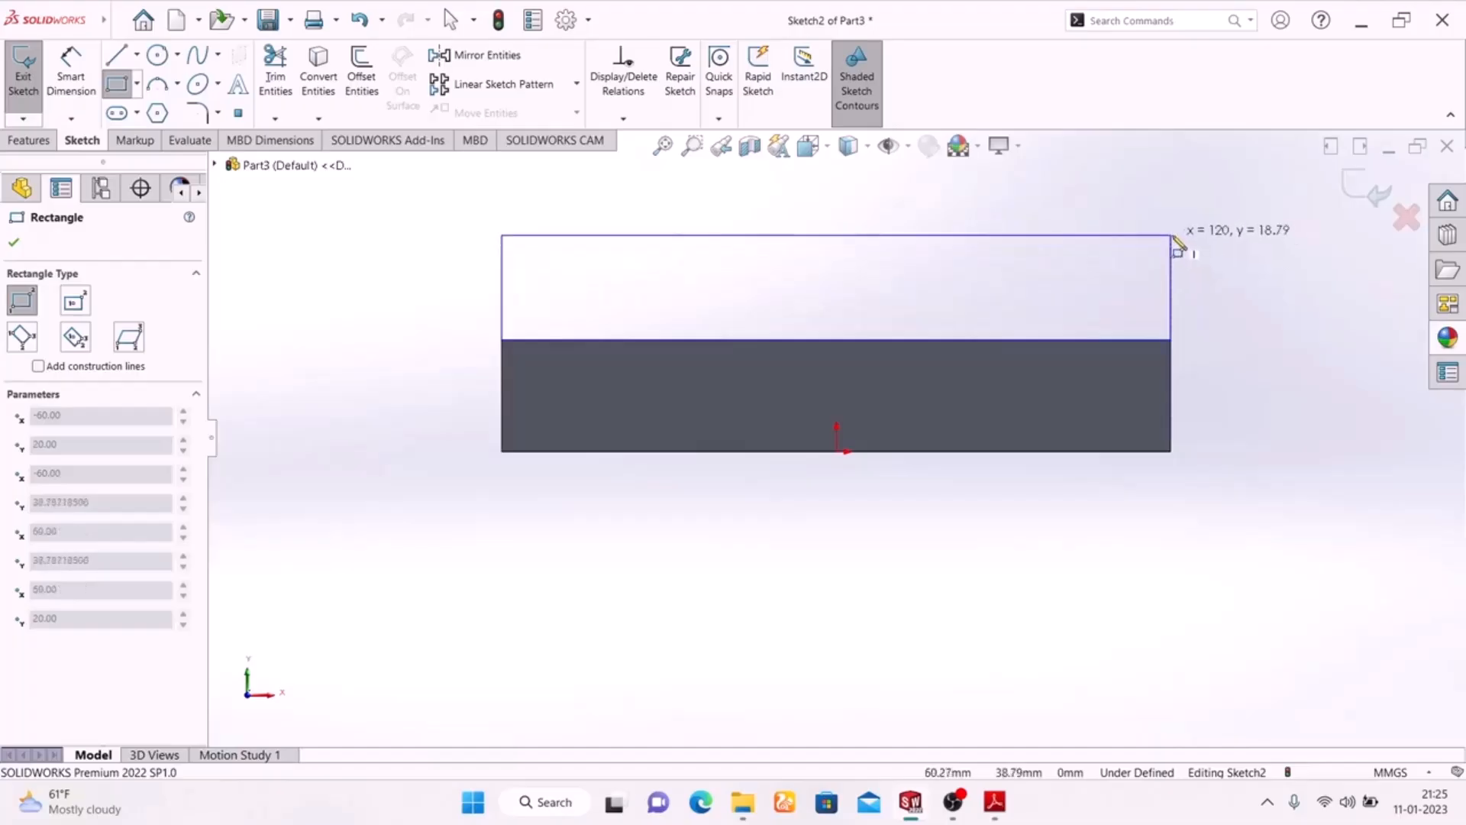
{"action": "left_click", "coordinate": [1176, 223]}
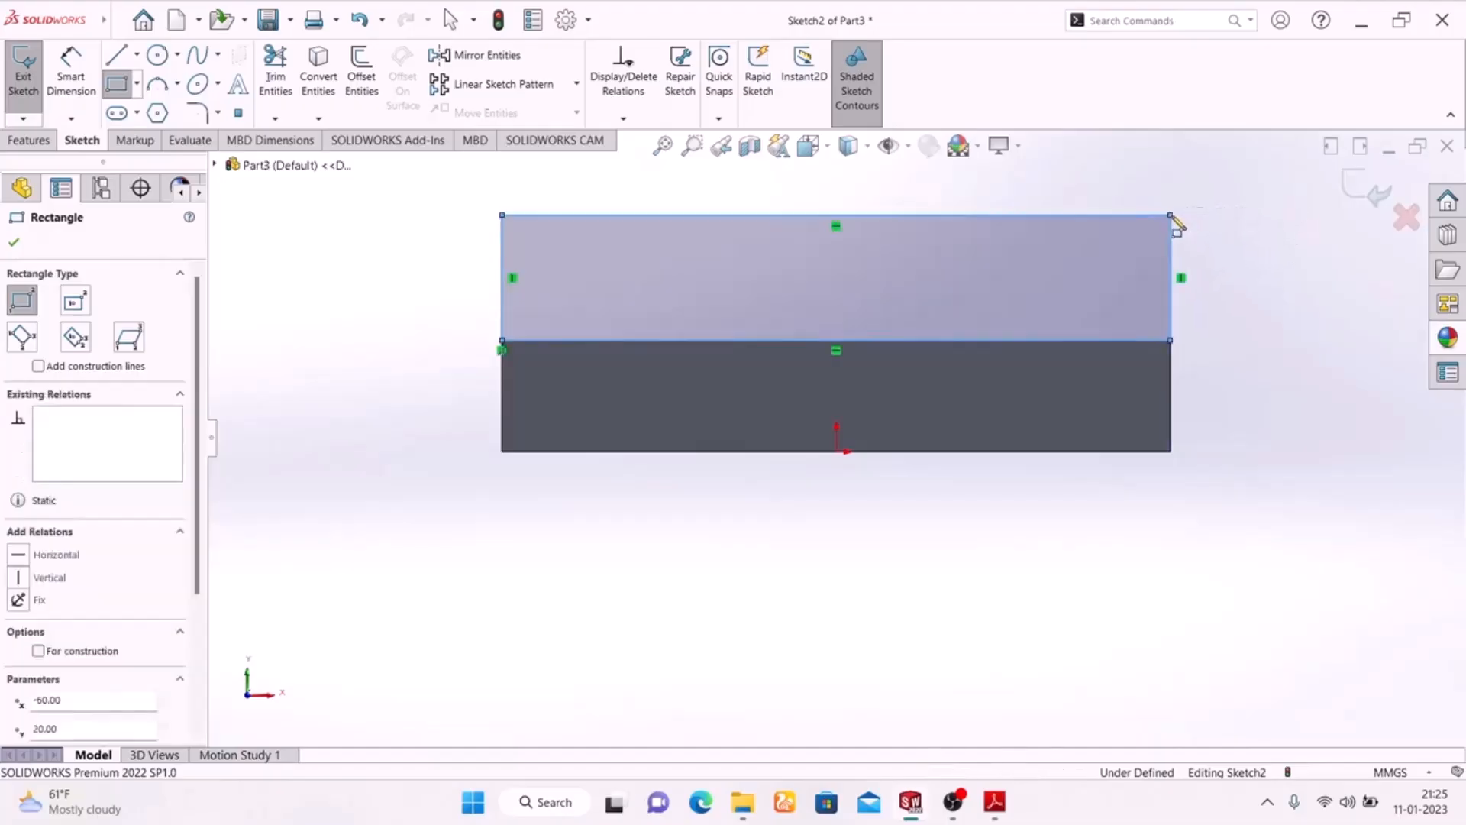
{"action": "right_click", "coordinate": [1263, 288]}
{"action": "left_click", "coordinate": [1278, 297]}
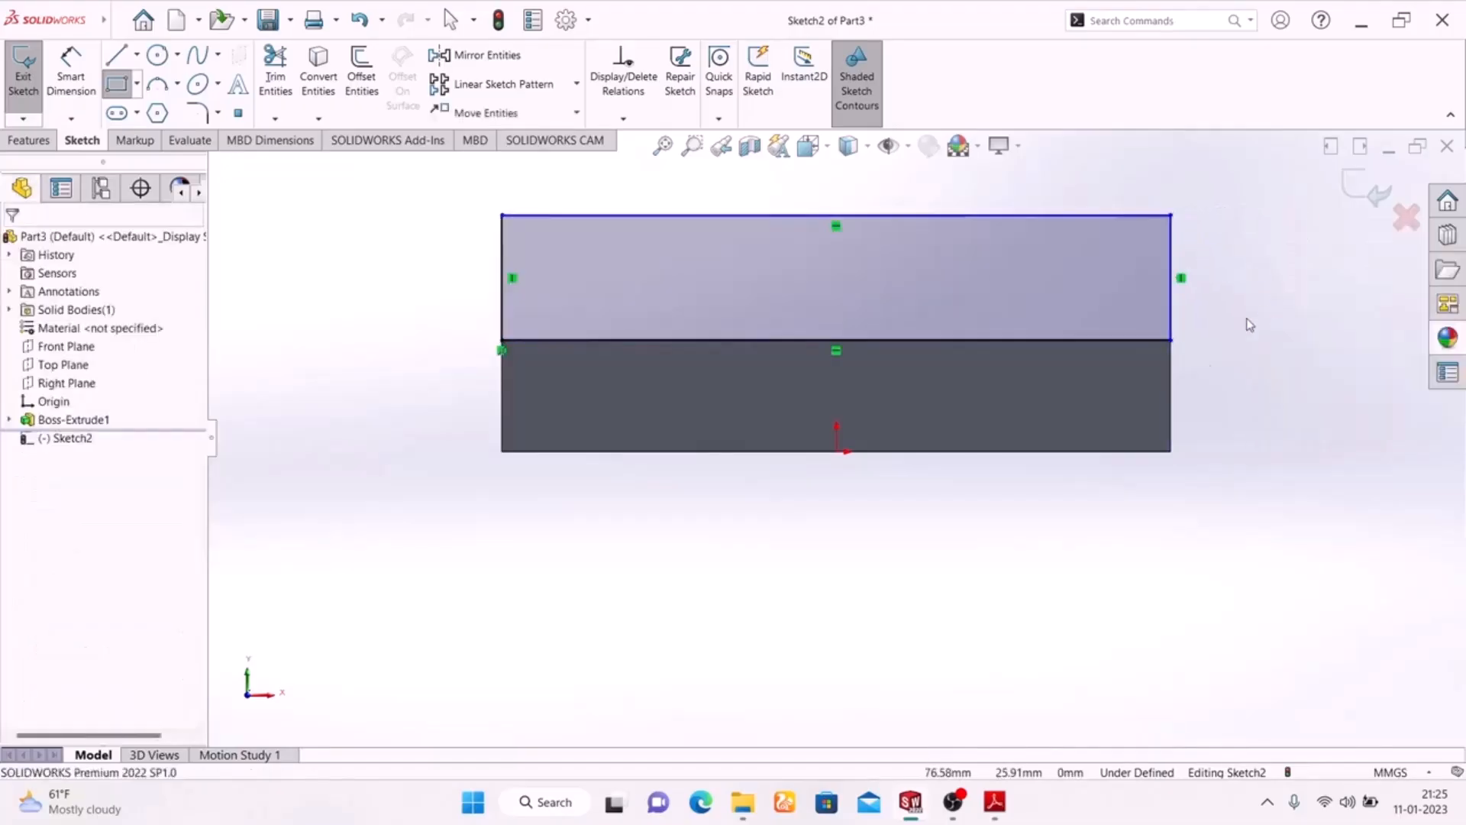
Step: Check the upright's height in the PDF drawing, return to SOLIDWORKS and dimension the rectangle's left edge to 30 mm
{"action": "left_click", "coordinate": [71, 76]}
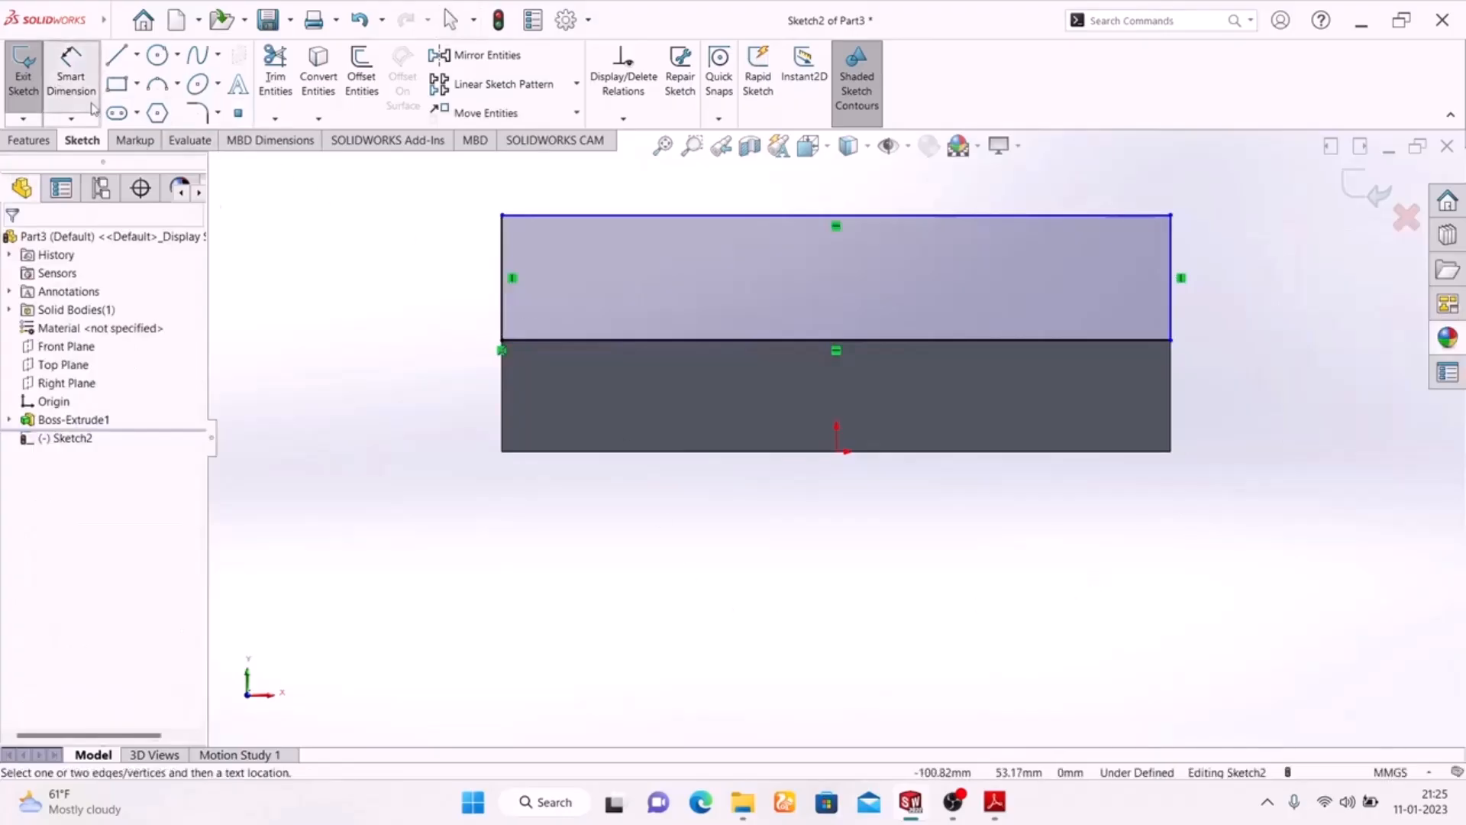
{"action": "left_click", "coordinate": [993, 802]}
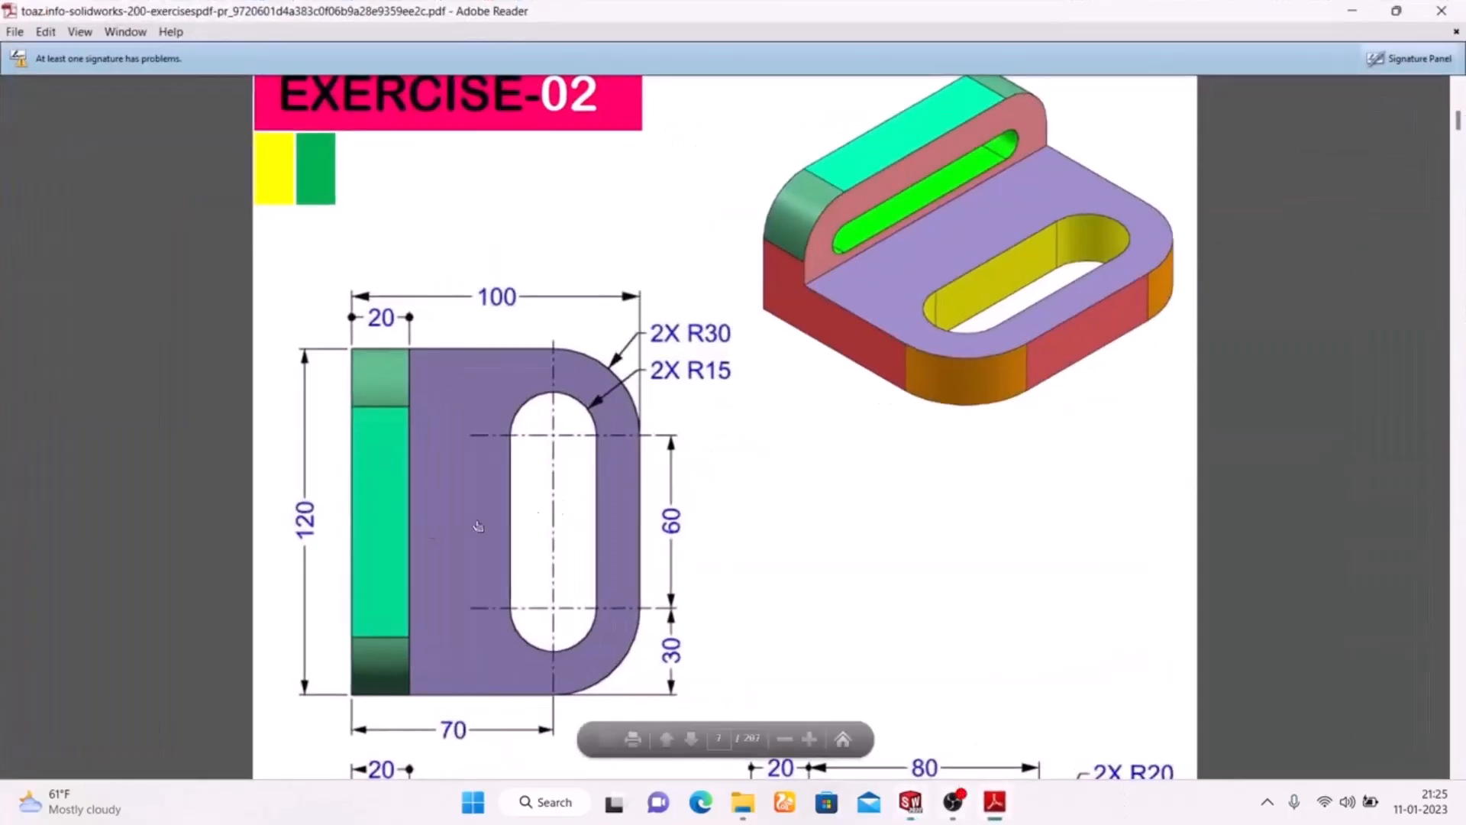
{"action": "scroll", "coordinate": [687, 527], "scroll_direction": "up", "scroll_amount": 2, "text": "ctrl"}
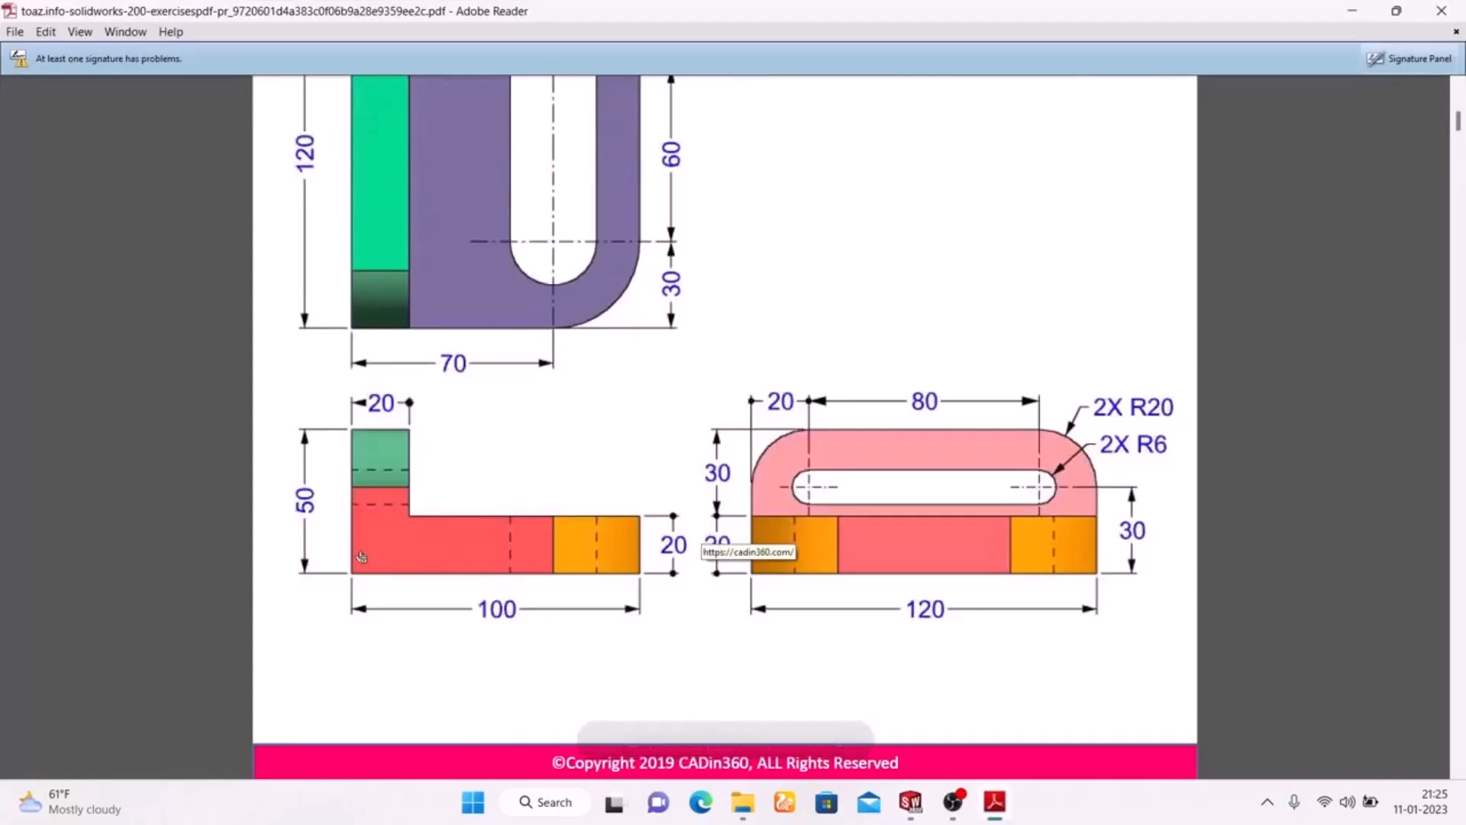
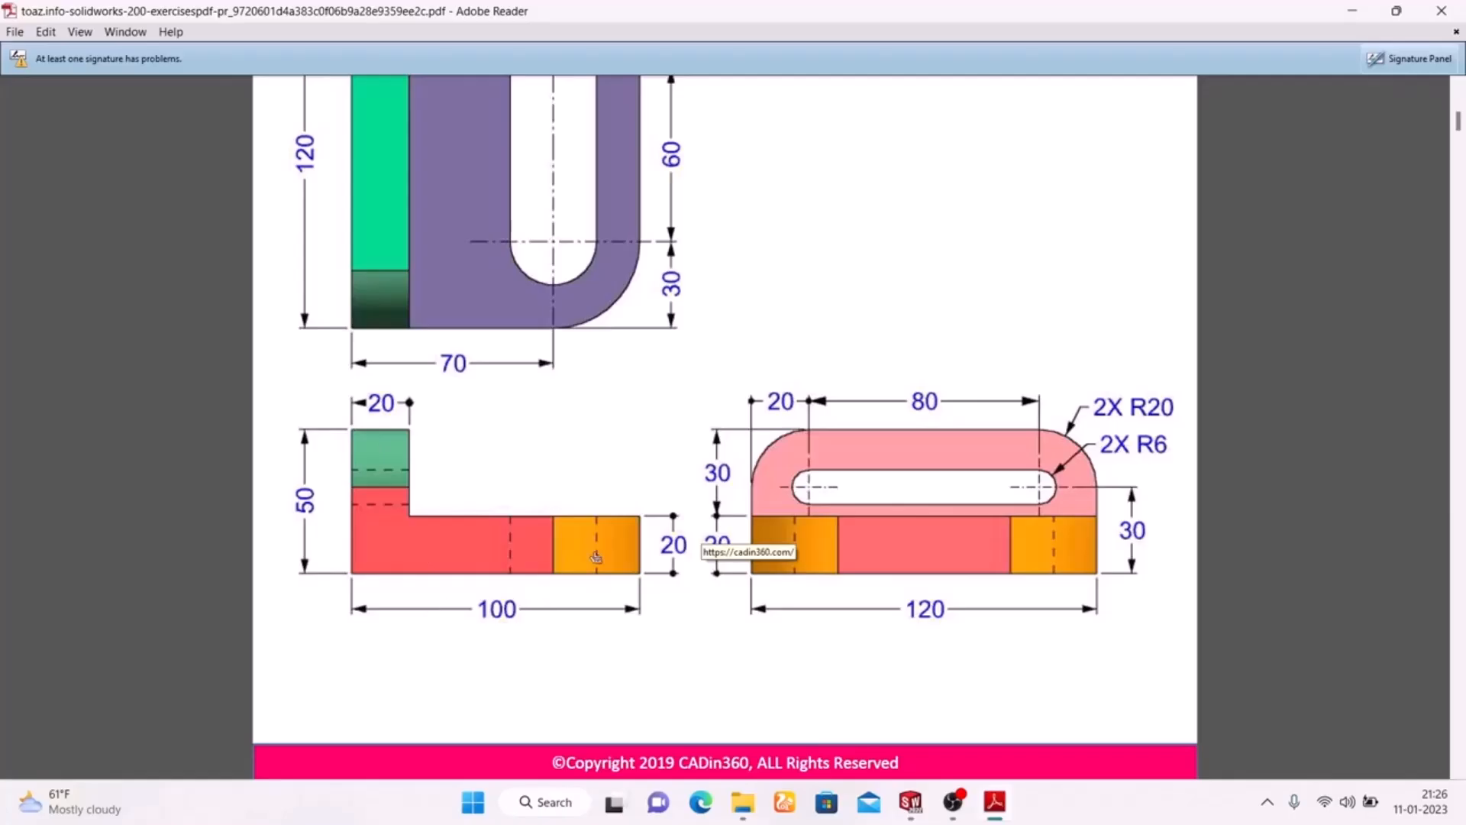
{"action": "scroll", "coordinate": [320, 505], "scroll_direction": "up", "scroll_amount": 5}
{"action": "scroll", "coordinate": [337, 498], "scroll_direction": "down", "scroll_amount": 3}
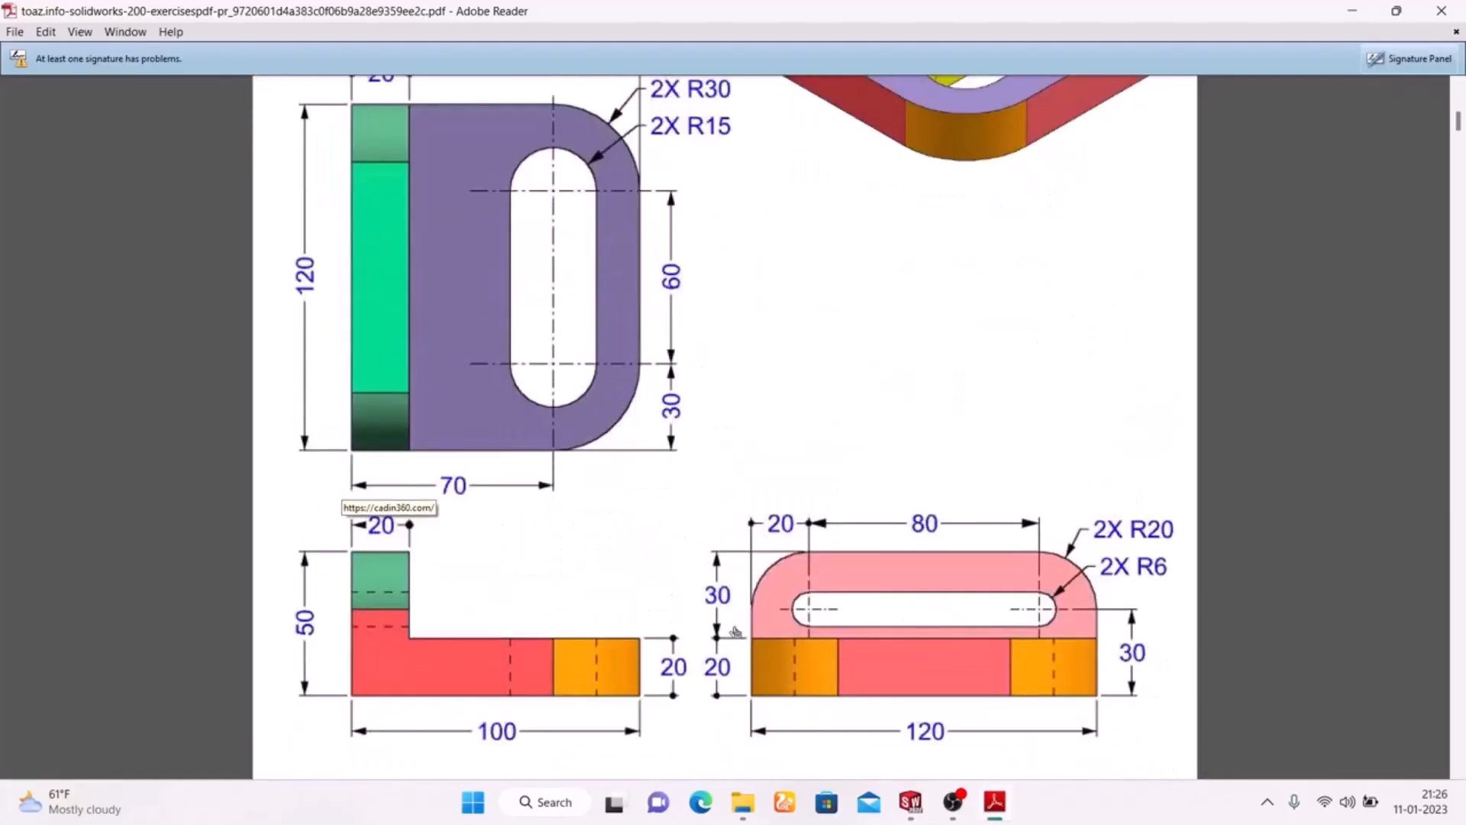
{"action": "left_click", "coordinate": [910, 801]}
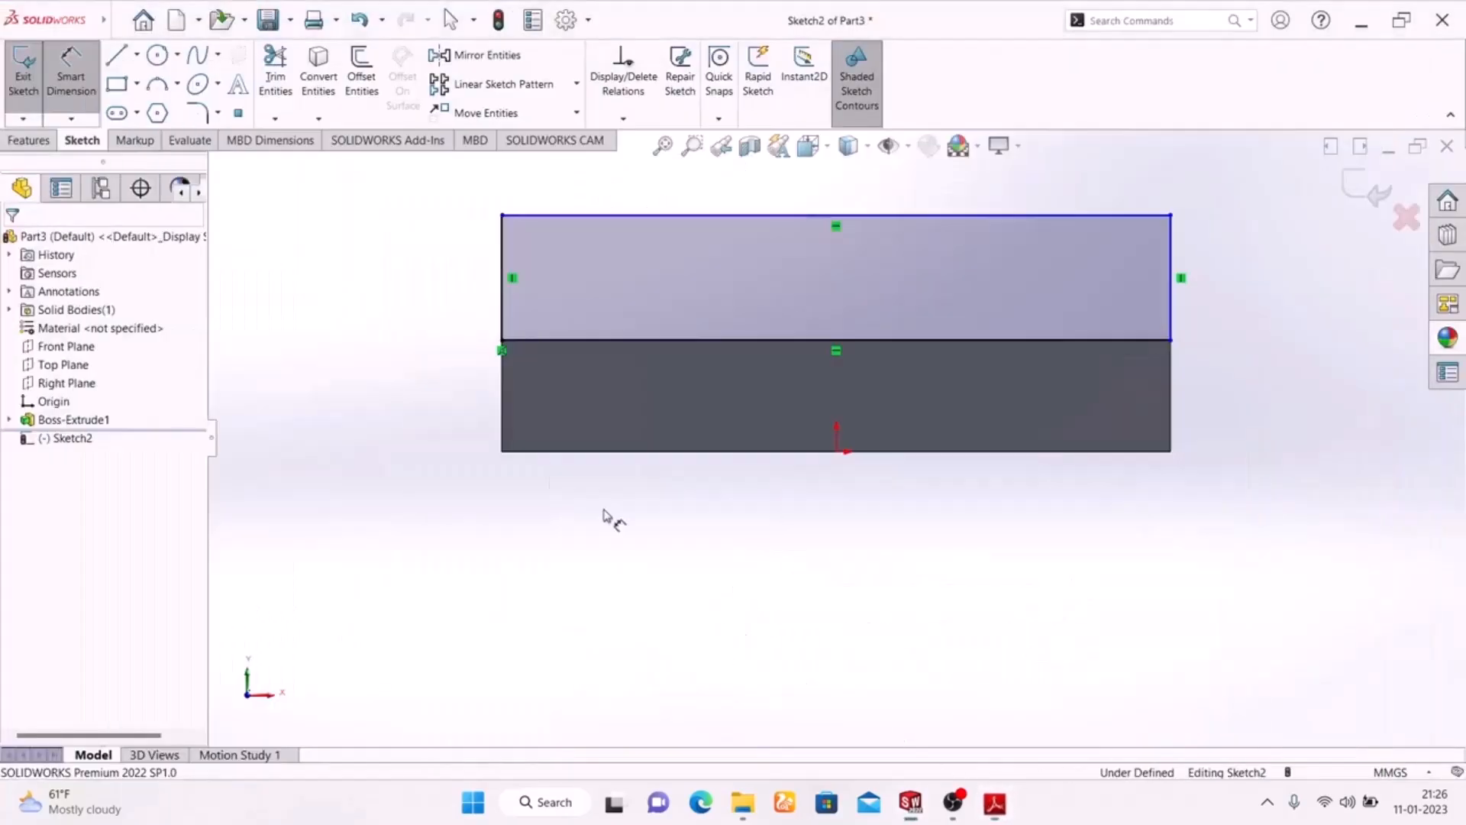
{"action": "left_click", "coordinate": [501, 307]}
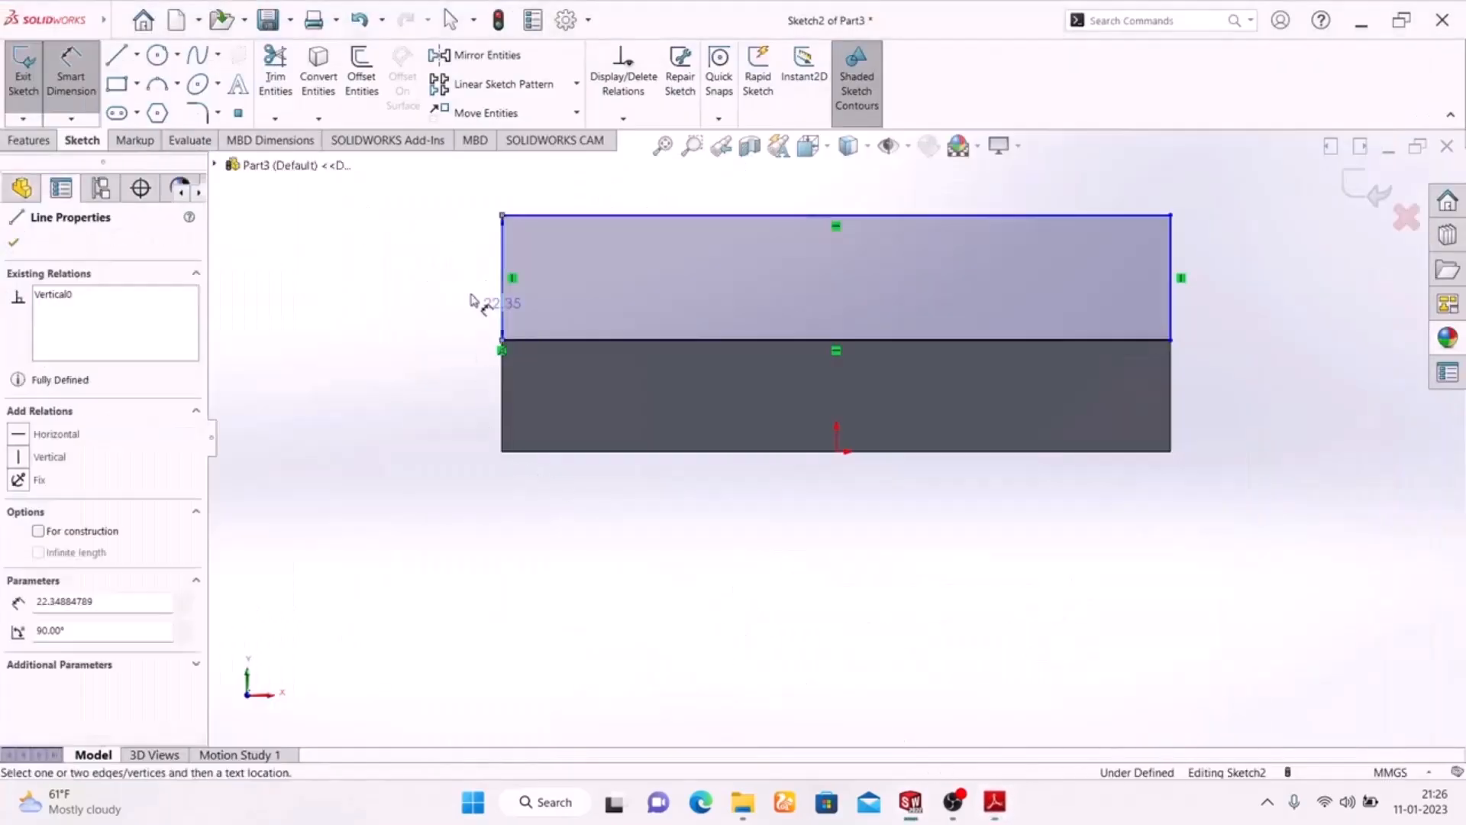
{"action": "left_click", "coordinate": [415, 274]}
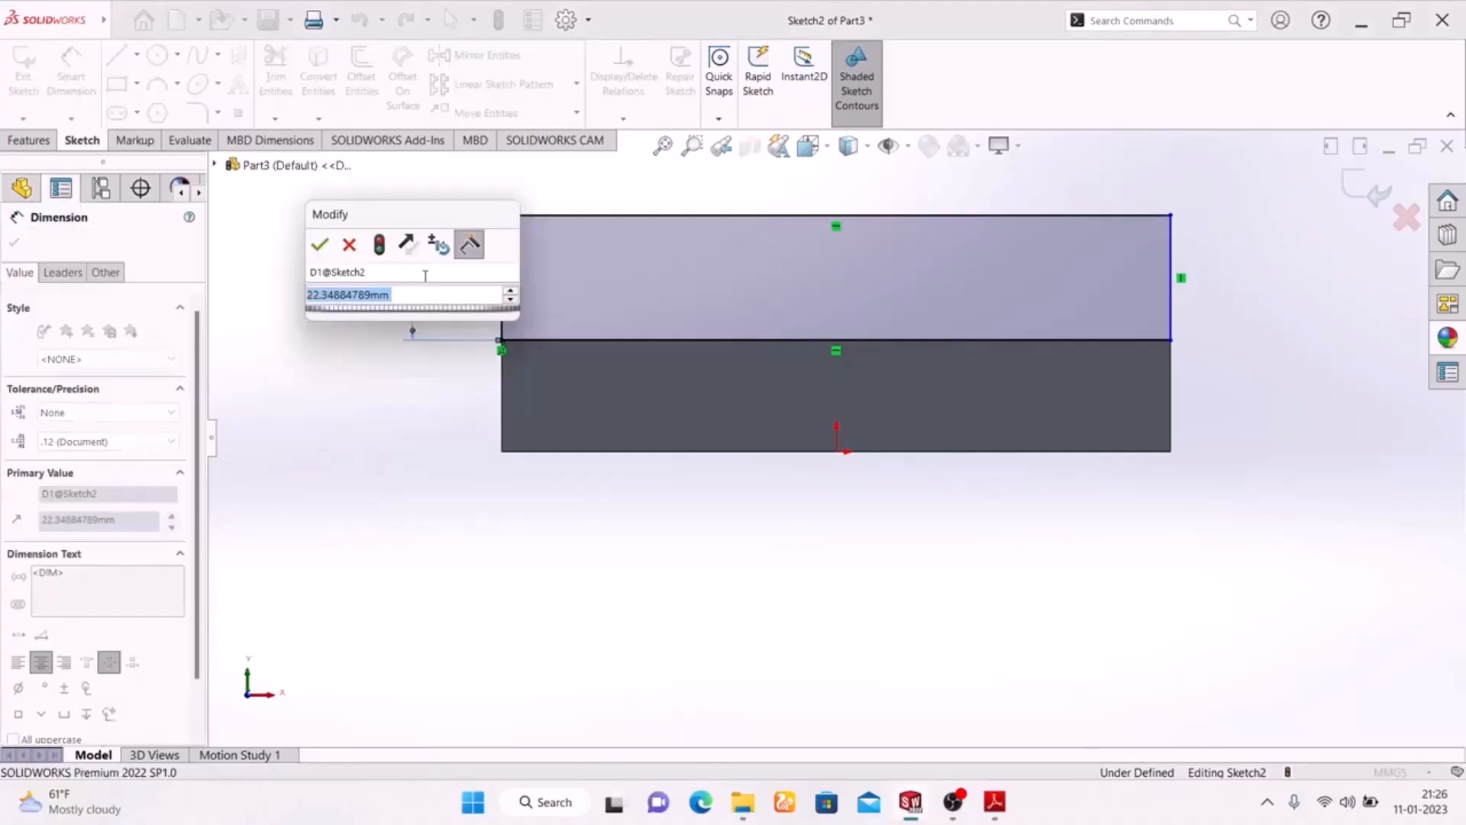
{"action": "type", "text": "30"}
{"action": "key", "text": "Return"}
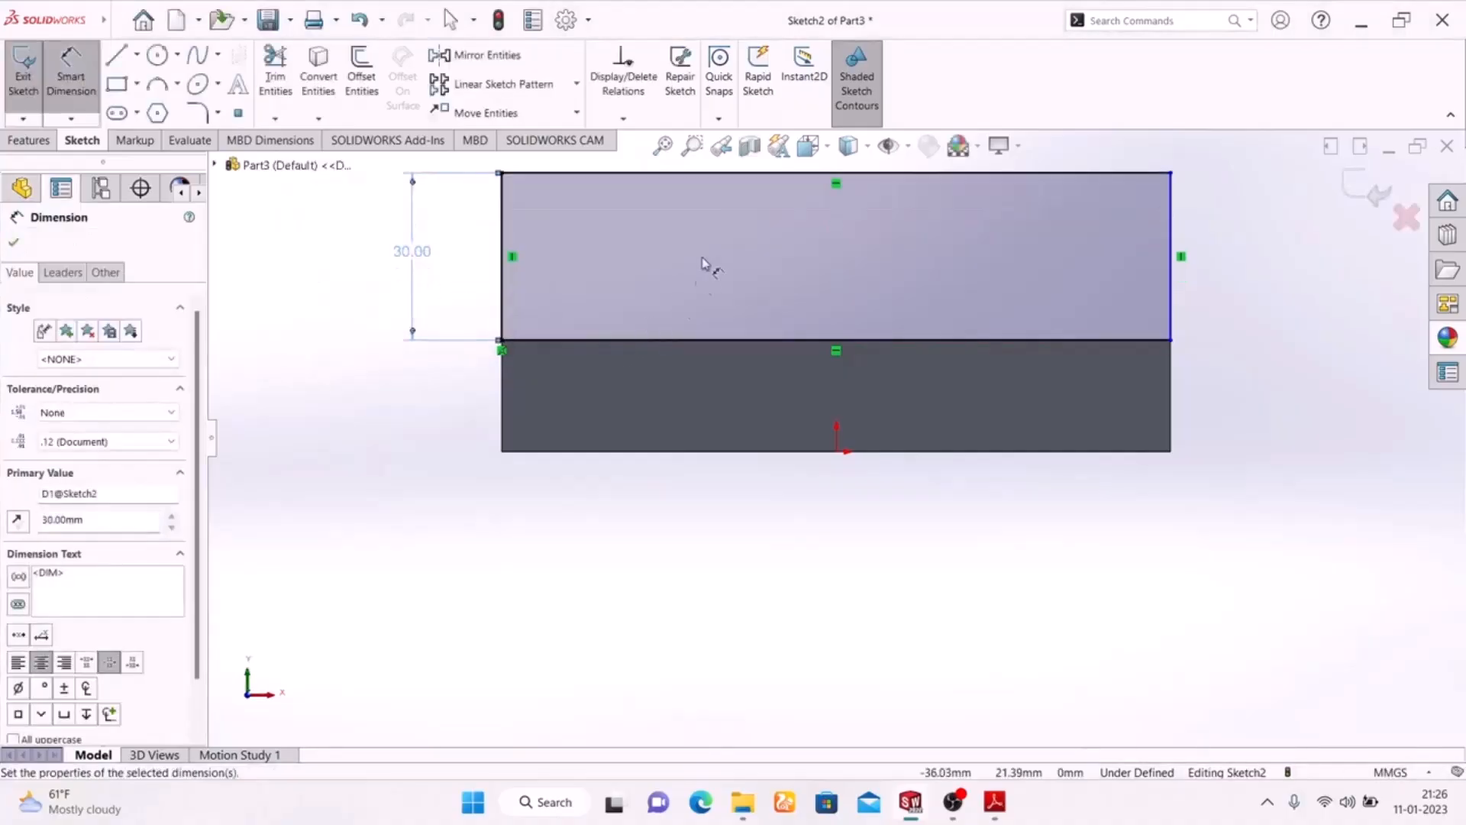
Step: Check the corner radius in the PDF drawing and apply 20 mm sketch fillets to the rectangle's two upper corners
{"action": "scroll", "coordinate": [741, 362], "scroll_direction": "up", "scroll_amount": 1}
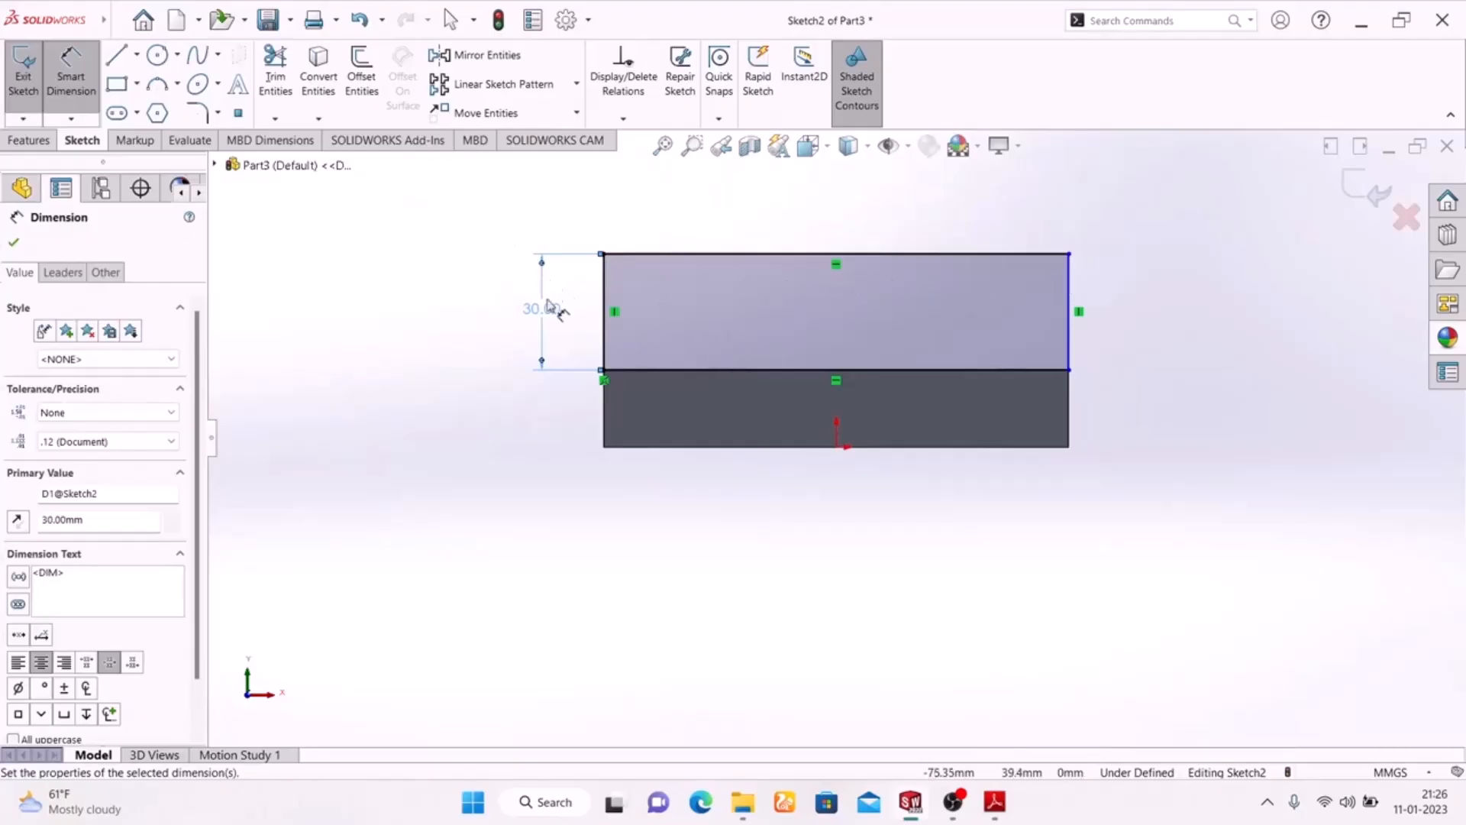
{"action": "left_click", "coordinate": [196, 113]}
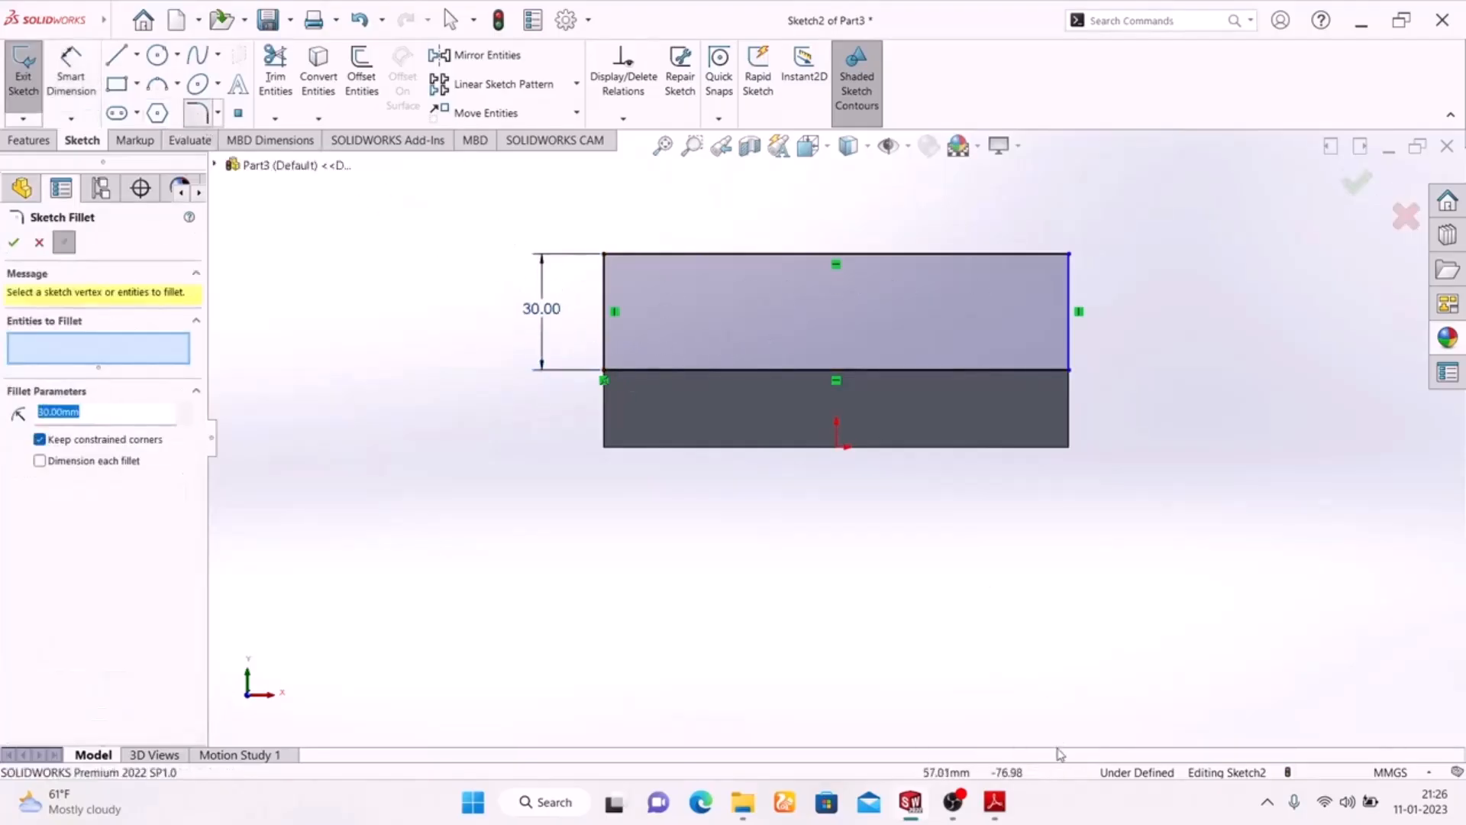
{"action": "left_click", "coordinate": [994, 802]}
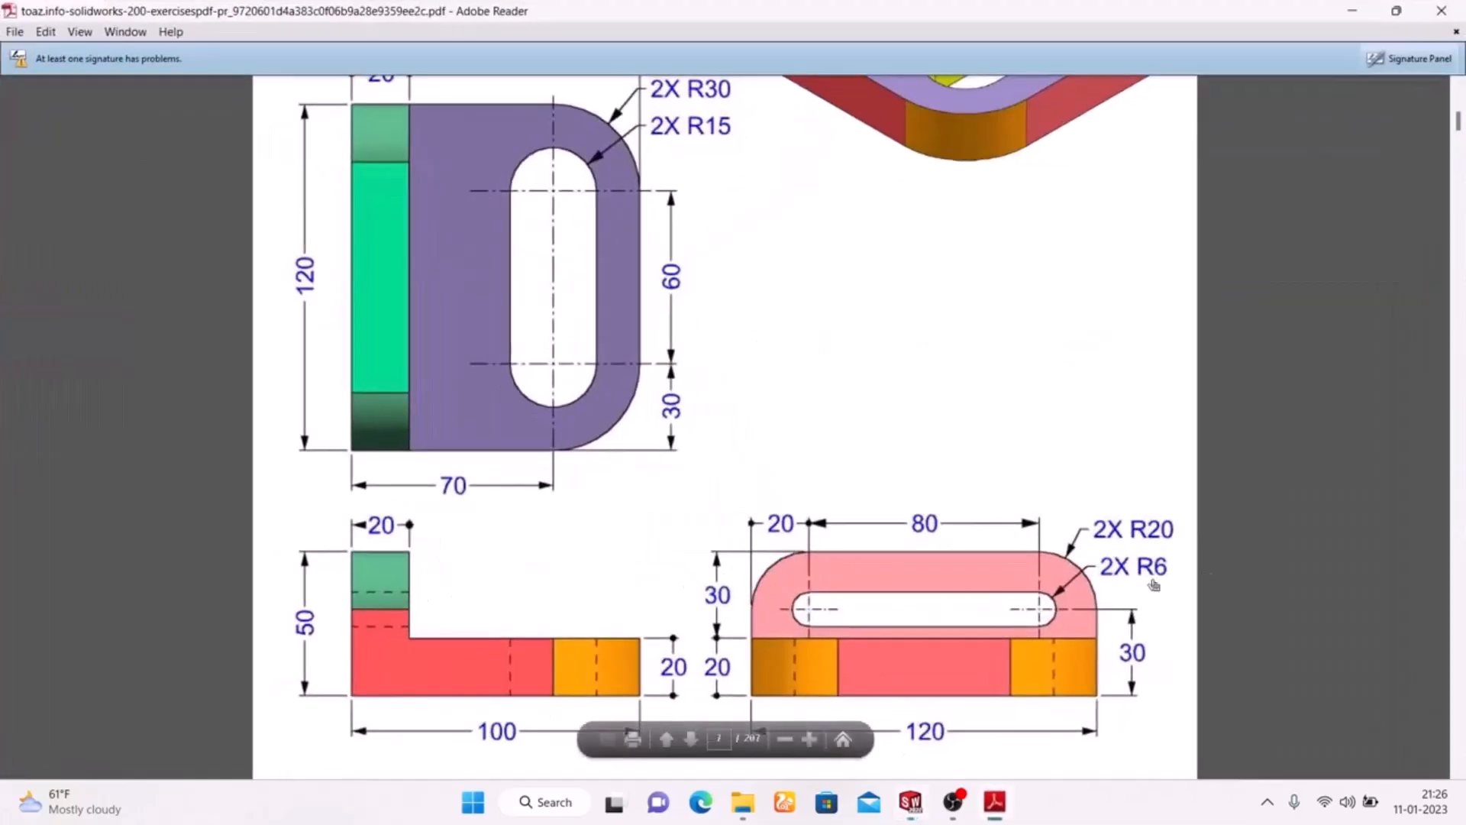
{"action": "left_click", "coordinate": [911, 802]}
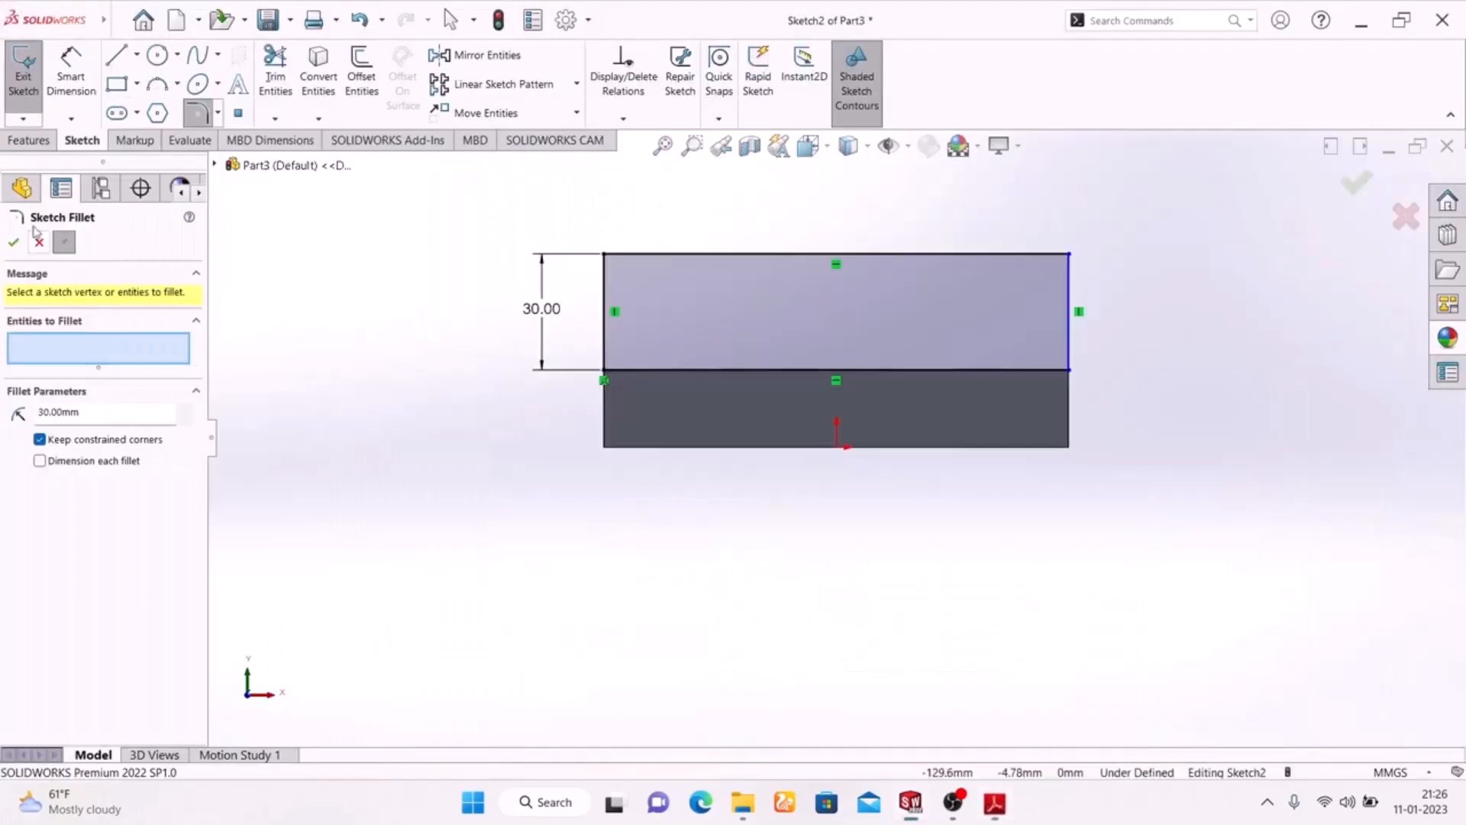
{"action": "left_click_drag", "start_coordinate": [108, 412], "coordinate": [2, 397]}
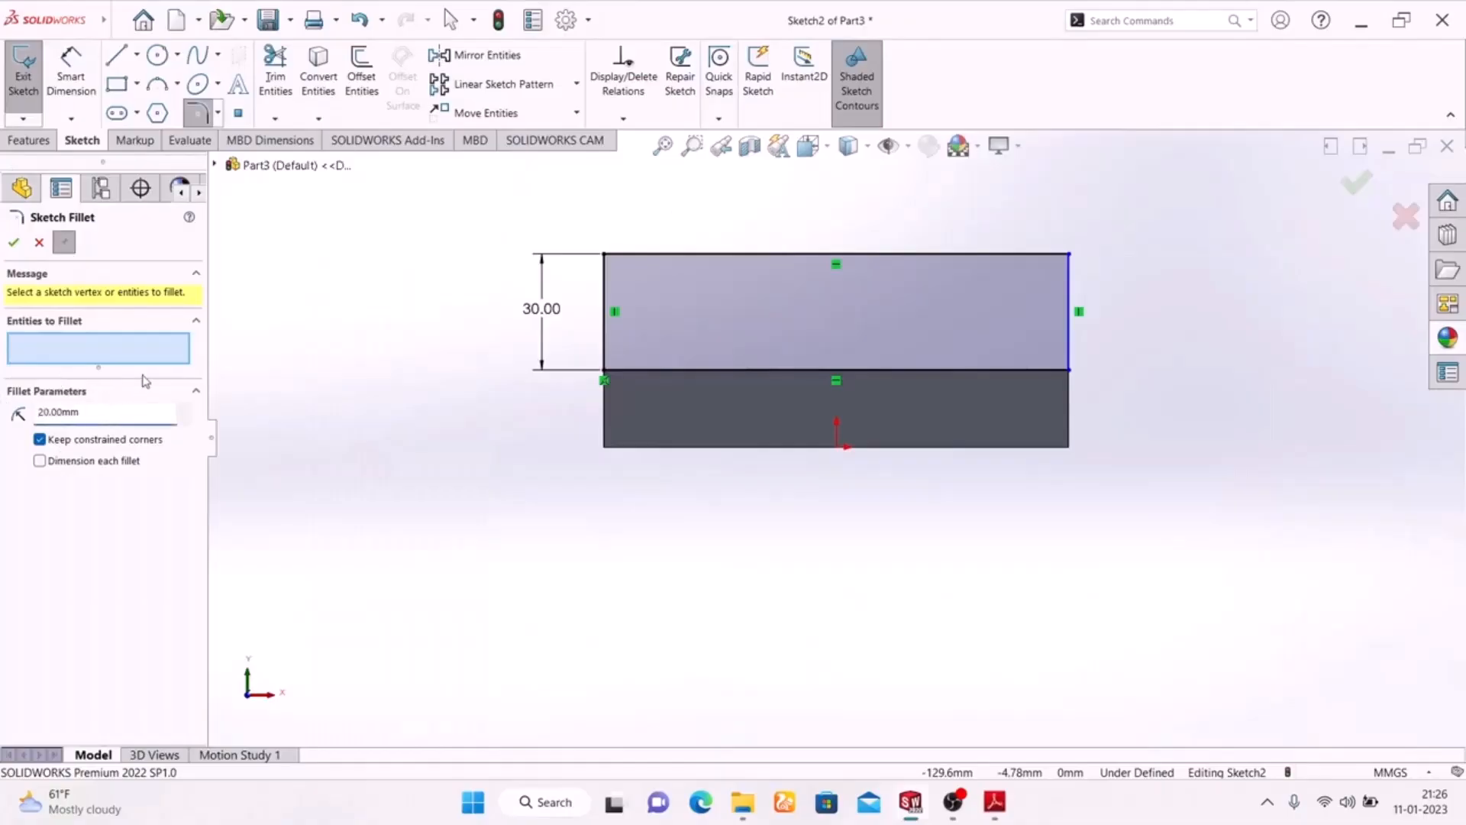
{"action": "left_click", "coordinate": [607, 260]}
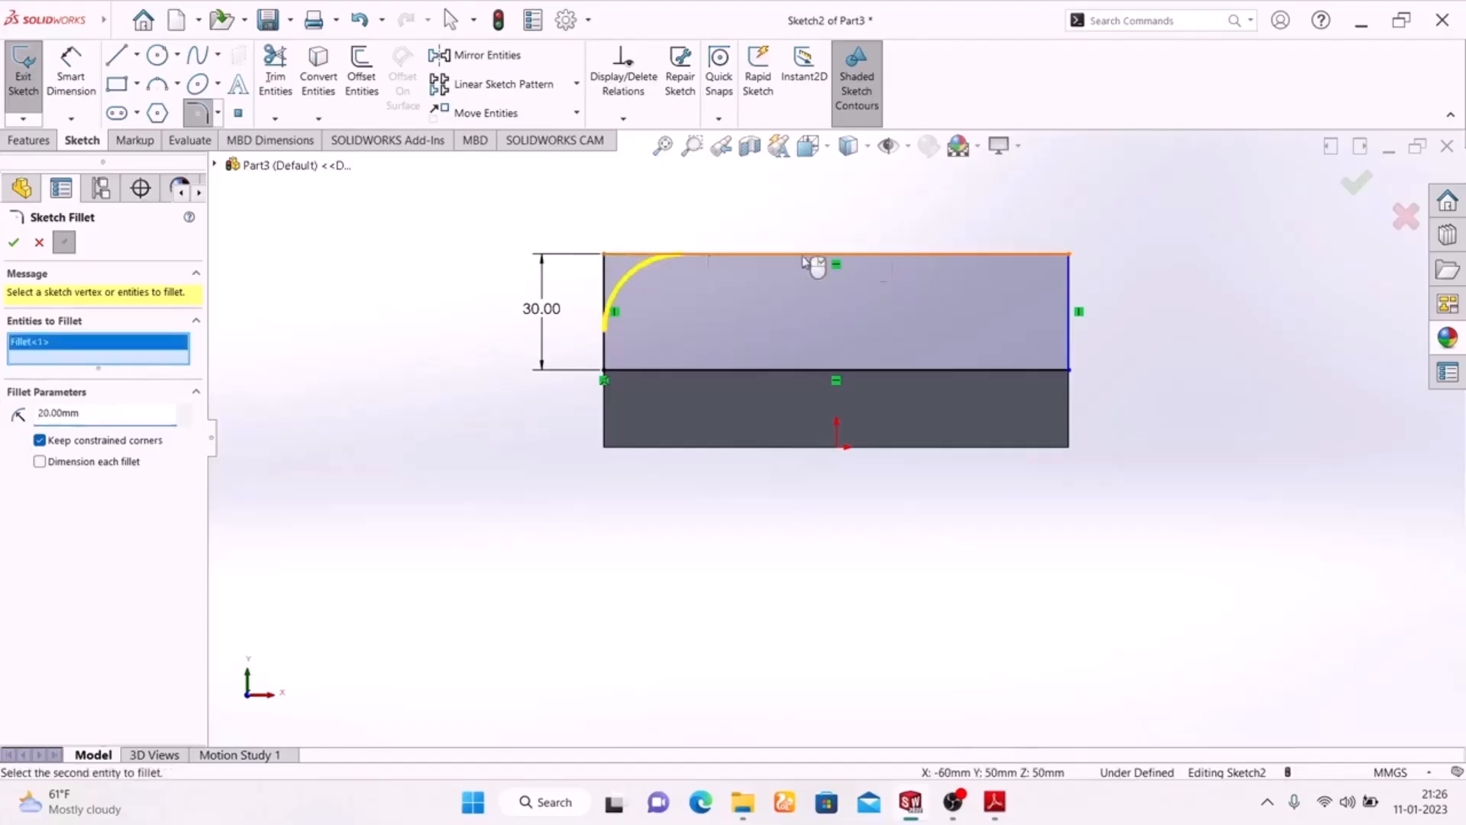
{"action": "left_click", "coordinate": [1069, 259]}
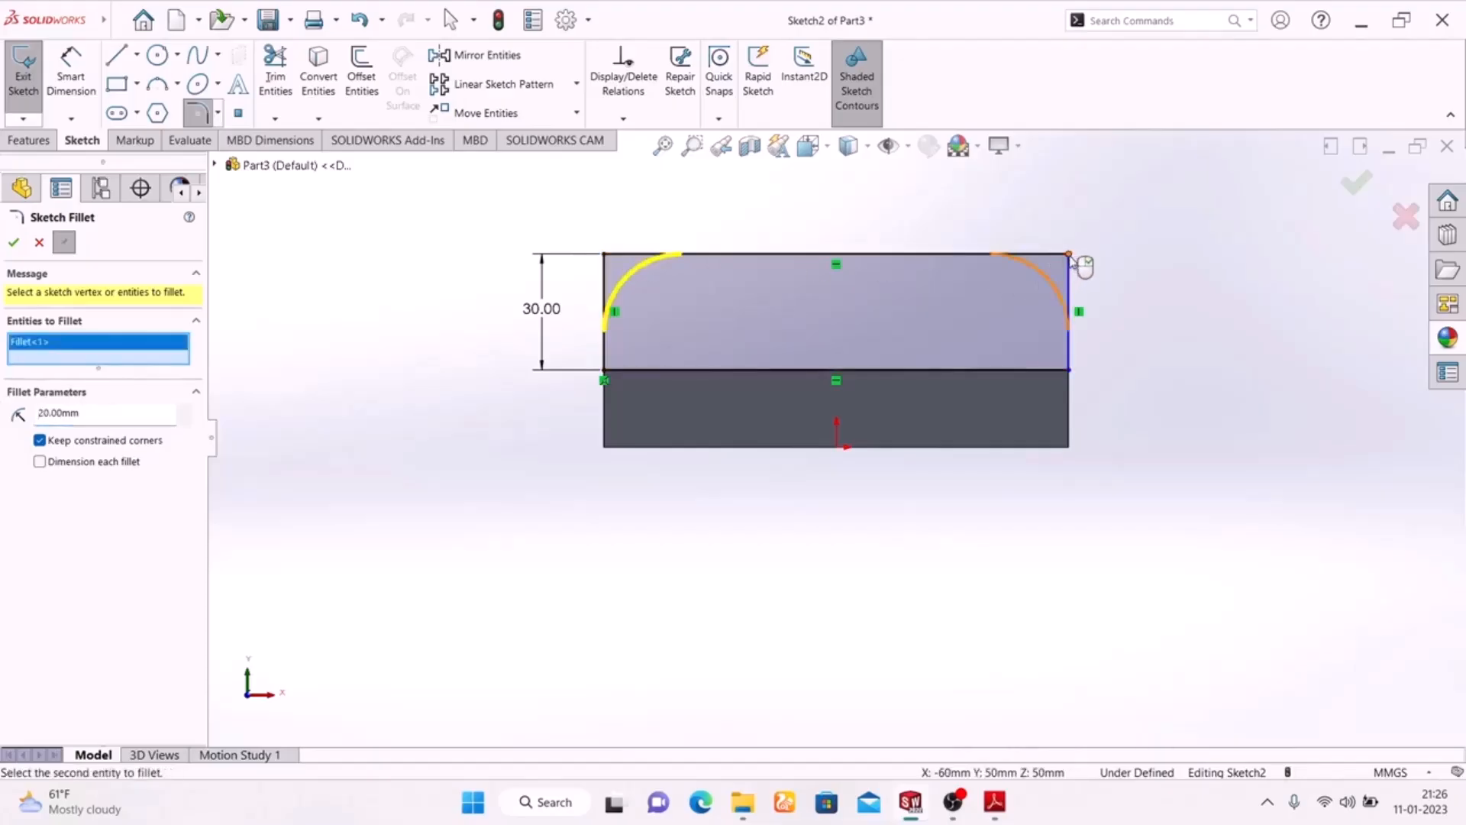
{"action": "left_click", "coordinate": [13, 243]}
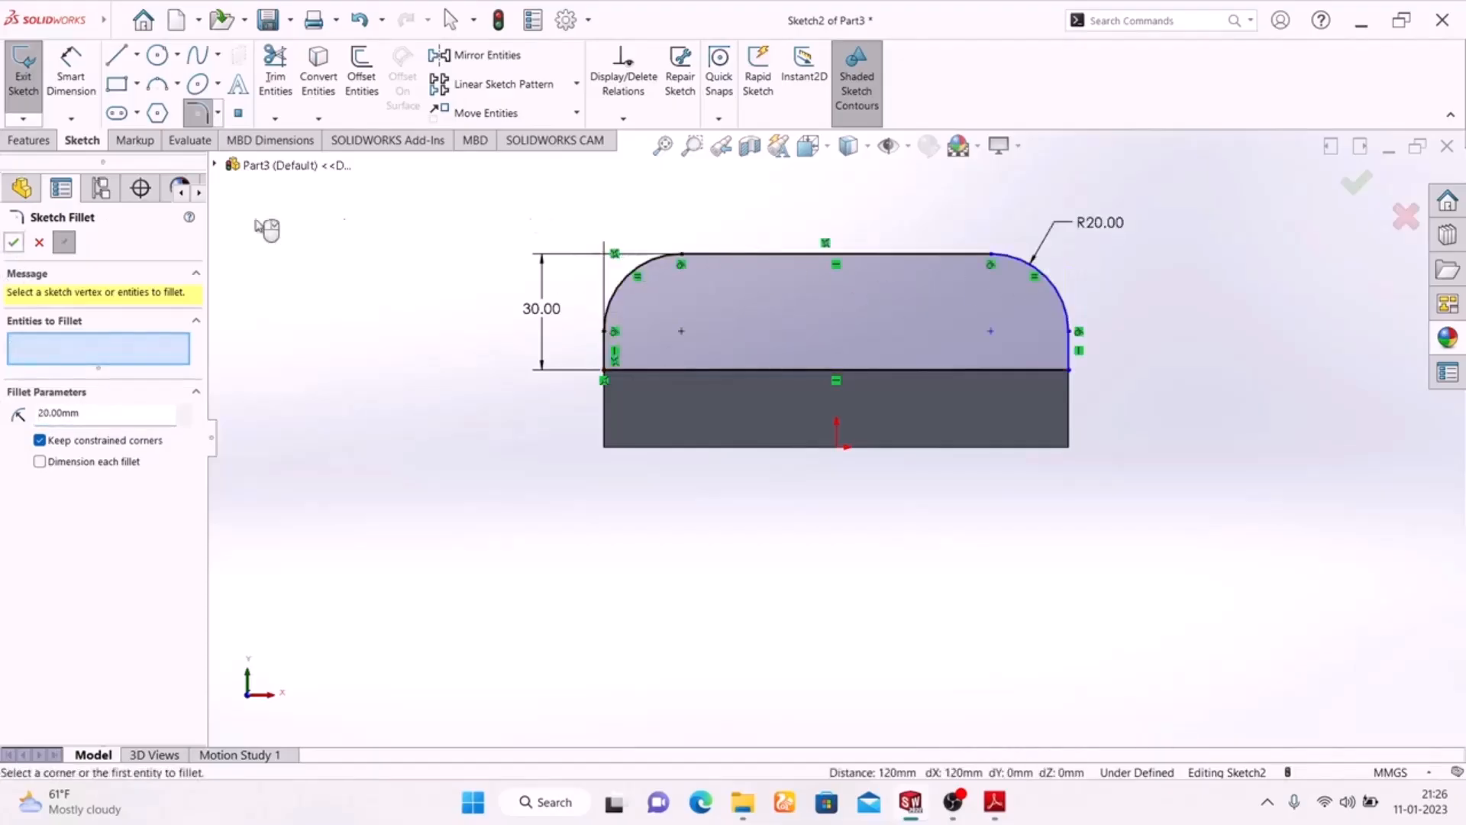
Step: Check the PDF drawing and sketch a horizontal straight slot inside the upright profile, about 86 mm between its arc centres
{"action": "left_click", "coordinate": [117, 113]}
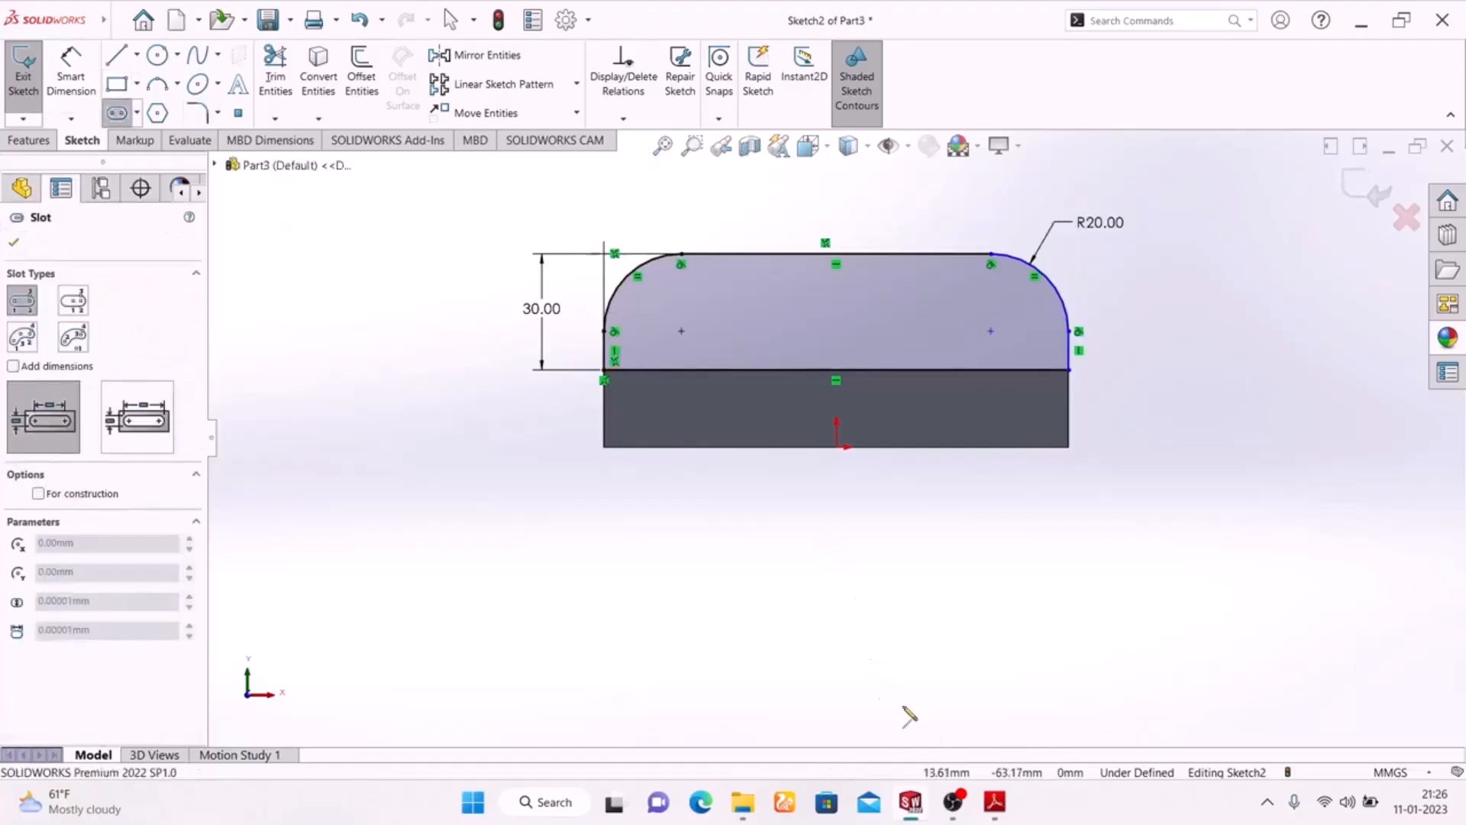
{"action": "left_click", "coordinate": [995, 803]}
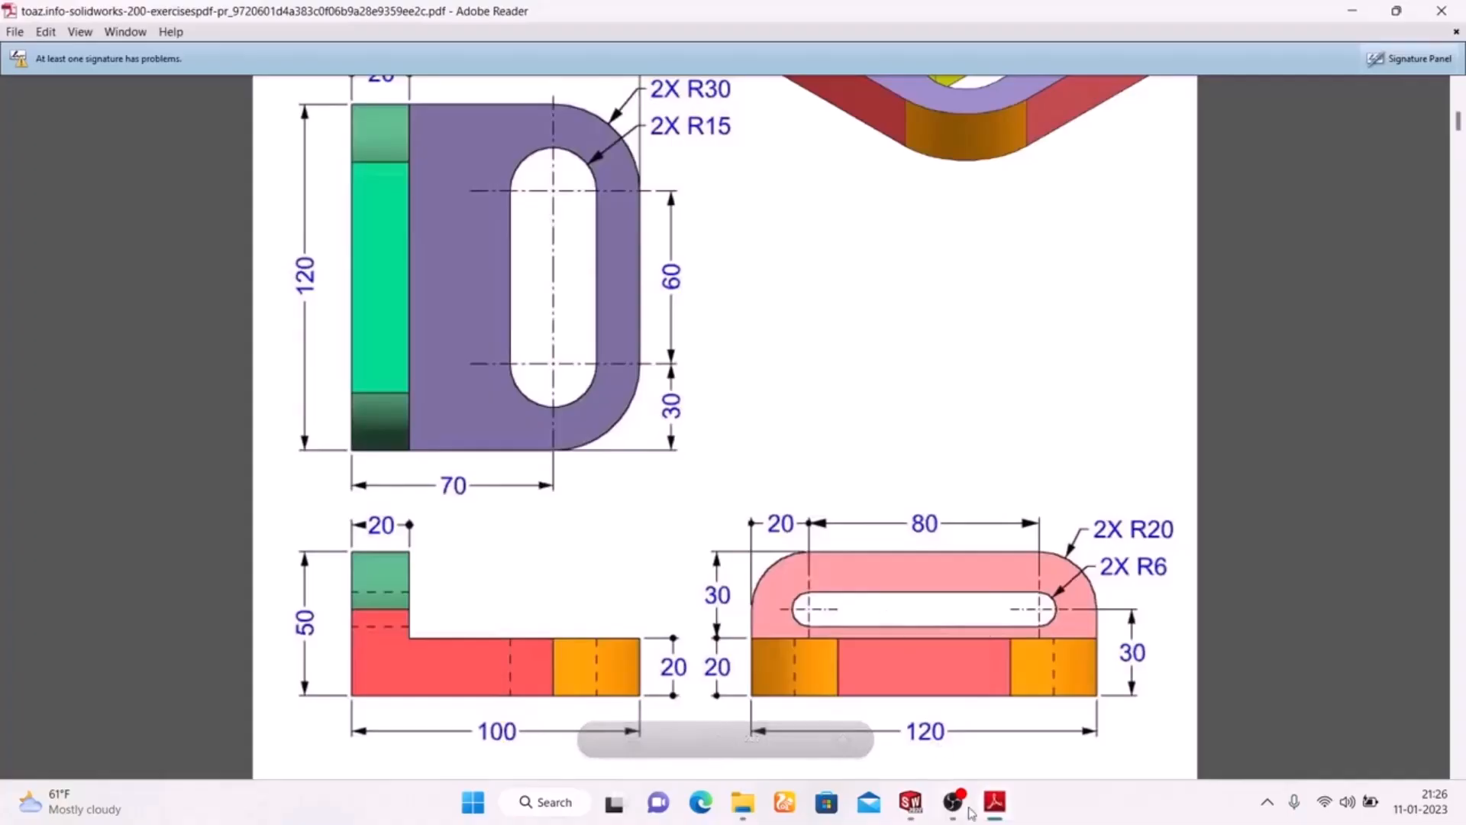
{"action": "left_click", "coordinate": [995, 803]}
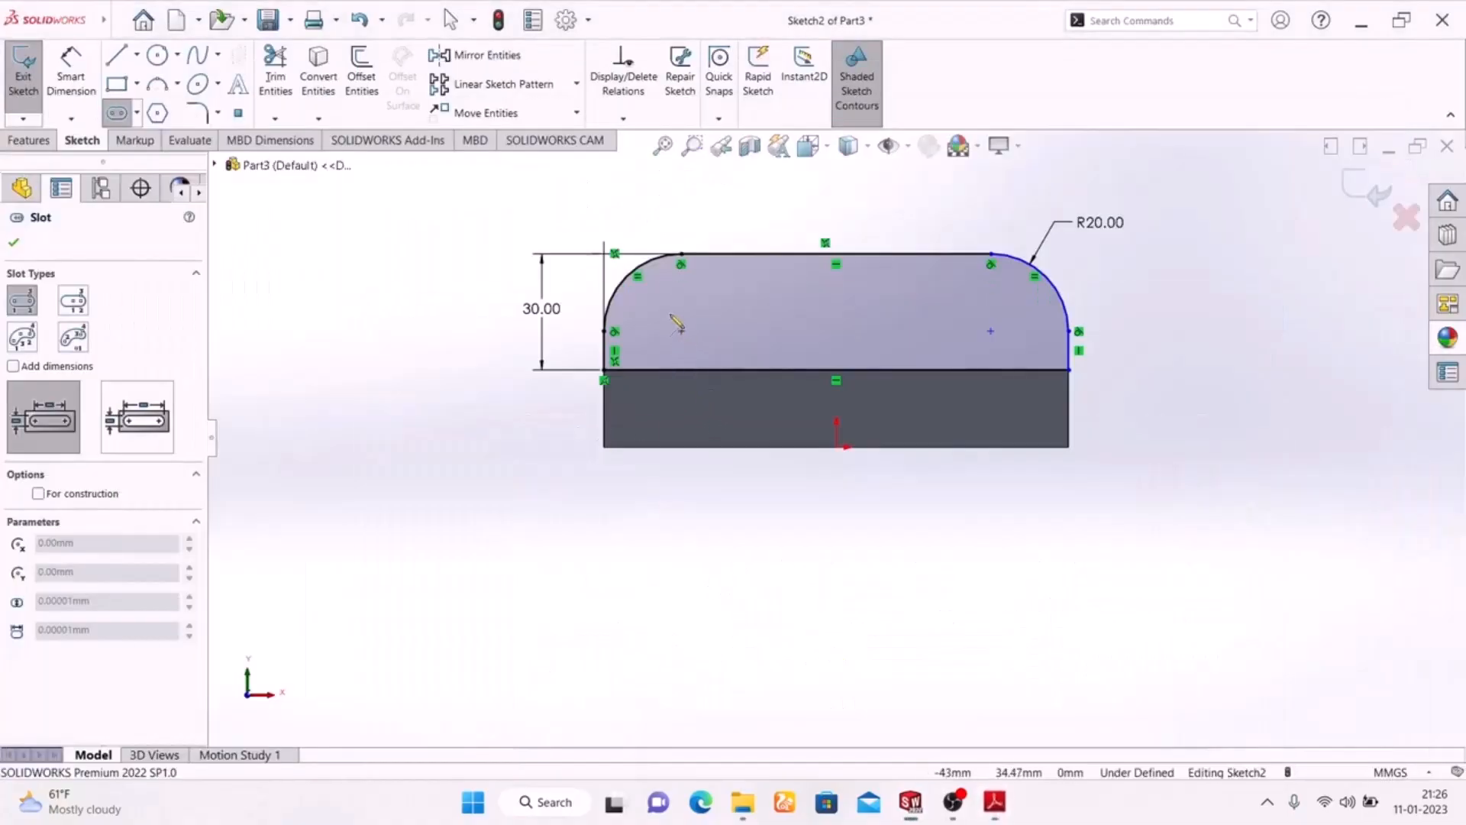
{"action": "left_click", "coordinate": [672, 323]}
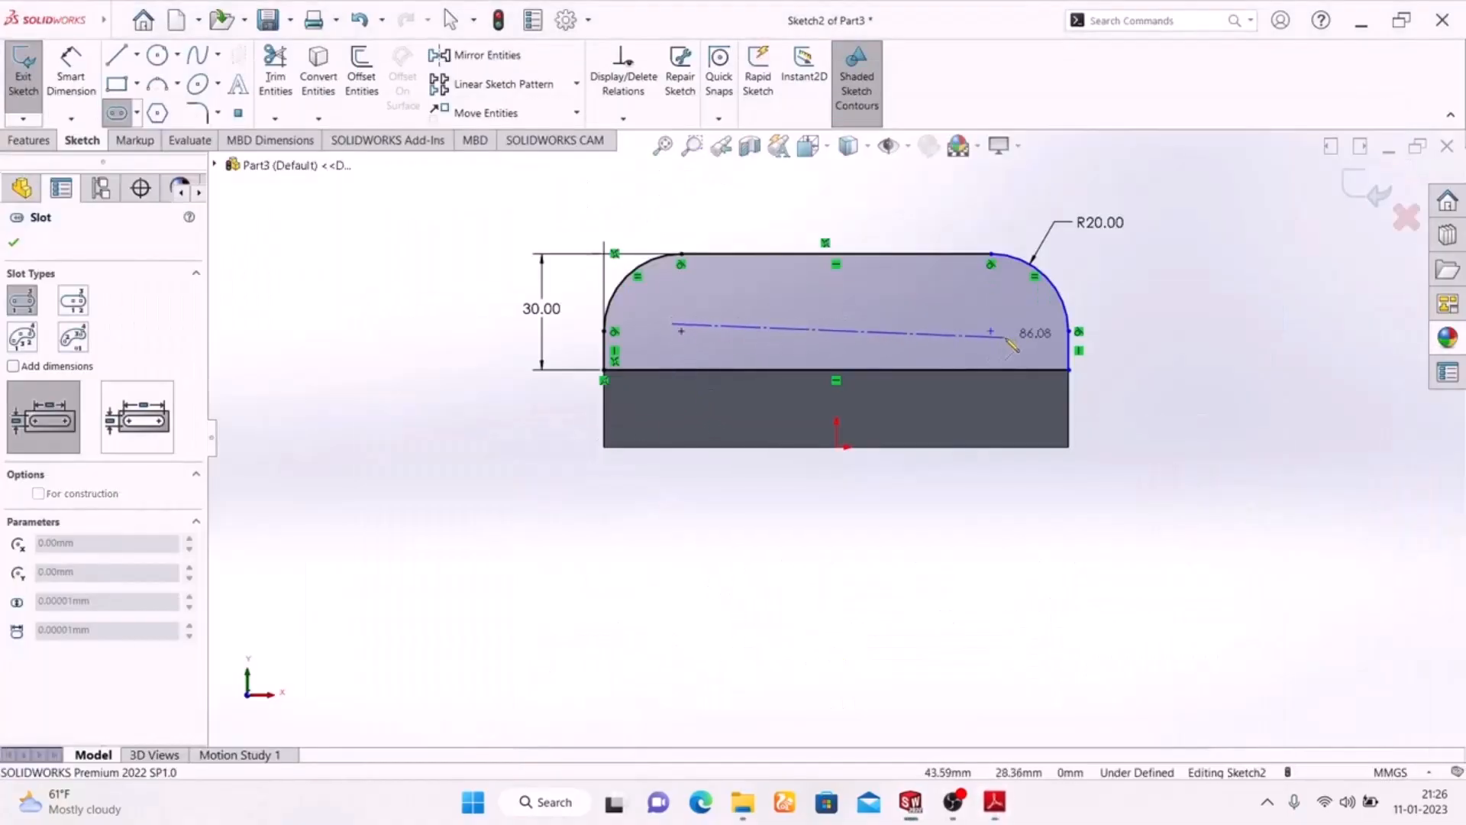
{"action": "left_click", "coordinate": [1007, 324]}
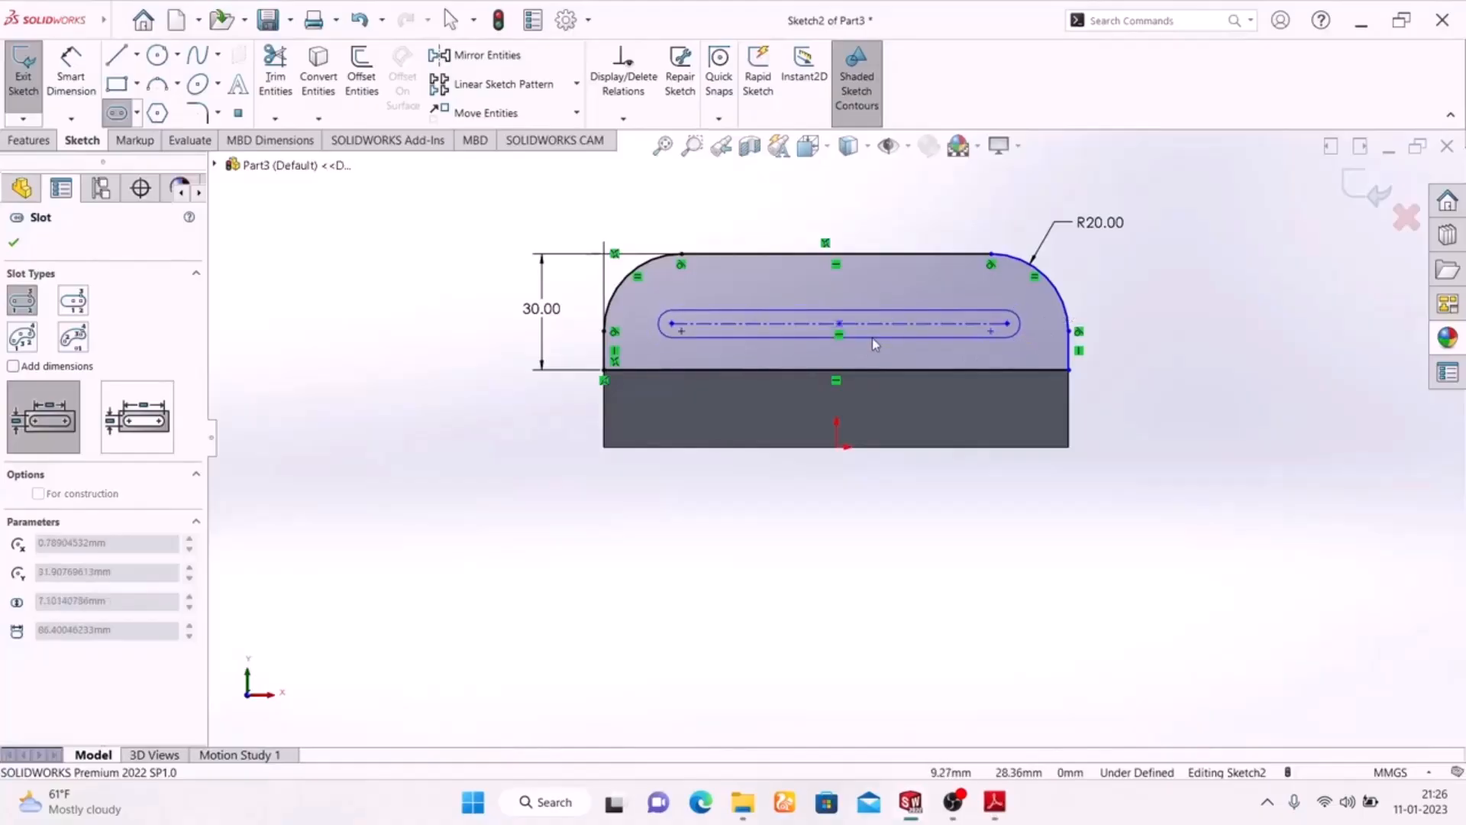
{"action": "left_click", "coordinate": [880, 344]}
{"action": "right_click", "coordinate": [1176, 284]}
{"action": "left_click", "coordinate": [1182, 290]}
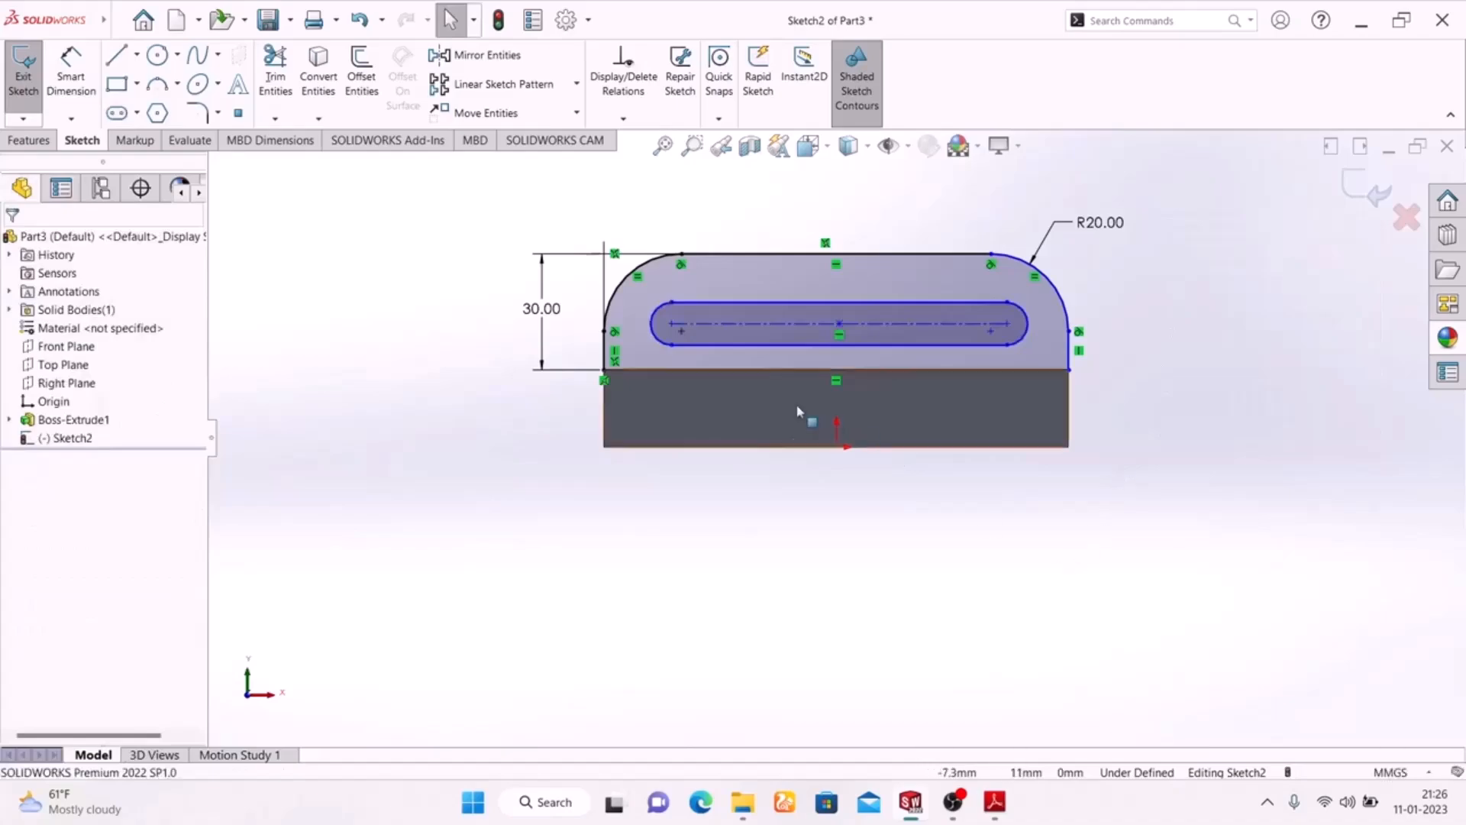
Step: Check the slot's length in the PDF drawing and dimension its centre-to-centre distance to 80 mm
{"action": "left_click", "coordinate": [995, 801]}
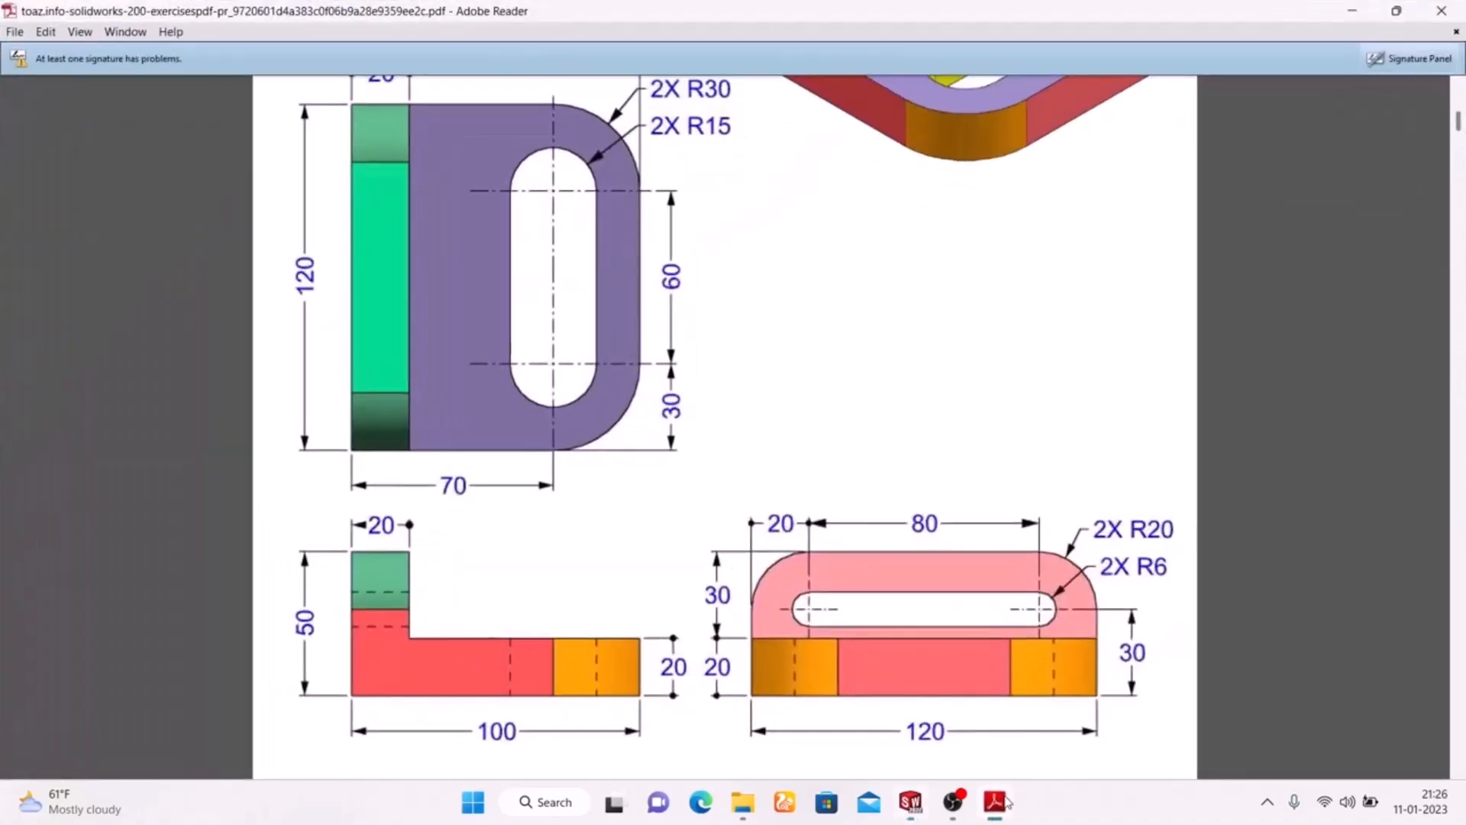
{"action": "left_click", "coordinate": [1004, 802]}
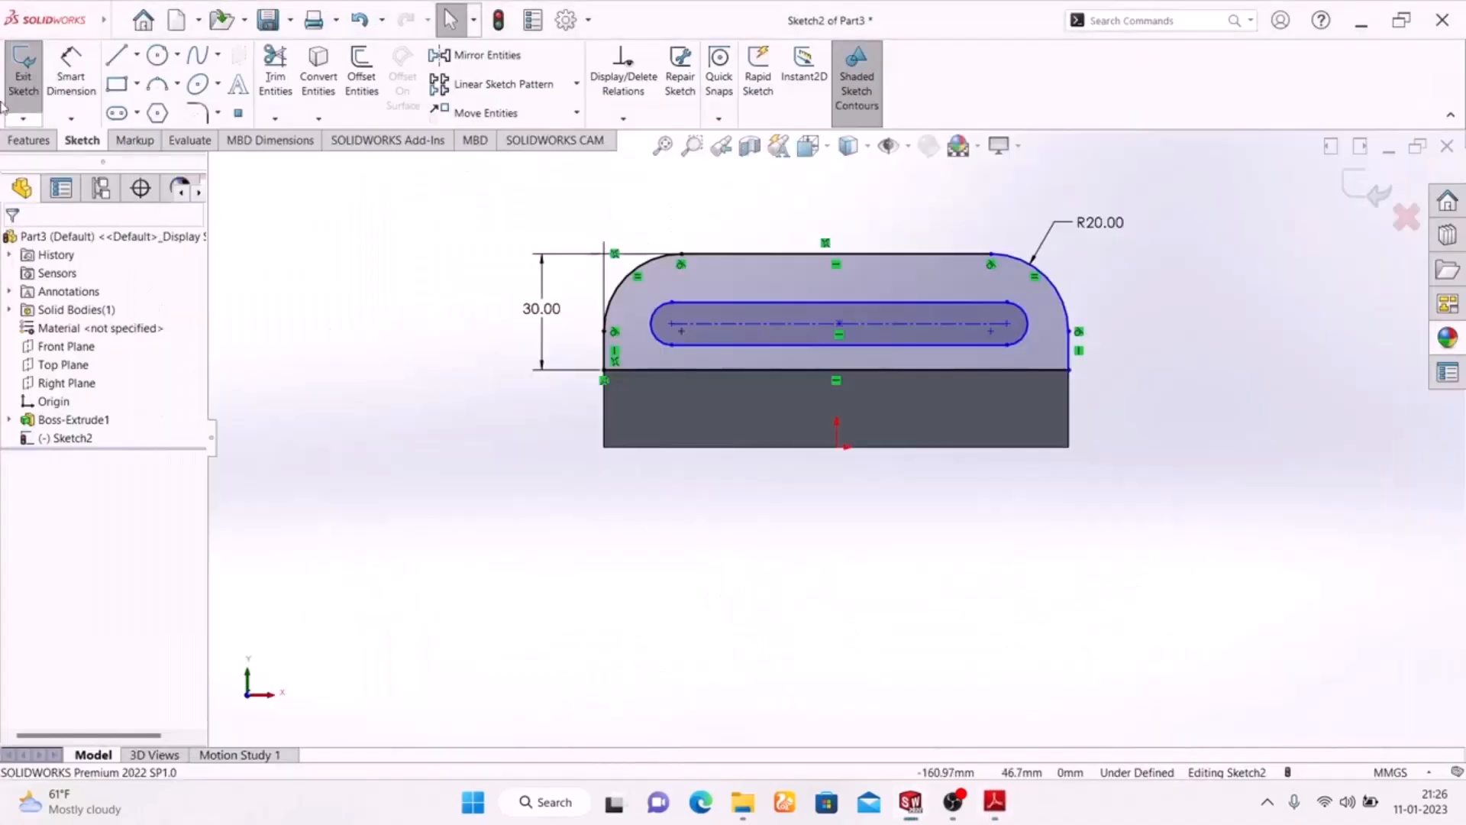
{"action": "left_click", "coordinate": [749, 329]}
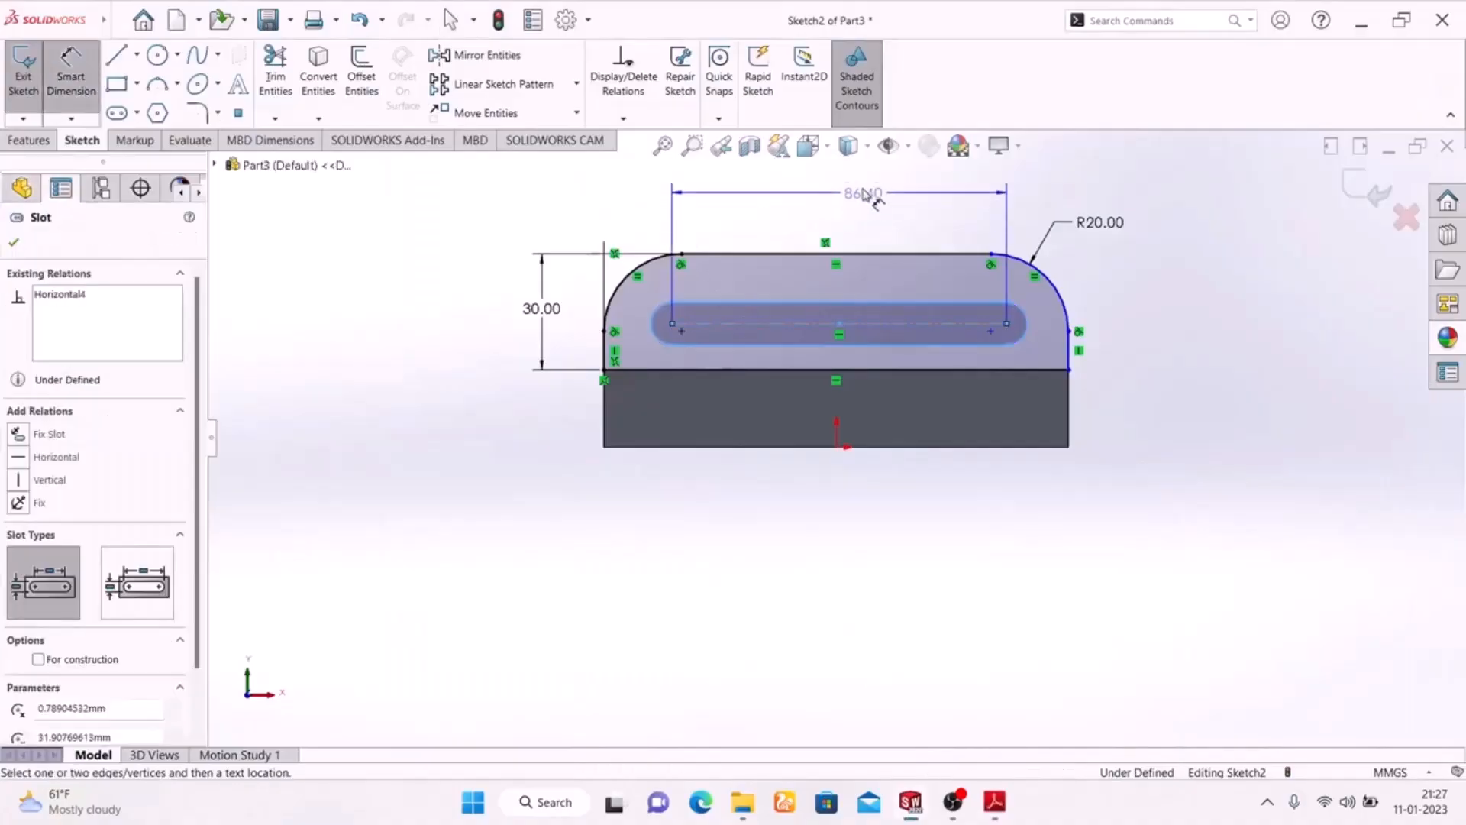
{"action": "left_click", "coordinate": [848, 196]}
{"action": "type", "text": "8"}
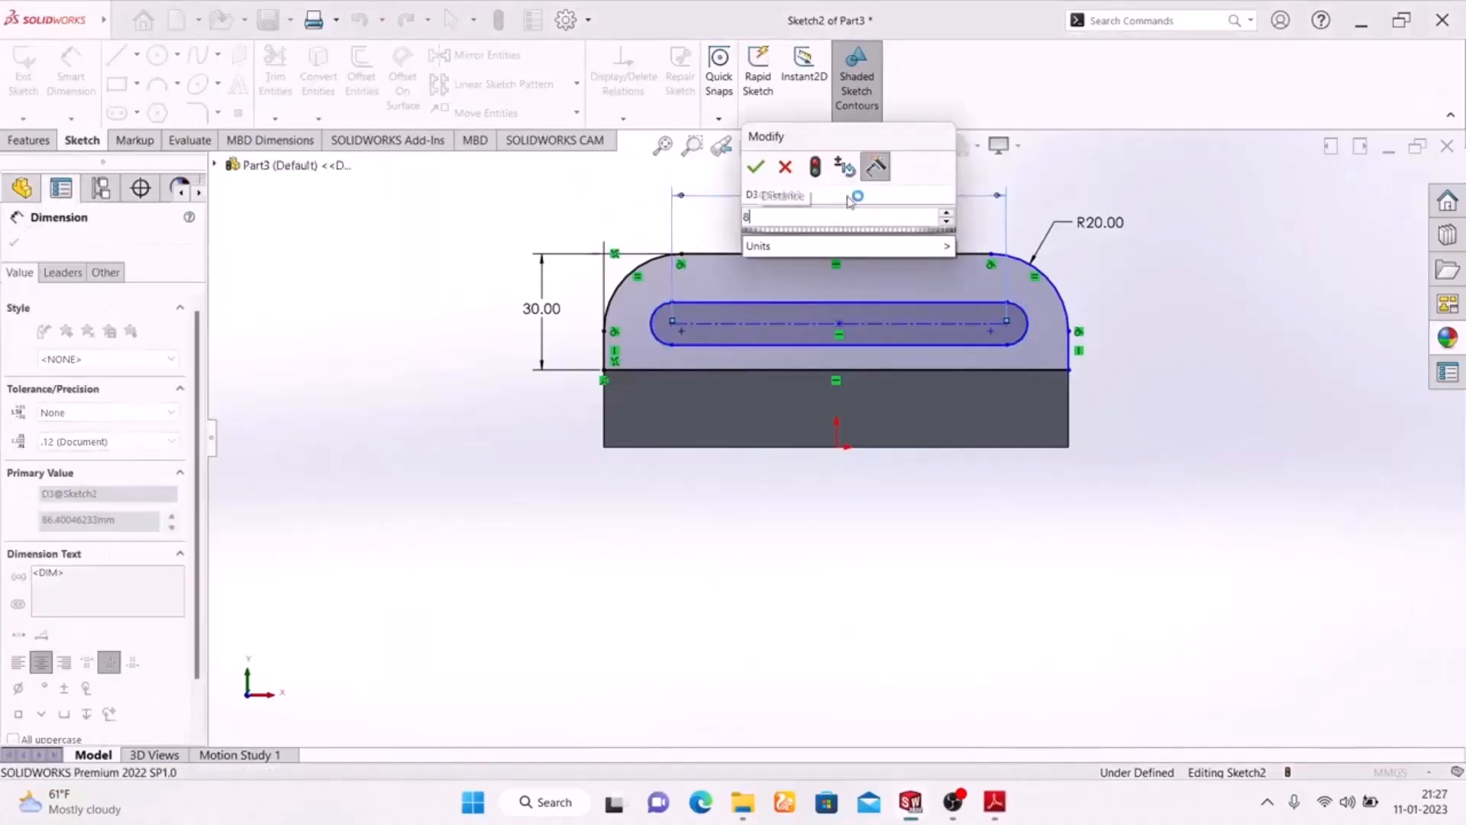
{"action": "type", "text": "0"}
{"action": "key", "text": "Return"}
{"action": "left_click", "coordinate": [1153, 372]}
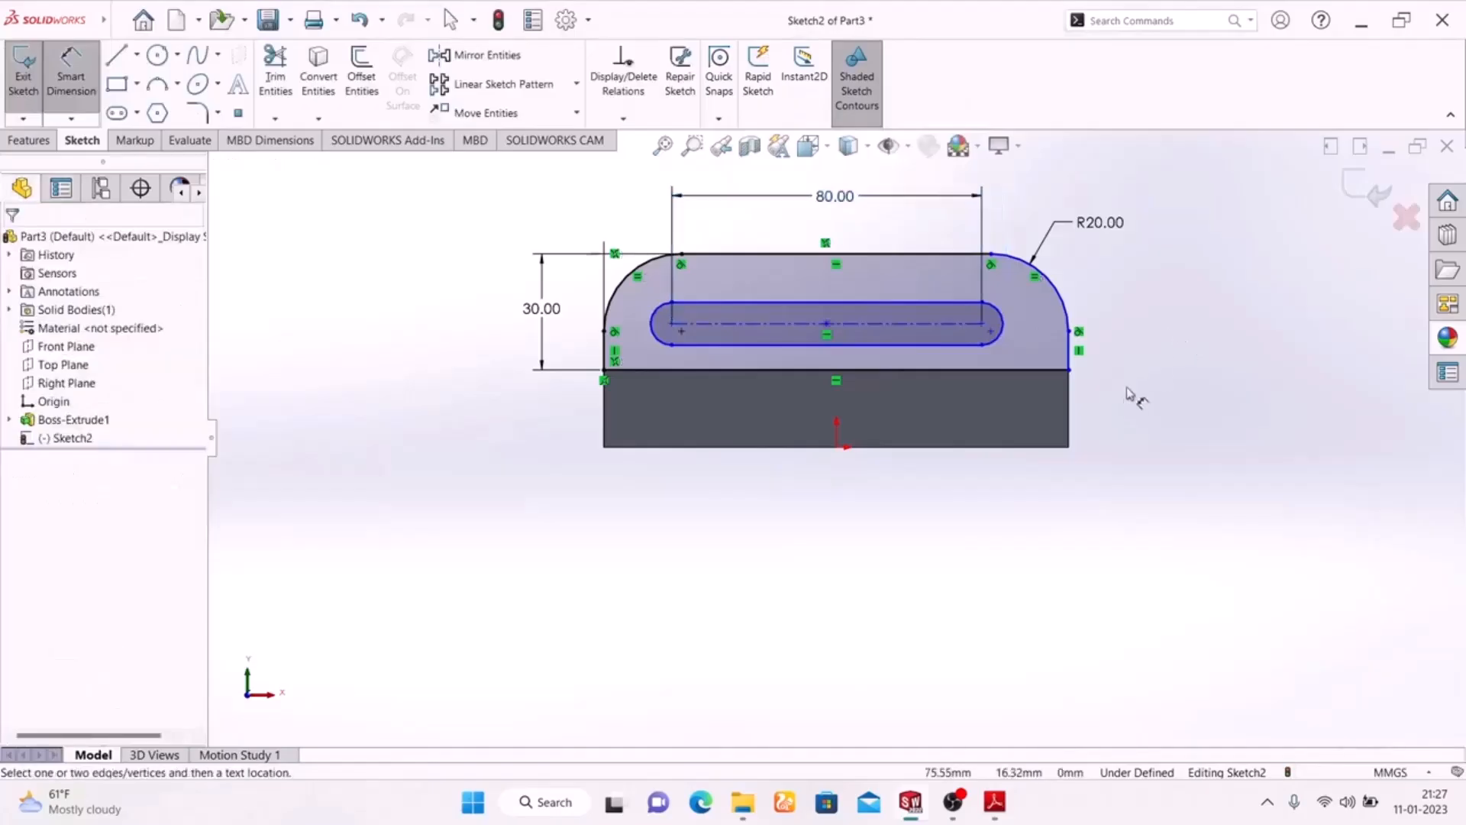
Step: Check the slot's end radius in the PDF drawing and dimension the slot's right end arc to a 6 mm radius
{"action": "left_click", "coordinate": [996, 803]}
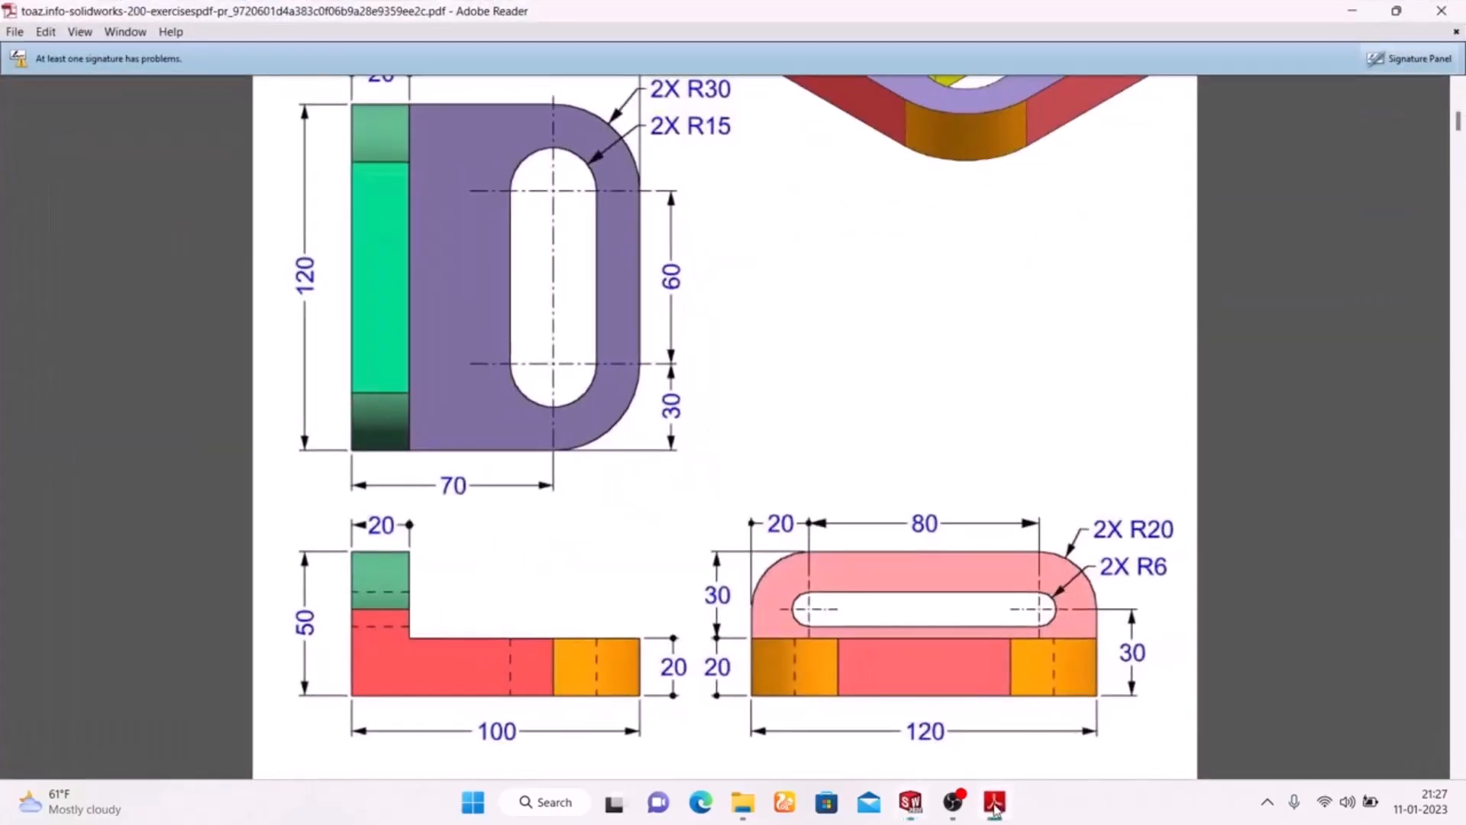
{"action": "left_click", "coordinate": [995, 803]}
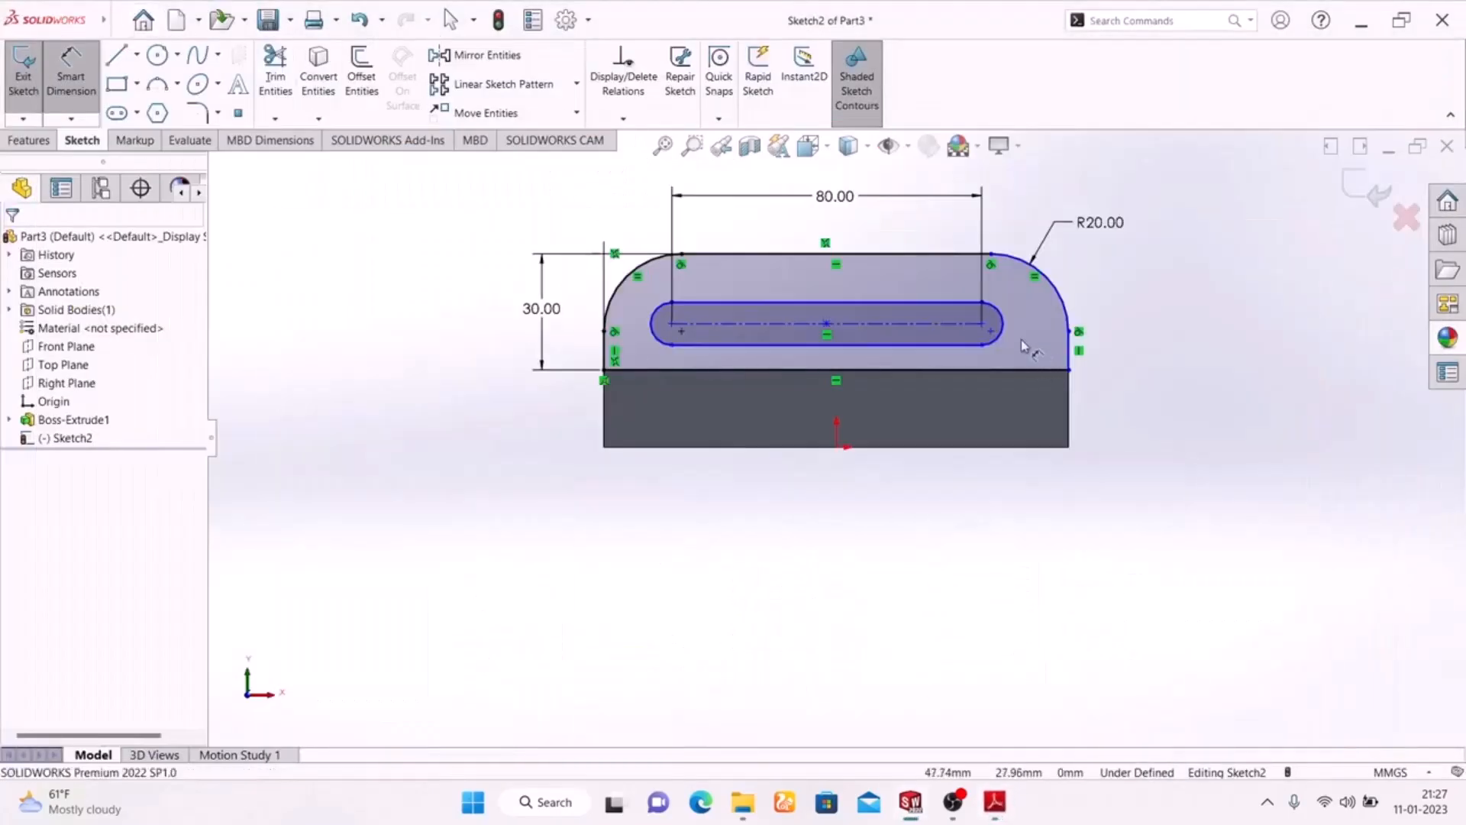
{"action": "left_click", "coordinate": [1002, 314]}
{"action": "left_click", "coordinate": [1198, 238]}
{"action": "type", "text": "6"}
{"action": "key", "text": "Return"}
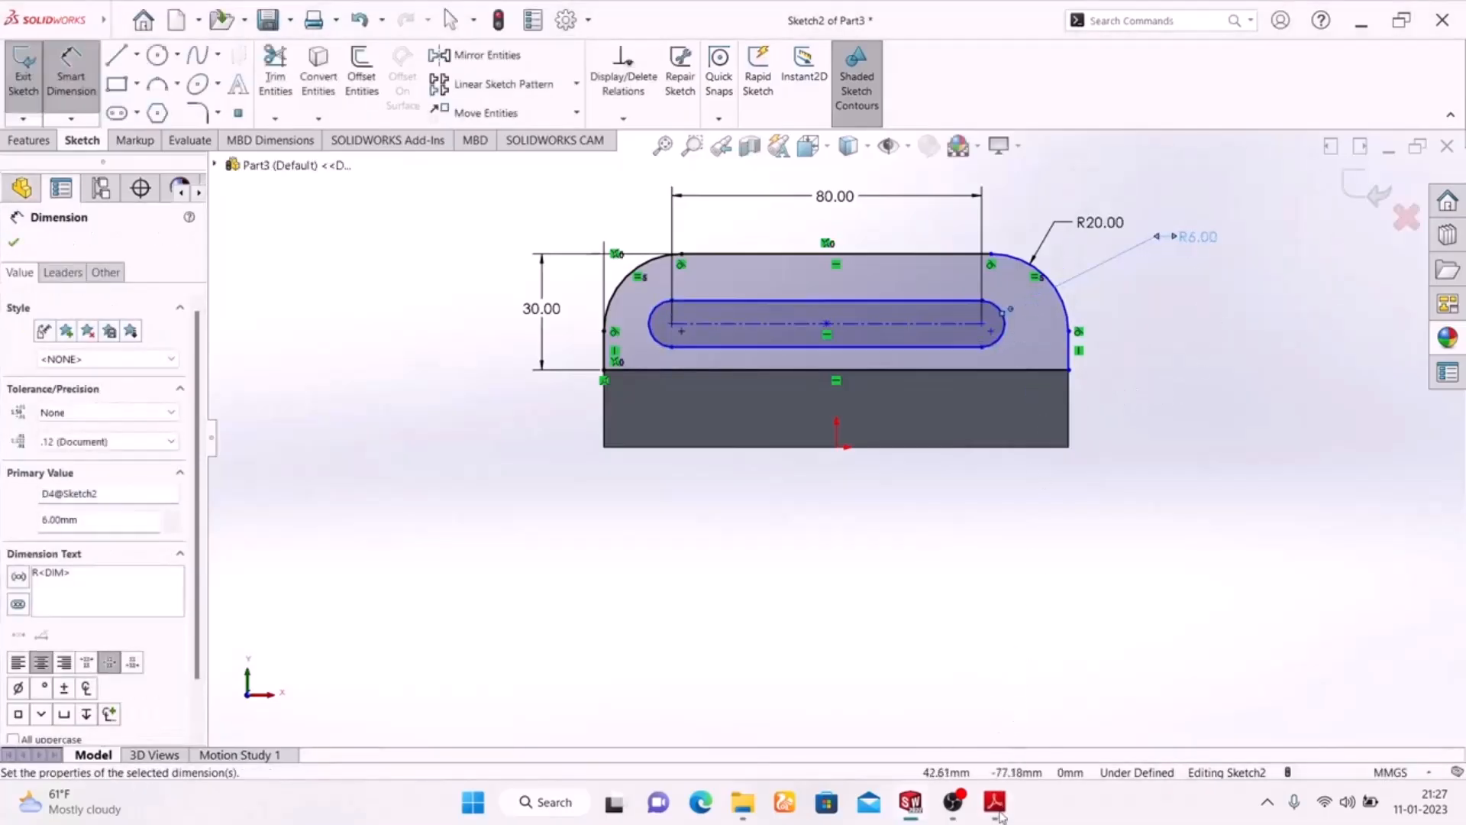
Step: Check the slot's position in the PDF drawing and dimension its left arc centre 20 mm from the upright's left edge
{"action": "left_click", "coordinate": [996, 805]}
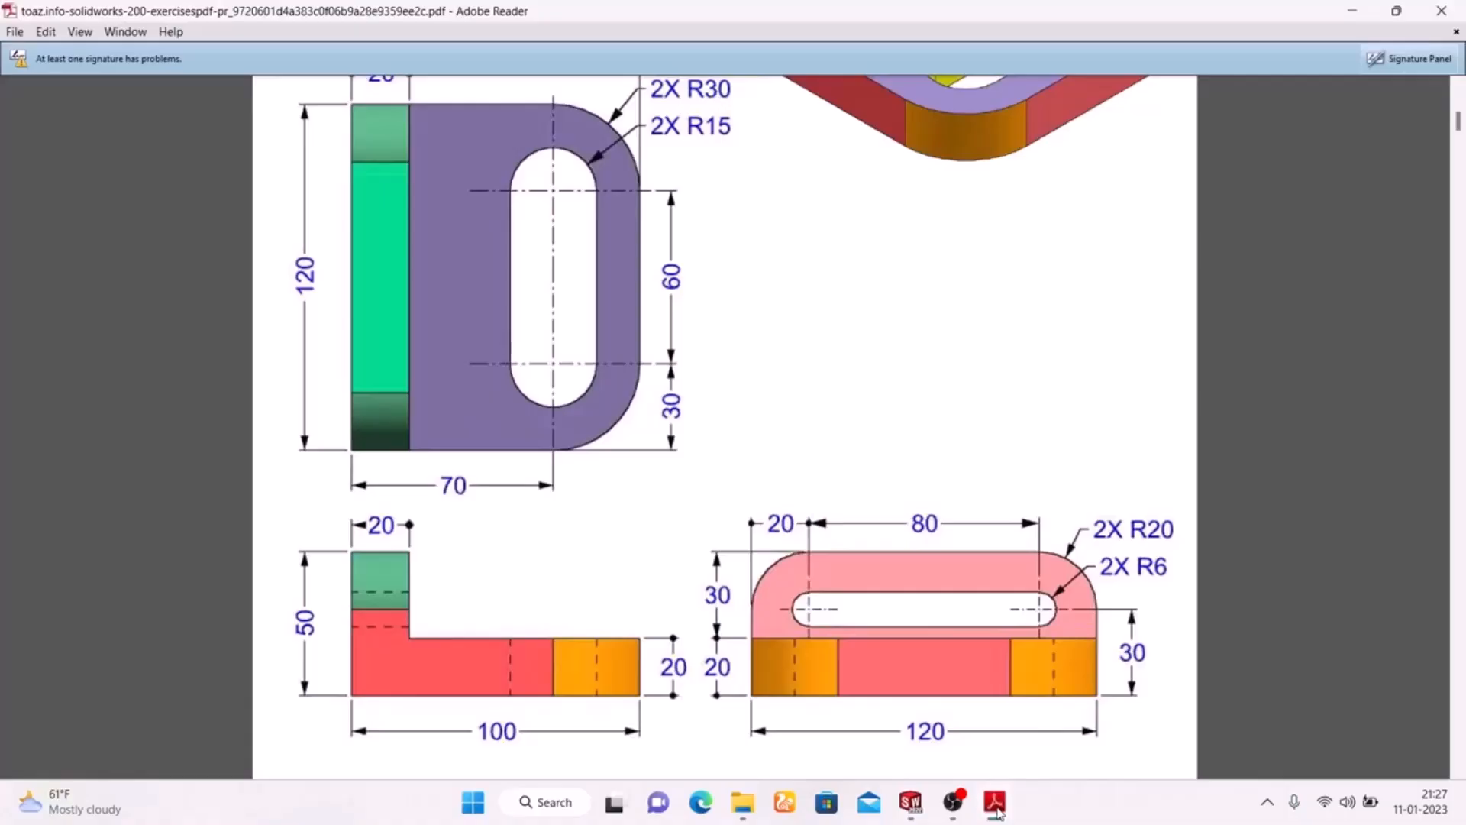
{"action": "left_click", "coordinate": [996, 805]}
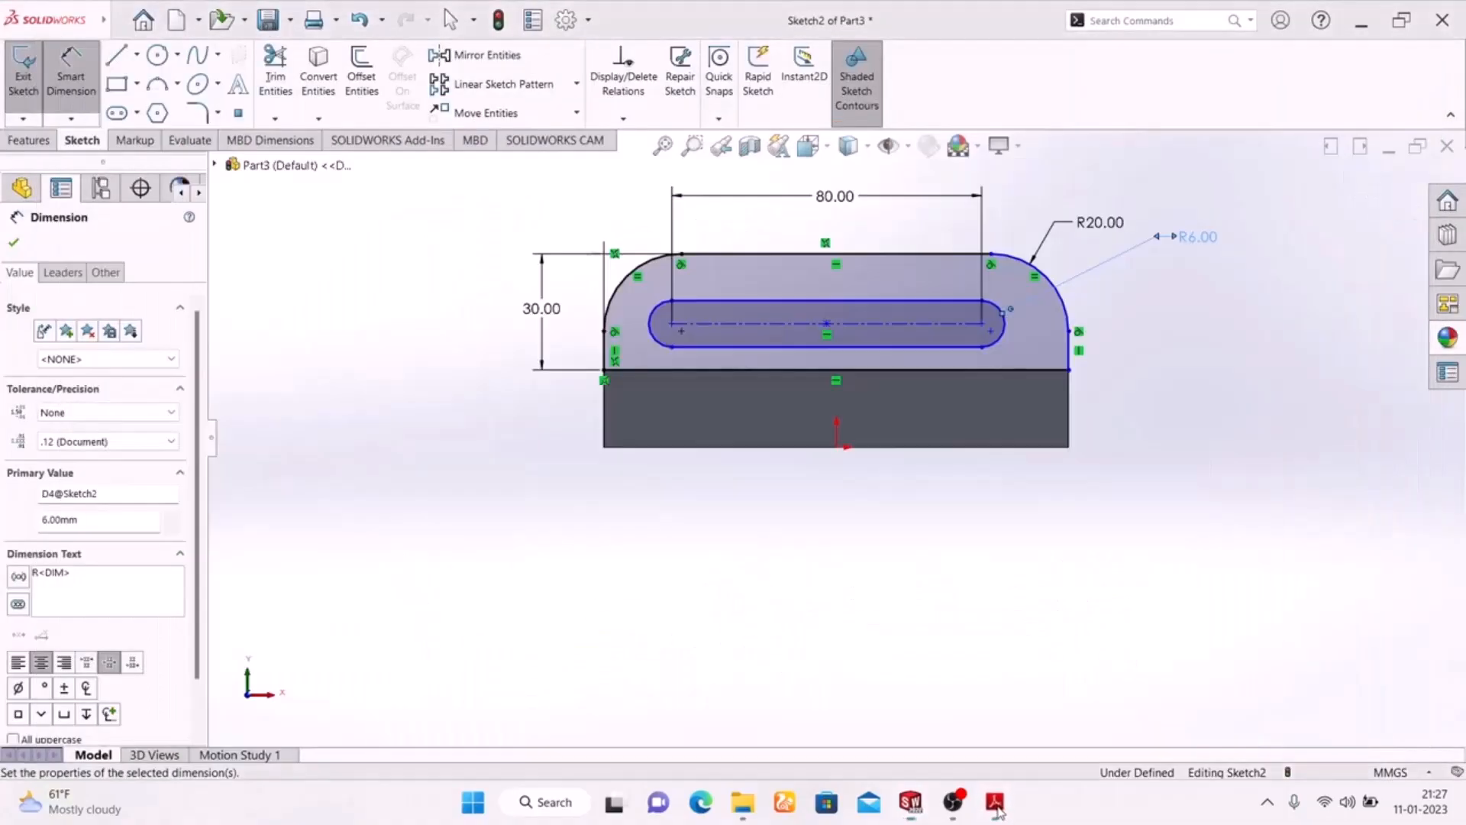
{"action": "left_click", "coordinate": [997, 805]}
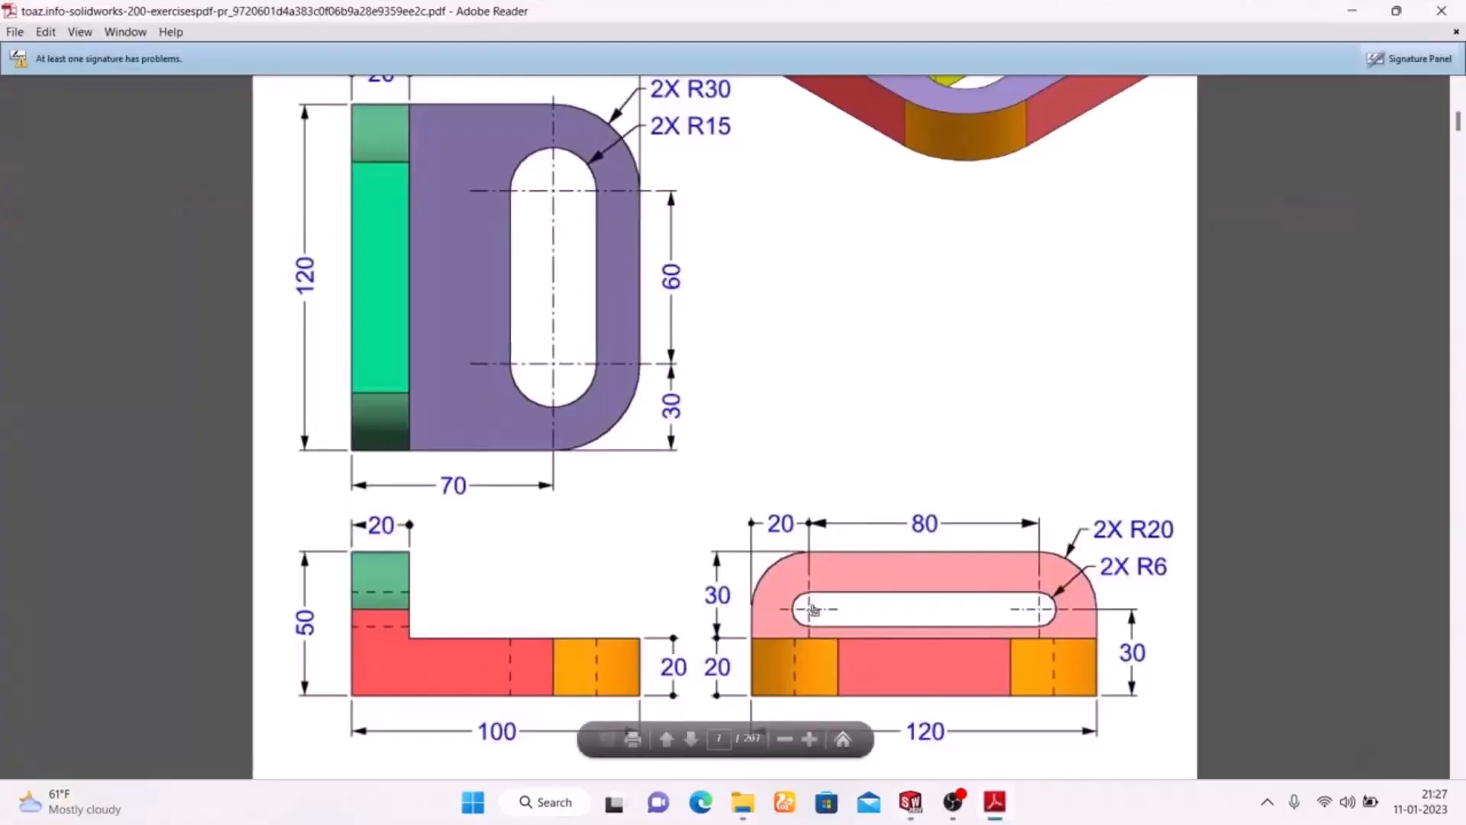
{"action": "left_click", "coordinate": [991, 802]}
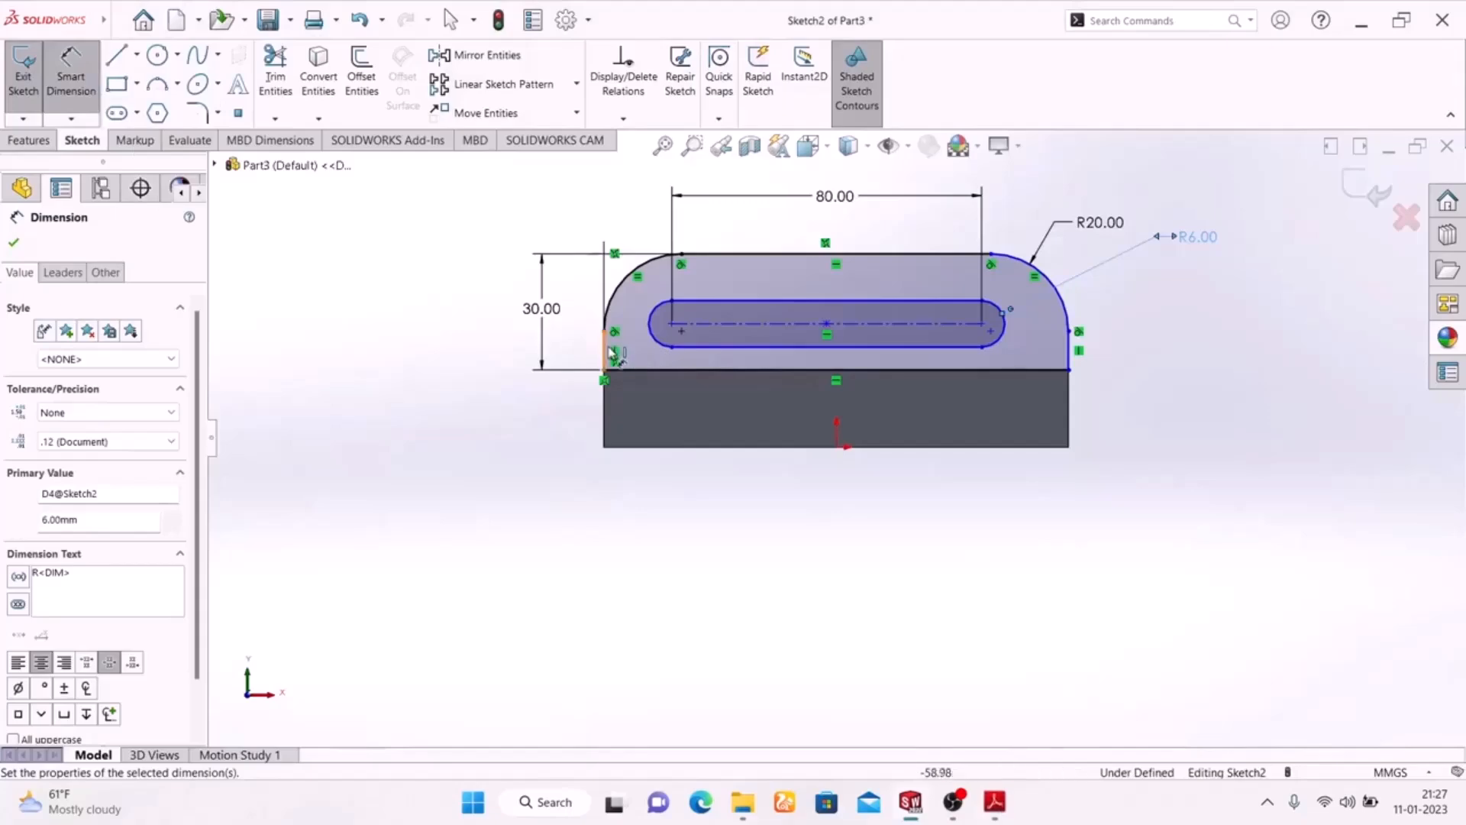
{"action": "left_click", "coordinate": [674, 336]}
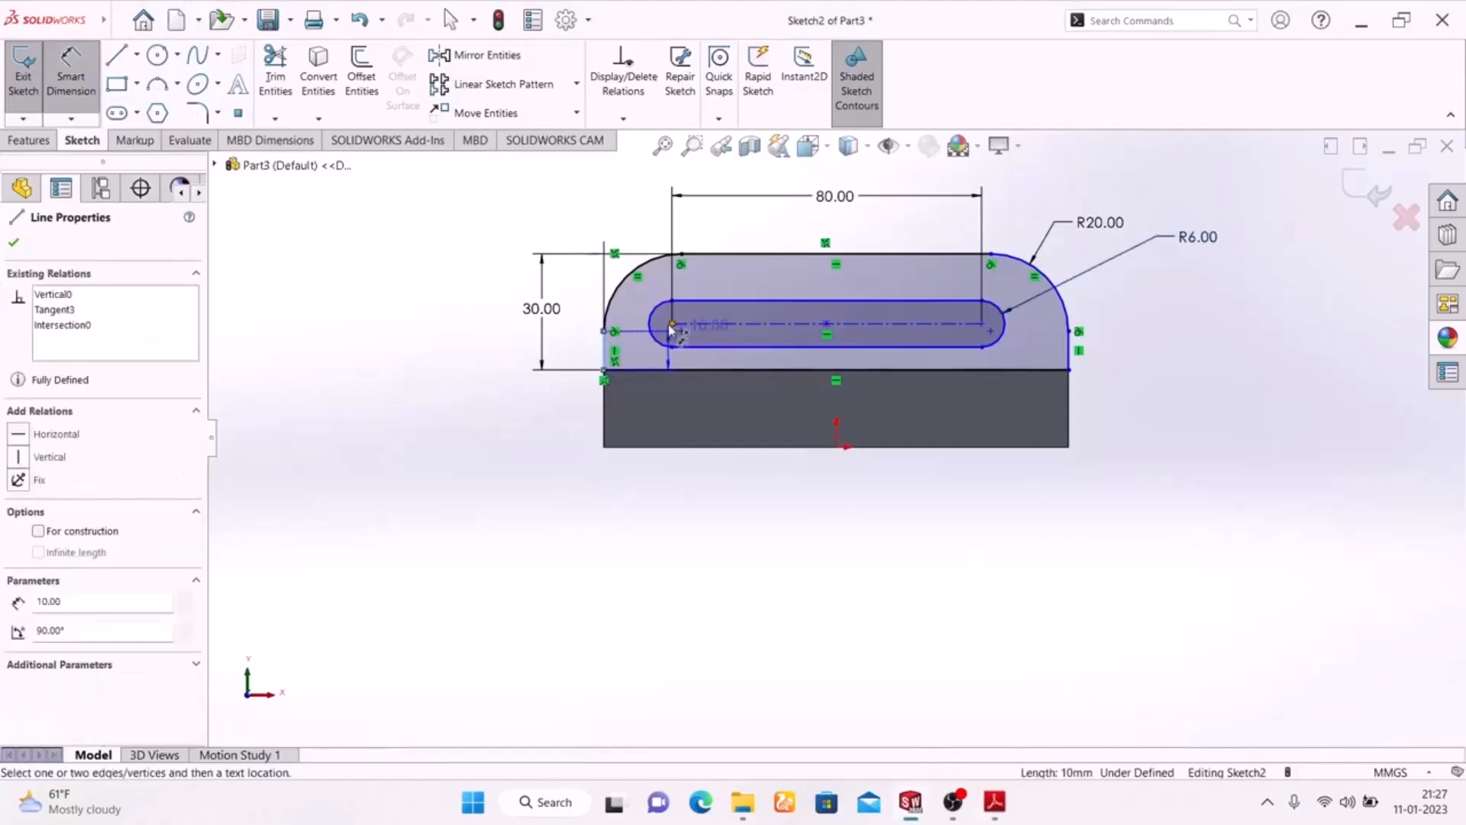
{"action": "left_click", "coordinate": [670, 326]}
{"action": "left_click", "coordinate": [631, 206]}
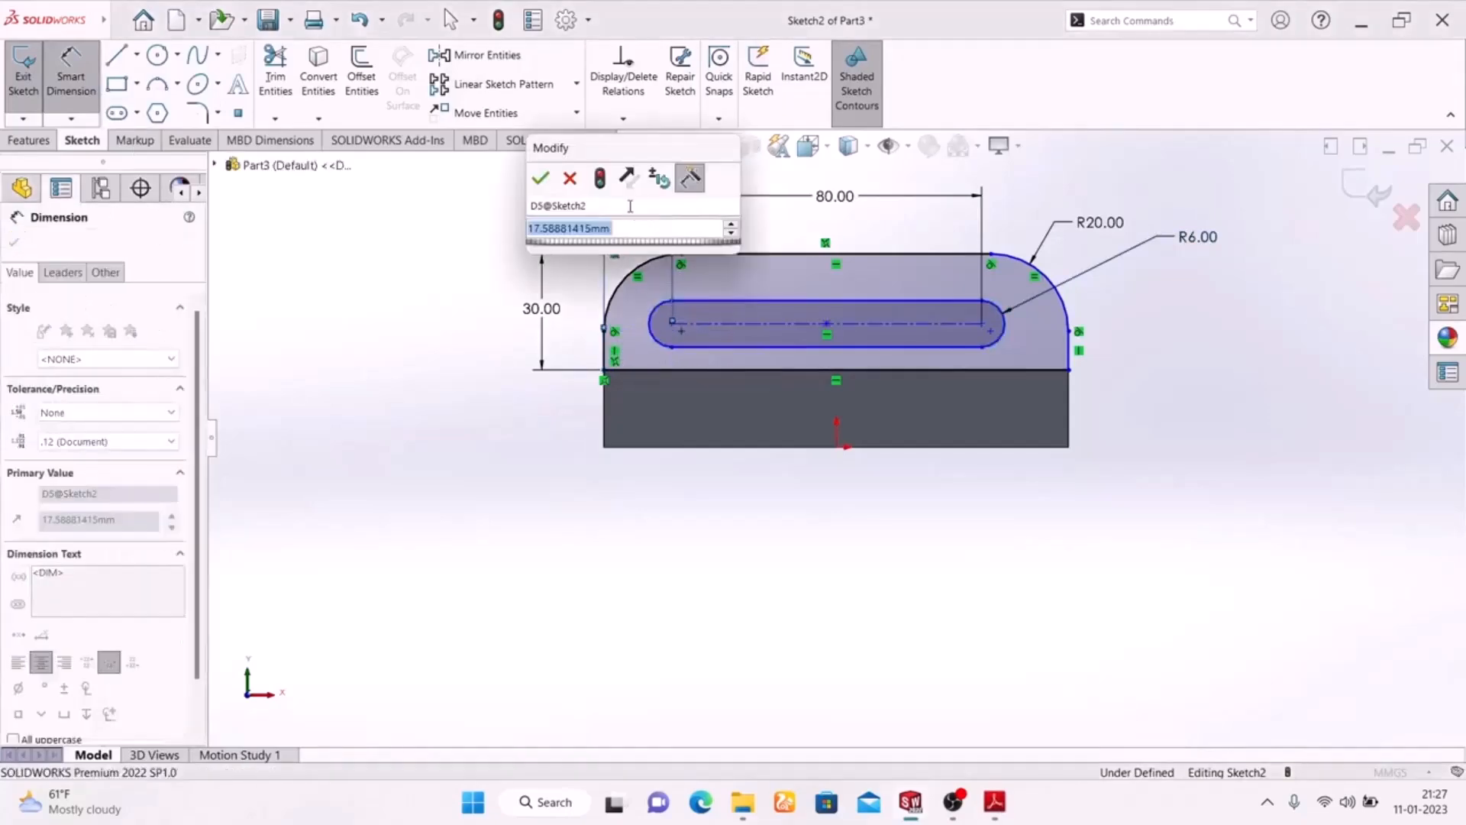
{"action": "type", "text": "20"}
{"action": "key", "text": "Return"}
{"action": "left_click_drag", "start_coordinate": [643, 219], "coordinate": [645, 200]}
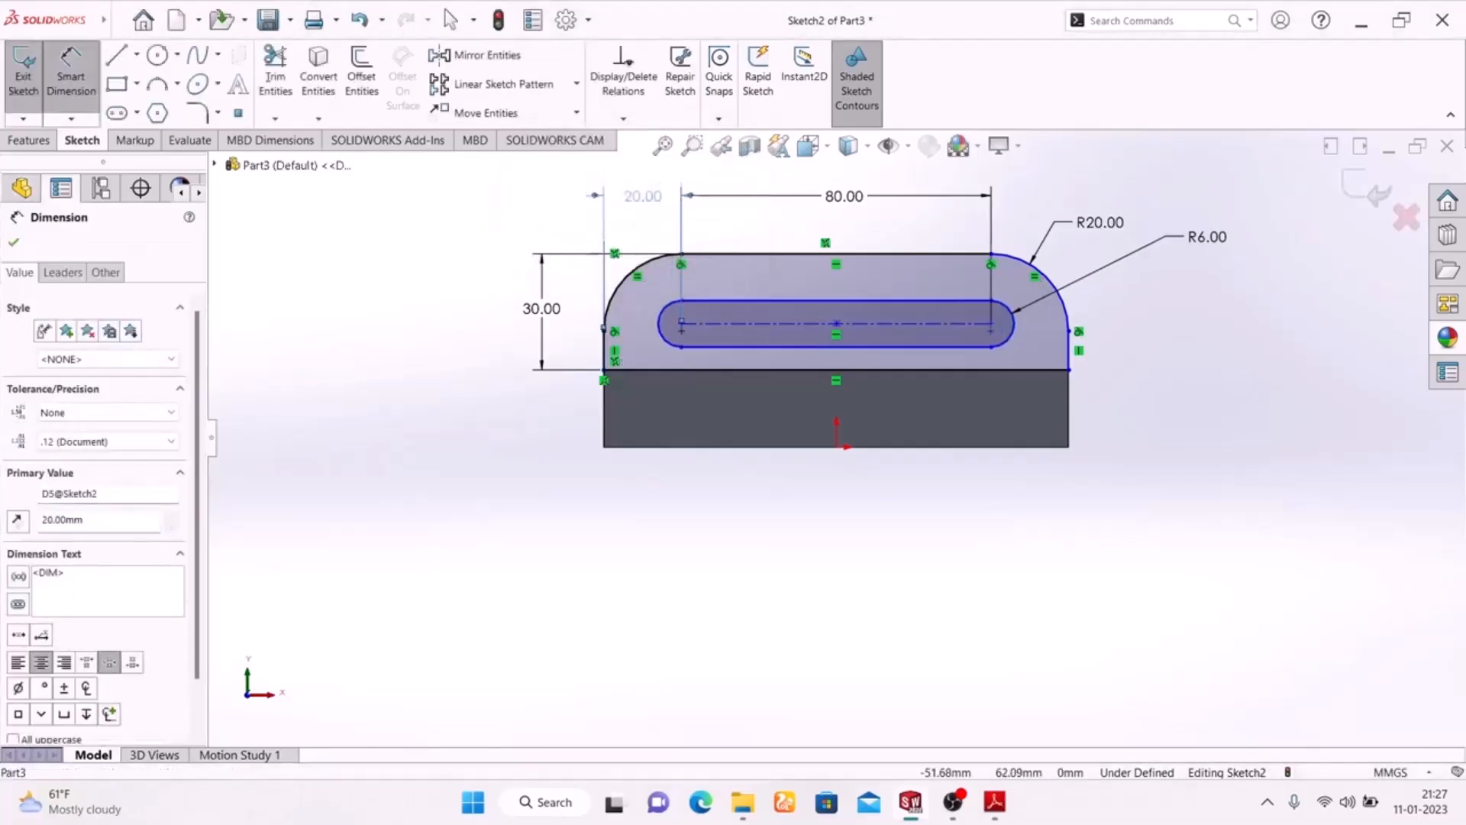
{"action": "left_click", "coordinate": [410, 368]}
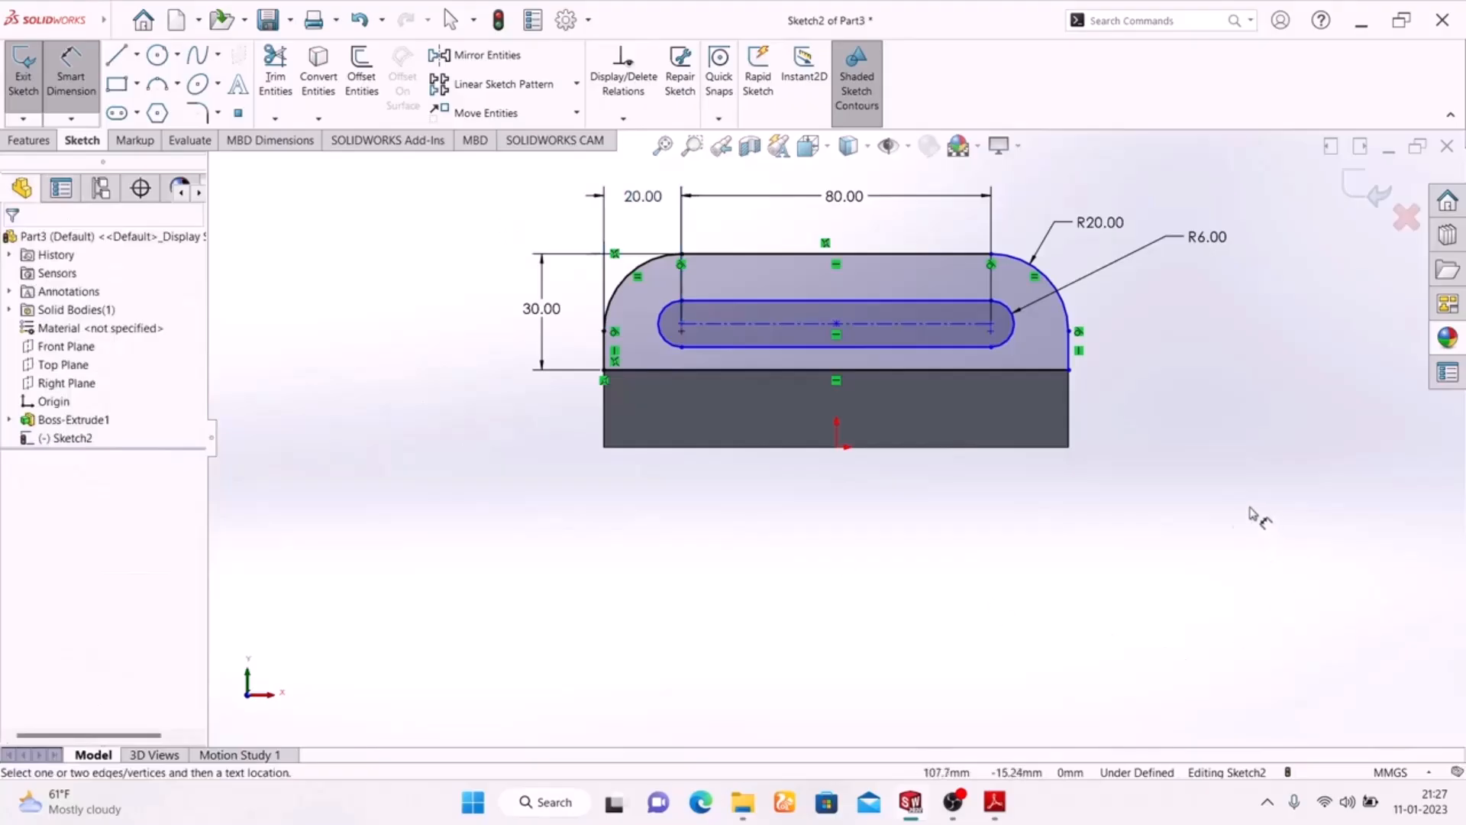
Step: Review the PDF drawing once more, exit the upright sketch and set the view to isometric
{"action": "left_click", "coordinate": [994, 802]}
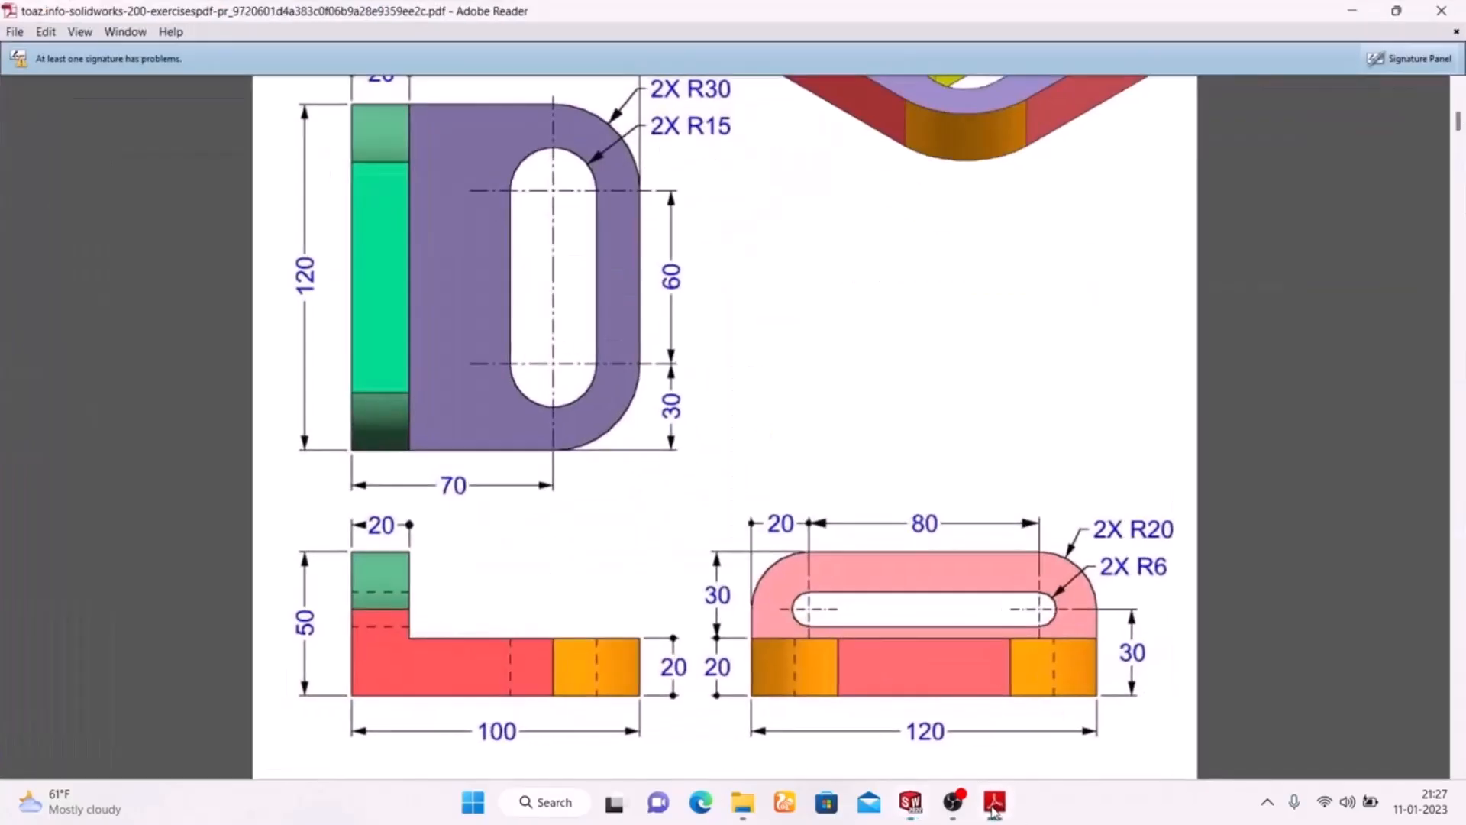
{"action": "left_click", "coordinate": [994, 802]}
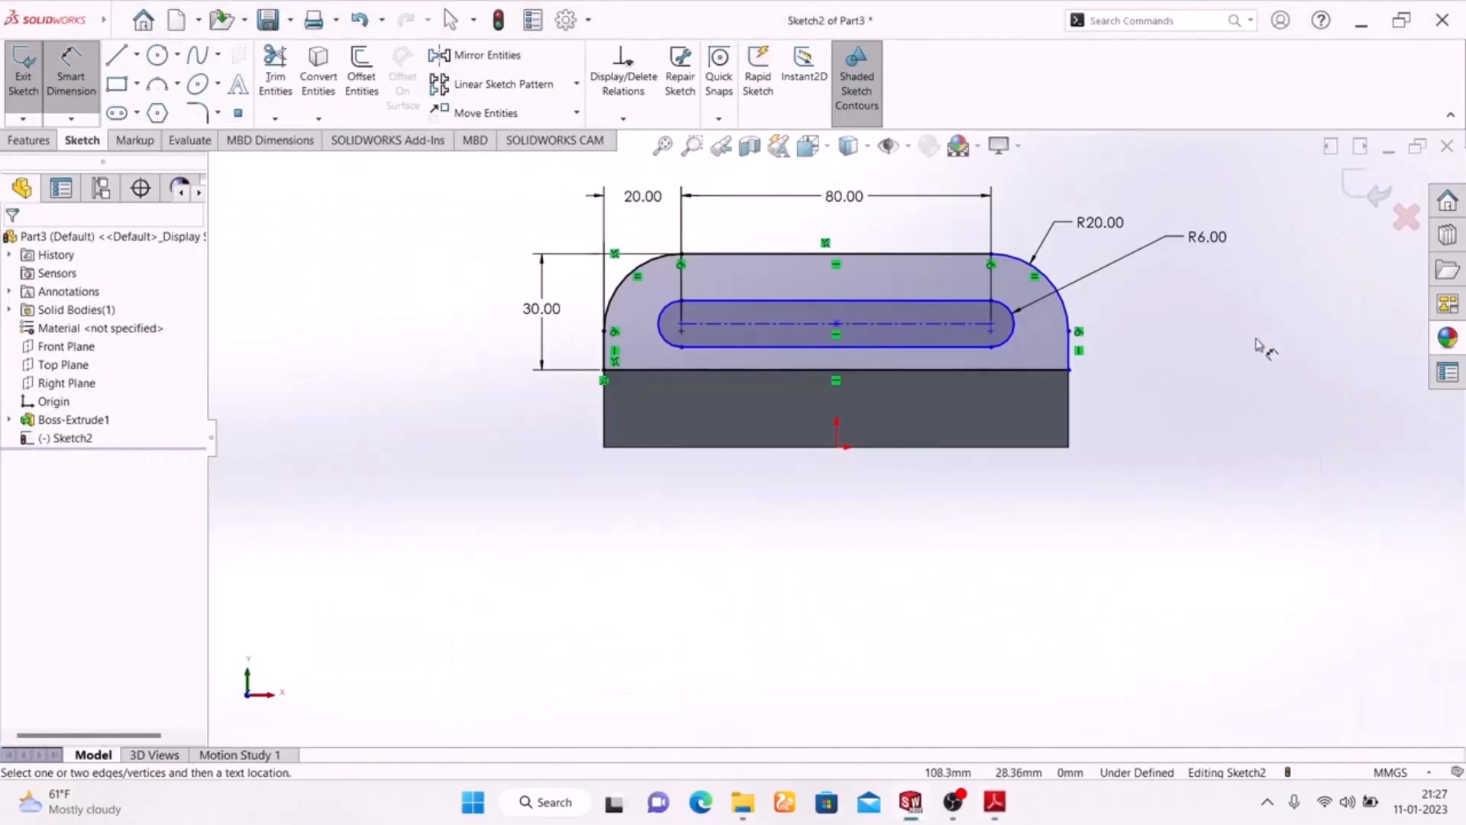
{"action": "left_click", "coordinate": [1366, 190]}
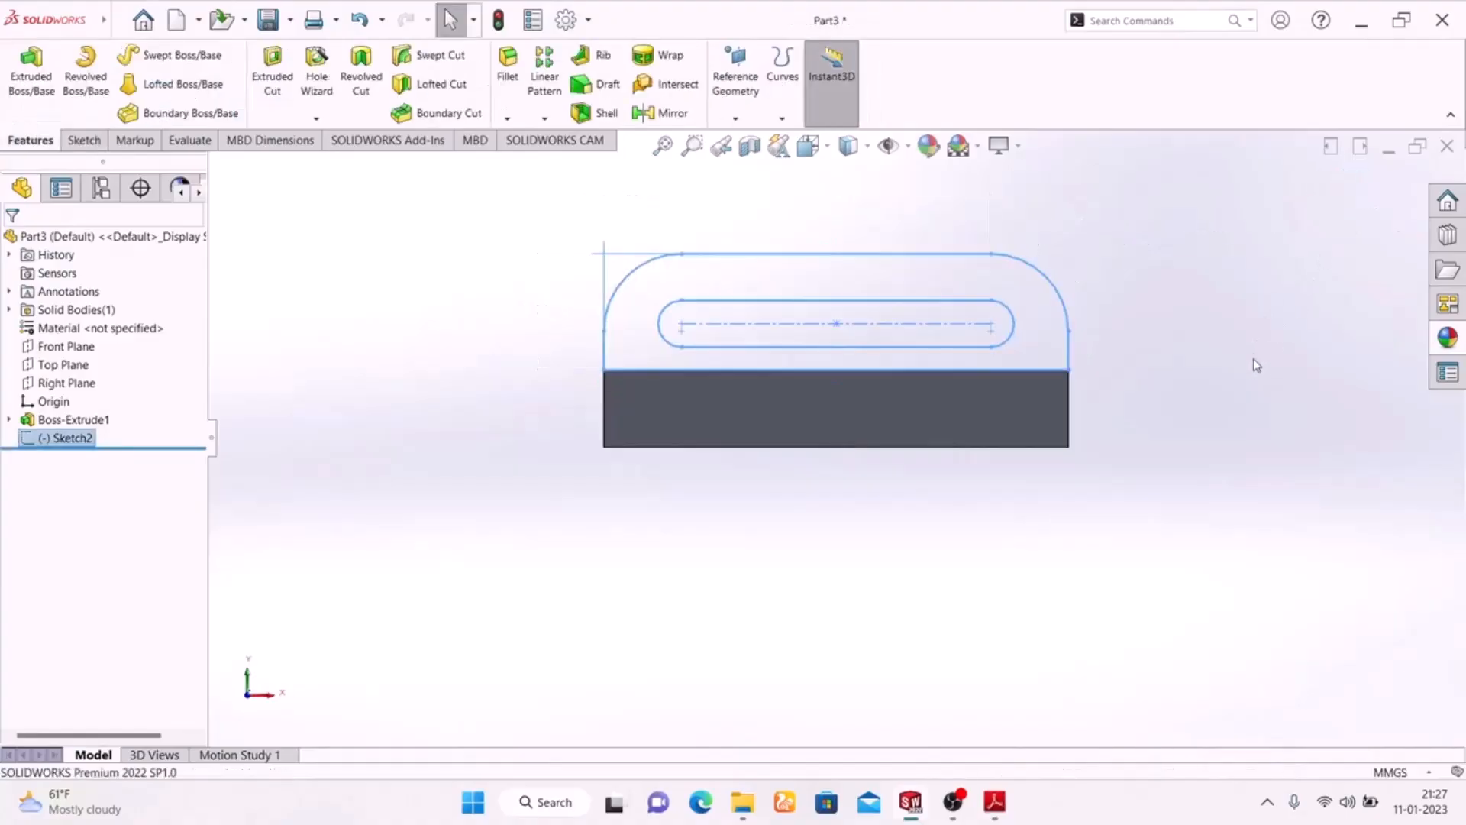
{"action": "key", "text": "space"}
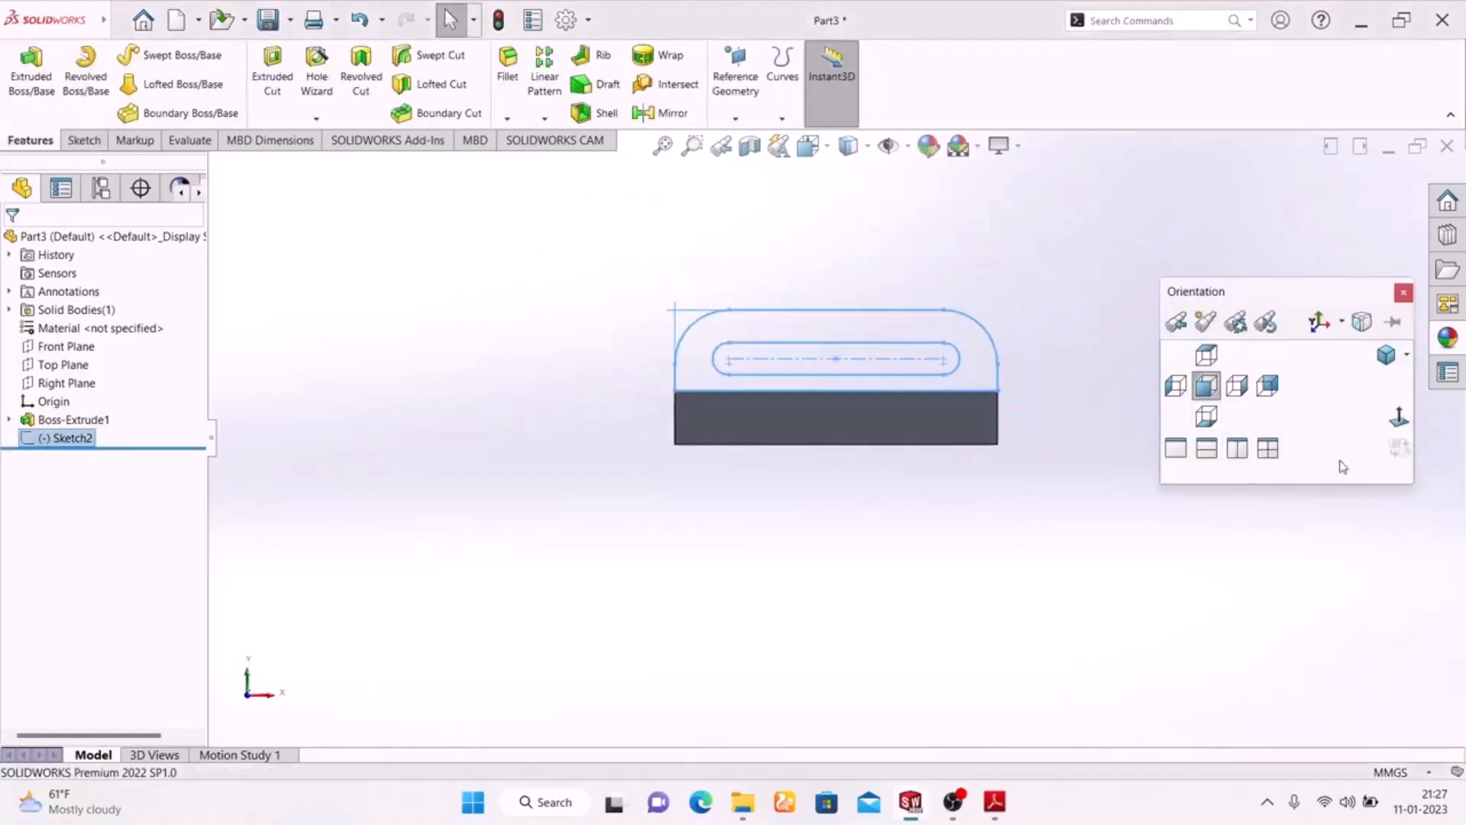
{"action": "left_click", "coordinate": [1383, 359]}
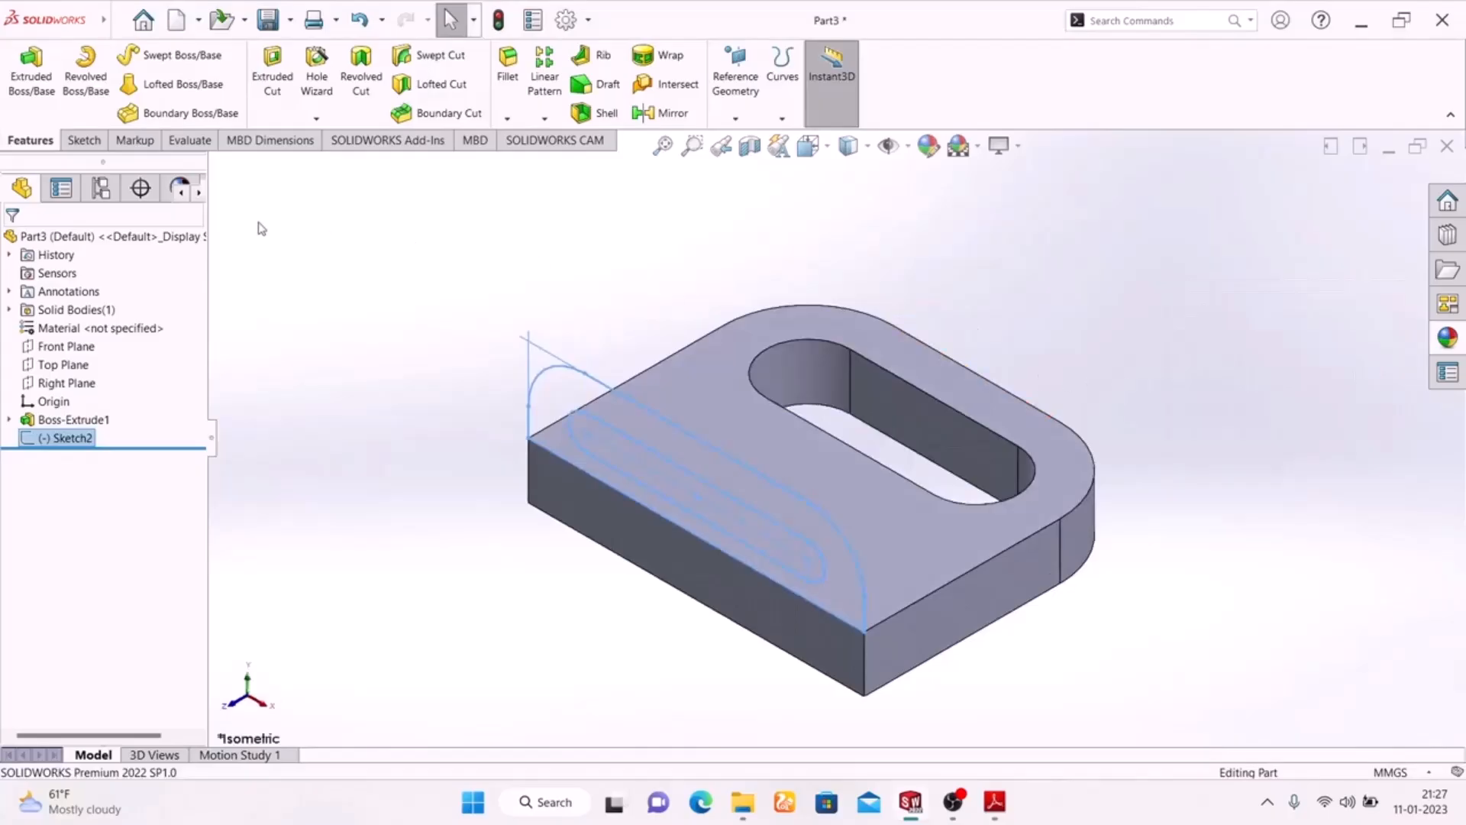
Step: Check the upright's thickness in the PDF drawing and extrude its sketch 20 mm in the reversed direction, over the base plate
{"action": "left_click", "coordinate": [989, 803]}
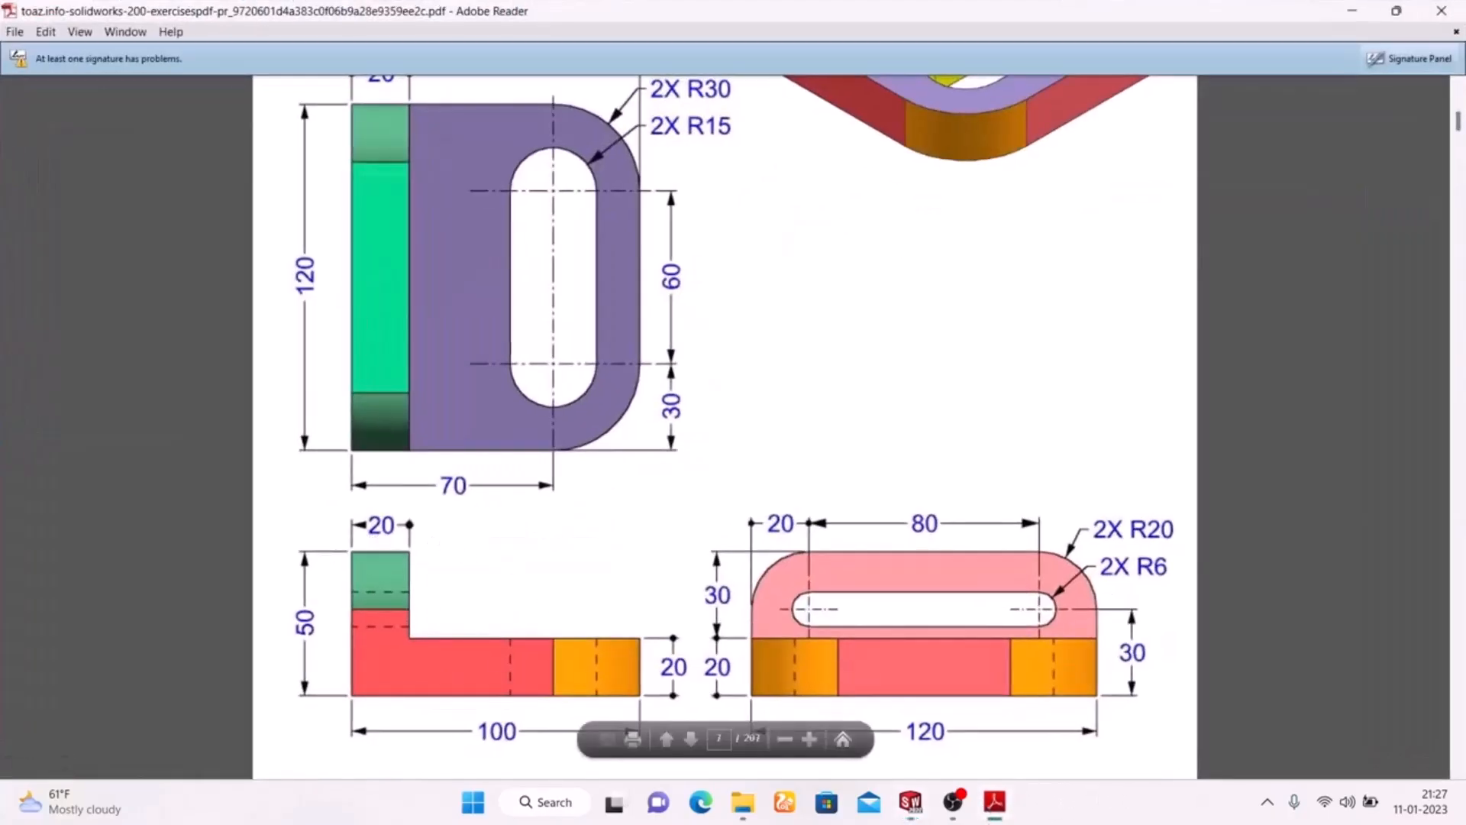
{"action": "left_click", "coordinate": [994, 802]}
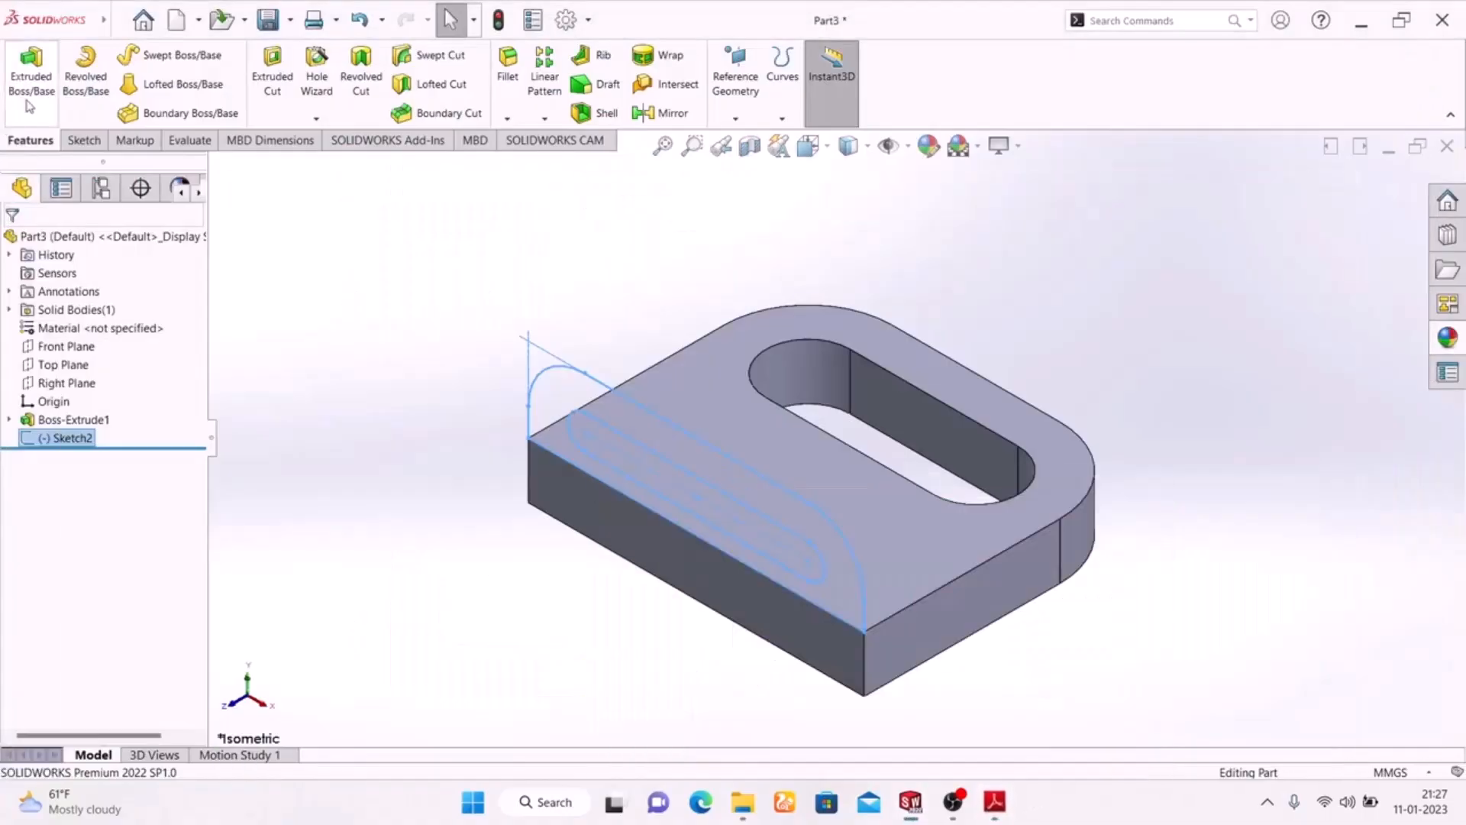
{"action": "left_click", "coordinate": [11, 103]}
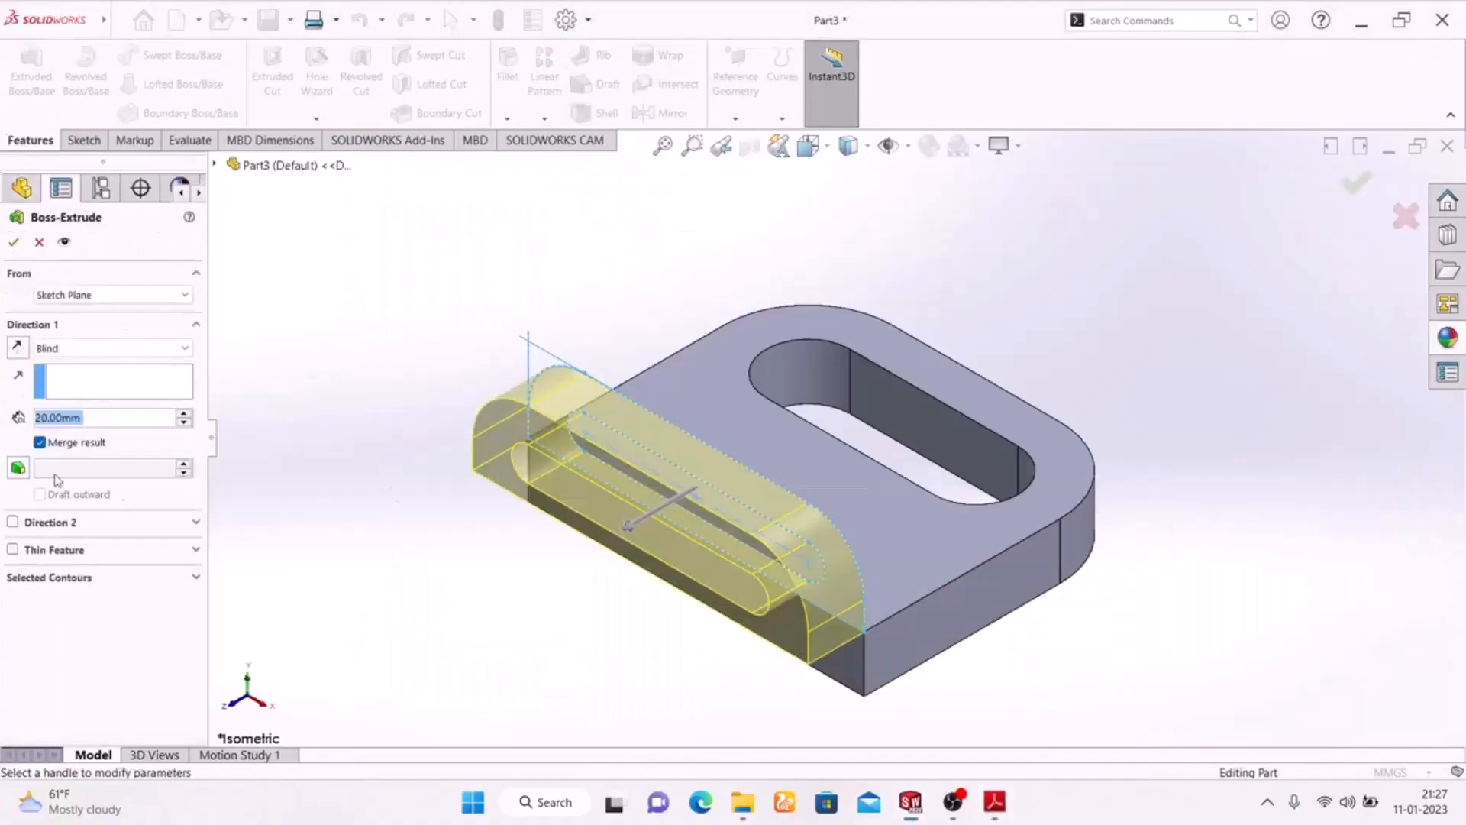
{"action": "left_click", "coordinate": [19, 349]}
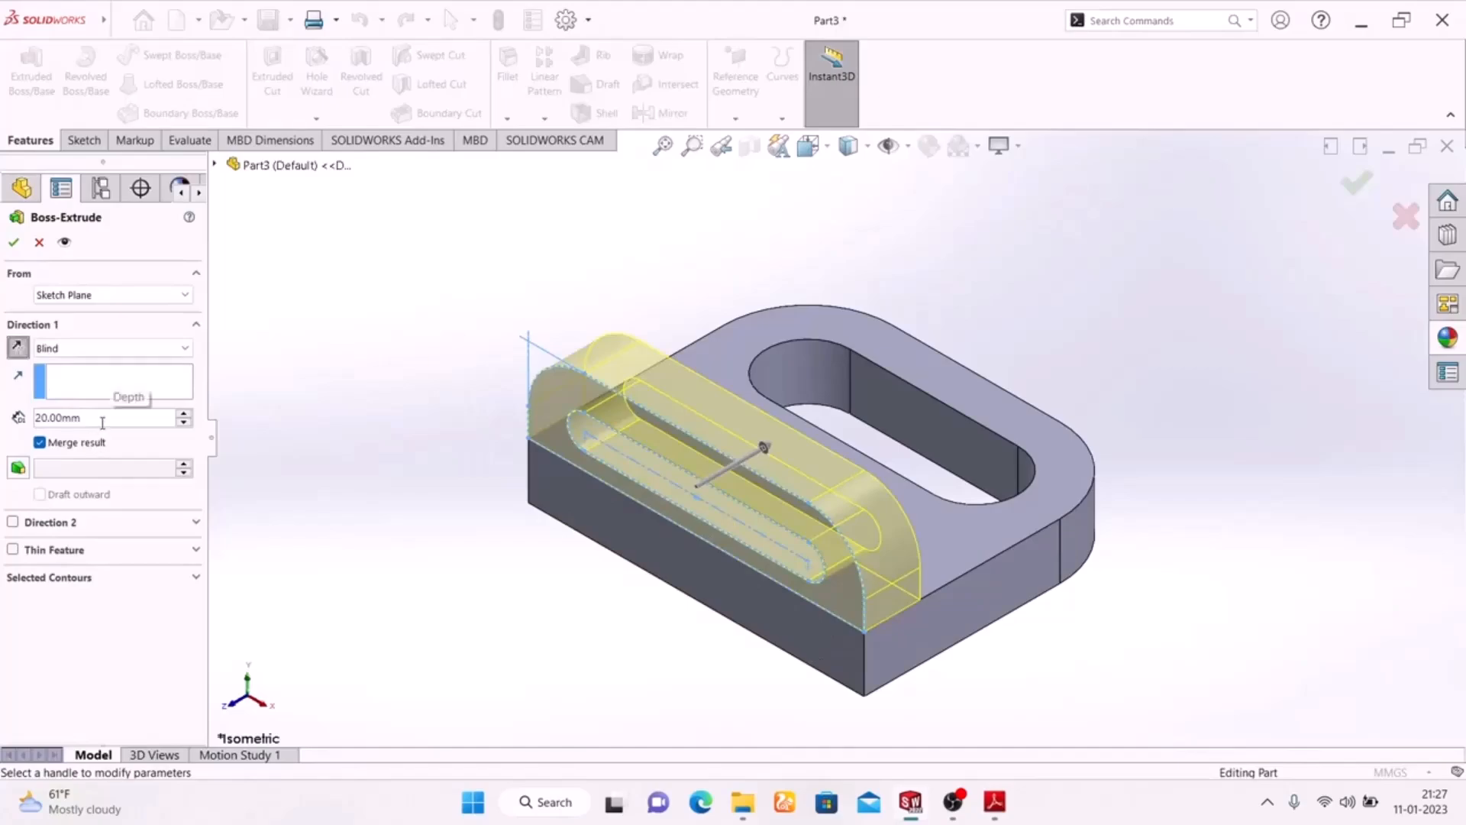
{"action": "left_click", "coordinate": [10, 240]}
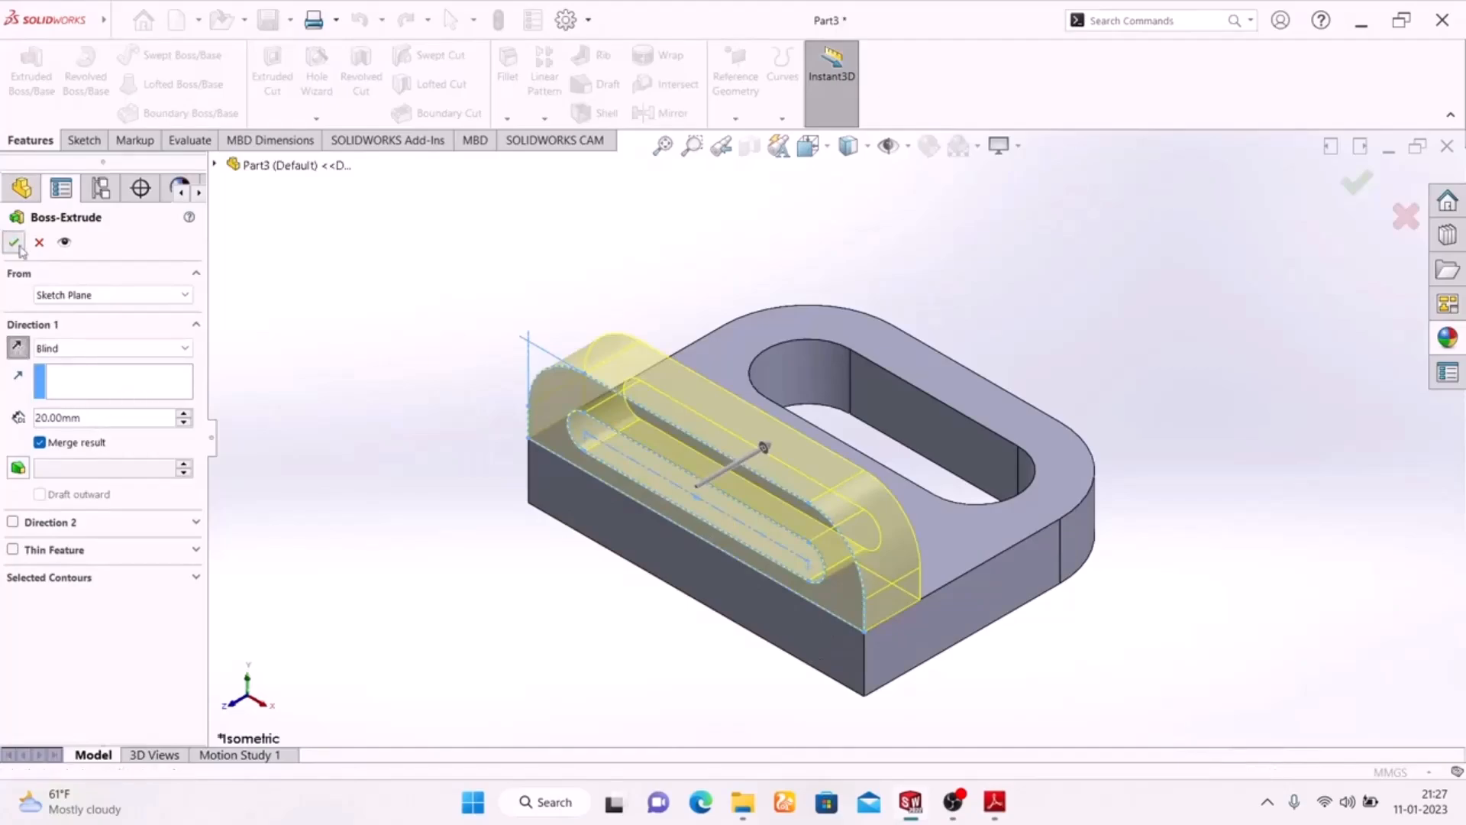
Step: Compare the bracket with the coloured isometric view of Exercise-02 in the PDF drawing
{"action": "middle_click_drag", "start_coordinate": [390, 535], "coordinate": [245, 566]}
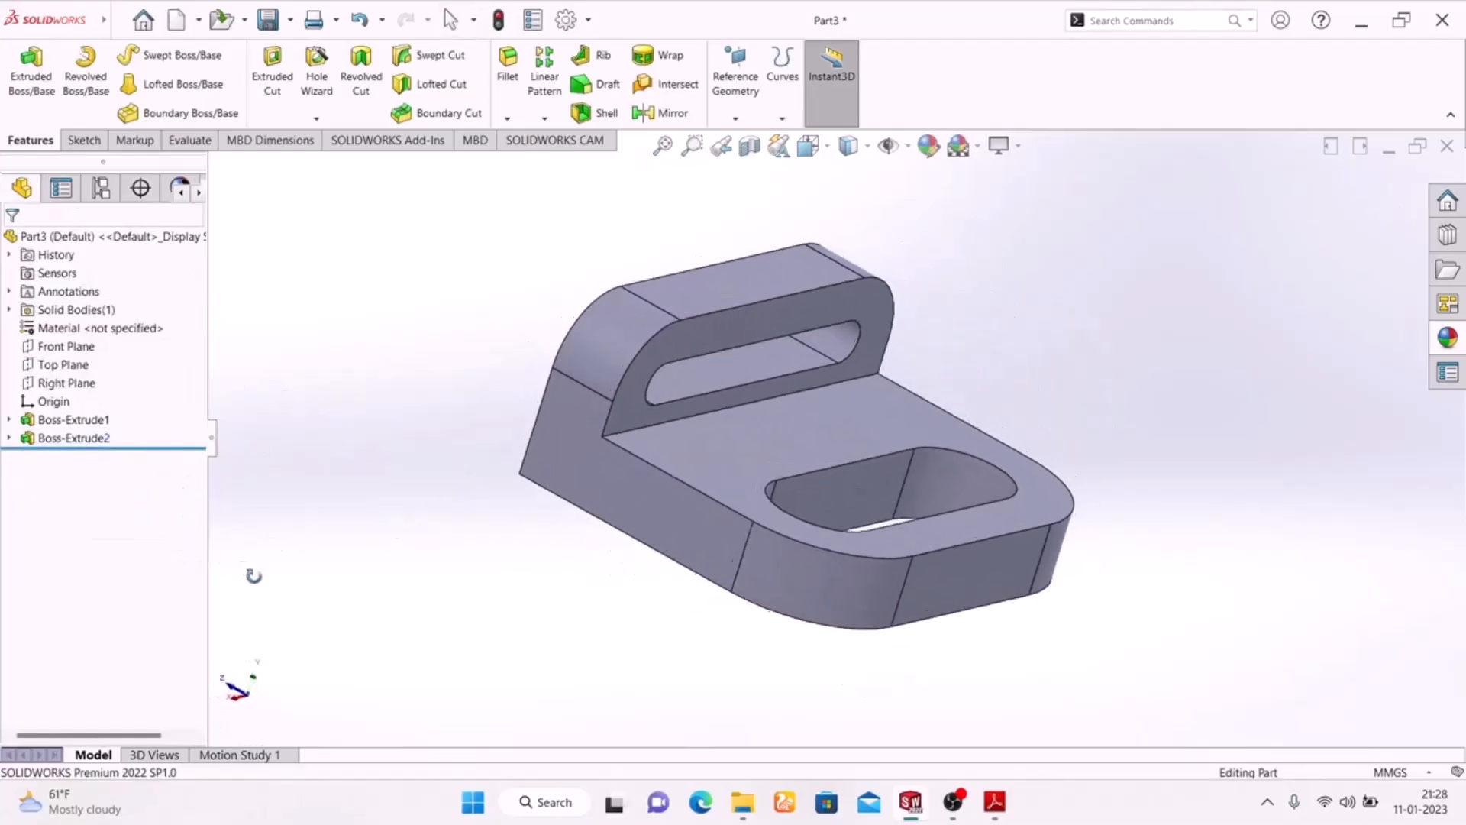
{"action": "left_click", "coordinate": [994, 801]}
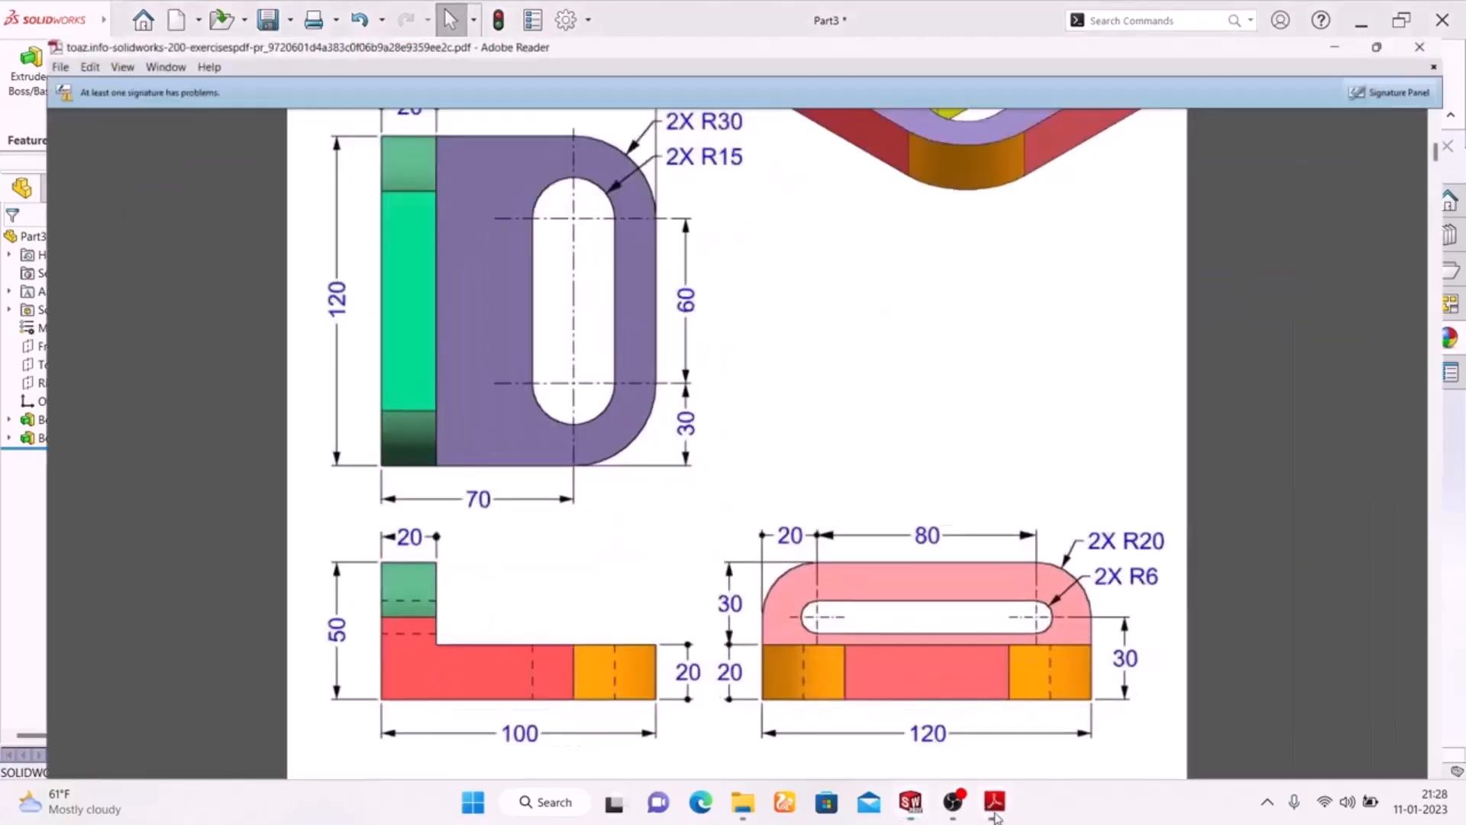
{"action": "scroll", "coordinate": [861, 408], "scroll_direction": "up", "scroll_amount": 3}
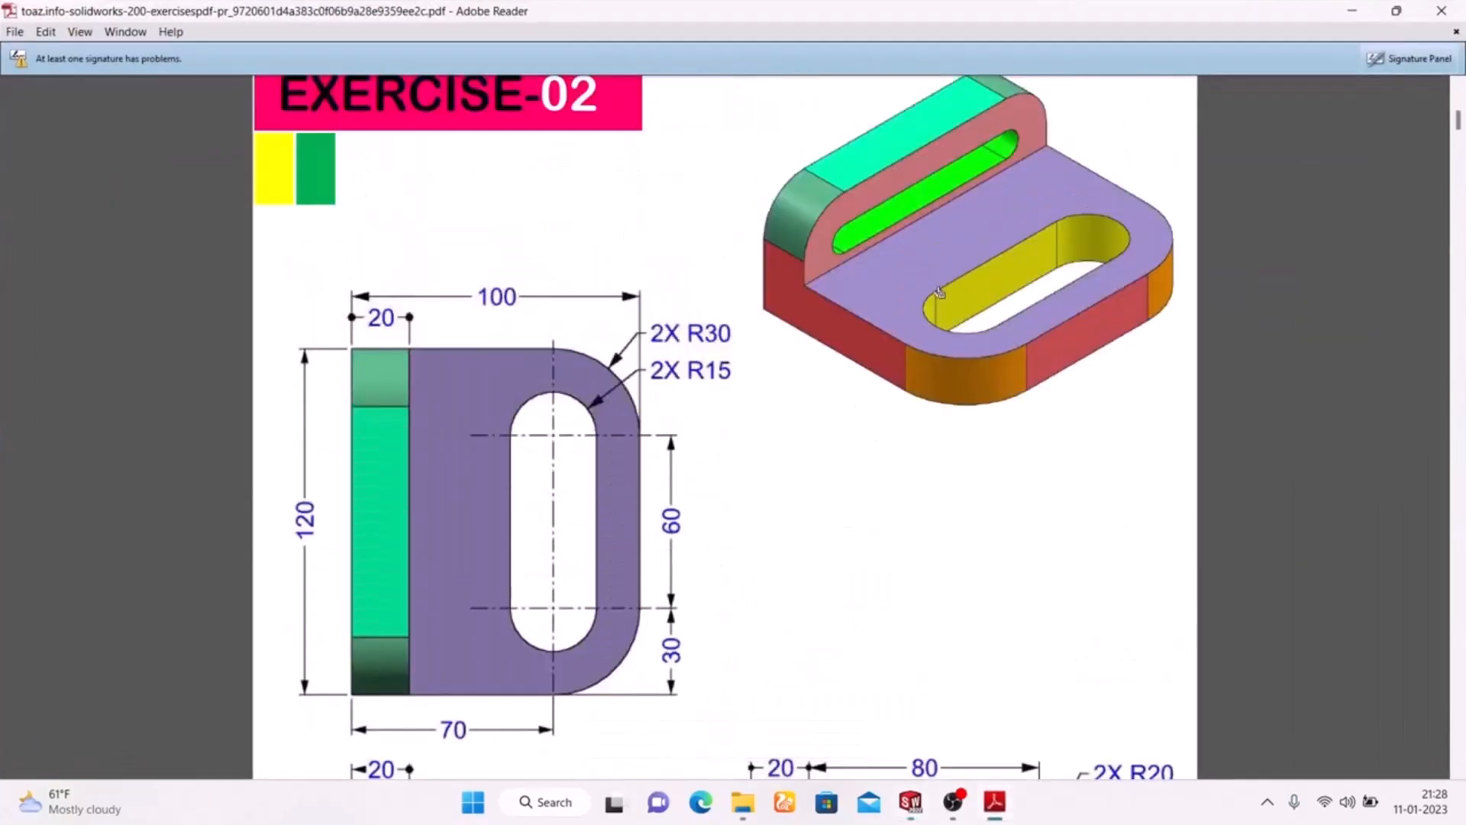
{"action": "left_click", "coordinate": [997, 805]}
{"action": "left_click", "coordinate": [928, 145]}
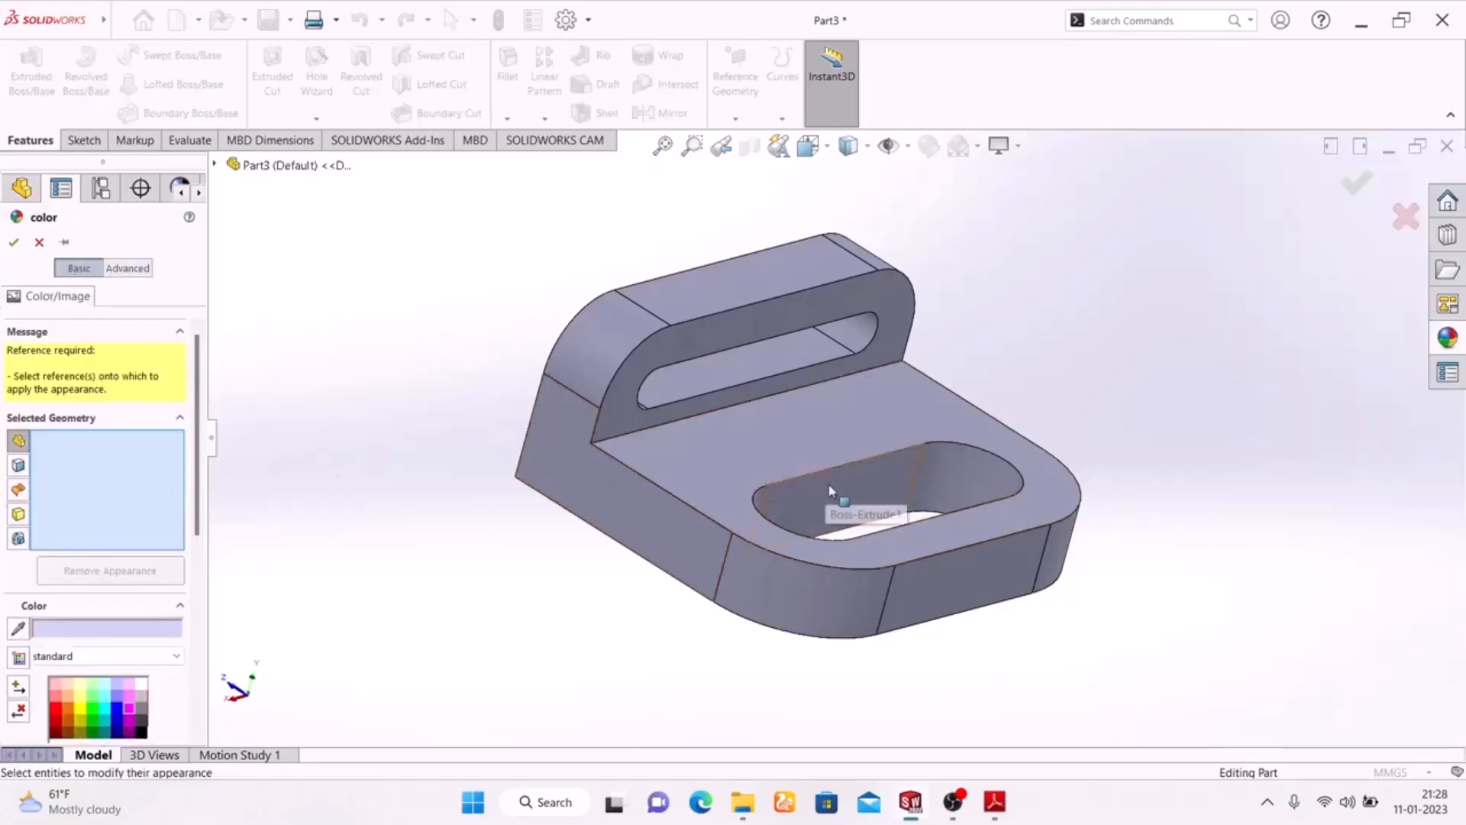
{"action": "left_click", "coordinate": [842, 501]}
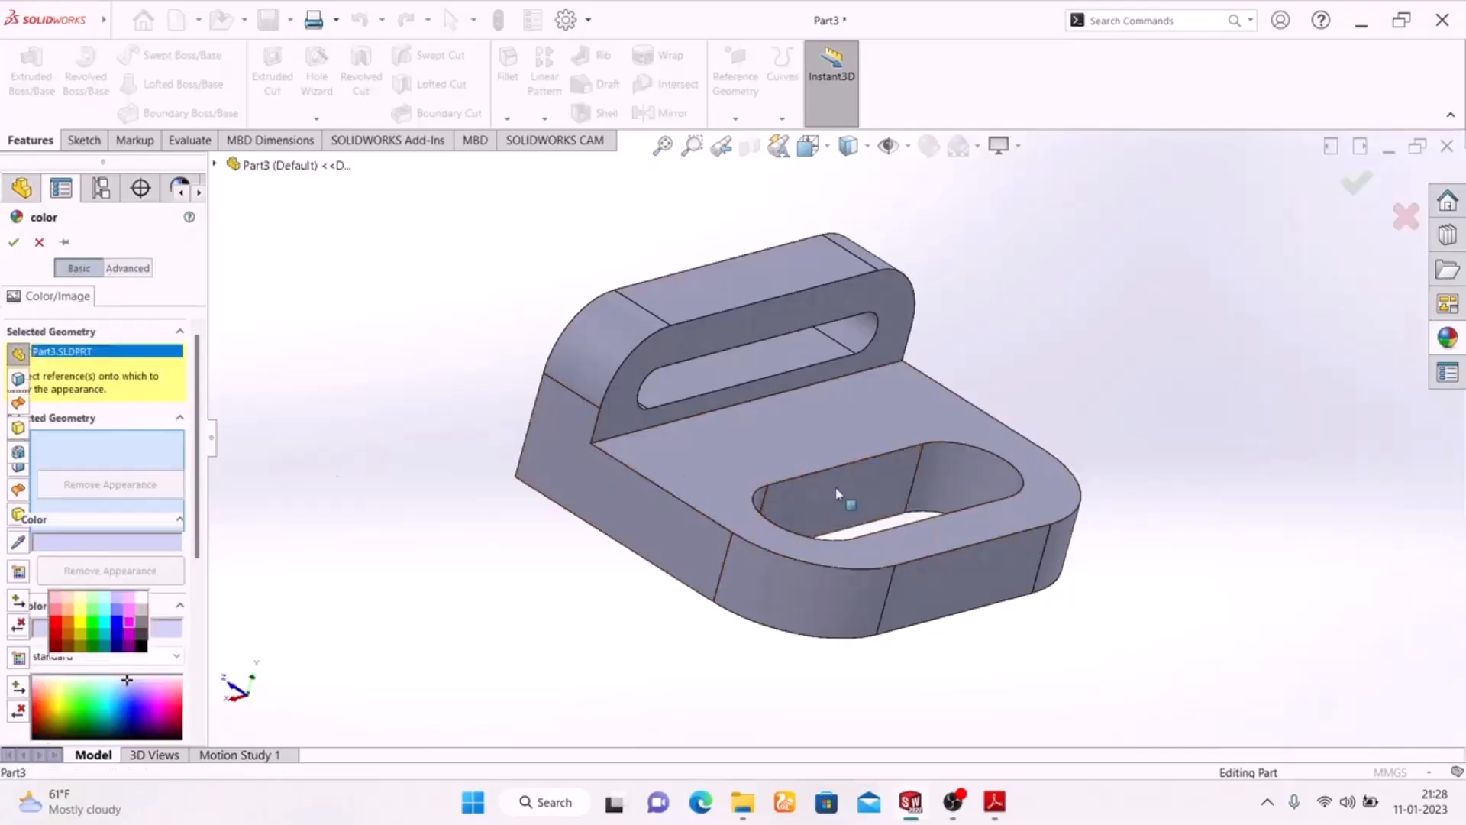
{"action": "left_click", "coordinate": [976, 479]}
{"action": "middle_click_drag", "start_coordinate": [448, 514], "coordinate": [865, 452]}
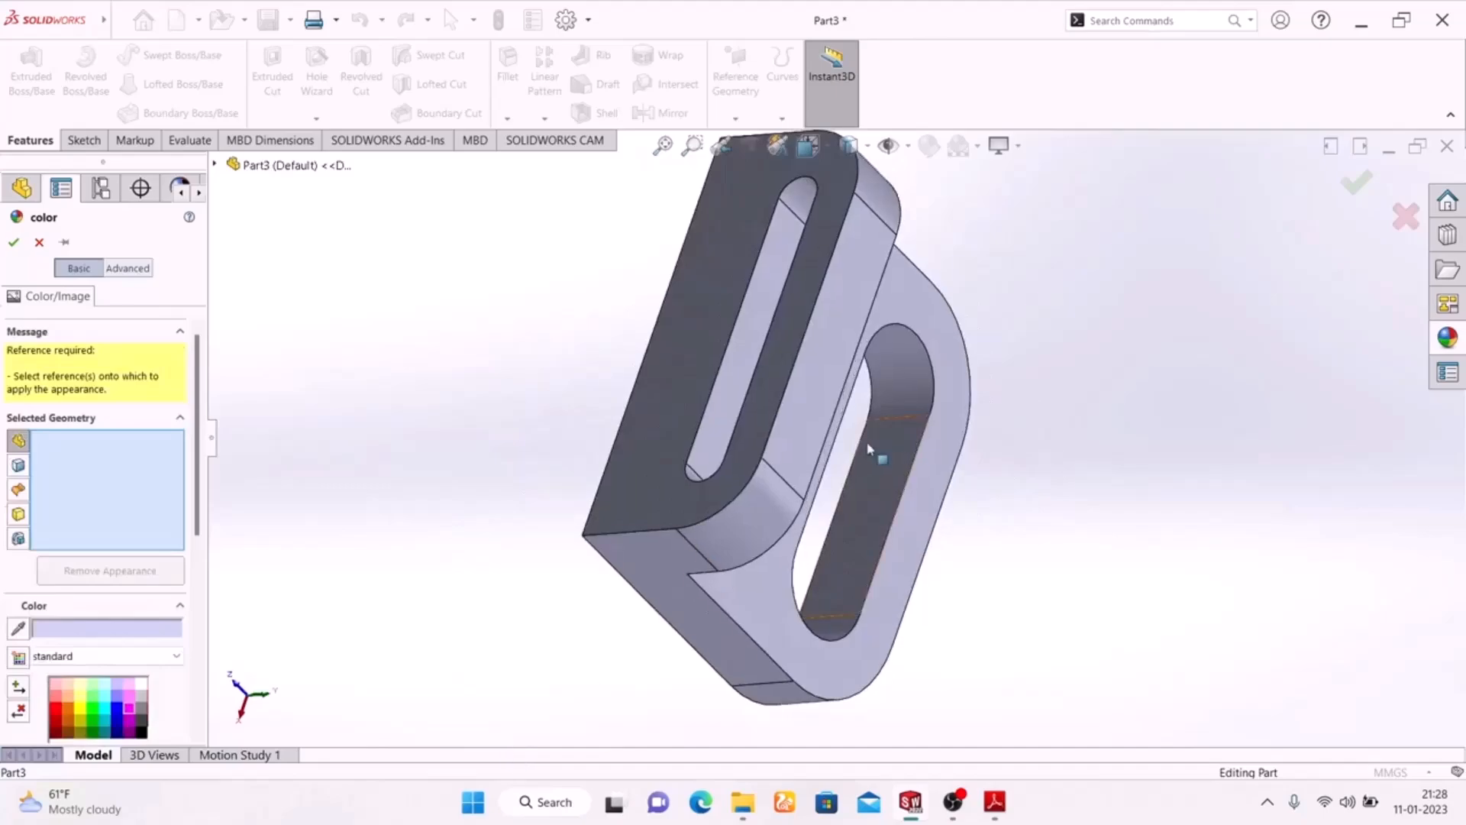
{"action": "scroll", "coordinate": [871, 465], "scroll_direction": "down", "scroll_amount": 3}
{"action": "left_click", "coordinate": [882, 497]}
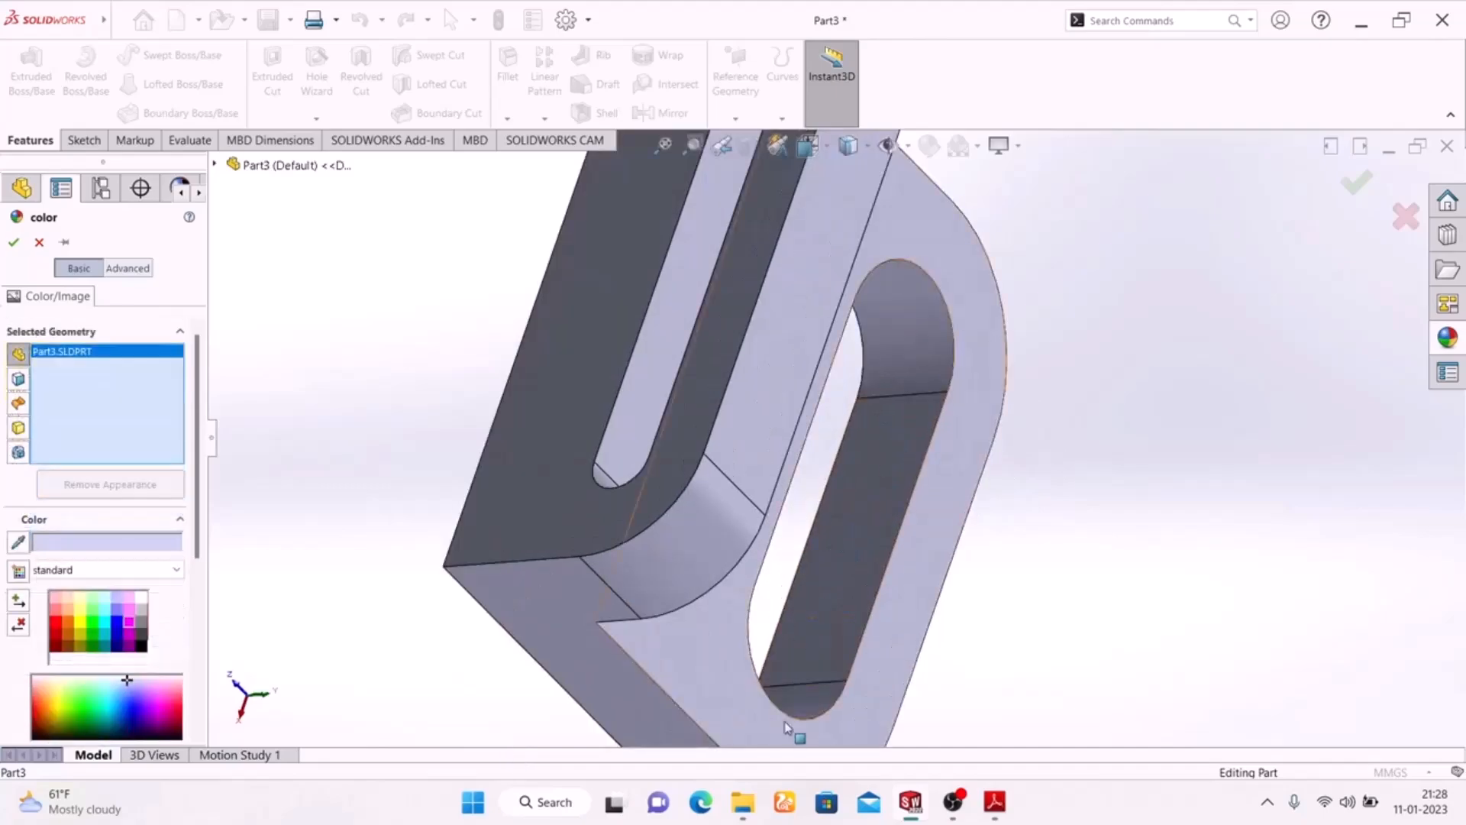
{"action": "left_click", "coordinate": [798, 701]}
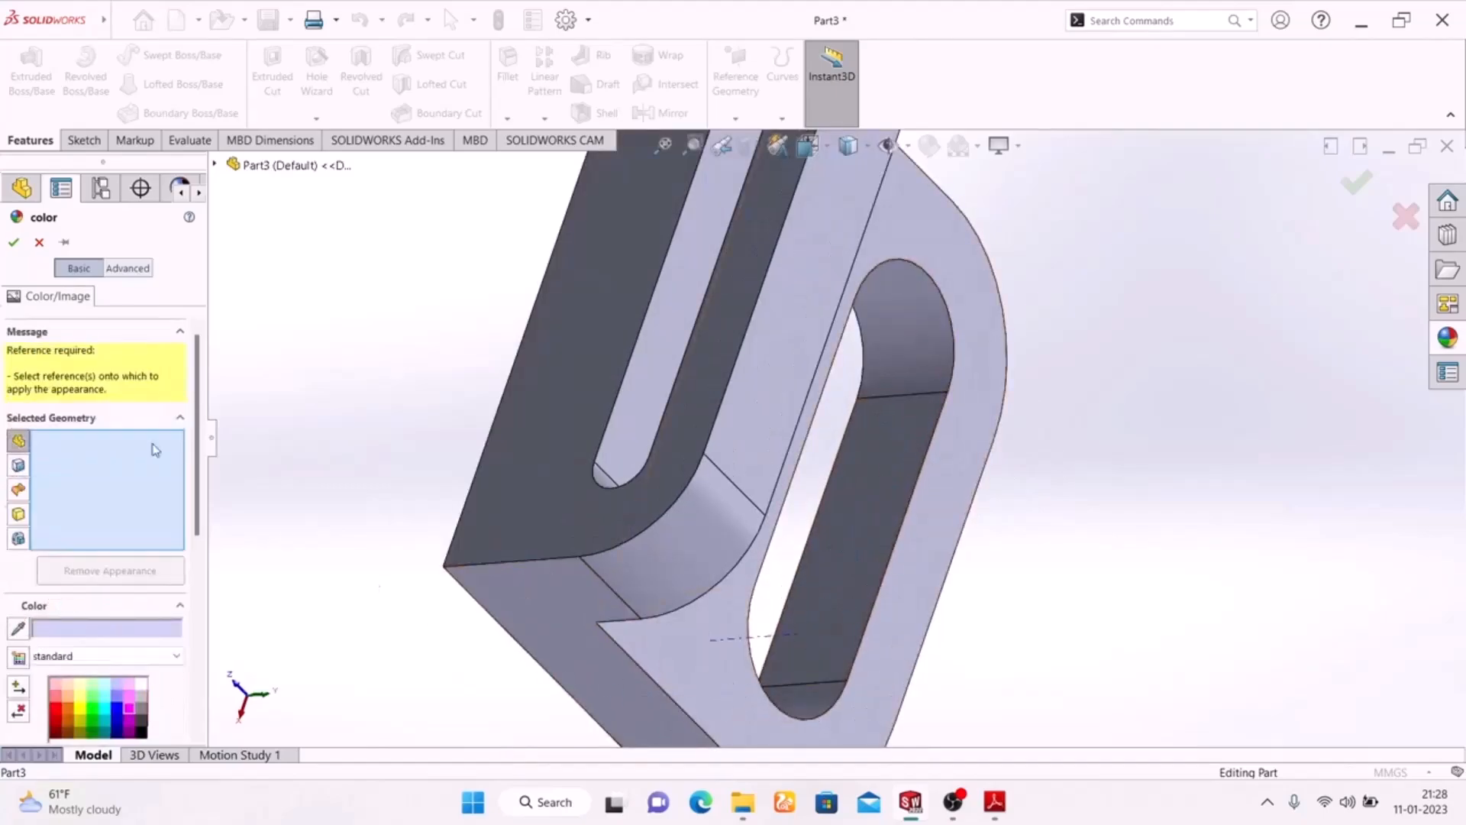
{"action": "left_click", "coordinate": [38, 243]}
{"action": "middle_click_drag", "start_coordinate": [1069, 429], "coordinate": [979, 306]}
{"action": "left_click", "coordinate": [829, 418]}
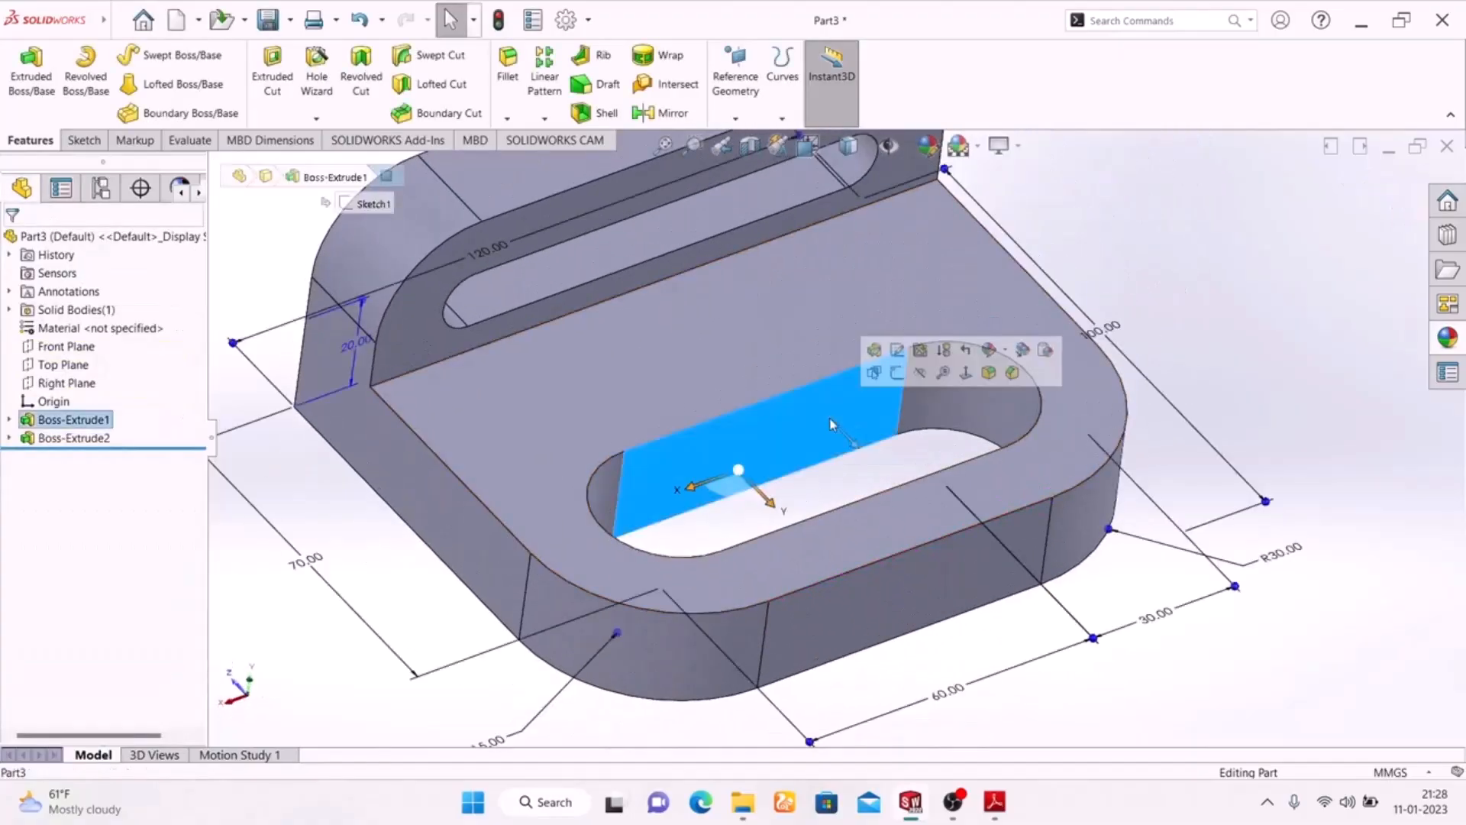
{"action": "left_click", "coordinate": [945, 402], "text": "ctrl"}
{"action": "left_click", "coordinate": [603, 481], "text": "ctrl"}
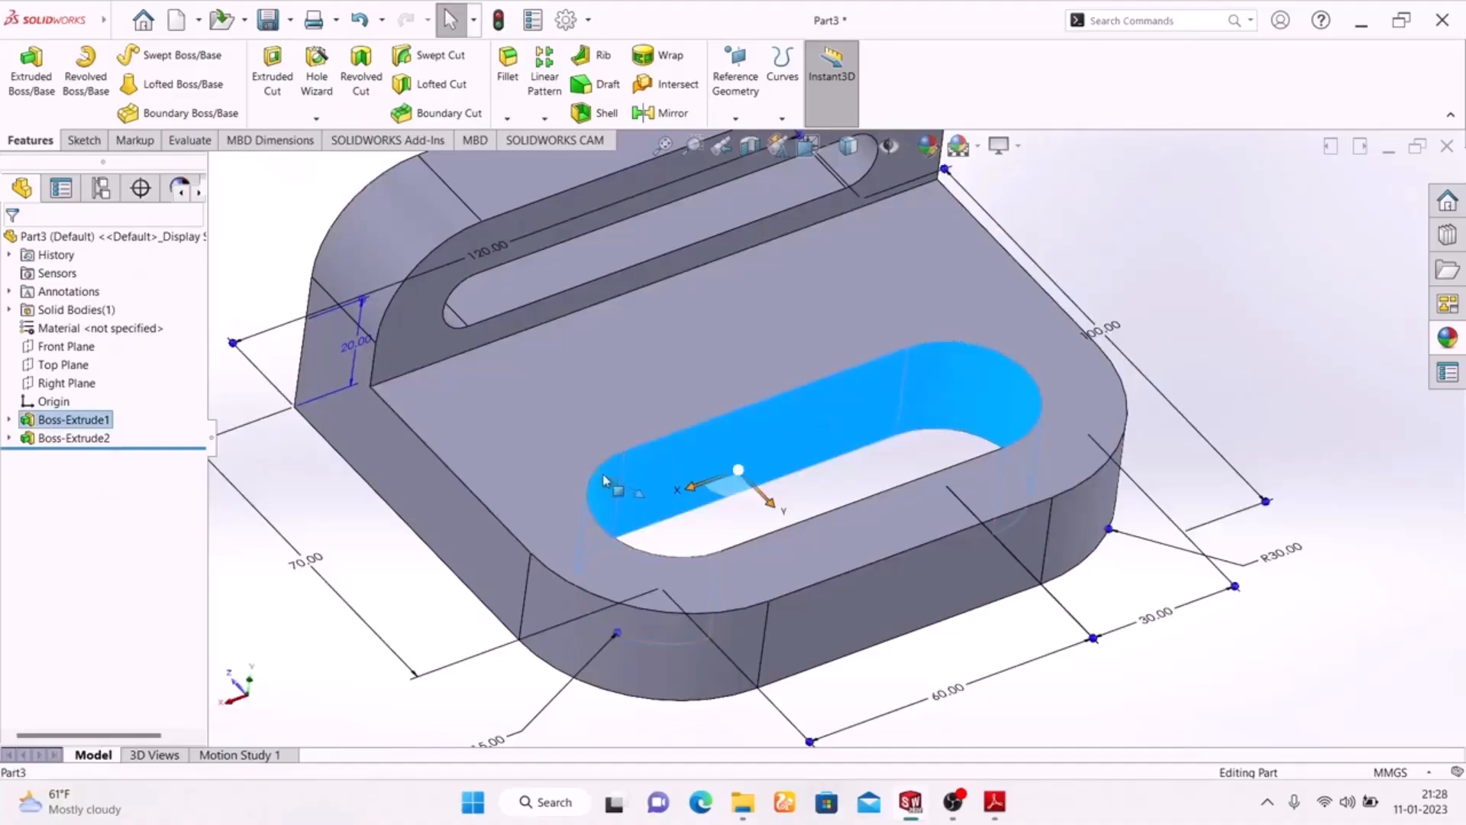
{"action": "middle_click_drag", "start_coordinate": [741, 467], "coordinate": [872, 521]}
{"action": "scroll", "coordinate": [872, 521], "scroll_direction": "down", "scroll_amount": 3}
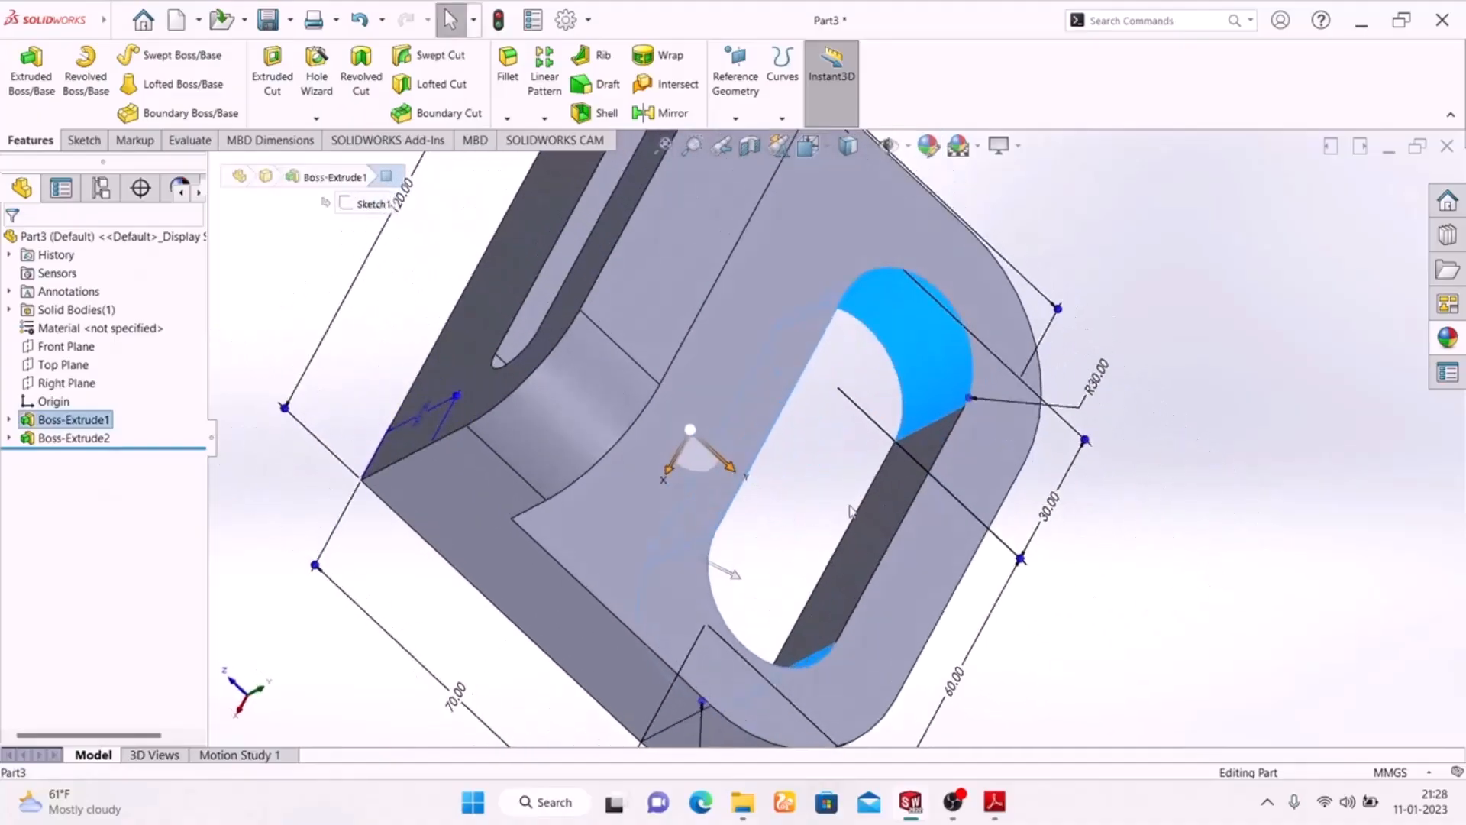
Step: Select all four inner wall faces of the base plate's slot together
{"action": "left_click", "coordinate": [872, 519], "text": "ctrl"}
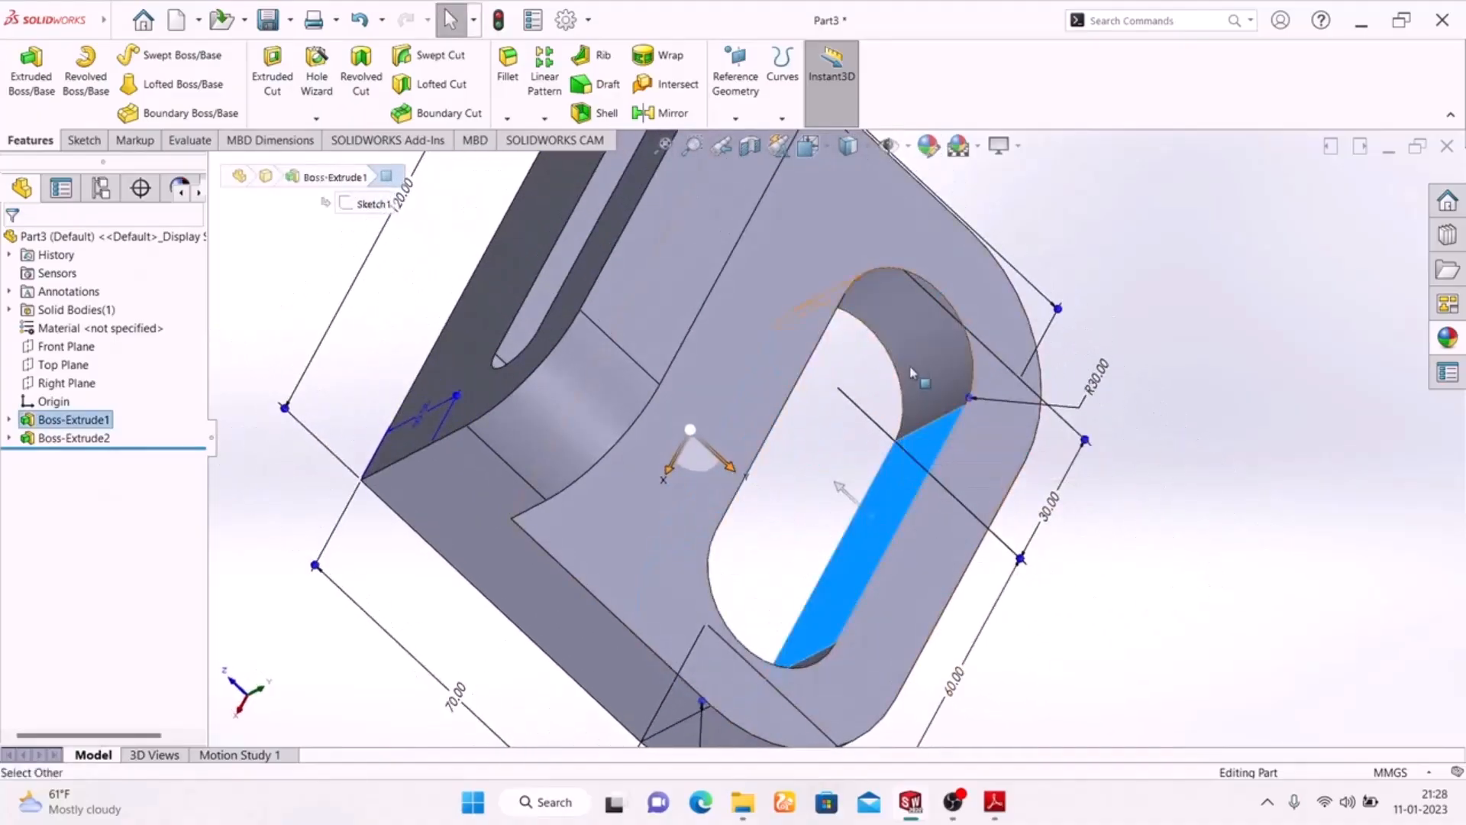
{"action": "mouse_move", "coordinate": [1144, 580]}
{"action": "middle_mouse_down"}
{"action": "mouse_move", "coordinate": [1077, 458]}
{"action": "mouse_move", "coordinate": [1055, 518]}
{"action": "mouse_move", "coordinate": [992, 488]}
{"action": "middle_mouse_up"}
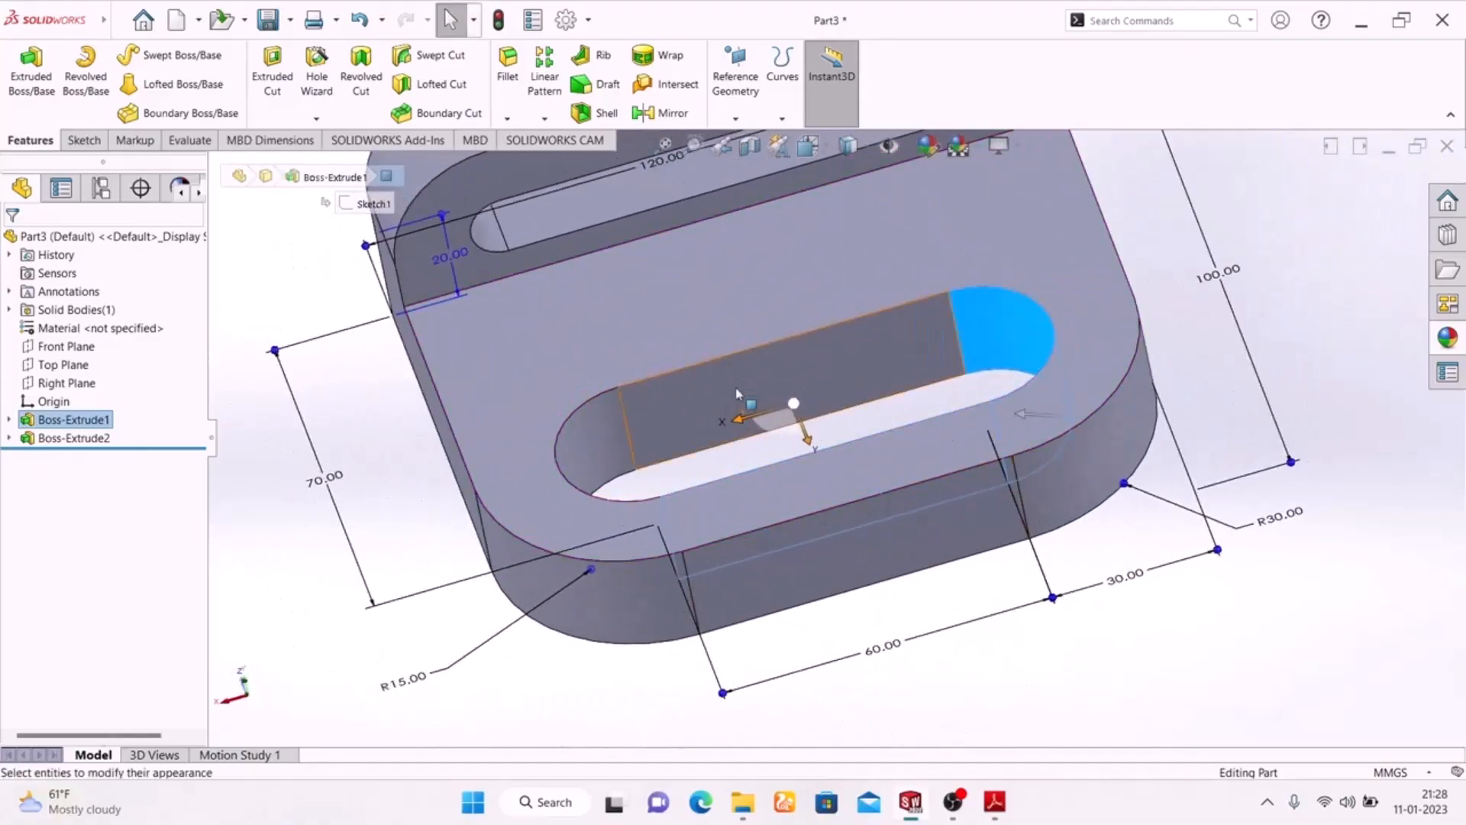
{"action": "left_click", "coordinate": [690, 432], "text": "ctrl"}
{"action": "left_click", "coordinate": [601, 443], "text": "ctrl"}
{"action": "scroll", "coordinate": [785, 461], "scroll_direction": "up", "scroll_amount": 3}
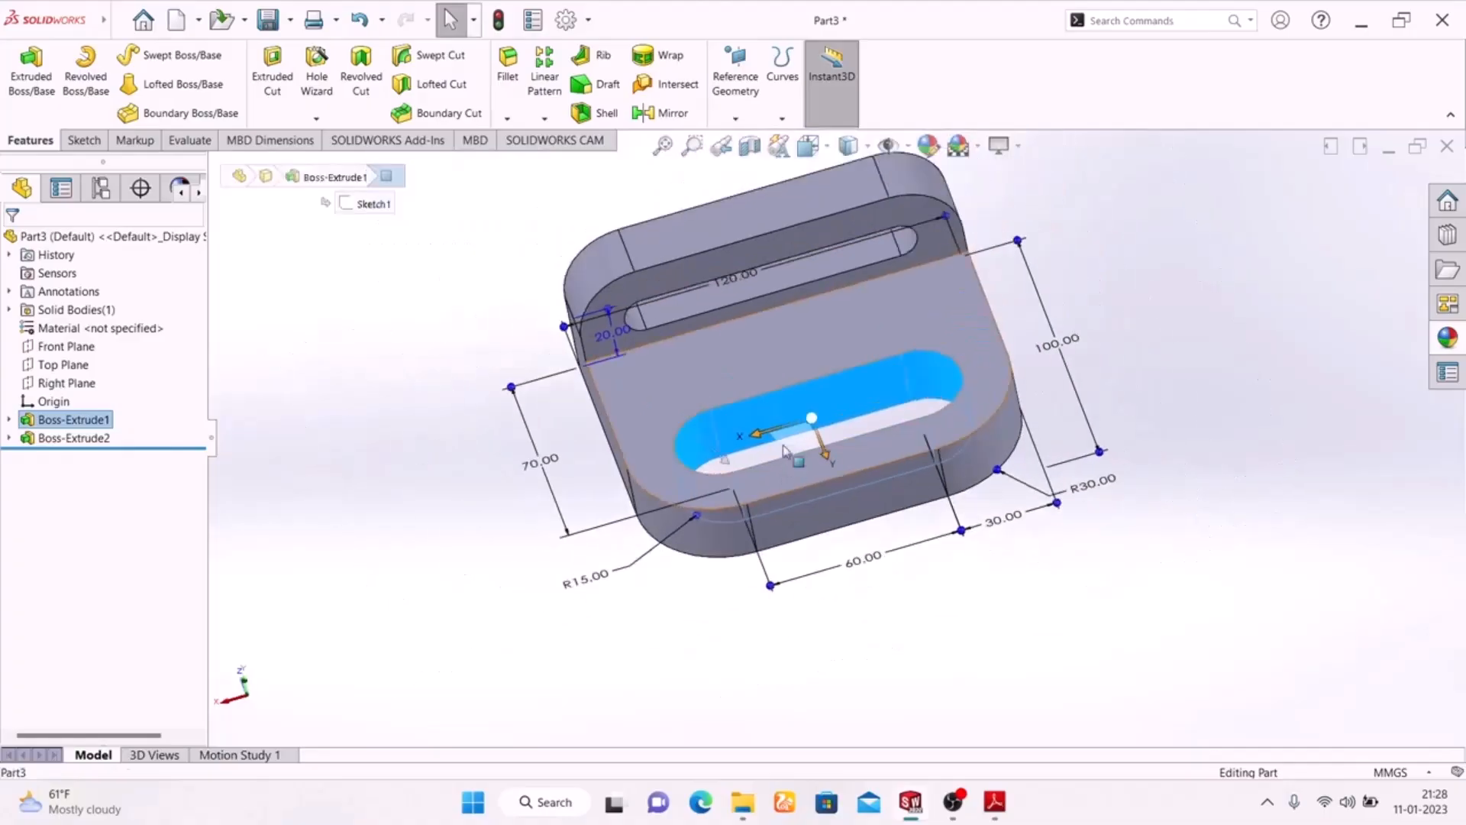
Step: Add the four inner wall faces of the upright's slot to the selection and colour all selected slot faces green
{"action": "scroll", "coordinate": [811, 320], "scroll_direction": "down", "scroll_amount": 6}
{"action": "scroll", "coordinate": [807, 257], "scroll_direction": "up", "scroll_amount": 3}
{"action": "left_click", "coordinate": [700, 215], "text": "ctrl"}
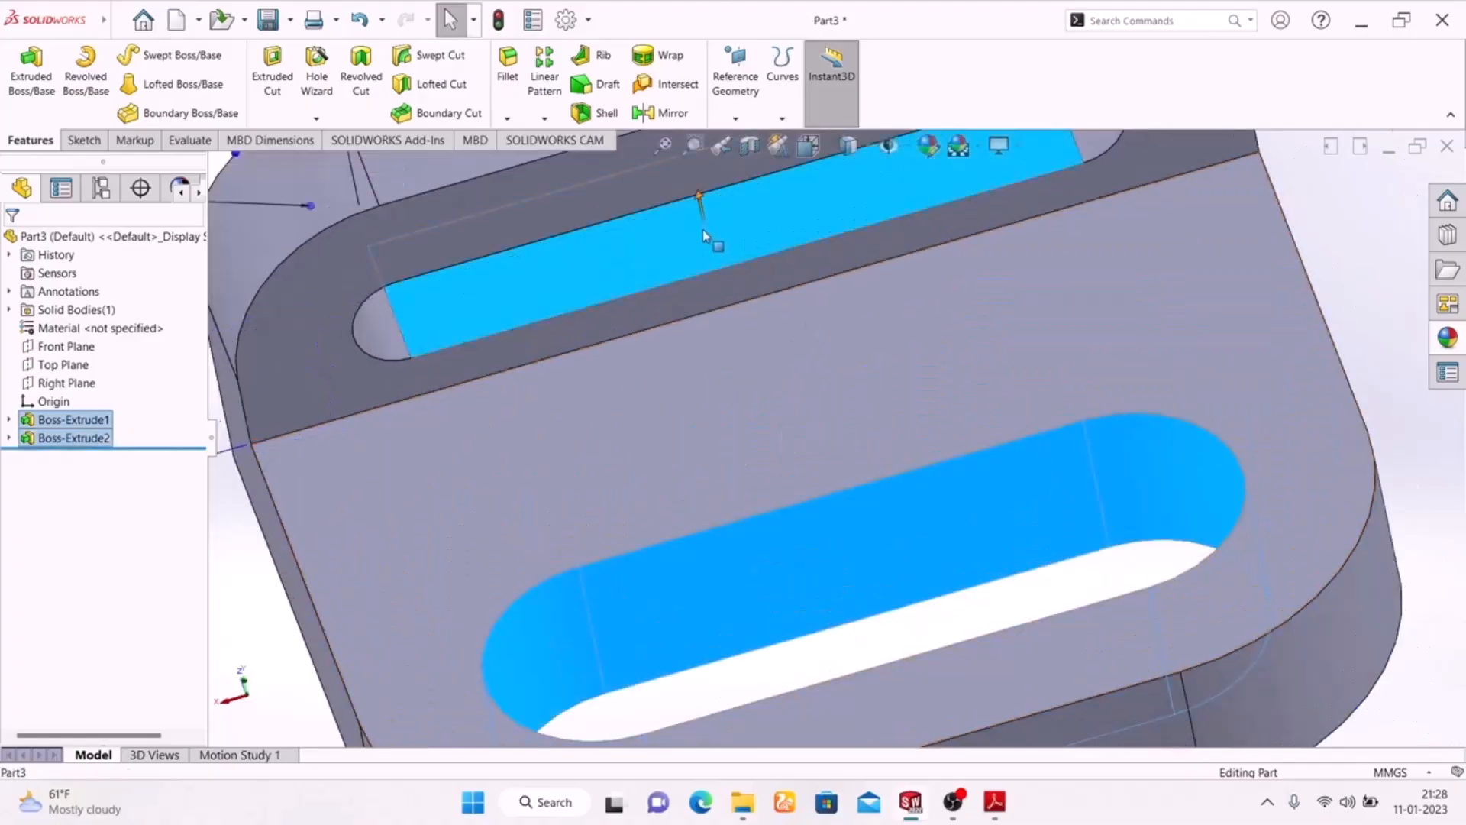
{"action": "scroll", "coordinate": [733, 349], "scroll_direction": "up", "scroll_amount": 1}
{"action": "left_click", "coordinate": [983, 261], "text": "ctrl"}
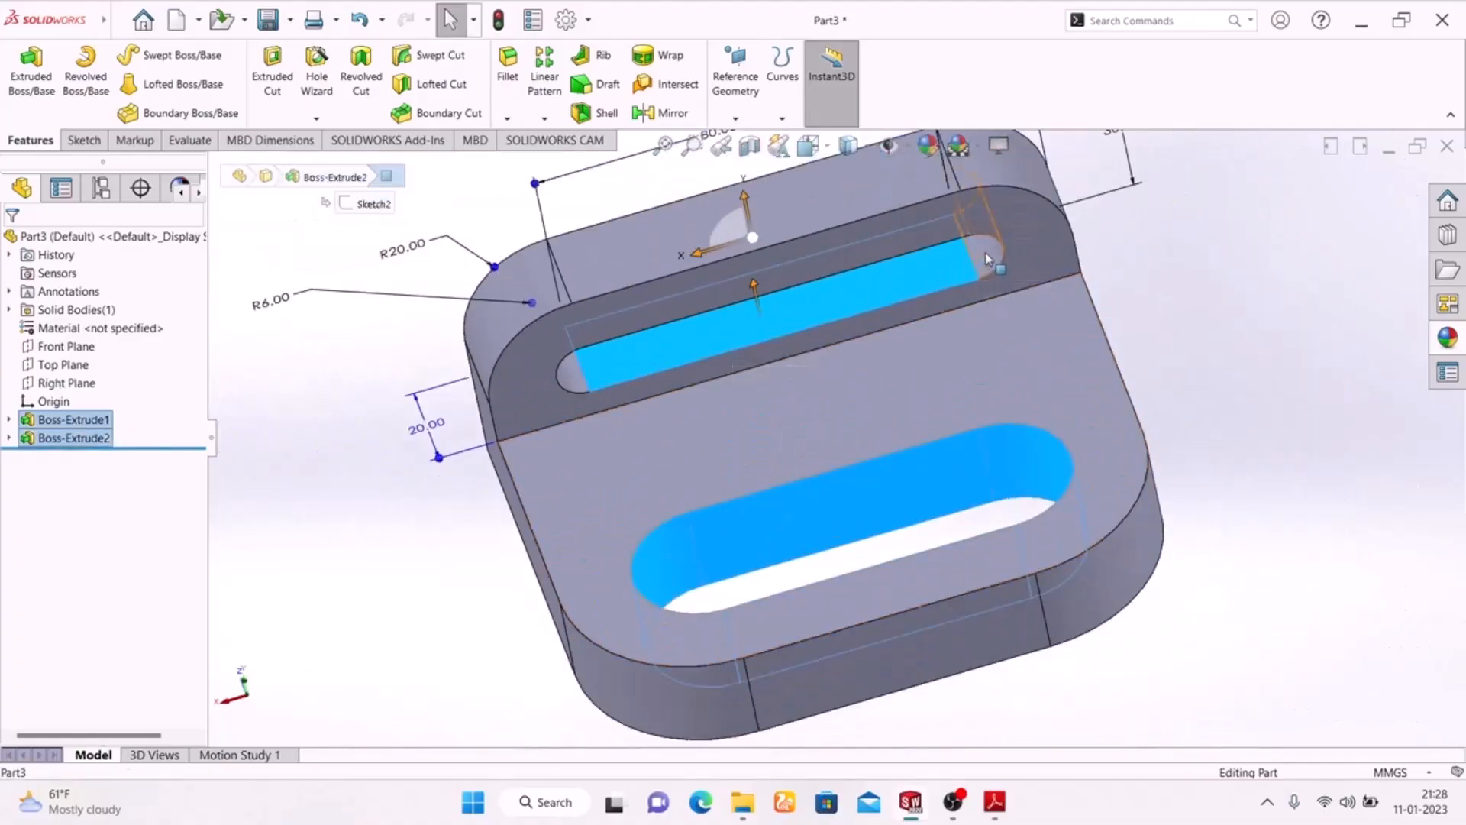
{"action": "left_click", "coordinate": [574, 374], "text": "ctrl"}
{"action": "middle_click_drag", "start_coordinate": [1248, 413], "coordinate": [982, 250]}
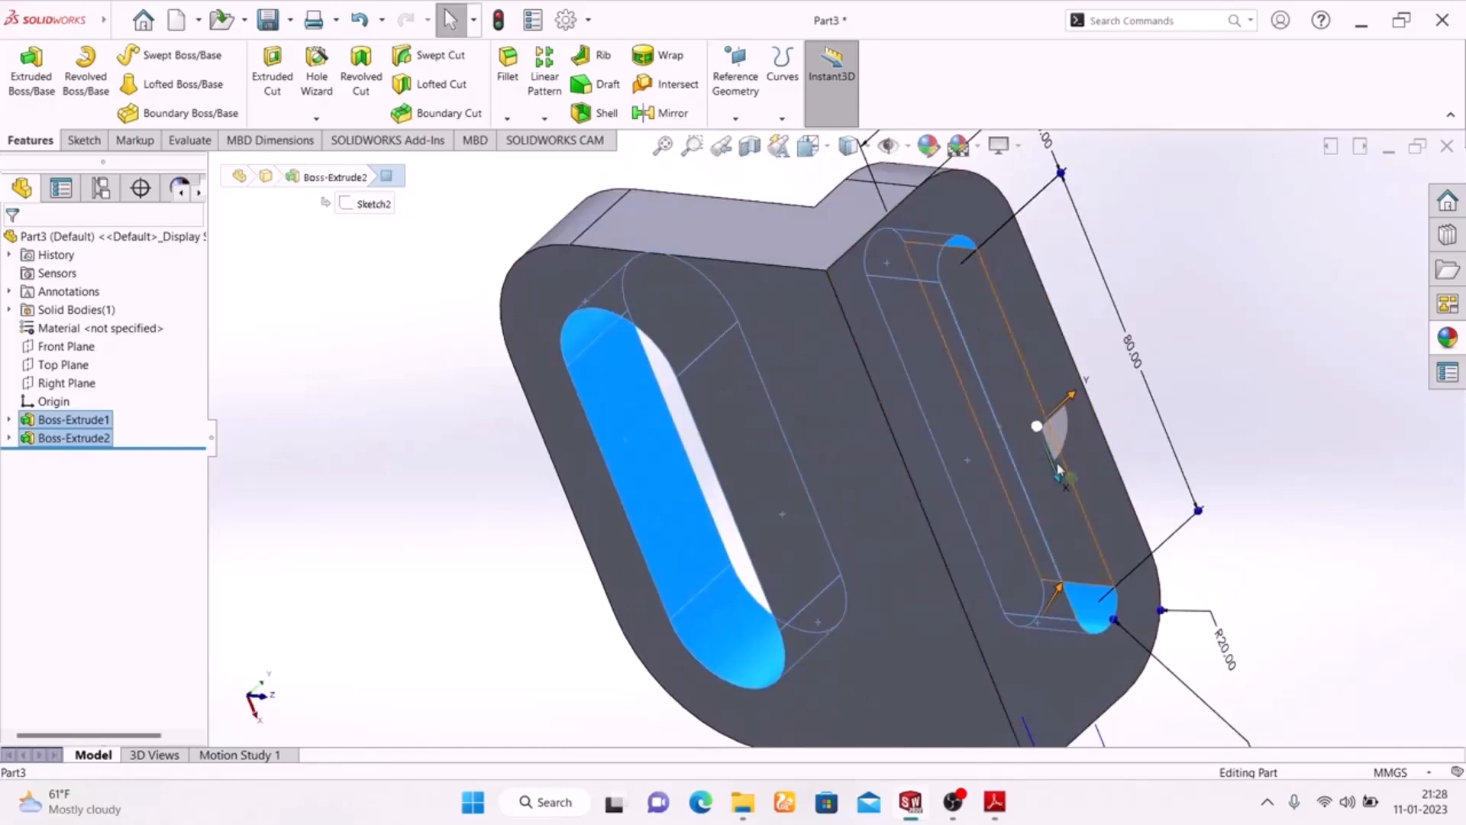
{"action": "left_click", "coordinate": [1067, 540], "text": "ctrl"}
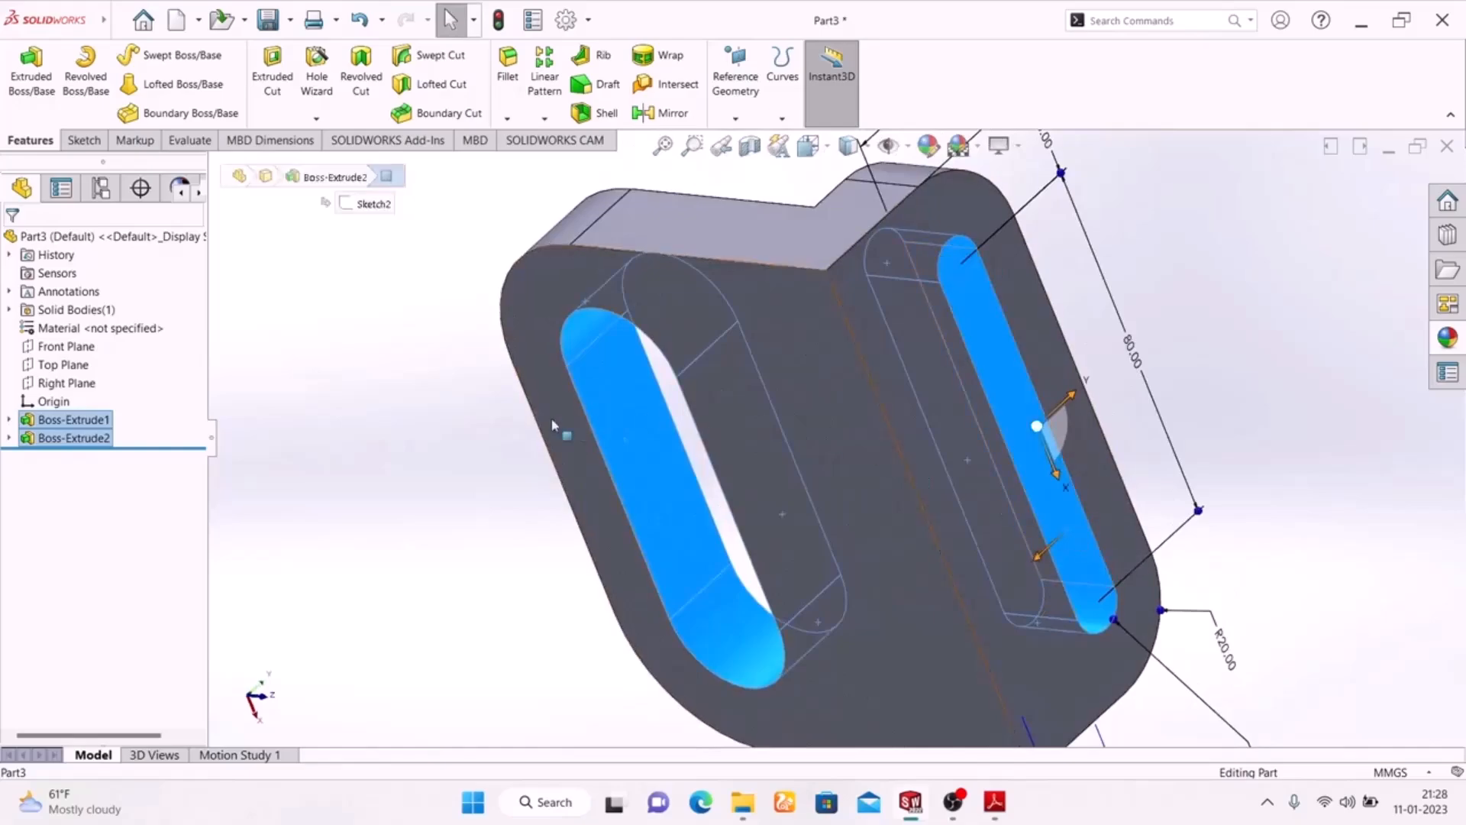
{"action": "middle_click_drag", "start_coordinate": [443, 361], "coordinate": [804, 548]}
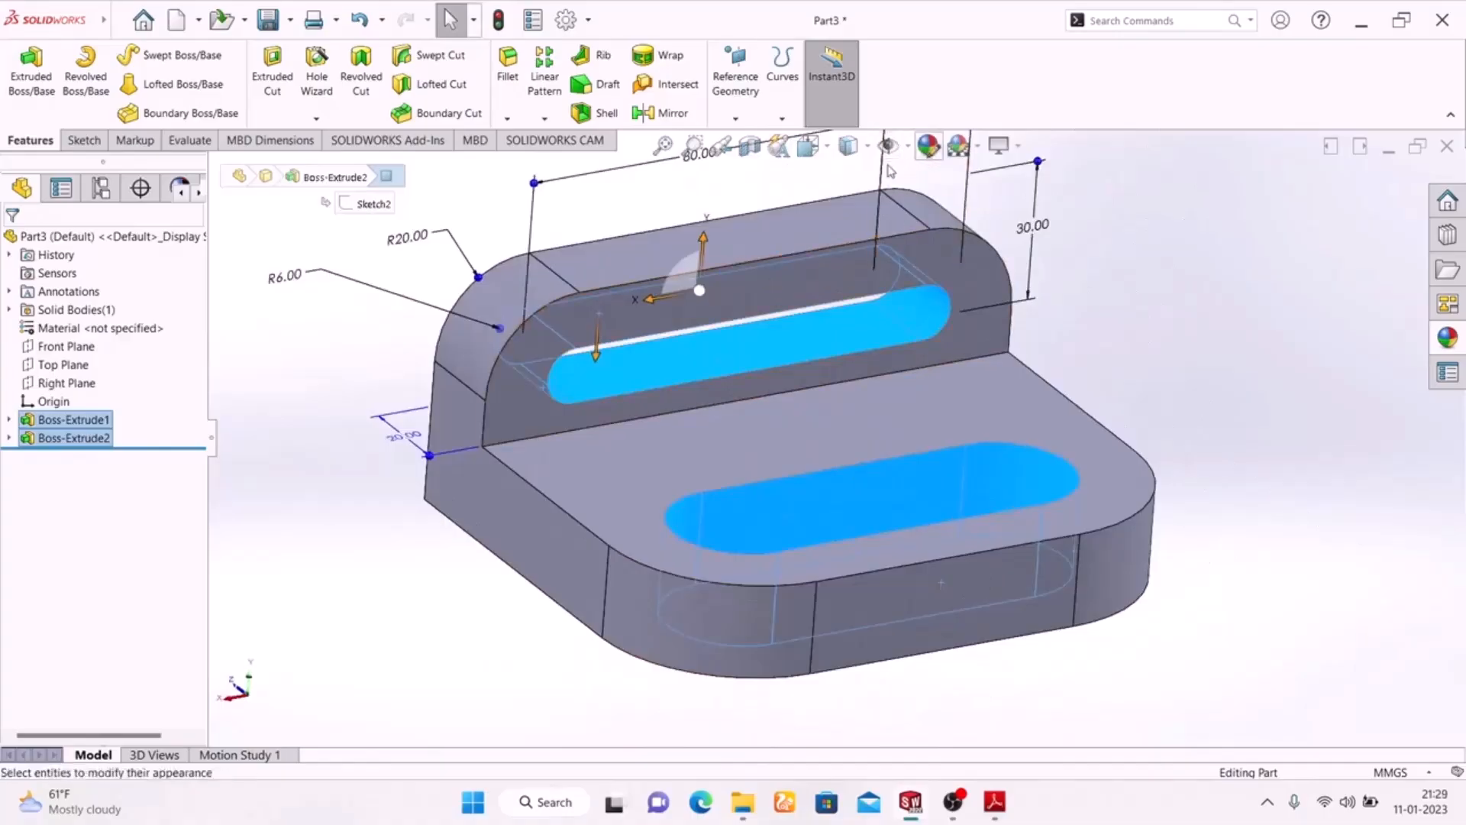
{"action": "left_click", "coordinate": [929, 145]}
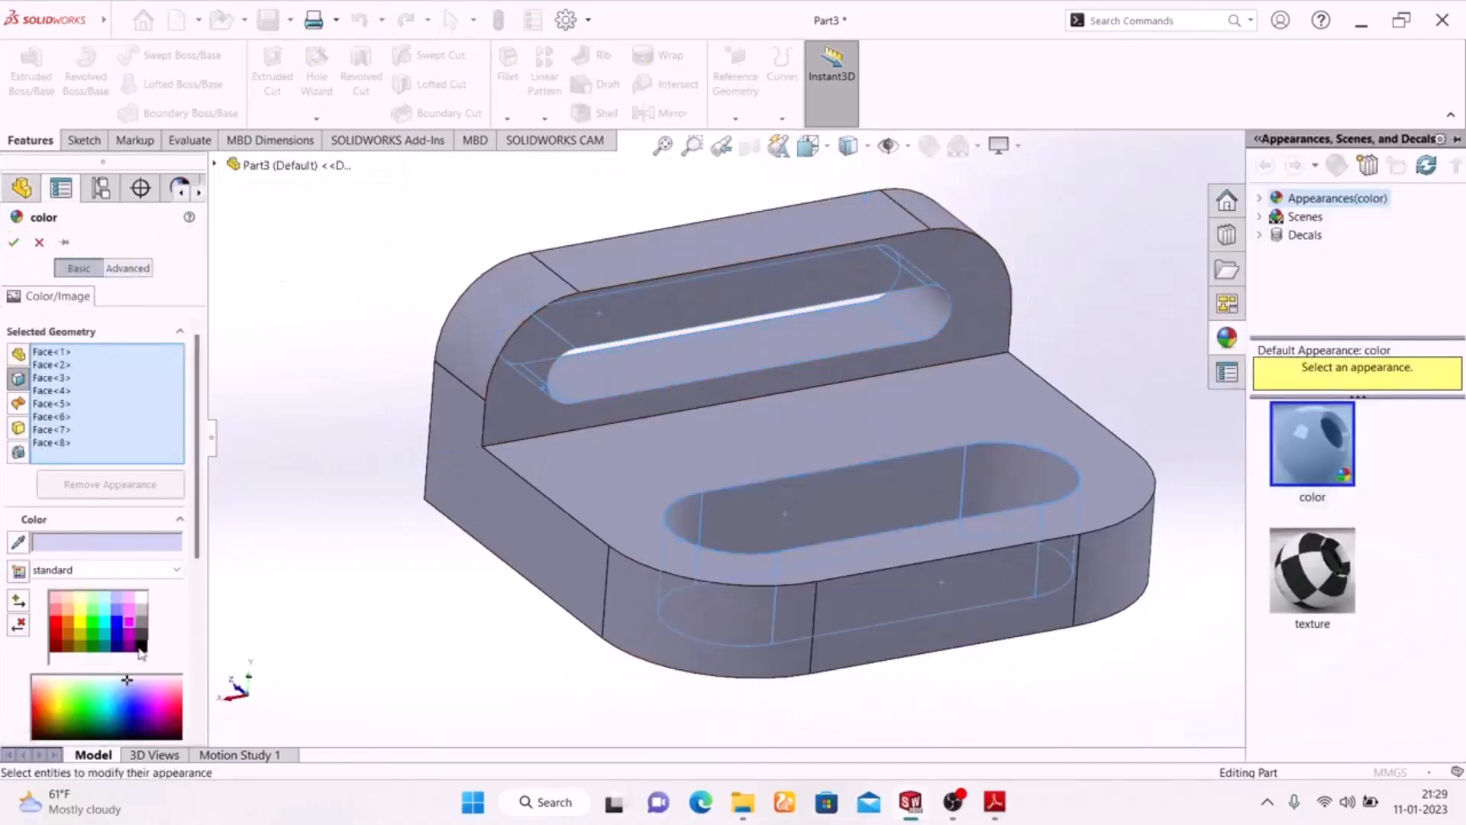
{"action": "left_click", "coordinate": [92, 628]}
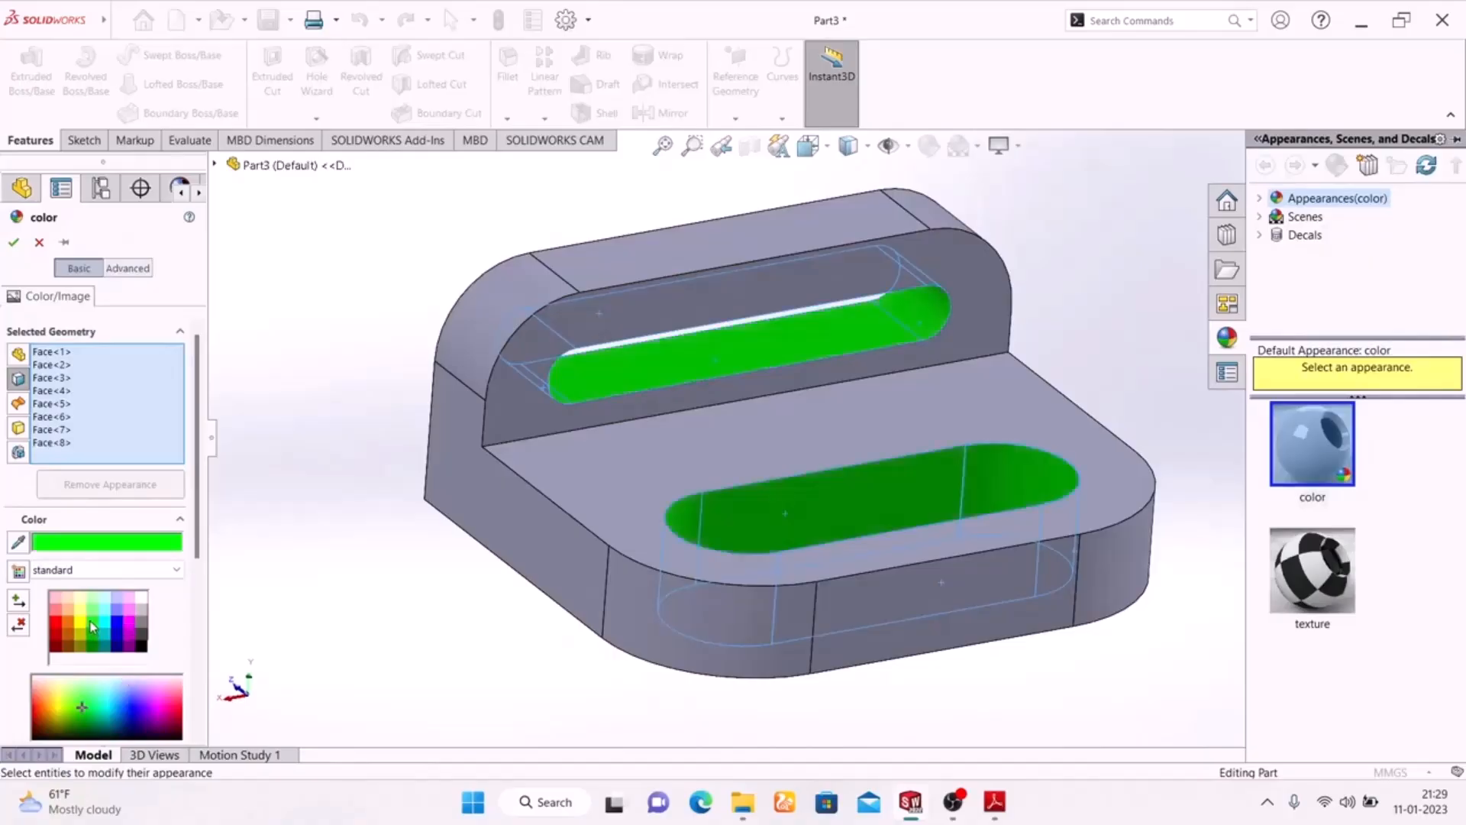
{"action": "left_click", "coordinate": [14, 242]}
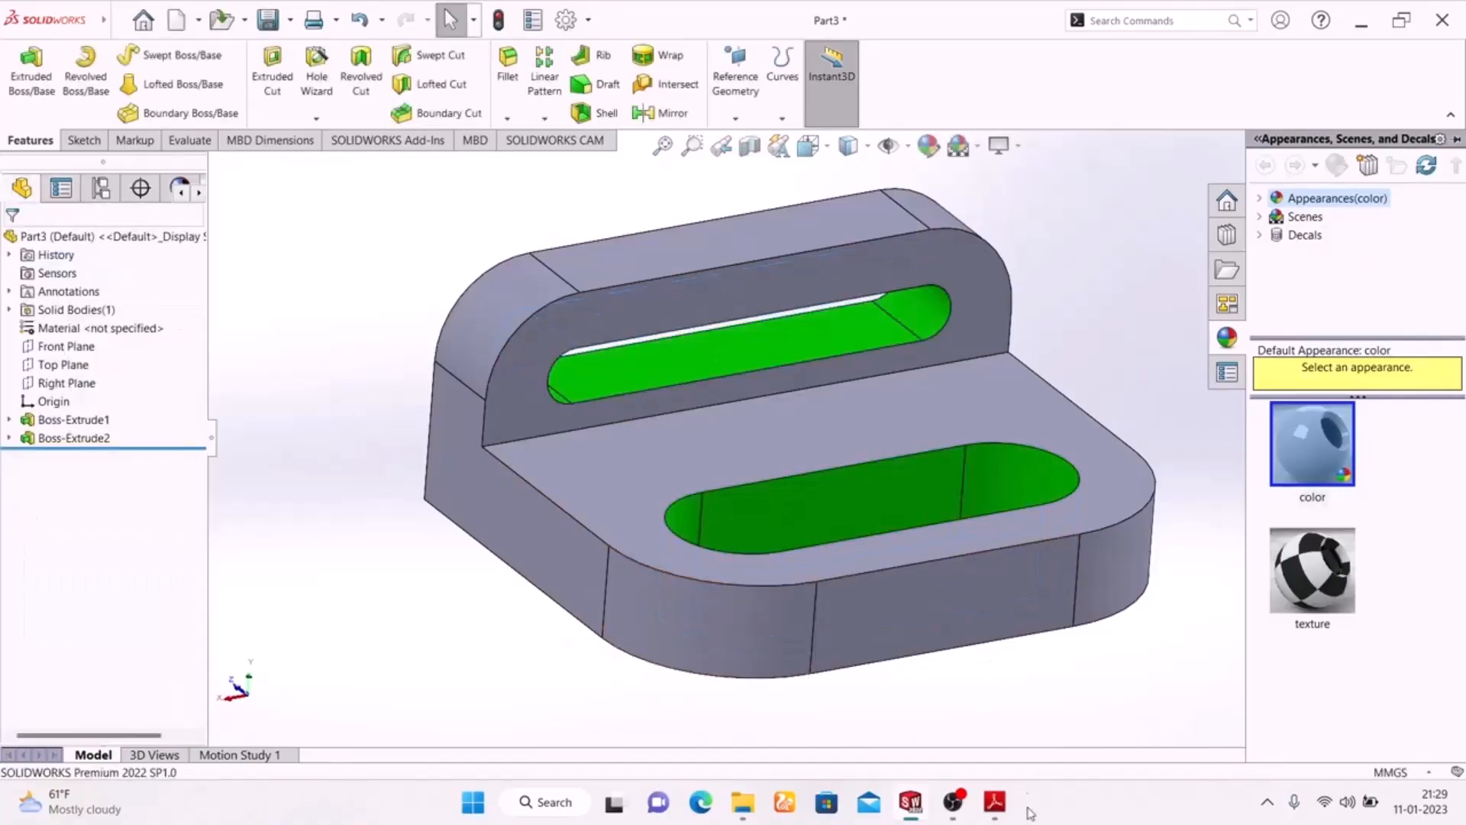
Step: Check the coloured isometric view in the PDF drawing and colour the base plate's two flat side faces and flat front face red
{"action": "left_click", "coordinate": [995, 804]}
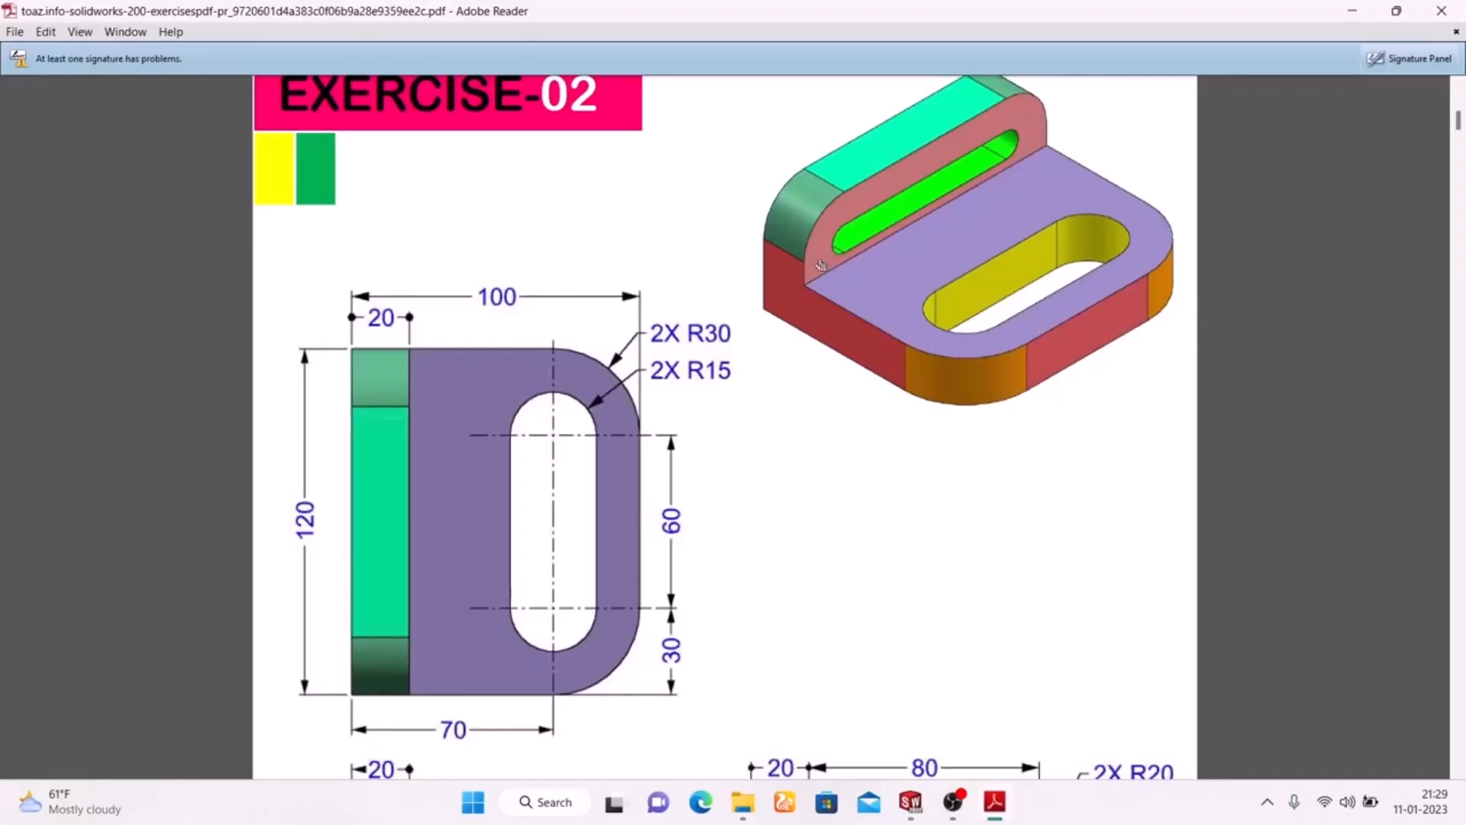
{"action": "left_click", "coordinate": [995, 801]}
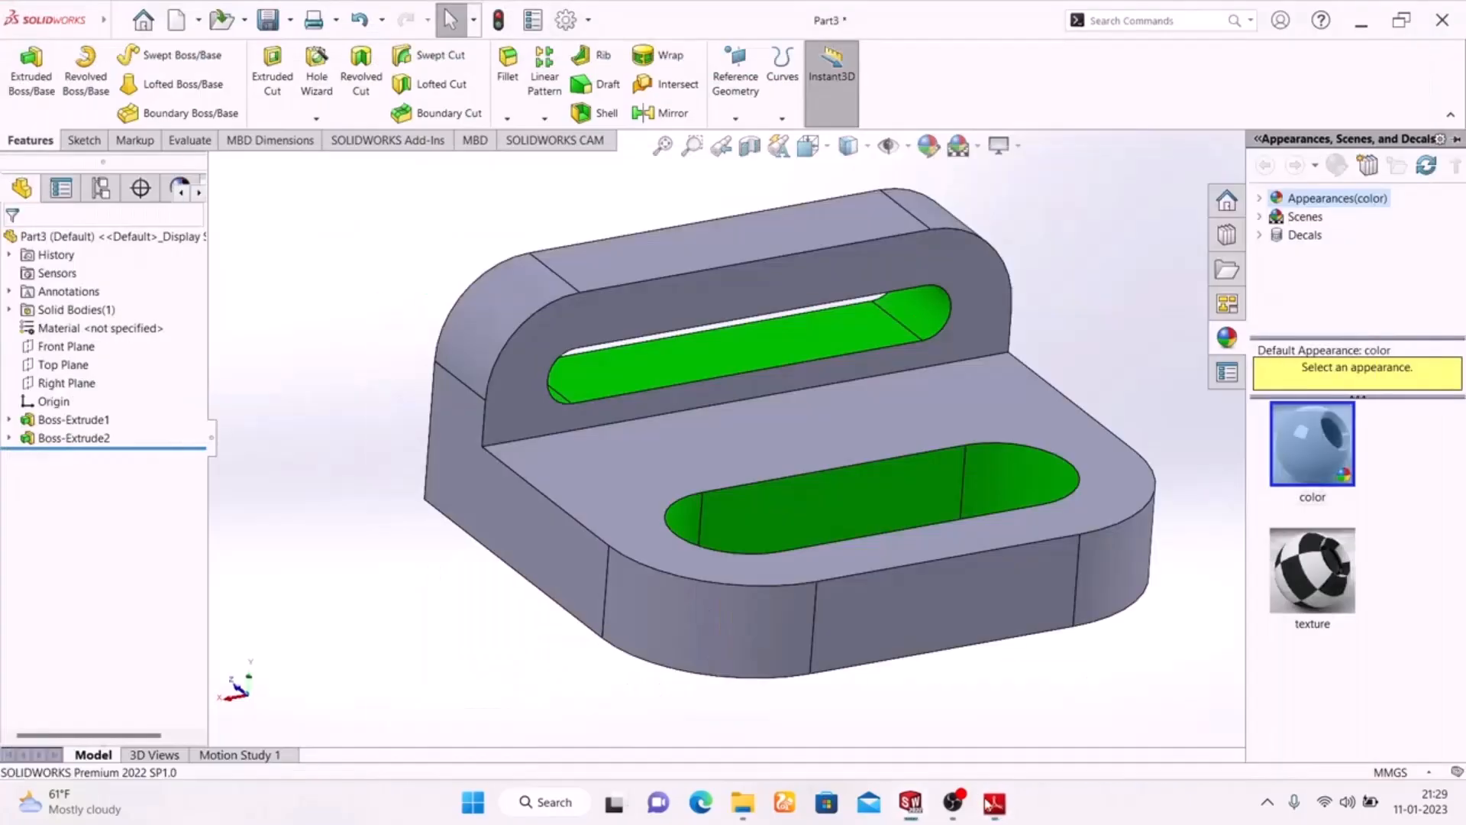
{"action": "left_click", "coordinate": [488, 481]}
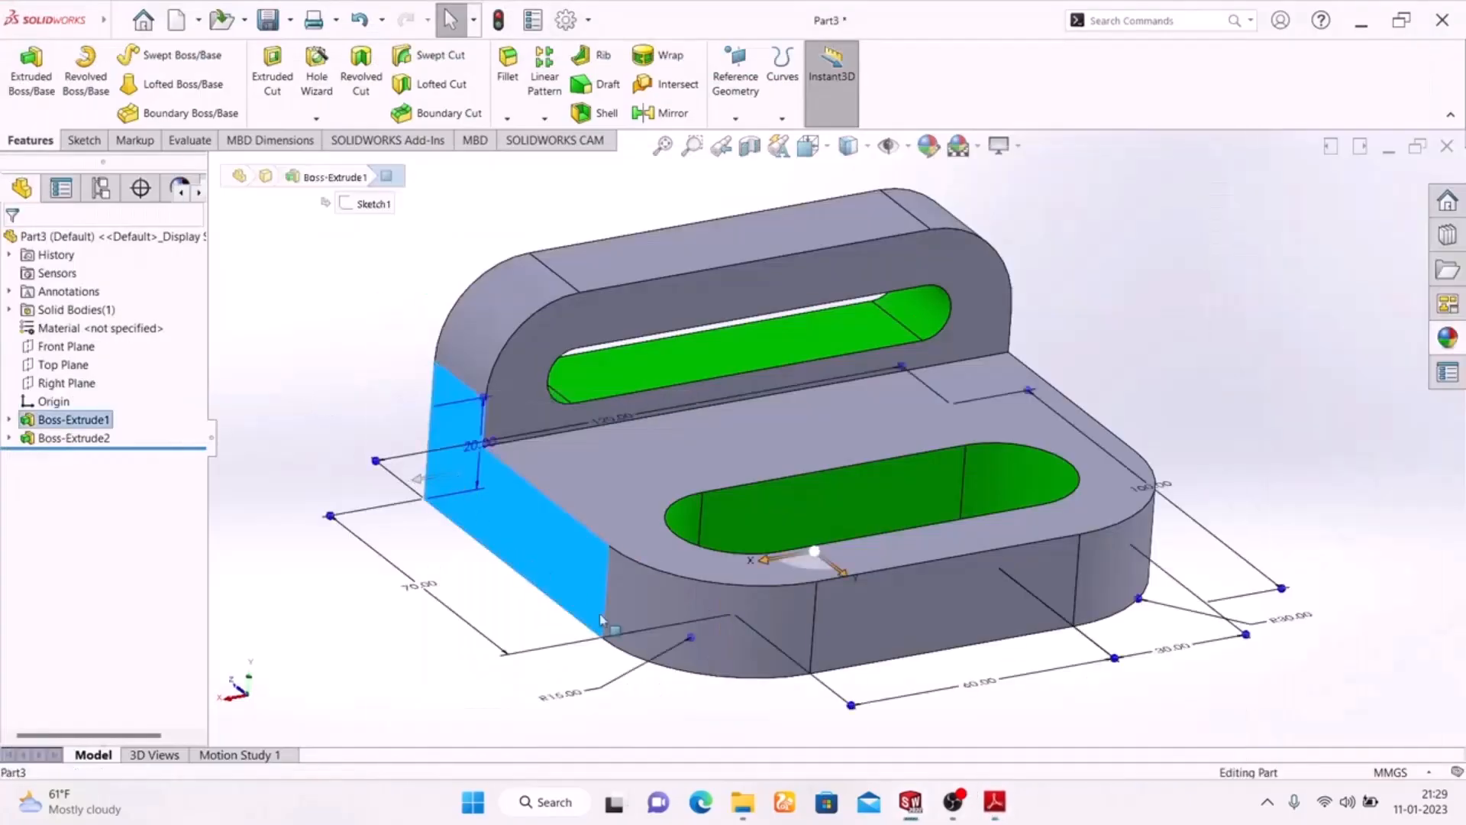
{"action": "left_click", "coordinate": [1073, 571], "text": "ctrl"}
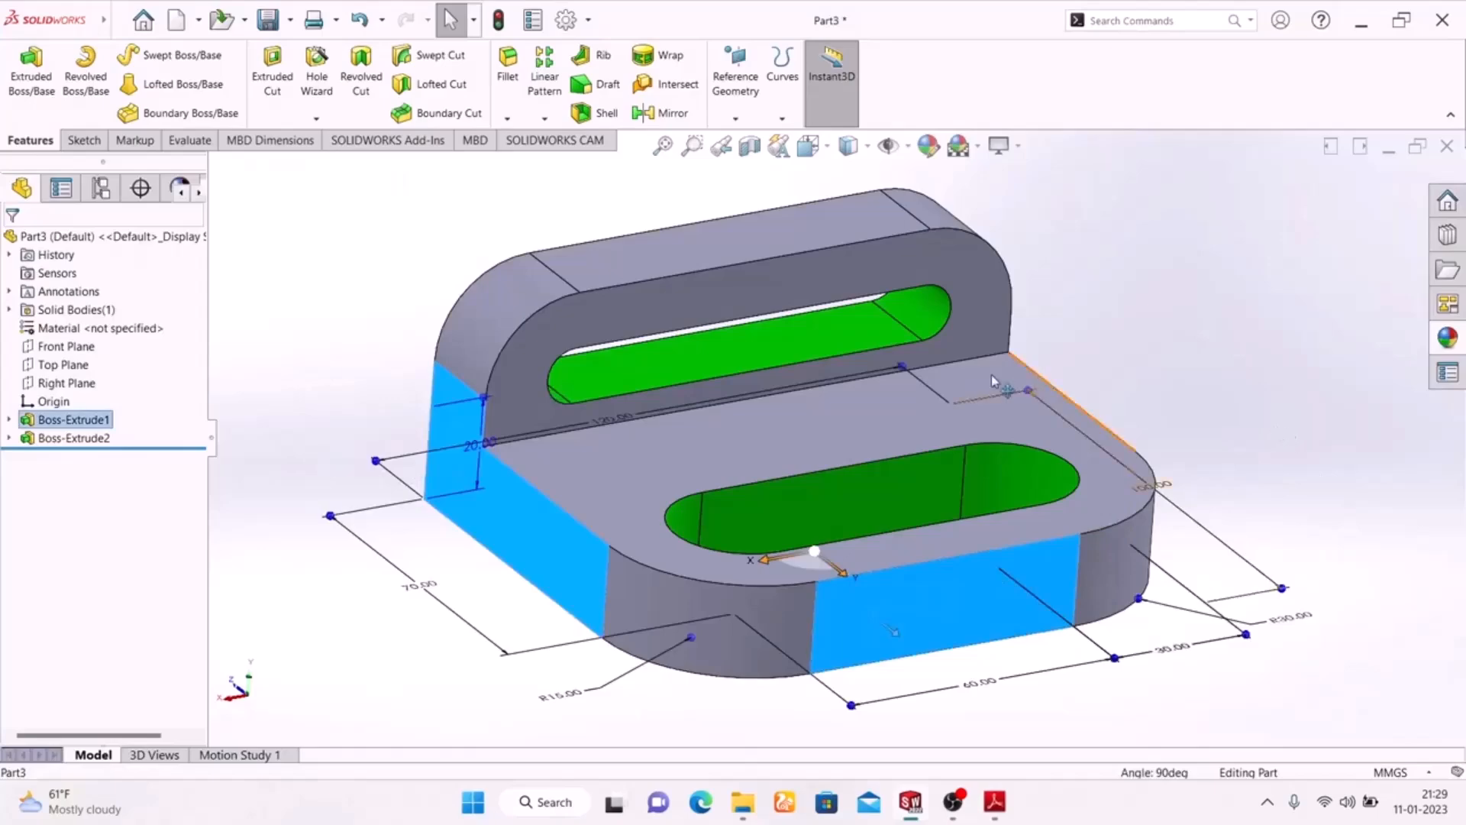
{"action": "middle_click_drag", "start_coordinate": [1067, 400], "coordinate": [1079, 422]}
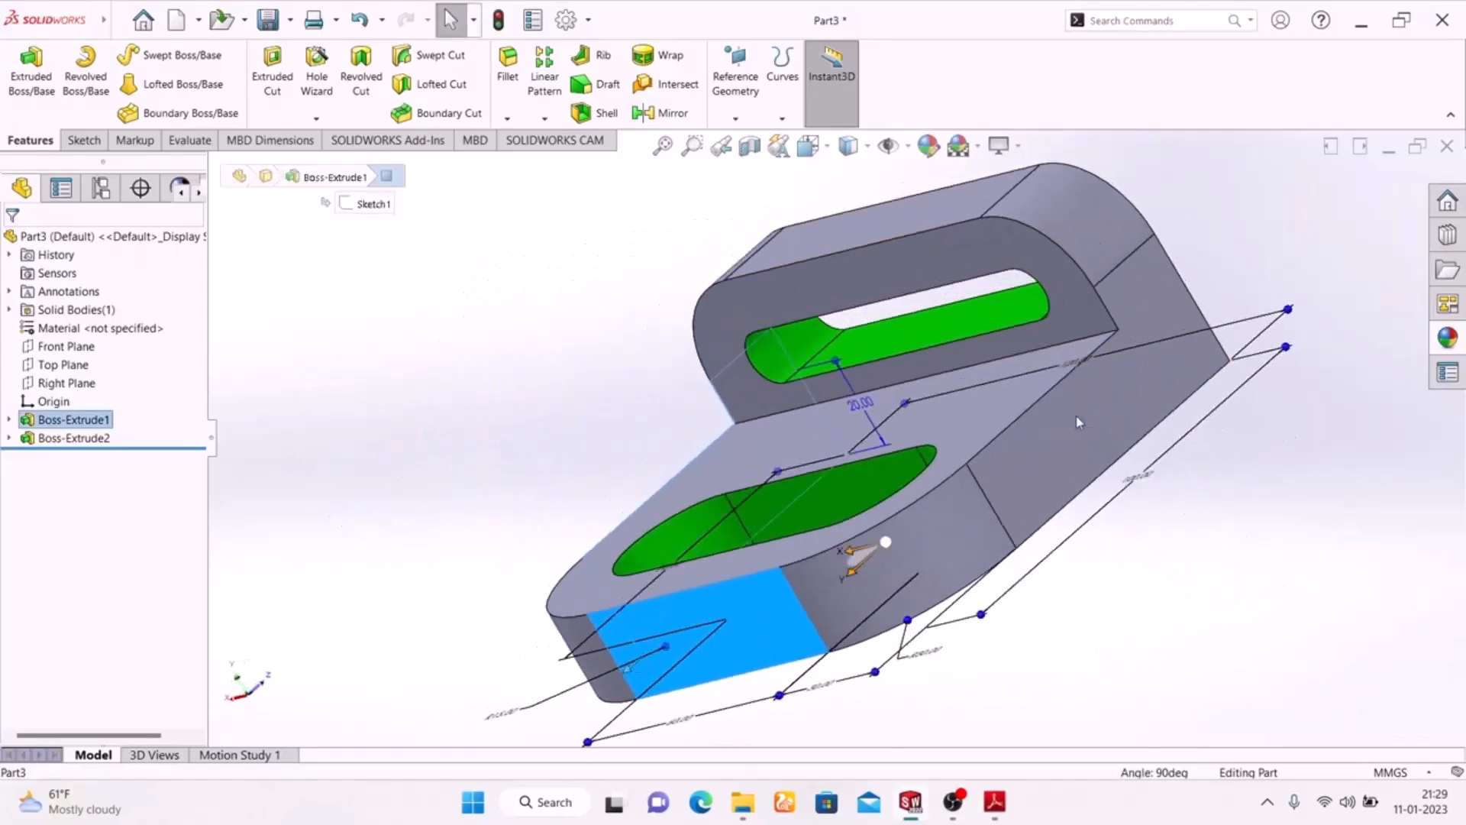
{"action": "left_click", "coordinate": [1122, 420], "text": "ctrl"}
{"action": "middle_click_drag", "start_coordinate": [426, 442], "coordinate": [559, 397]}
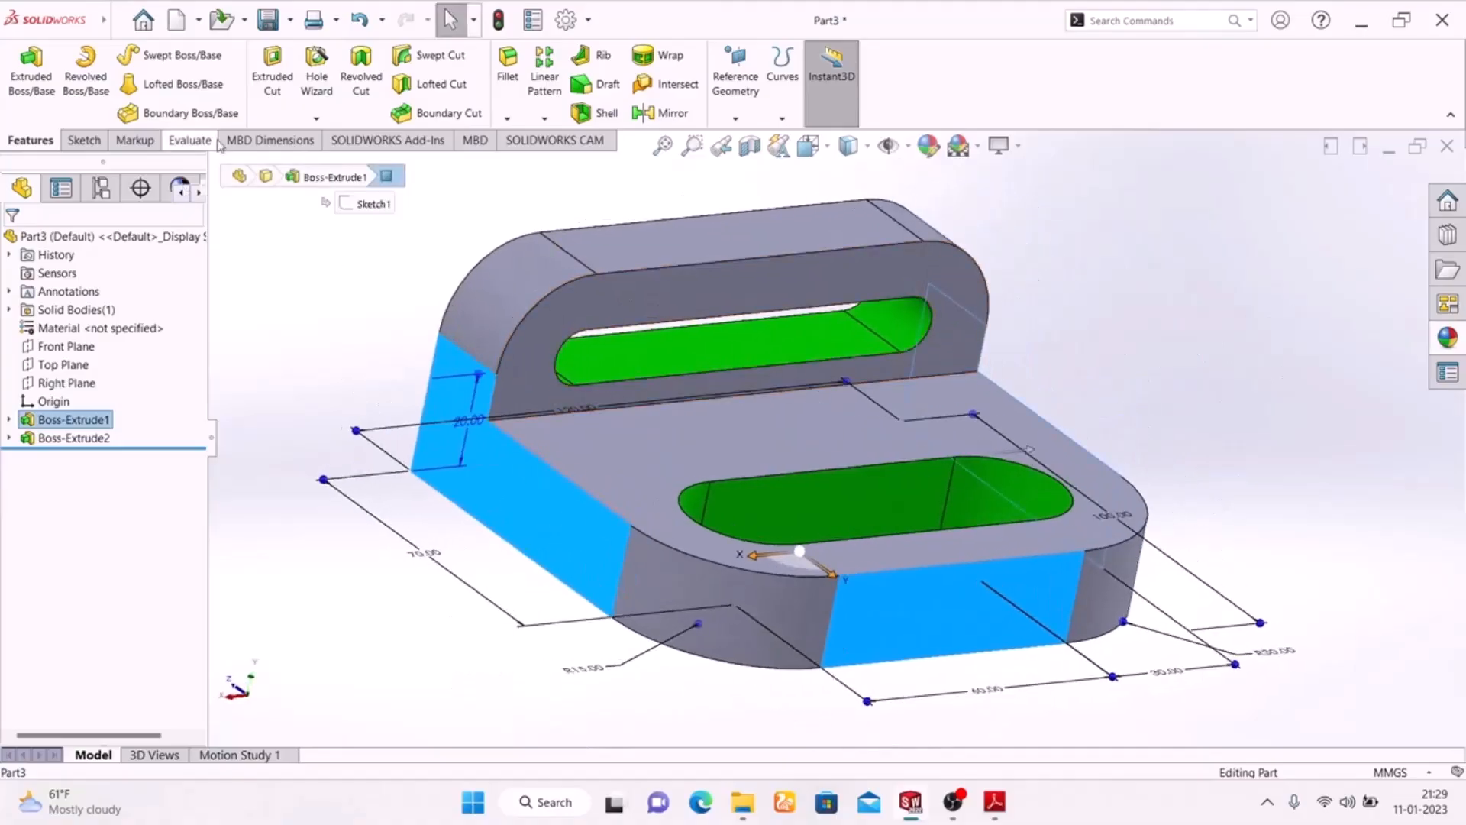
{"action": "left_click", "coordinate": [929, 145]}
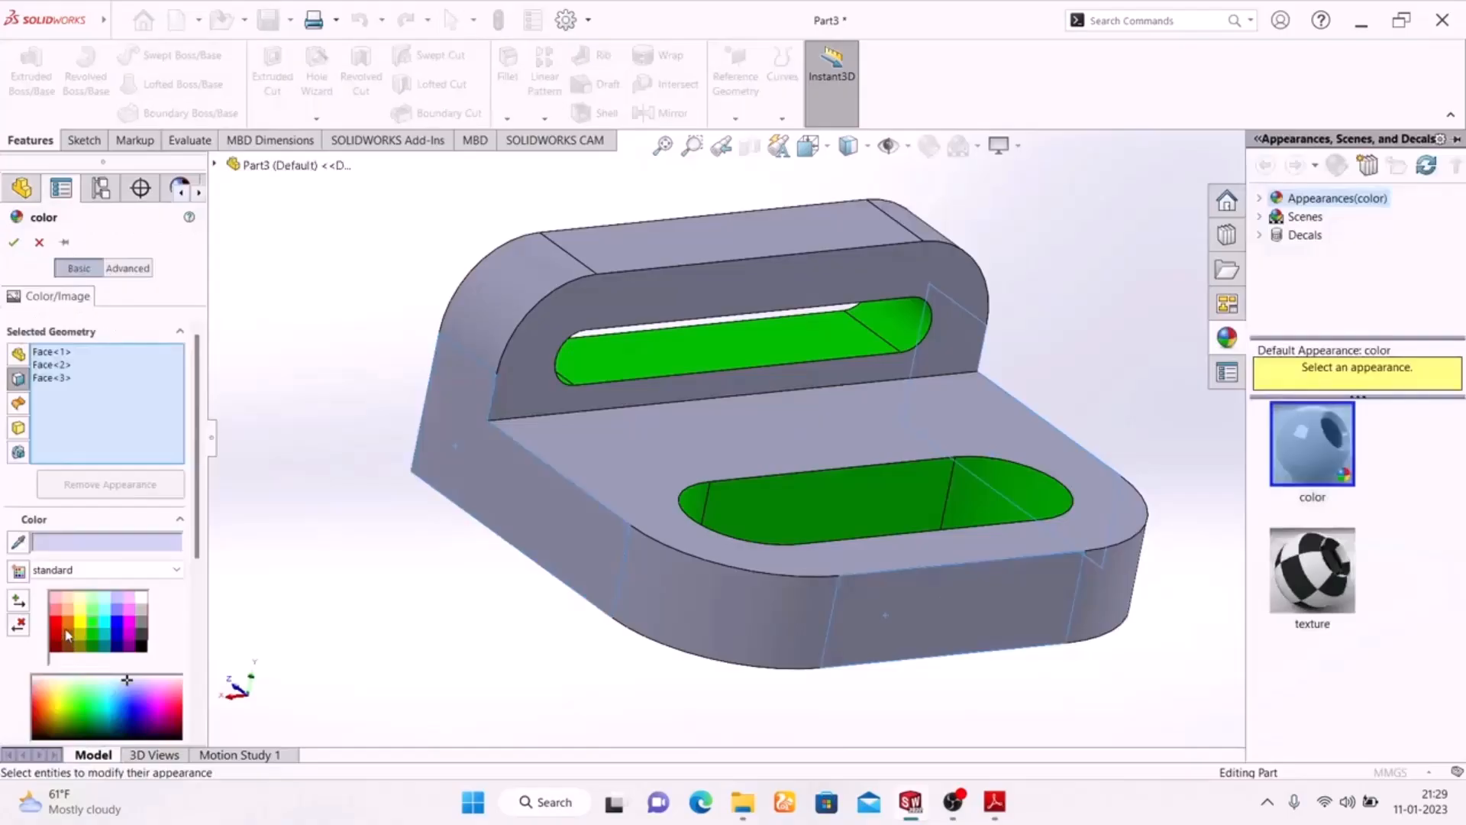
{"action": "left_click", "coordinate": [57, 628]}
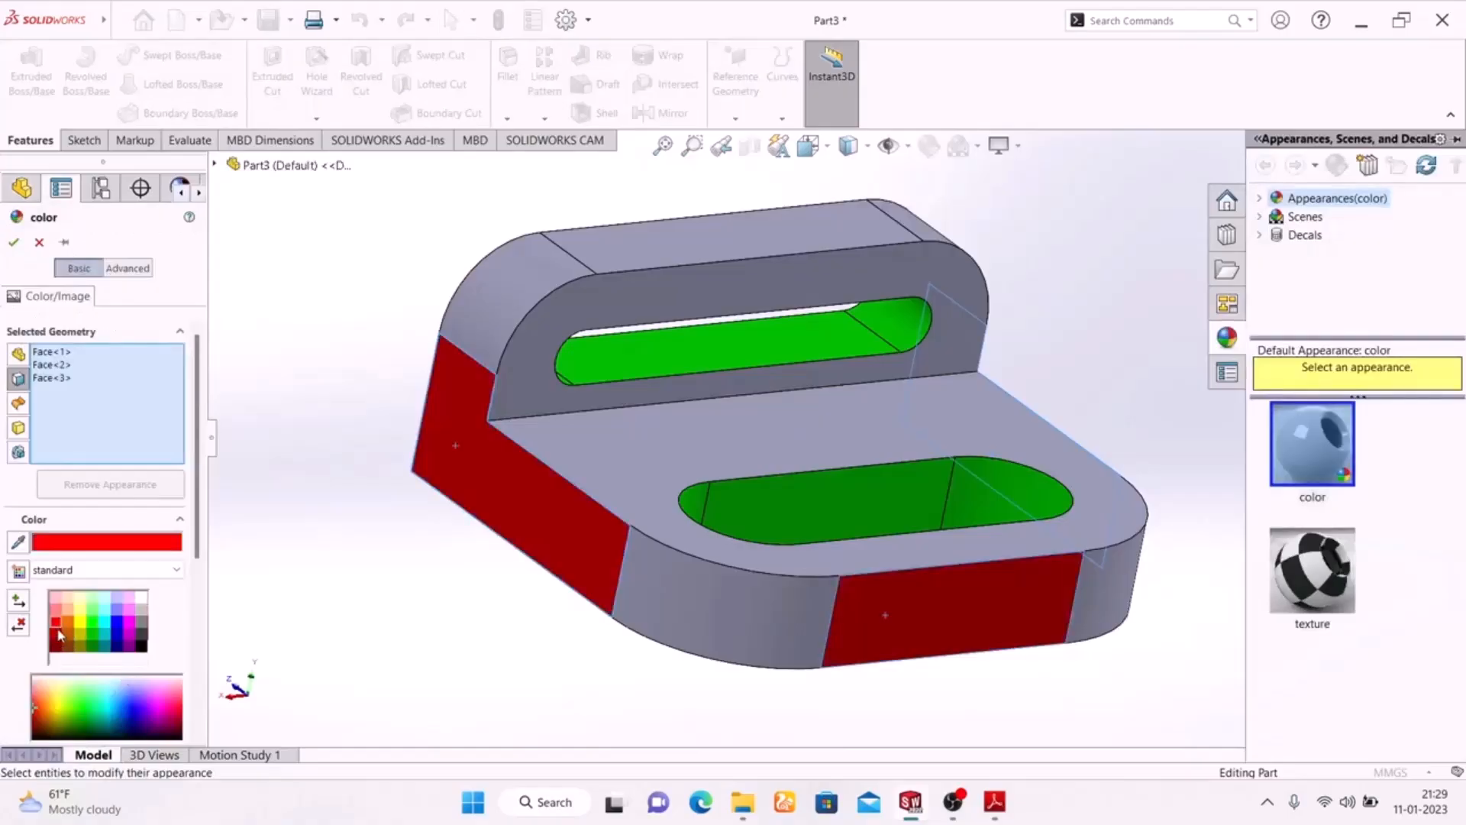
{"action": "left_click", "coordinate": [55, 611]}
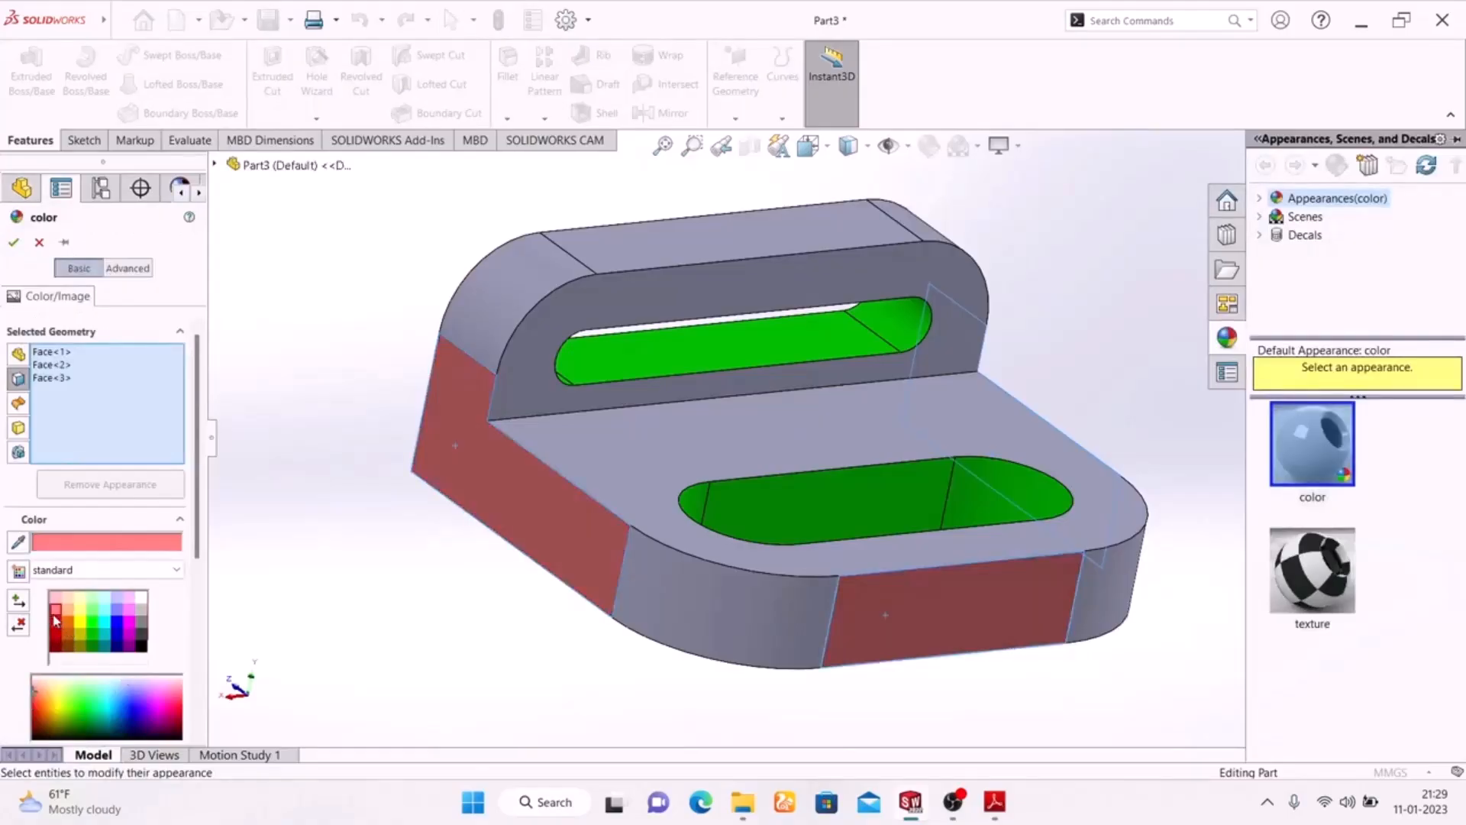
{"action": "left_click", "coordinate": [58, 628]}
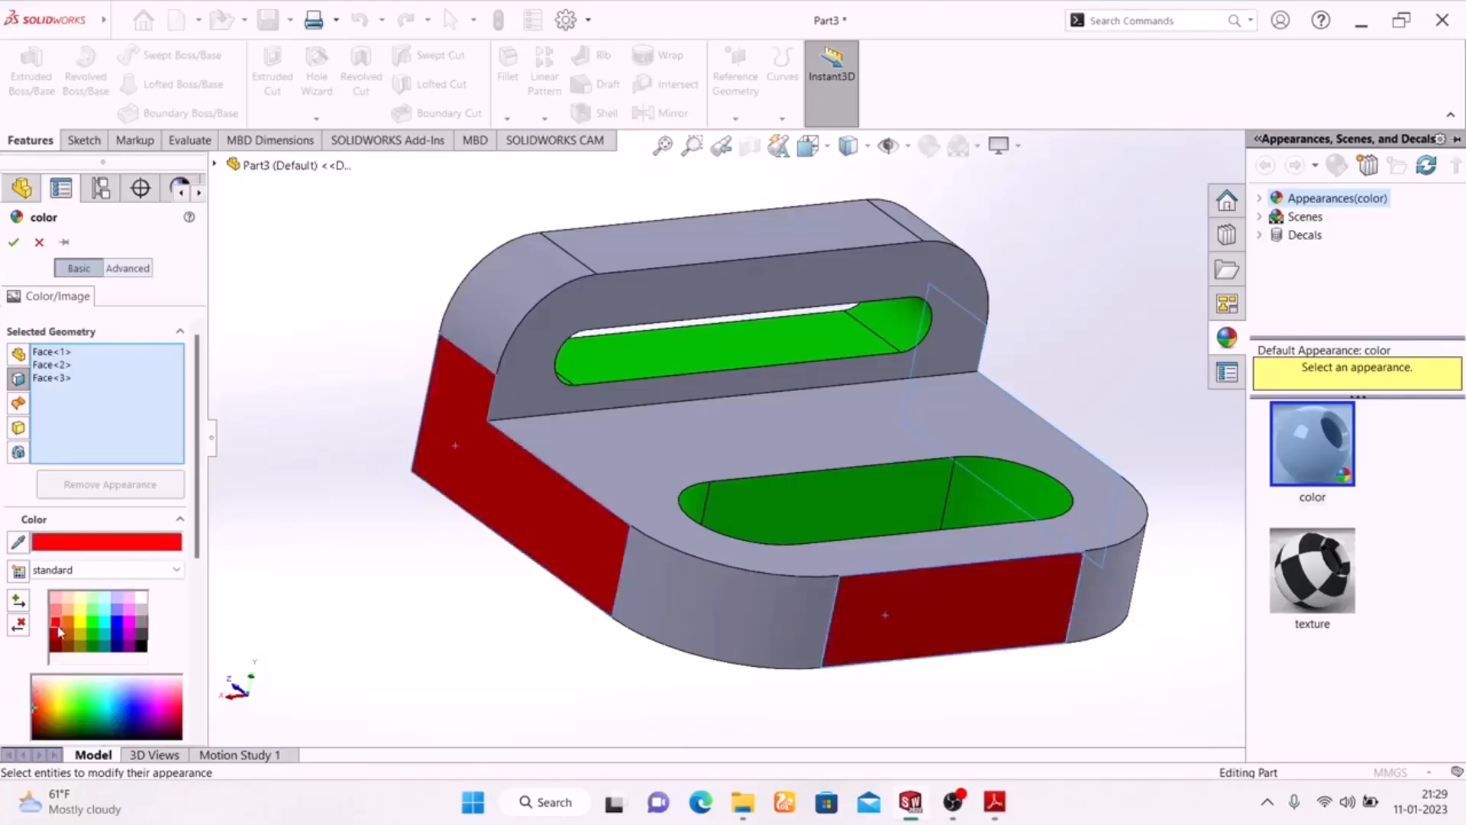
{"action": "left_click", "coordinate": [14, 243]}
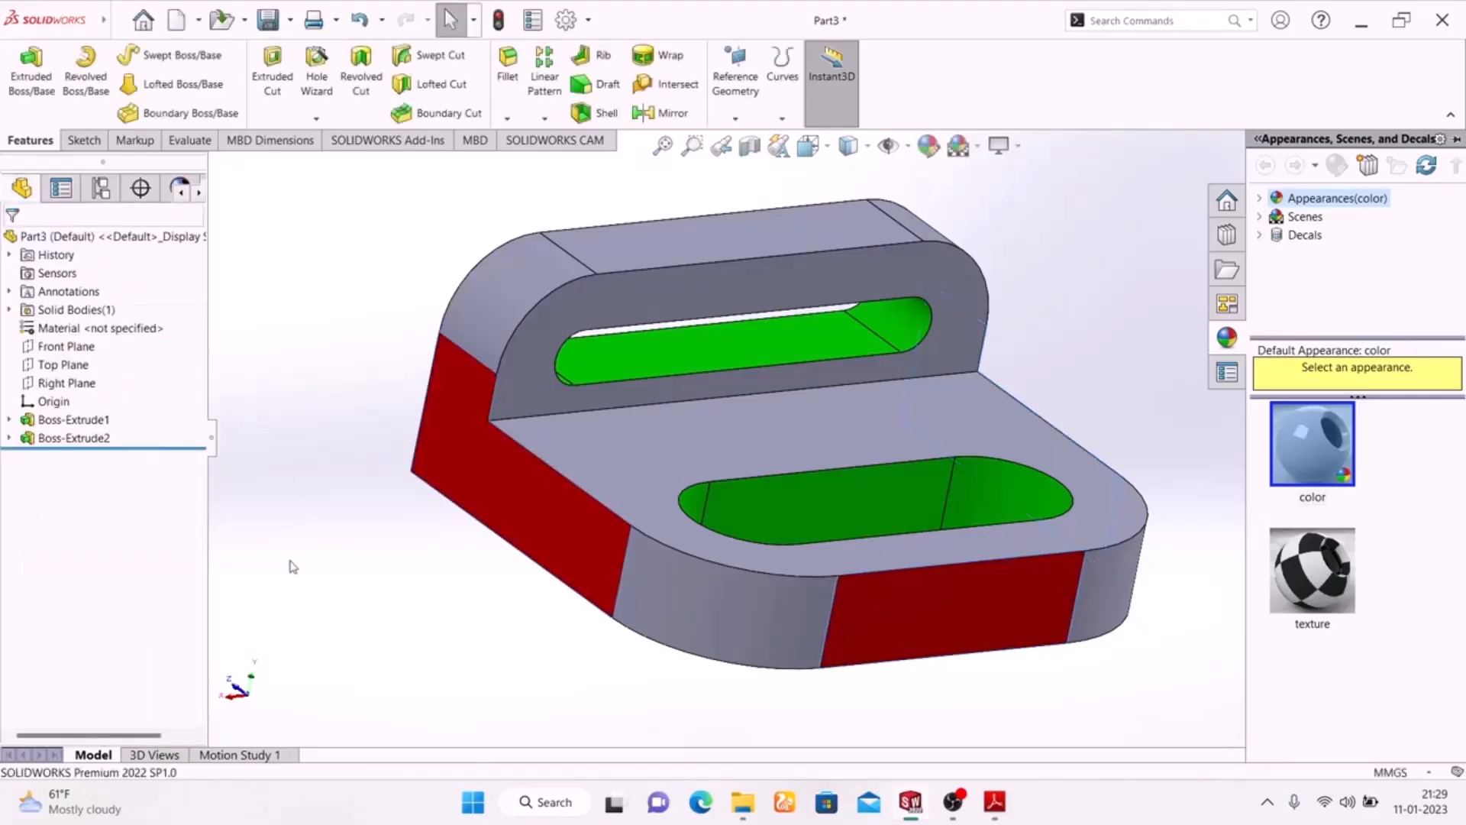
Step: Check the coloured views in the PDF drawing and colour the rounded corner faces of the base plate and the upright yellow
{"action": "left_click", "coordinate": [994, 802]}
{"action": "scroll", "coordinate": [828, 575], "scroll_direction": "down", "scroll_amount": 5}
{"action": "scroll", "coordinate": [828, 575], "scroll_direction": "up", "scroll_amount": 1}
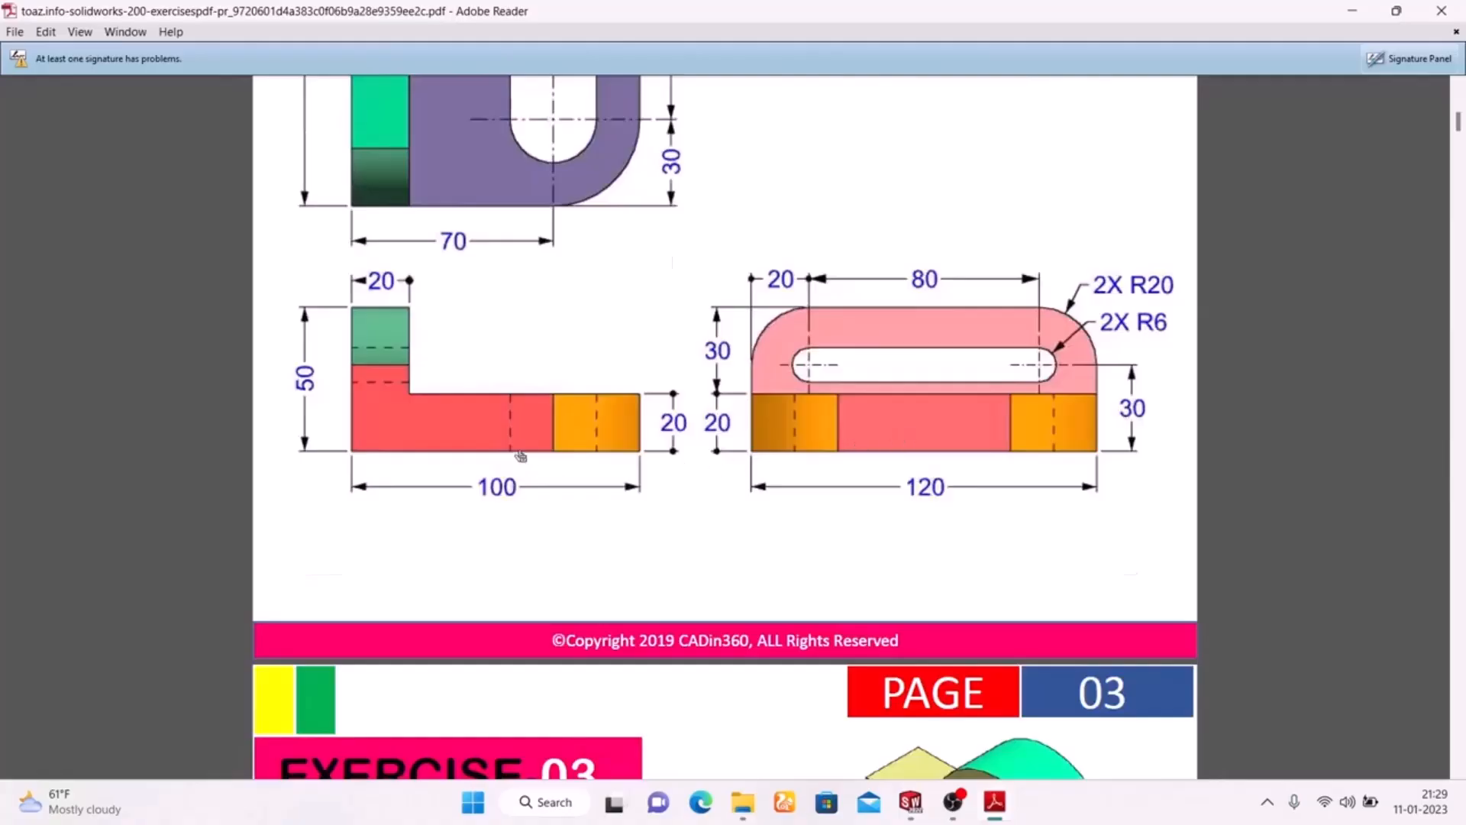
{"action": "scroll", "coordinate": [521, 455], "scroll_direction": "up", "scroll_amount": 3}
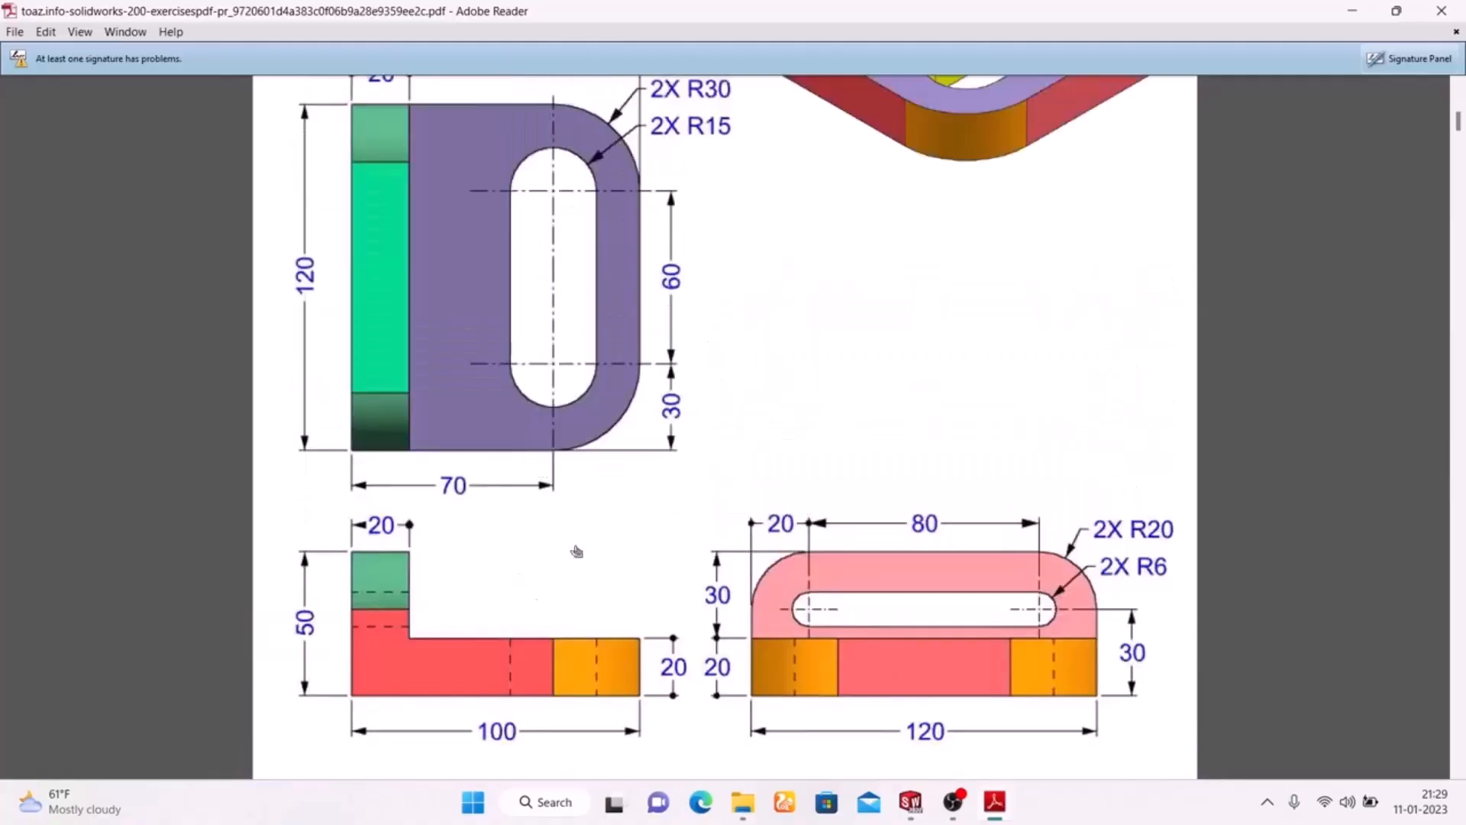
{"action": "left_click", "coordinate": [989, 811]}
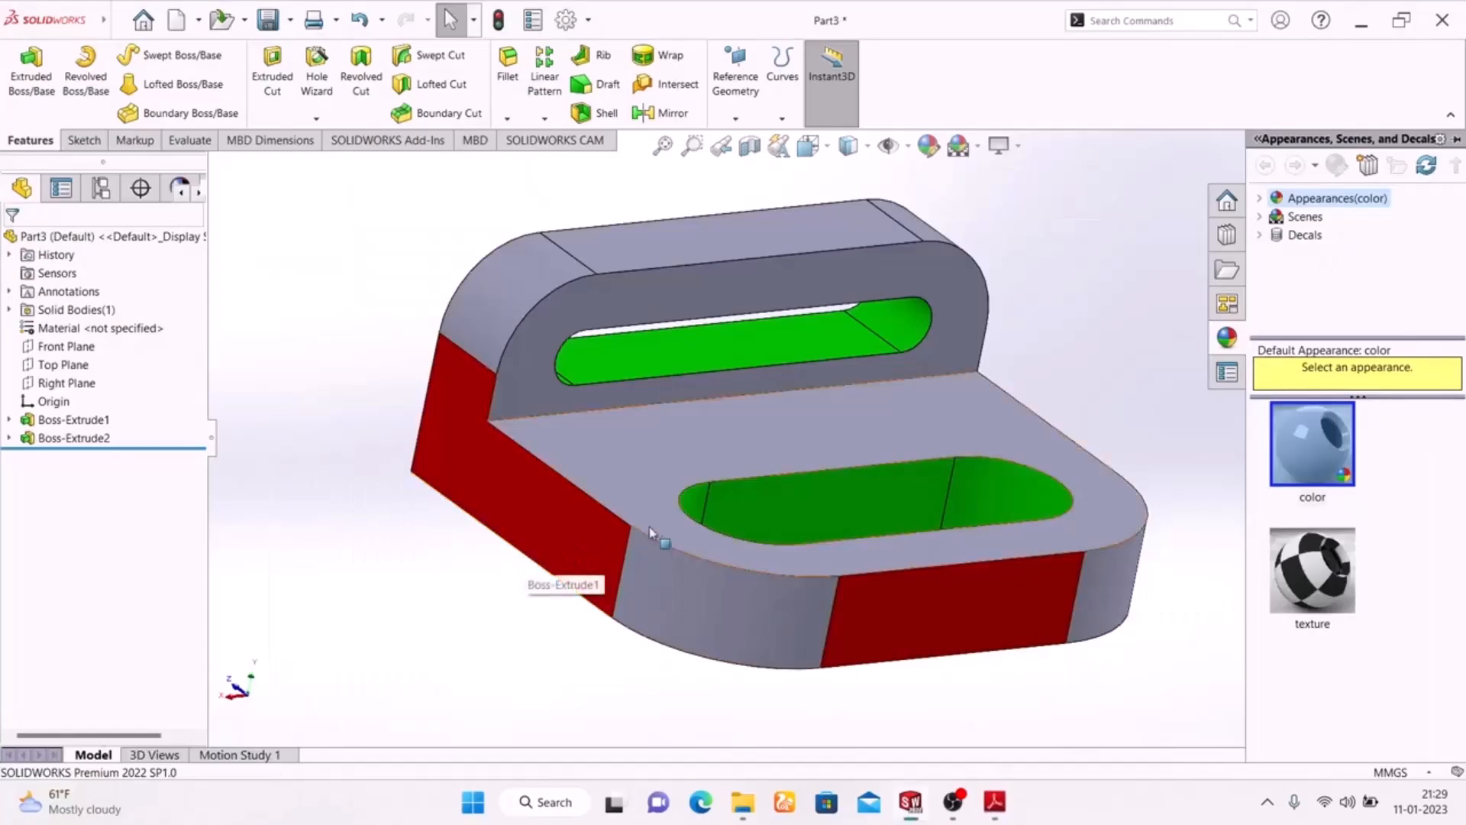
{"action": "left_click", "coordinate": [688, 601]}
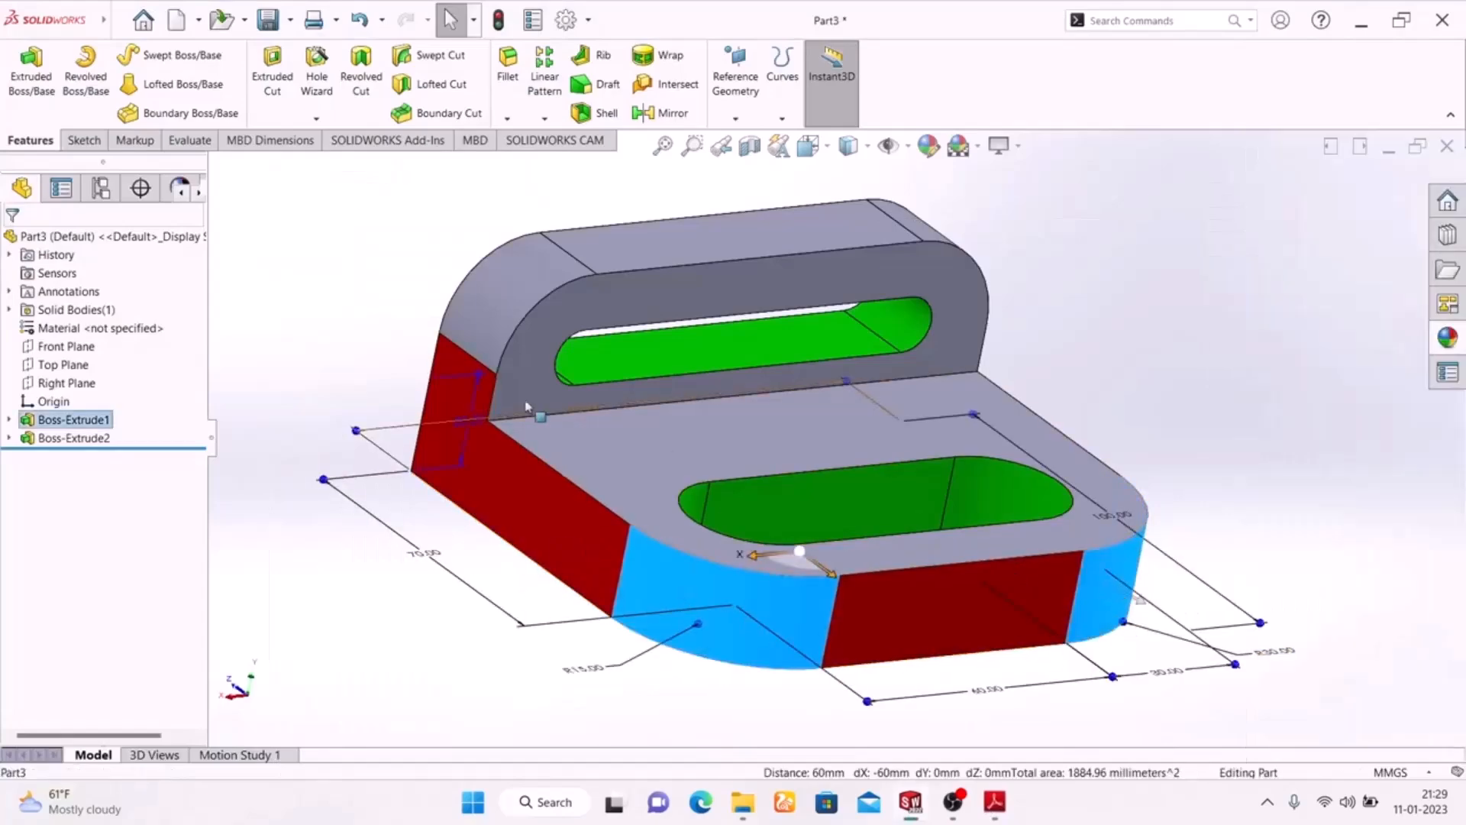
{"action": "left_click", "coordinate": [501, 303], "text": "ctrl"}
{"action": "middle_click_drag", "start_coordinate": [993, 359], "coordinate": [1029, 381]}
{"action": "left_click", "coordinate": [1116, 231], "text": "ctrl"}
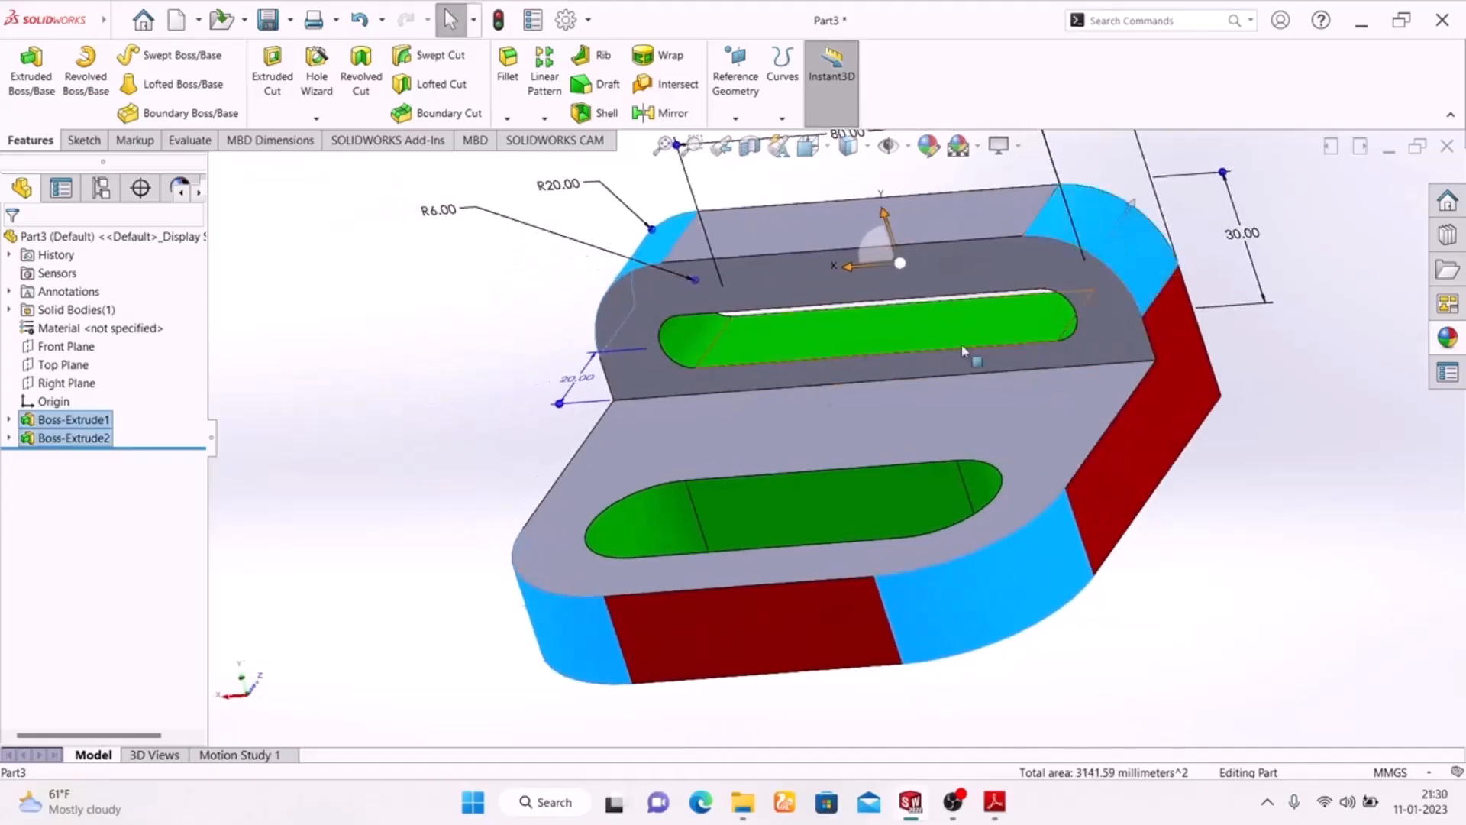
{"action": "left_click", "coordinate": [929, 145]}
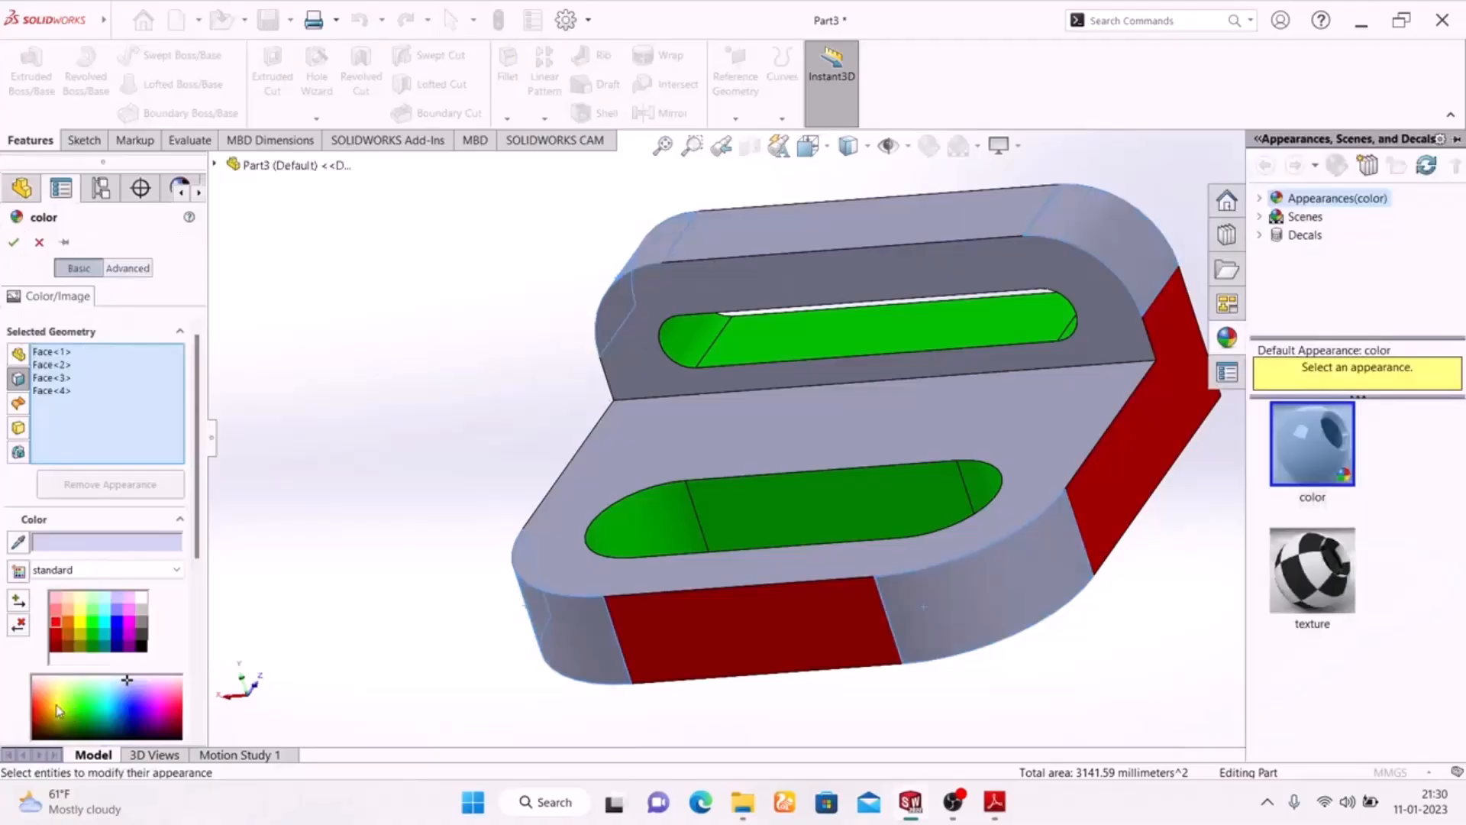
{"action": "left_click", "coordinate": [86, 626]}
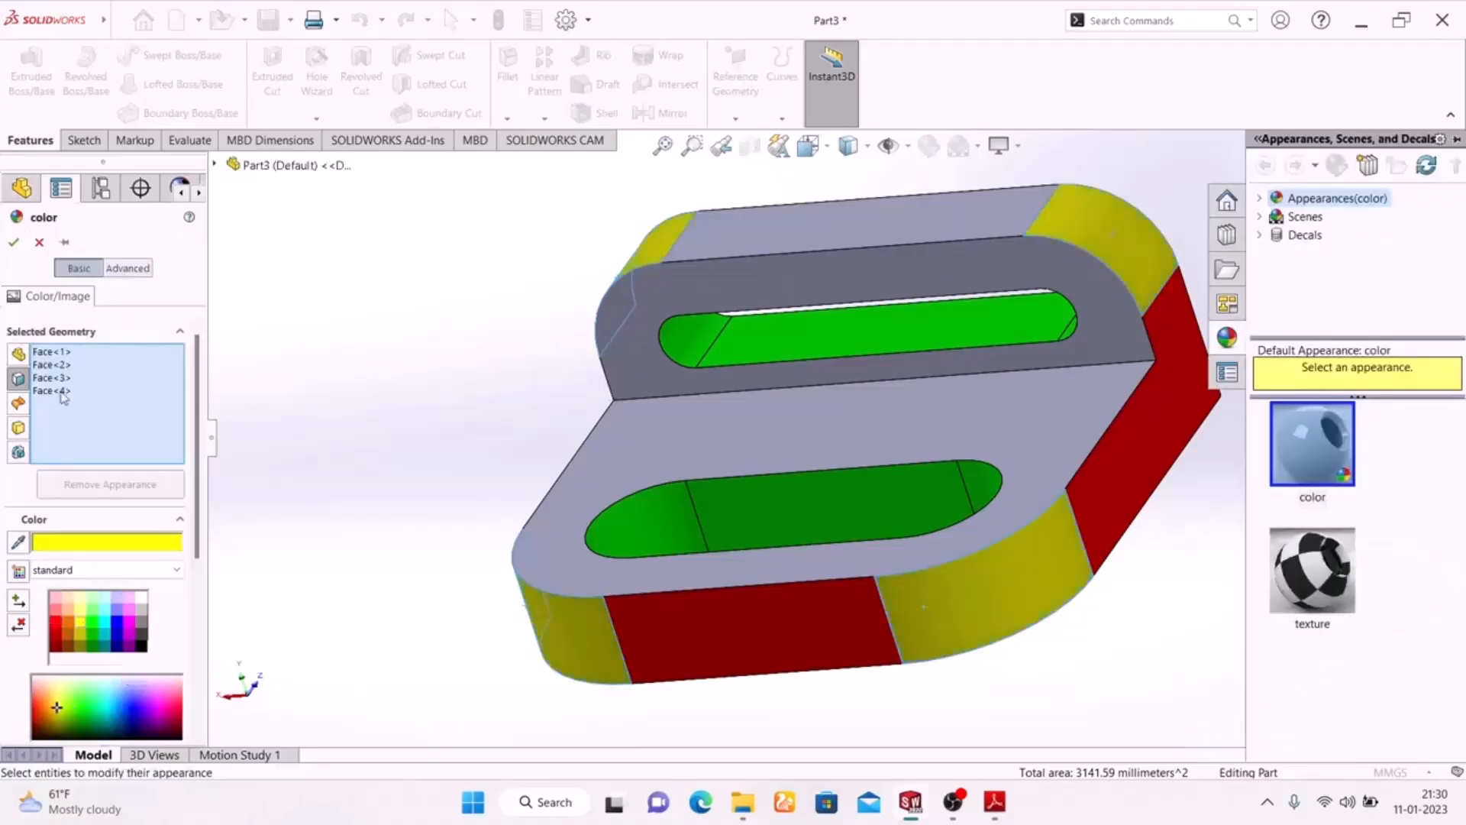
{"action": "left_click", "coordinate": [14, 244]}
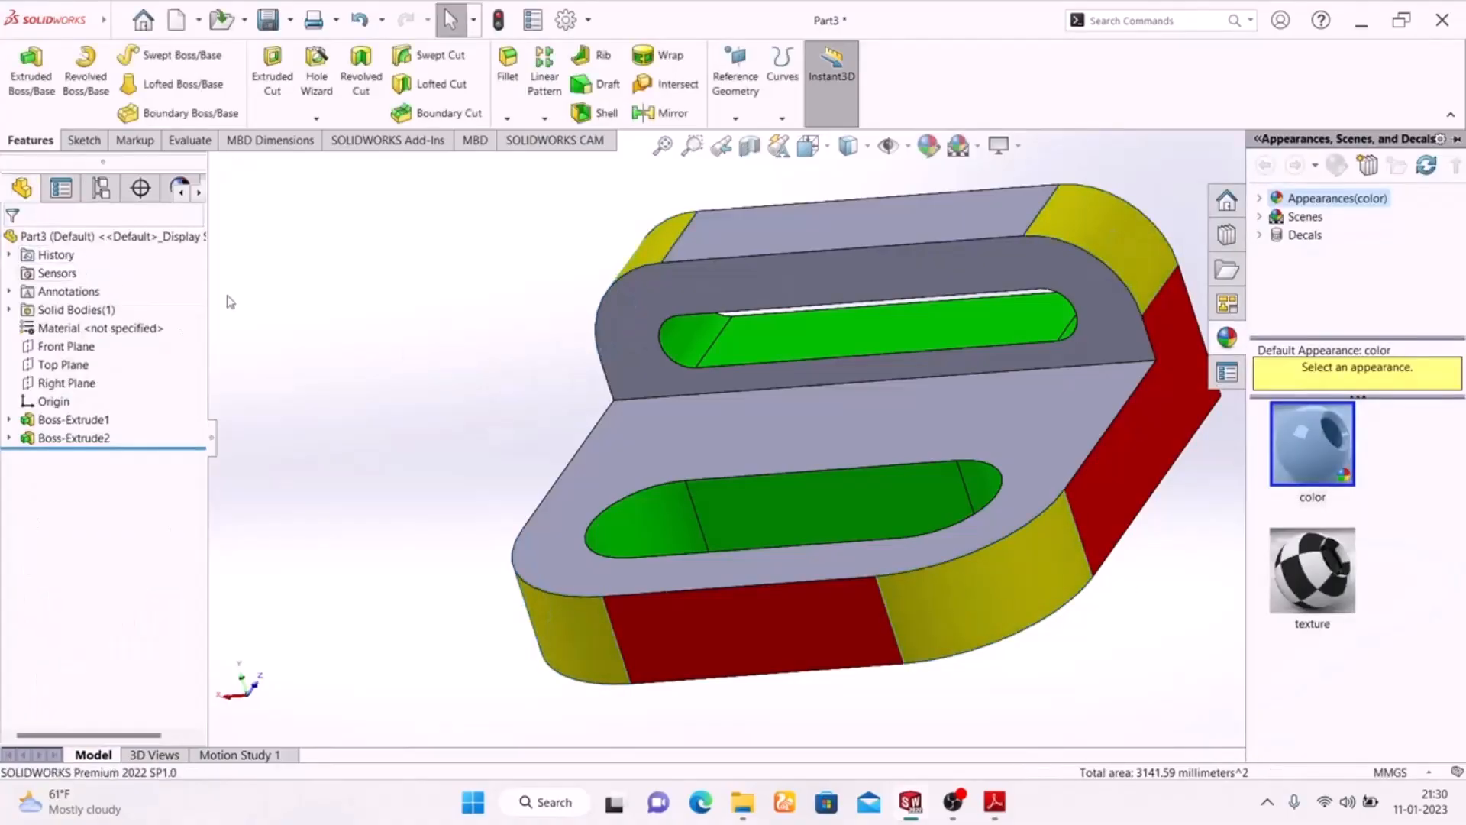
Step: Select the bracket's underside and its rear face together and colour both cyan
{"action": "middle_click_drag", "start_coordinate": [343, 453], "coordinate": [491, 213]}
{"action": "left_click", "coordinate": [699, 619]}
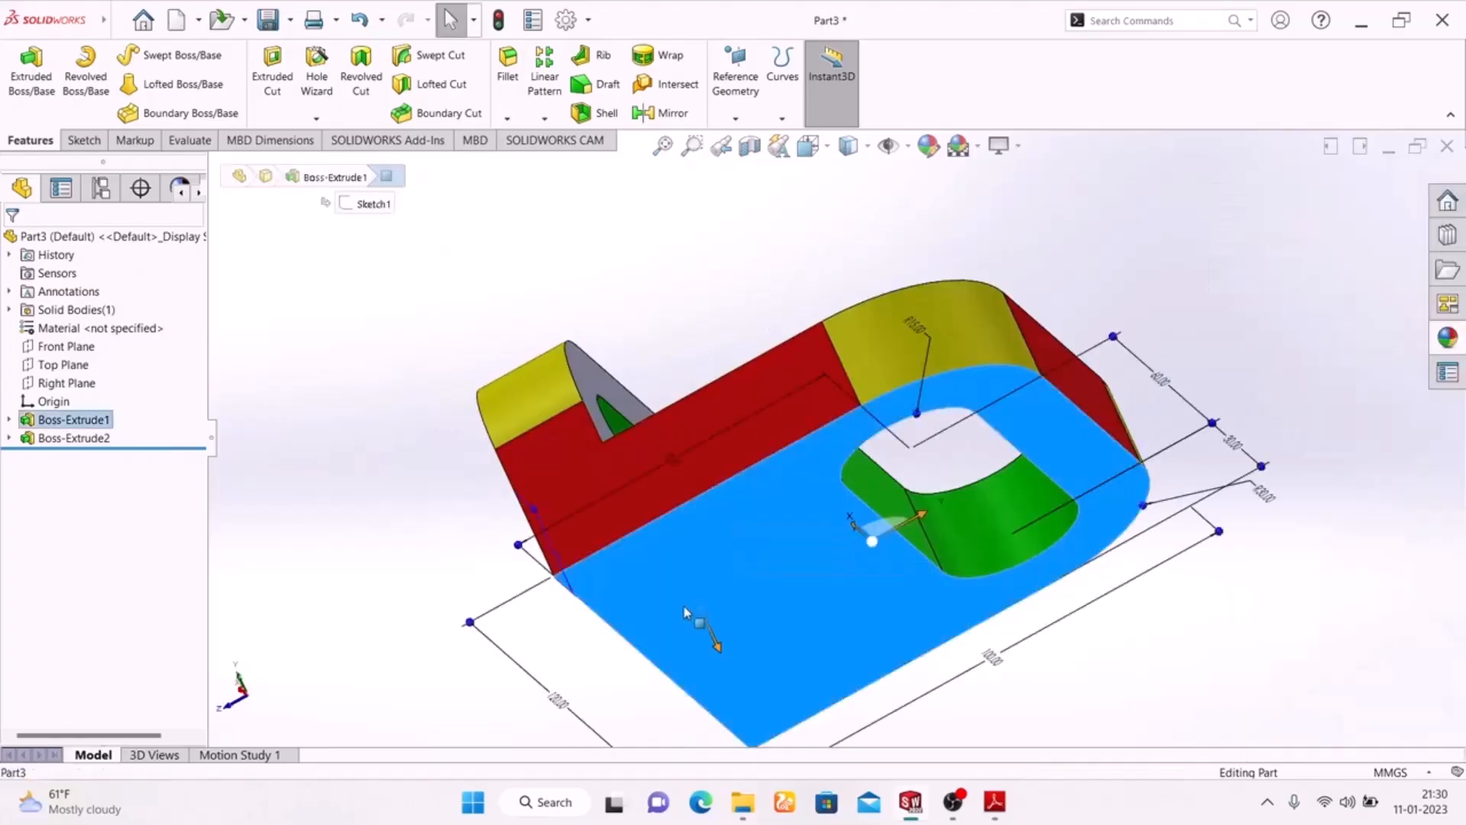
{"action": "middle_click_drag", "start_coordinate": [359, 500], "coordinate": [751, 544]}
{"action": "left_click", "coordinate": [568, 610]}
{"action": "middle_click_drag", "start_coordinate": [1164, 623], "coordinate": [936, 700]}
{"action": "left_click", "coordinate": [928, 145]}
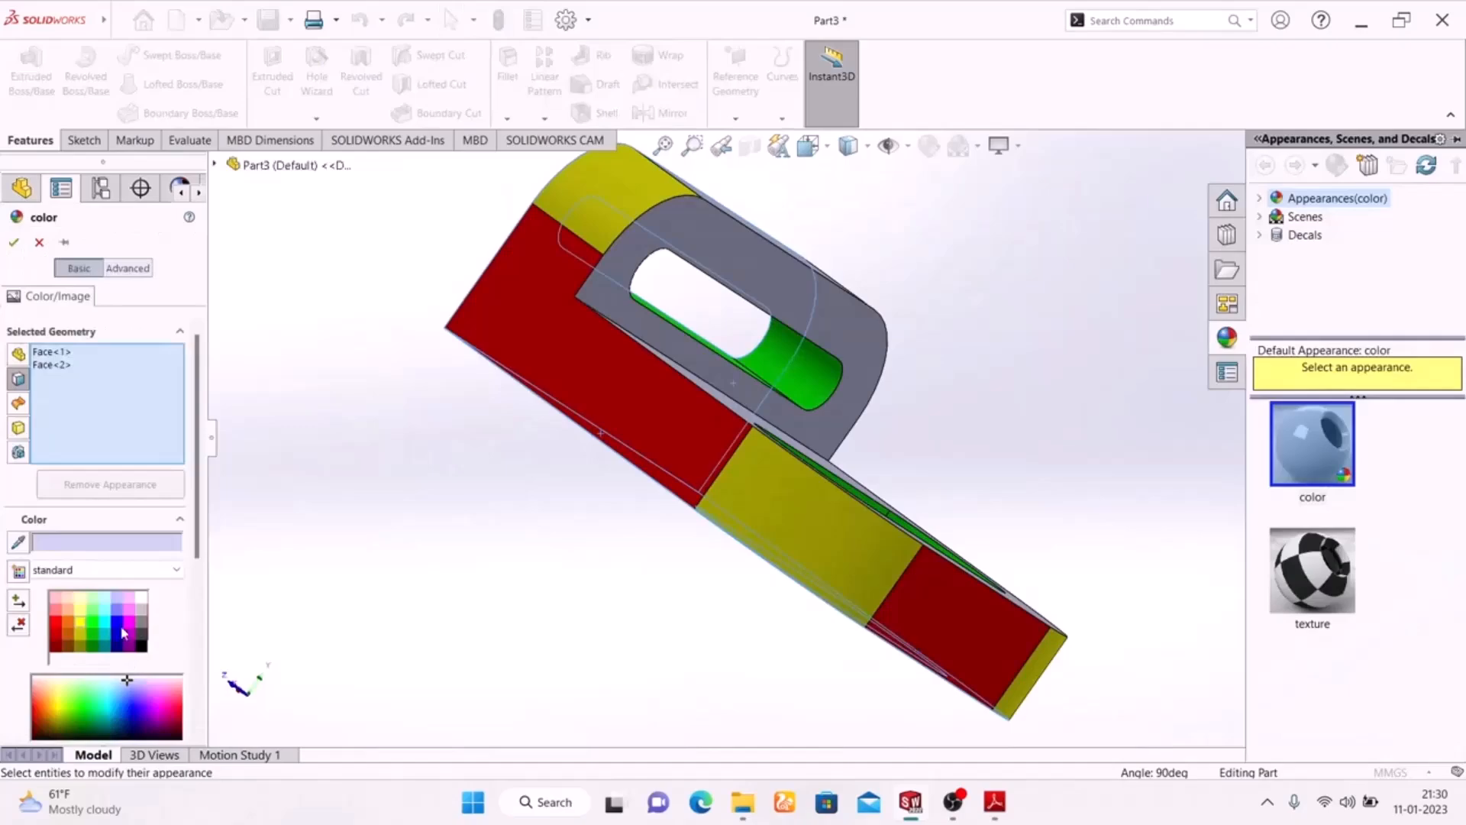
{"action": "left_click", "coordinate": [105, 627]}
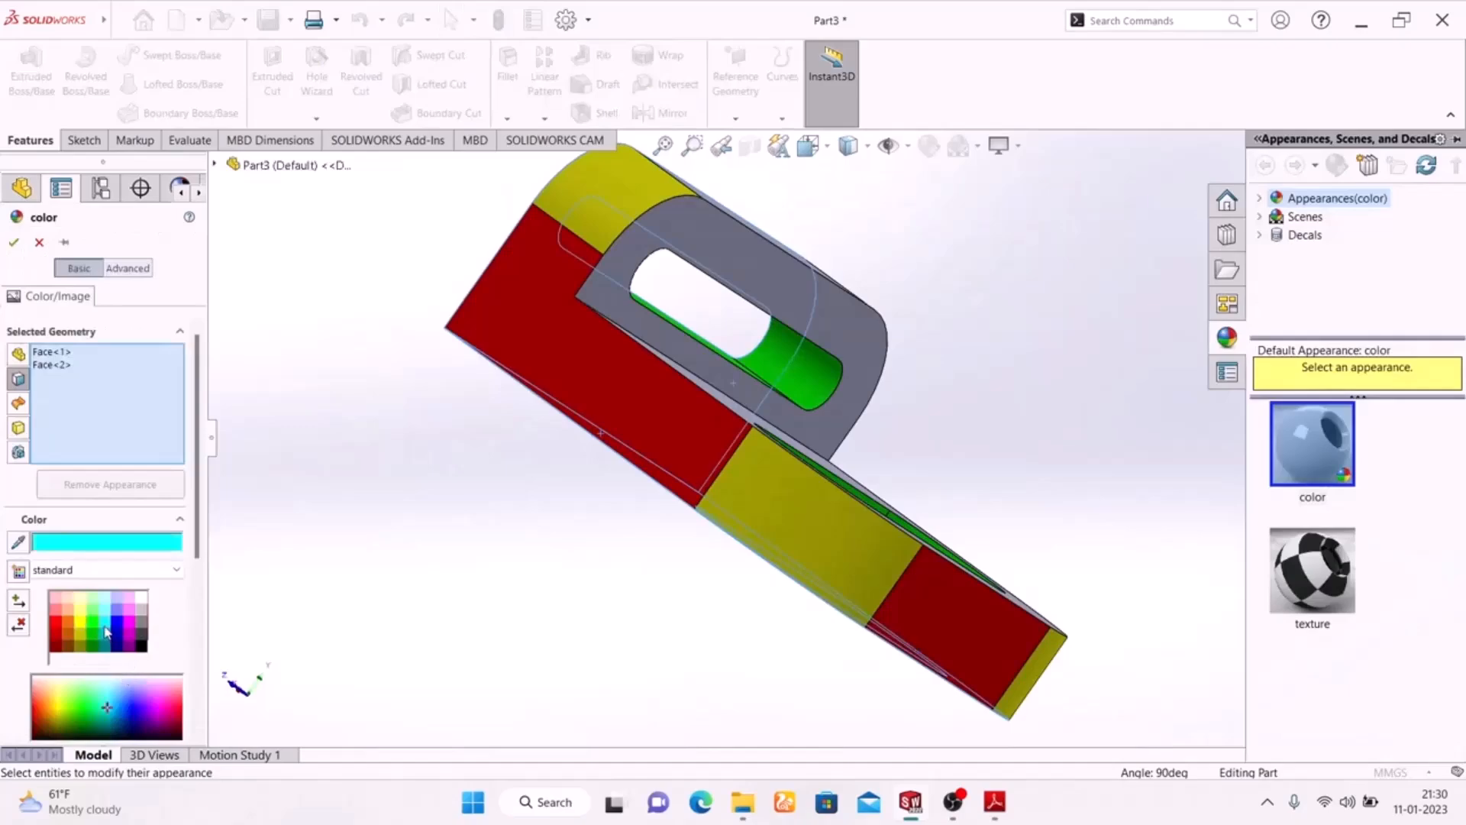
{"action": "left_click", "coordinate": [13, 242]}
Step: Colour the base plate's top face and the upright's front face magenta
{"action": "middle_click_drag", "start_coordinate": [393, 559], "coordinate": [355, 689]}
{"action": "left_click", "coordinate": [642, 481]}
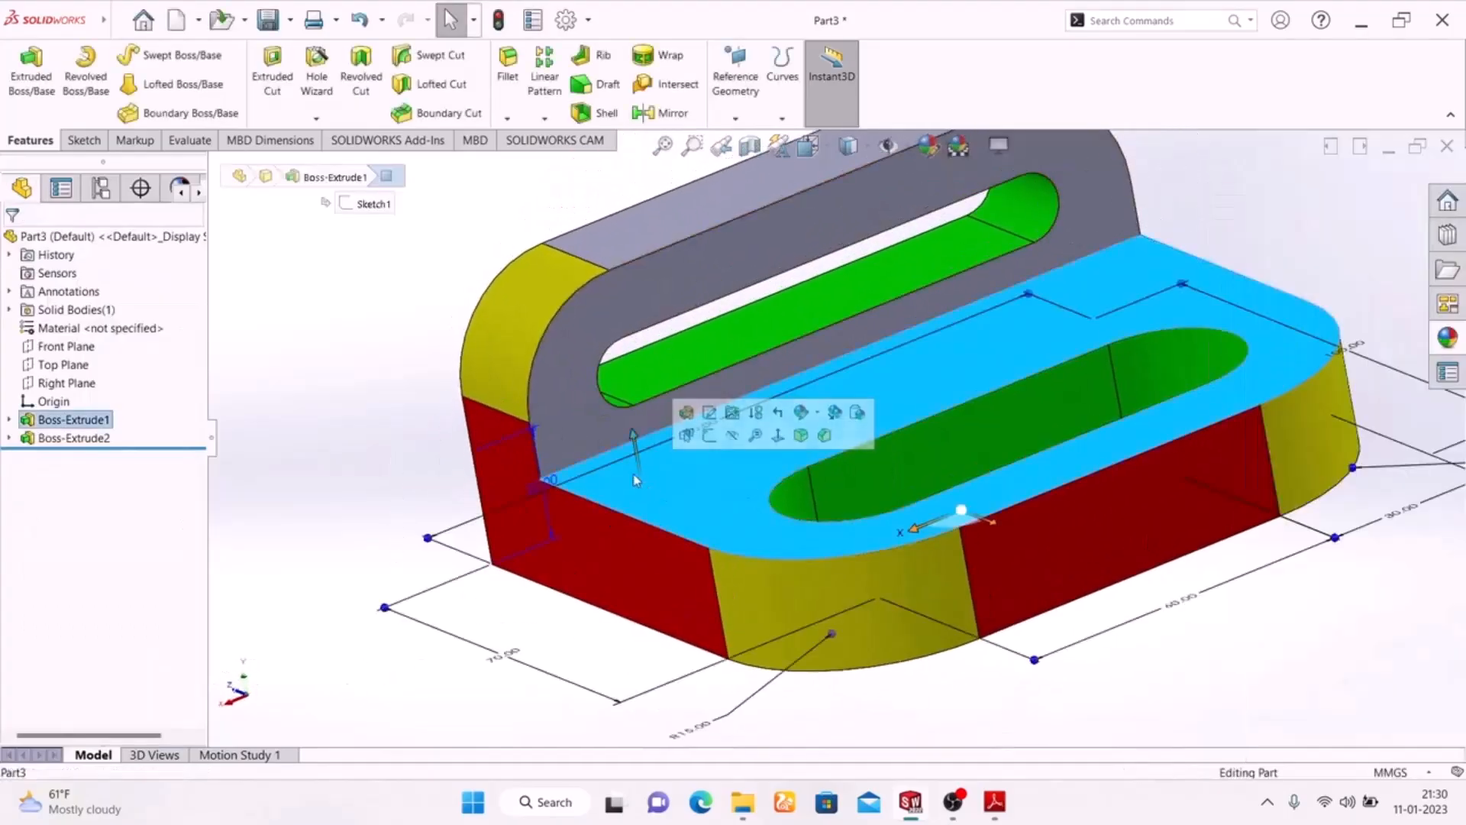
{"action": "left_click", "coordinate": [580, 386], "text": "ctrl"}
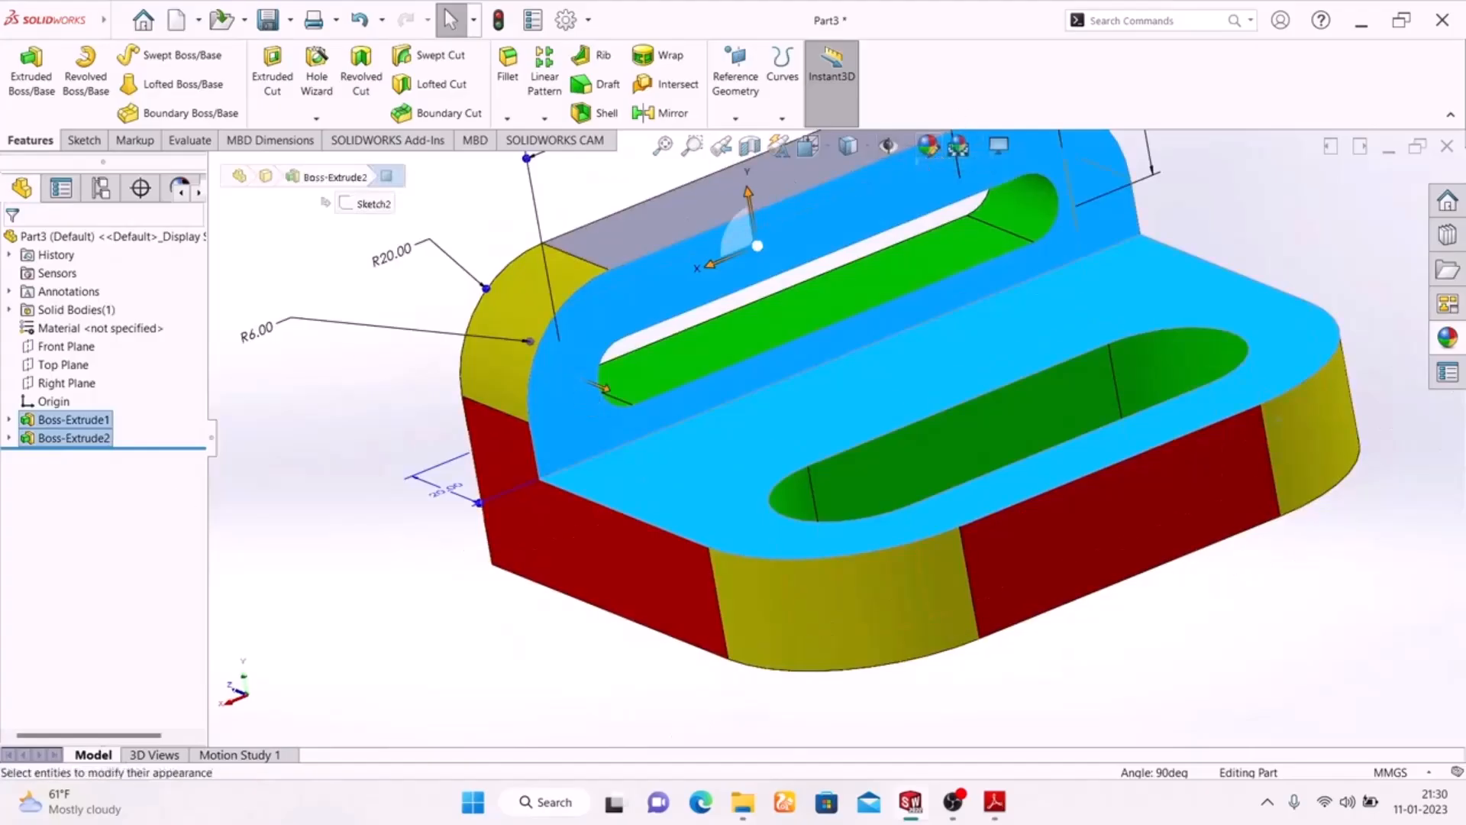
{"action": "left_click", "coordinate": [927, 145]}
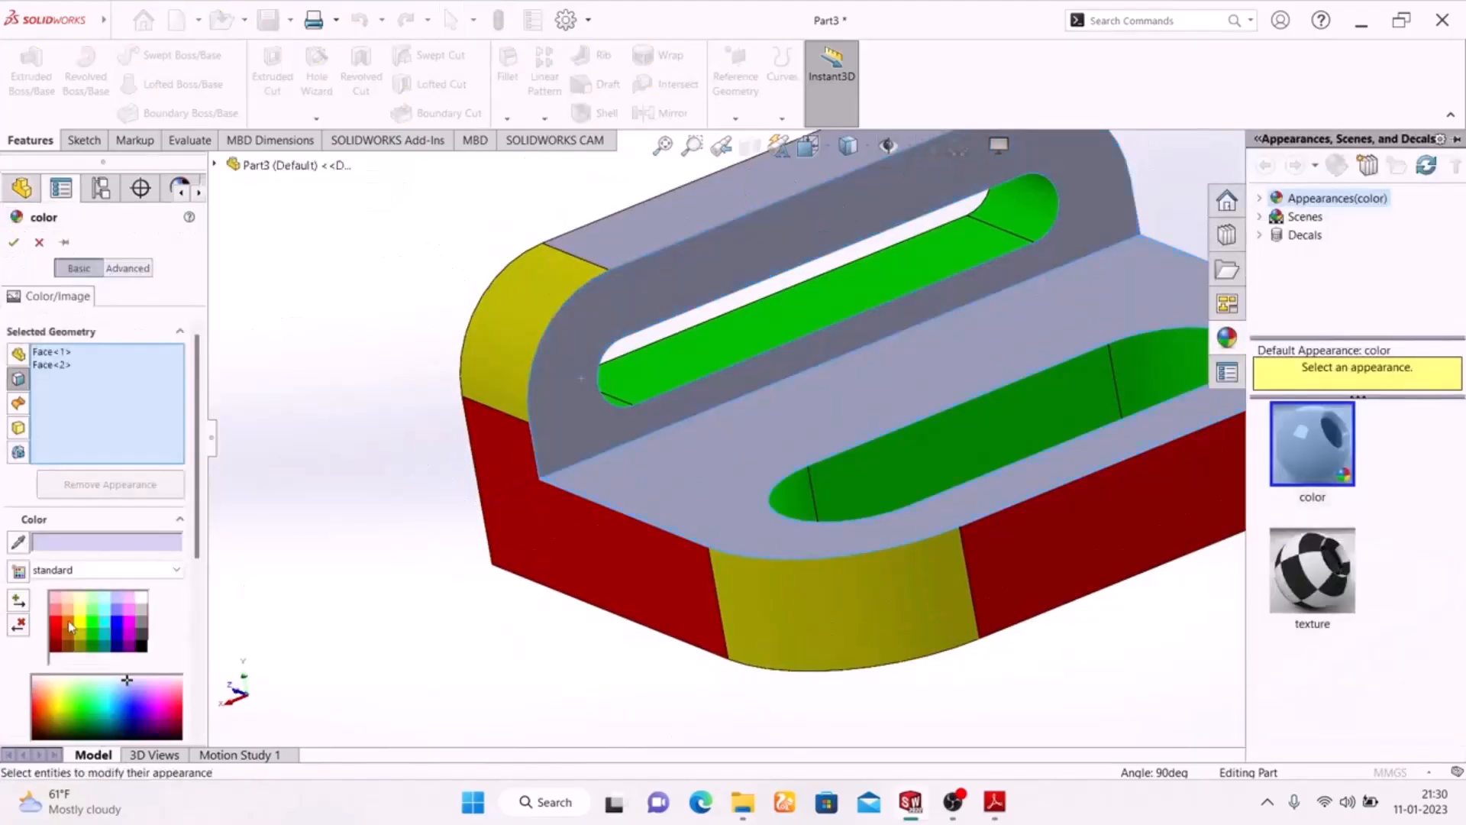
{"action": "left_click", "coordinate": [69, 626]}
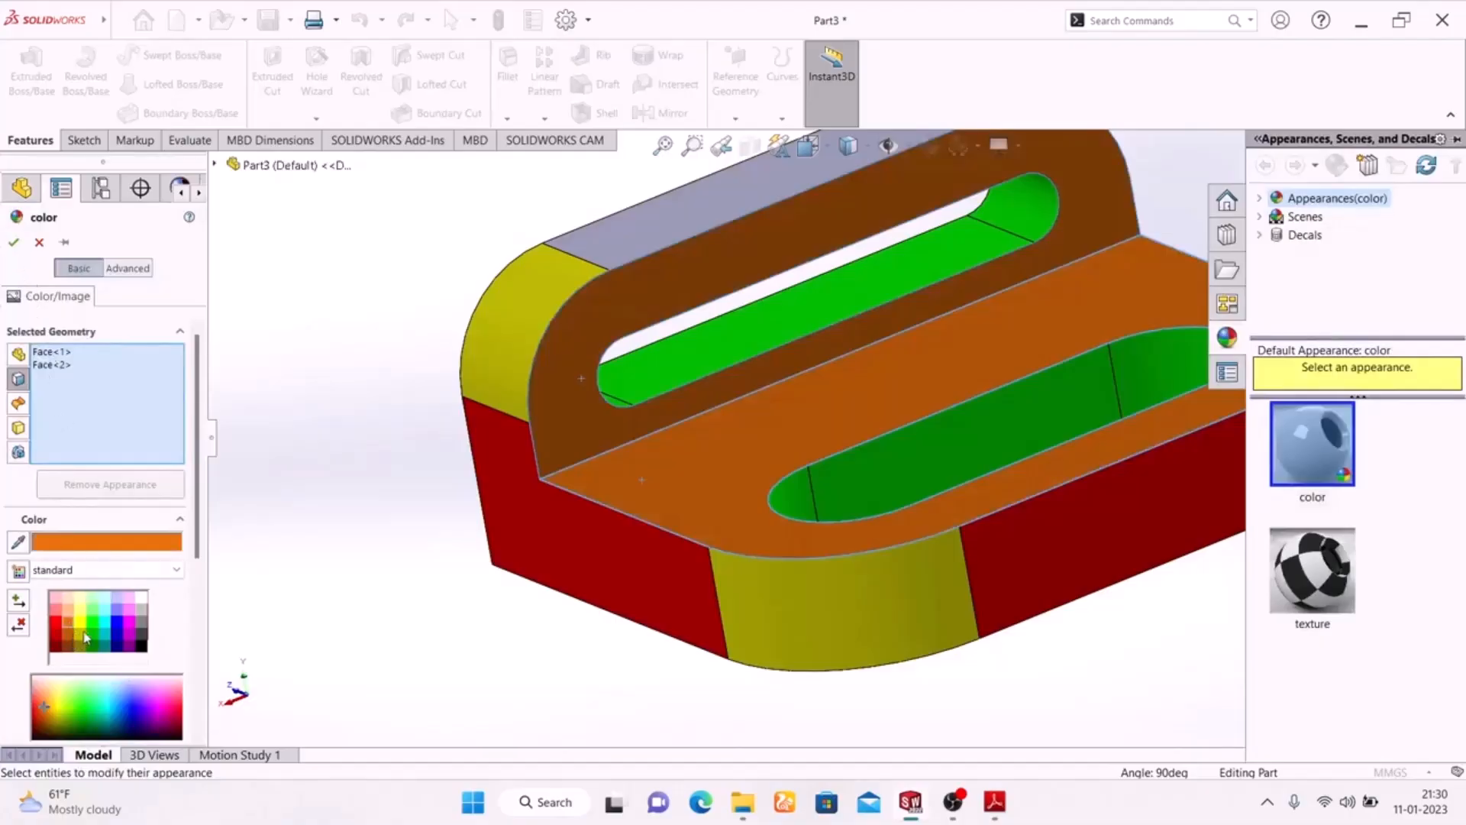
{"action": "left_click", "coordinate": [131, 627]}
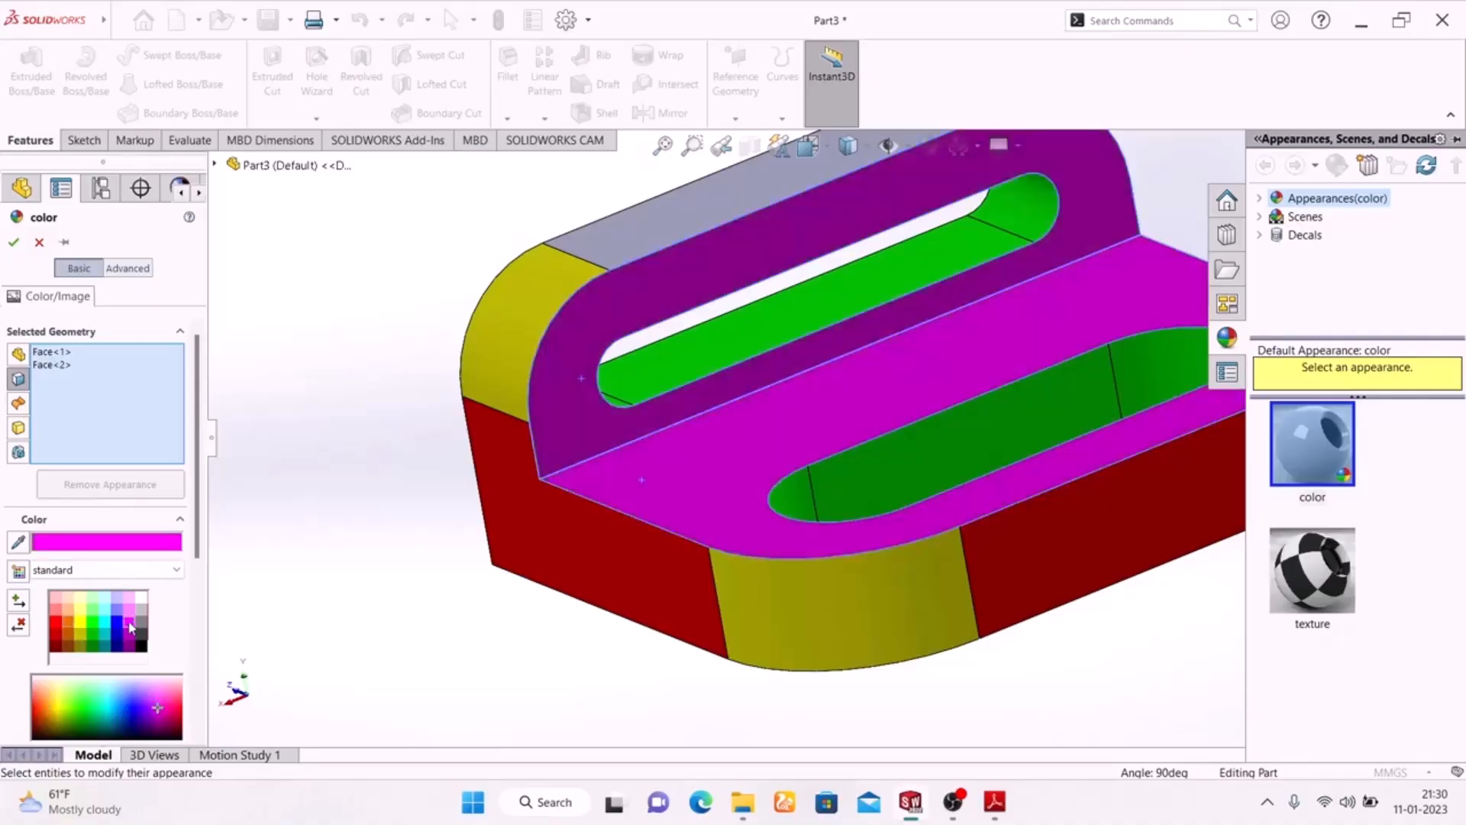
{"action": "left_click", "coordinate": [12, 243]}
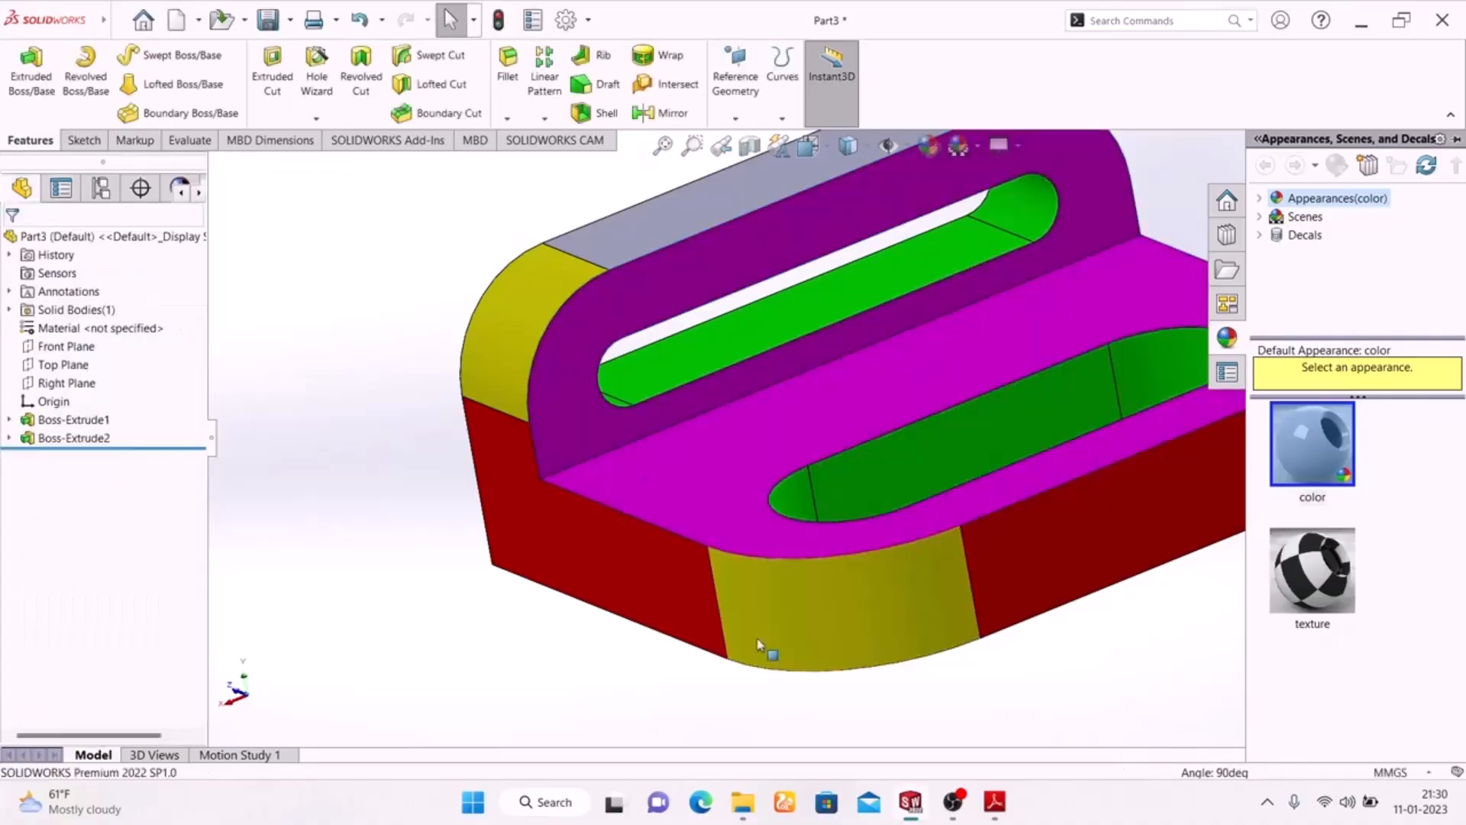
Step: Colour the flat top face of the bracket's upright red
{"action": "middle_click_drag", "start_coordinate": [524, 665], "coordinate": [511, 606]}
{"action": "scroll", "coordinate": [495, 593], "scroll_direction": "up", "scroll_amount": 5}
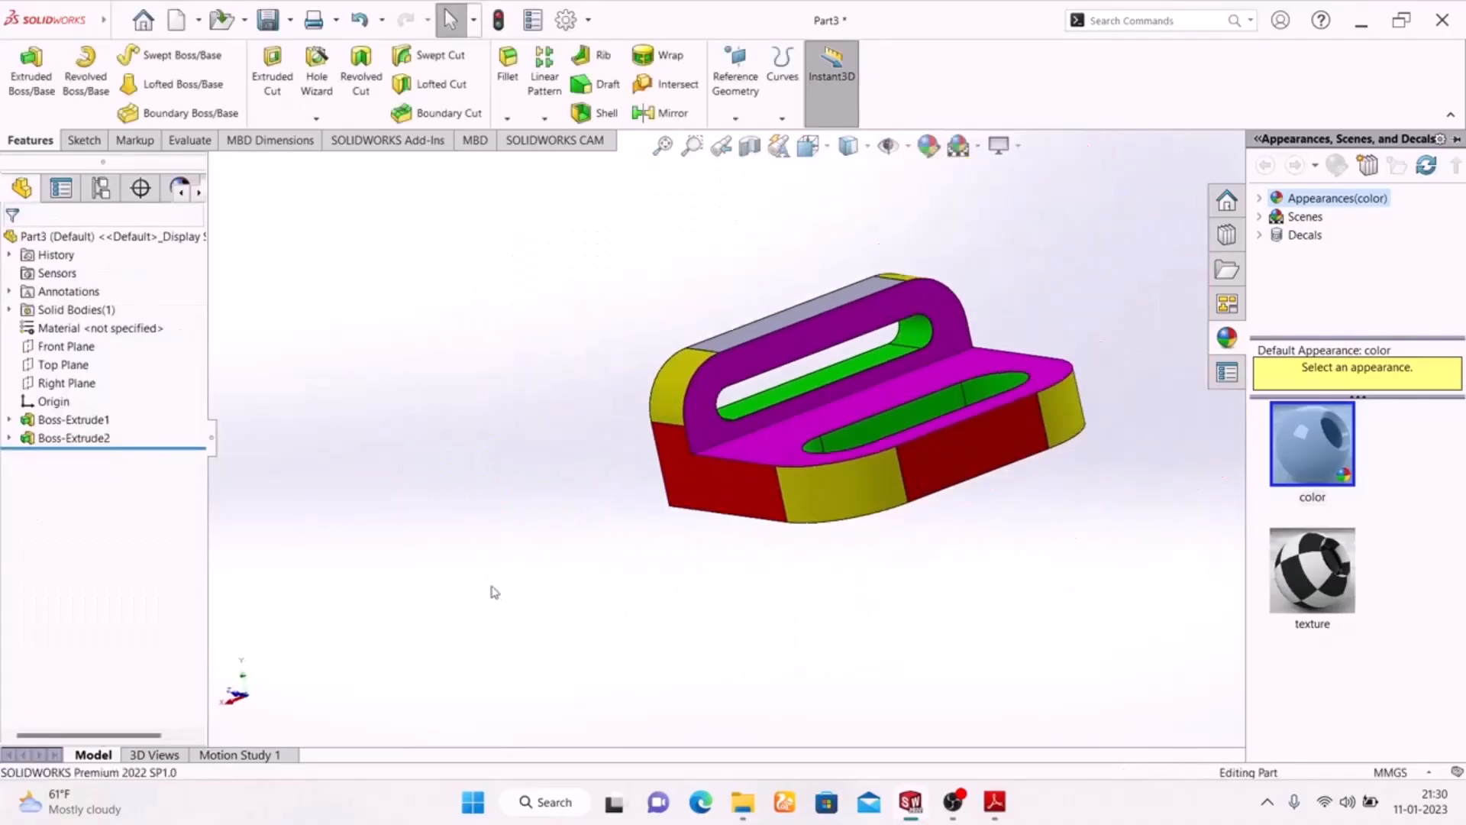
{"action": "middle_click_drag", "start_coordinate": [982, 597], "coordinate": [1013, 733]}
{"action": "scroll", "coordinate": [872, 337], "scroll_direction": "down", "scroll_amount": 5}
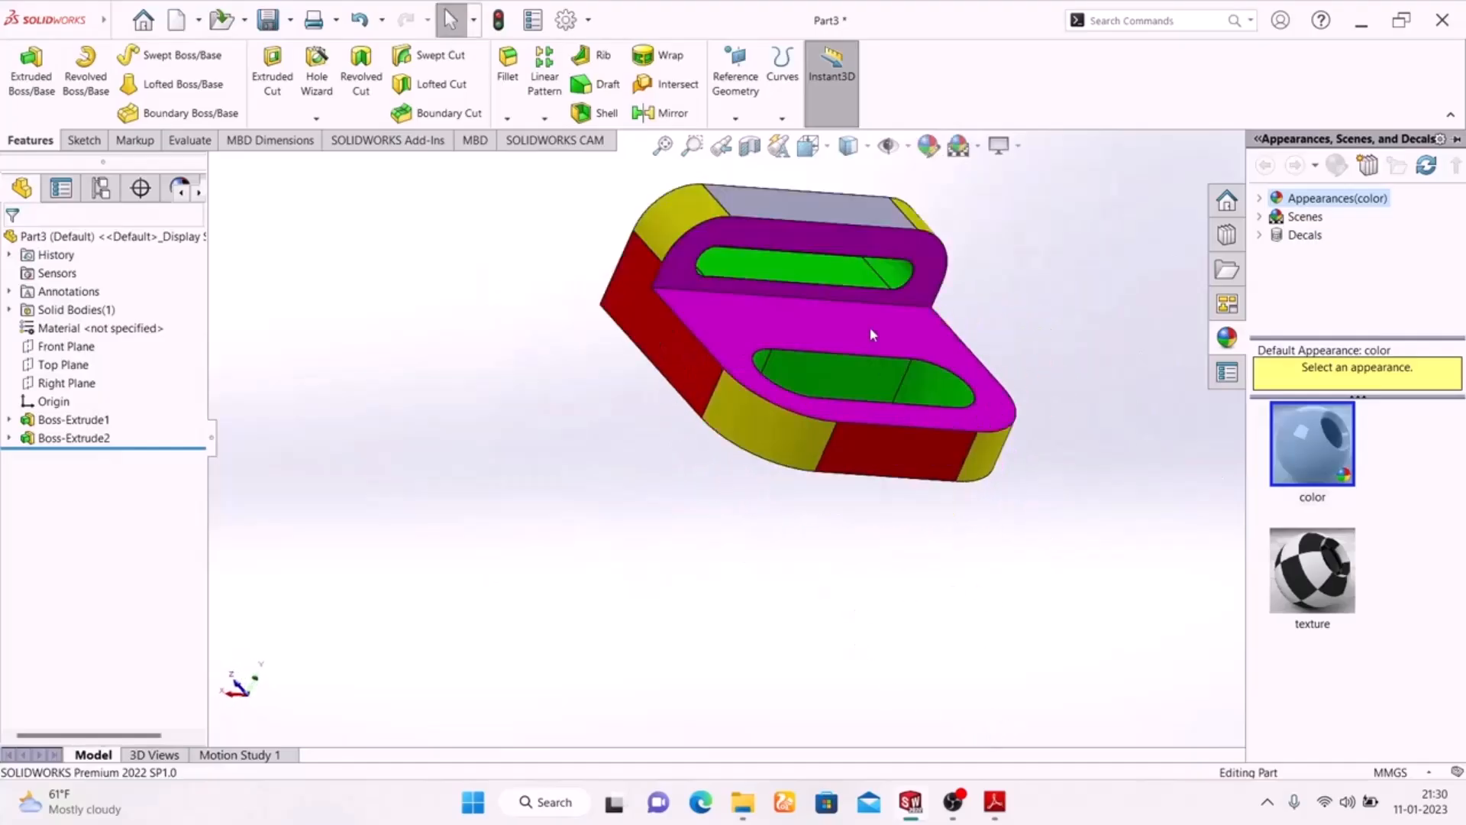
{"action": "left_click", "coordinate": [814, 186]}
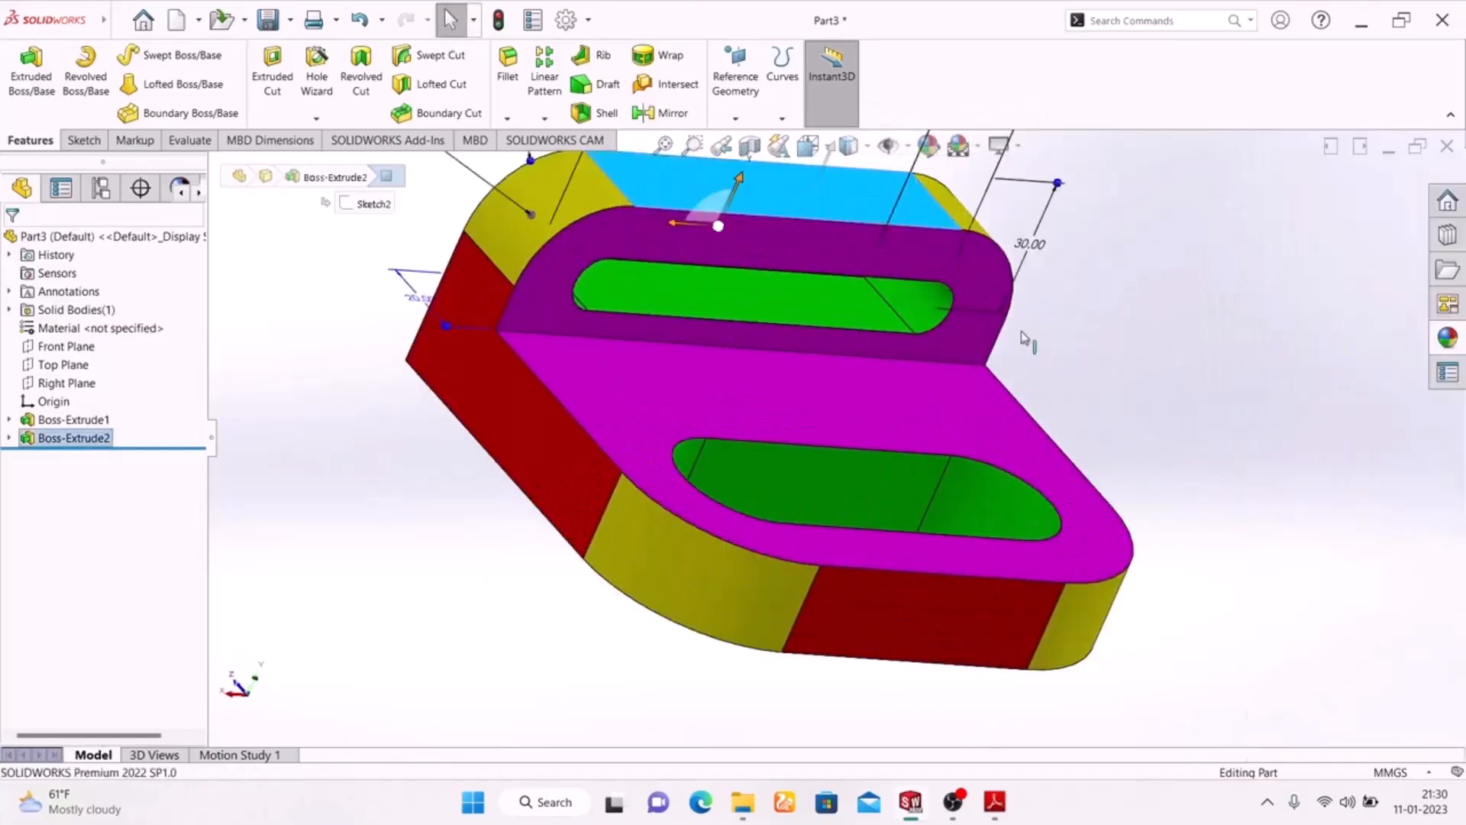
{"action": "key", "text": "Escape"}
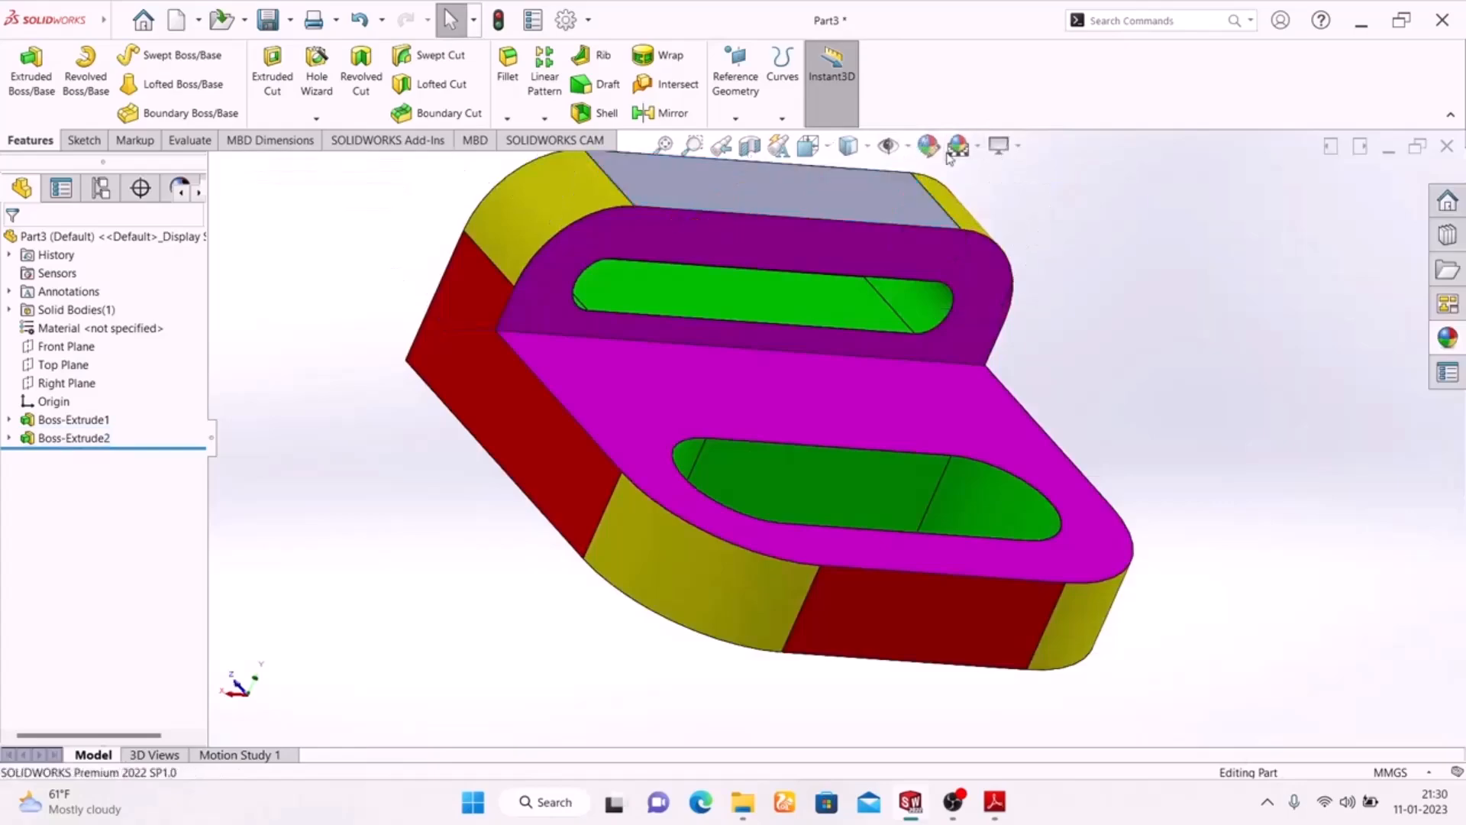
{"action": "left_click", "coordinate": [834, 215]}
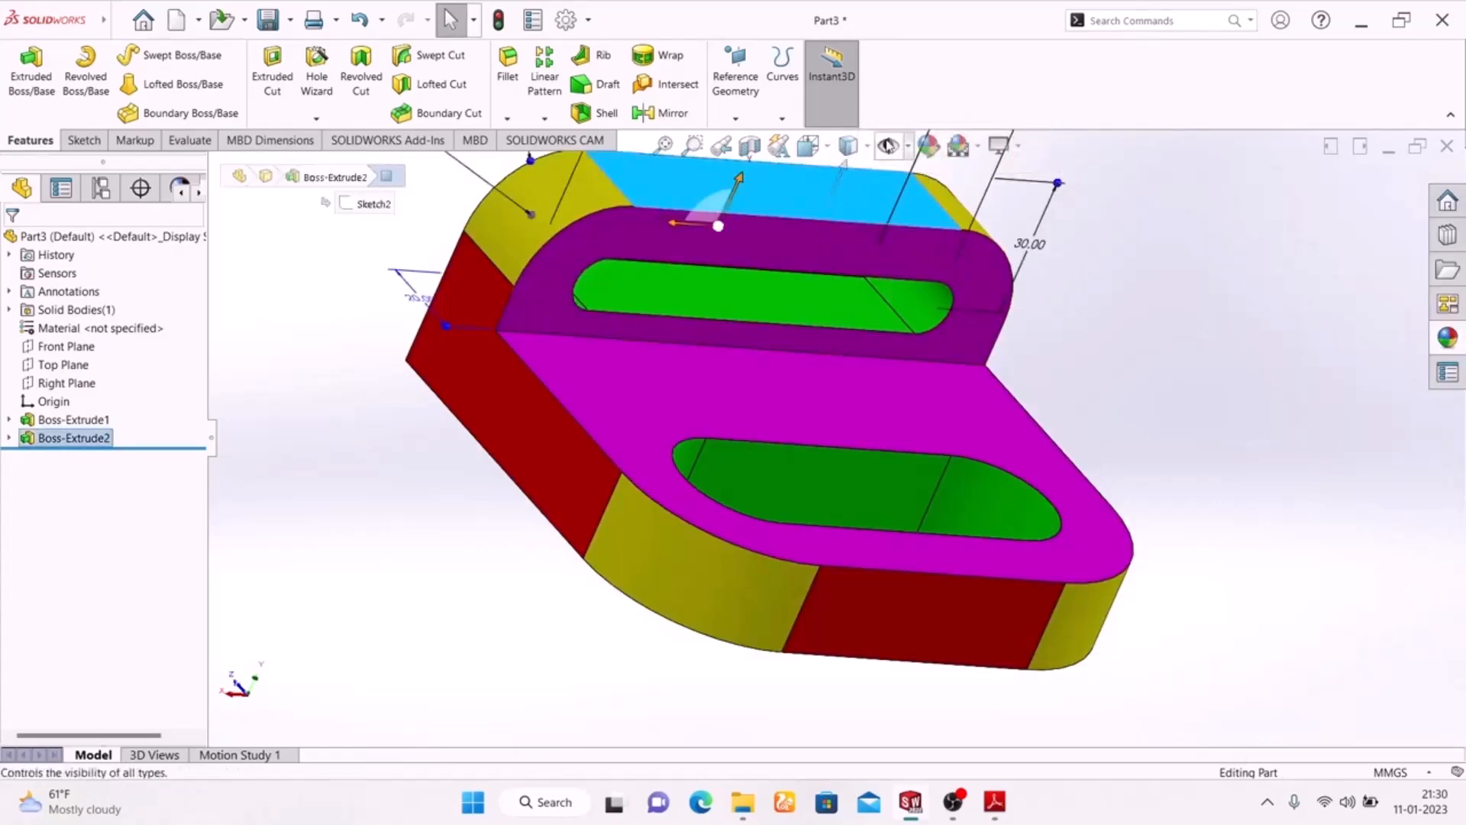
{"action": "left_click", "coordinate": [927, 145]}
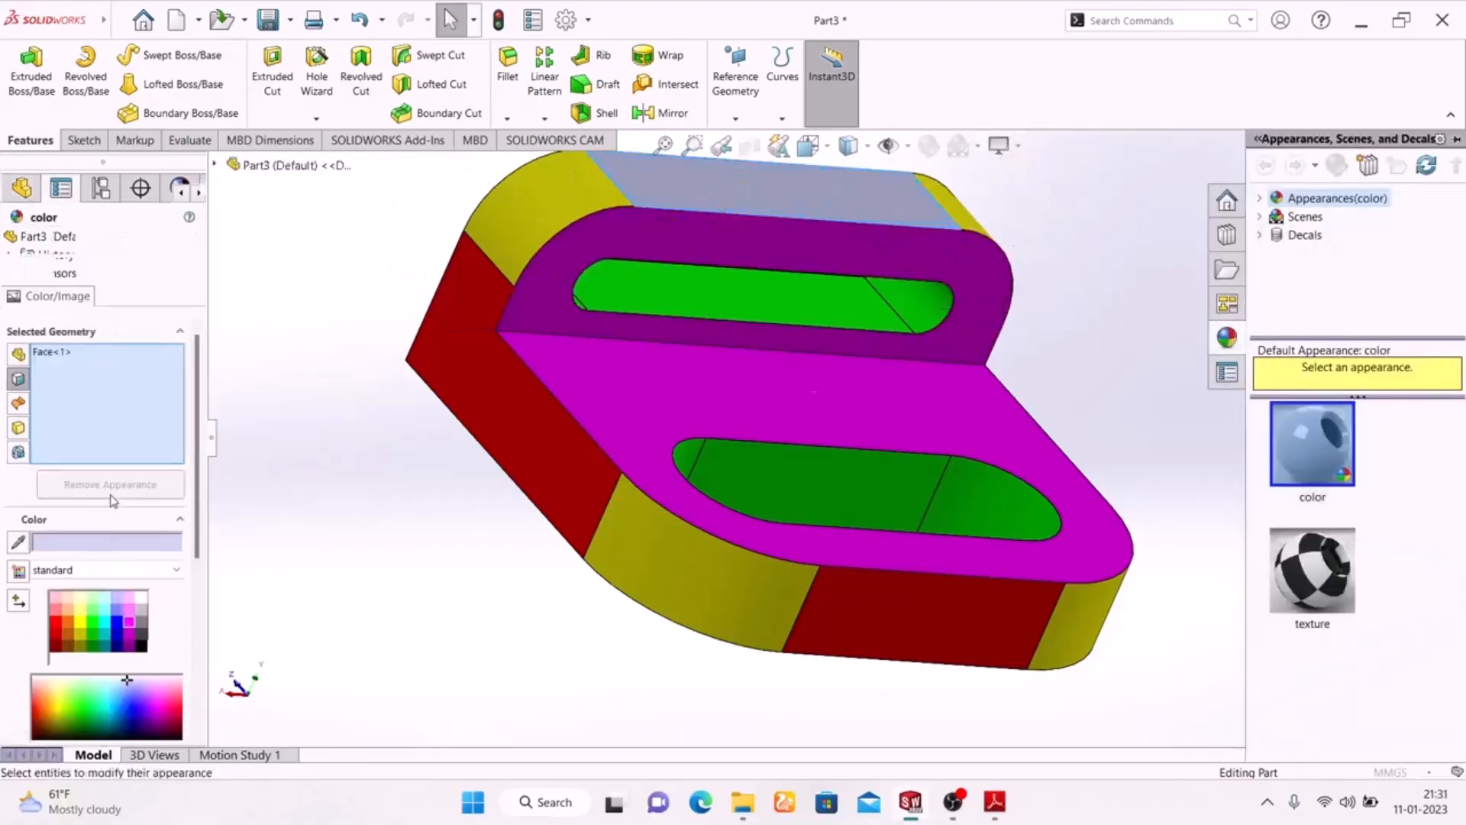
{"action": "left_click", "coordinate": [56, 628]}
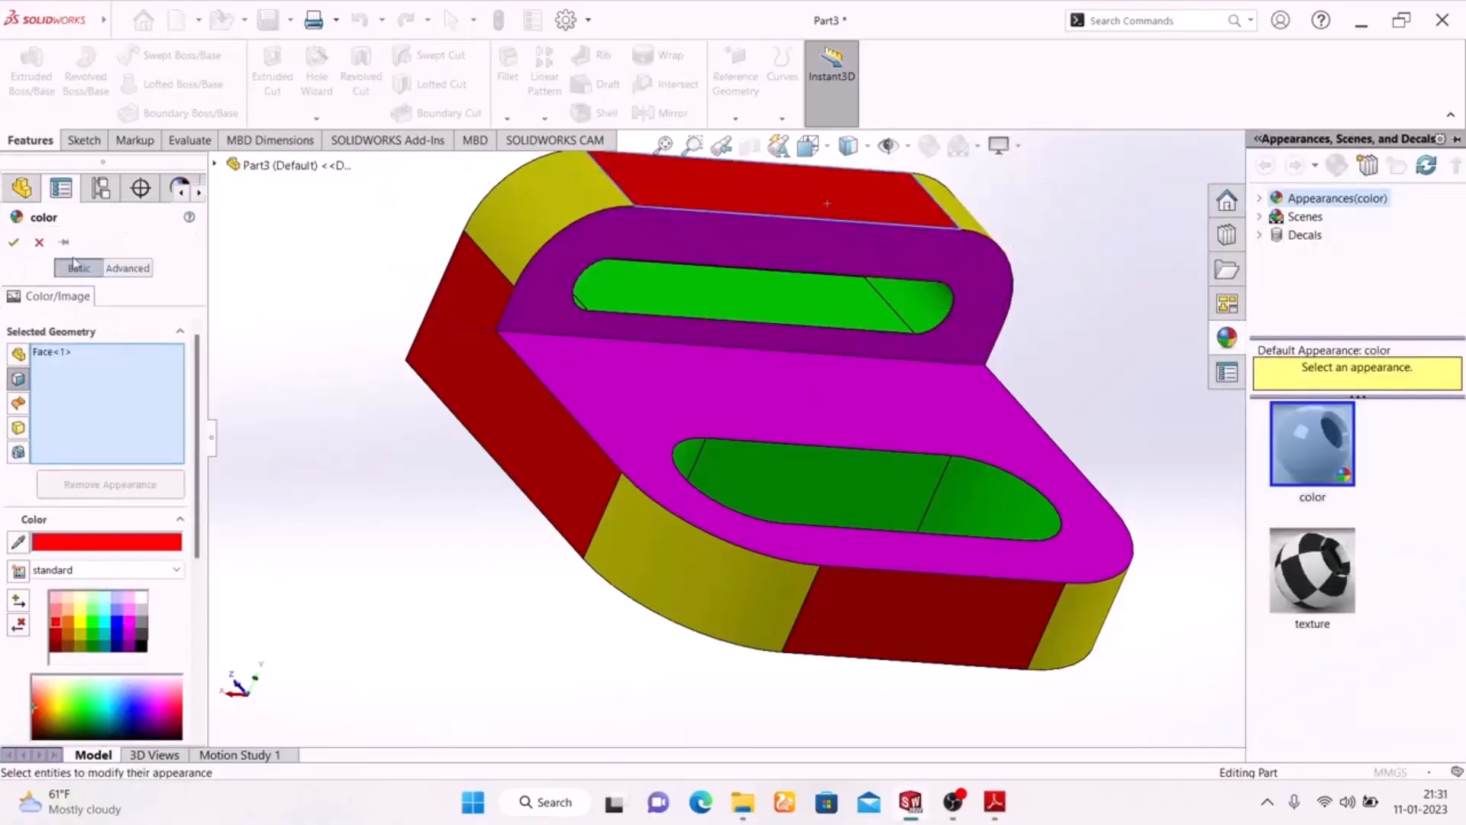
{"action": "left_click", "coordinate": [13, 242]}
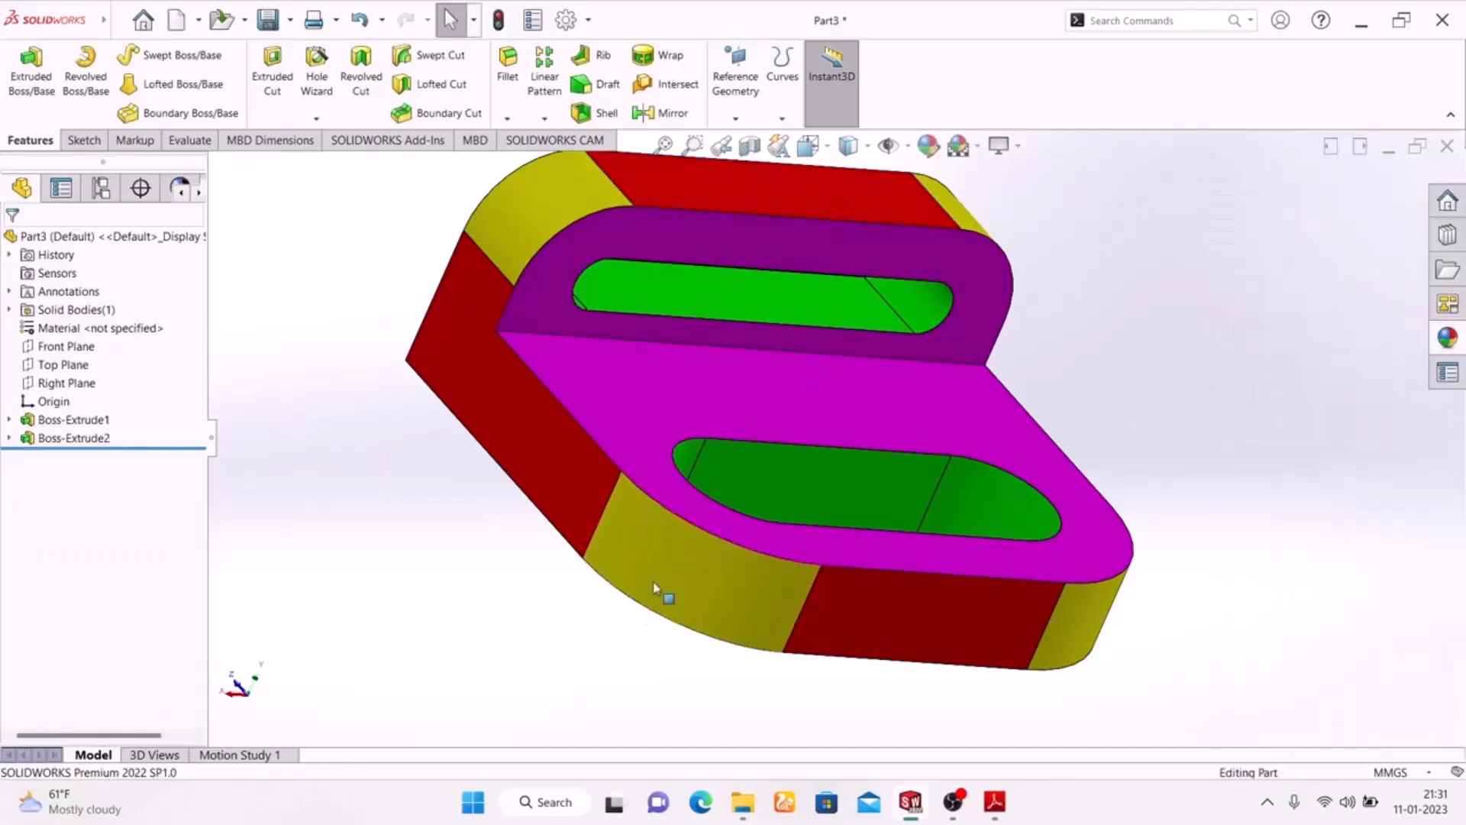
Step: Change the scene behind the coloured bracket to a plain white background
{"action": "middle_click_drag", "start_coordinate": [468, 509], "coordinate": [511, 535]}
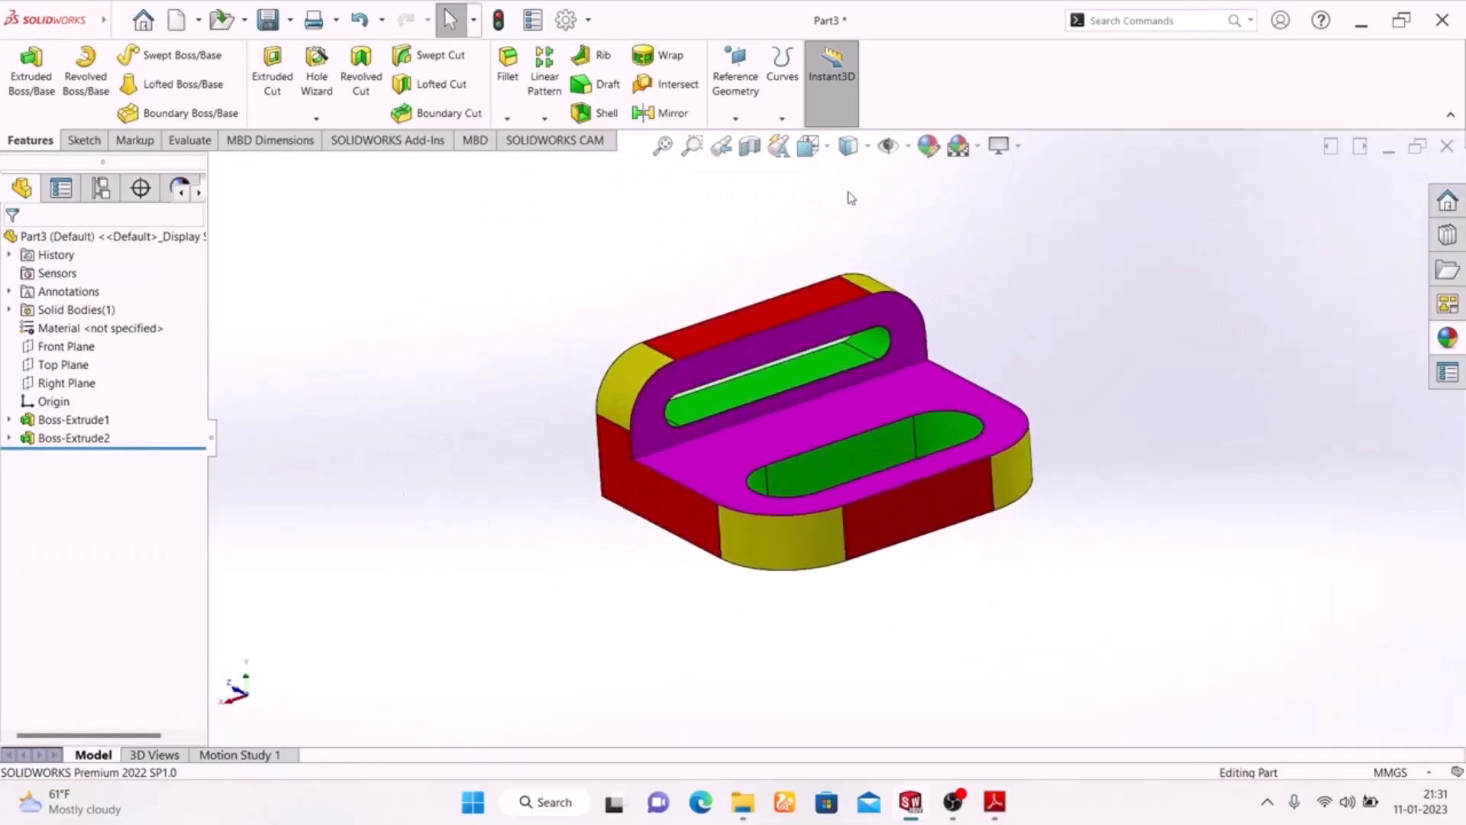
{"action": "left_click", "coordinate": [972, 154]}
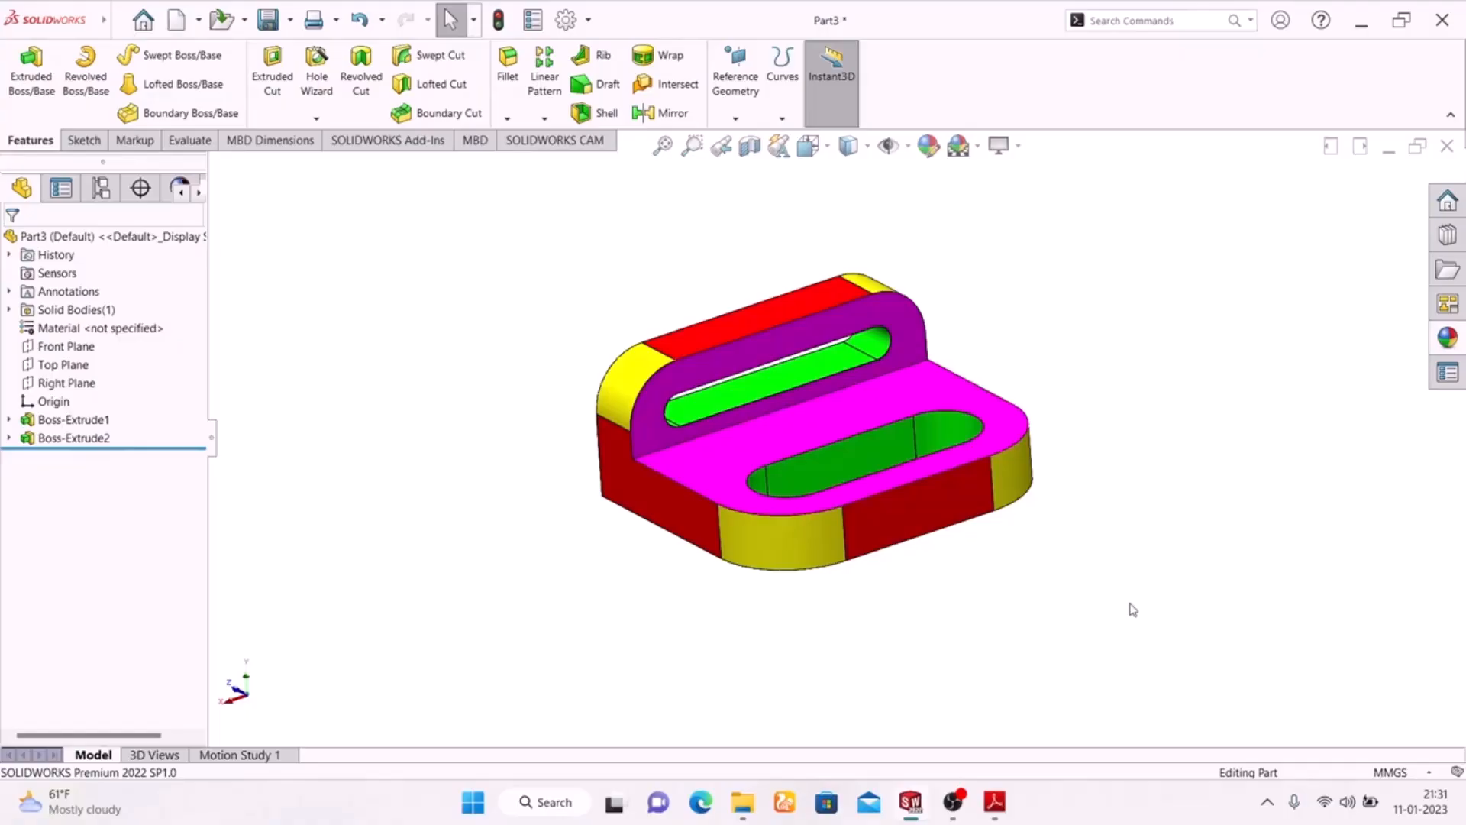
{"action": "middle_click_drag", "start_coordinate": [1125, 585], "coordinate": [1125, 620]}
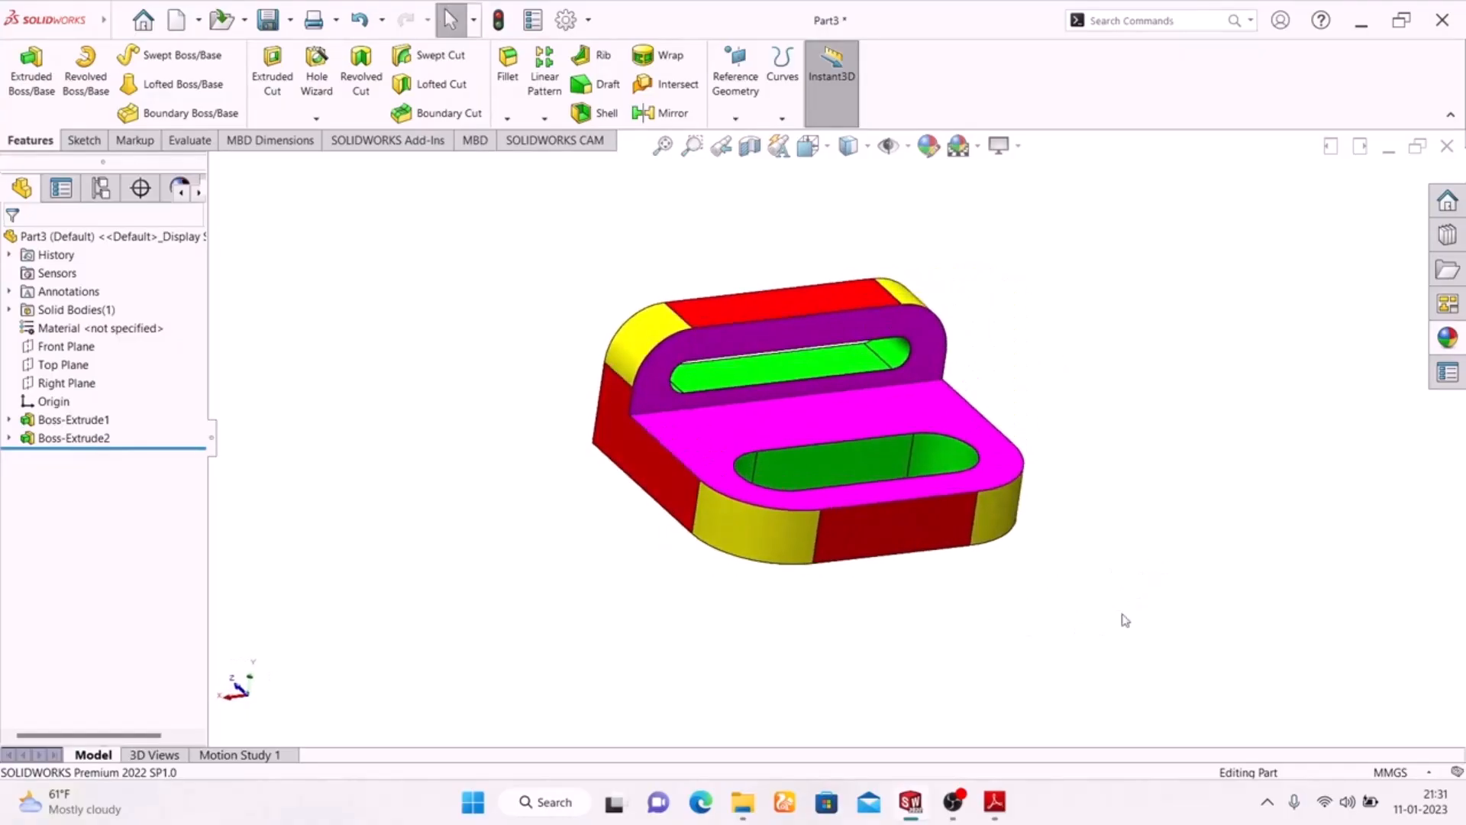
Step: Try the RealView Graphics display on the coloured bracket, inspect the shading and switch the display option back
{"action": "left_click", "coordinate": [1018, 145]}
{"action": "left_click", "coordinate": [1027, 174]}
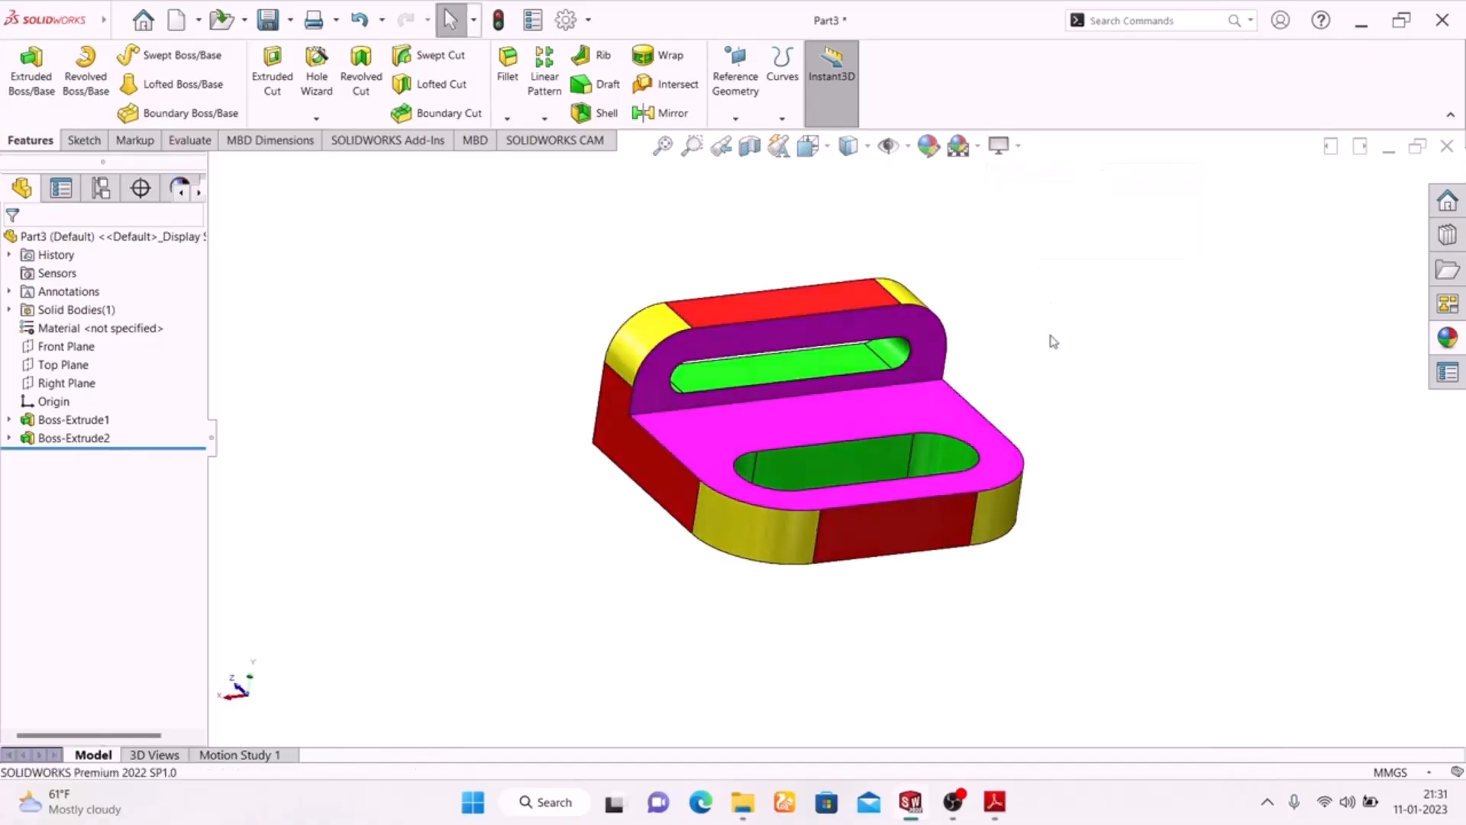
{"action": "middle_click_drag", "start_coordinate": [1049, 347], "coordinate": [972, 484]}
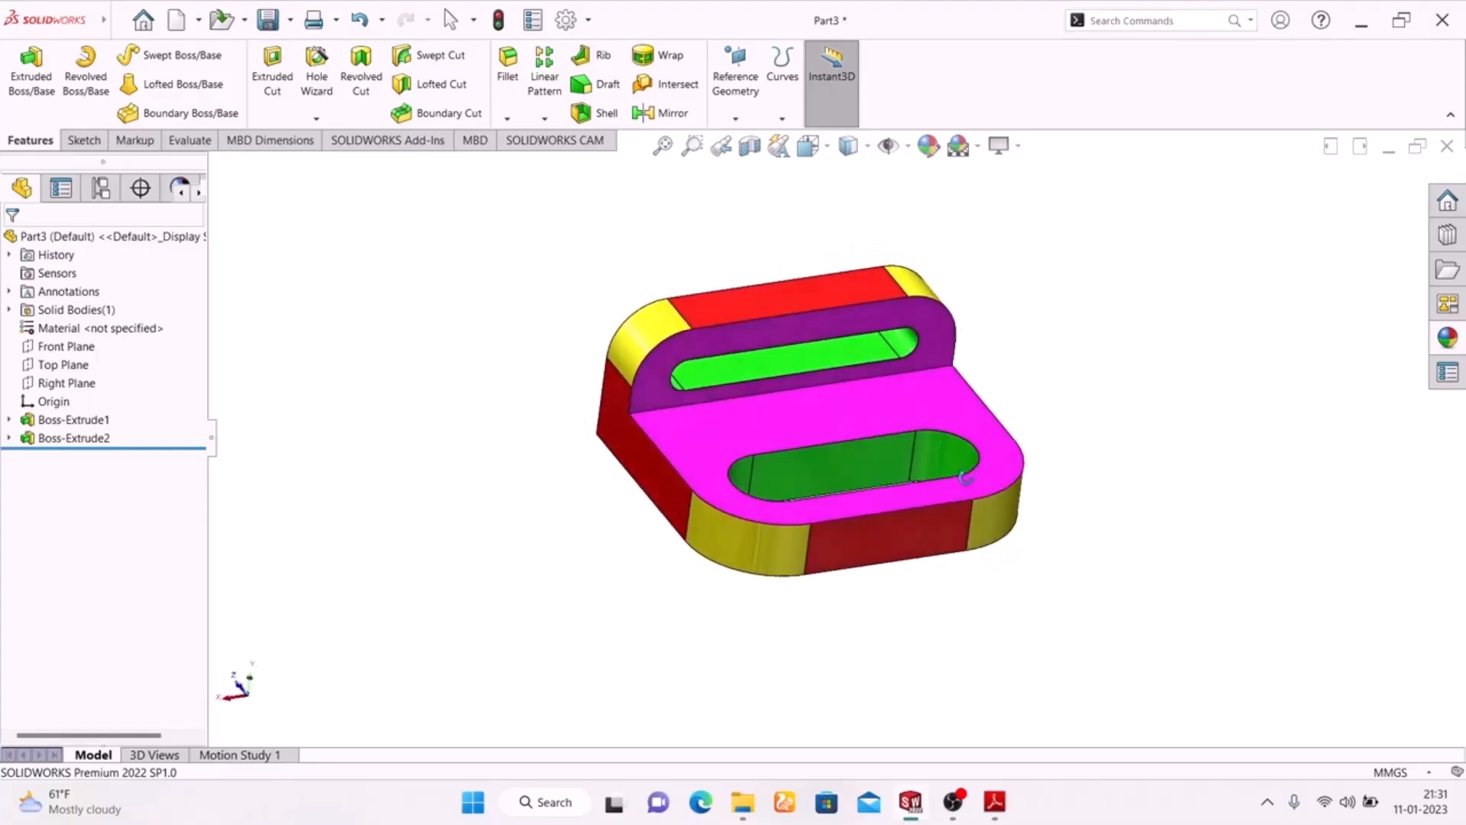
{"action": "key", "text": "Escape"}
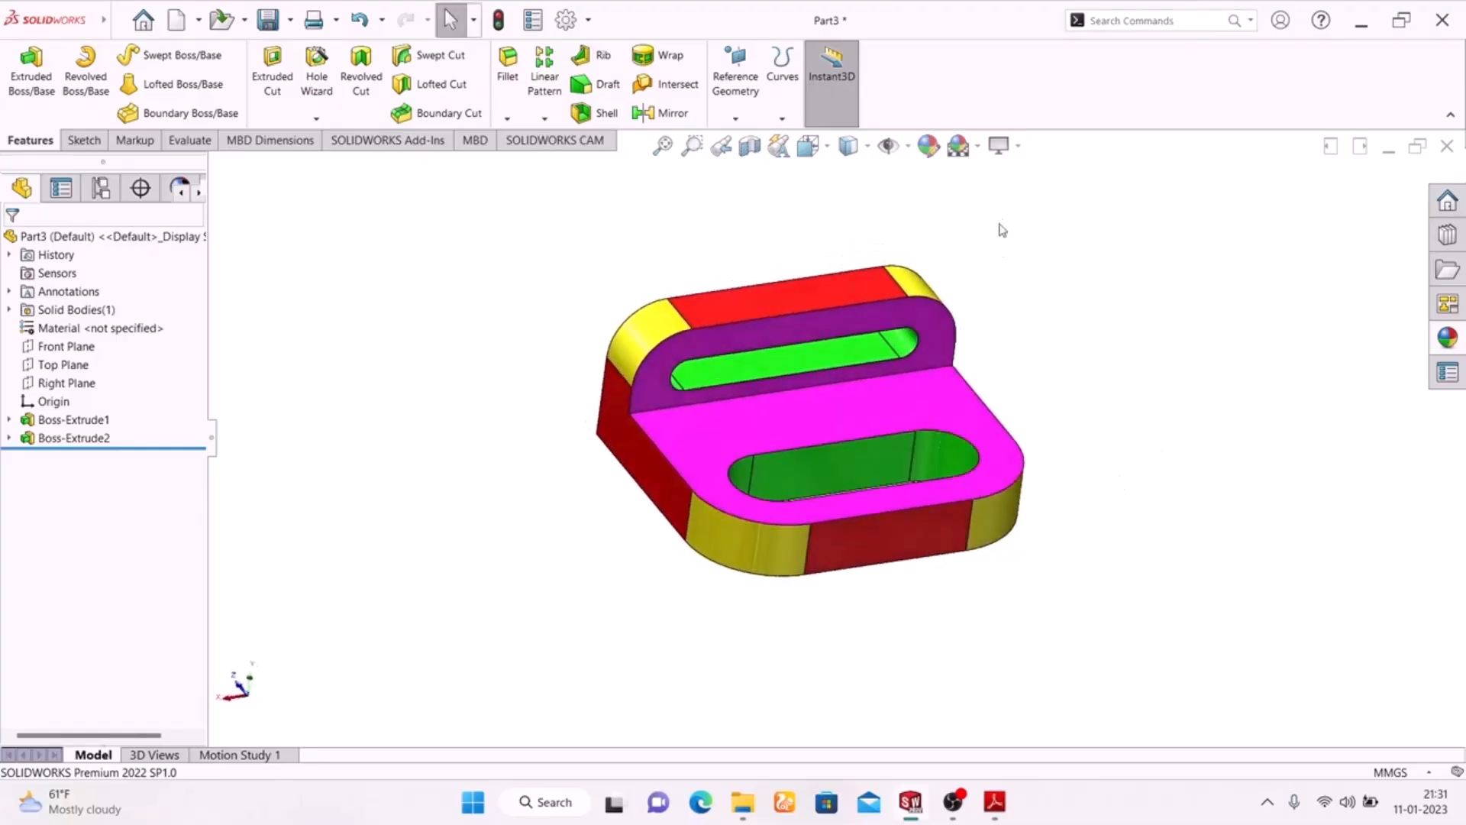
{"action": "left_click", "coordinate": [1000, 145]}
{"action": "left_click", "coordinate": [1023, 174]}
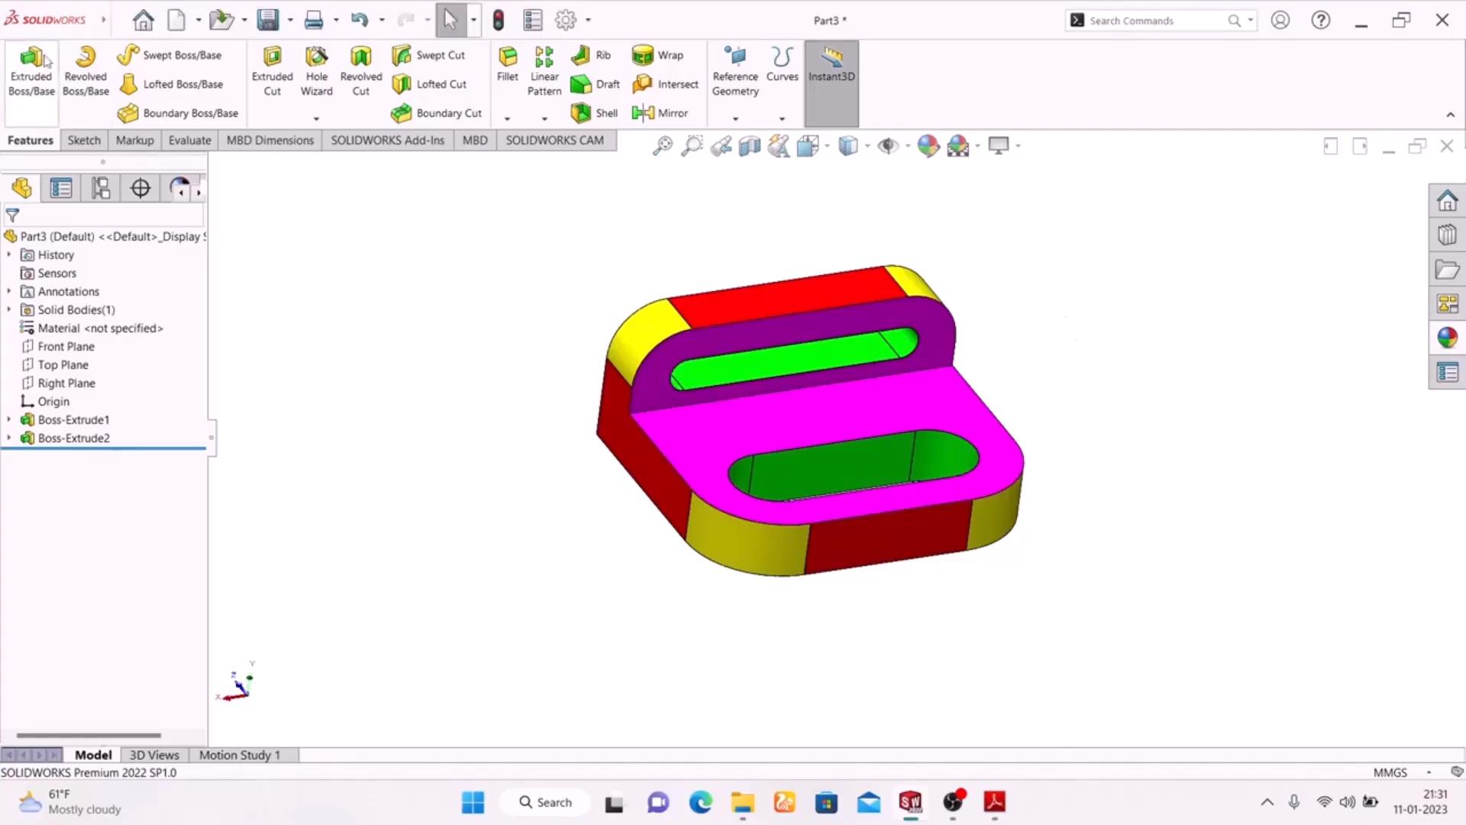
Step: Open the welcome window
{"action": "left_click", "coordinate": [141, 22]}
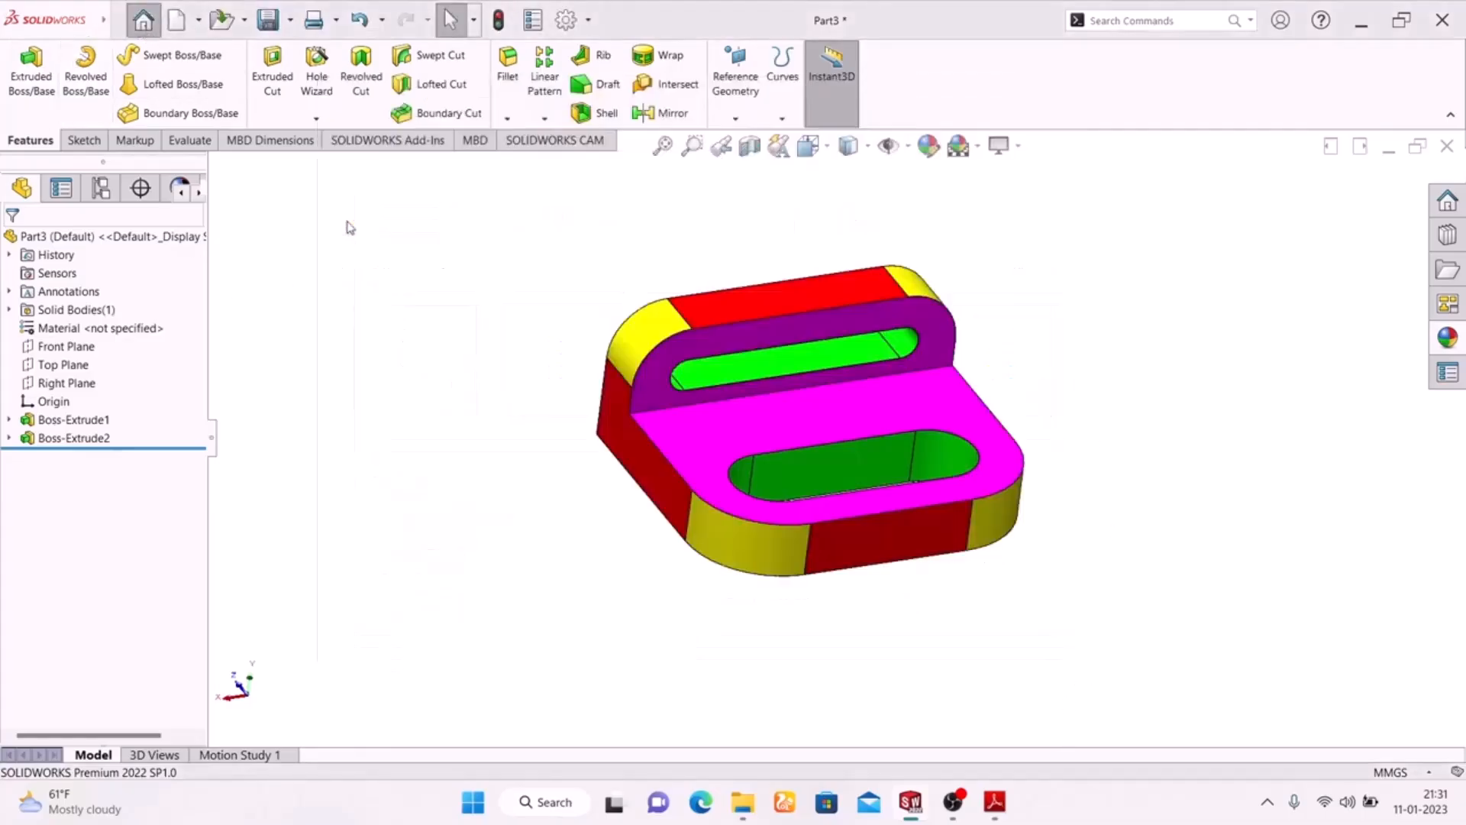